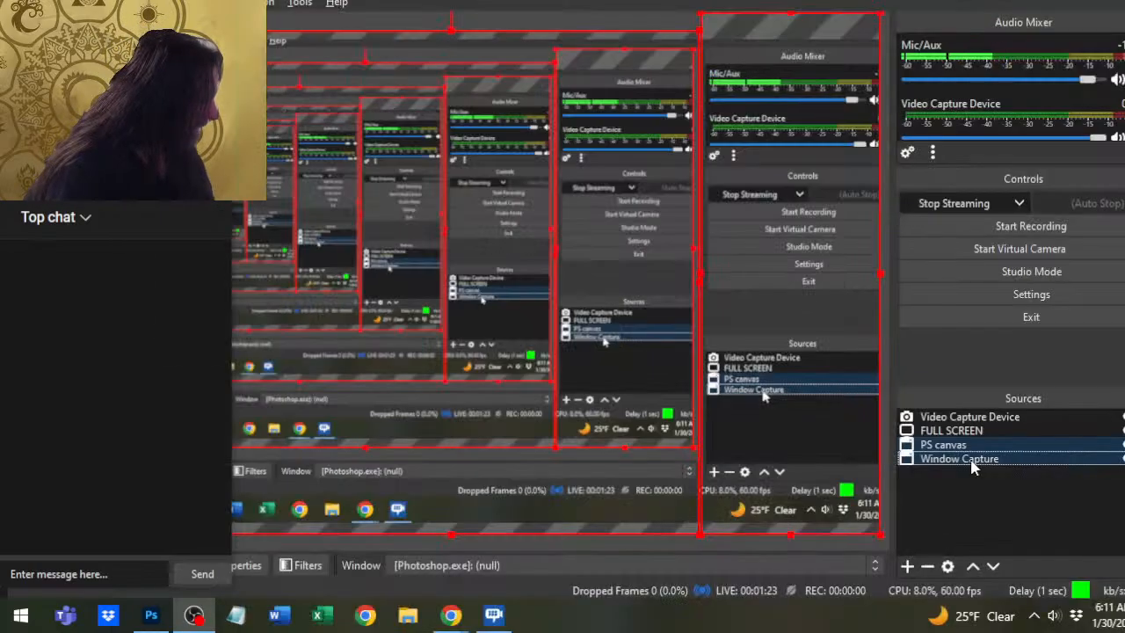
Switch to Photoshop and close the CoM Cover 10-27.jpg image, leaving the cemetery map open.
key("alt+Tab")
key("alt+Tab")
key("alt+Tab")
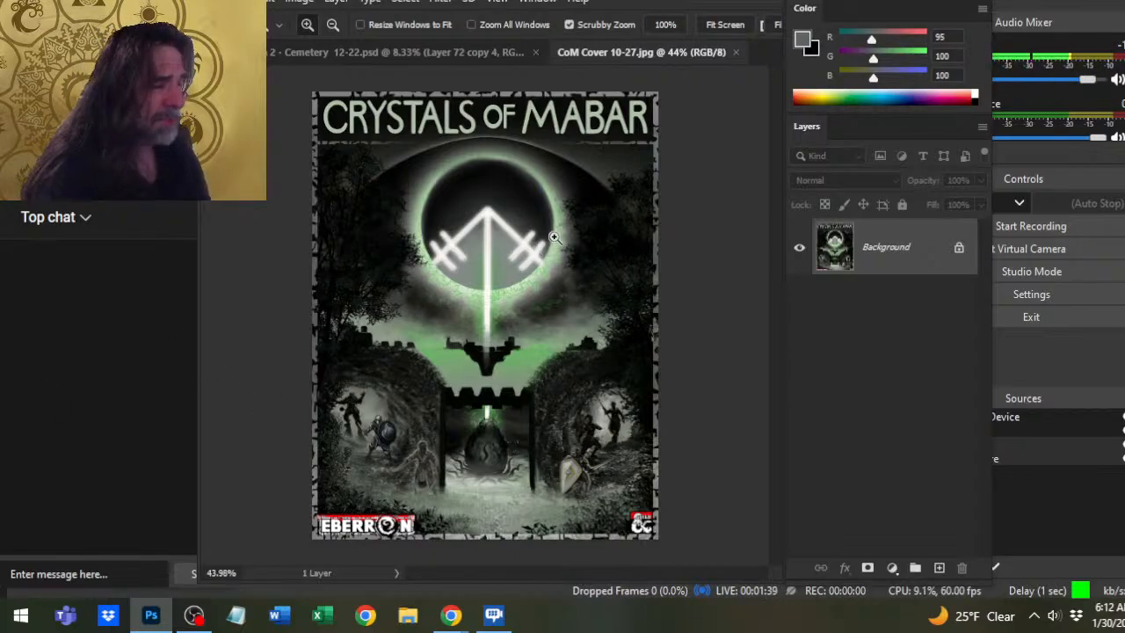
left_click_drag(627, 314, 545, 281)
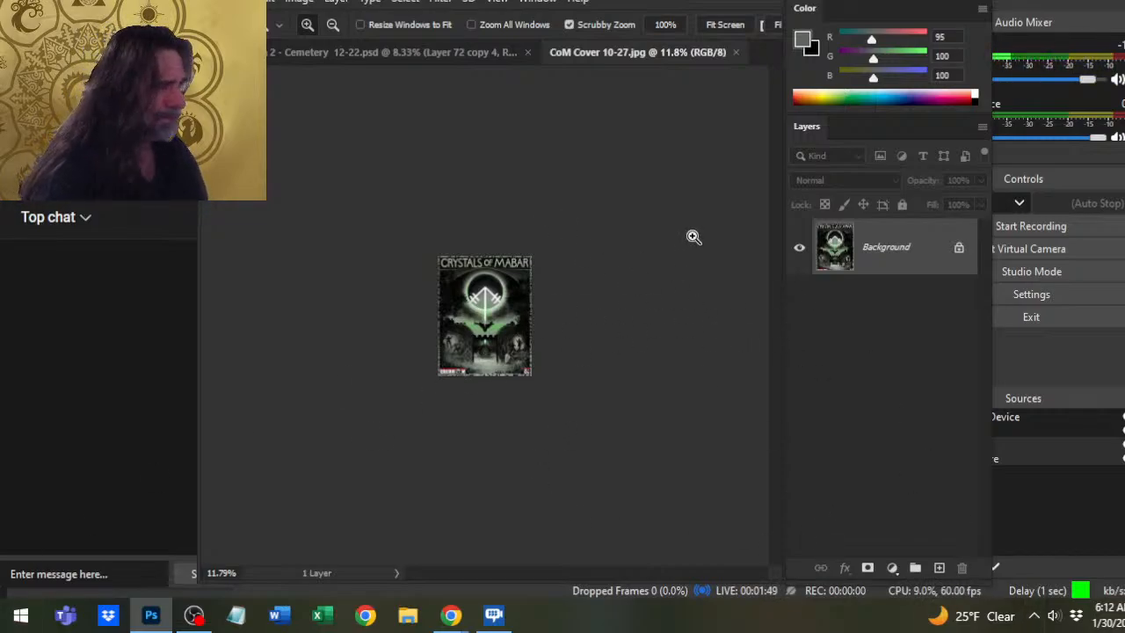
left_click(736, 52)
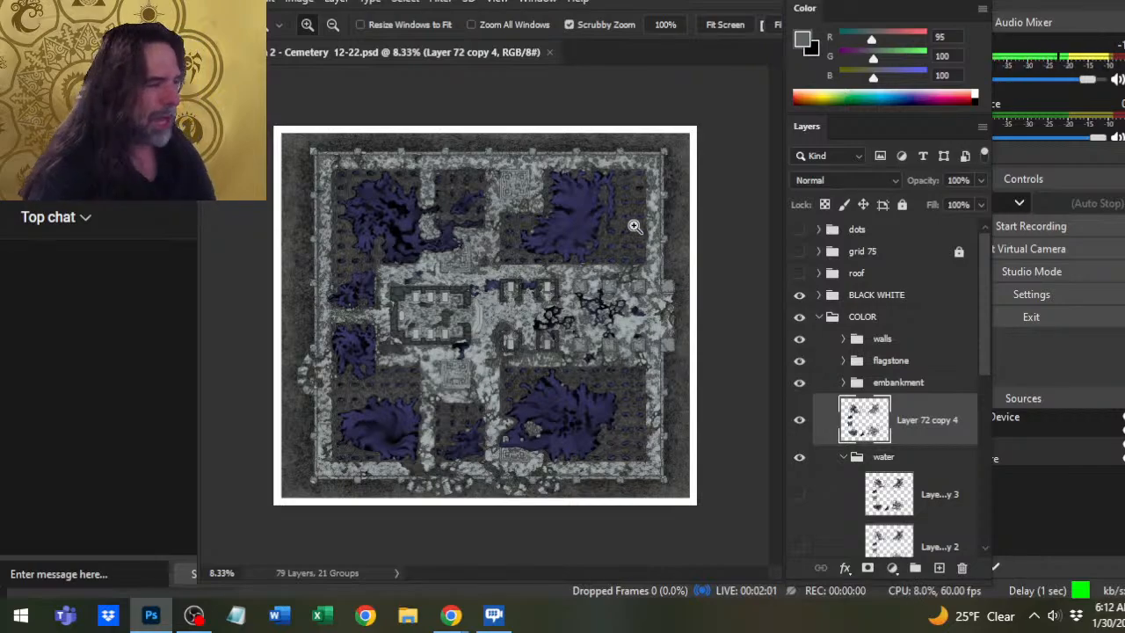
Examine the purple water pools along the western, southern and northeastern parts of the cemetery map up close.
left_click_drag(387, 366, 492, 351)
left_click_drag(425, 340, 639, 378)
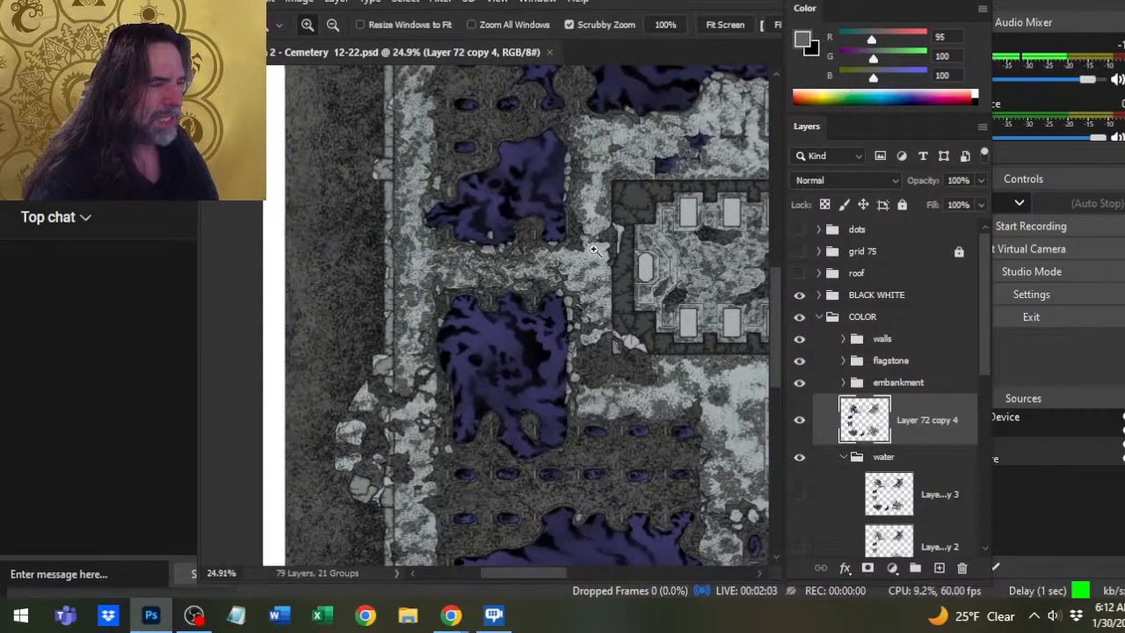
left_click_drag(593, 249, 610, 222)
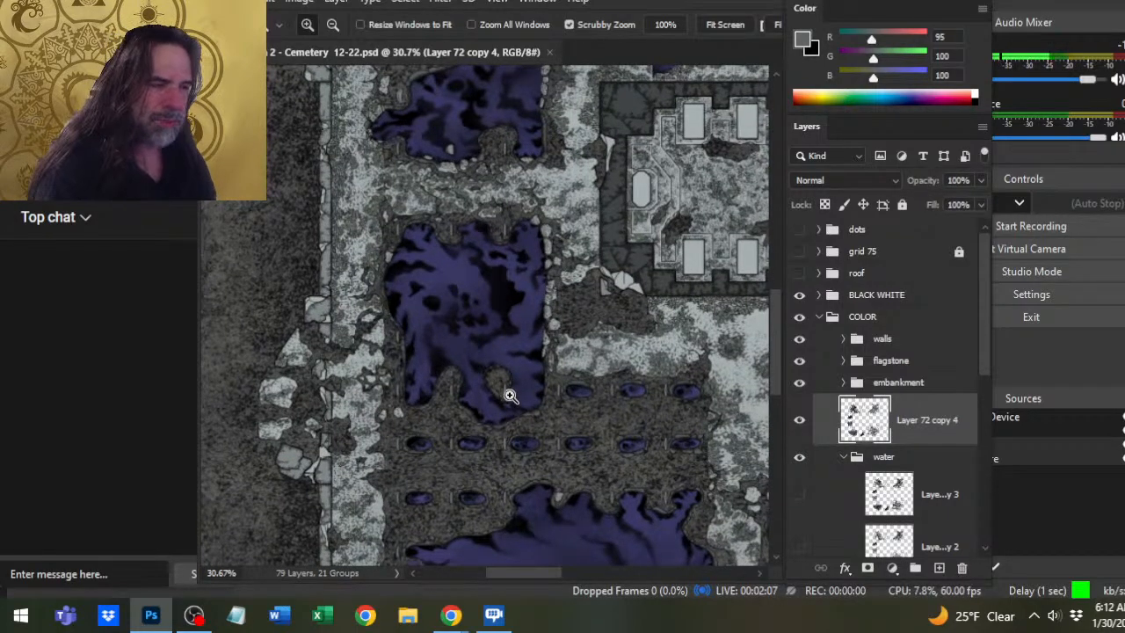
left_click_drag(716, 484, 500, 267)
scroll(444, 273, "up", 3)
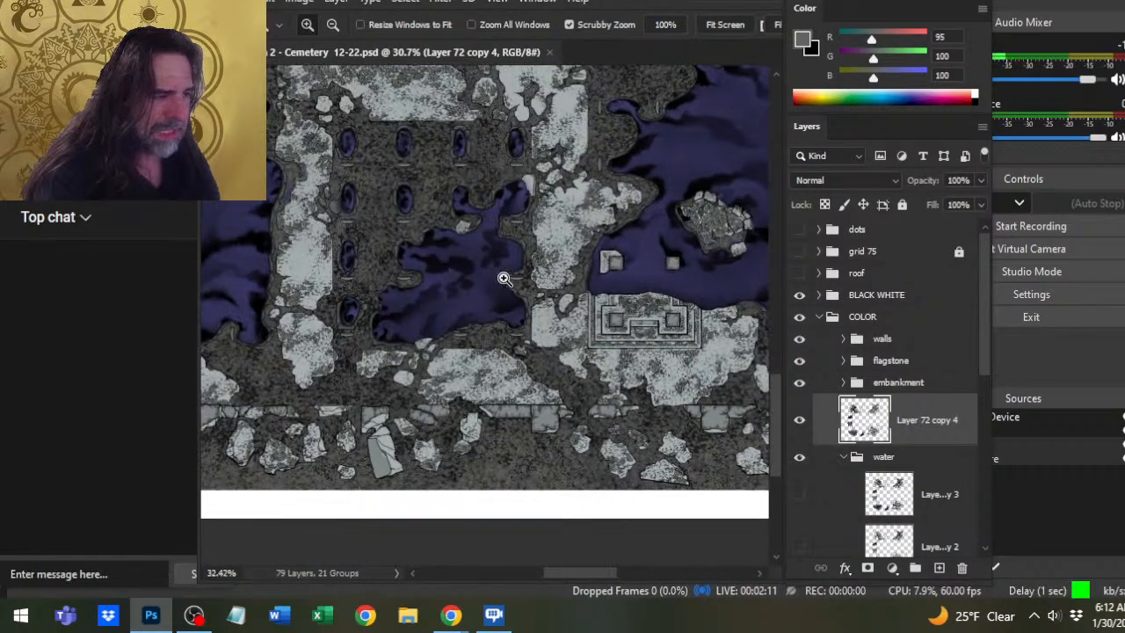
scroll(619, 361, "down", 5)
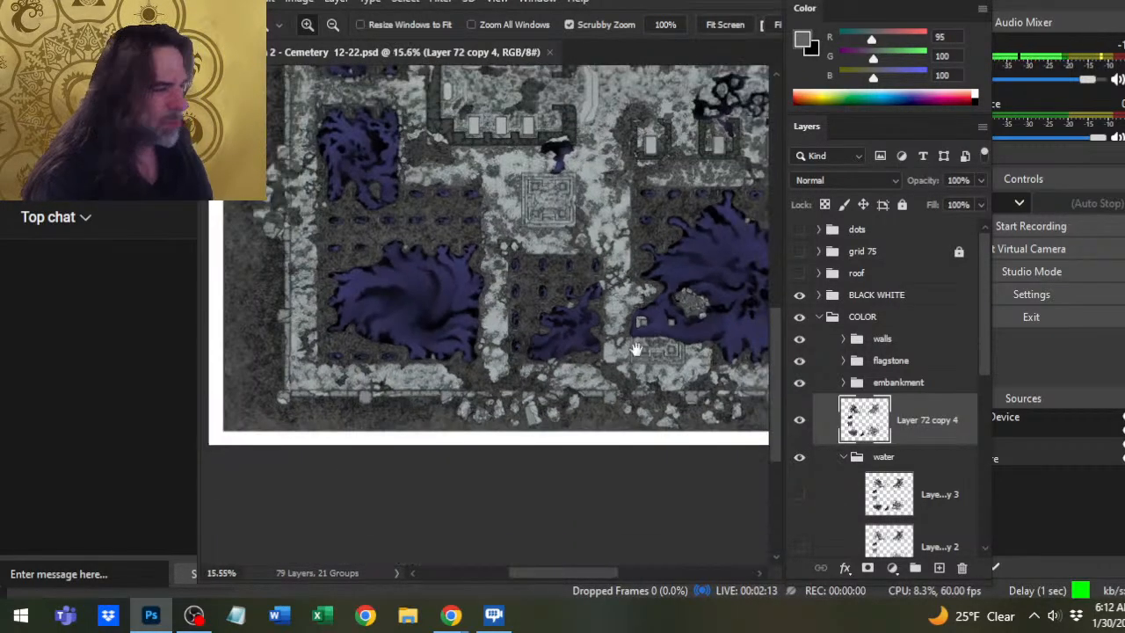
left_click_drag(448, 351, 704, 378)
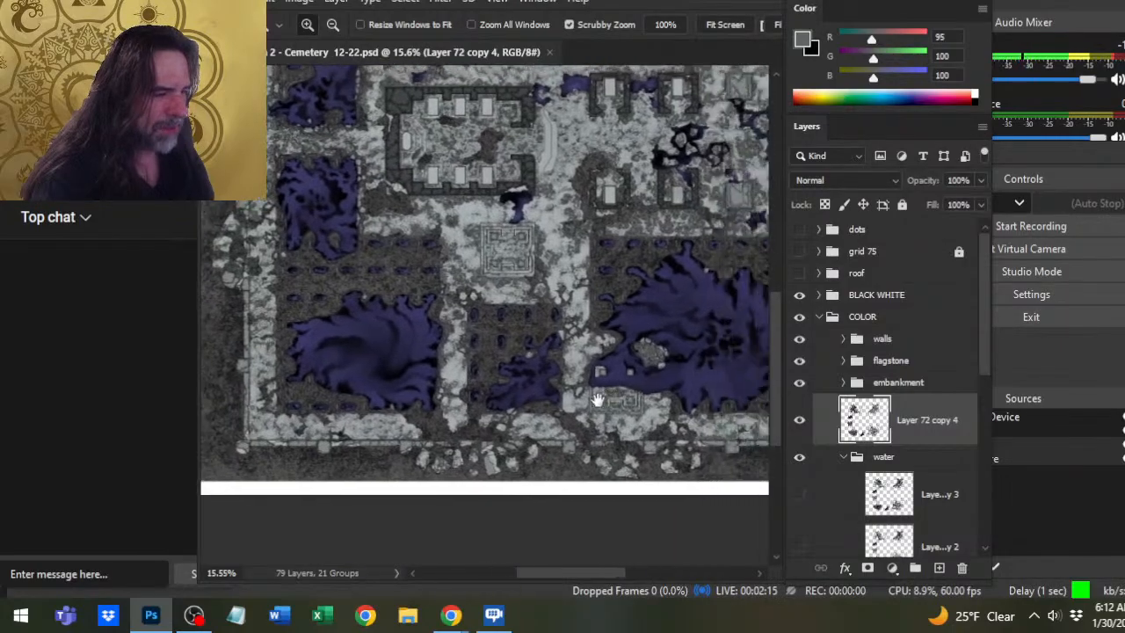
left_click_drag(597, 400, 402, 457)
scroll(556, 379, "up", 4)
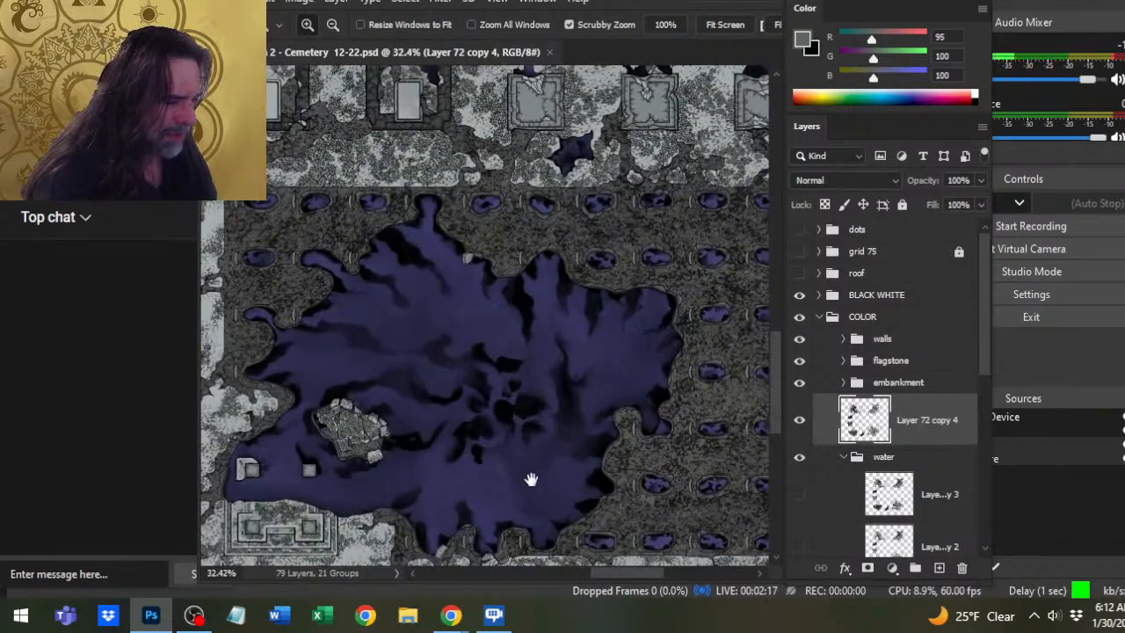
left_click_drag(531, 479, 564, 447)
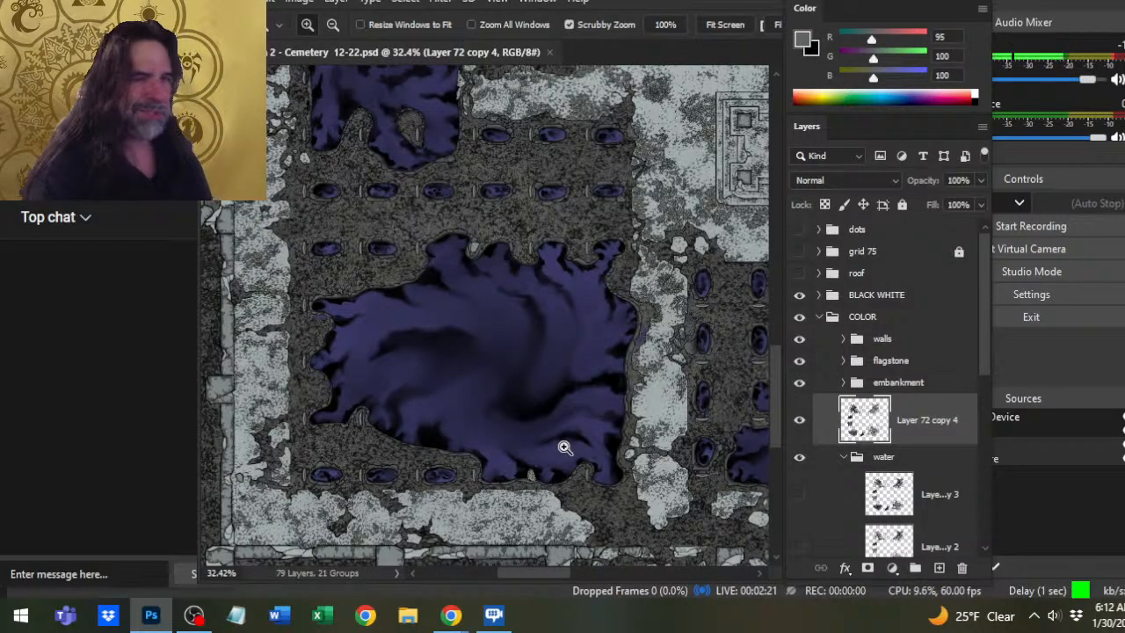
scroll(654, 319, "down", 3)
left_click_drag(686, 323, 571, 351)
scroll(605, 284, "up", 3)
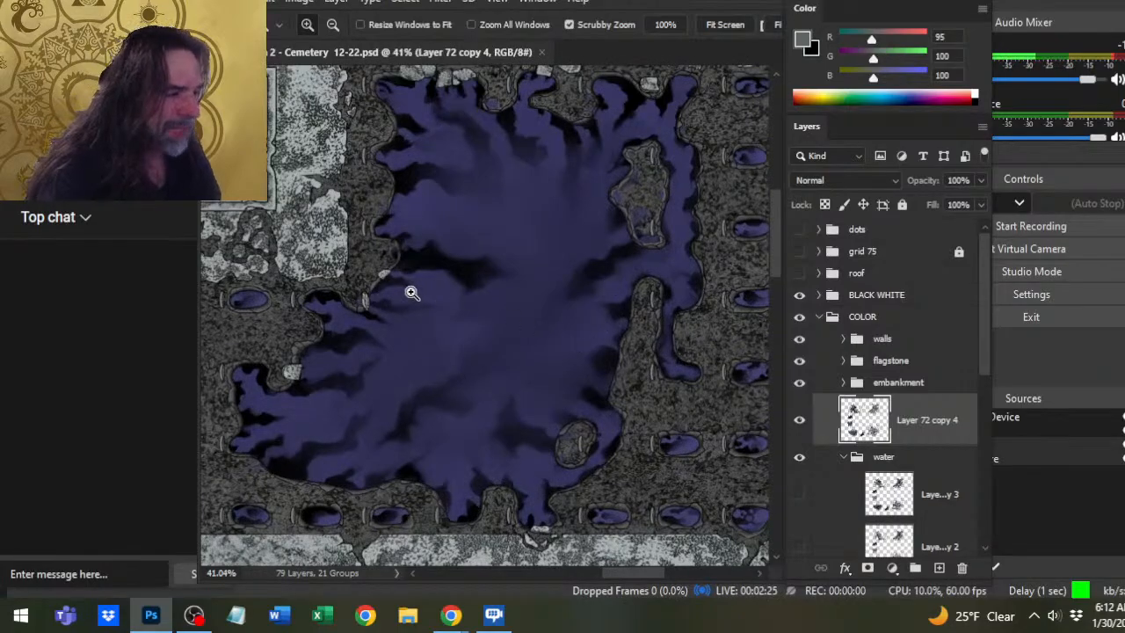
Examine the northwestern pool and its channels, followed by the pools along the western and southern sides.
left_click_drag(472, 457, 515, 409)
scroll(480, 384, "down", 1)
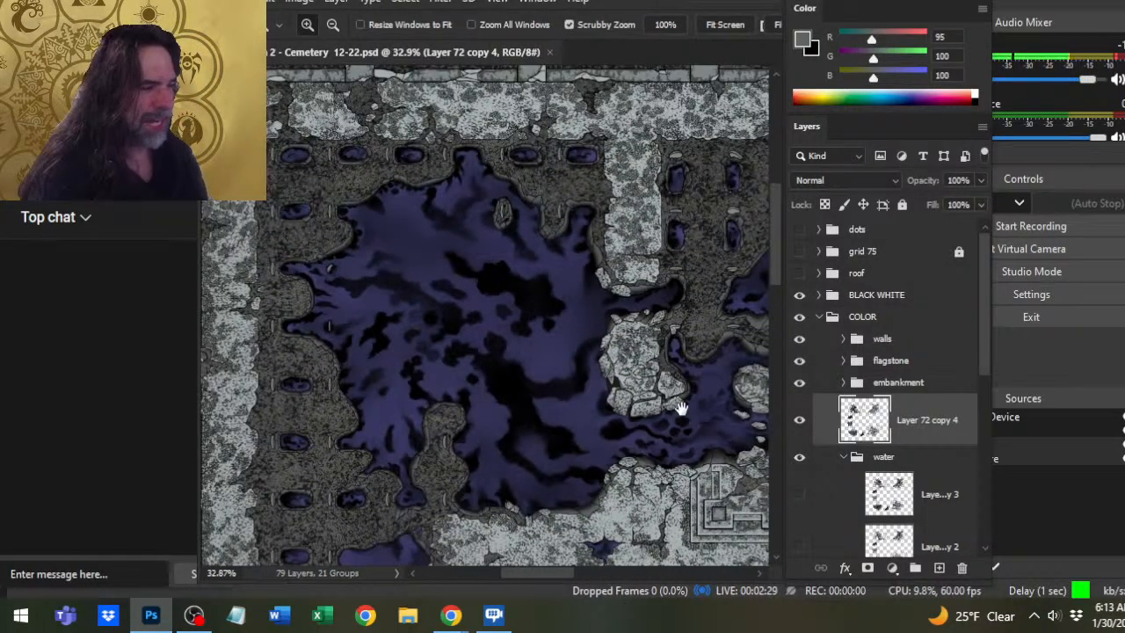
left_click_drag(681, 409, 502, 314)
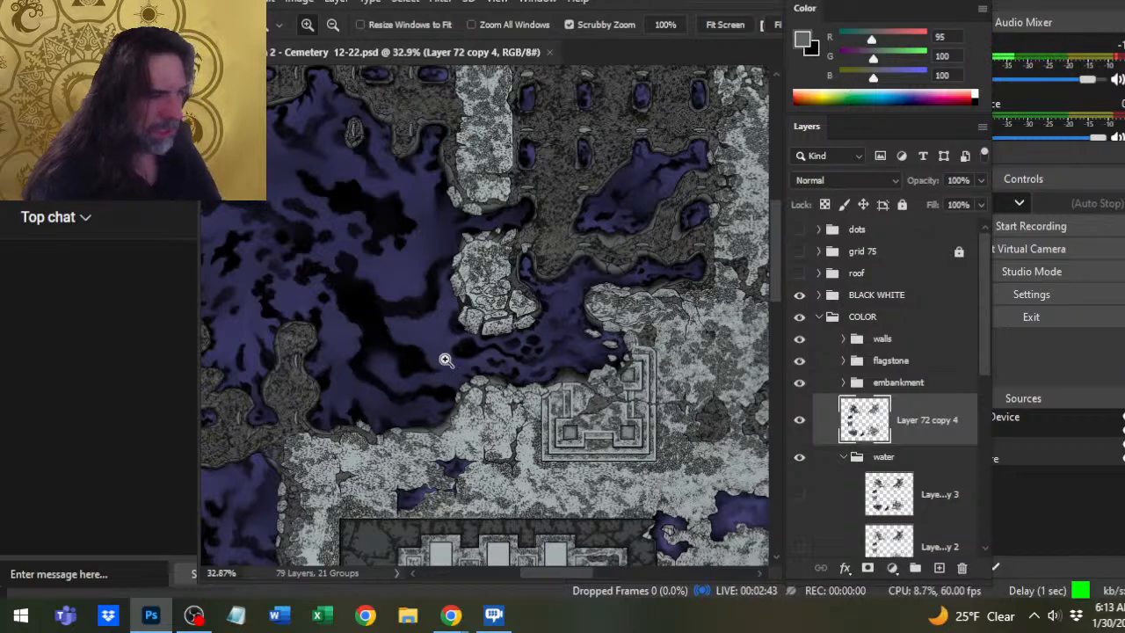
scroll(446, 360, "down", 3)
left_click_drag(510, 345, 609, 186)
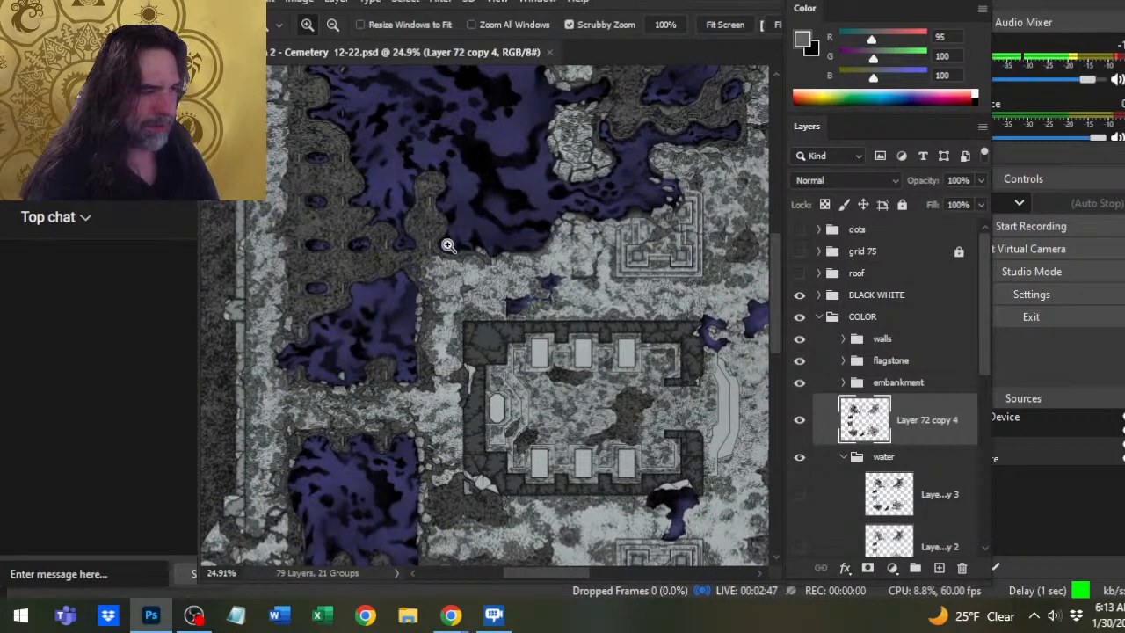
left_click_drag(494, 438, 521, 267)
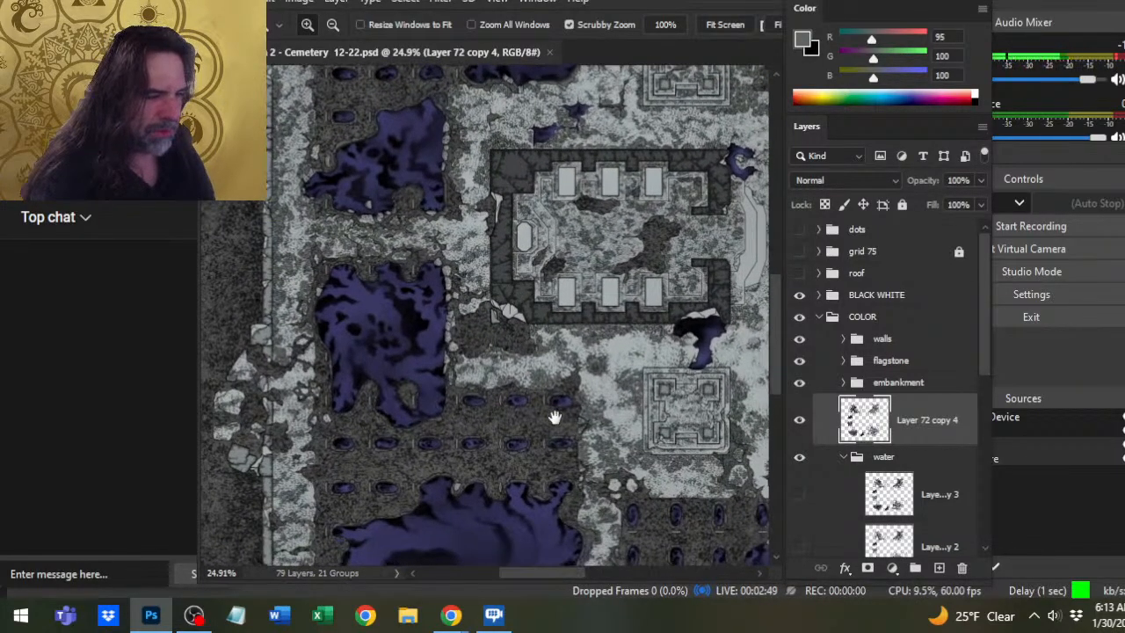
left_click_drag(554, 417, 538, 204)
left_click_drag(457, 332, 386, 295)
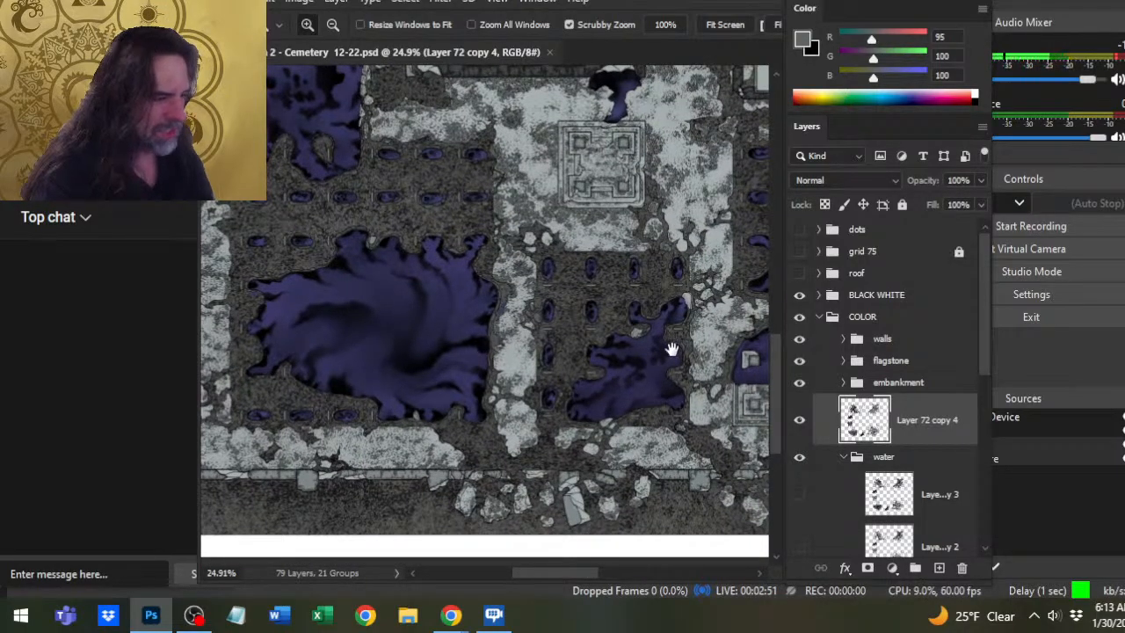
left_click_drag(671, 350, 402, 402)
left_click_drag(630, 384, 408, 402)
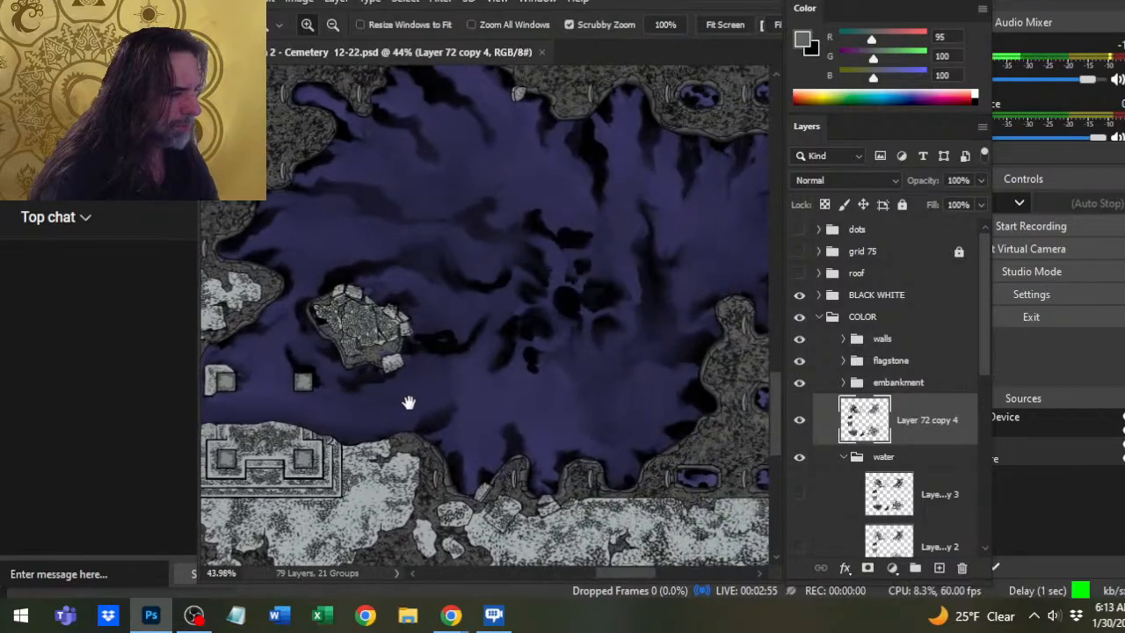
left_click_drag(555, 389, 476, 422)
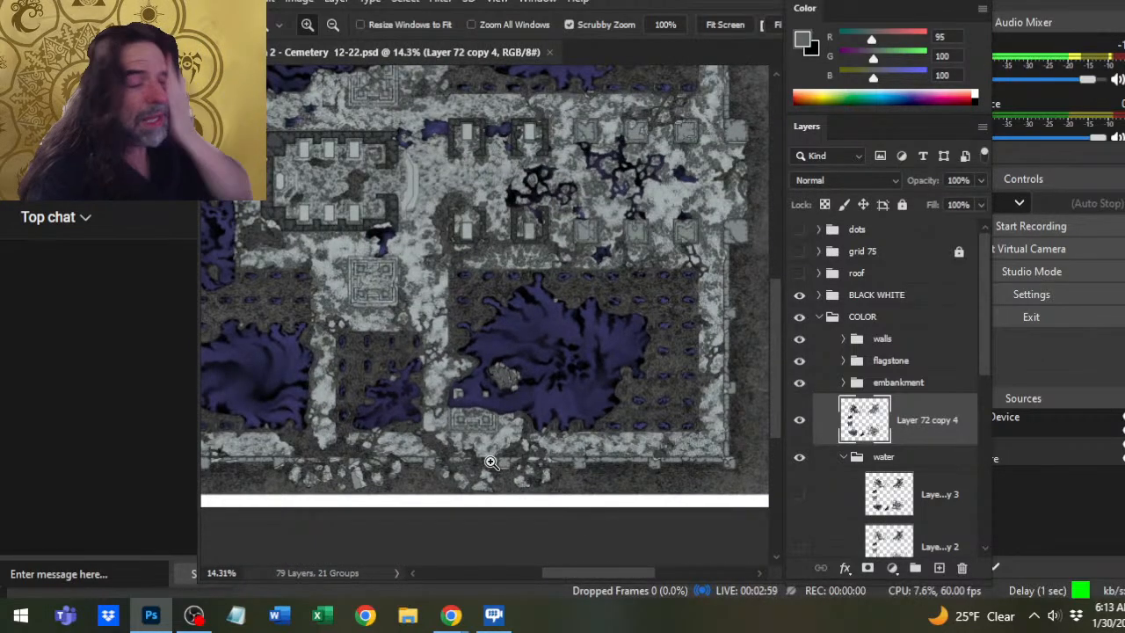
left_click_drag(544, 354, 630, 362)
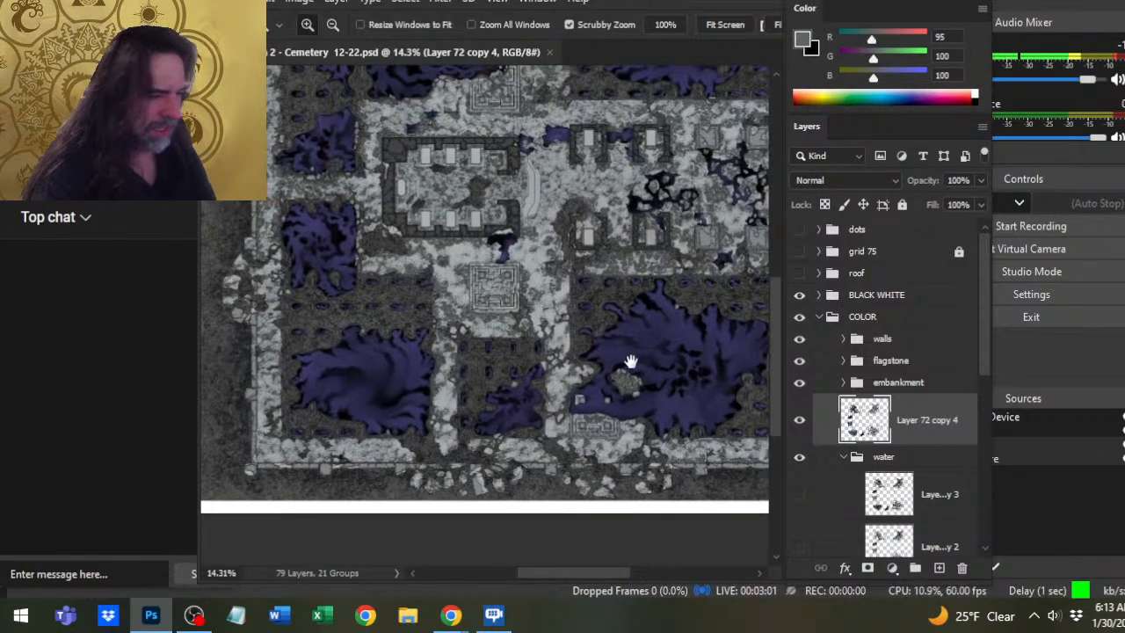
Examine the cracked central walkway with its pedestals and the rubble along the broken southern wall.
left_click_drag(661, 326, 498, 587)
left_click_drag(403, 411, 458, 222)
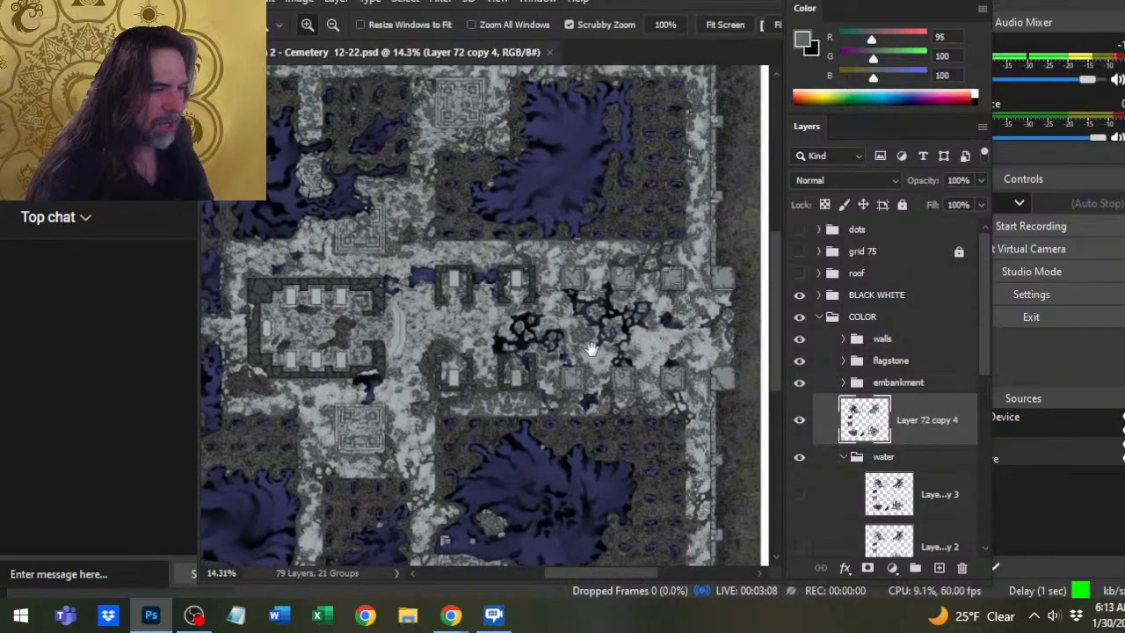
scroll(721, 227, "up", 5)
left_click_drag(519, 277, 330, 365)
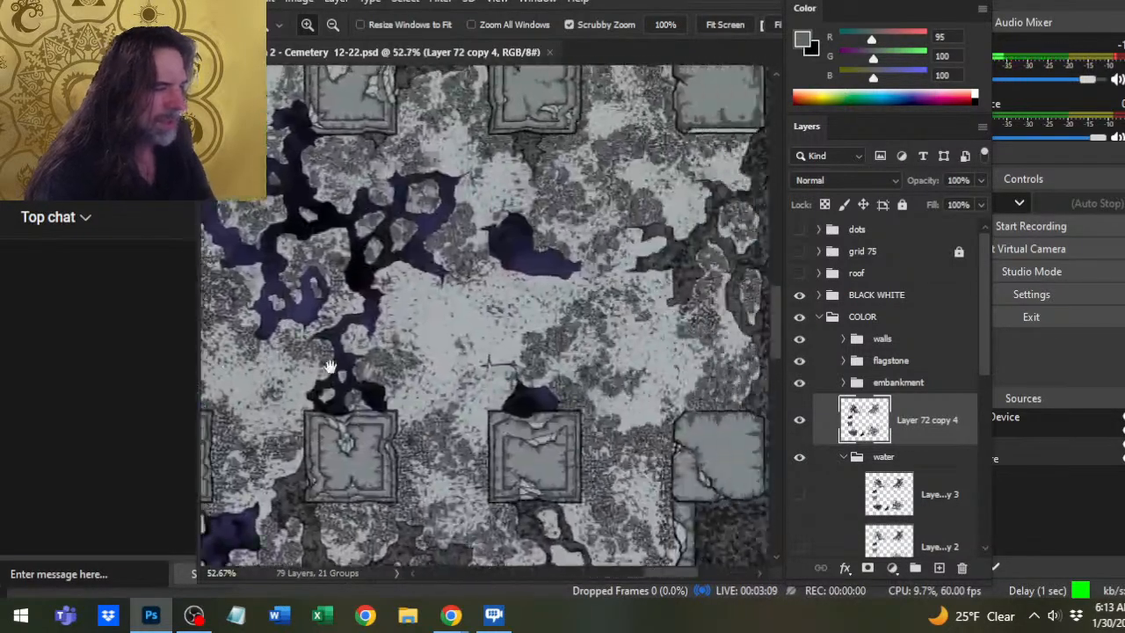
scroll(526, 498, "down", 6)
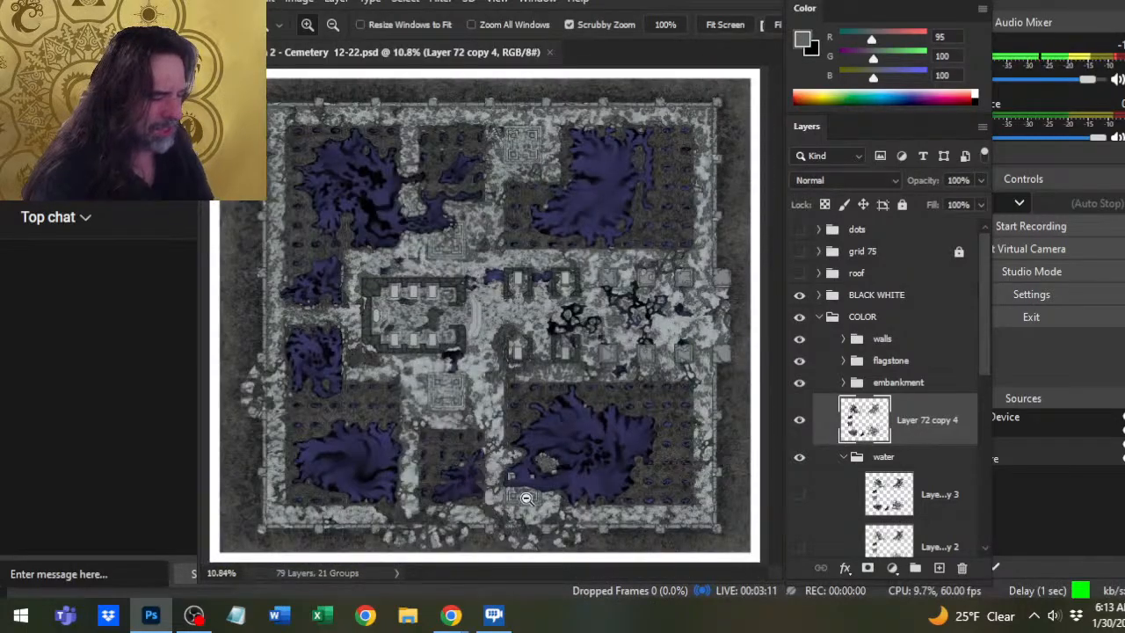
scroll(526, 499, "up", 2)
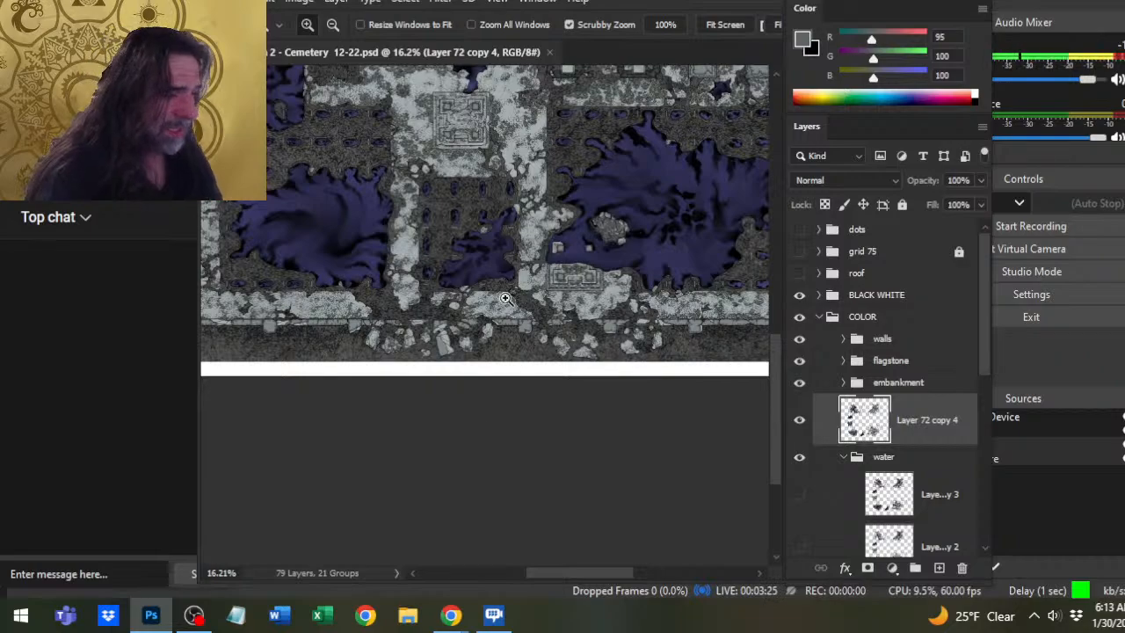
left_click_drag(427, 366, 500, 368)
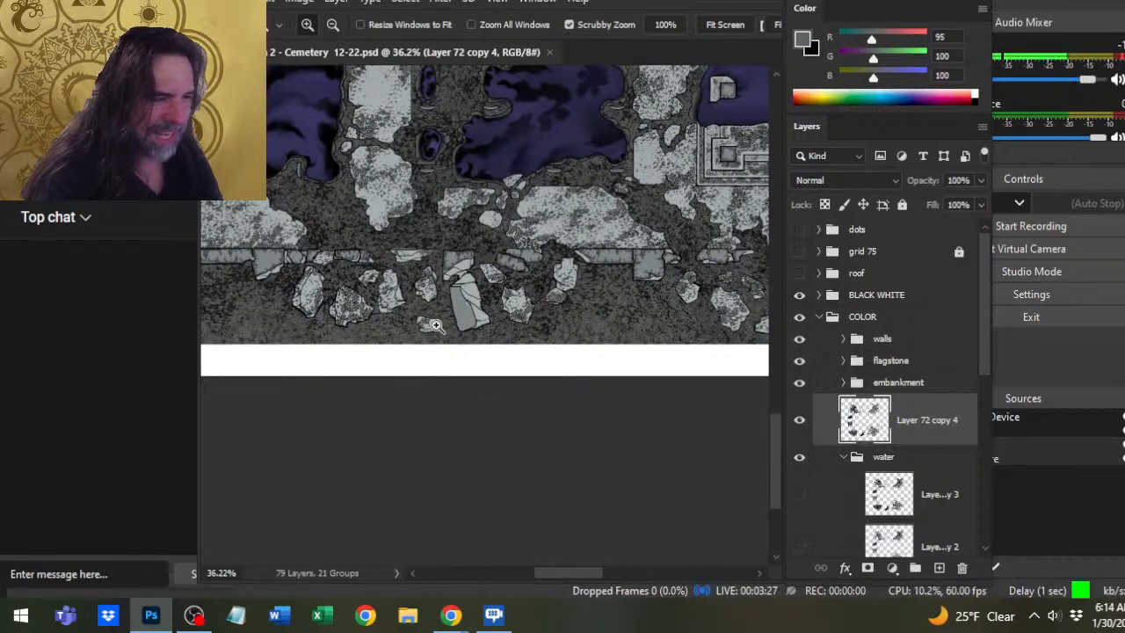
left_click_drag(449, 242, 546, 347)
left_click_drag(640, 377, 529, 332)
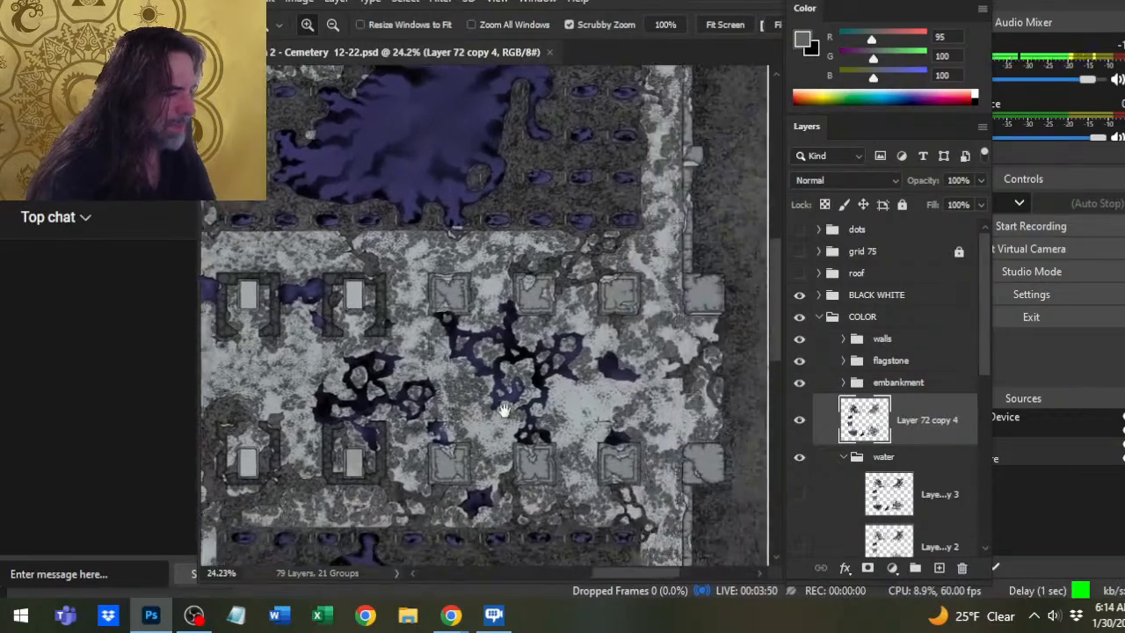
left_click_drag(503, 409, 727, 252)
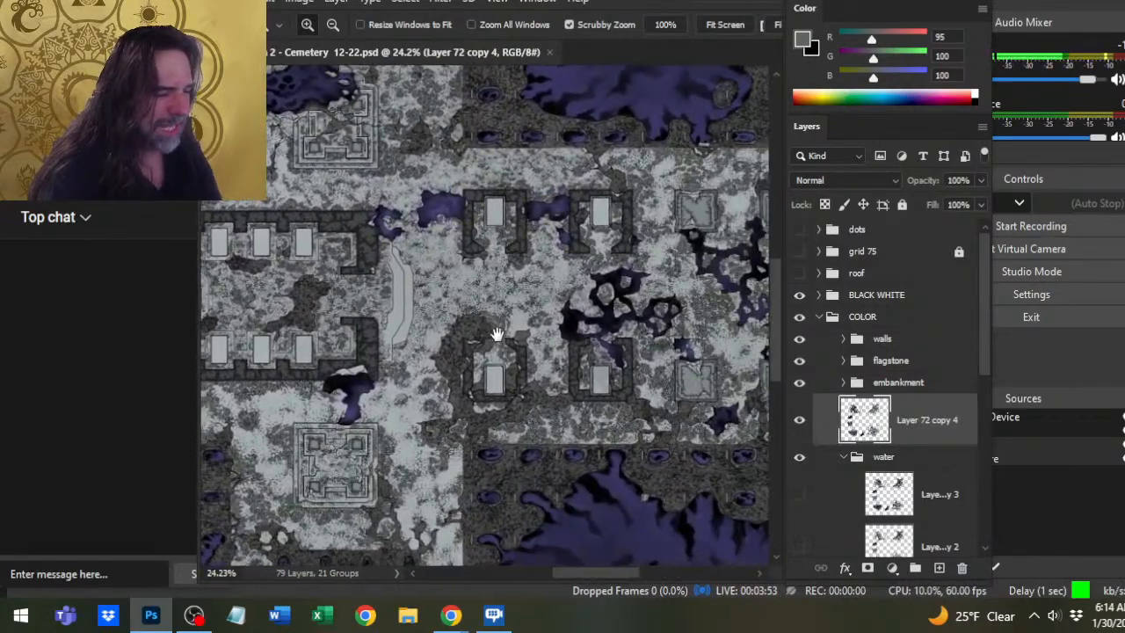
left_click_drag(665, 352, 646, 127)
key("ctrl+0")
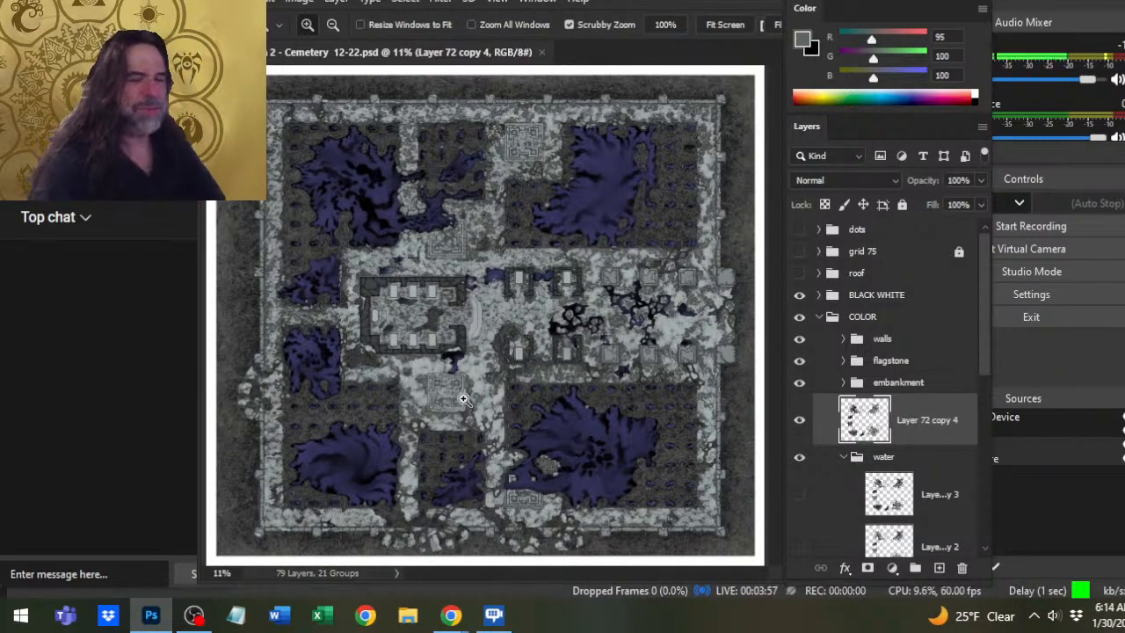
Smudge the dark swirl inside the southwestern pool on Layer 72 copy 4, setting the Smudge strength to 20%.
left_click_drag(560, 194, 609, 211)
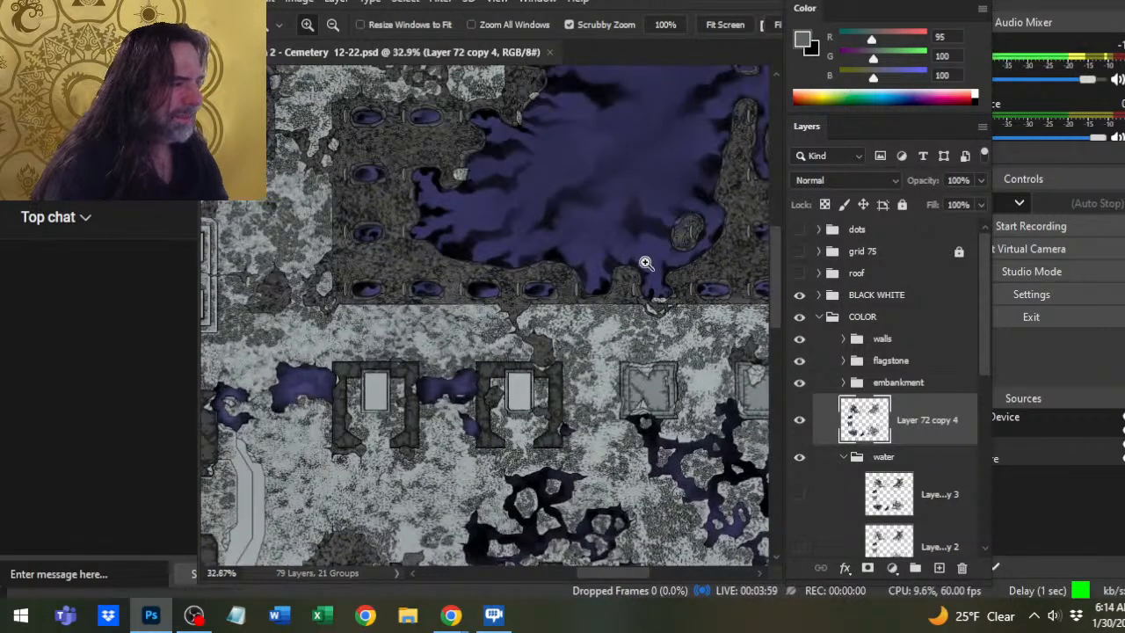
mouse_move(602, 447)
left_mouse_down()
mouse_move(532, 127)
mouse_move(726, 221)
mouse_move(715, 343)
mouse_move(512, 382)
mouse_move(556, 317)
mouse_move(572, 319)
left_mouse_up()
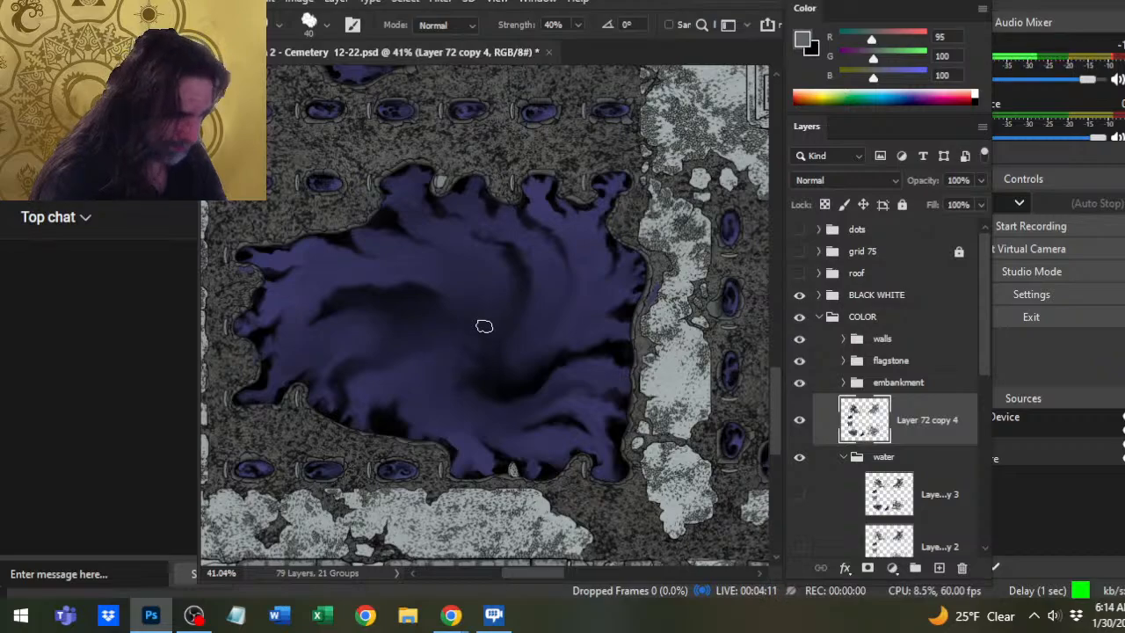
key("2")
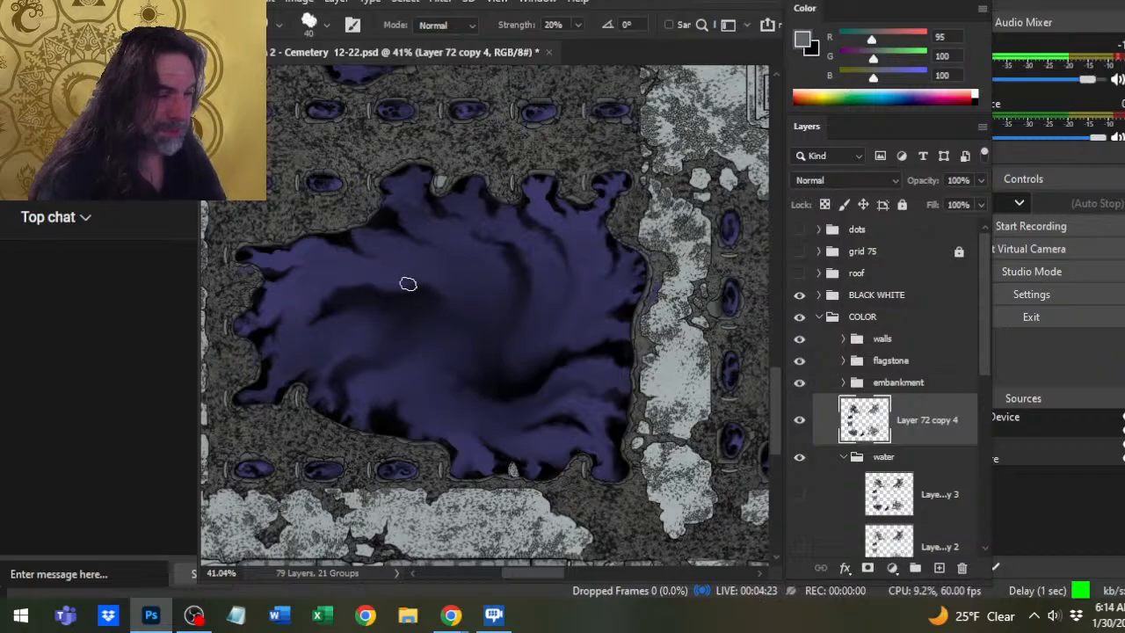
key("z")
left_click_drag(554, 304, 527, 305)
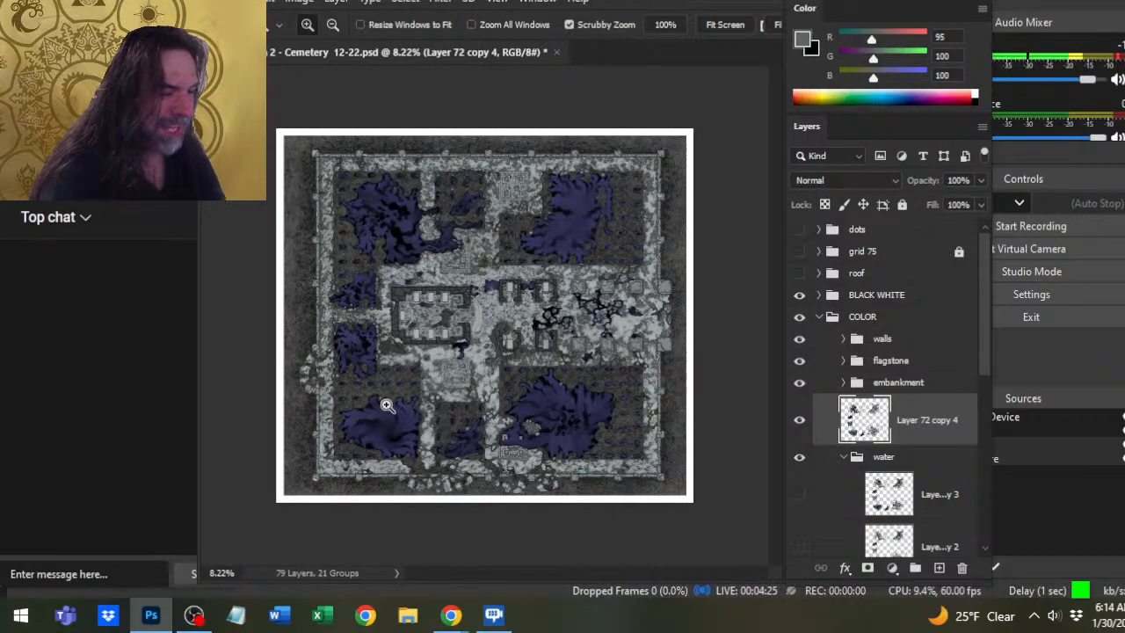
Reduce the Smudge brush to size 30 and erase the stray purple smear outside the southwestern pool's eastern edge with the Eraser.
left_click_drag(389, 406, 516, 319)
key("r")
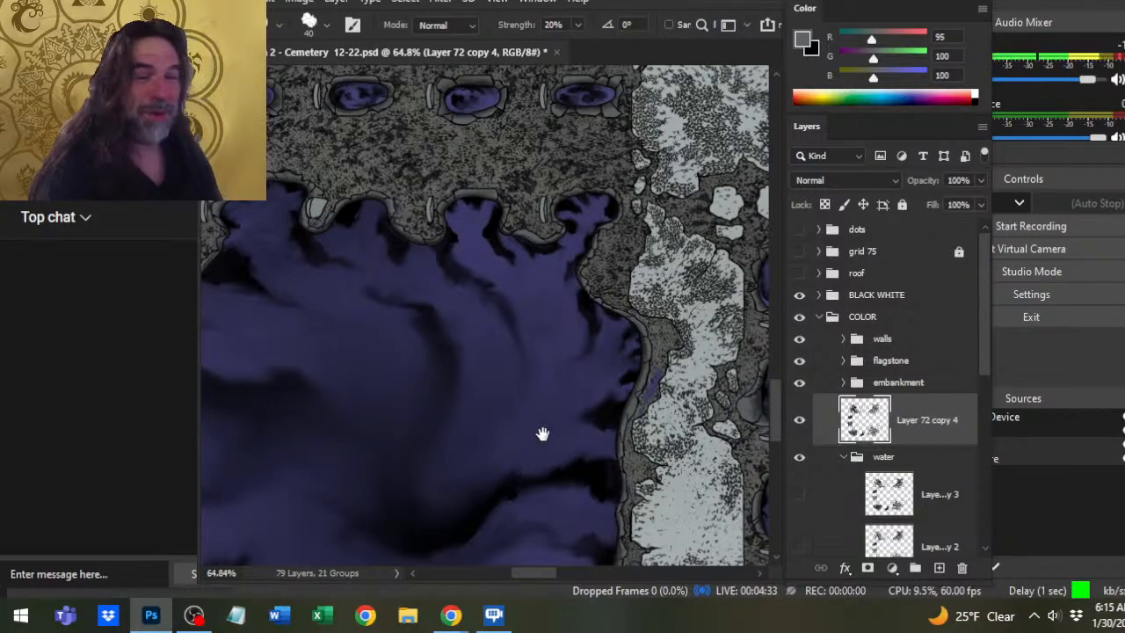
left_click_drag(540, 432, 491, 388)
key("bracketleft")
key("bracketleft")
key("bracketleft")
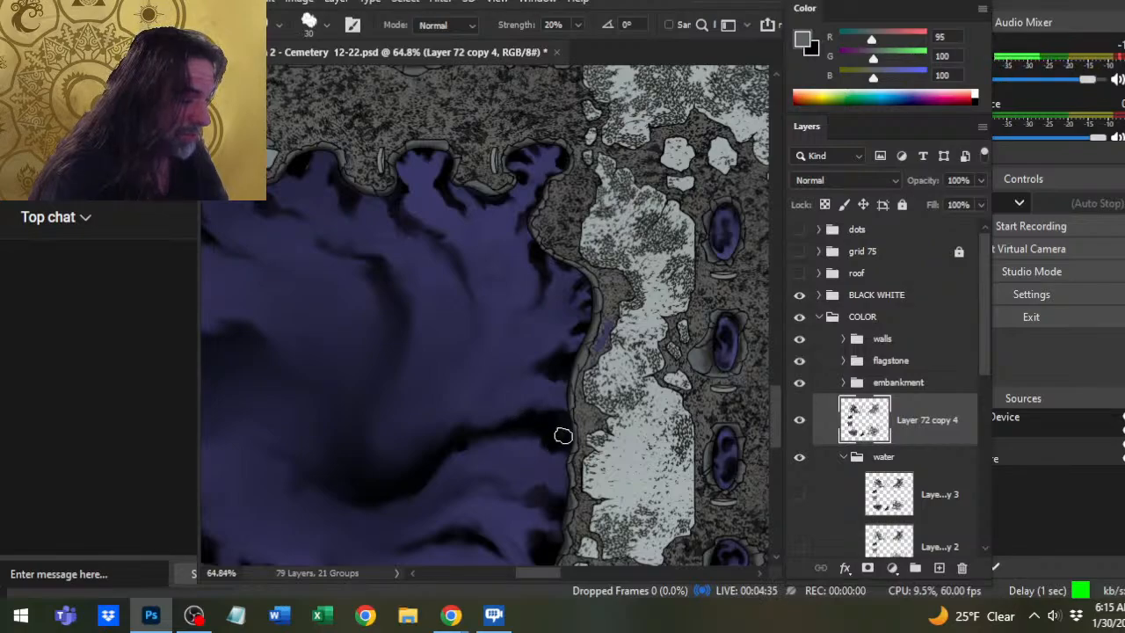
key("e")
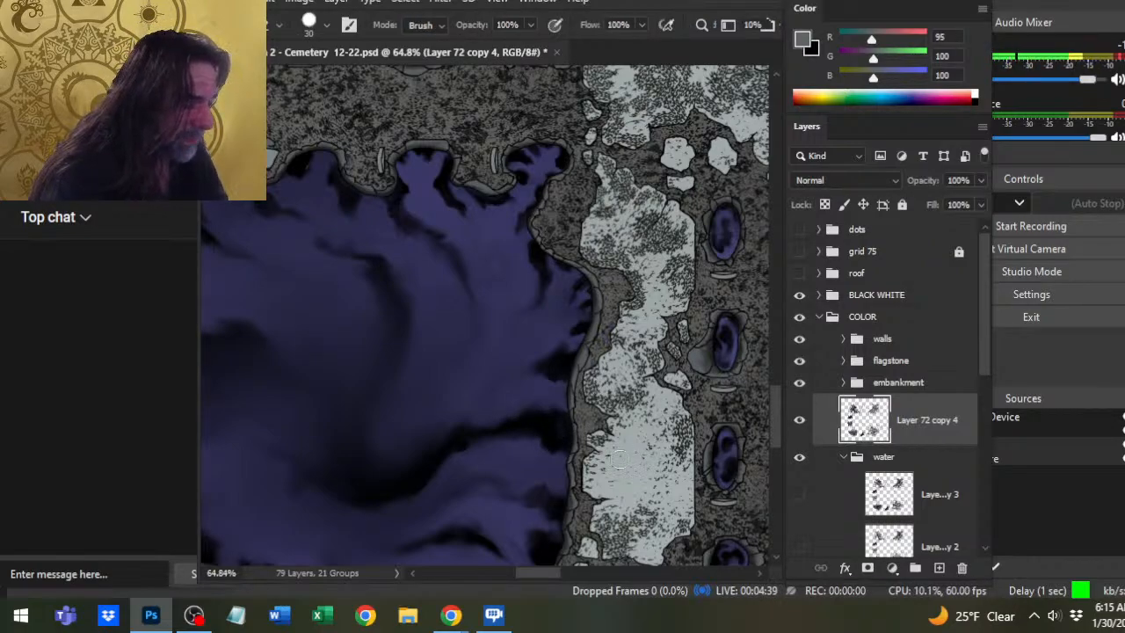
scroll(597, 444, "down", 5)
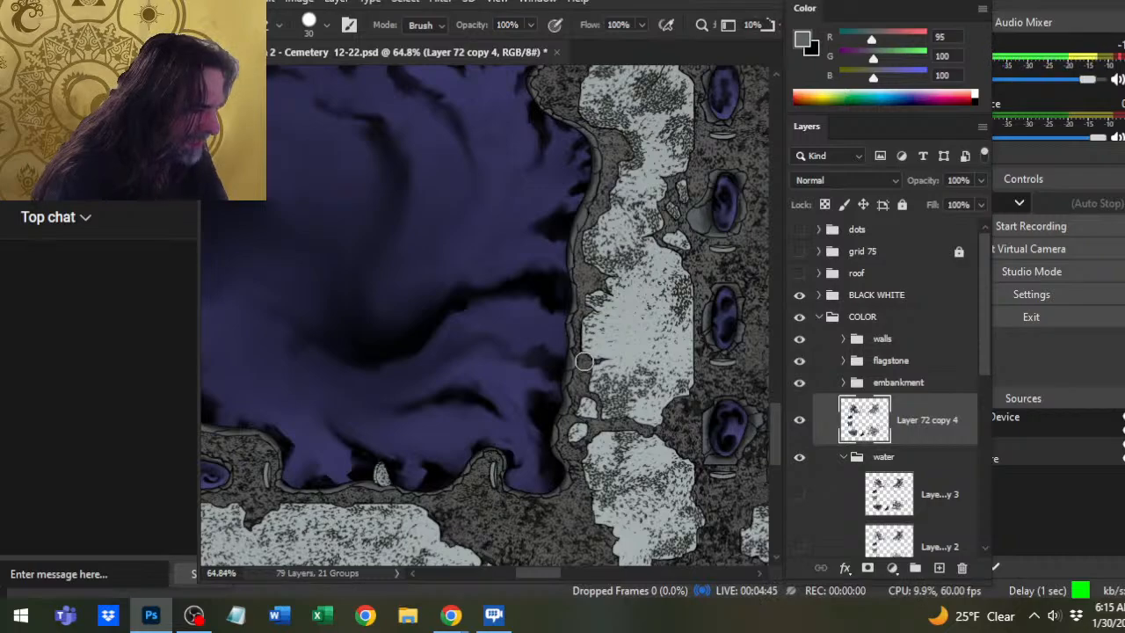
Erase stray marks along the southwestern pool's southern bank and set the size 25 Smudge brush to 70% strength for its dark streaks.
mouse_move(489, 460)
left_mouse_down()
mouse_move(501, 433)
mouse_move(453, 482)
mouse_move(468, 486)
left_mouse_up()
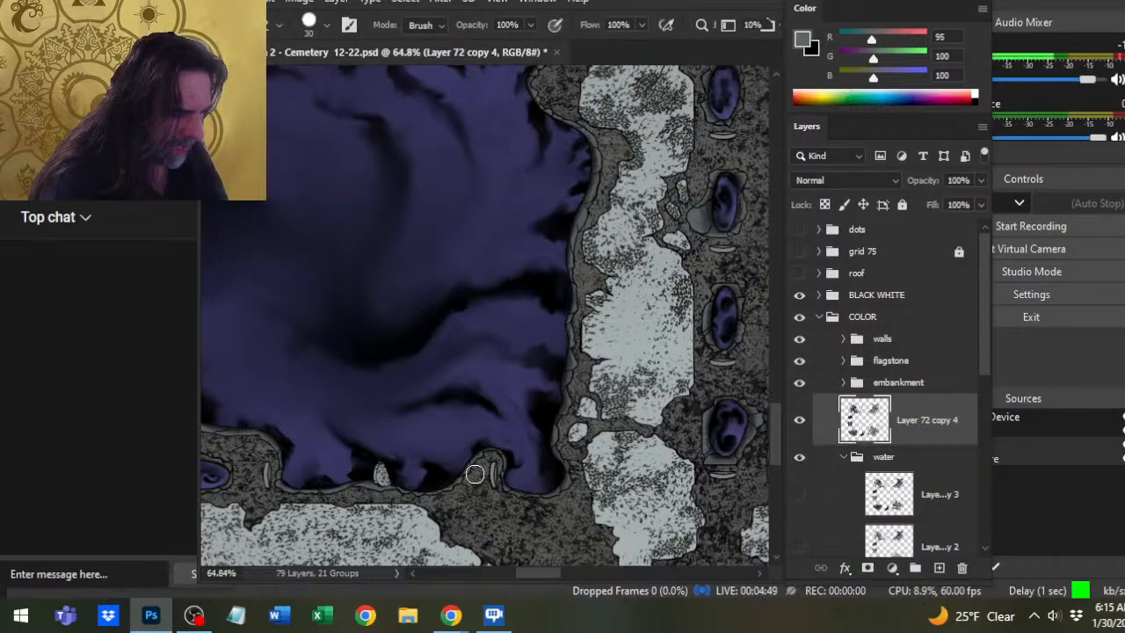
left_click_drag(347, 506, 510, 518)
key("r")
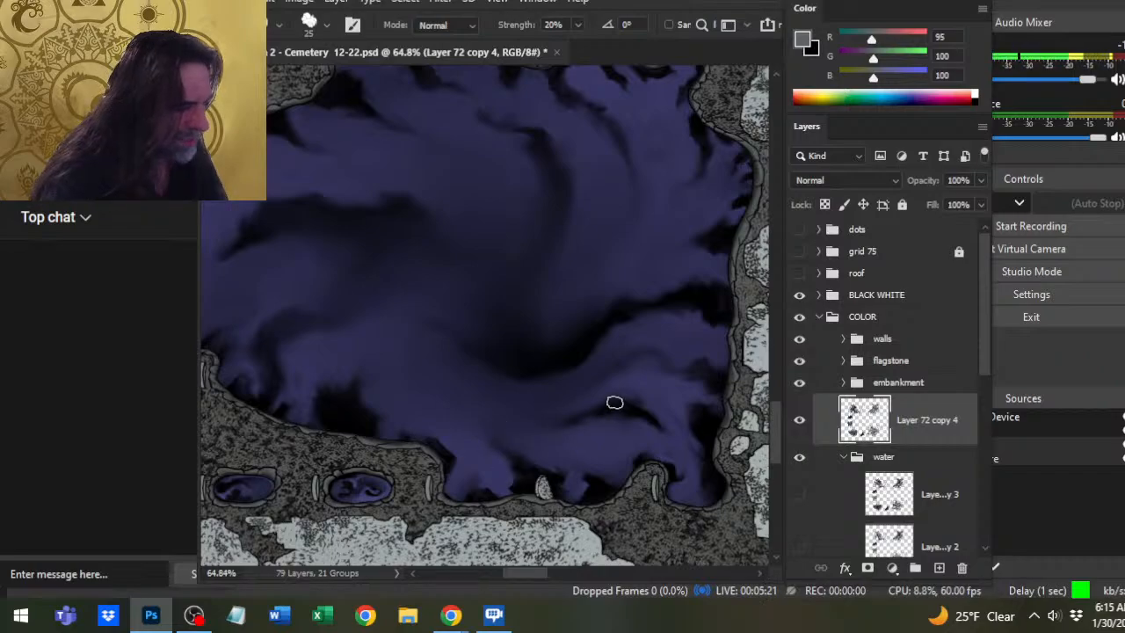
key("7")
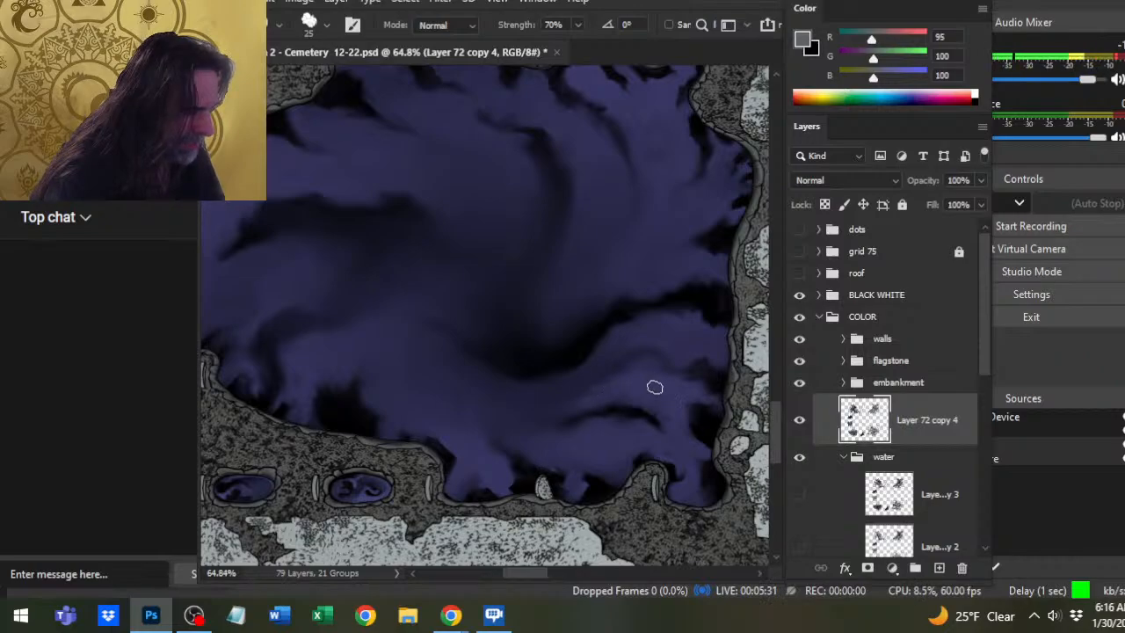
Examine the whole cemetery map, then the southeastern pool and the northwestern pool with its channels.
key("z")
key("ctrl+0")
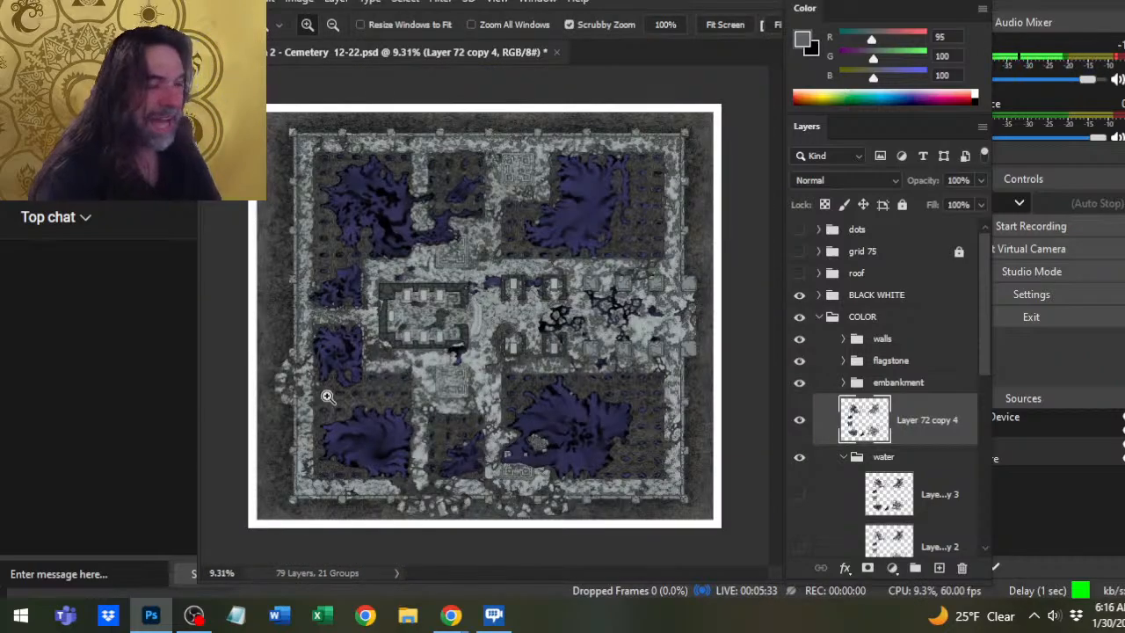
left_click(613, 431)
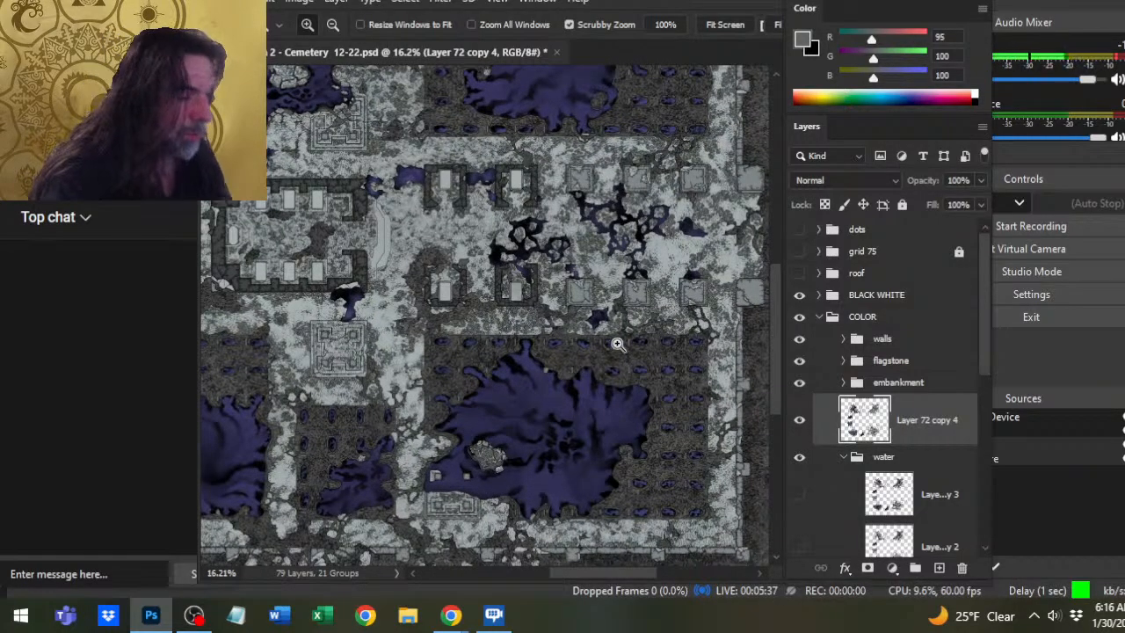
left_click_drag(392, 474, 446, 442)
left_click_drag(508, 197, 552, 389)
left_click(409, 328)
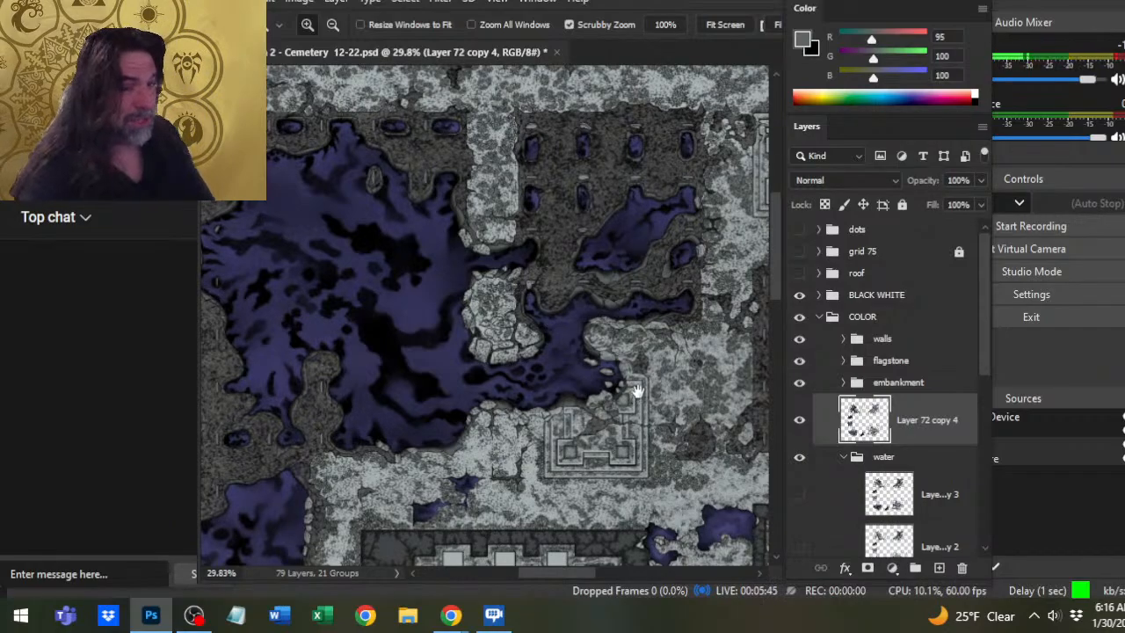
mouse_move(638, 389)
left_mouse_down()
mouse_move(493, 316)
mouse_move(550, 341)
mouse_move(621, 321)
mouse_move(447, 402)
mouse_move(539, 155)
mouse_move(448, 401)
mouse_move(290, 413)
mouse_move(461, 402)
mouse_move(482, 384)
left_mouse_up()
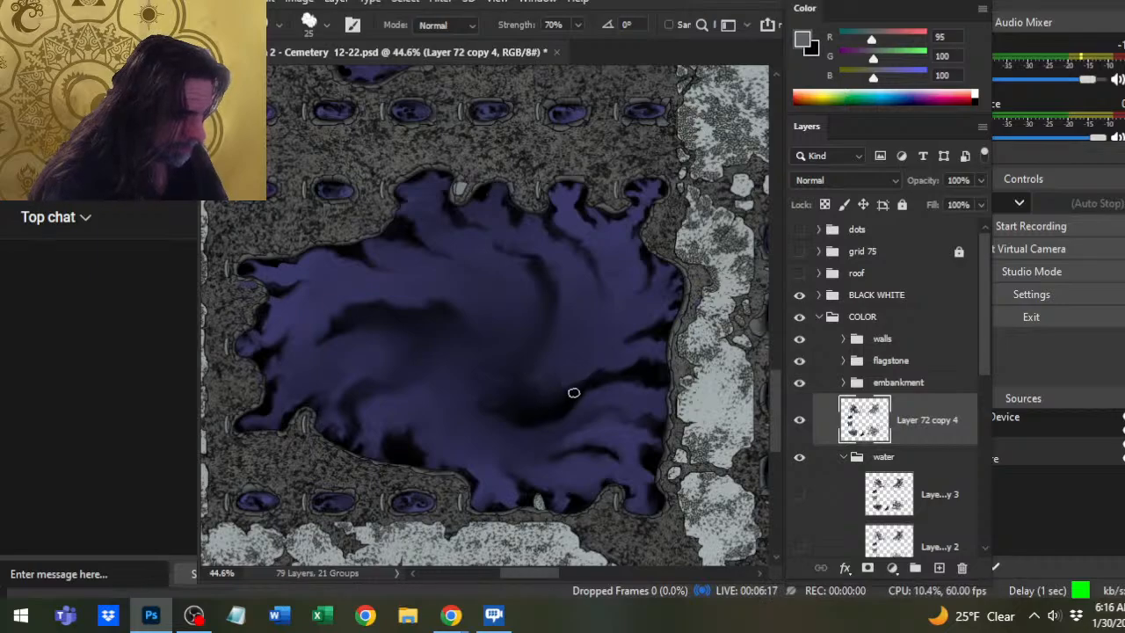
Soften the dark swirl inside the southwestern pool with the Smudge tool at 30% and then 20% strength, ending with brush size 35.
key("3")
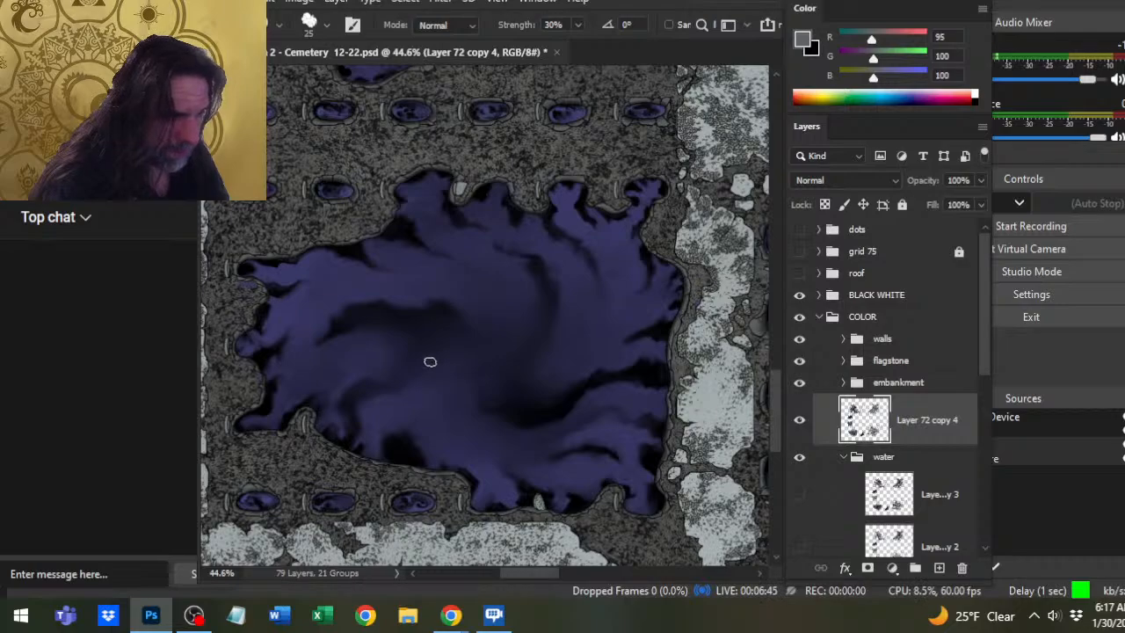
key("2")
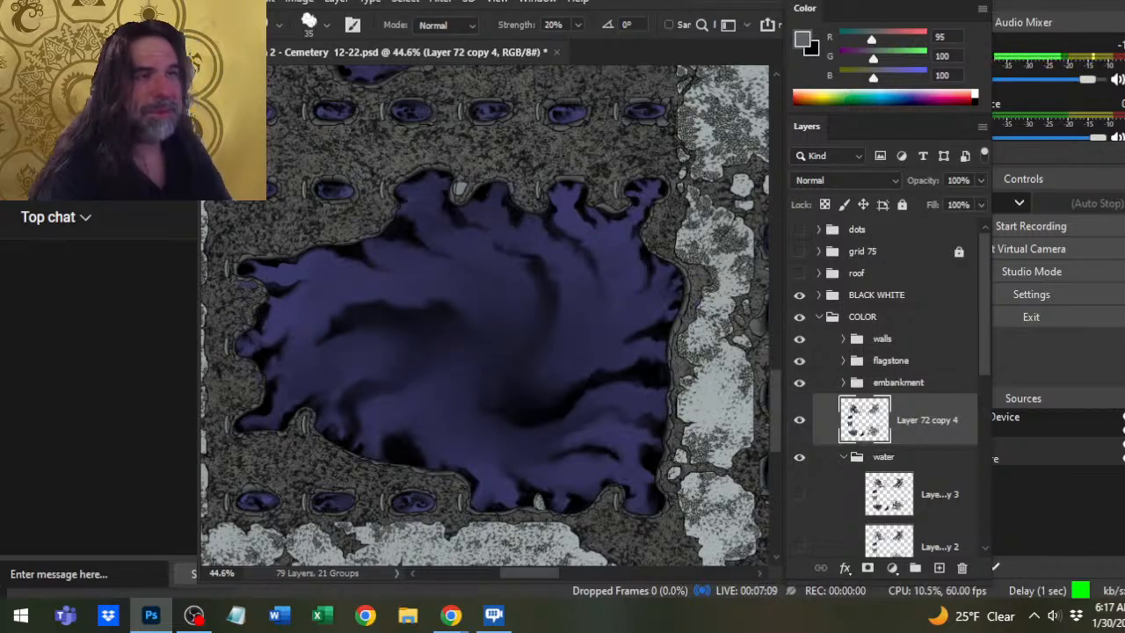
Open the recent file Act 2 Region 3 - Drowned Fort.psd as a reference for the water style.
left_click(235, 1)
mouse_move(312, 99)
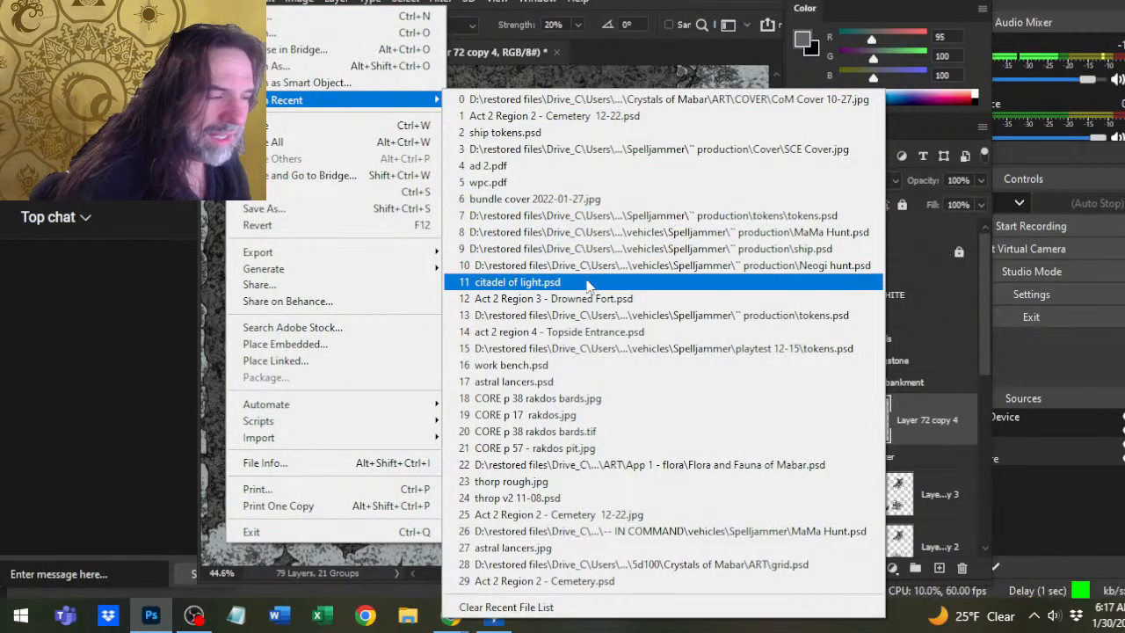
left_click(596, 299)
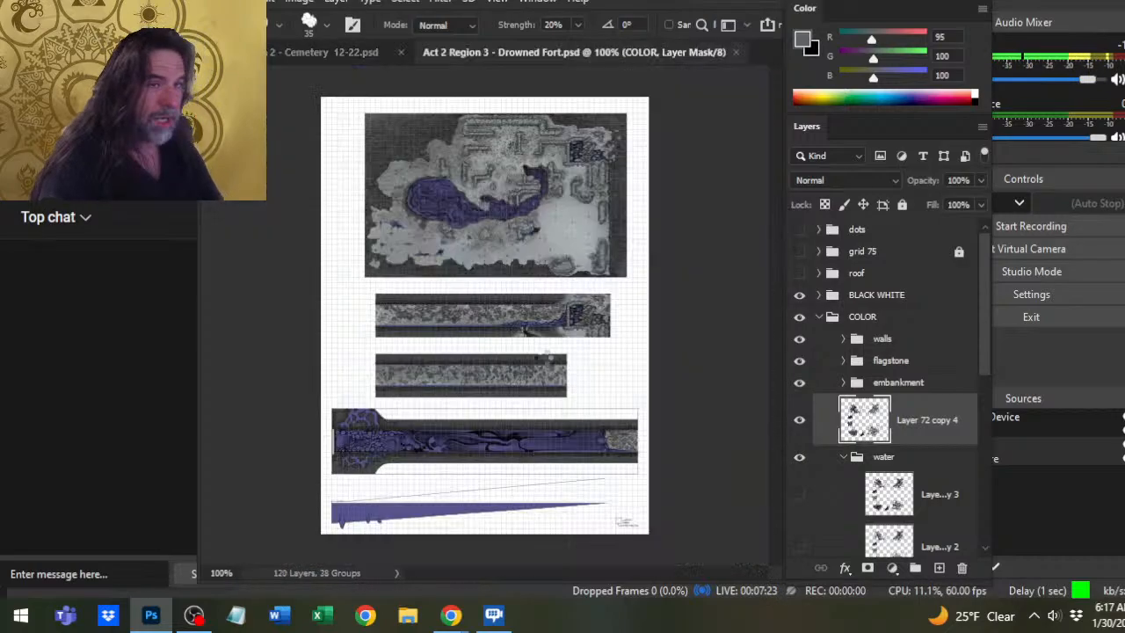
Examine the swirling dark lines in the Drowned Fort's large purple pool and the channel leading east from it.
key("z")
left_click(473, 223)
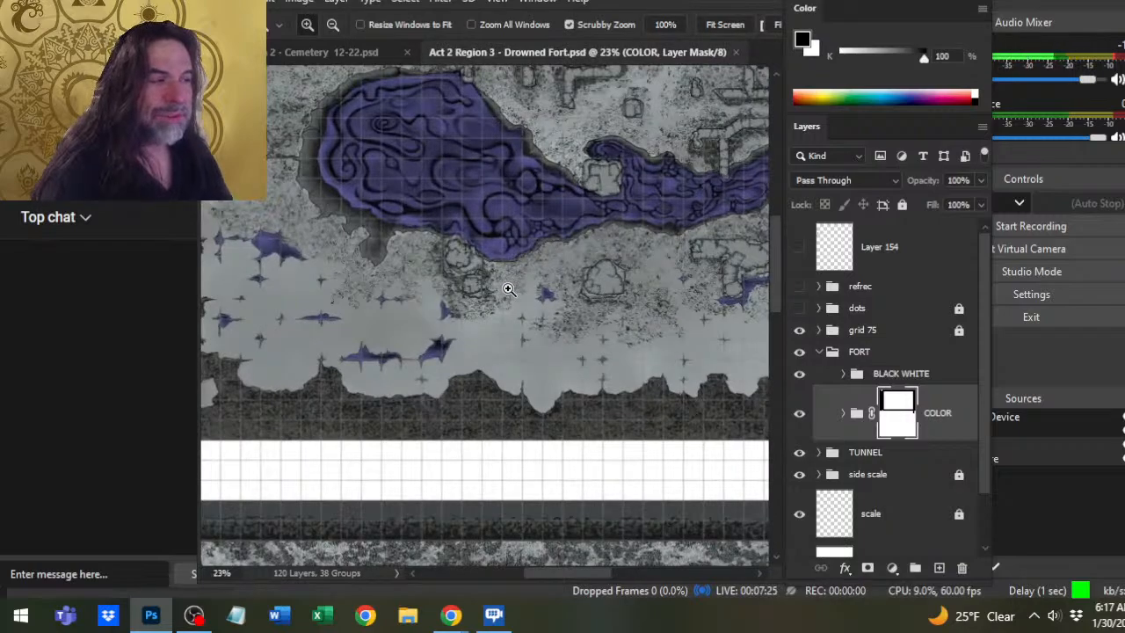
left_click(492, 307)
left_click(514, 278)
left_click(513, 279)
left_click_drag(515, 314, 572, 439)
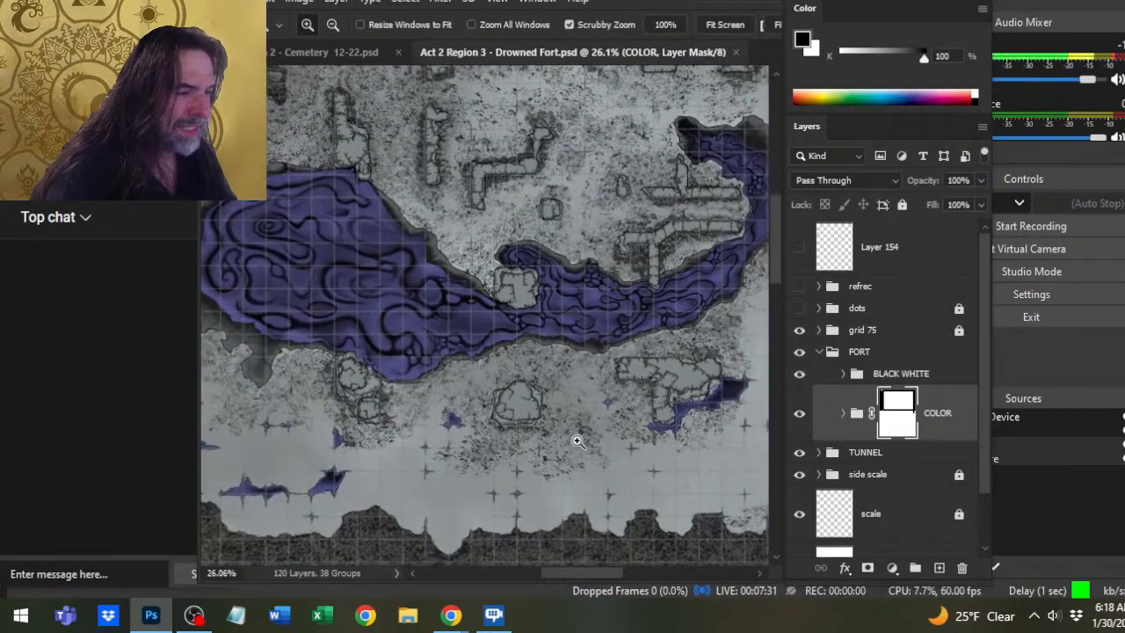
Compare the pools of the Cemetery map with the line work of the Drowned Fort's large pool.
left_click(360, 54)
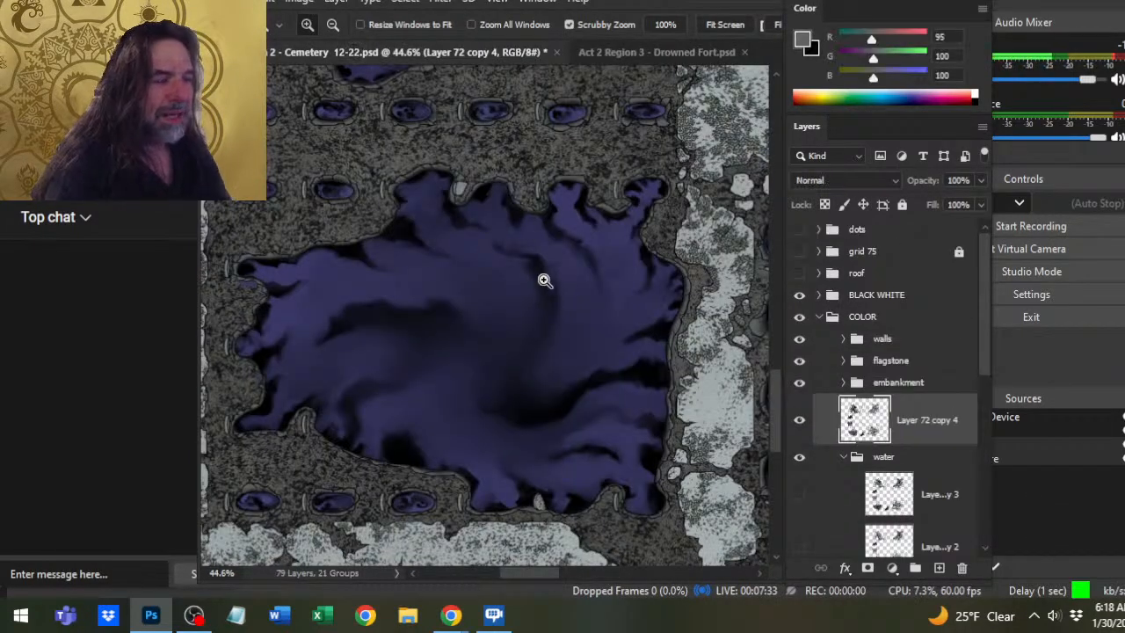
left_click_drag(544, 278, 611, 466)
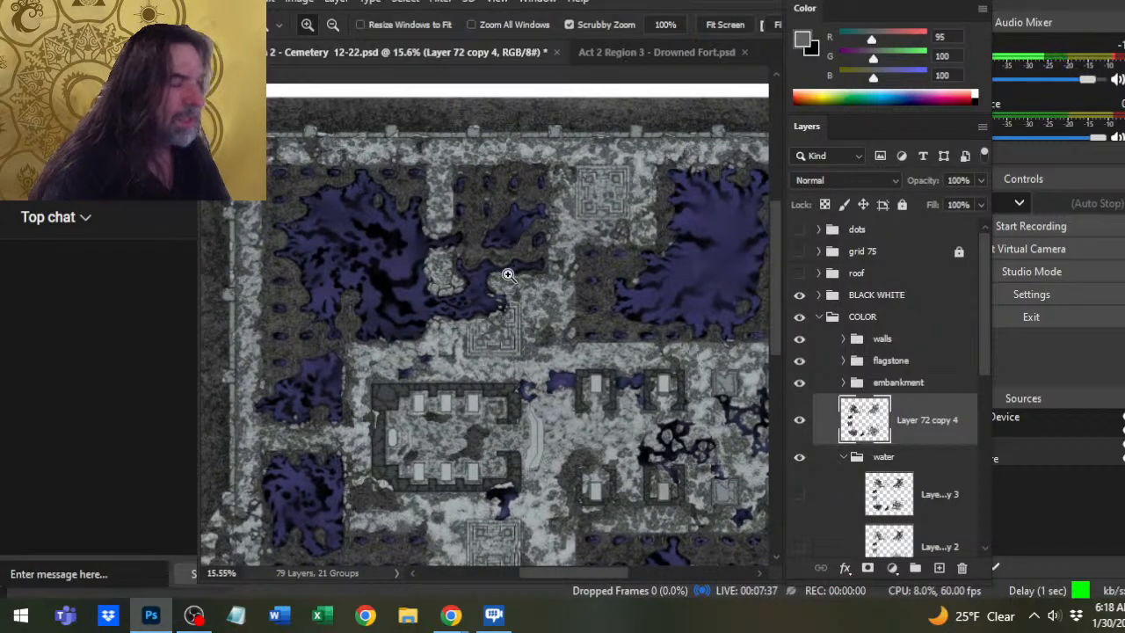
left_click(632, 51)
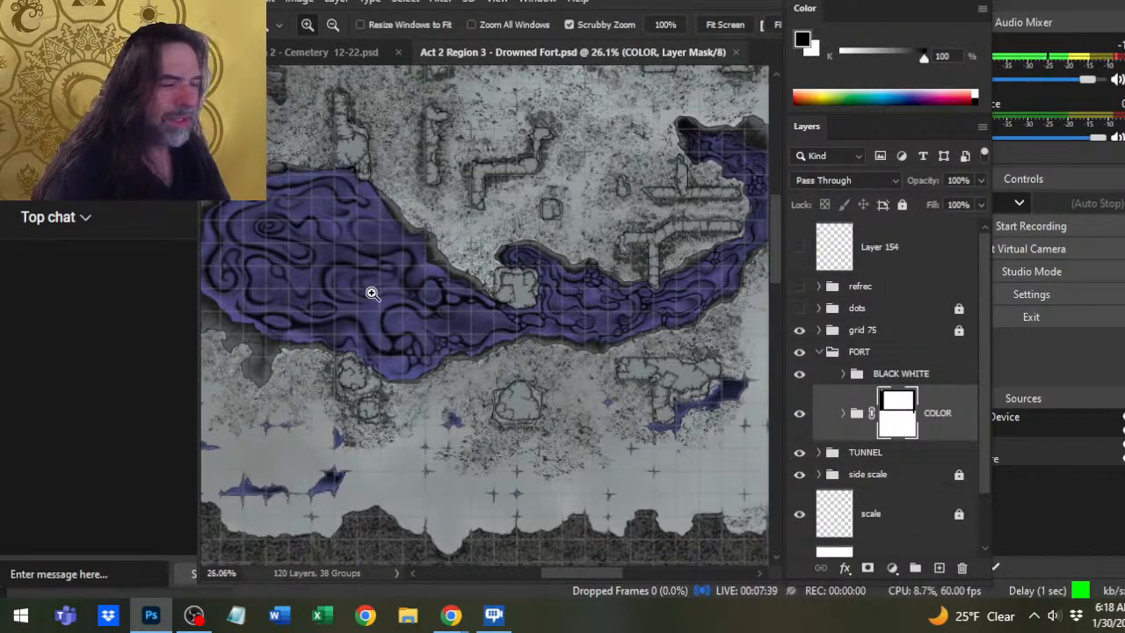
left_click_drag(586, 328, 665, 356)
left_click(374, 283)
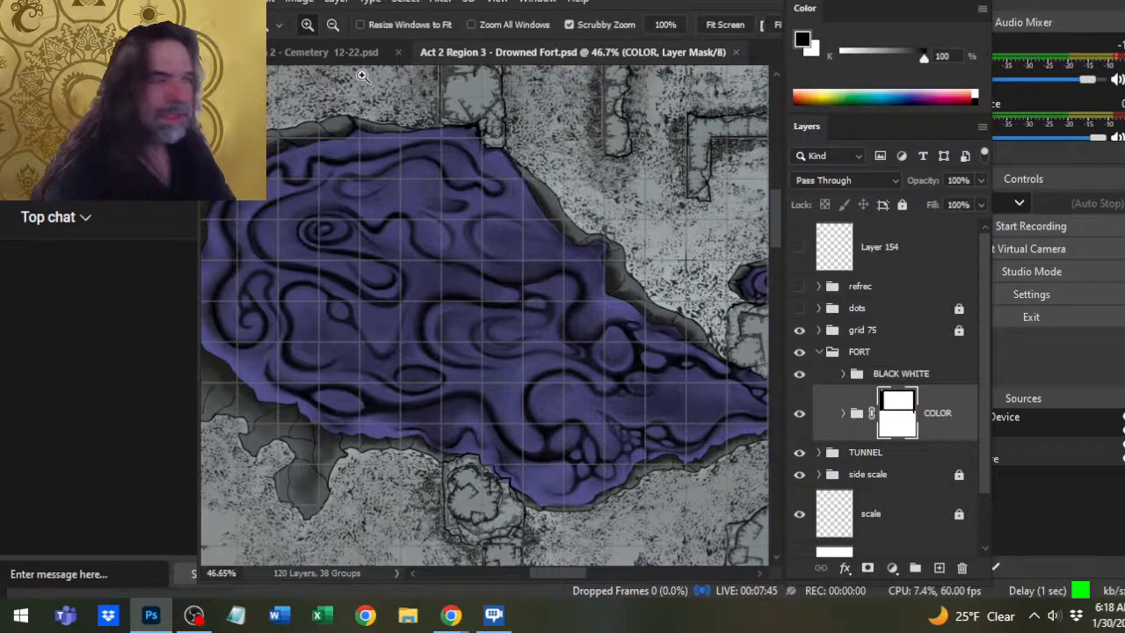
left_click(350, 53)
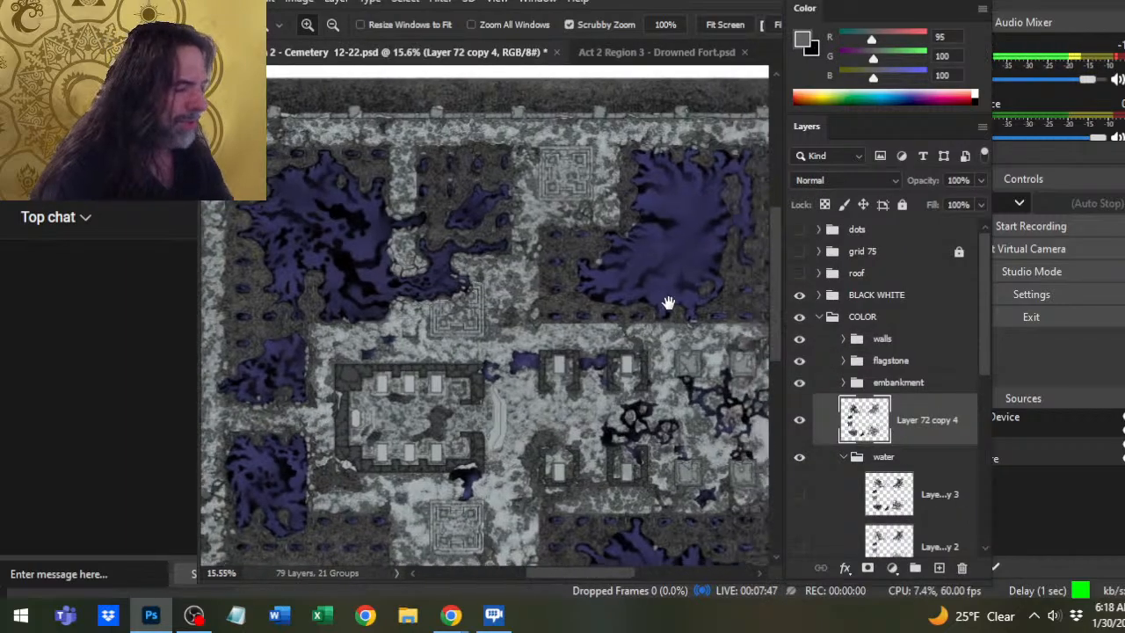
left_click_drag(668, 303, 810, 331)
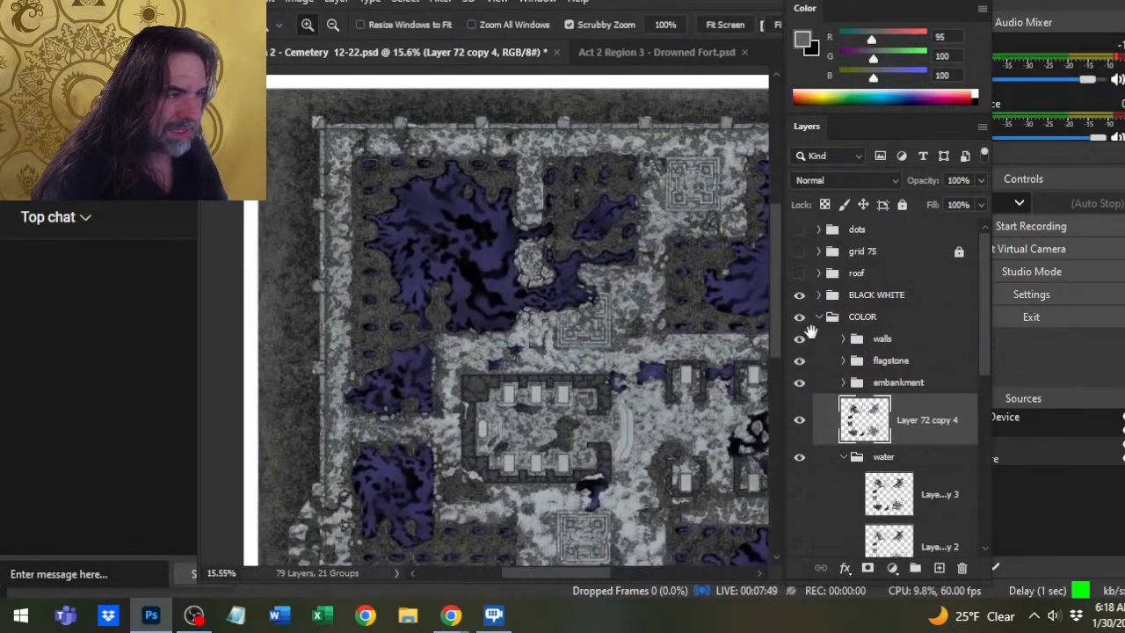
Examine the Drowned Fort's tunnel strips, focusing on the rounded bubble pattern and purple veins at the water tunnel's western end.
left_click(640, 51)
left_click_drag(692, 379, 628, 378)
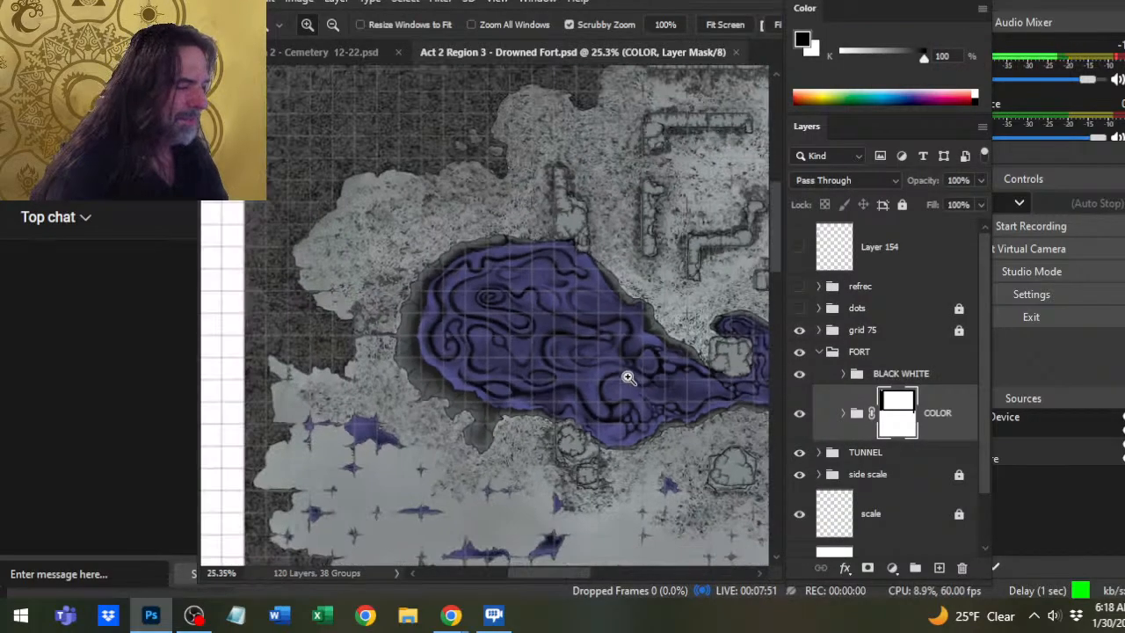
scroll(562, 296, "down", 10)
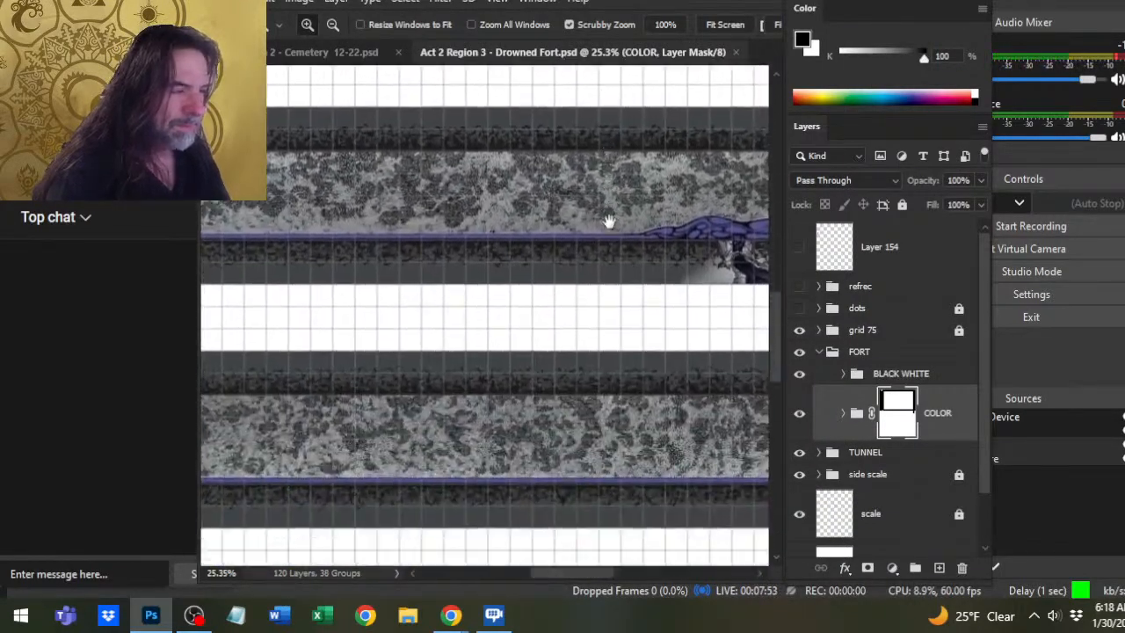
scroll(607, 220, "down", 3)
left_click_drag(776, 401, 452, 273)
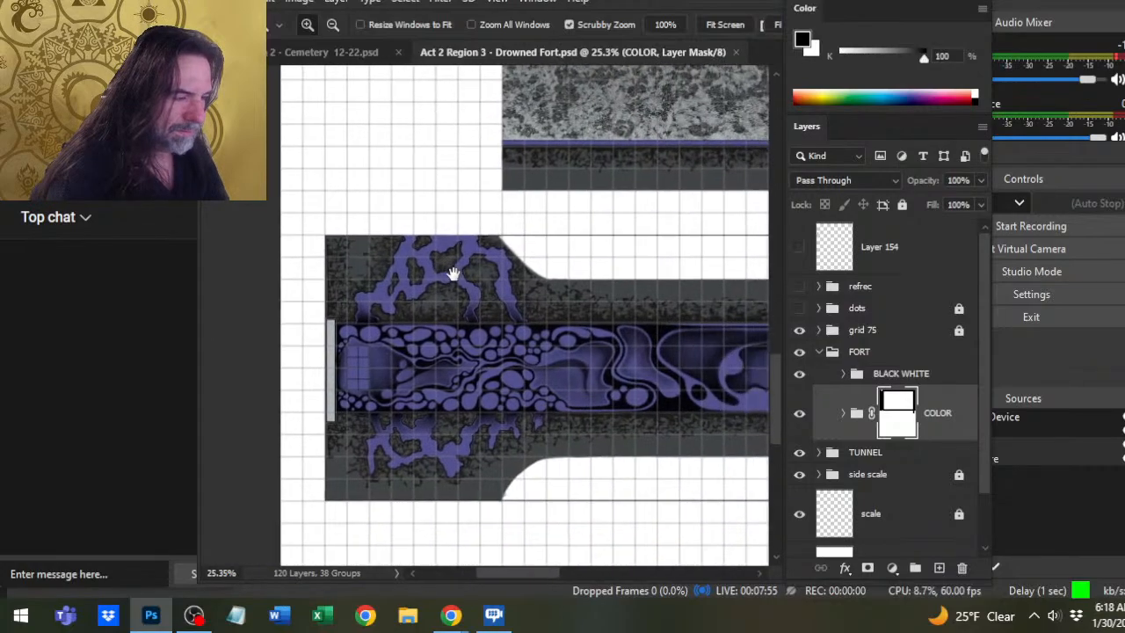
left_click_drag(500, 374, 495, 322)
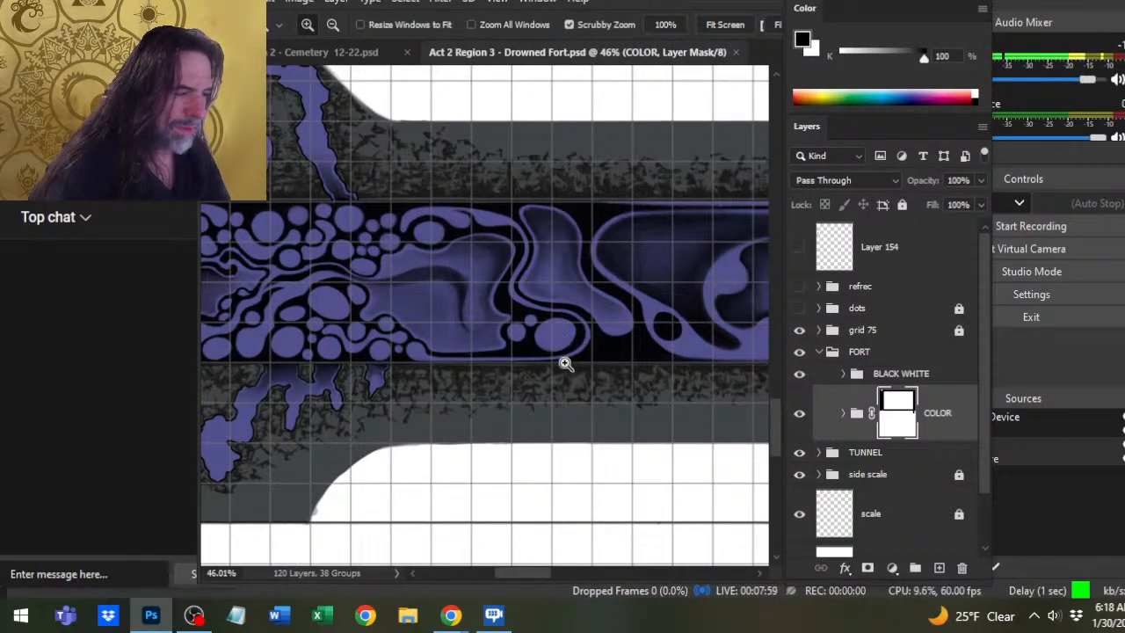
left_click_drag(289, 324, 479, 301)
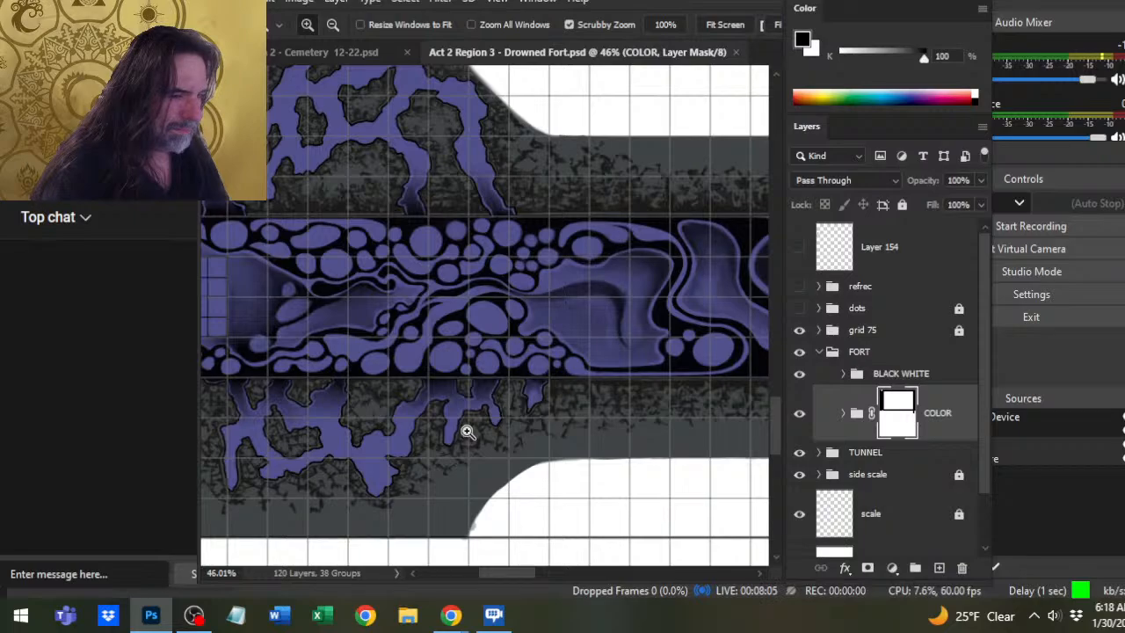
Compare the Cemetery map's northwestern pools with the bubble pattern of the Drowned Fort's water tunnel.
left_click(350, 54)
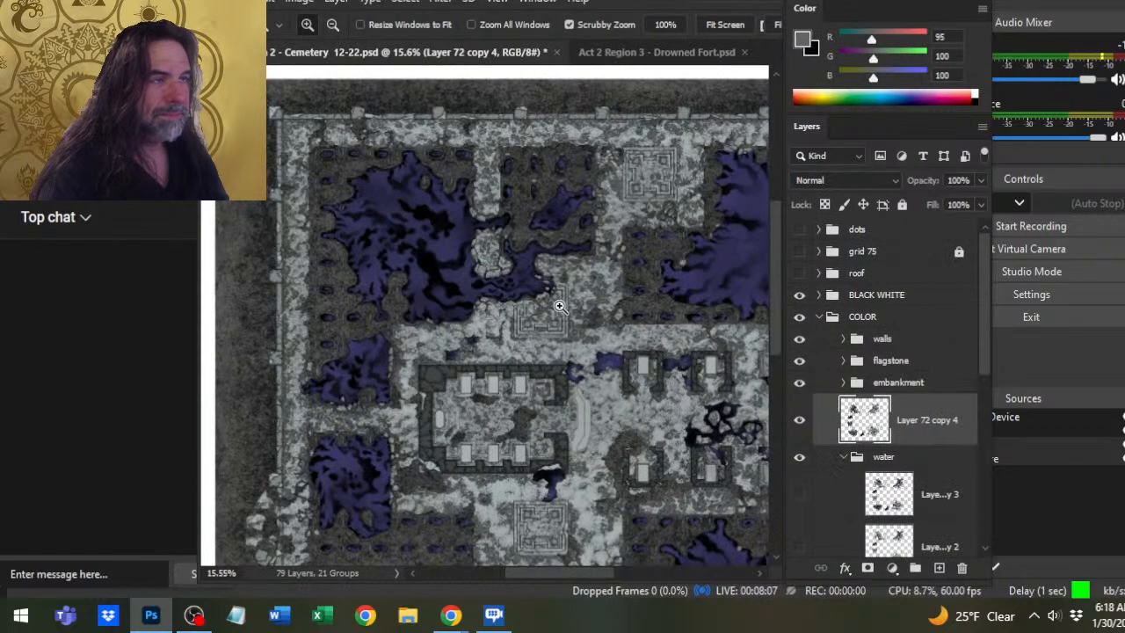
left_click(595, 53)
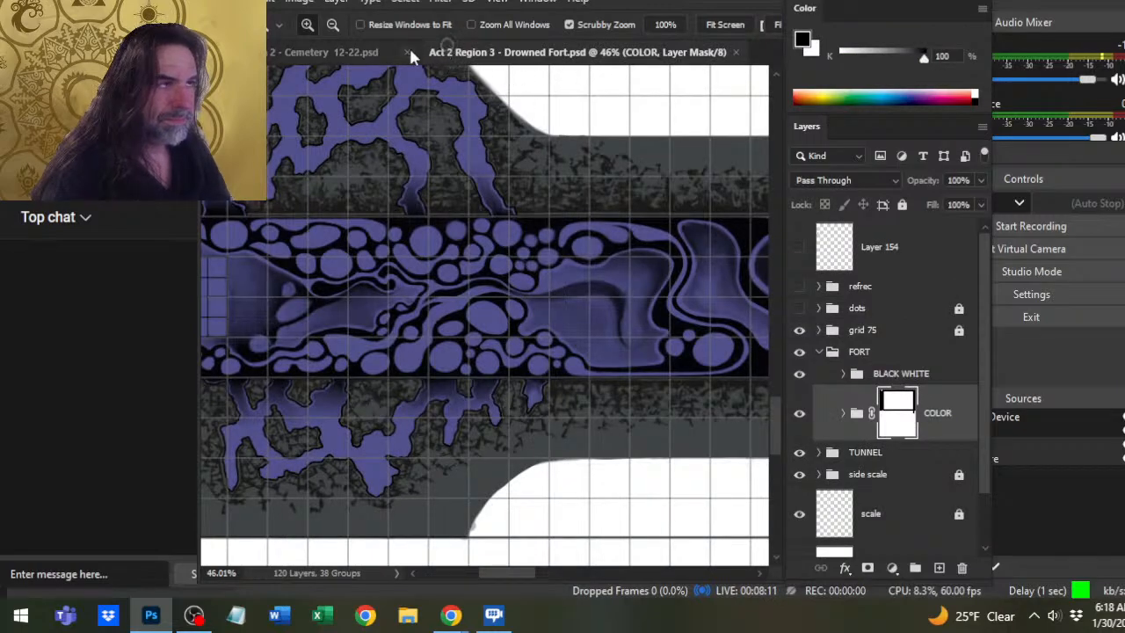
left_click(378, 53)
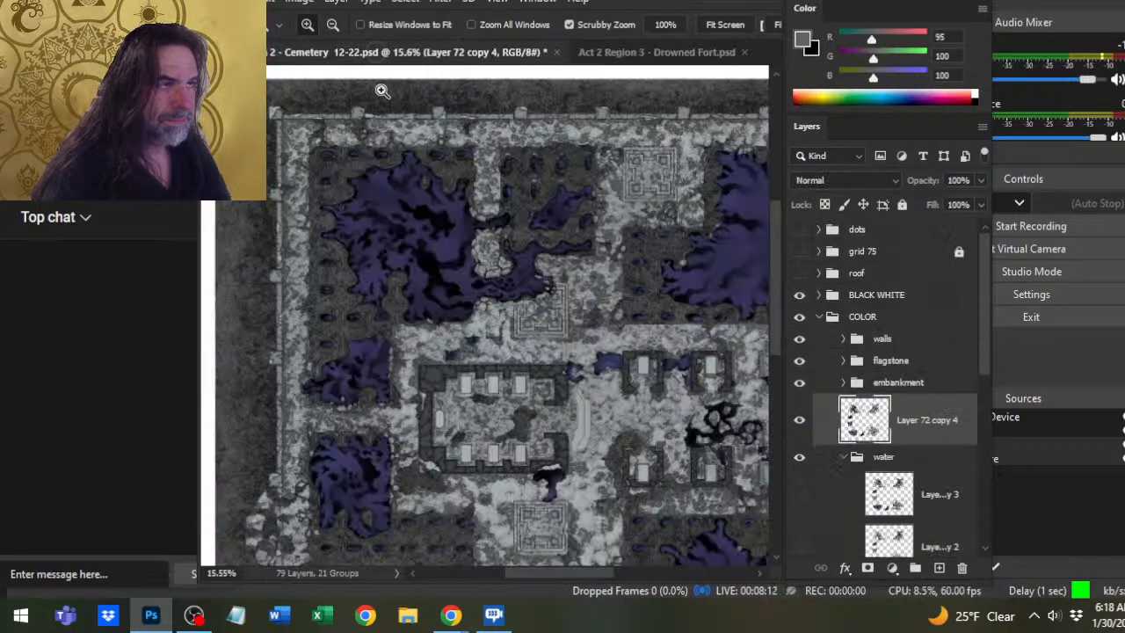
left_click(595, 52)
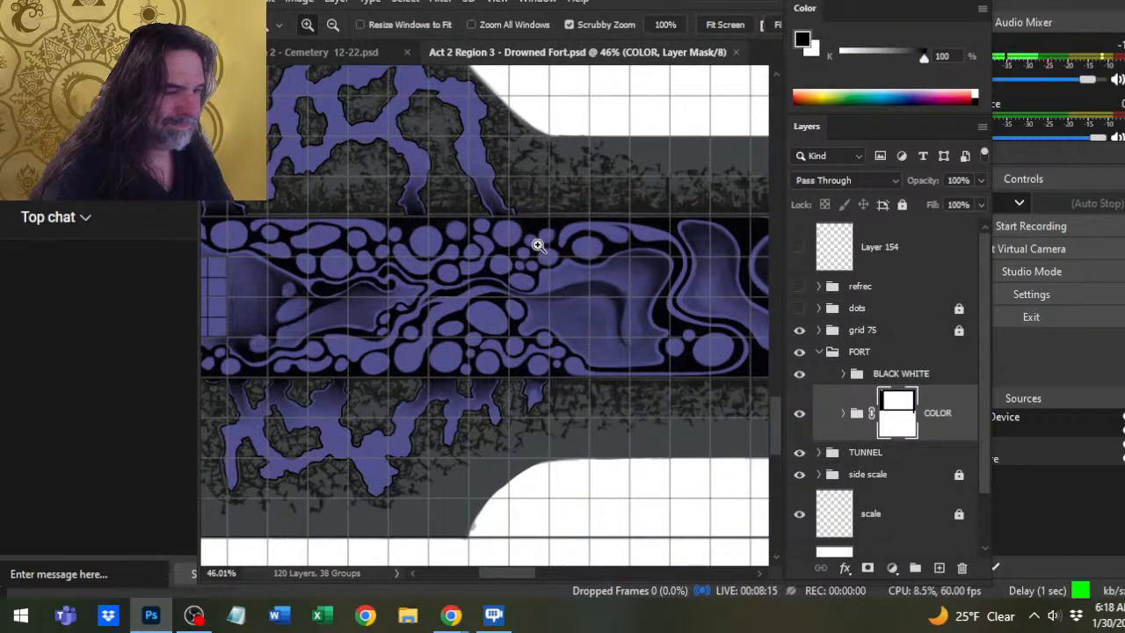
Follow the flowing water pattern eastward along the Drowned Fort's tunnel and back to its western end.
scroll(538, 245, "down", 4)
left_click_drag(550, 326, 288, 343)
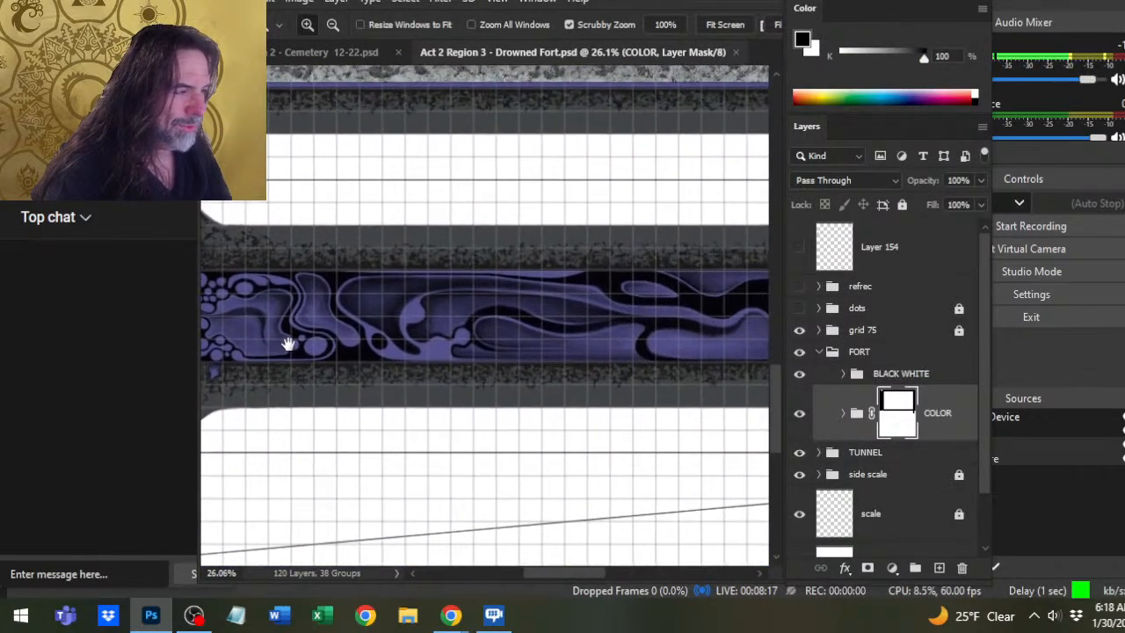
left_click_drag(618, 301, 364, 349)
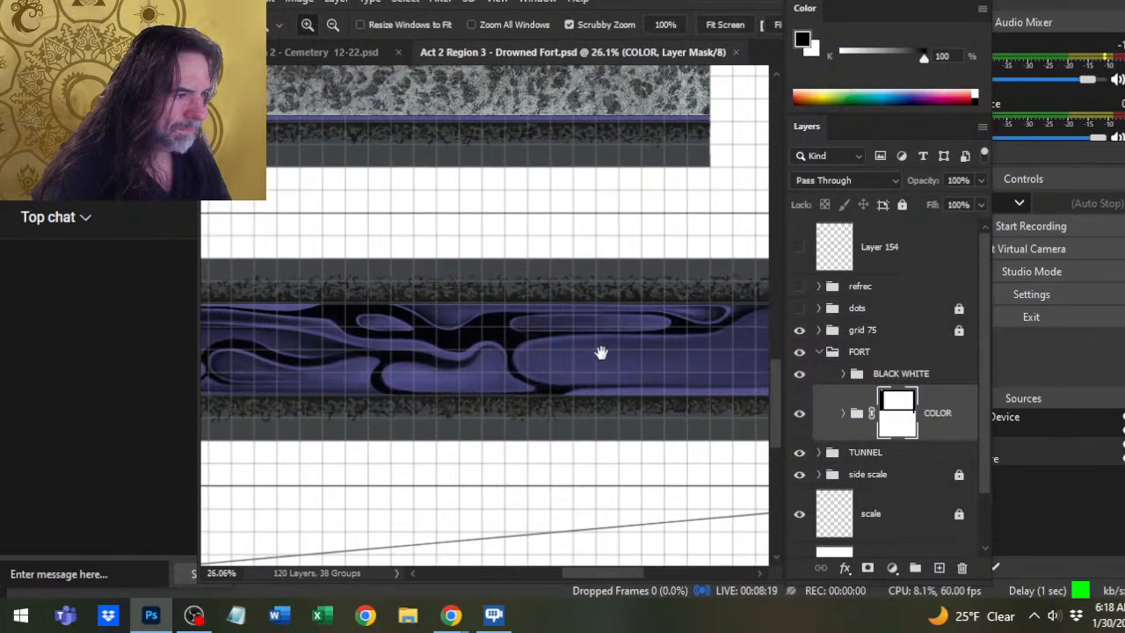
left_click_drag(601, 352, 431, 369)
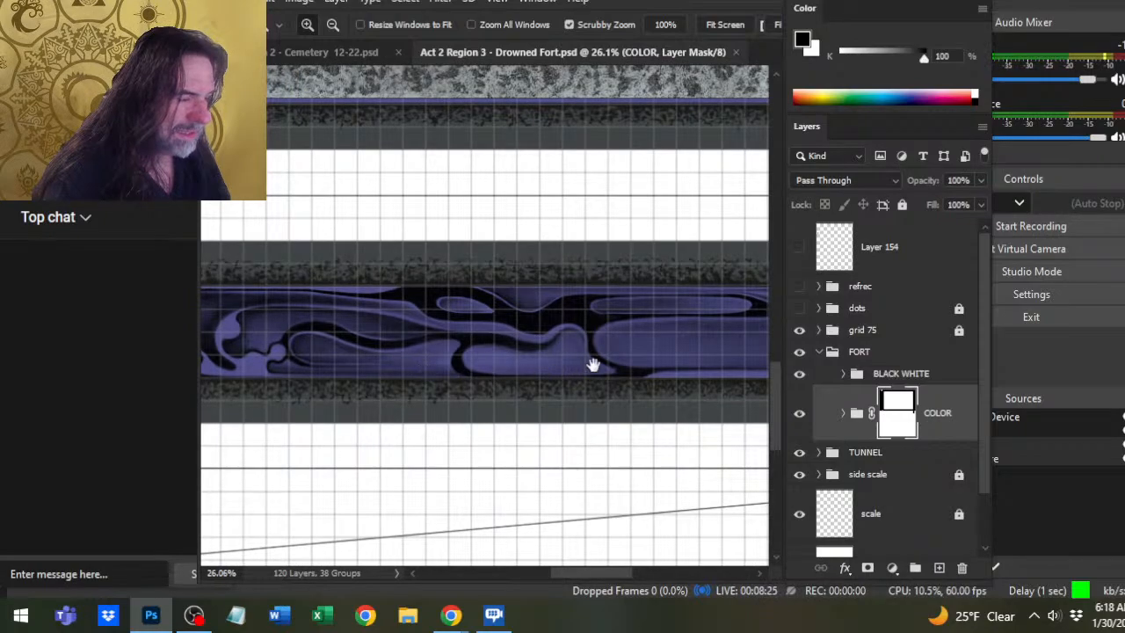
left_click_drag(593, 363, 340, 343)
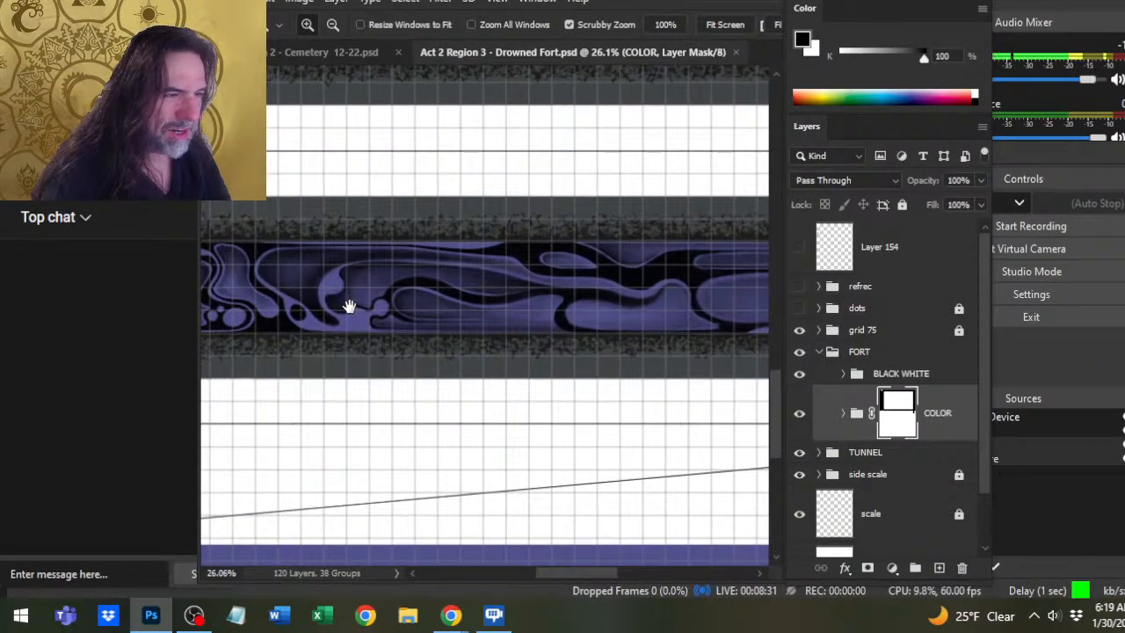
left_click_drag(346, 304, 564, 373)
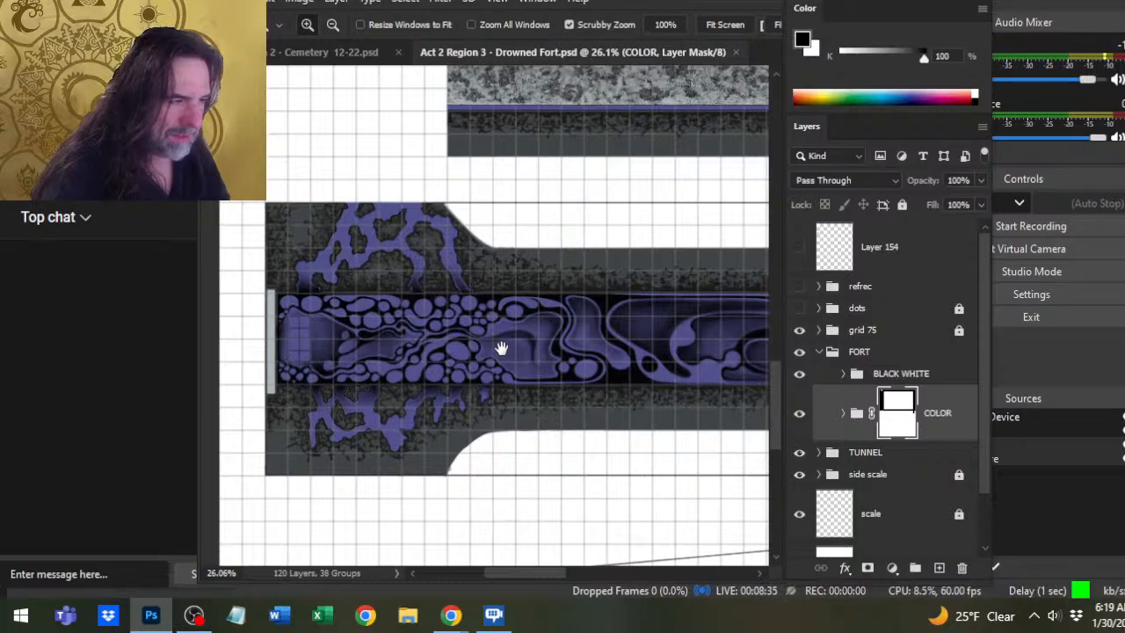
Compare the Cemetery map's northern and southern pools with the bubble and flowing patterns of the Drowned Fort's water tunnel.
left_click(345, 52)
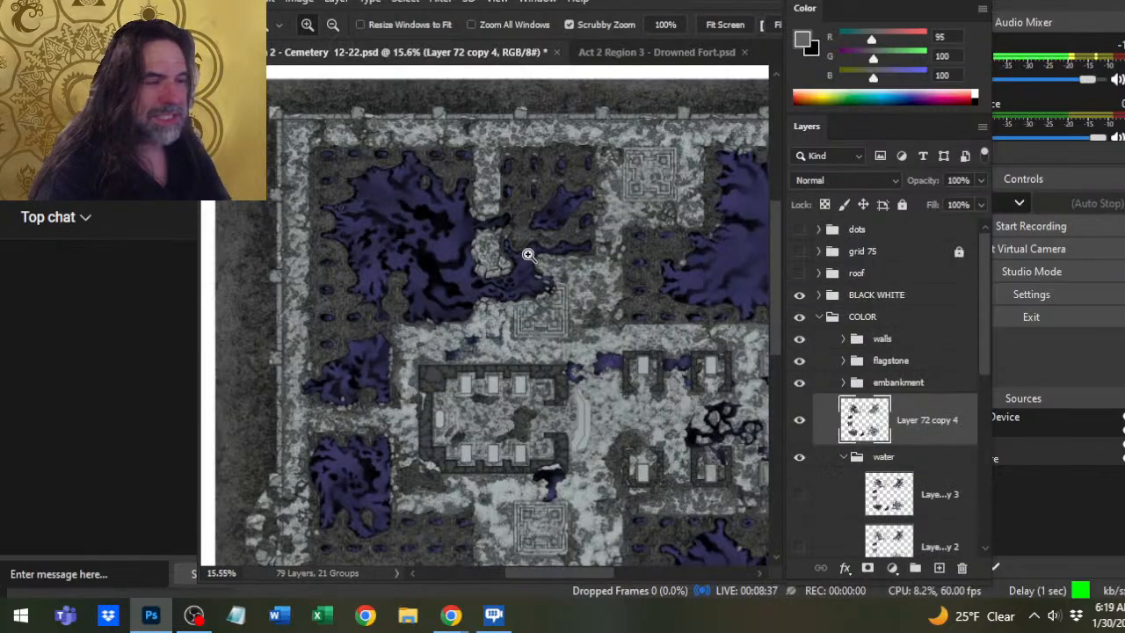
left_click_drag(527, 254, 422, 65)
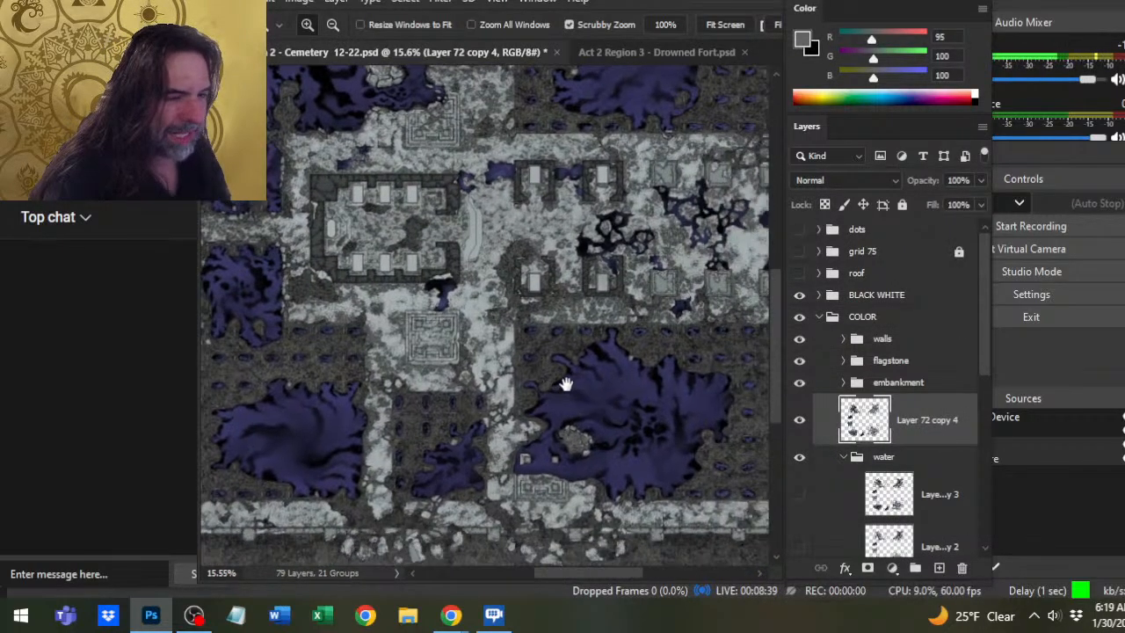
left_click_drag(565, 384, 563, 340)
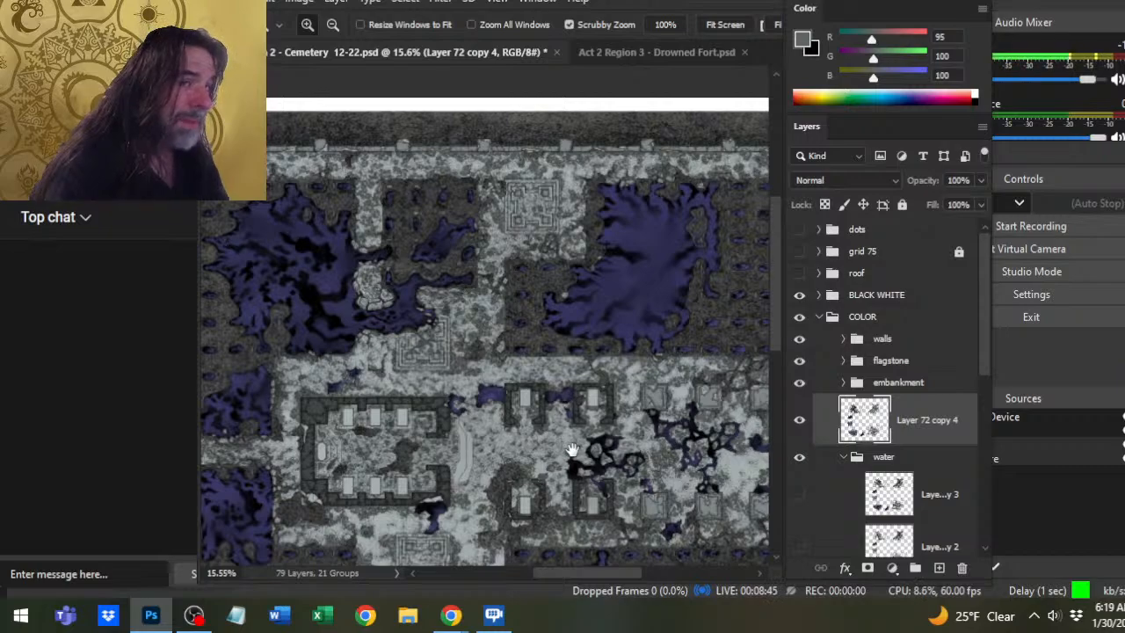
left_click(655, 51)
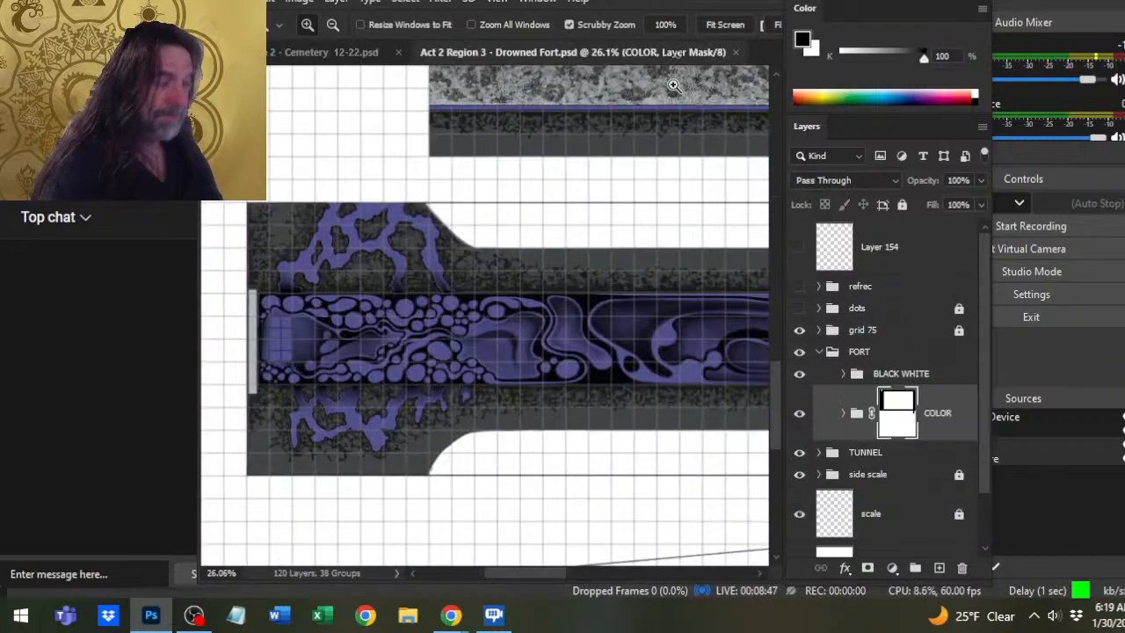
scroll(650, 342, "down", 1)
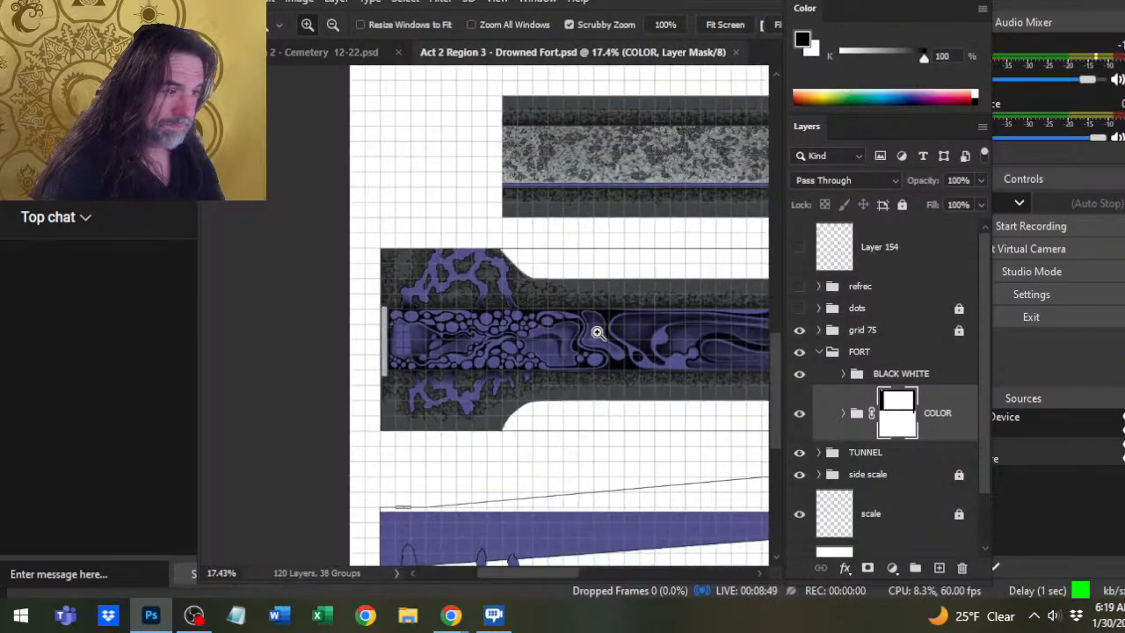
left_click_drag(611, 382, 484, 375)
Compare the Cemetery's small northern pool with the western end of the Drowned Fort's water tunnel, and close the Drowned Fort file.
left_click(364, 53)
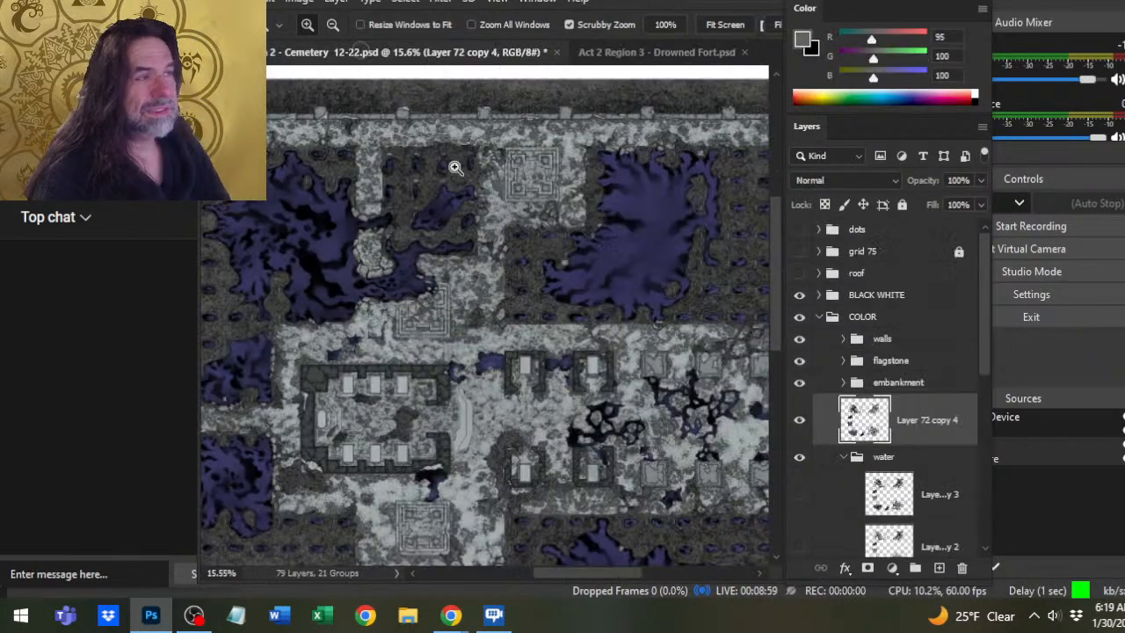
left_click_drag(682, 344, 694, 404)
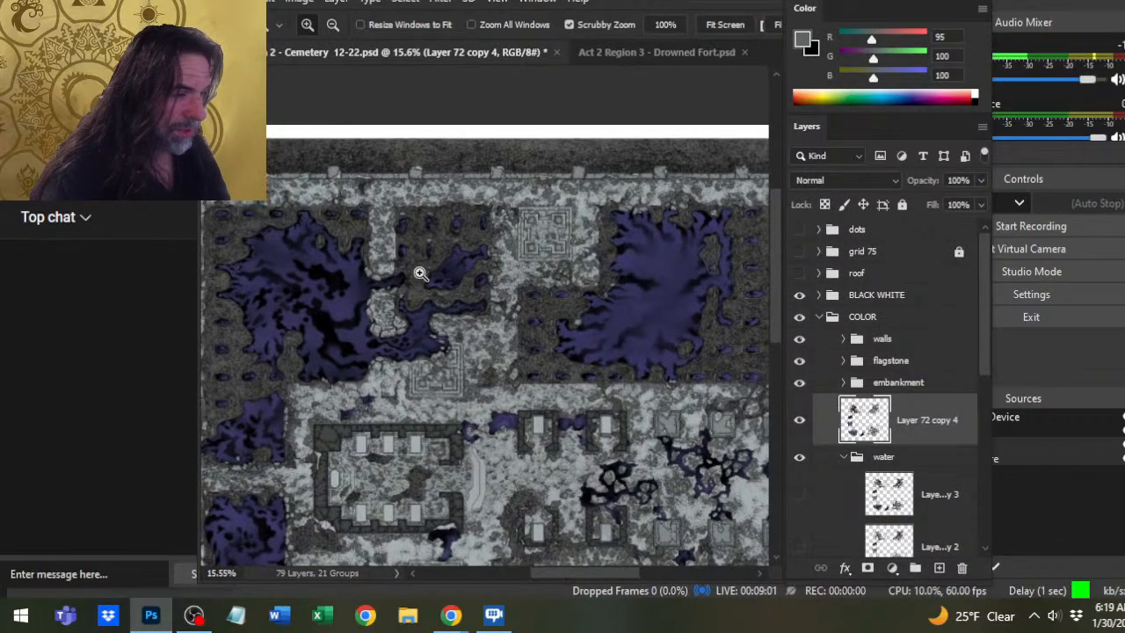
left_click_drag(439, 271, 492, 281)
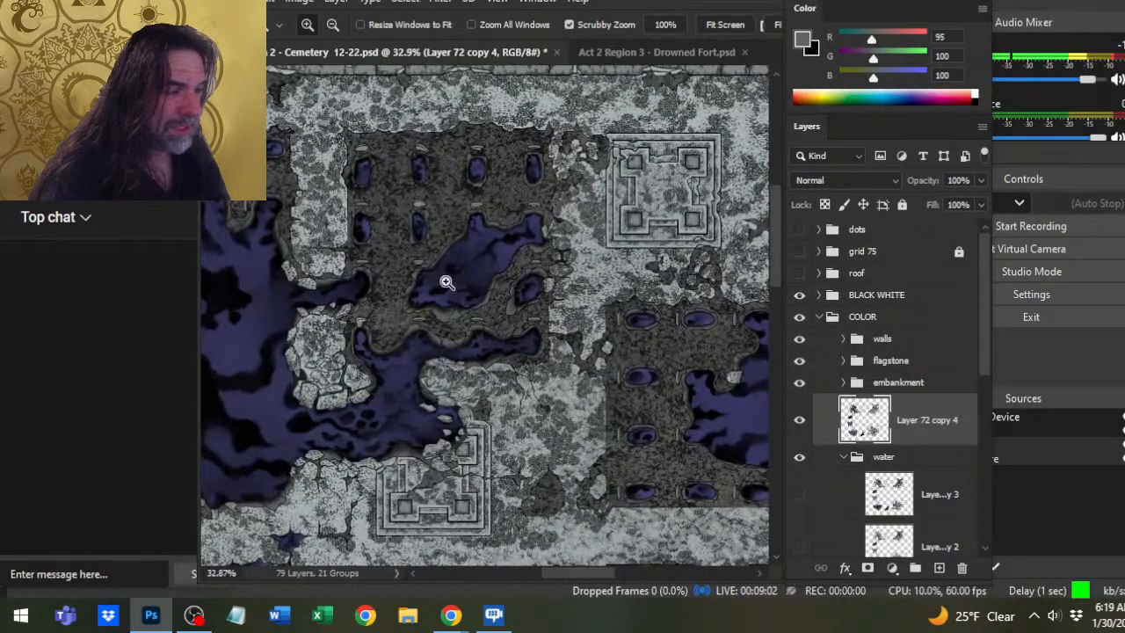
left_click(628, 52)
left_click_drag(383, 327, 577, 302)
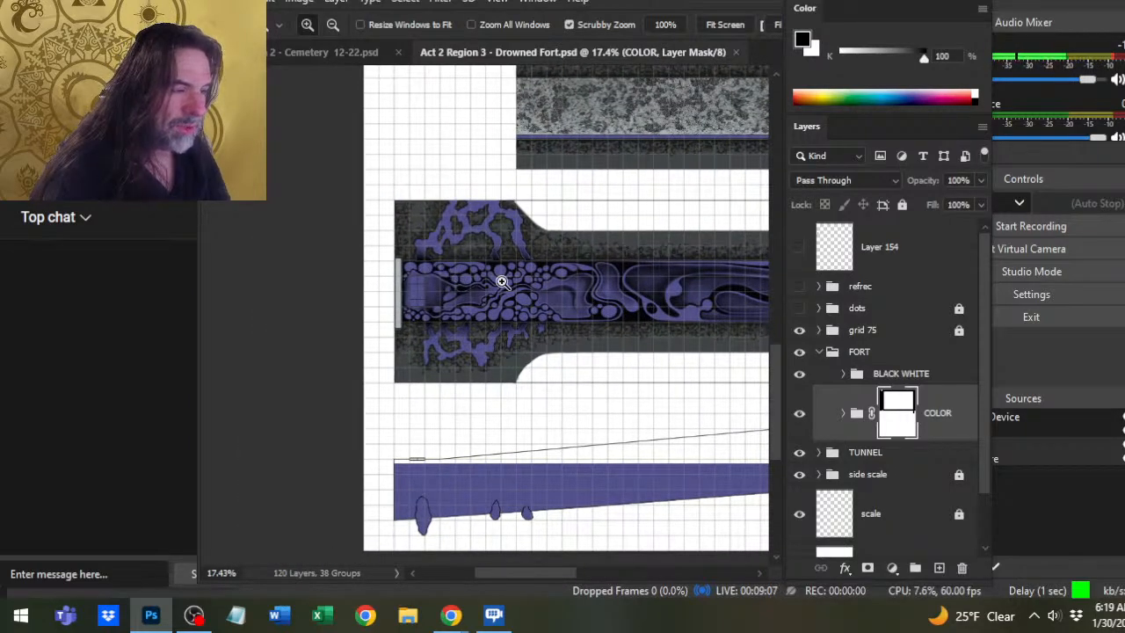
left_click(351, 56)
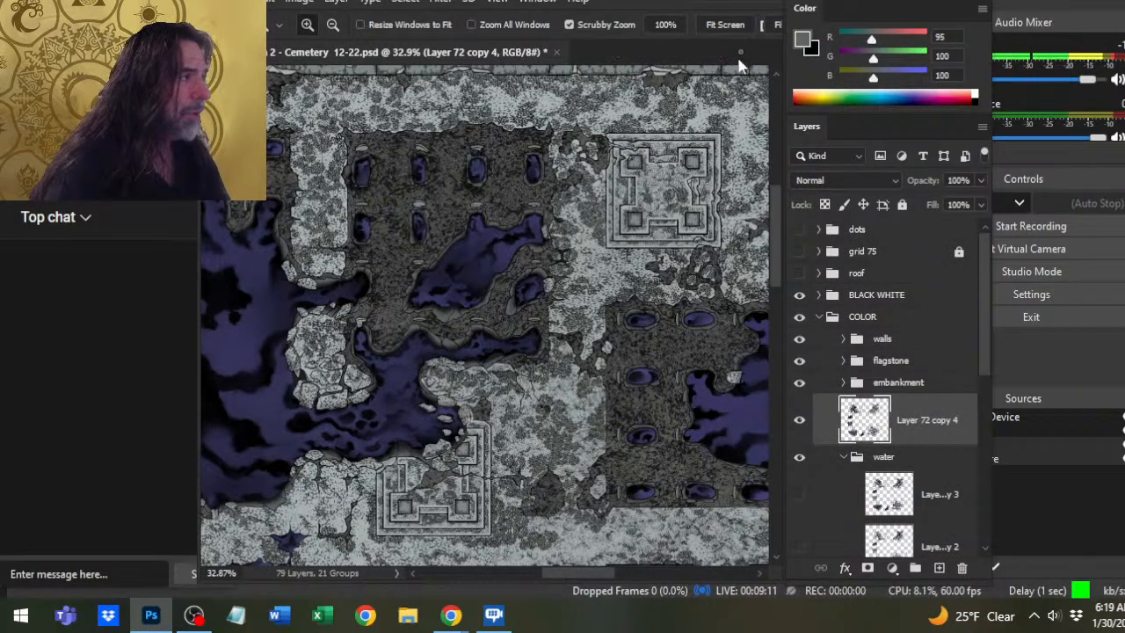
Examine the dark shading of the Cemetery's northwestern, northeastern and southwestern pools.
left_click_drag(372, 397, 598, 422)
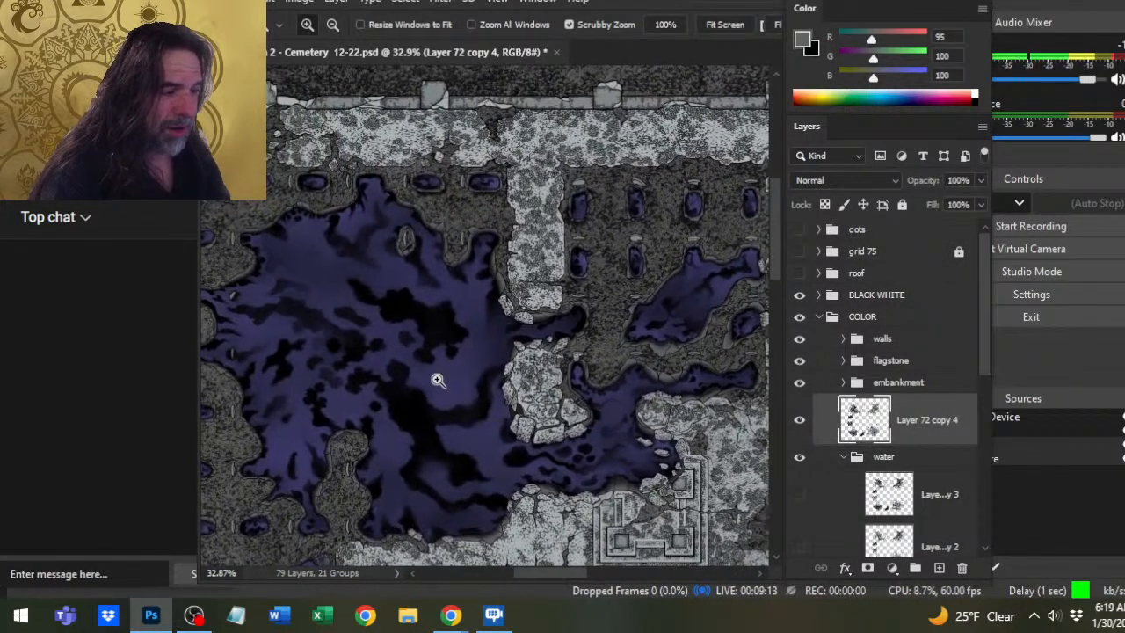
scroll(438, 379, "up", 1)
key("r")
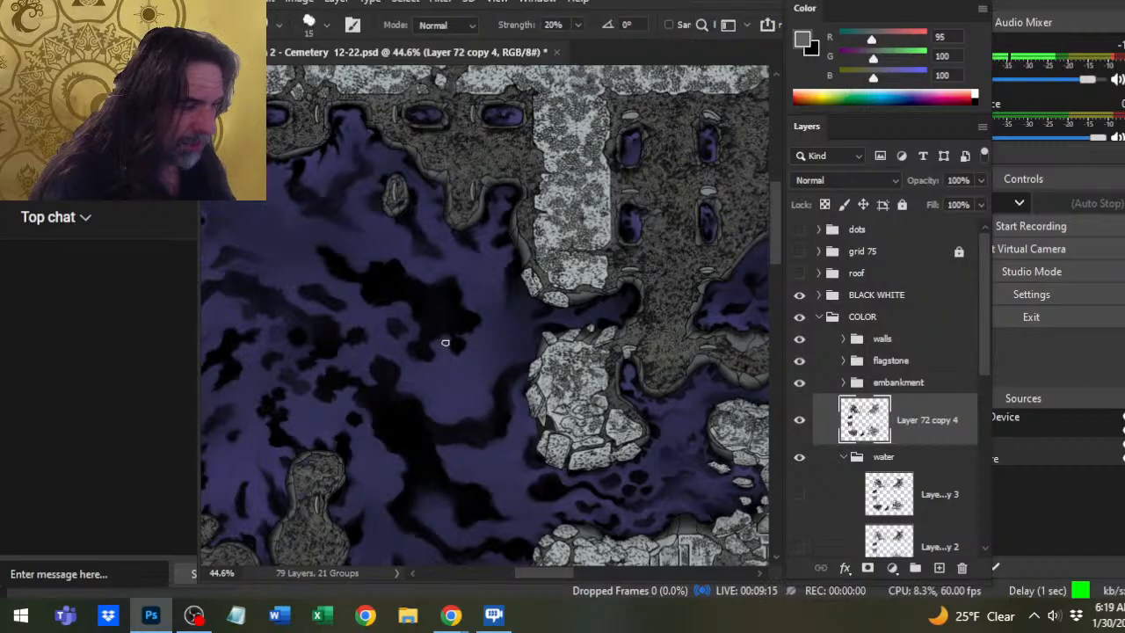
scroll(445, 342, "down", 3)
key("z")
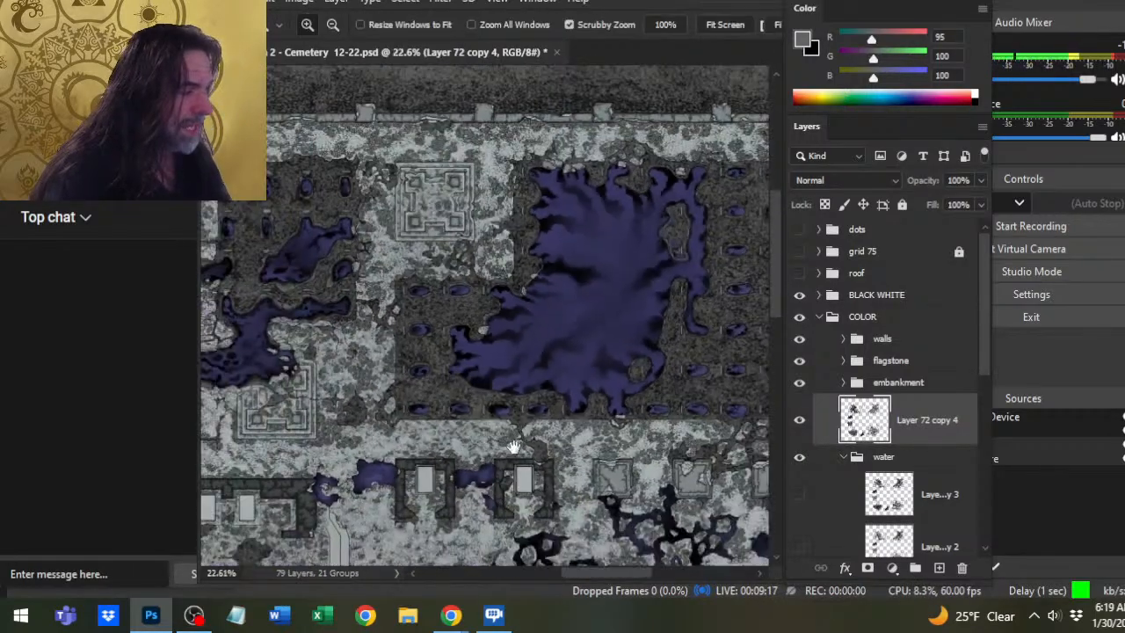
left_click_drag(514, 446, 500, 313)
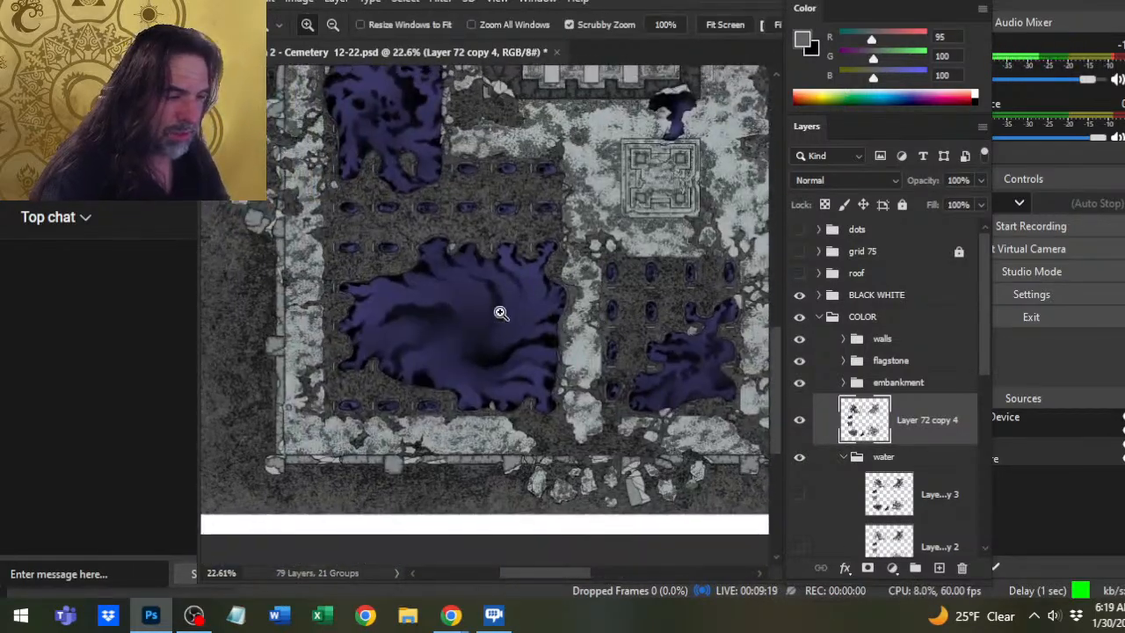
Set up the Smudge tool at 20% strength and brush size 40 over the swirling southwestern pool.
scroll(501, 313, "up", 2)
key("r")
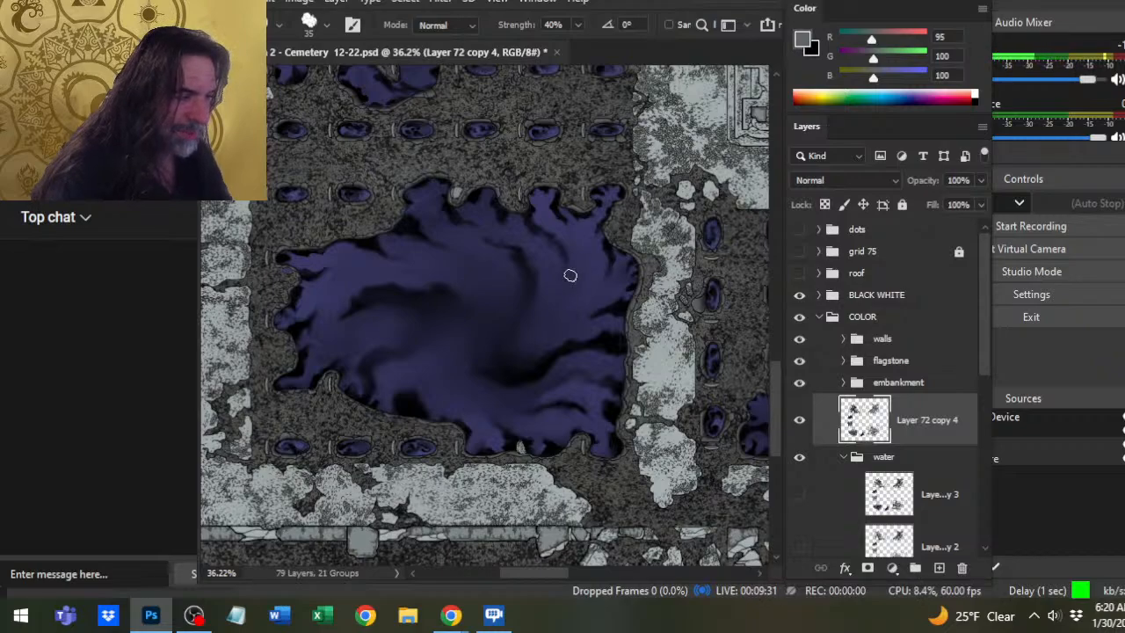
key("6")
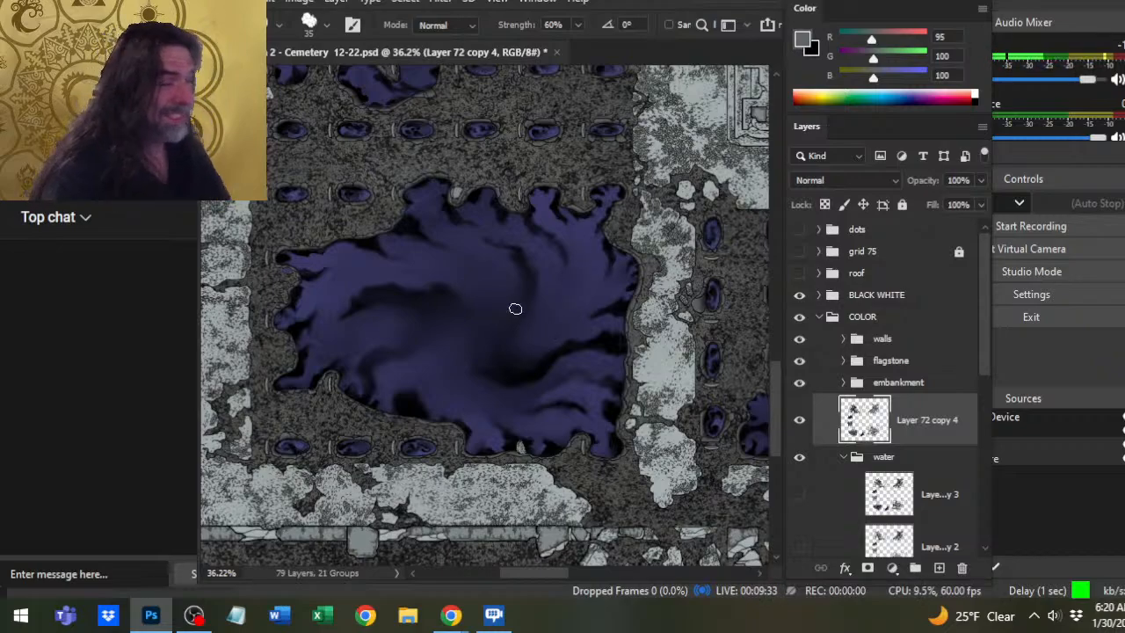
key("bracketright")
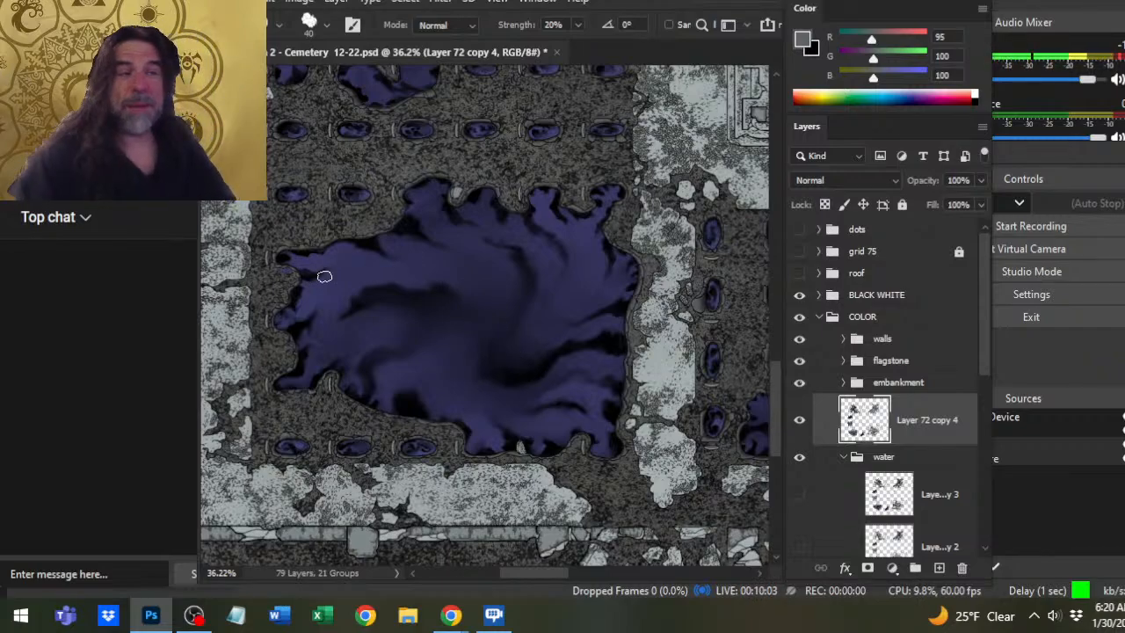
Reopen the recent file Act 2 Region 3 - Drowned Fort.psd and view the Cemetery map's western pools for comparison.
left_click(235, 2)
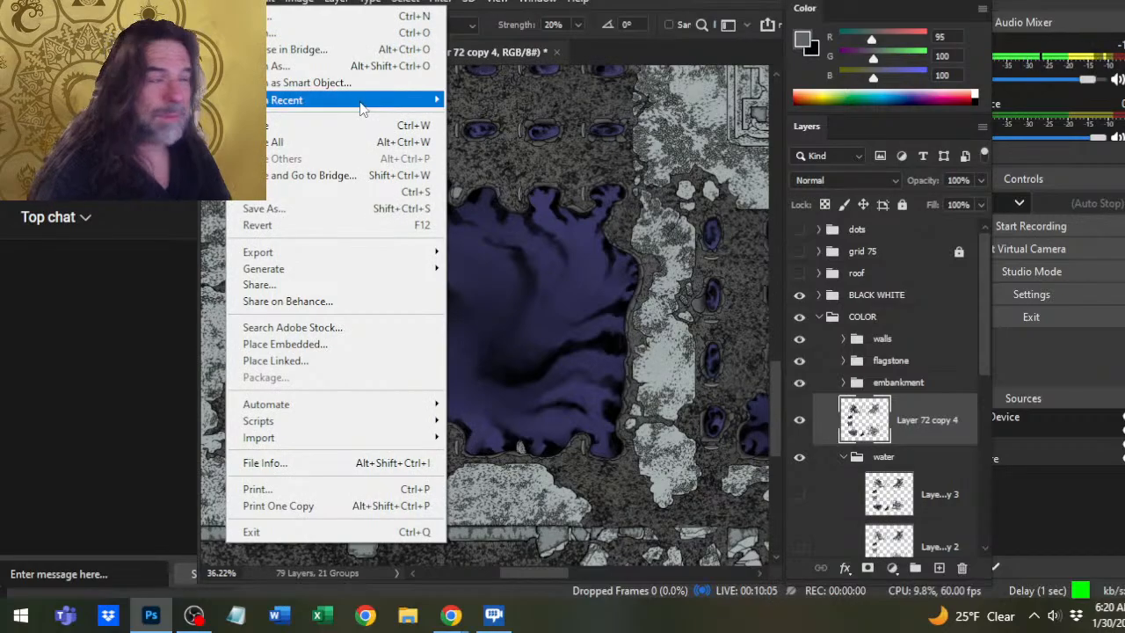
mouse_move(364, 101)
left_click(577, 103)
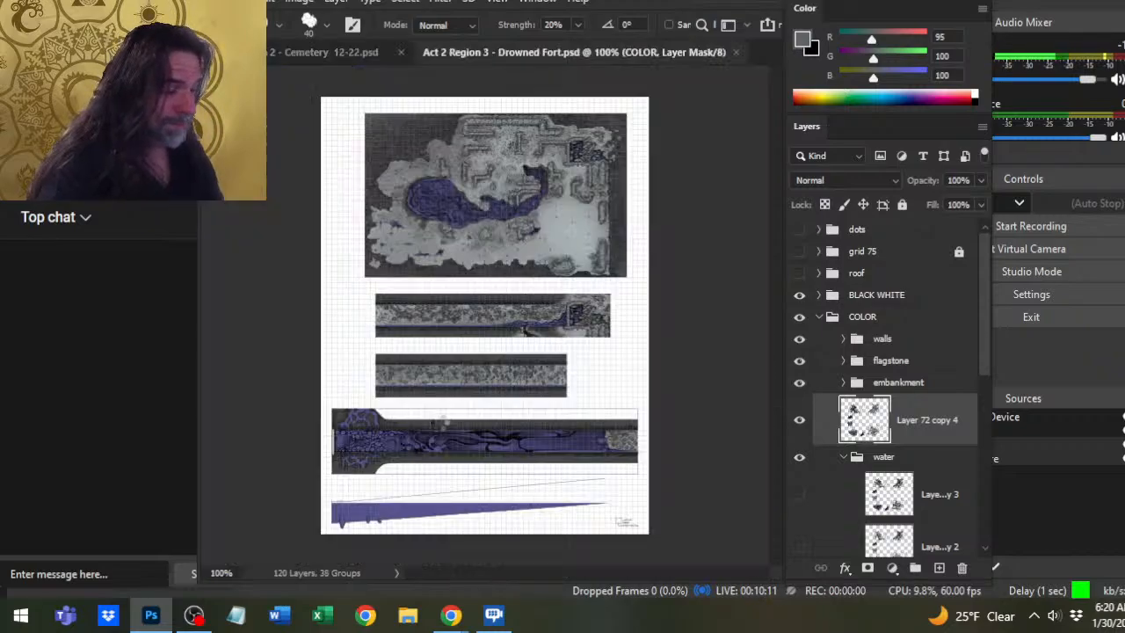
left_click(361, 55)
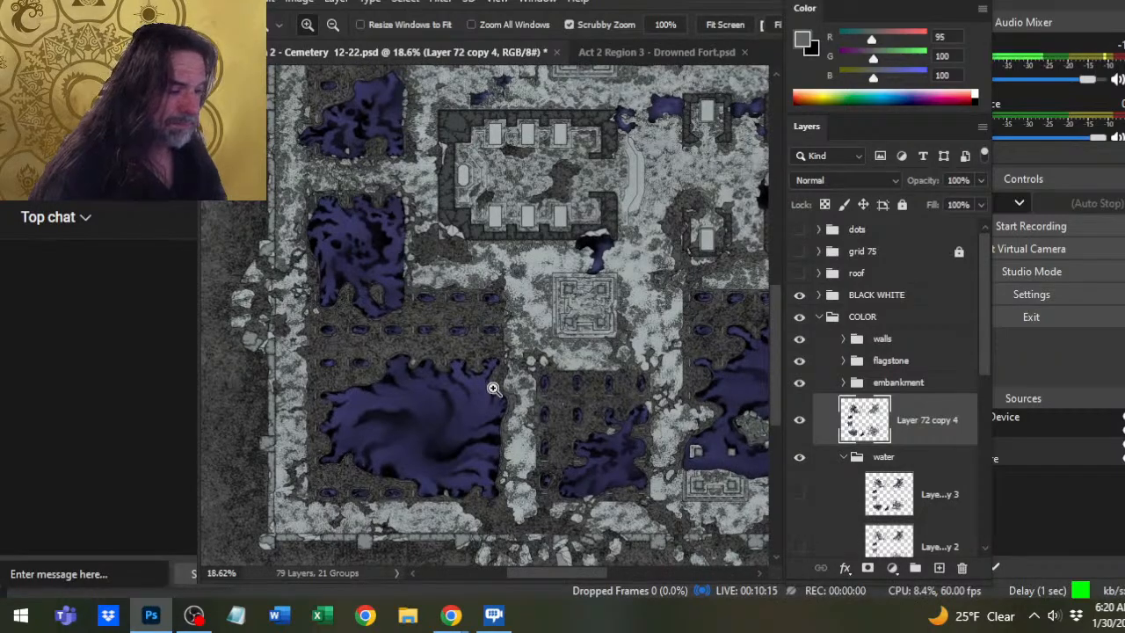
left_click_drag(493, 389, 721, 520)
left_click_drag(690, 221, 557, 342)
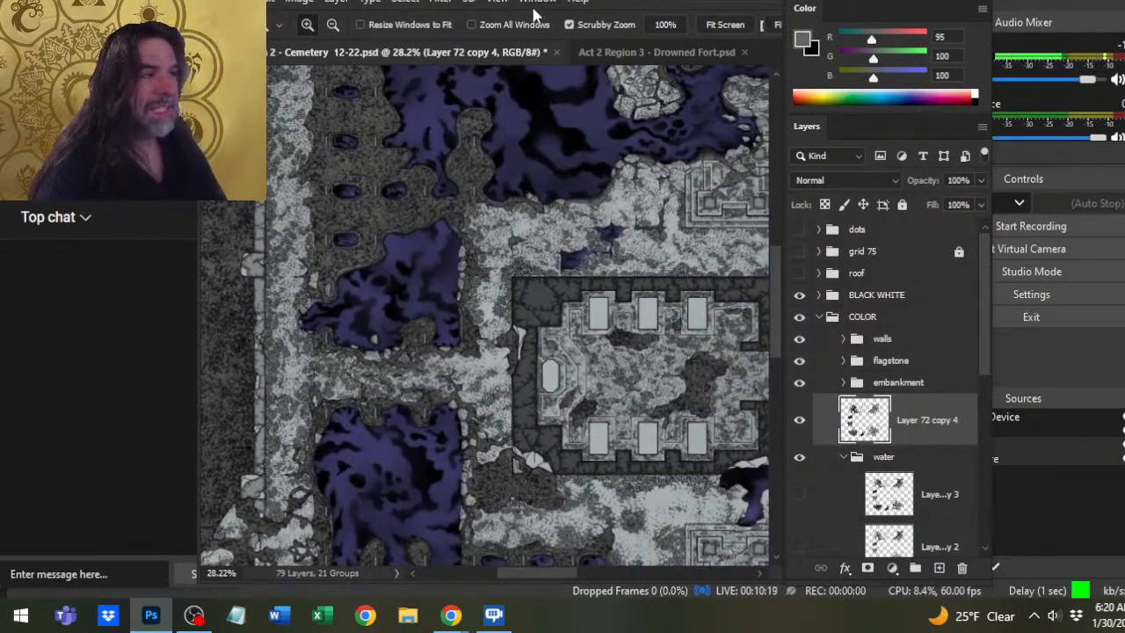
Examine the Drowned Fort tunnel's bubble pattern and the flowing shapes east of it, checking them against the Cemetery's western pools.
left_click(617, 53)
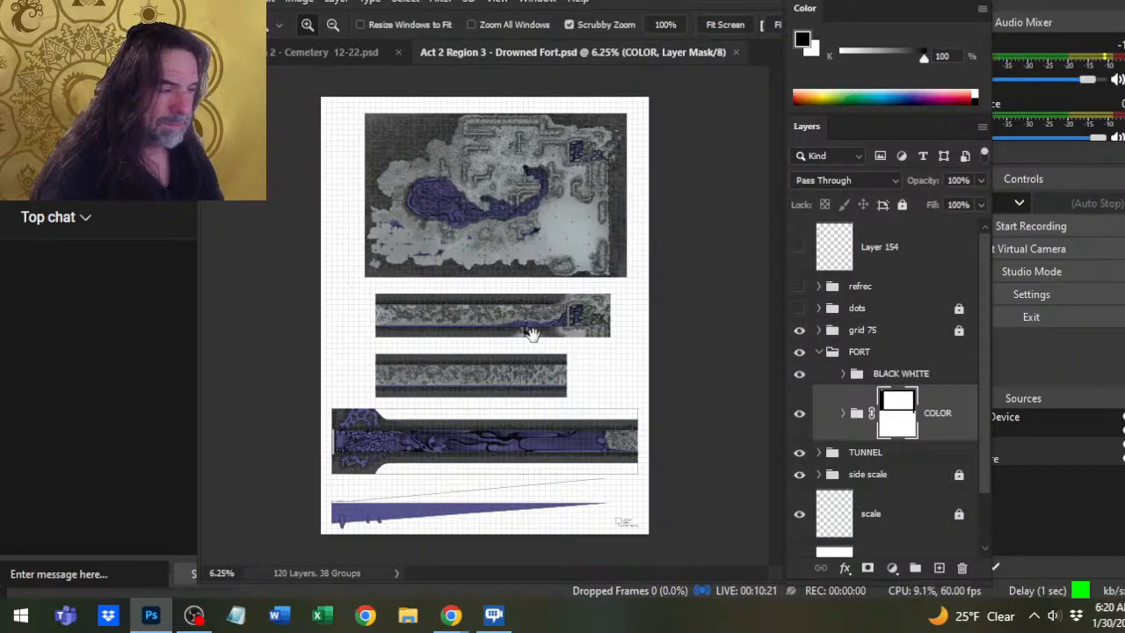
left_click_drag(483, 445, 598, 354)
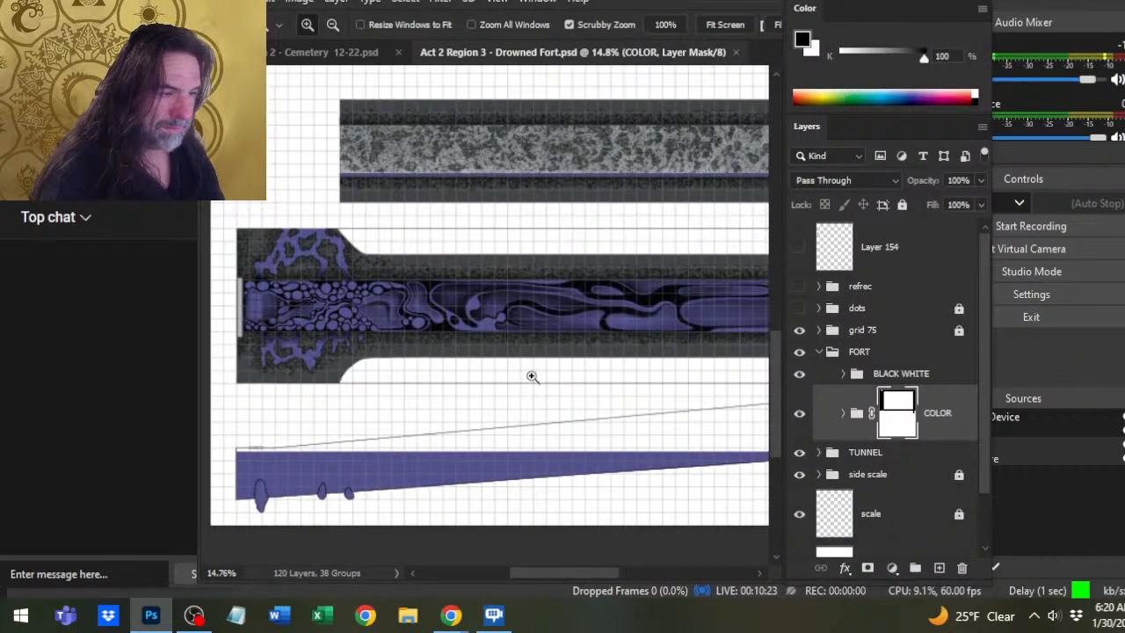
left_click_drag(532, 376, 603, 383)
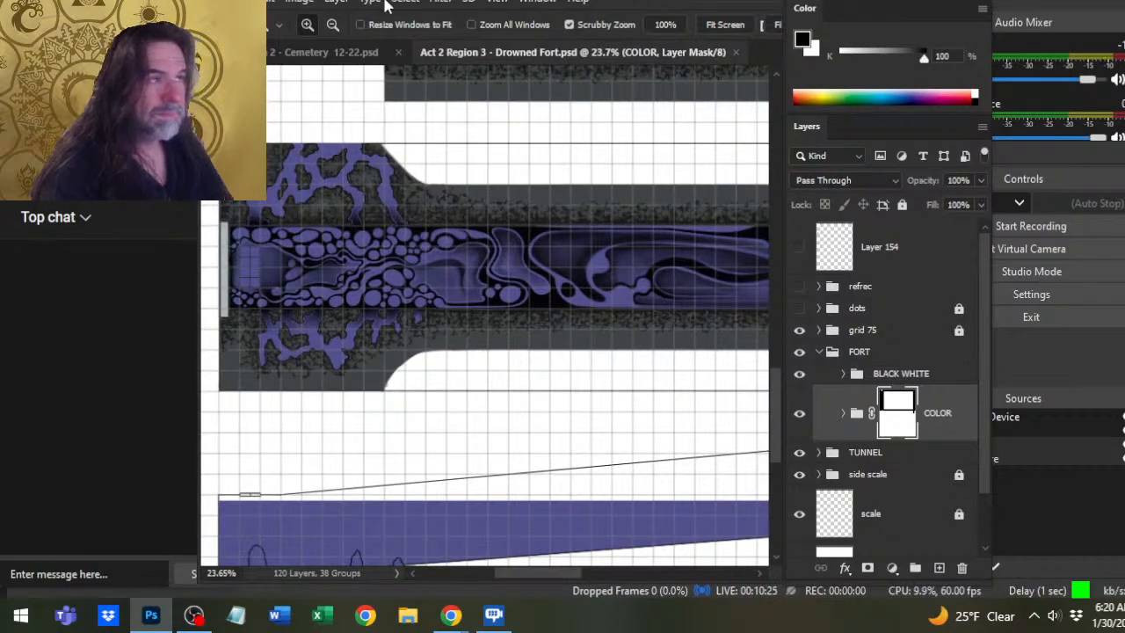
left_click(341, 53)
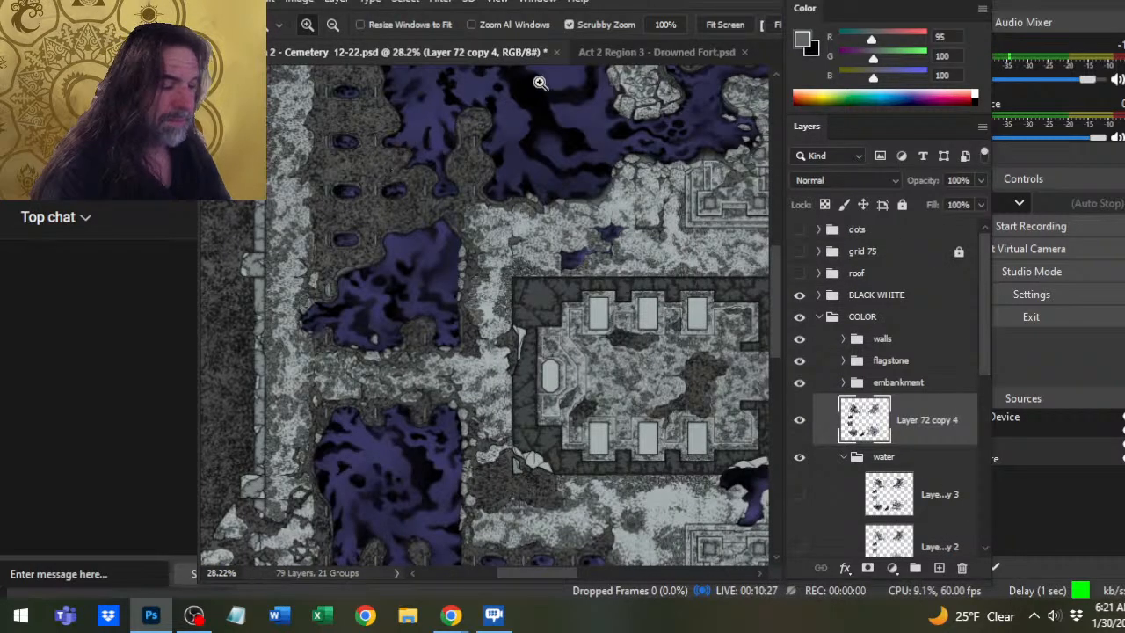
left_click(668, 53)
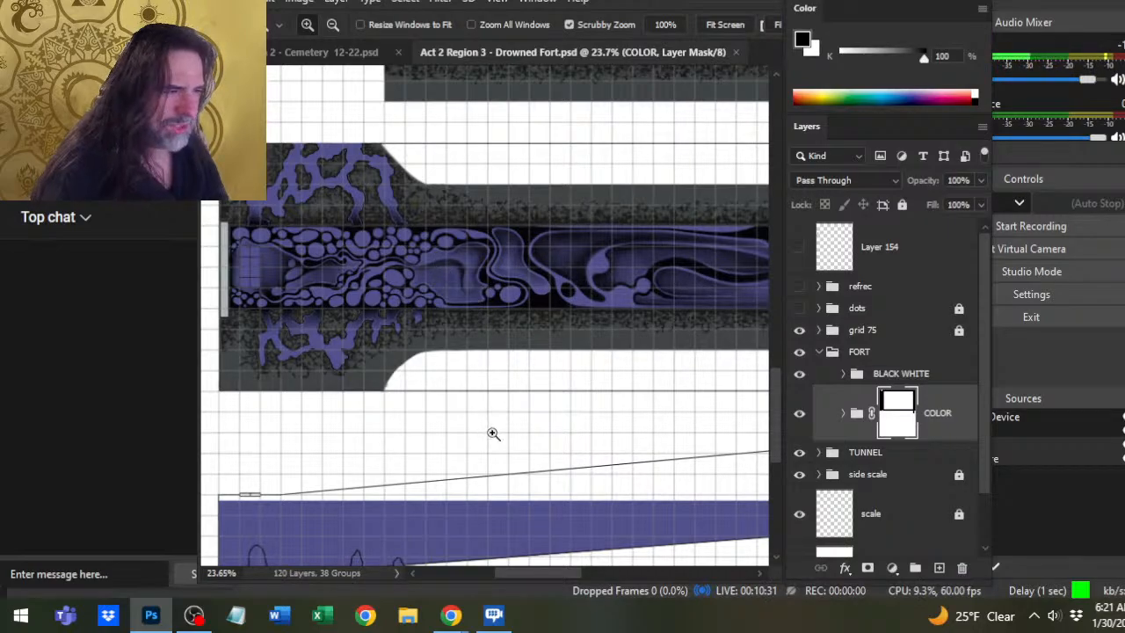
left_click_drag(492, 432, 501, 351)
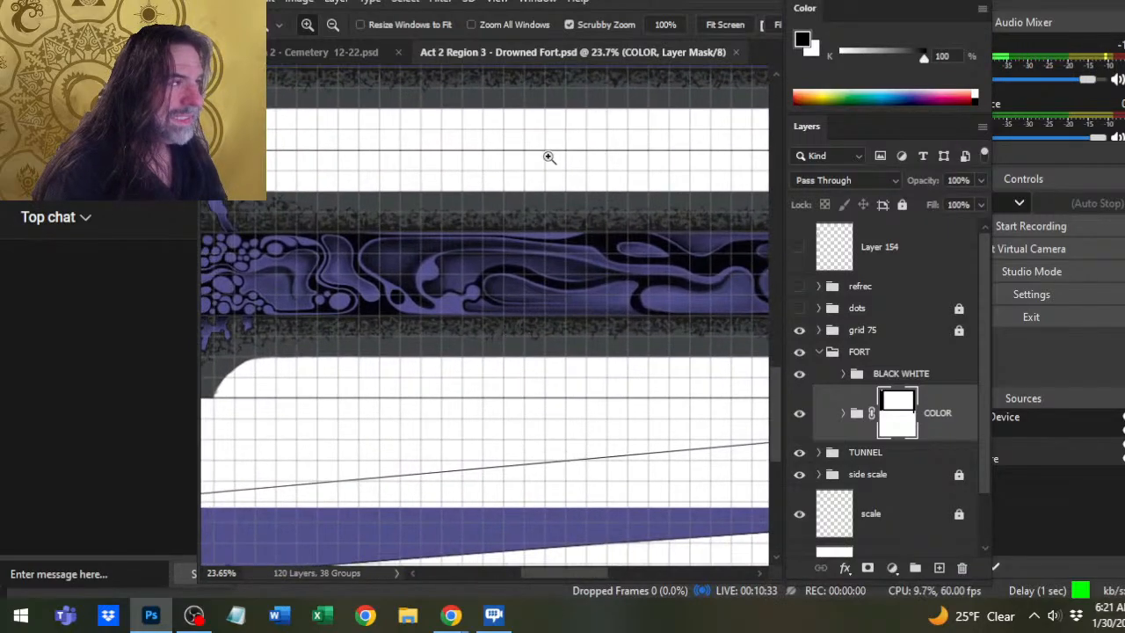
Compare the Cemetery's large northwestern pool with the tunnel's flowing pattern, and close the Drowned Fort file.
left_click(318, 52)
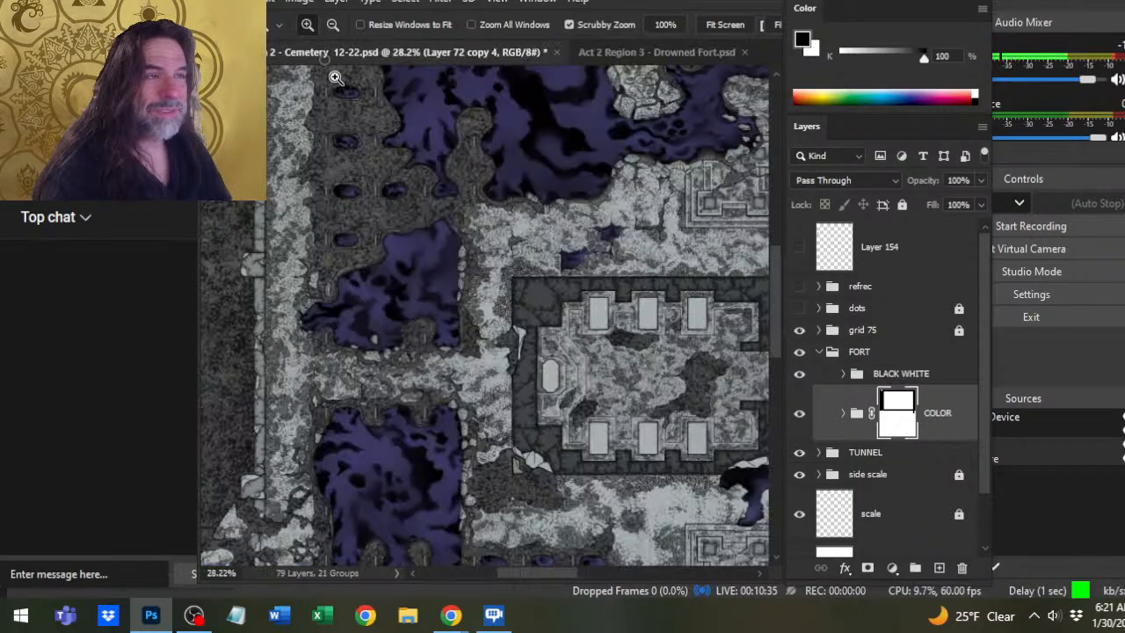
left_click_drag(549, 348, 490, 509)
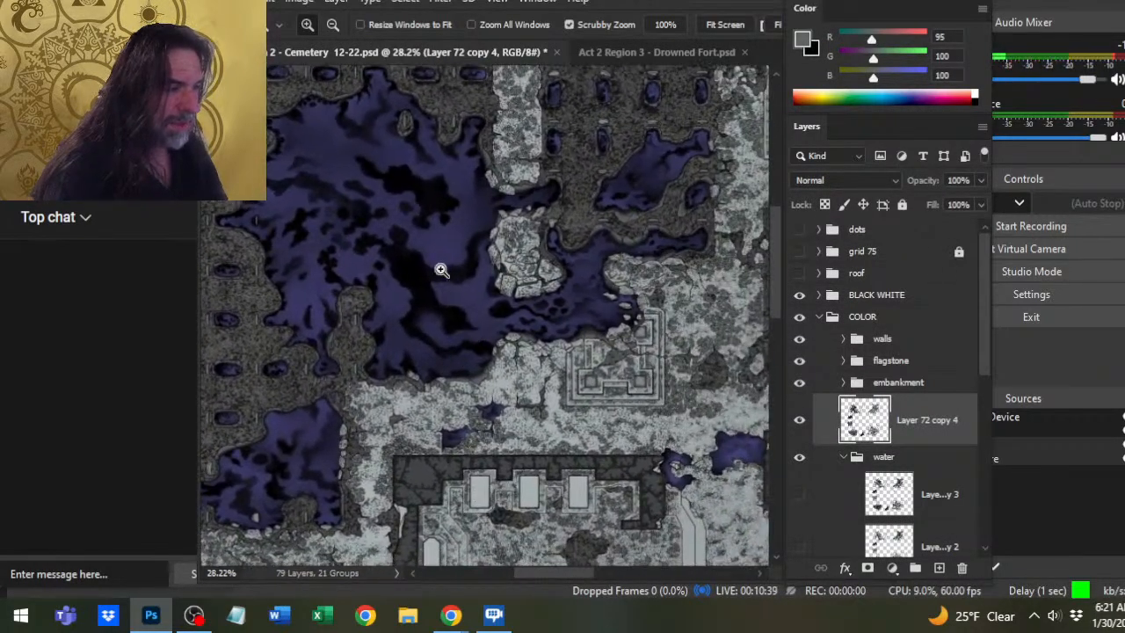
left_click(676, 53)
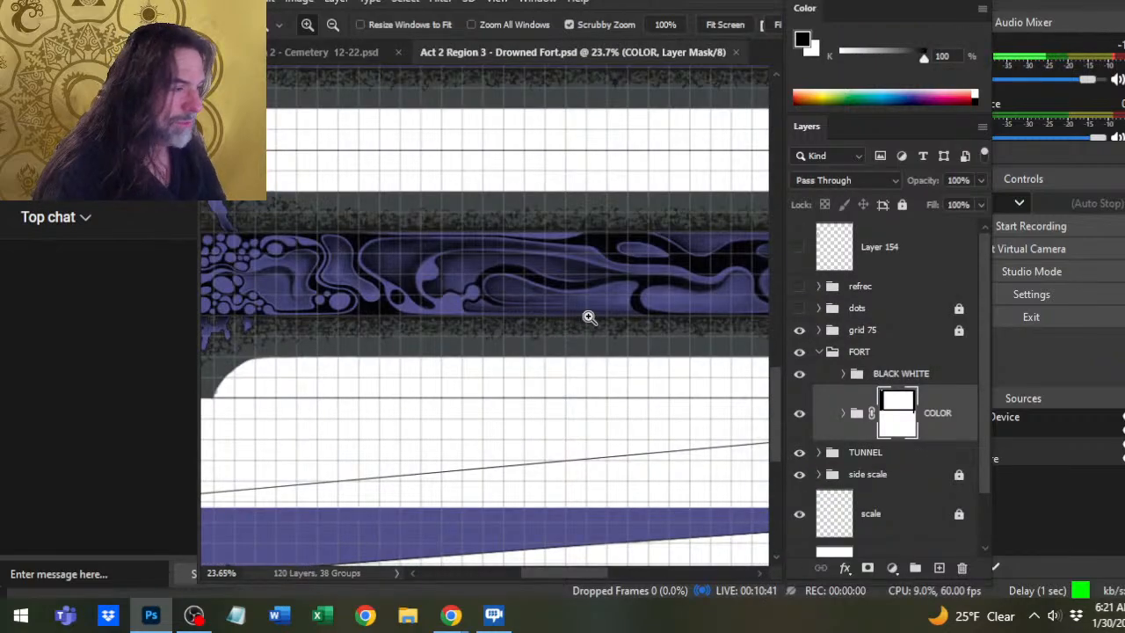
left_click(736, 53)
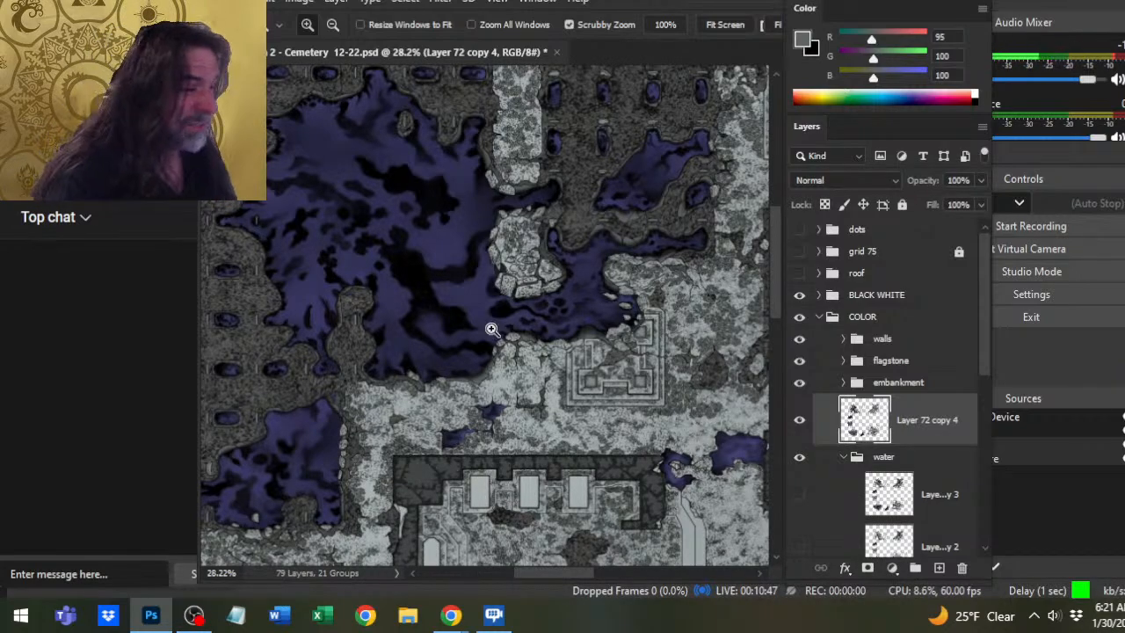
Inspect the dark shading beside the northwestern pool's eastern channels up close with the Smudge tool active.
mouse_move(492, 326)
left_mouse_down()
mouse_move(620, 284)
mouse_move(502, 375)
mouse_move(580, 387)
left_mouse_up()
left_click_drag(360, 365, 427, 372)
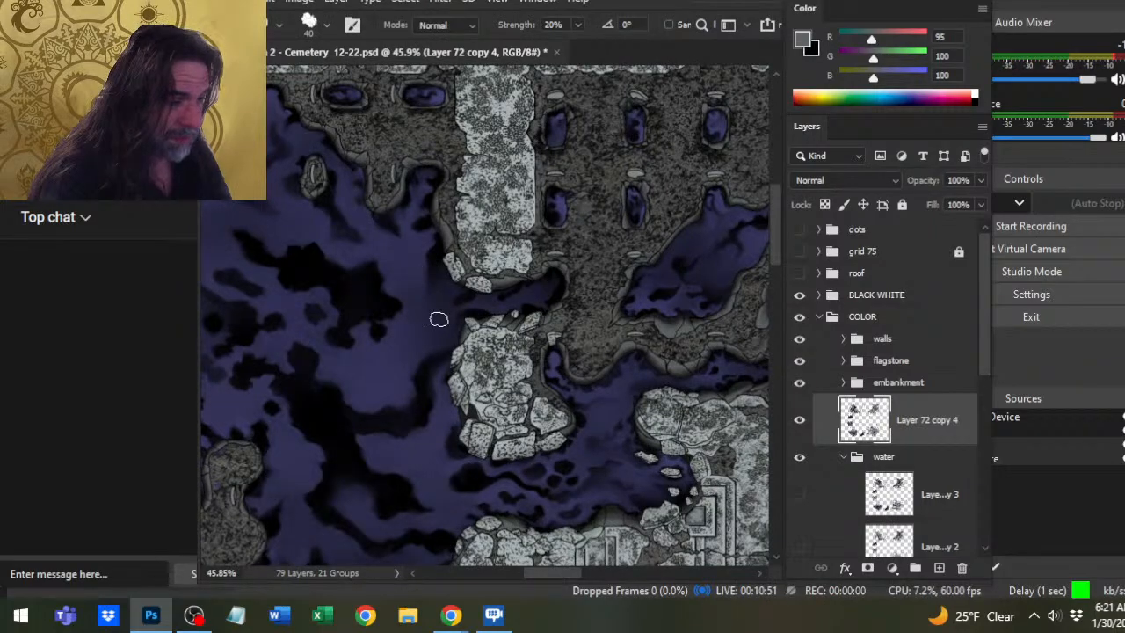
mouse_move(412, 372)
left_mouse_down()
mouse_move(391, 432)
mouse_move(412, 451)
mouse_move(540, 314)
mouse_move(540, 343)
mouse_move(482, 364)
left_mouse_up()
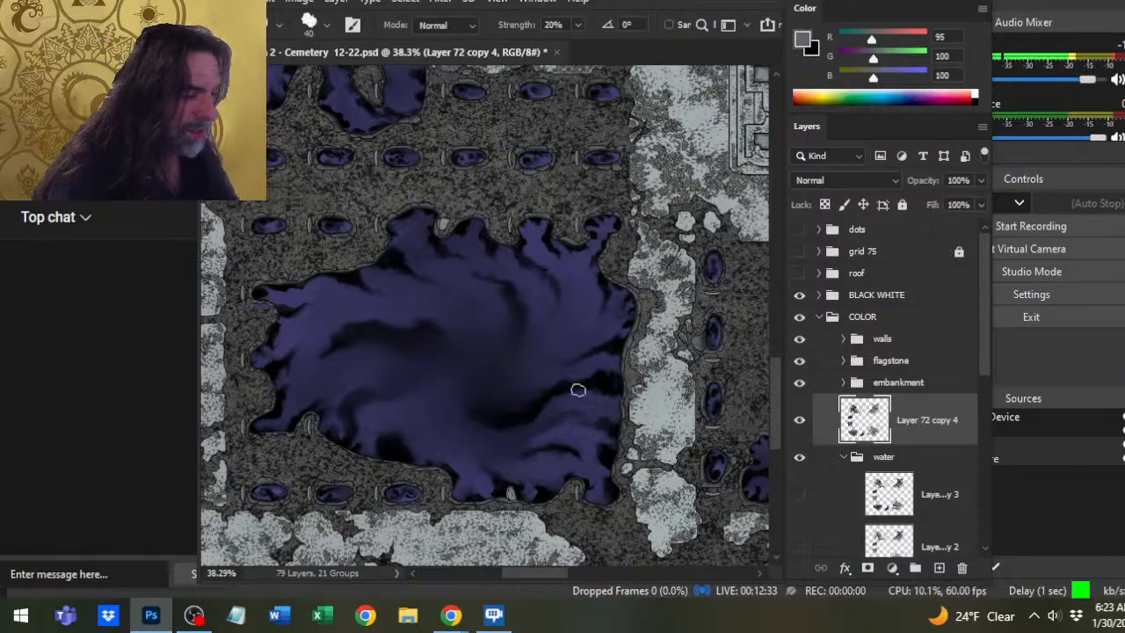
Show the grid 75 group and view the southwestern pool with the grid over it.
left_click_drag(577, 389, 467, 392)
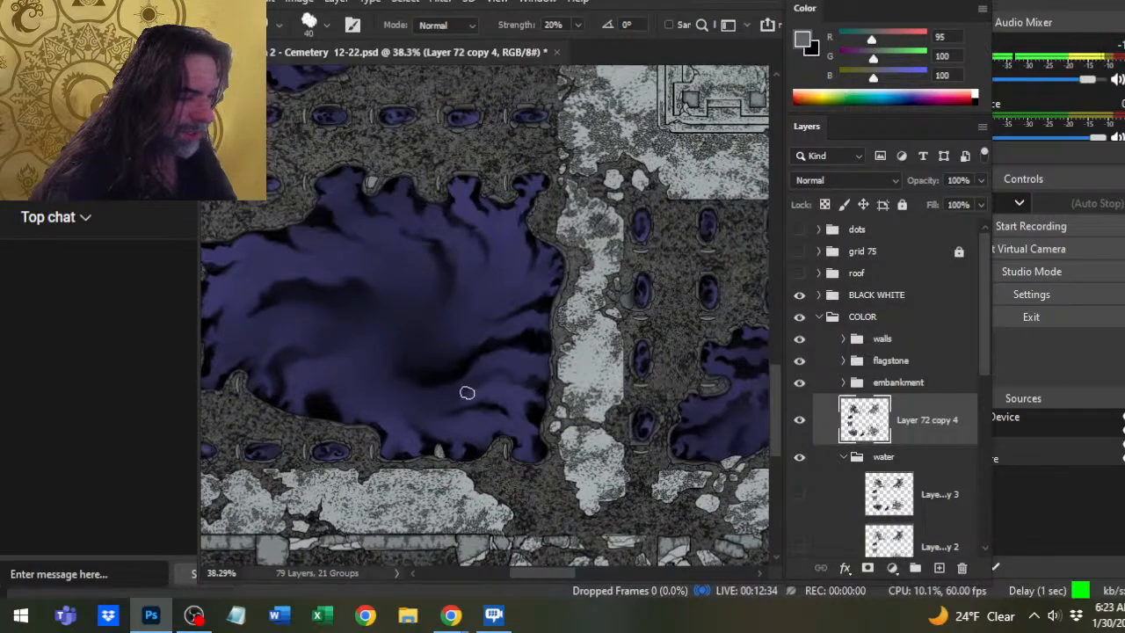
left_click(800, 252)
key("z")
left_click_drag(432, 354, 429, 411)
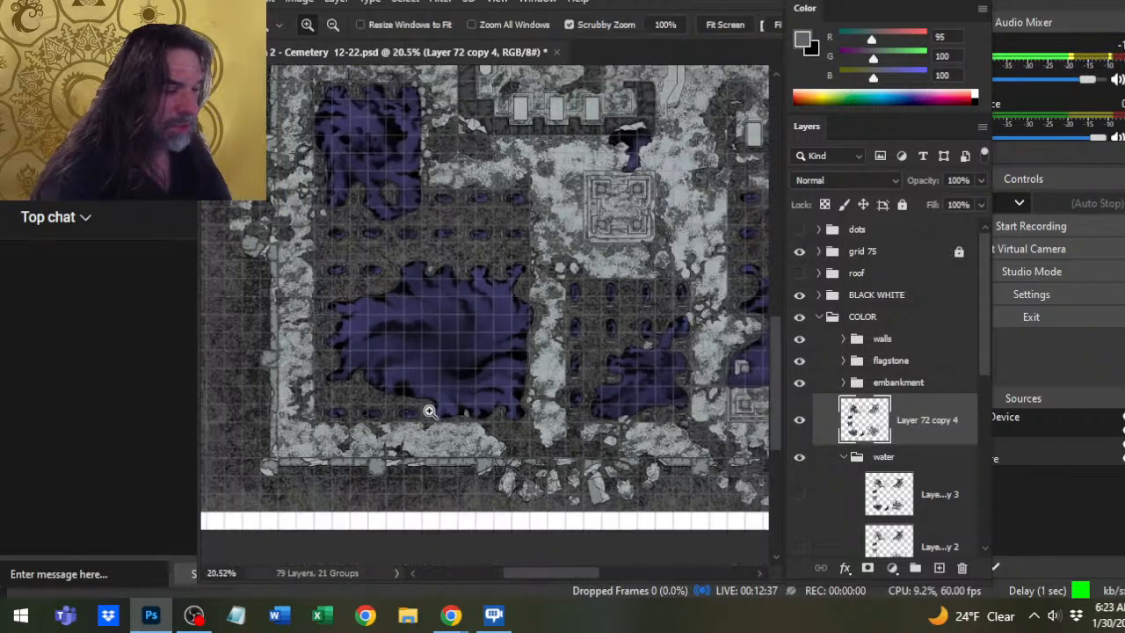
Smudge the southwestern pool's dark shading into a curved swirl around its center, using 50% and 20% strength.
left_click_drag(553, 418, 593, 427)
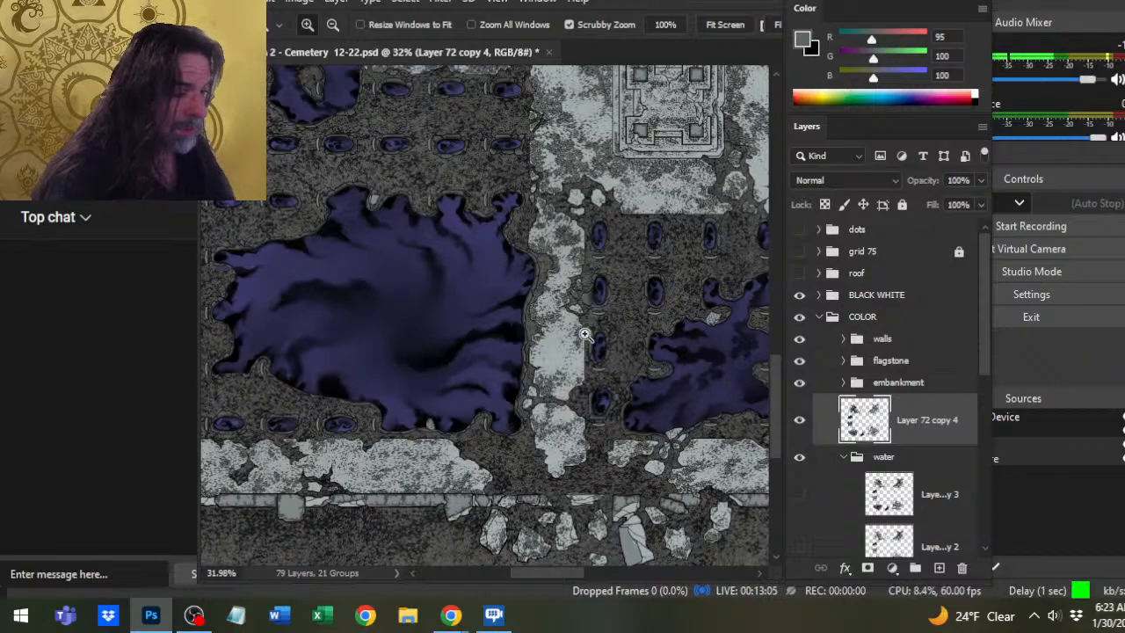
scroll(580, 338, "down", 2)
left_click_drag(580, 339, 571, 474)
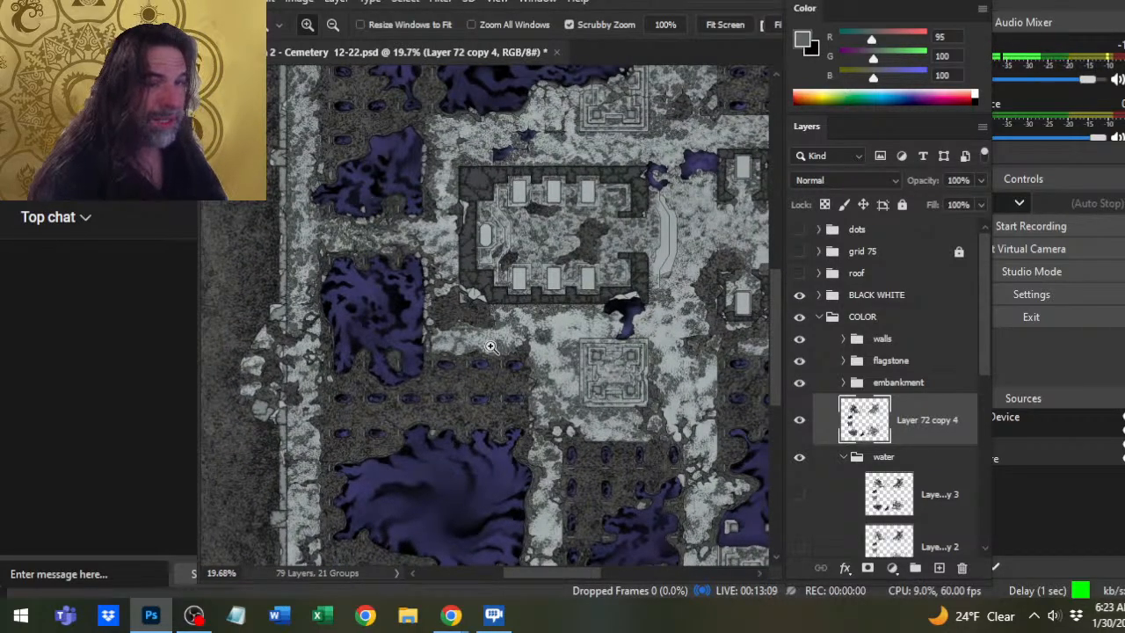
left_click_drag(568, 377, 563, 338)
scroll(493, 351, "up", 3)
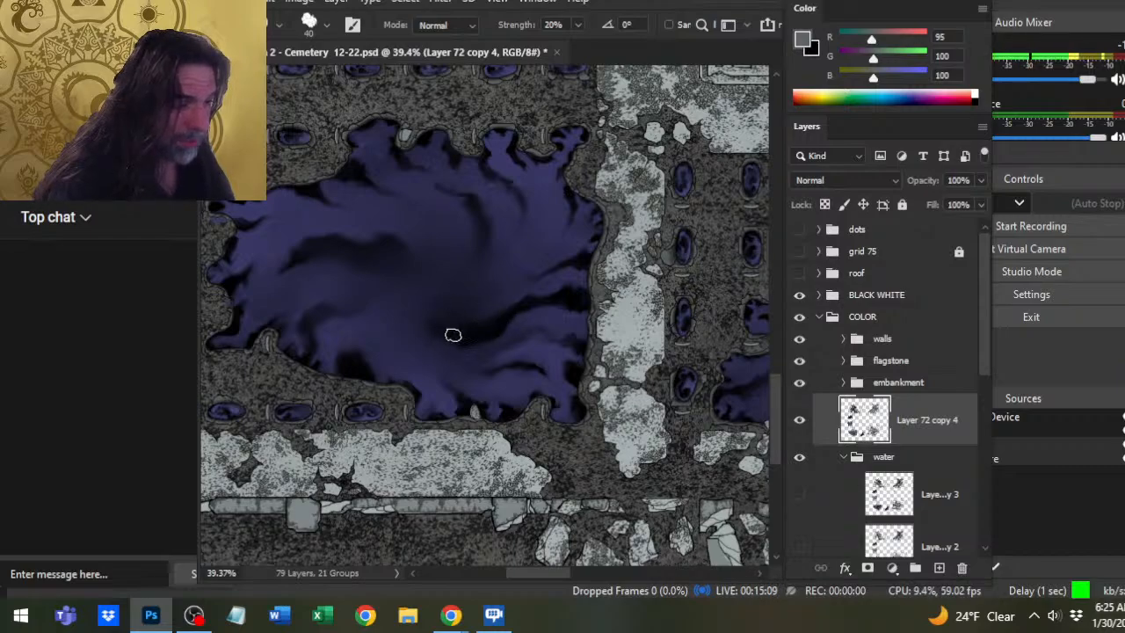
key("5")
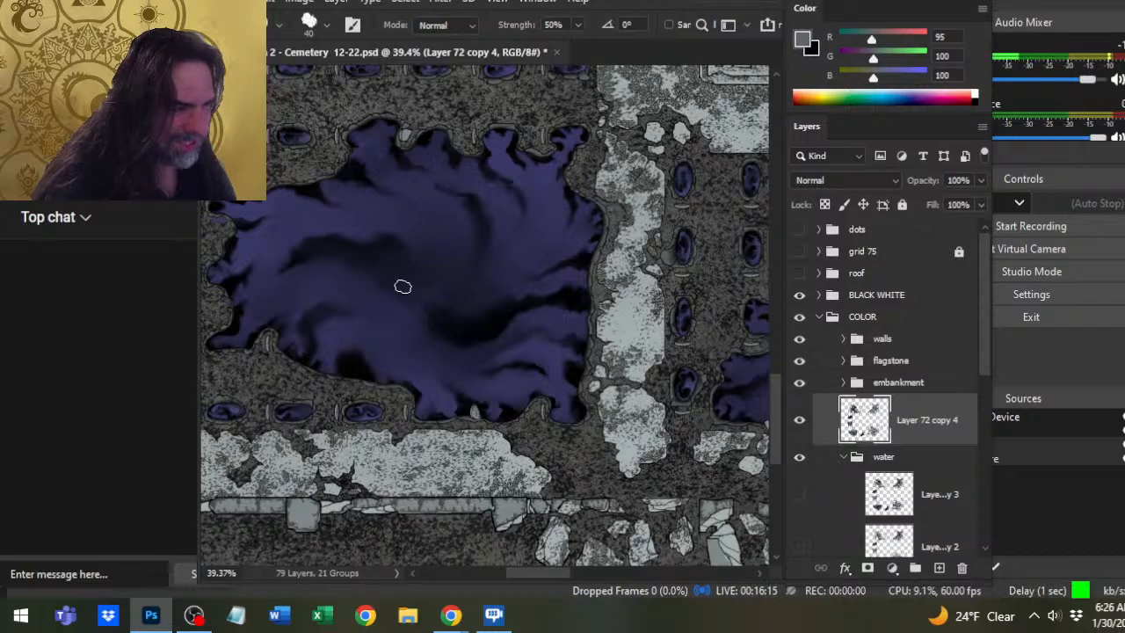
key("2")
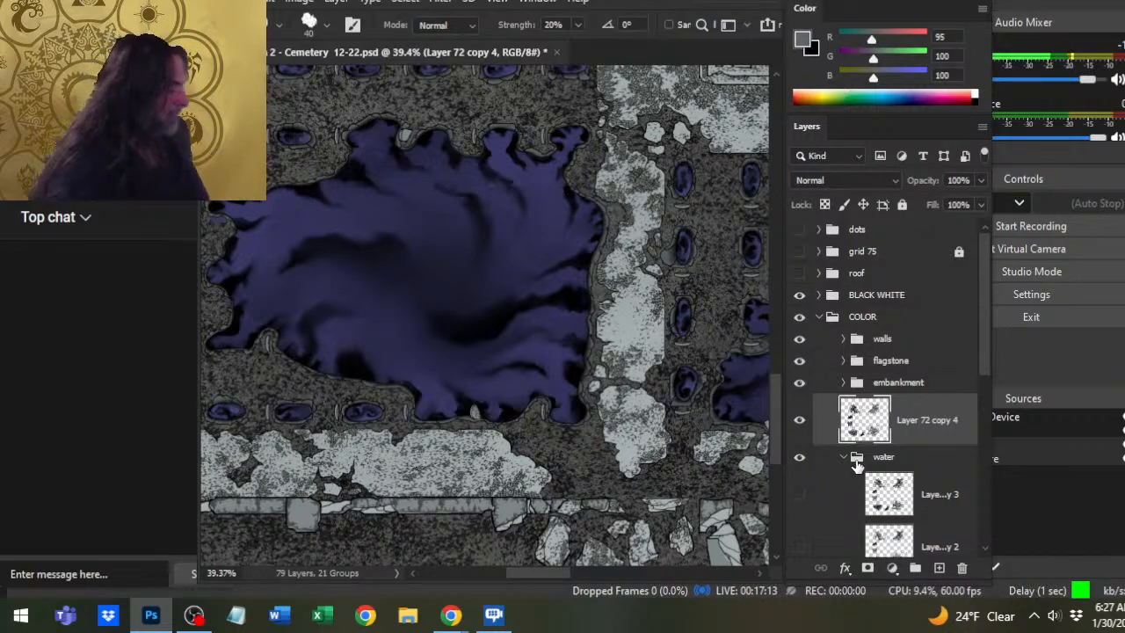
Add a layer above Layer 72 copy 4, paint near-black spots at the southwestern pool's center with a 20 px brush, and smudge them.
left_click(939, 567)
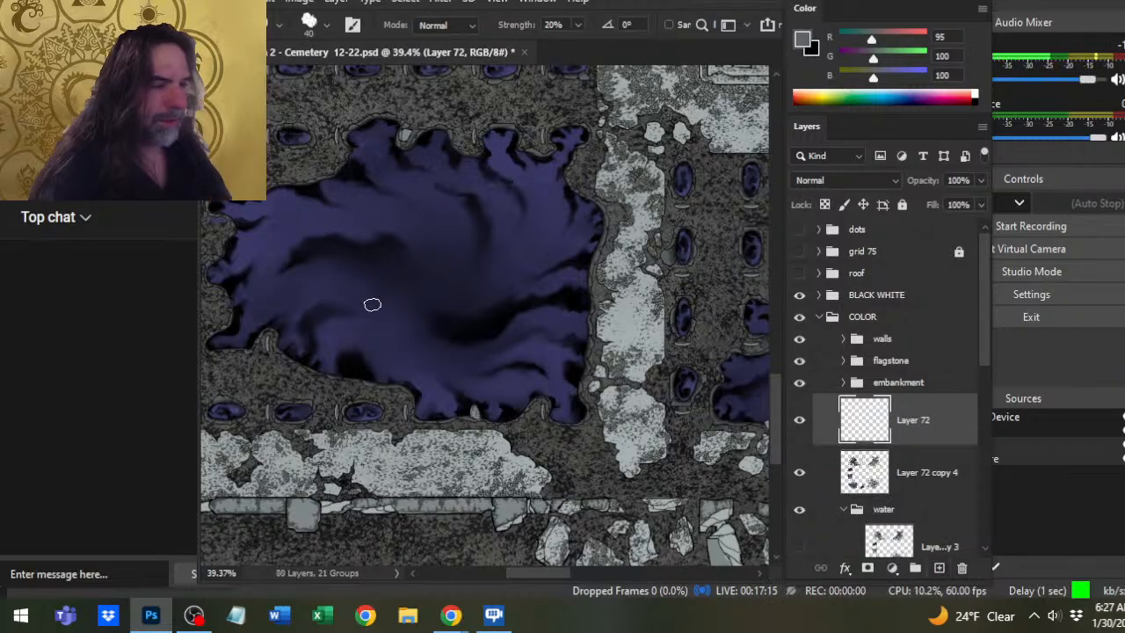
key("b")
left_click(479, 255, "alt")
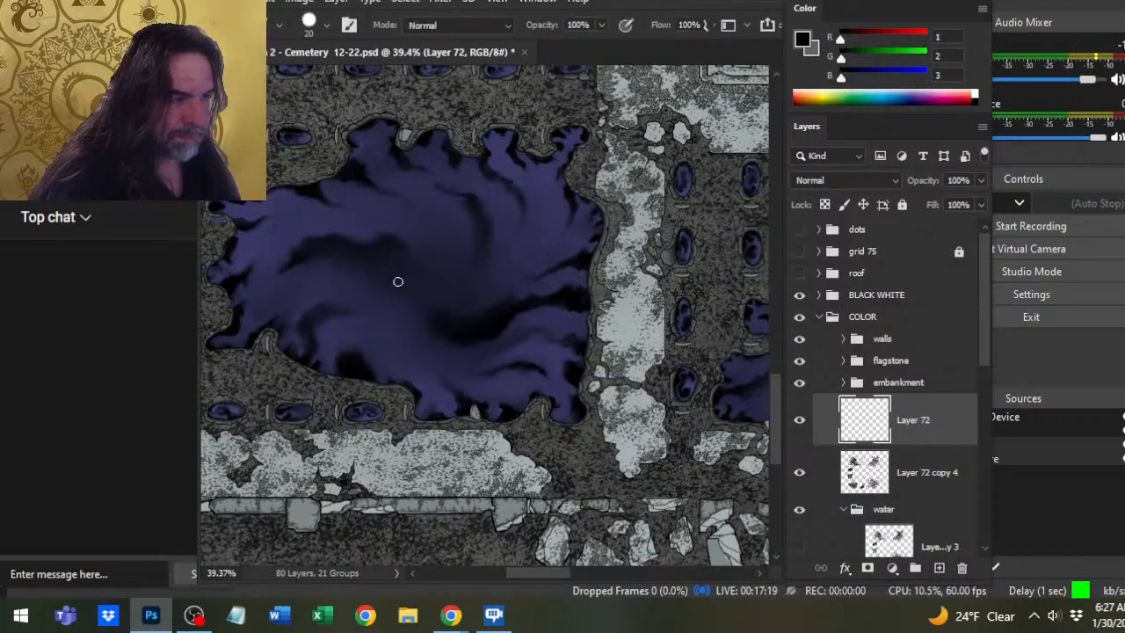
key("r")
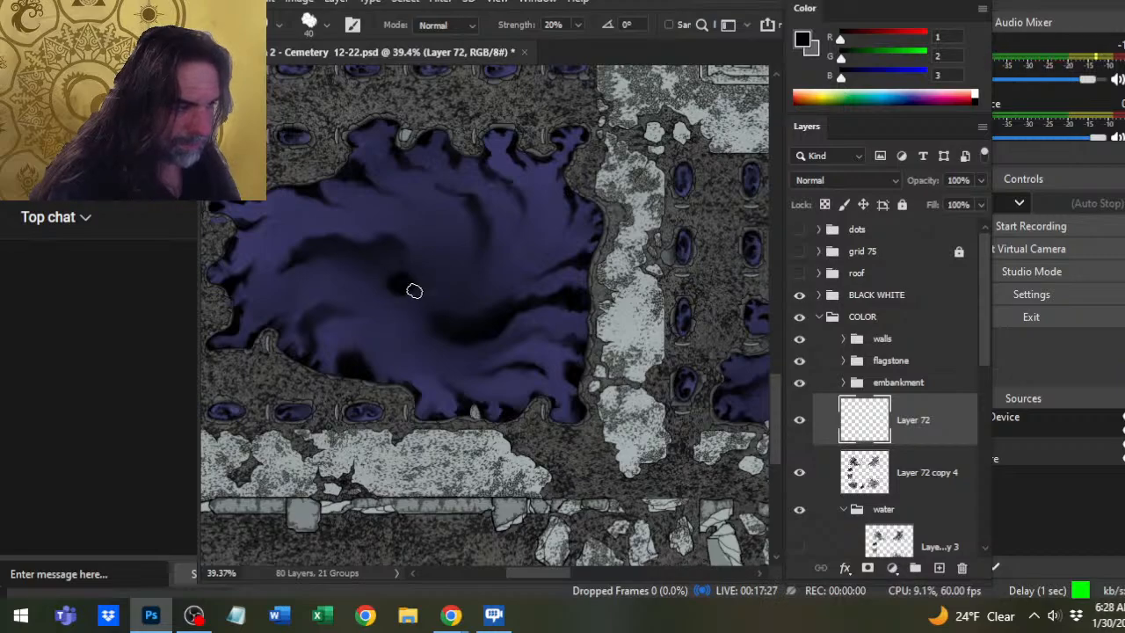
key("b")
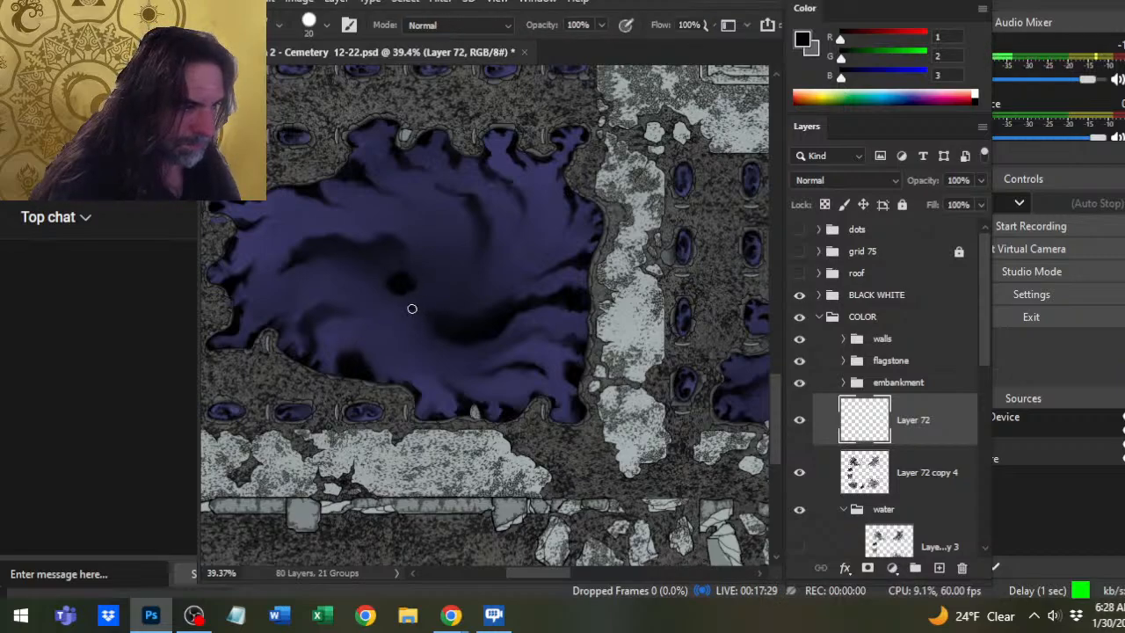
key("r")
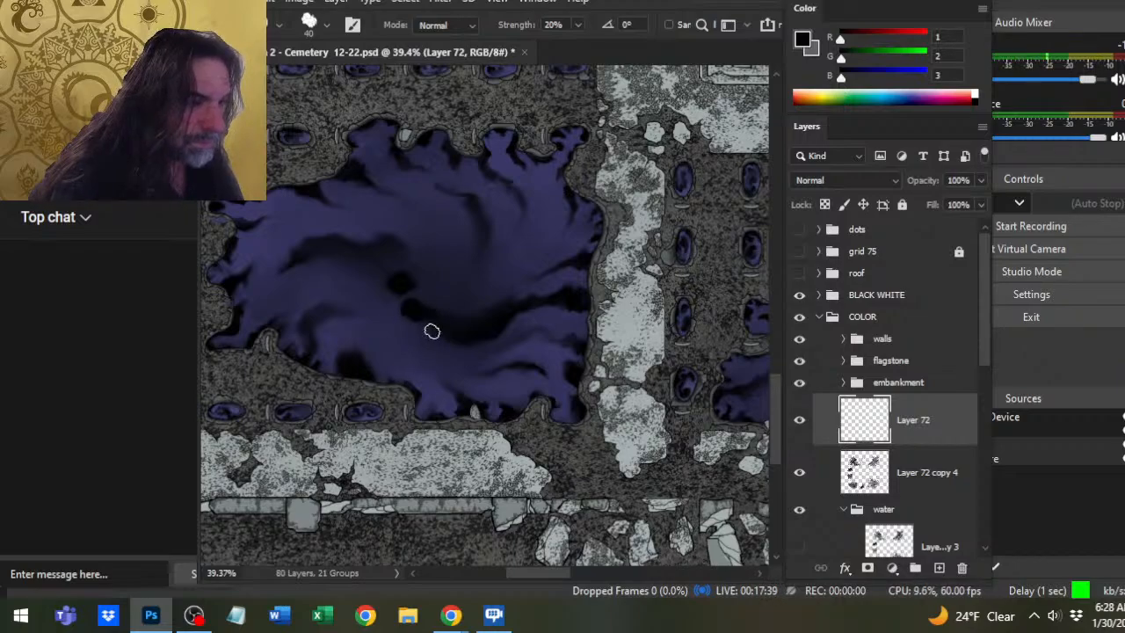
Paint dark hooks extending the curved shadows around the pool's center, refining them with a 9 px brush and blending at 20% smudge strength.
key("b")
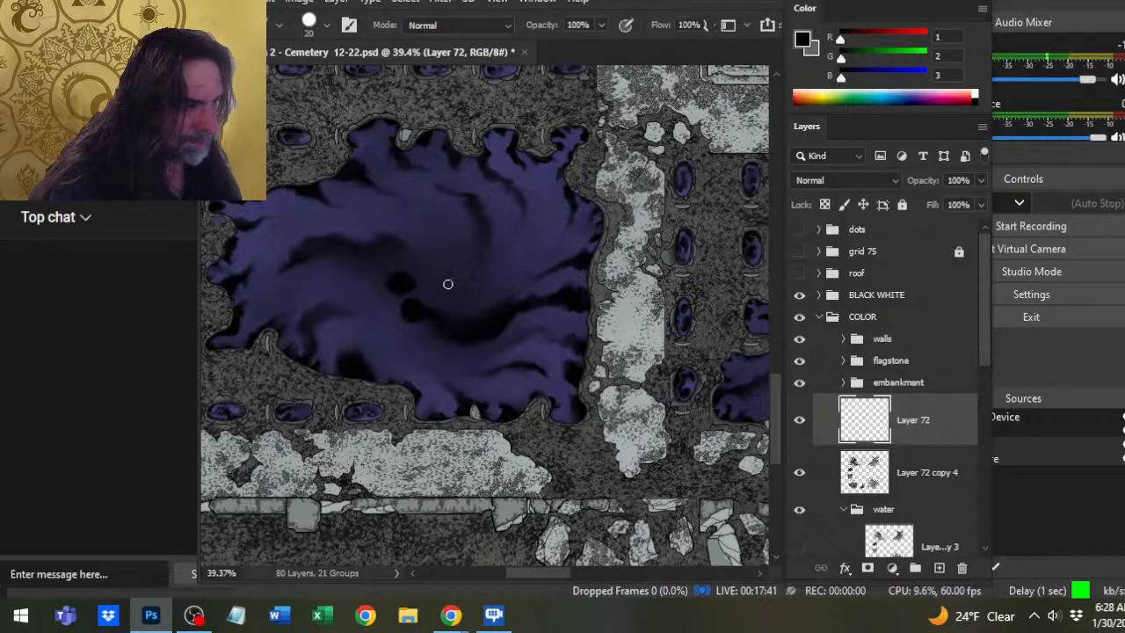
key("r")
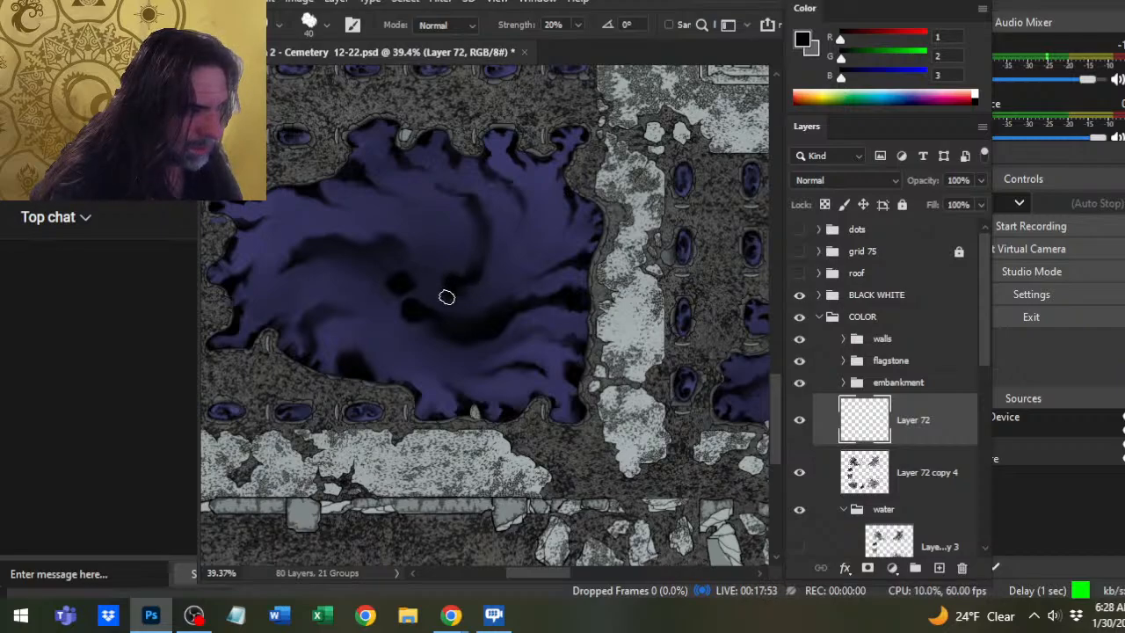
key("b")
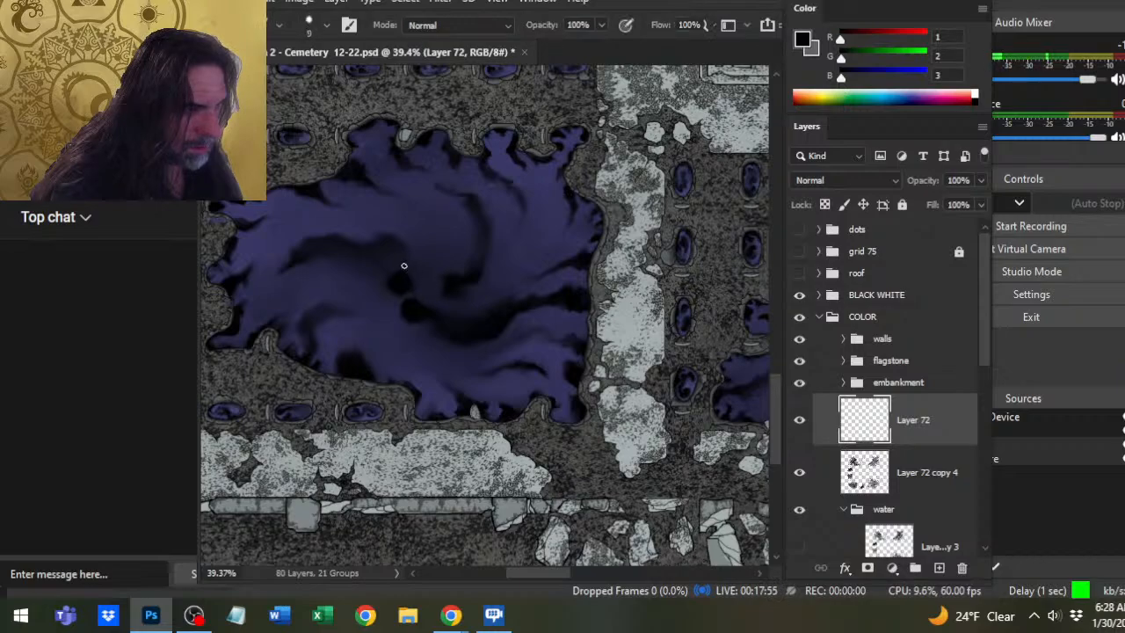
key("r")
key("b")
key("r")
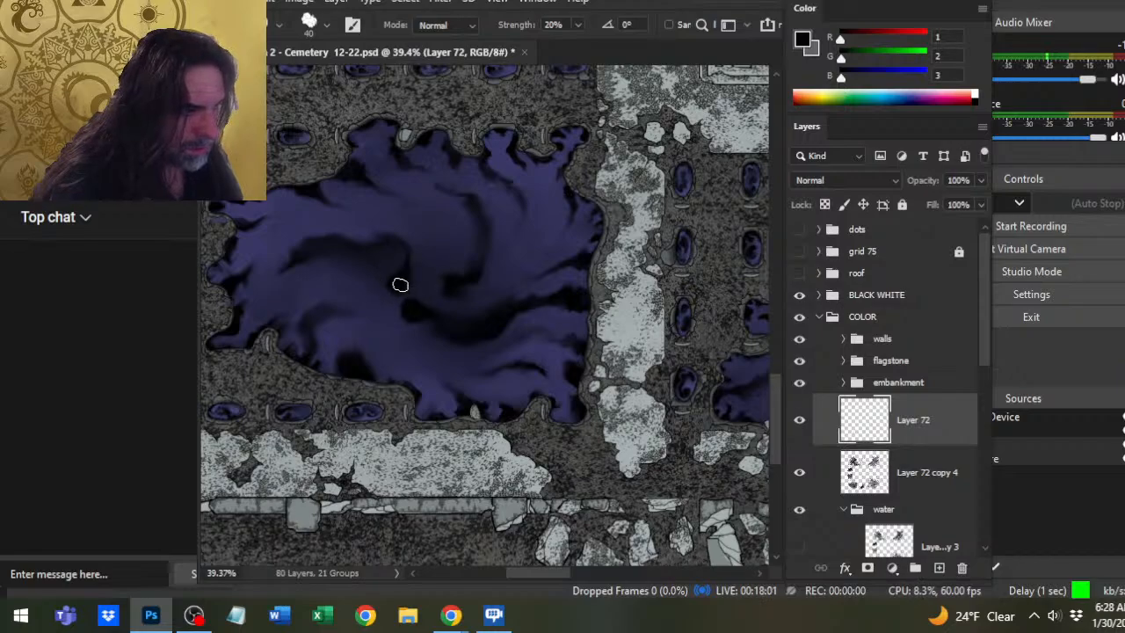
key("b")
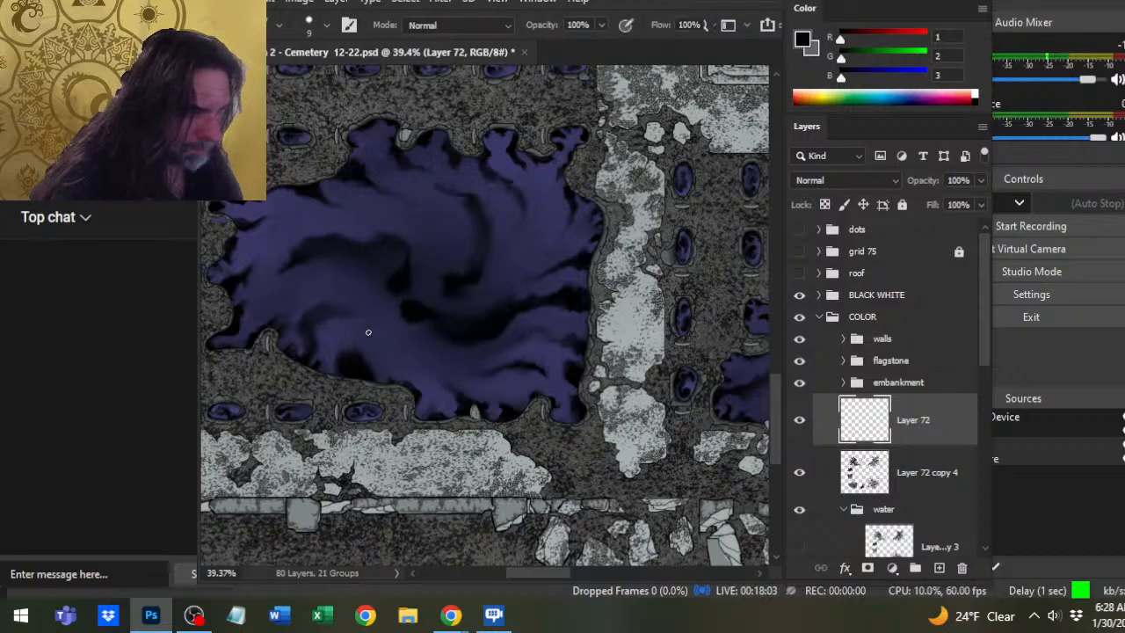
key("r")
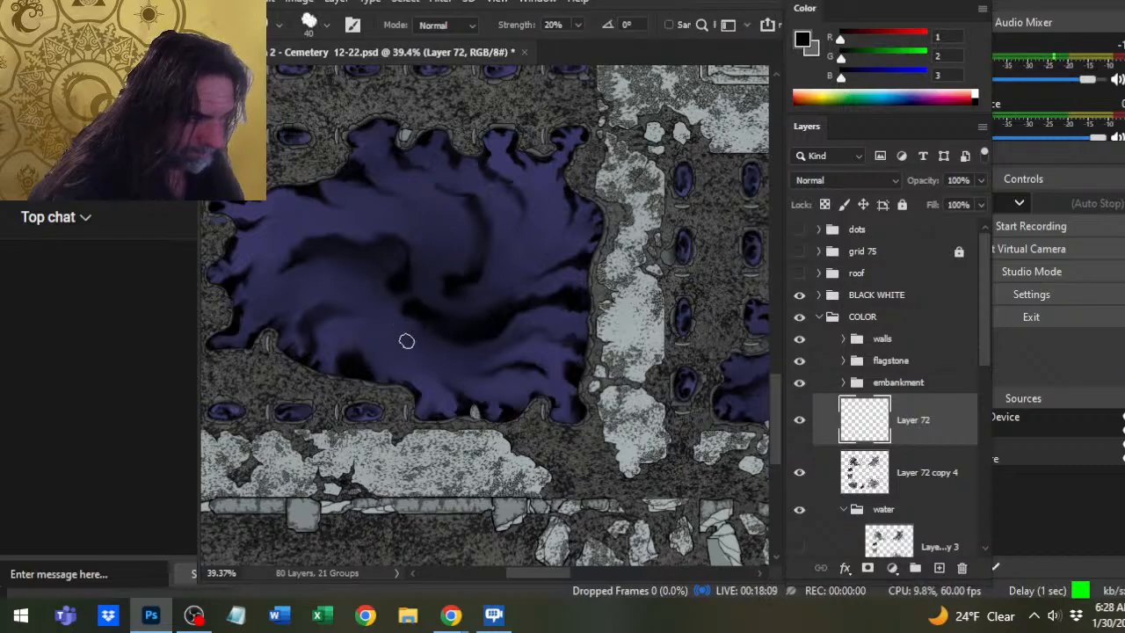
Paint thin dark strands west and north of the pool's center and smudge them into the swirl at 40% strength.
key("4")
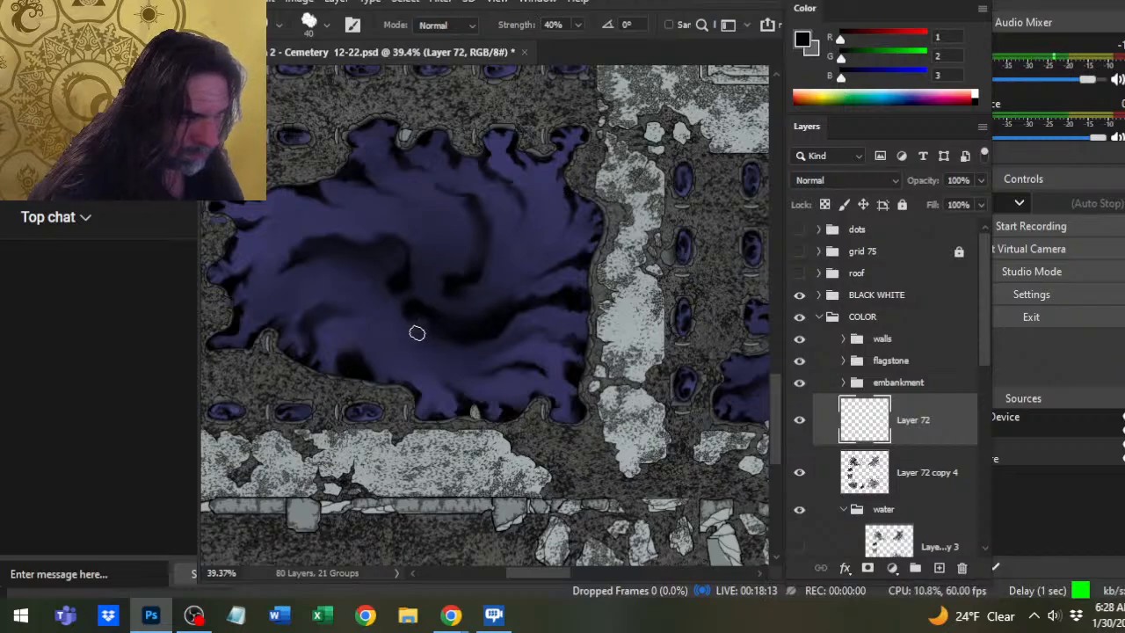
key("b")
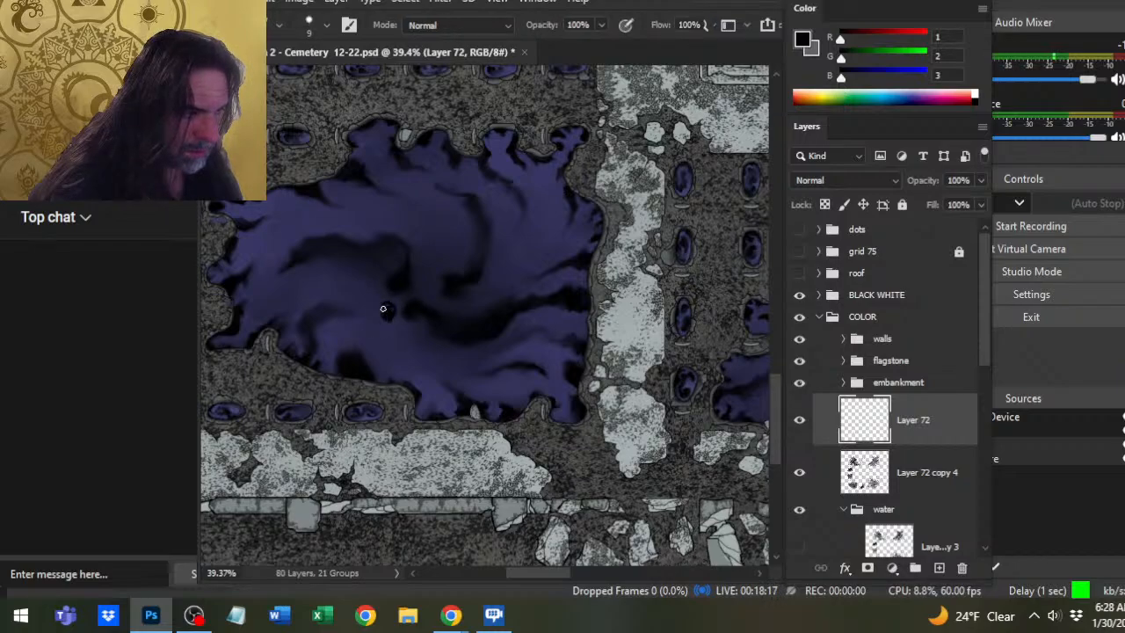
key("r")
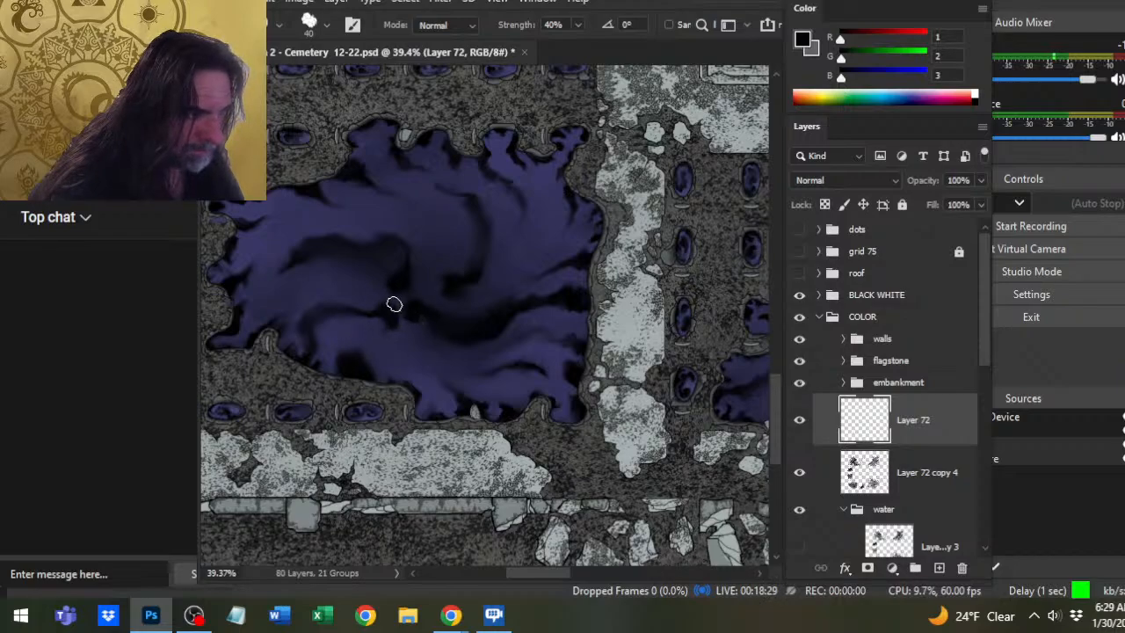
key("b")
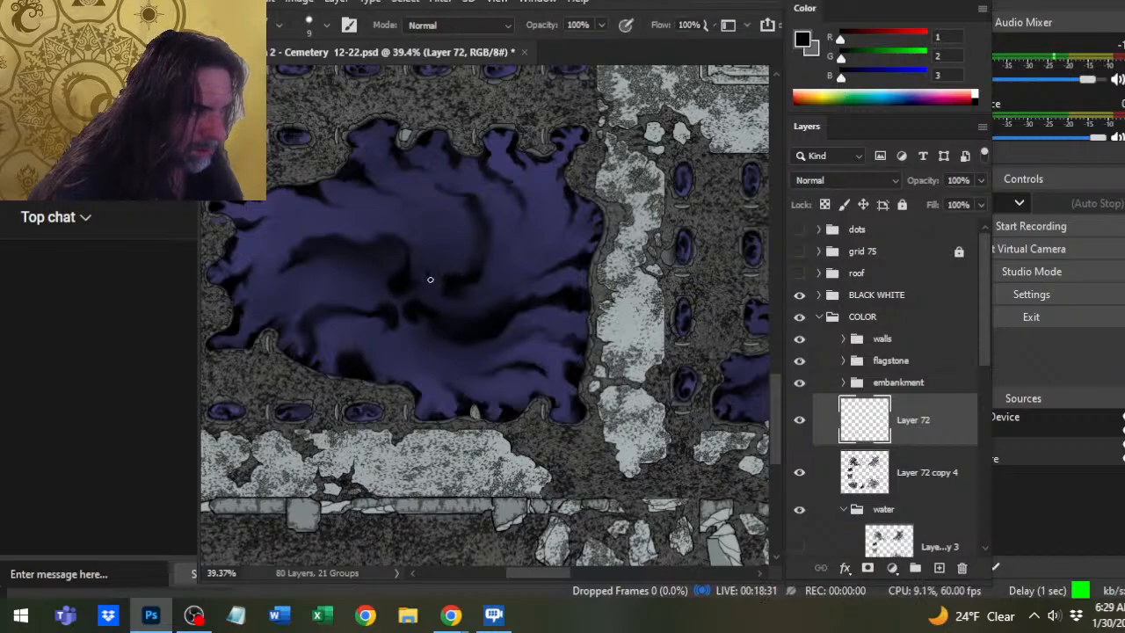
key("r")
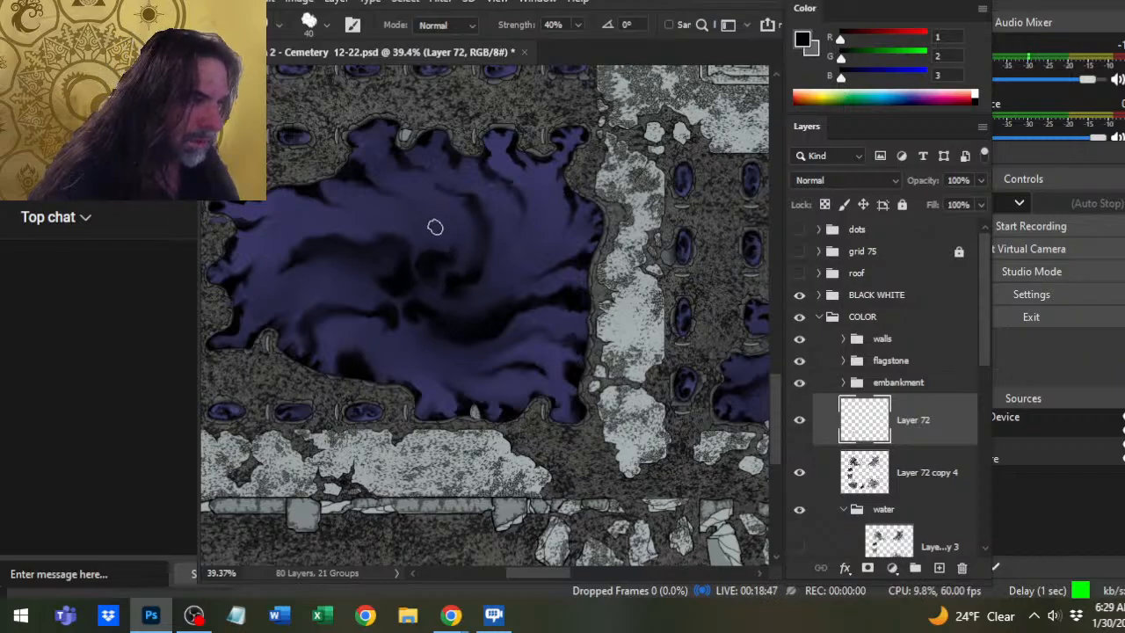
mouse_move(465, 247)
left_mouse_down()
mouse_move(476, 217)
mouse_move(459, 276)
mouse_move(463, 219)
mouse_move(462, 286)
mouse_move(480, 266)
mouse_move(473, 283)
mouse_move(455, 288)
mouse_move(461, 268)
mouse_move(450, 278)
mouse_move(471, 281)
mouse_move(406, 320)
left_mouse_up()
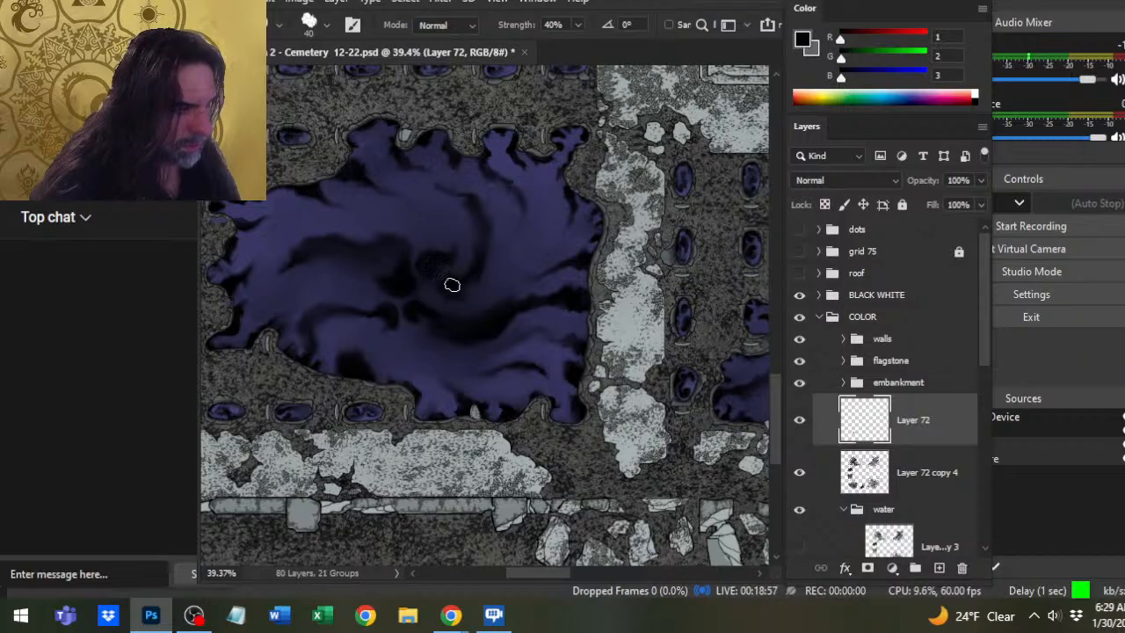
Enlarge the brush to 15 px, darken the small hook just above the pool's center, and smudge it.
key("b")
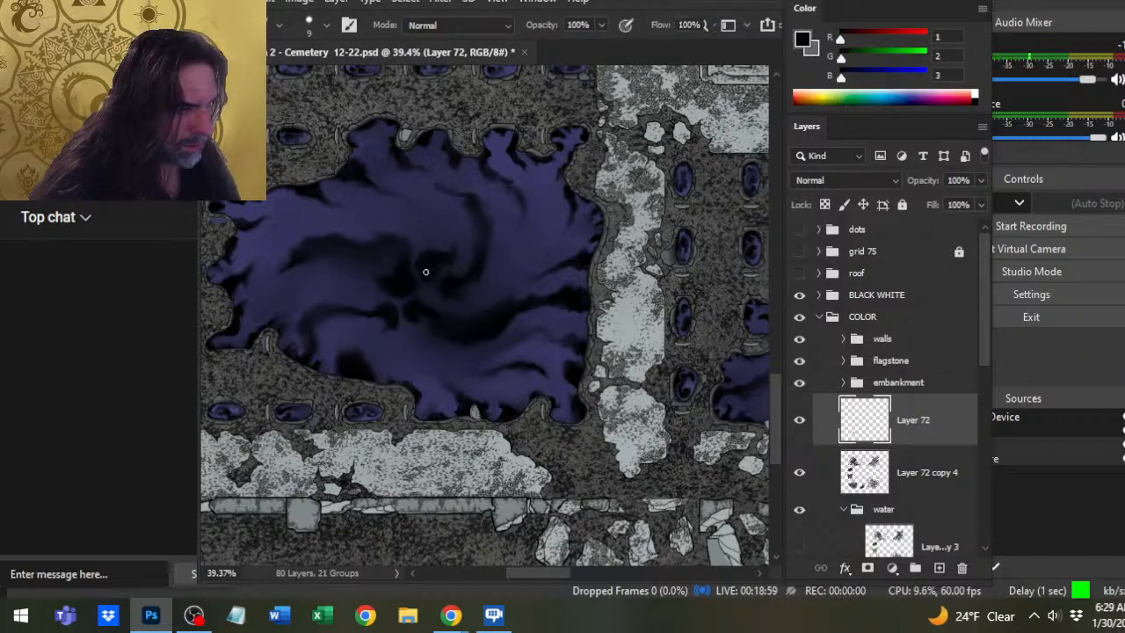
key("bracketright")
key("bracketright")
key("r")
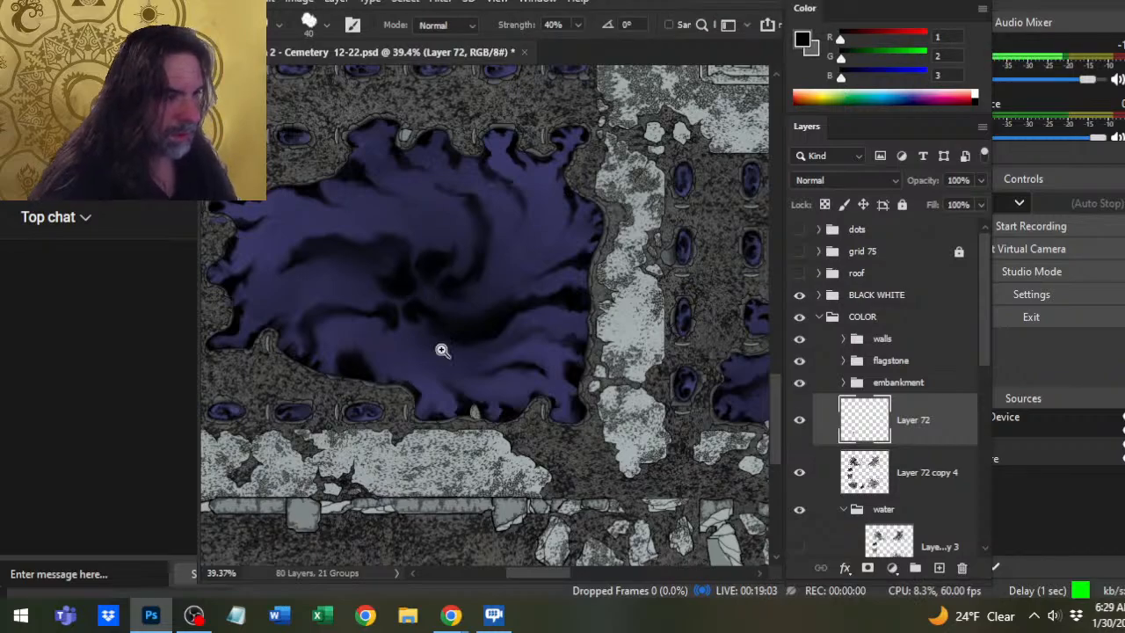
Paint curved dark streaks through the eastern and northeastern side of the southwestern pool's swirl and smudge them.
key("z")
mouse_move(442, 349)
left_mouse_down()
mouse_move(366, 367)
mouse_move(536, 294)
left_mouse_up()
key("b")
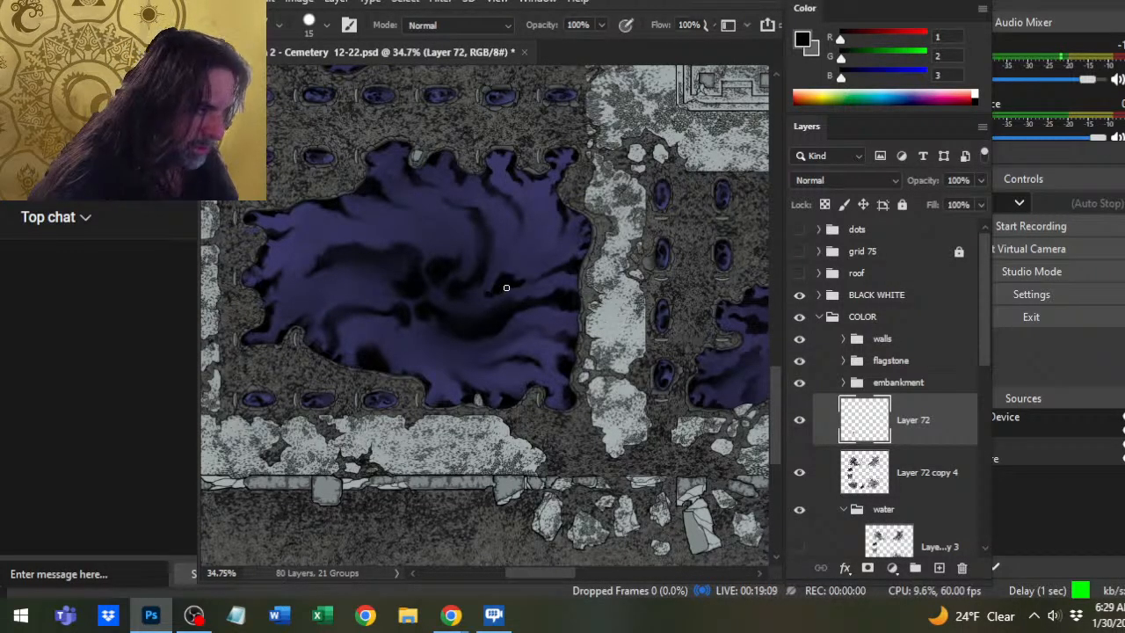
key("r")
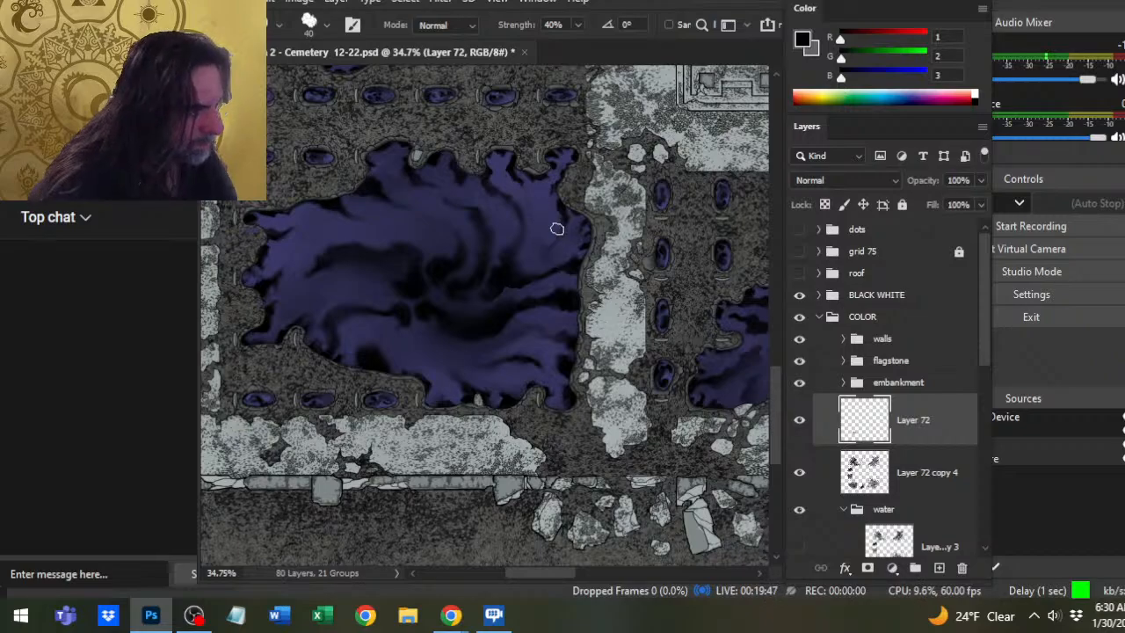
Check the whole map, and add smudged dark streaks to the southwestern pool west of its center and along its southern side.
key("z")
key("ctrl+0")
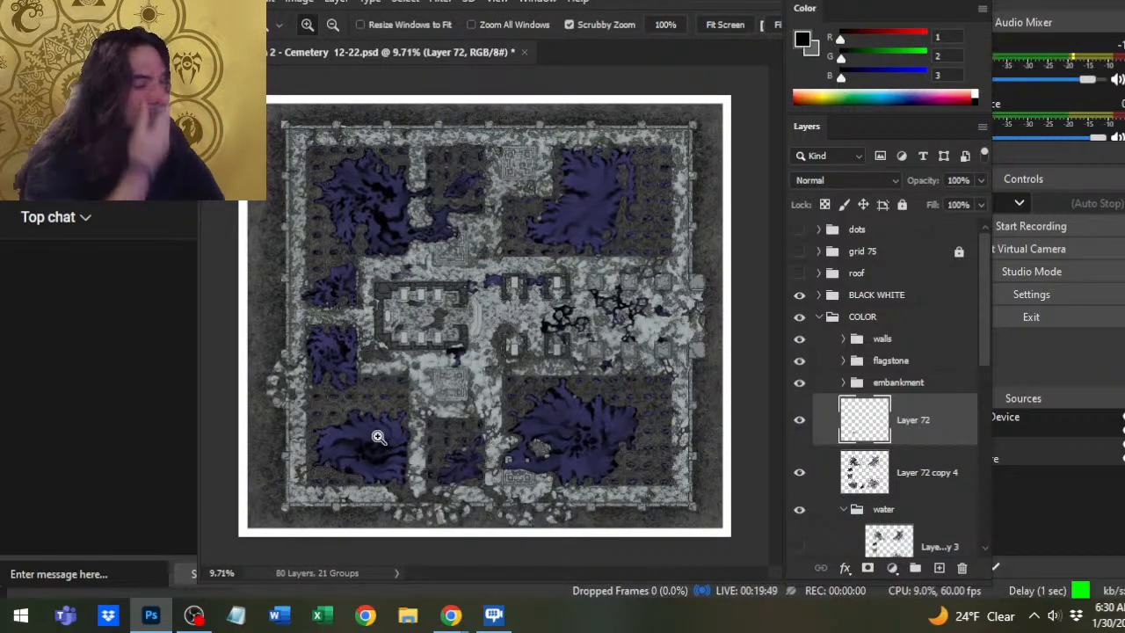
mouse_move(377, 434)
left_mouse_down()
mouse_move(407, 346)
mouse_move(372, 364)
left_mouse_up()
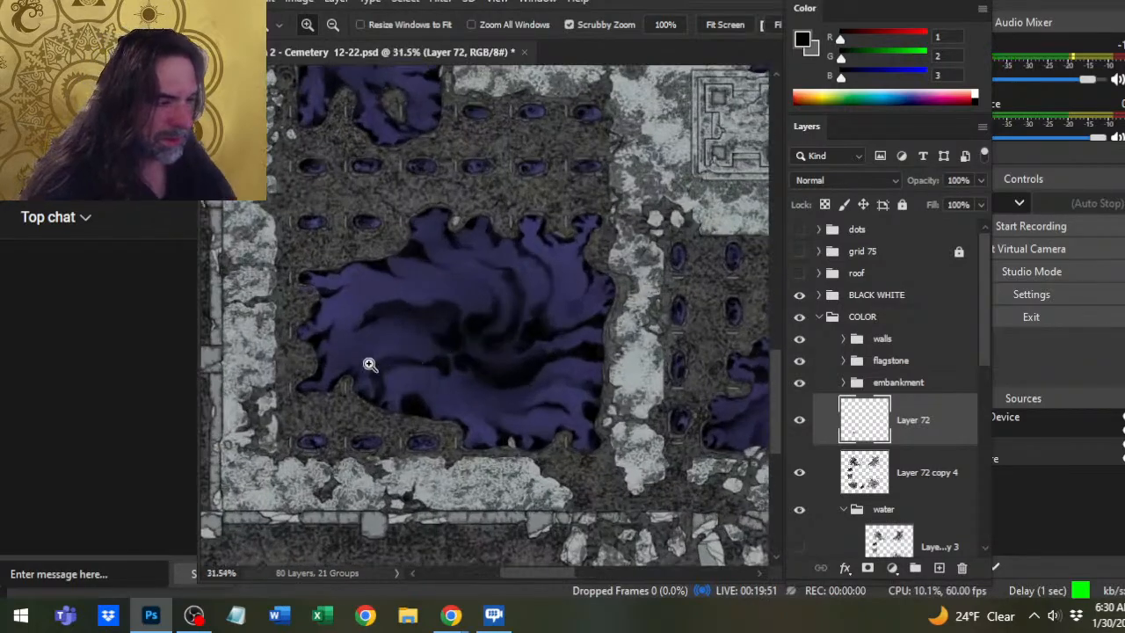
key("b")
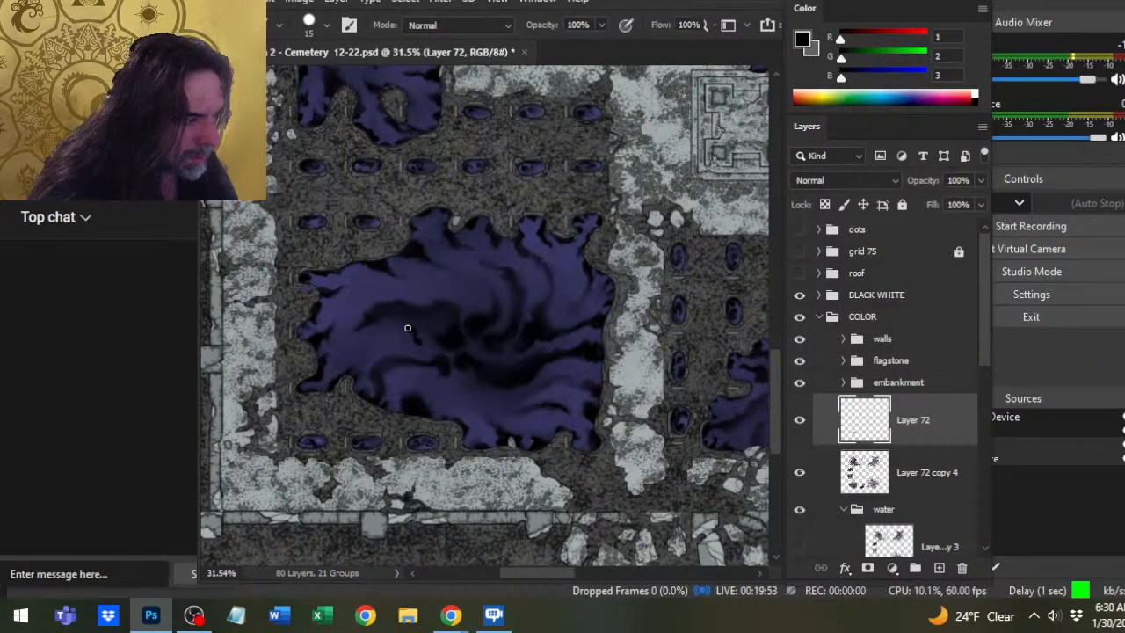
key("r")
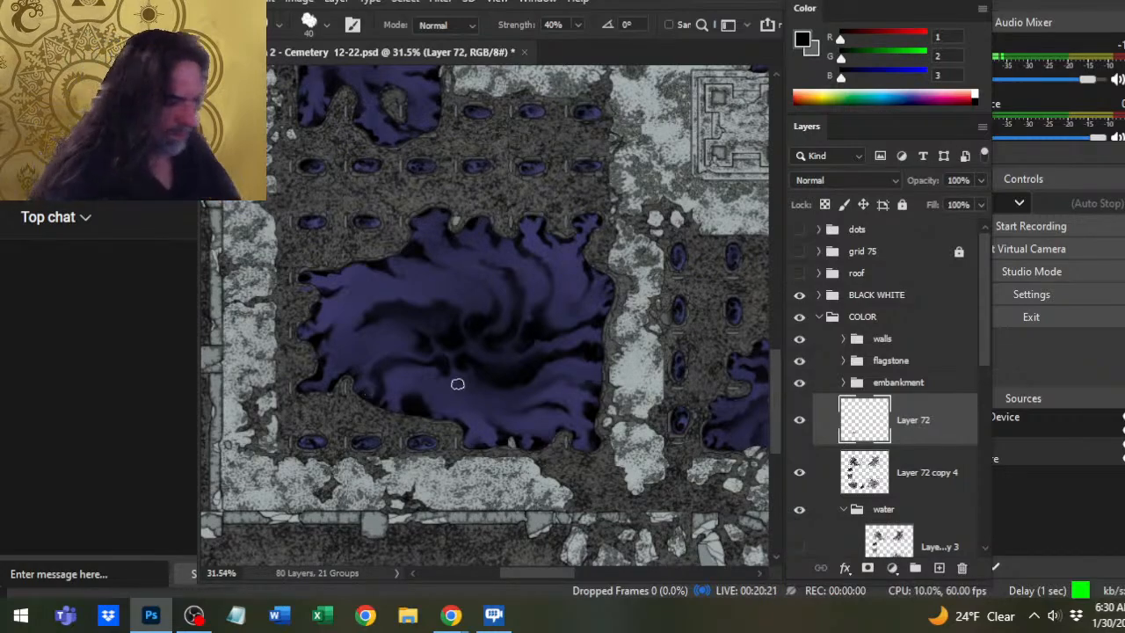
key("b")
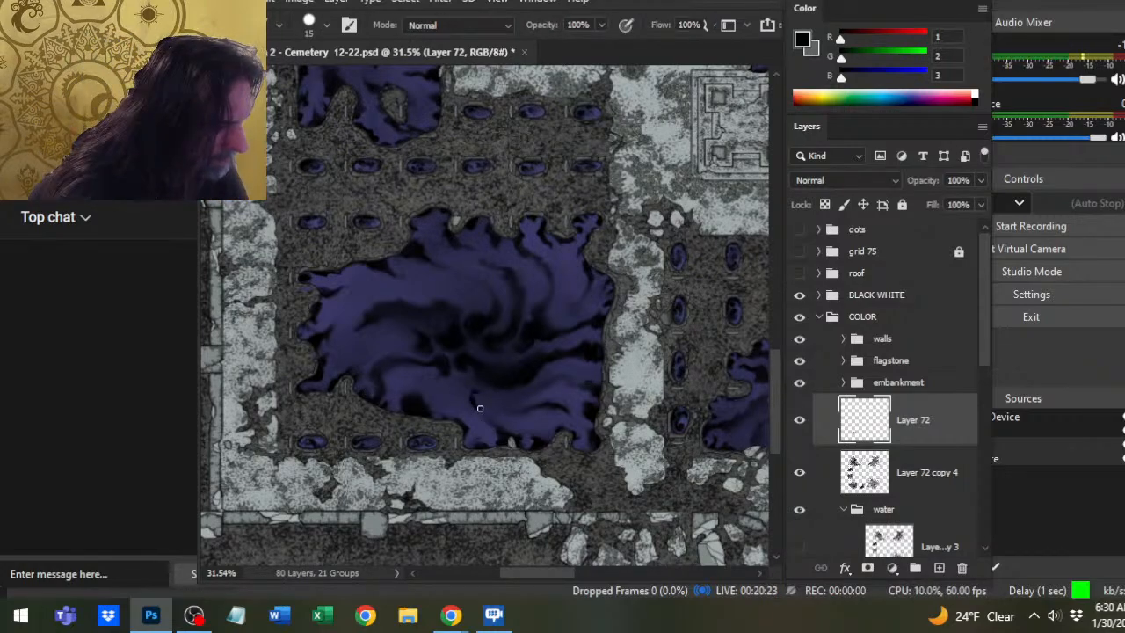
key("r")
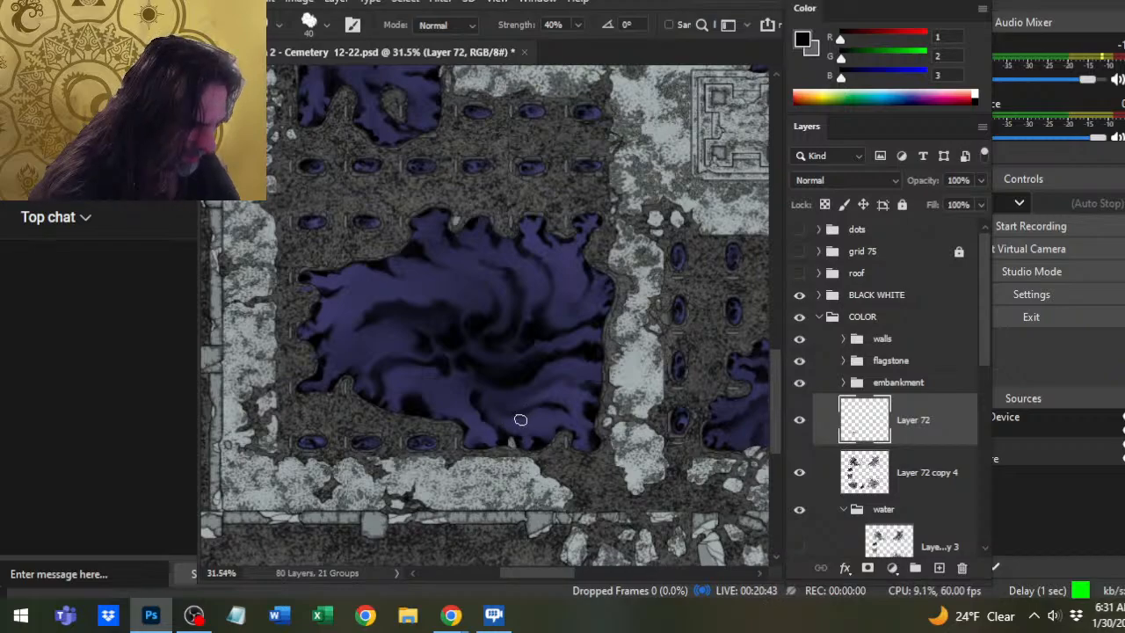
Add a new layer above Layer 72 and paint a small smudged grey blob (RGB 95, 100, 100) near the pool's southern edge.
left_click(506, 437, "alt")
left_click_drag(495, 410, 522, 458)
key("ctrl+z")
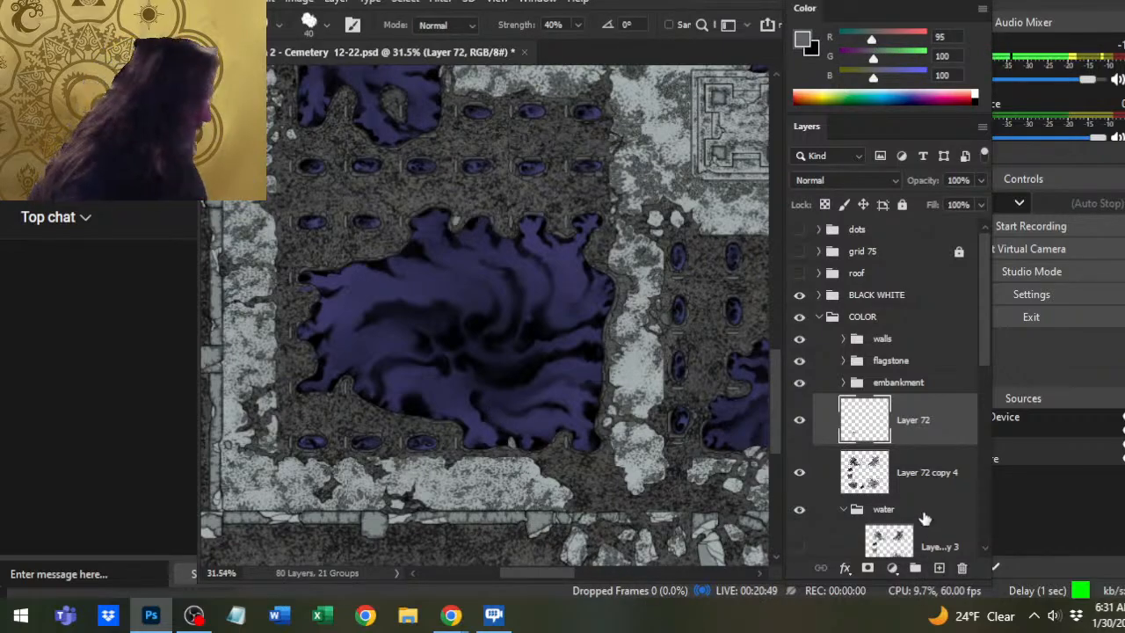
left_click(939, 570)
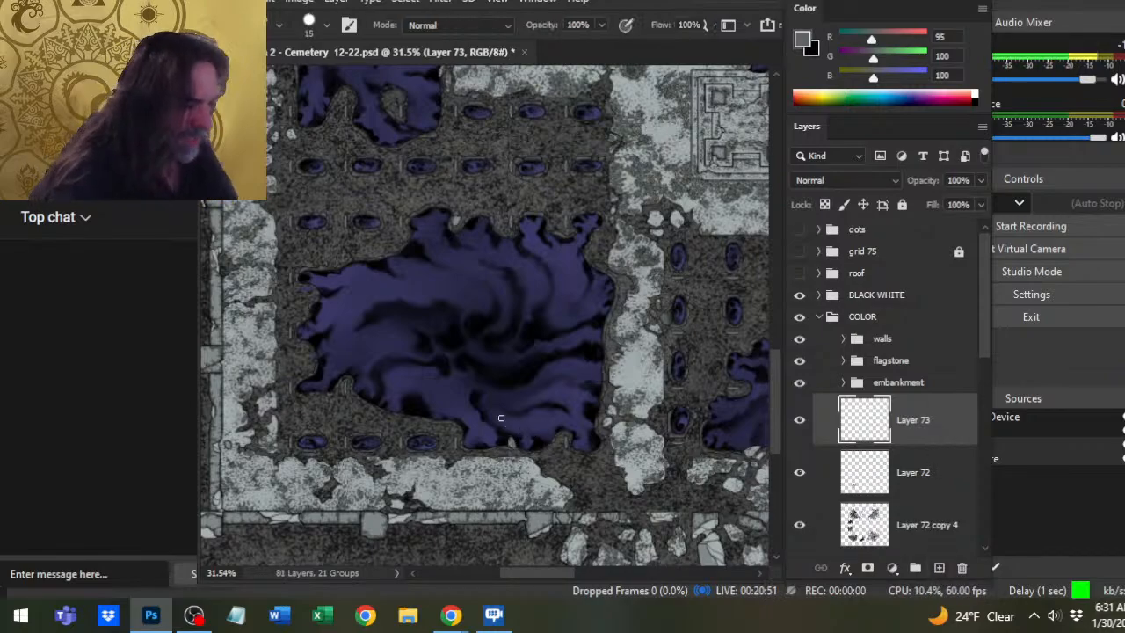
mouse_move(500, 411)
left_mouse_down()
mouse_move(500, 430)
mouse_move(495, 407)
left_mouse_up()
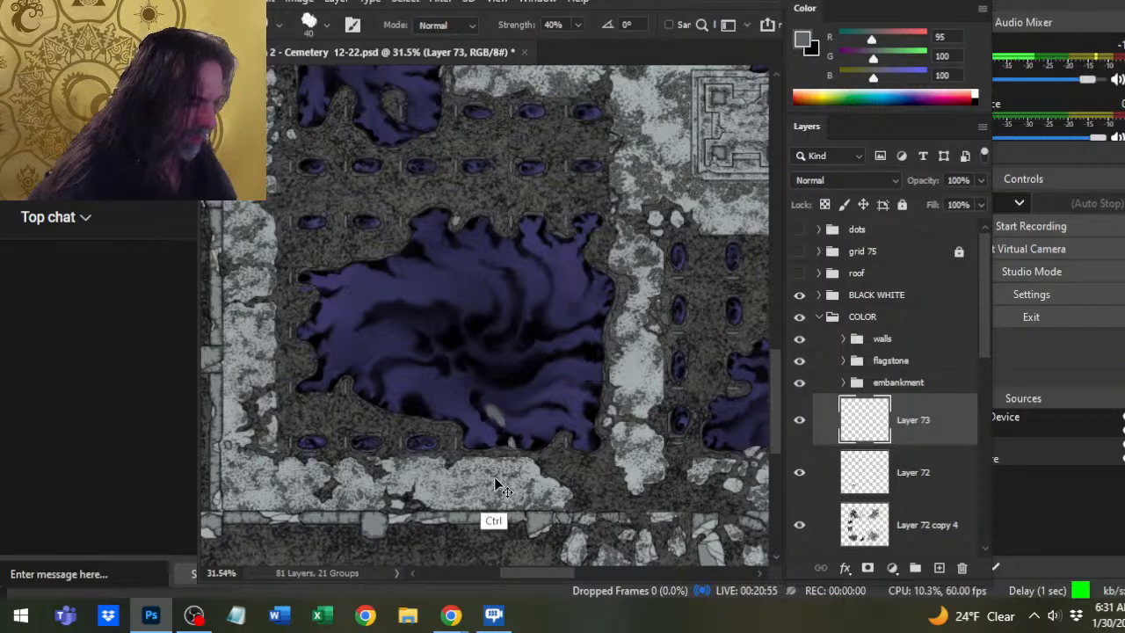
Undo the grey blob, sample the pool's purple (RGB 56, 54, 97), and paint and smudge it over dark areas in the pool's southern part.
key("ctrl+z")
key("ctrl+z")
key("b")
left_click(352, 290, "alt")
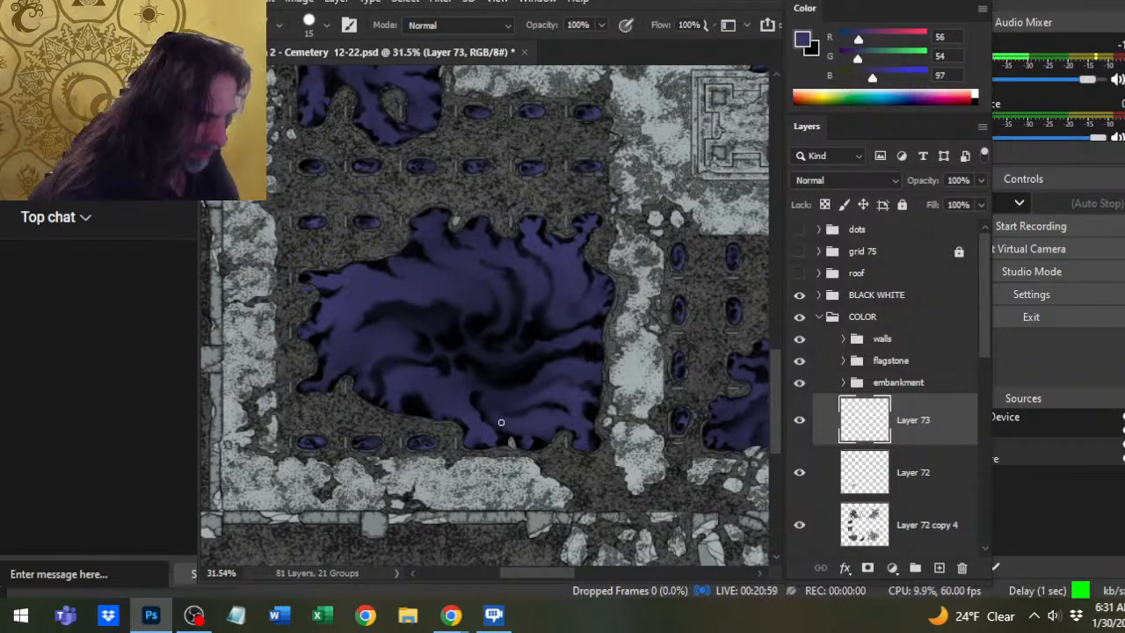
key("r")
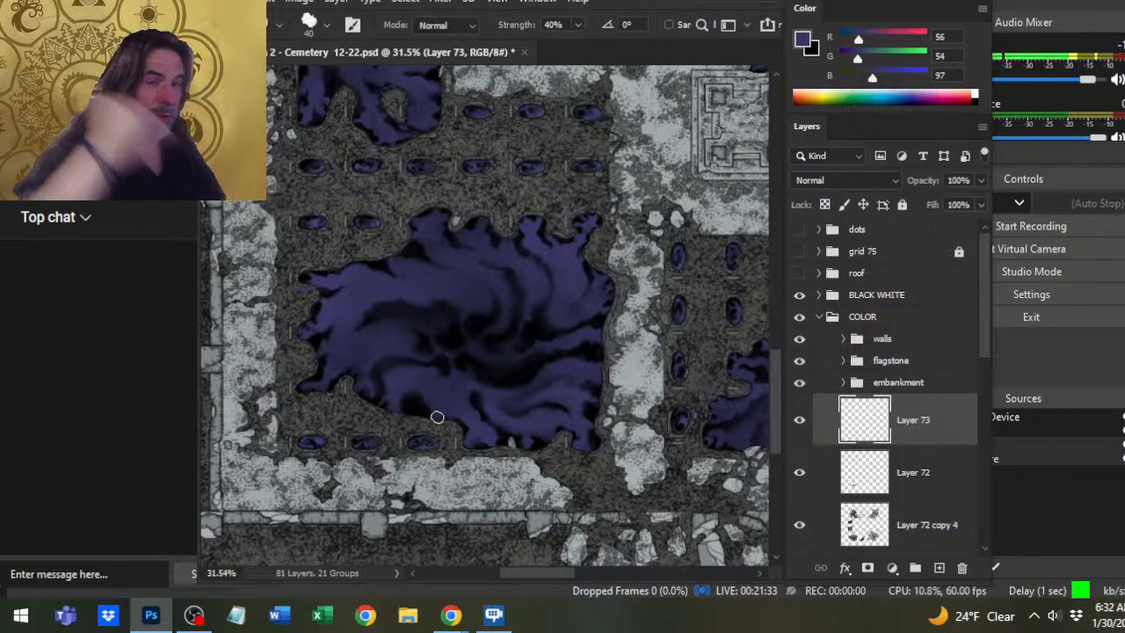
Paint purple strokes over the dark streaks southwest of the pool's center and smudge them into the swirl.
key("b")
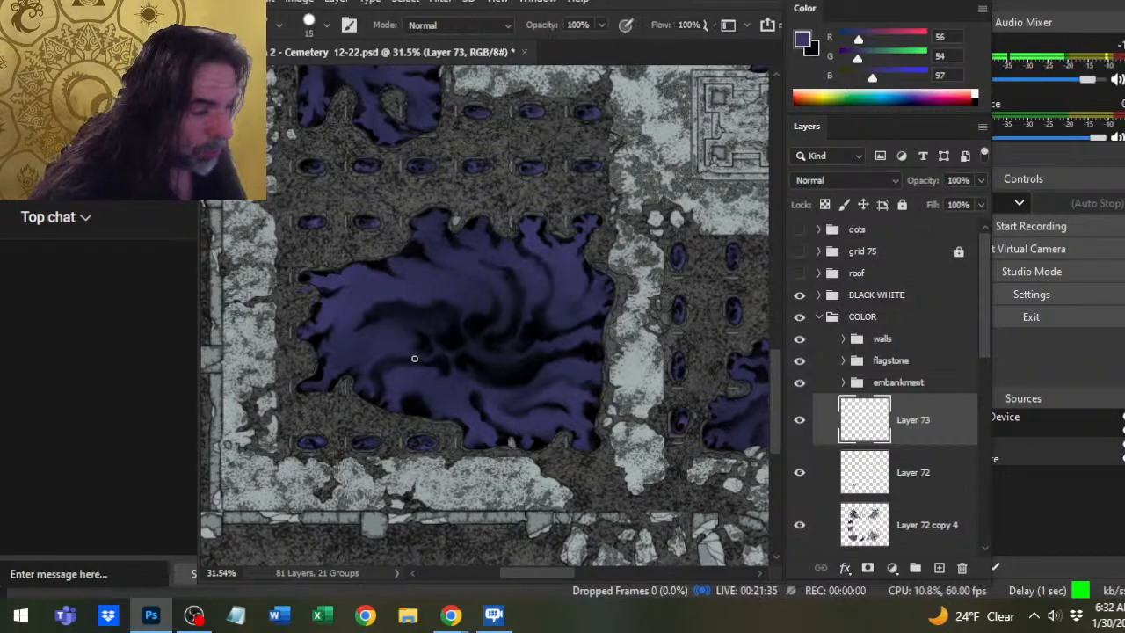
key("r")
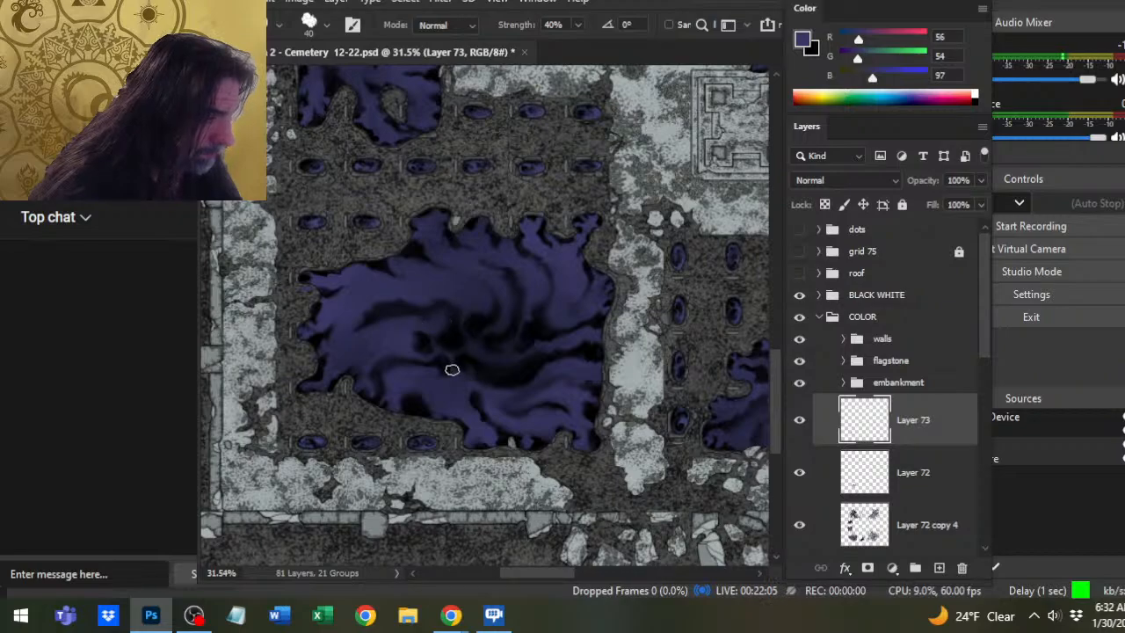
key("b")
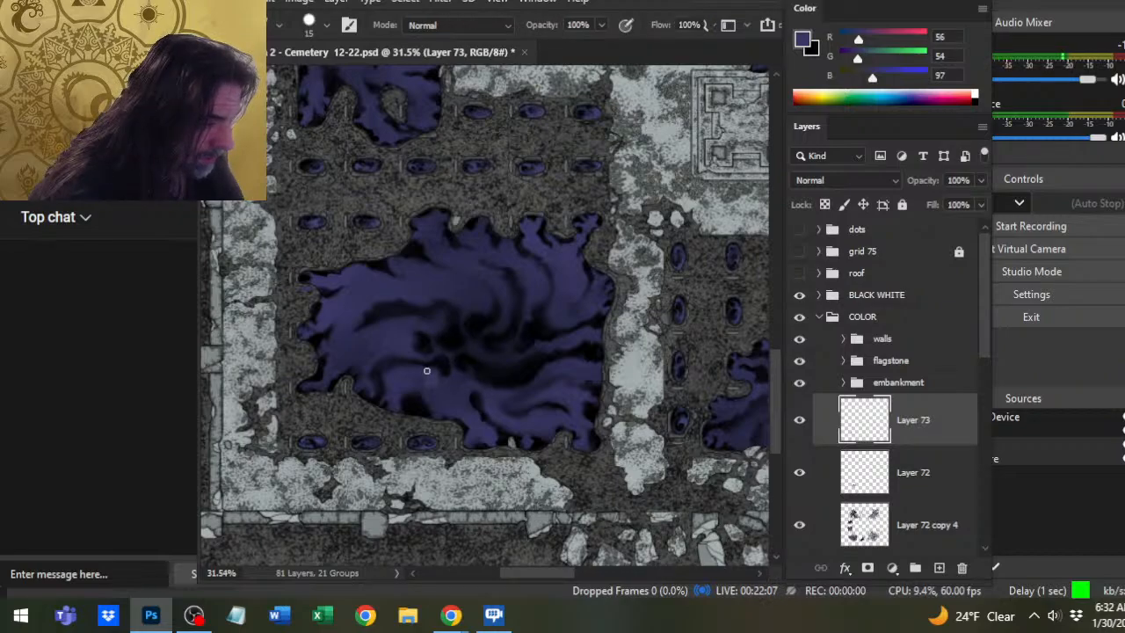
key("r")
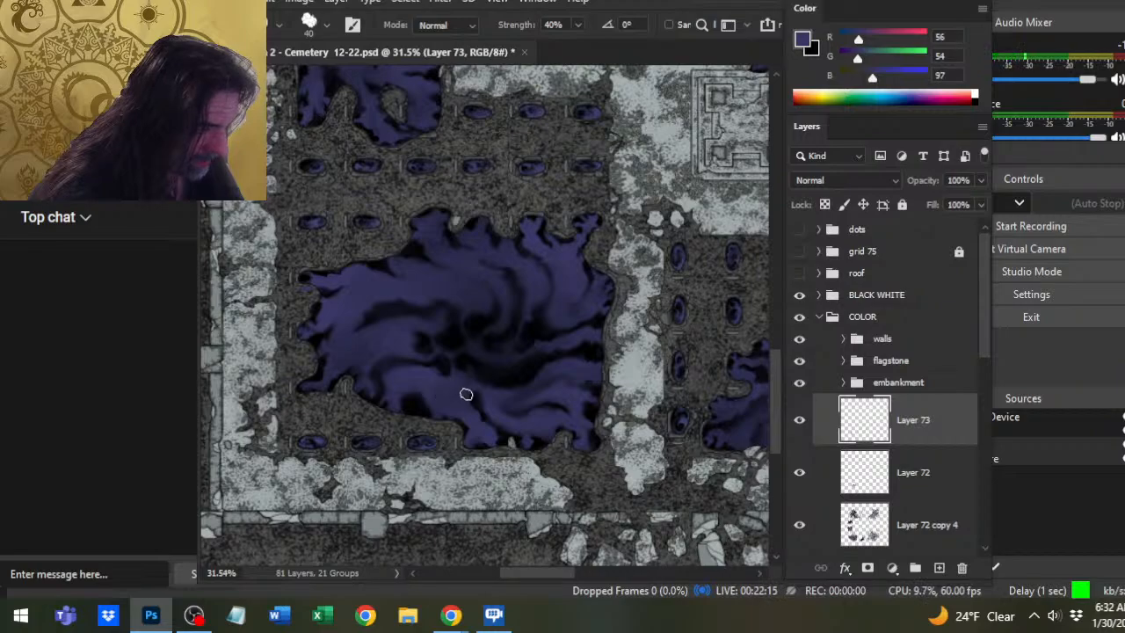
Paint curved purple streaks through the swirl's dark center and blend them, reducing the smudge brush to 35 px.
key("b")
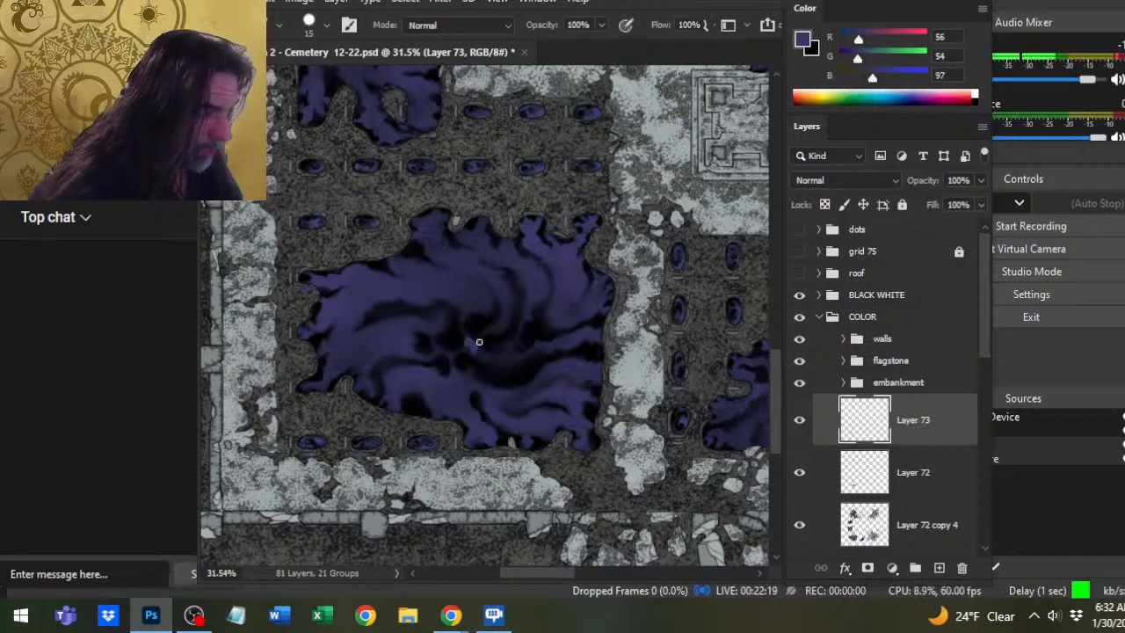
key("r")
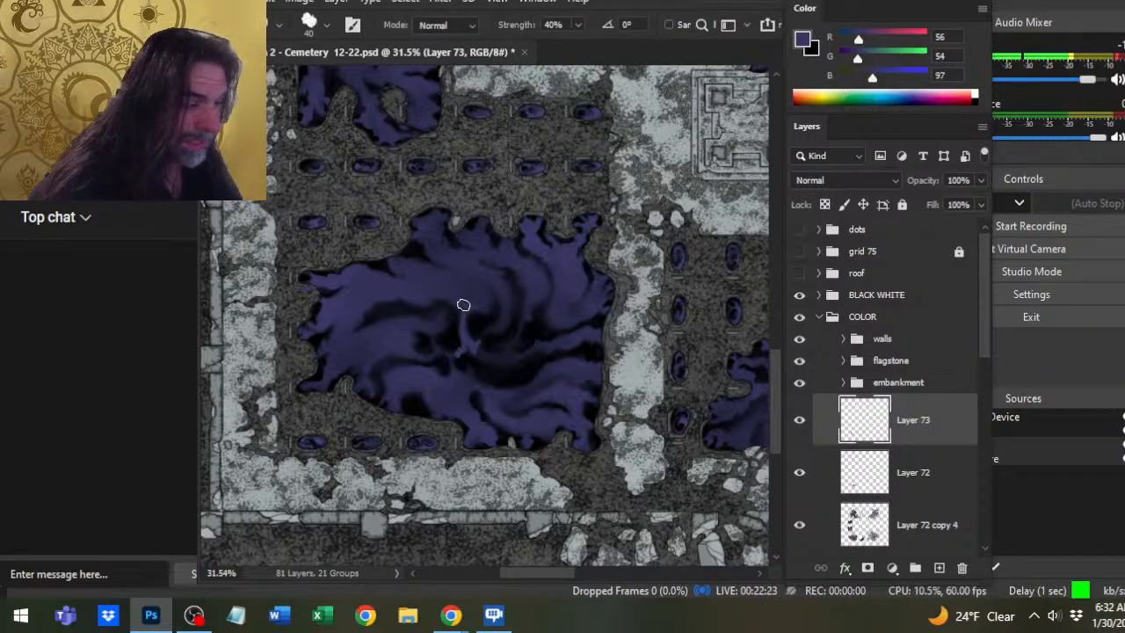
key("b")
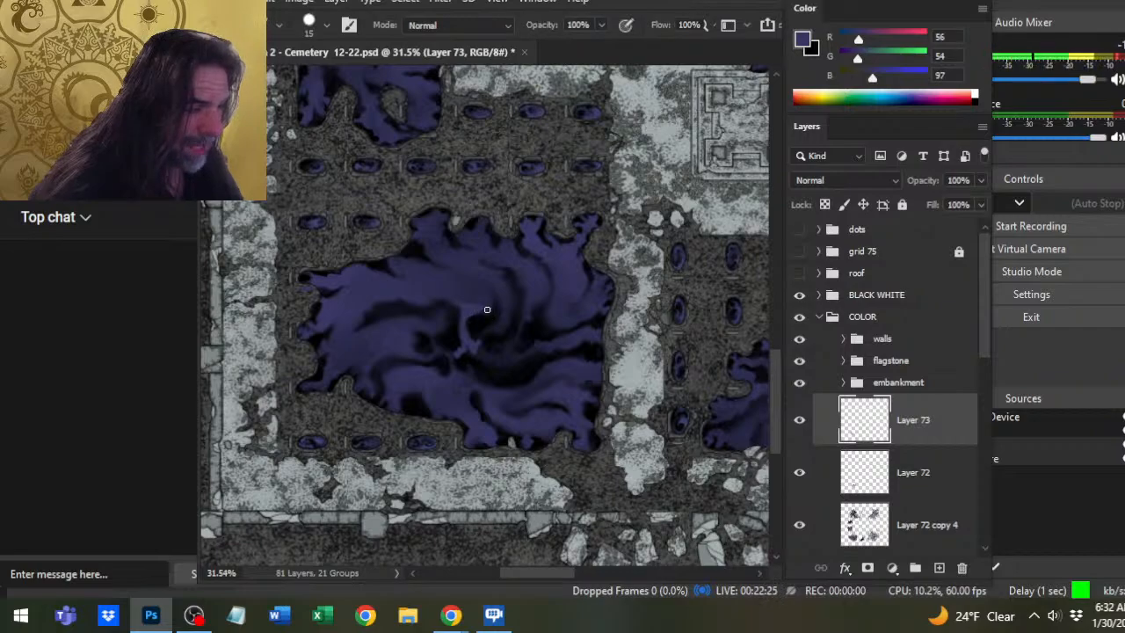
key("r")
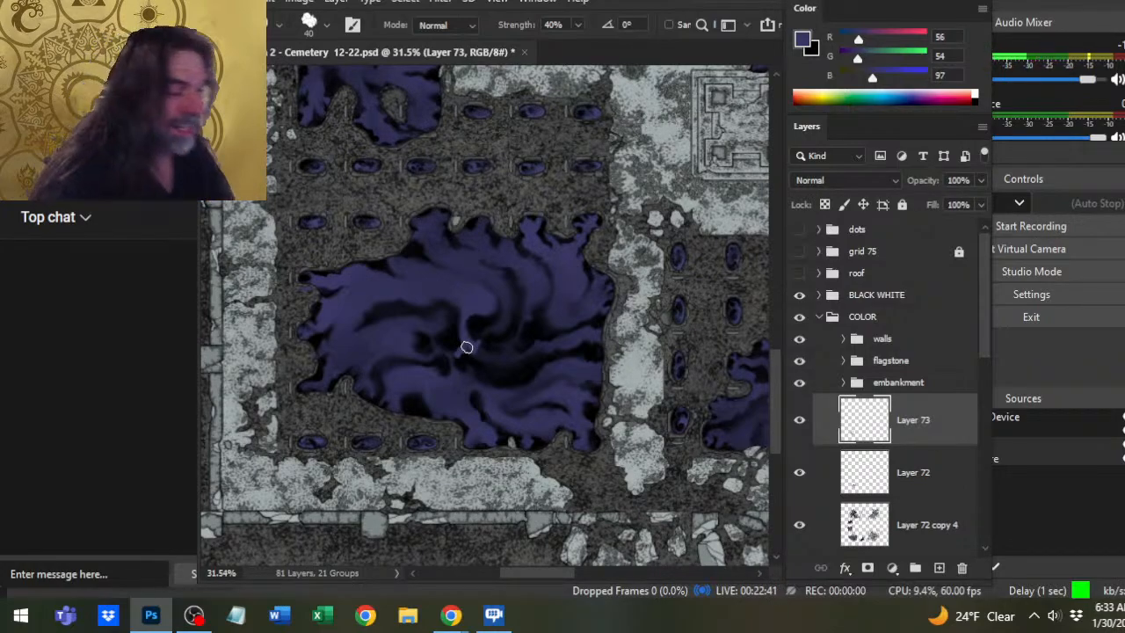
key("bracketleft")
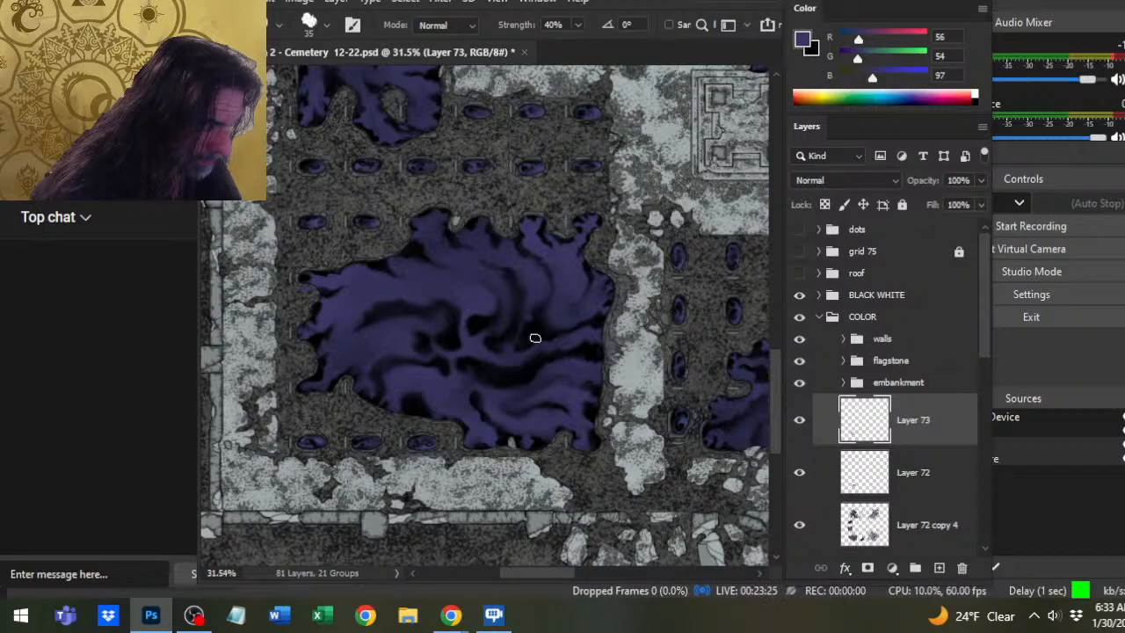
Add curved purple streaks through the dark areas east and northeast of the swirl's center and smudge them.
key("b")
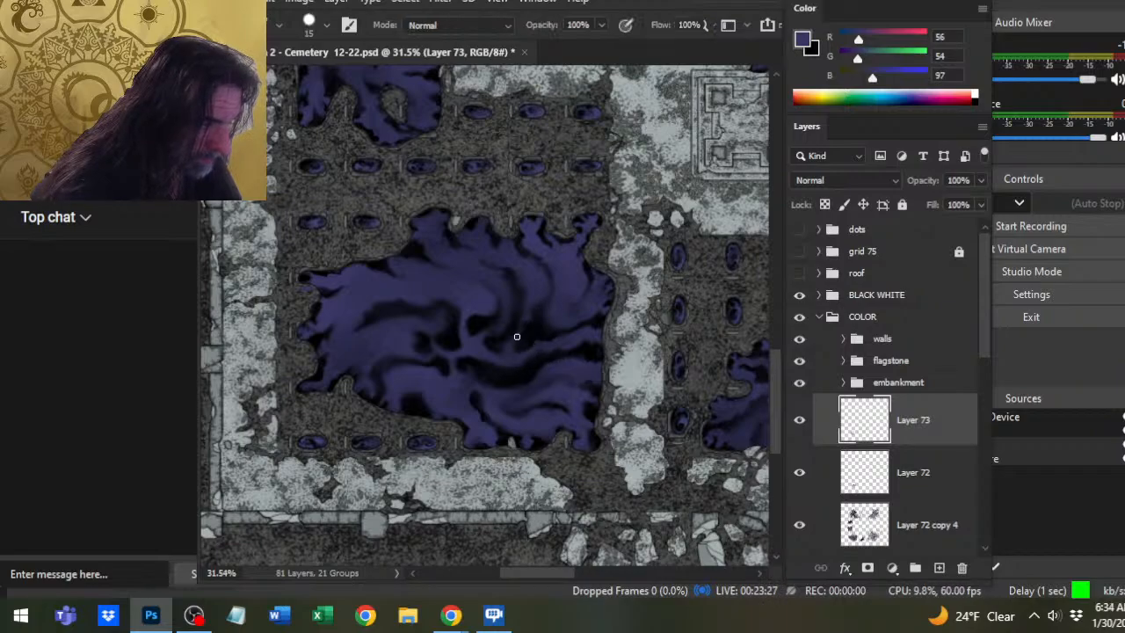
key("r")
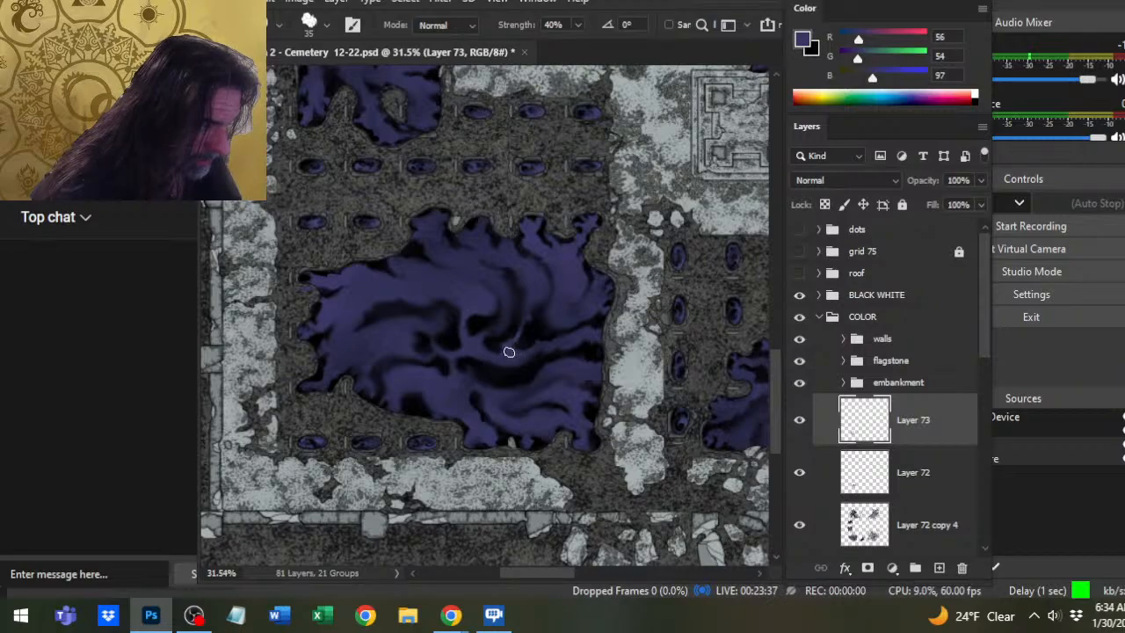
key("b")
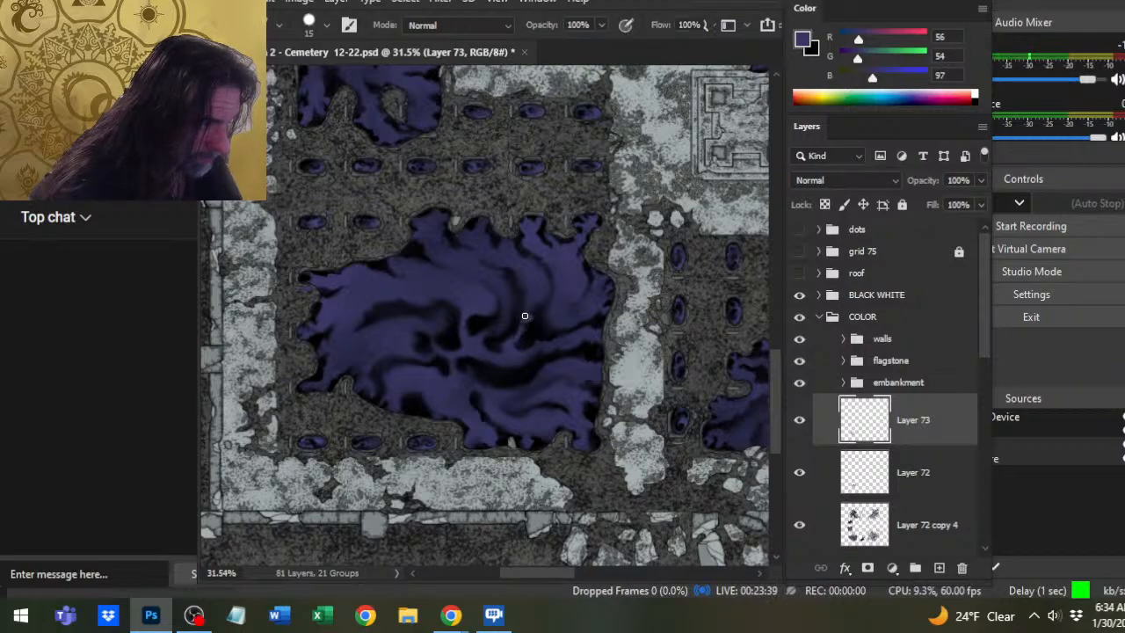
key("r")
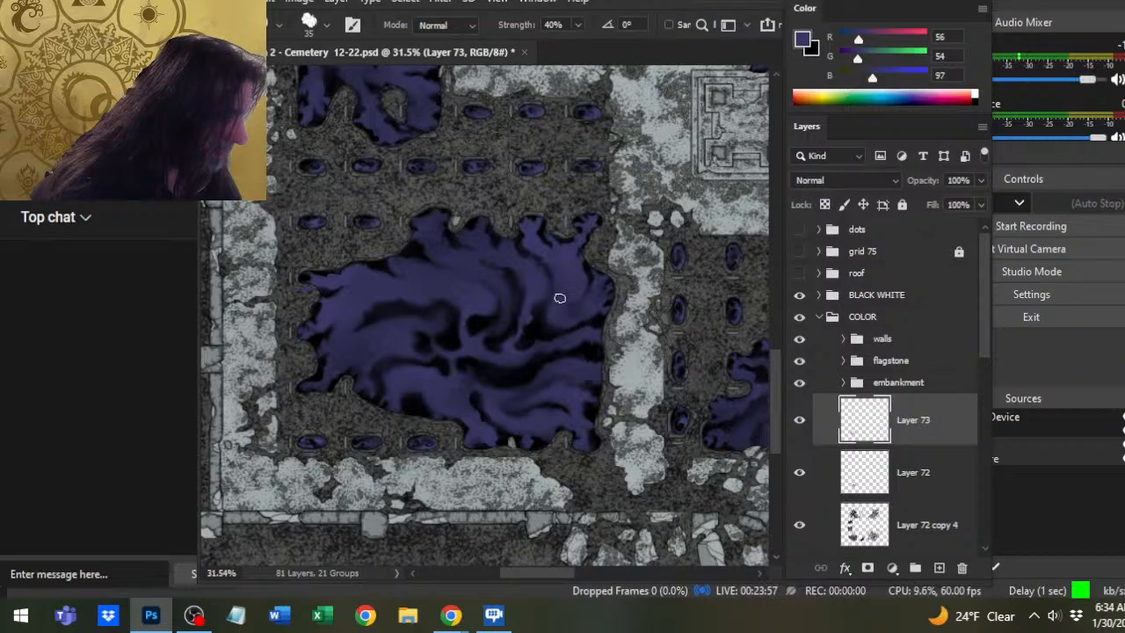
key("b")
key("r")
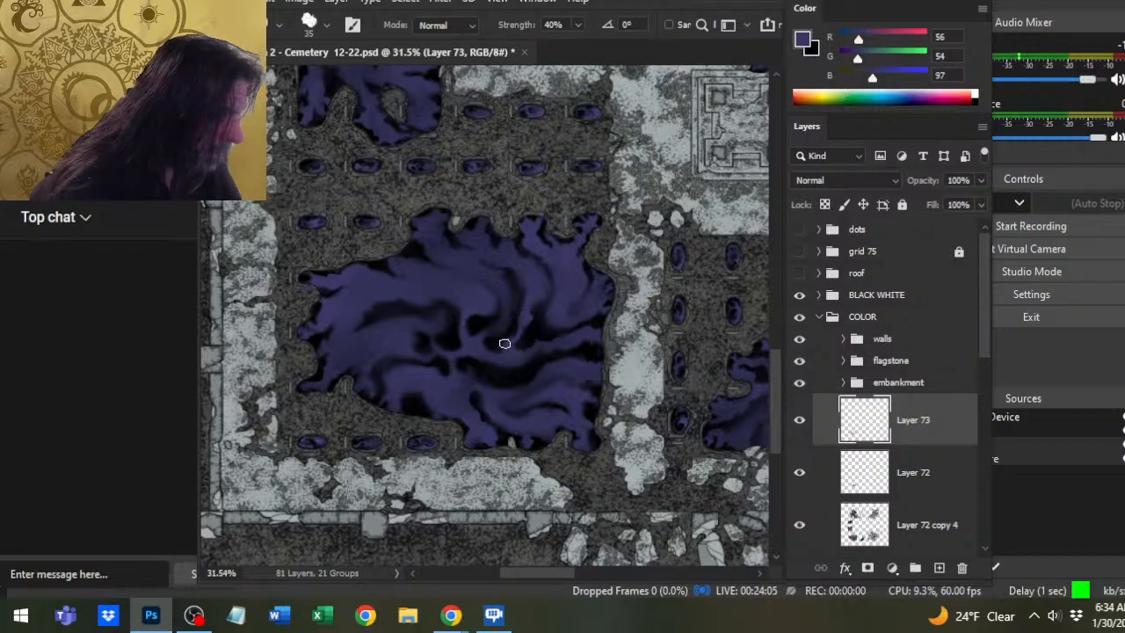
key("b")
key("r")
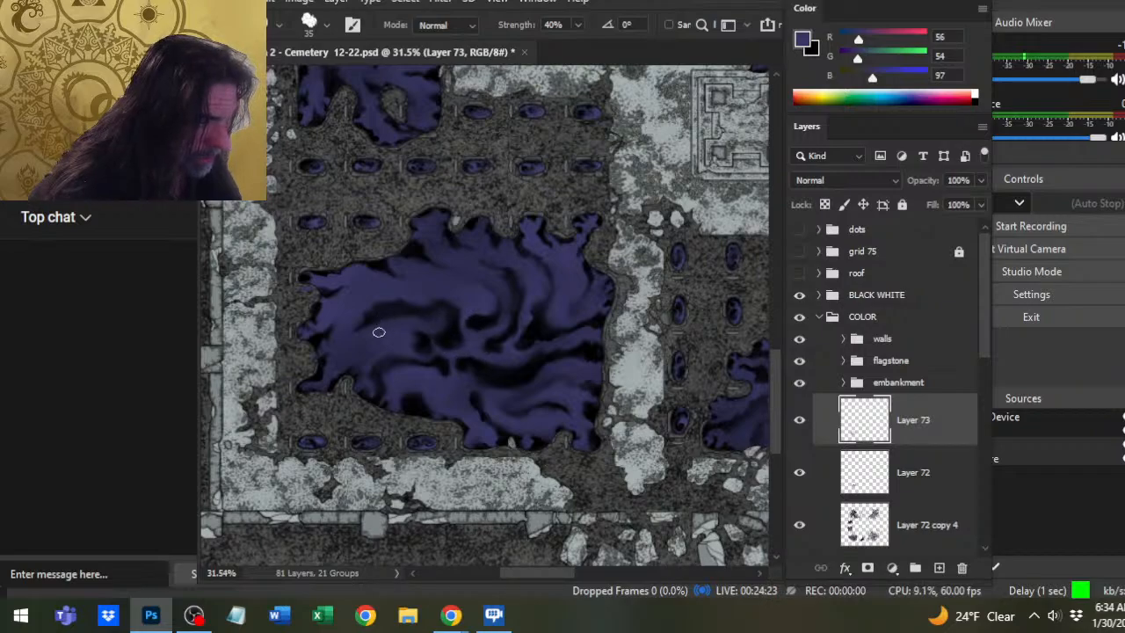
Lighten the area west of the swirl's center with purple strokes and smudge them along the dark streaks.
key("b")
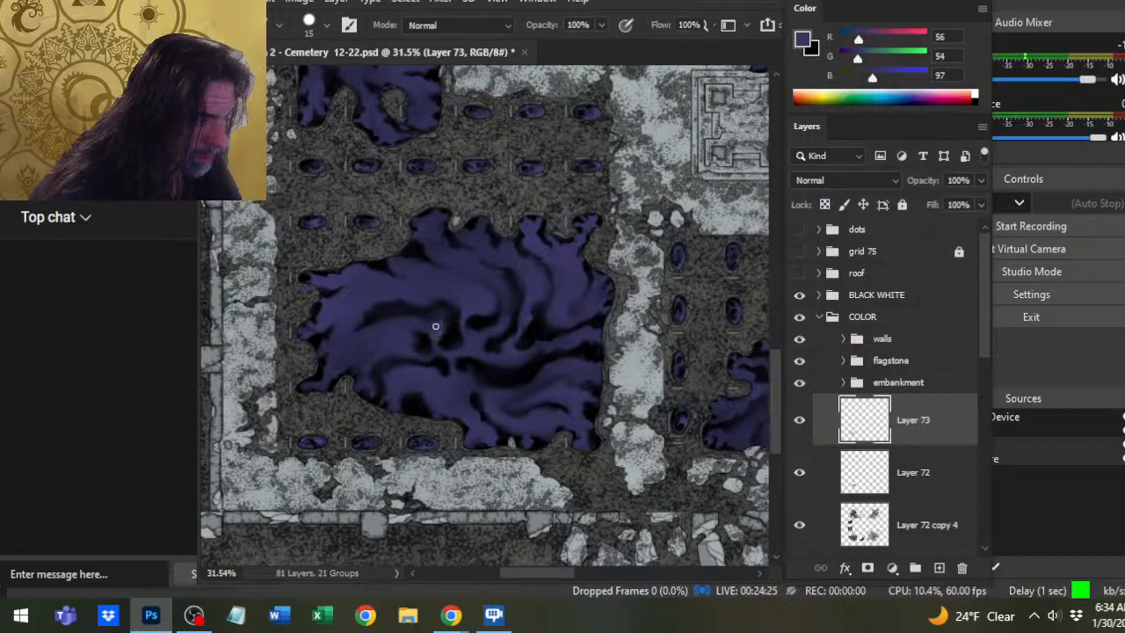
key("r")
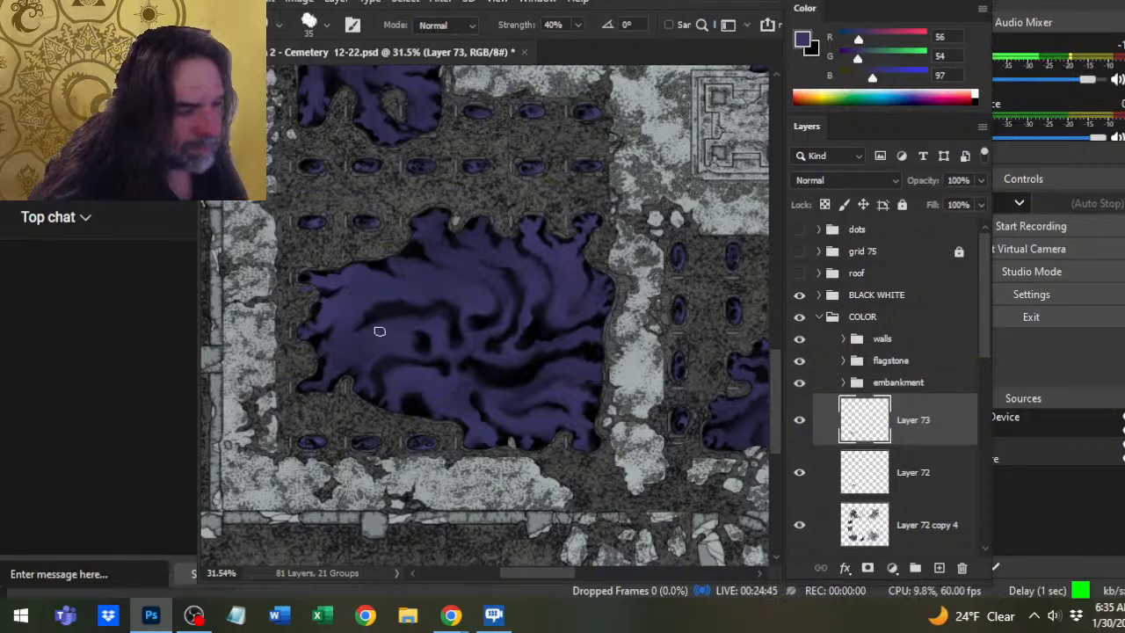
key("b")
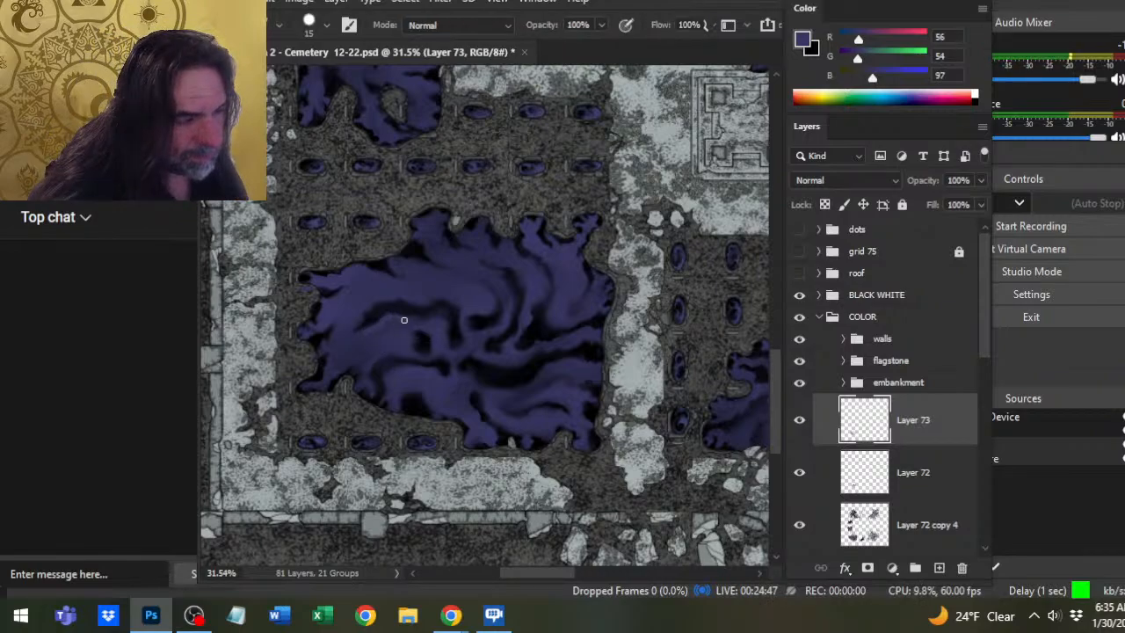
key("r")
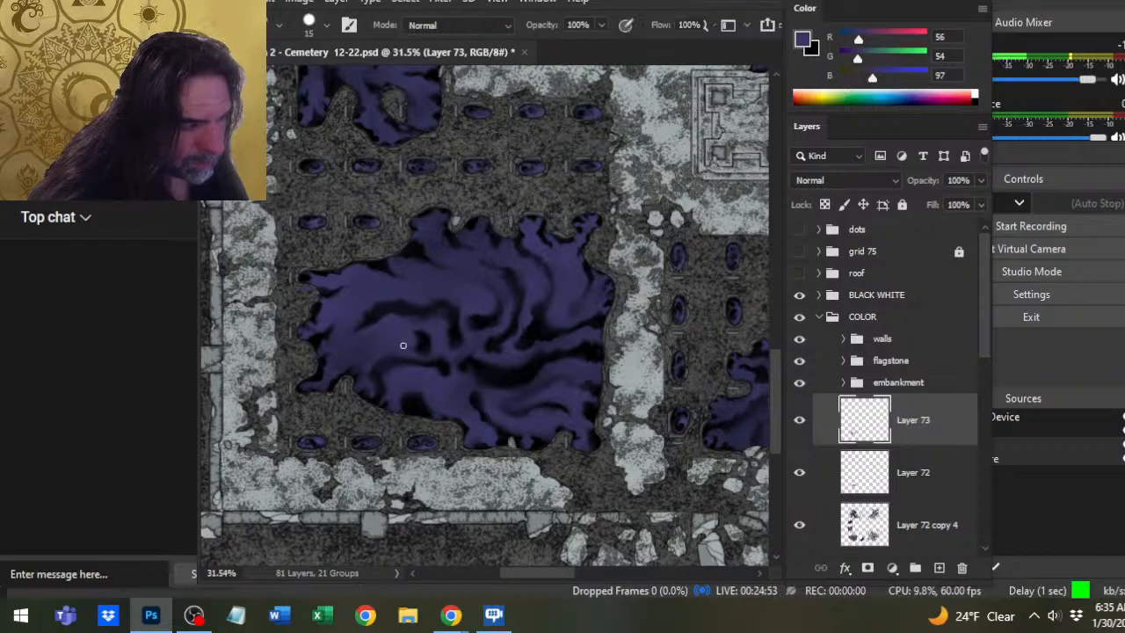
key("b")
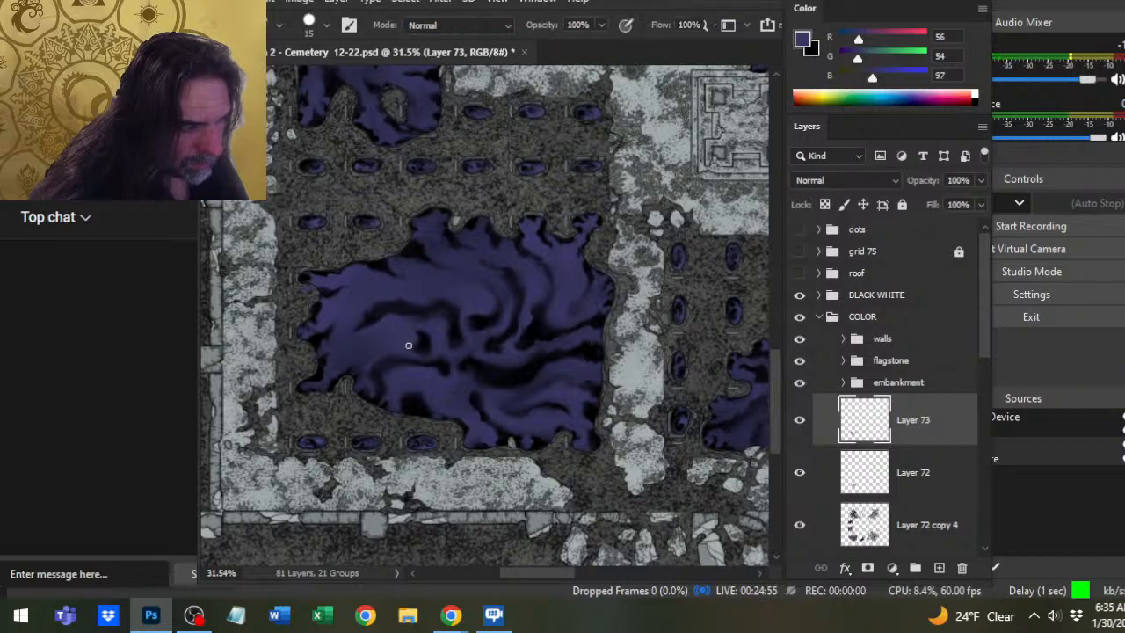
key("r")
Switch to the near-black color (RGB 1, 2, 3) and darken and smudge the streak west-southwest of the swirl's center.
key("b")
key("x")
left_click_drag(381, 357, 379, 358)
key("r")
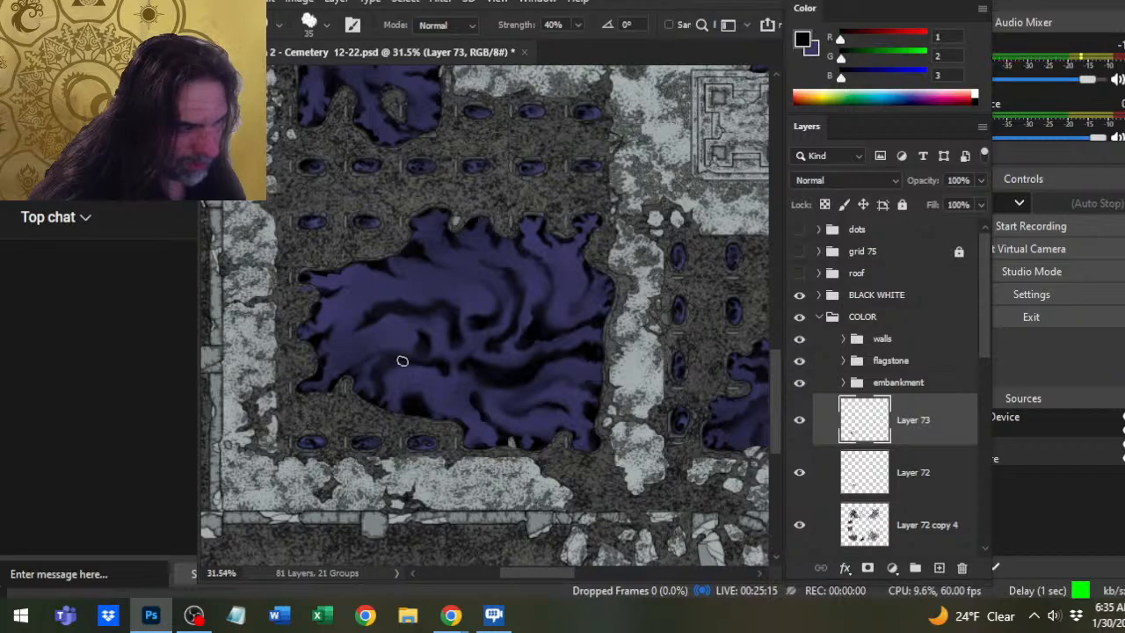
key("b")
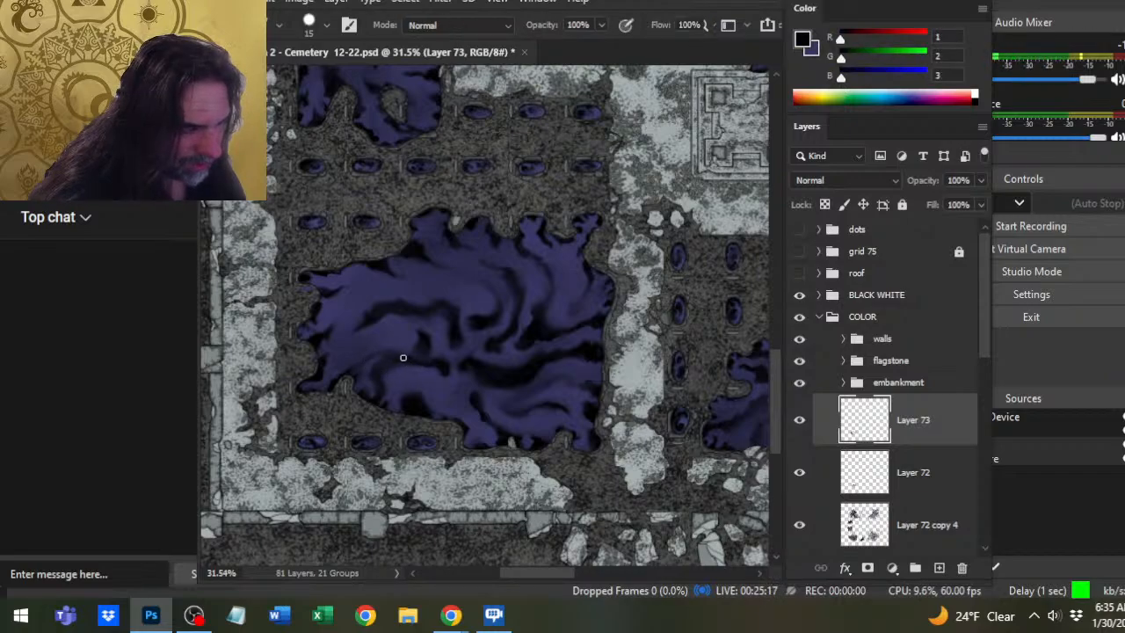
key("r")
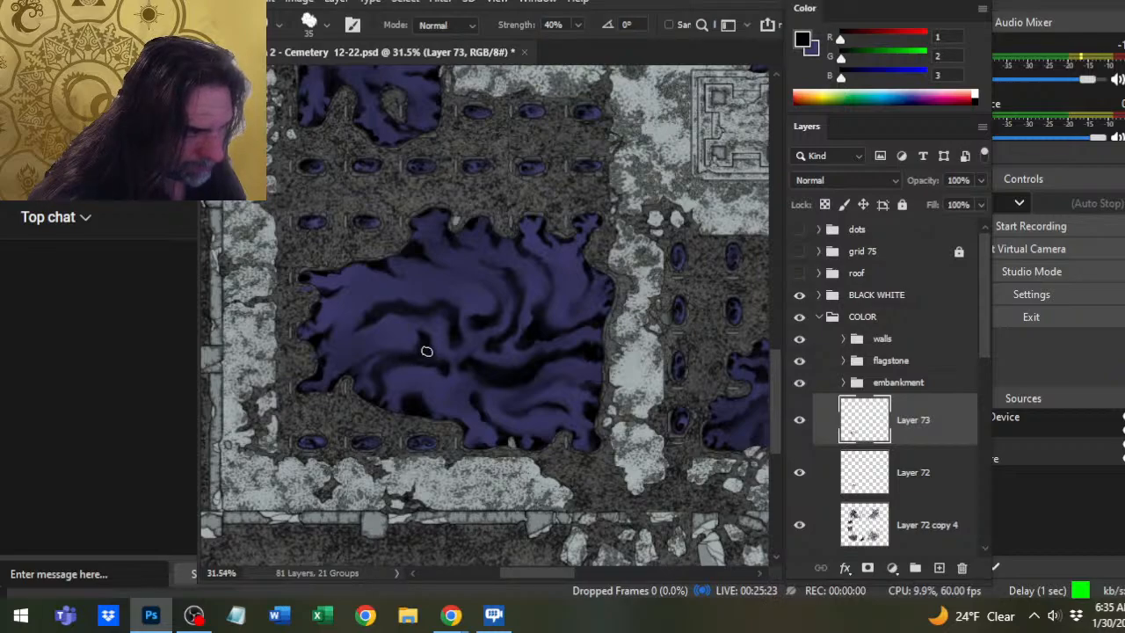
key("b")
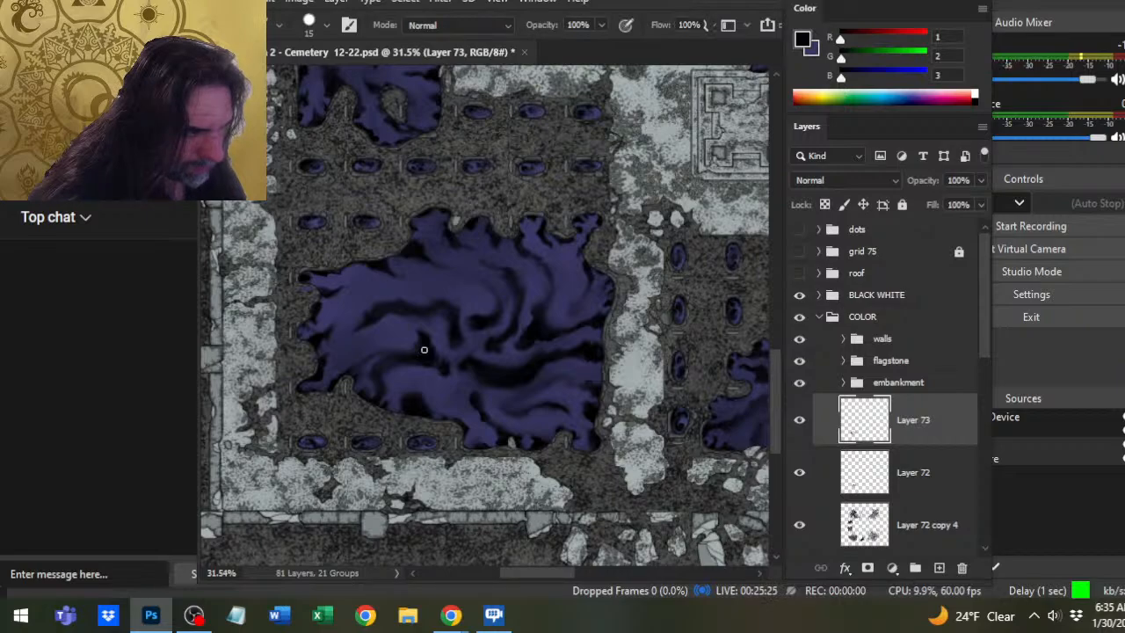
key("r")
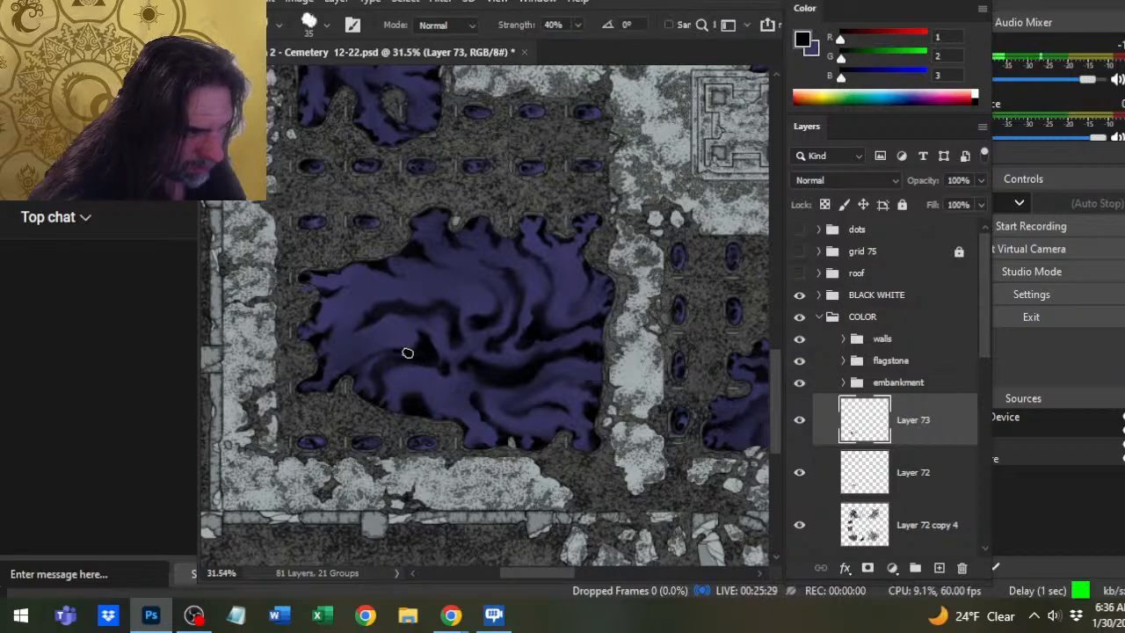
Paint purple strokes (RGB 56, 54, 97) through the dark patches at the swirl's center and smudge them into its arms.
key("b")
left_click(460, 359, "alt")
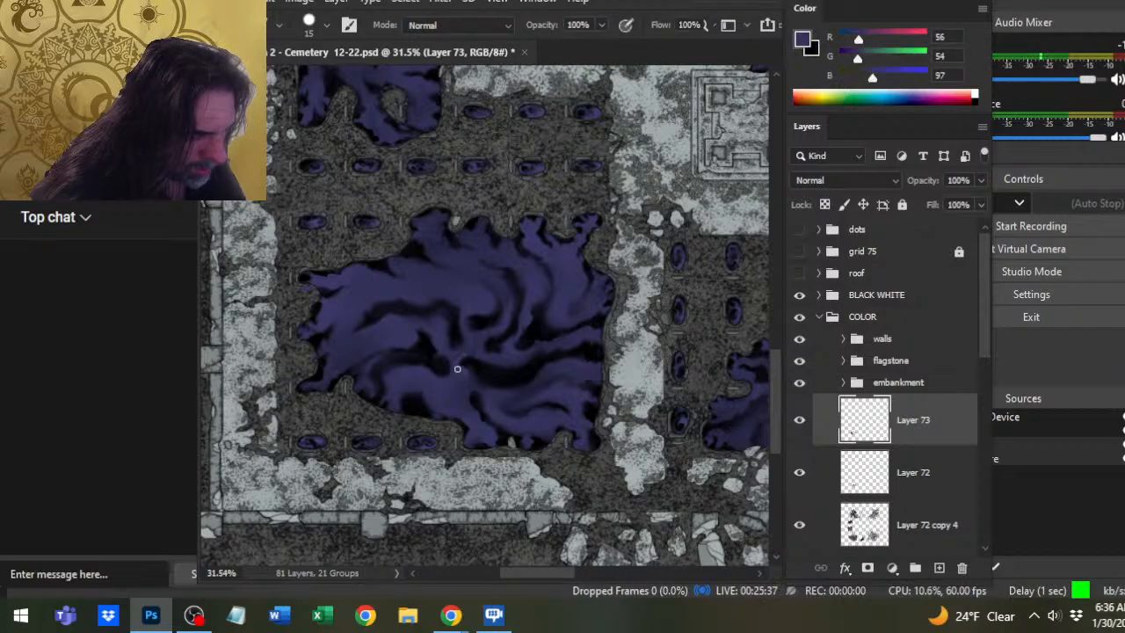
key("r")
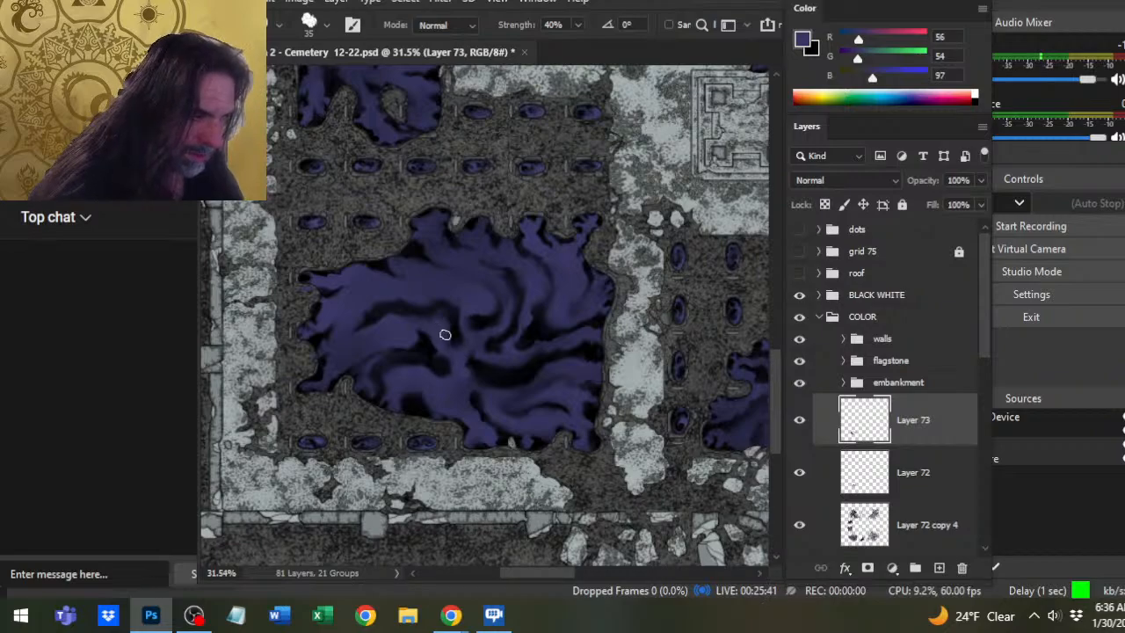
key("b")
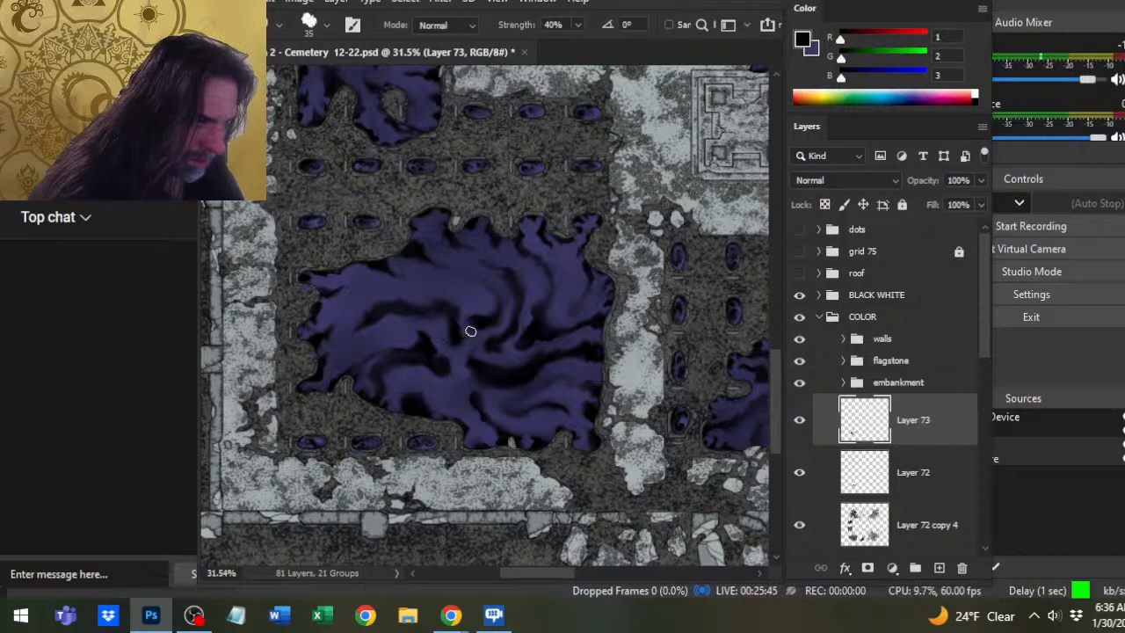
left_click(472, 338, "alt")
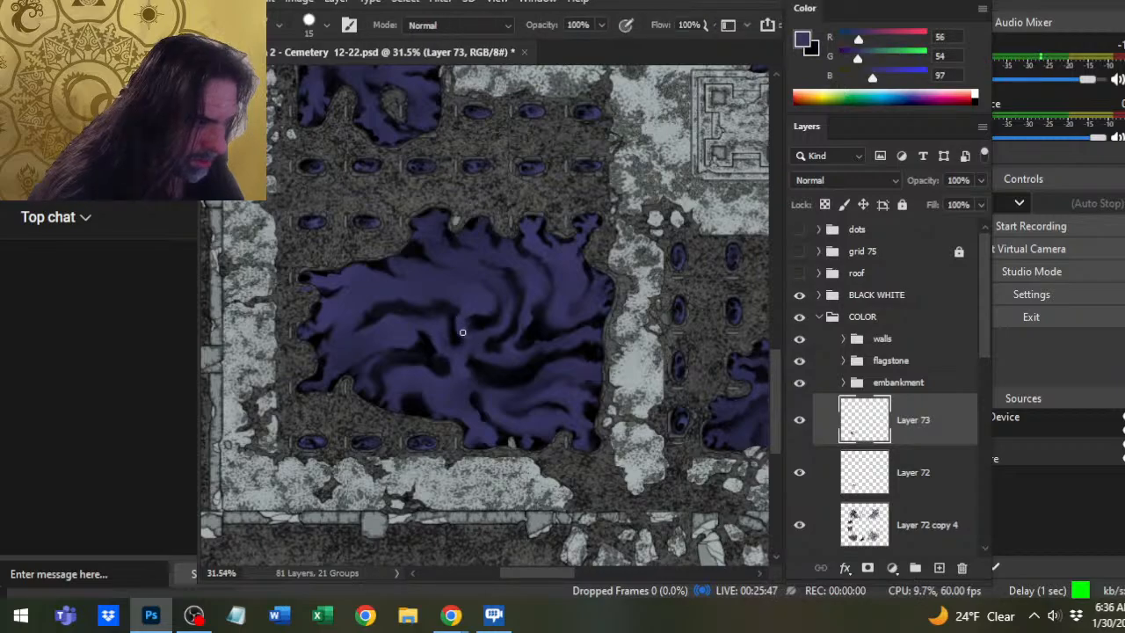
key("r")
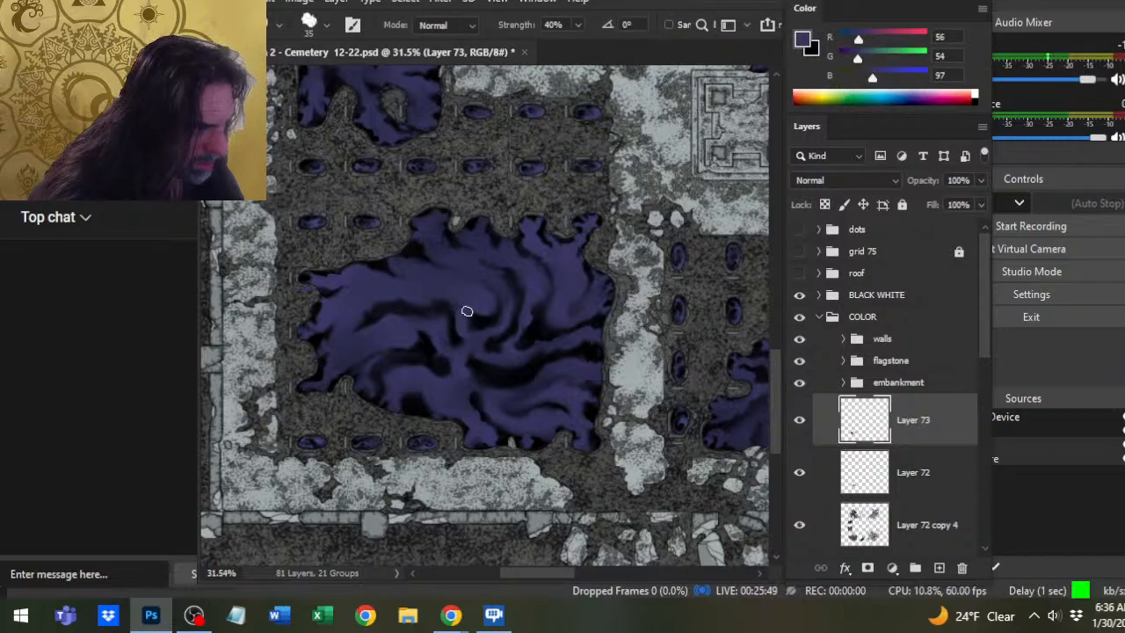
Add purple strokes just north and northwest of the swirl's center and smudge them along the curve.
key("b")
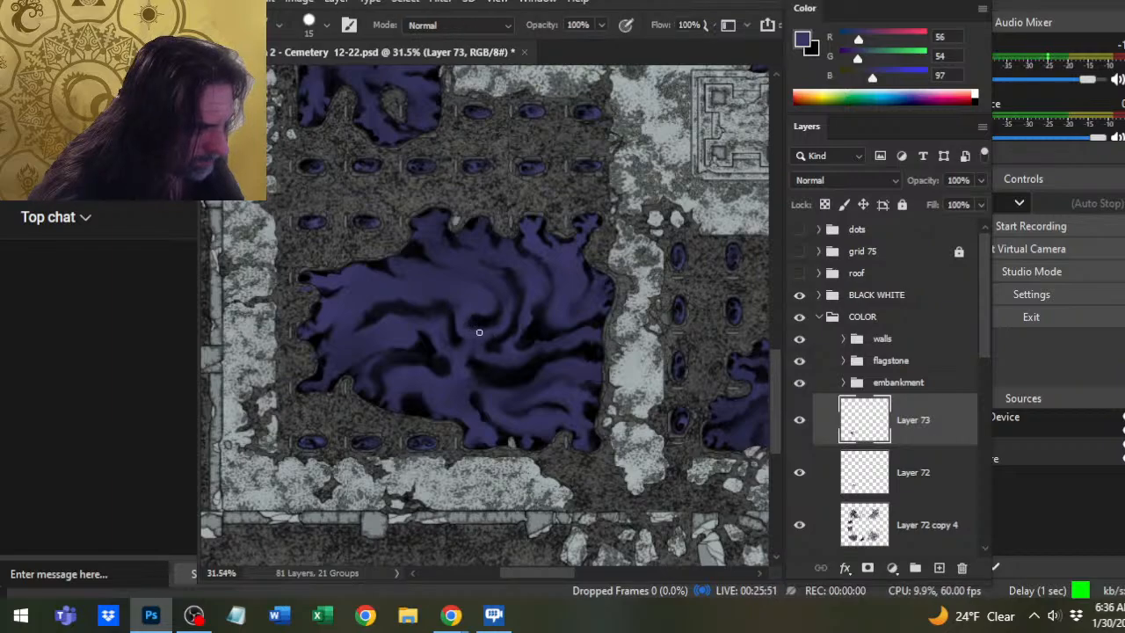
key("r")
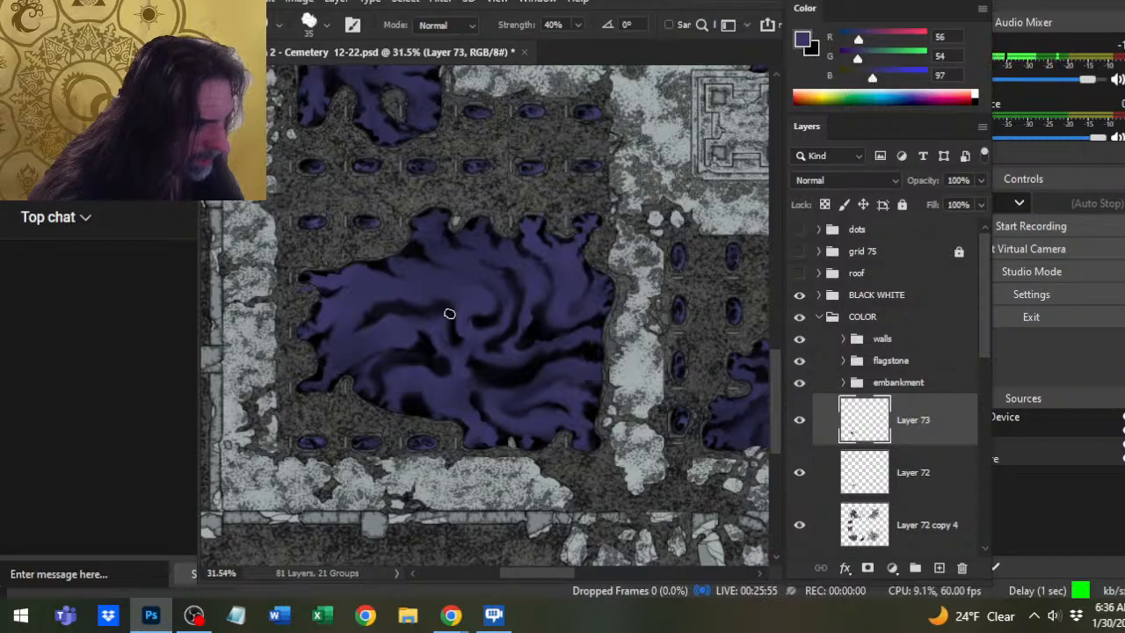
key("b")
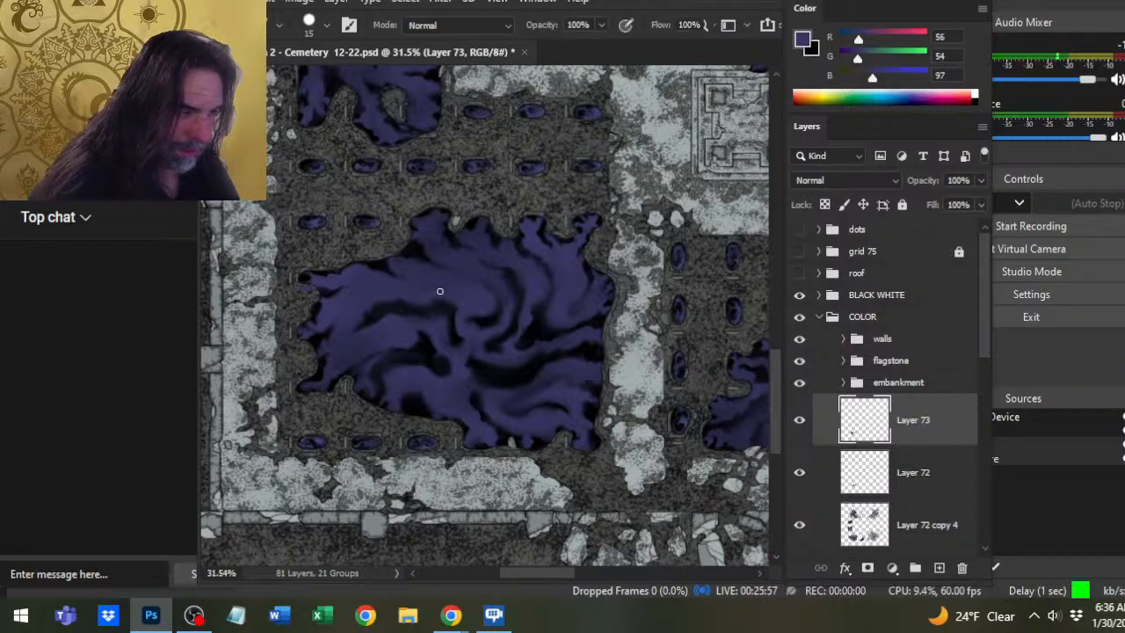
key("r")
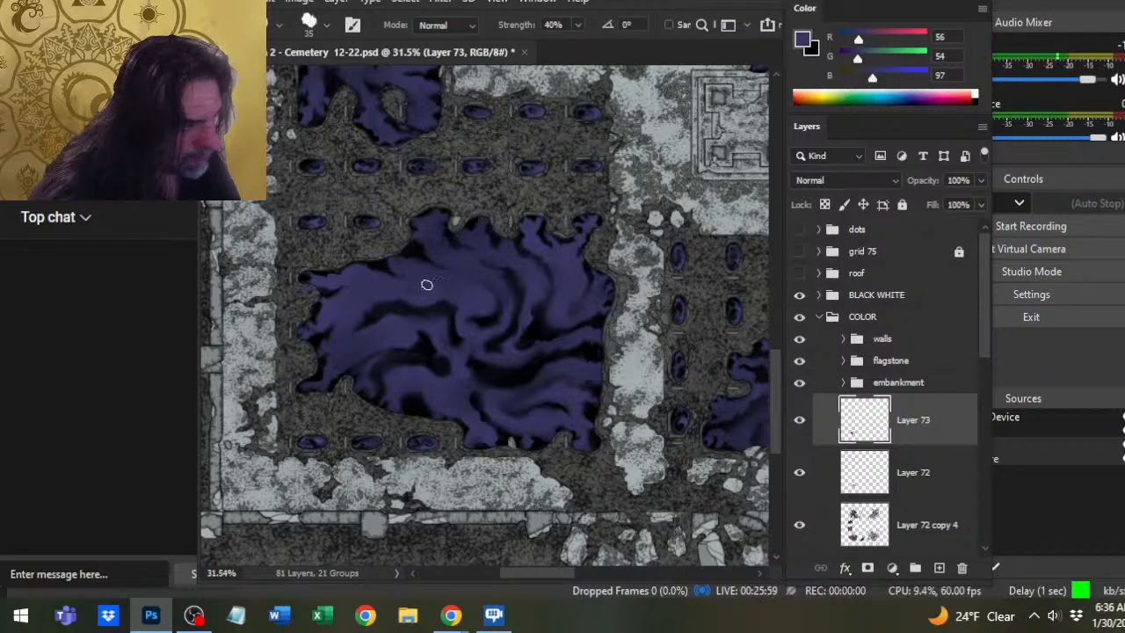
Paint a near-black streak (RGB 1, 2, 3) northwest of the swirl's center, trim it with purple and smudge it.
key("x")
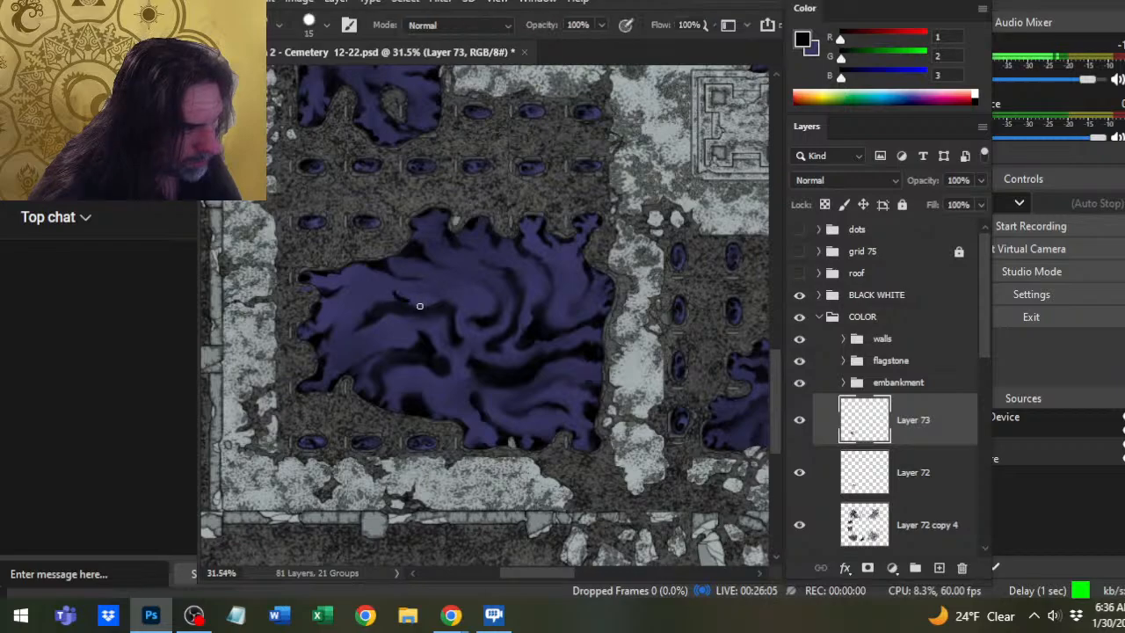
key("b")
left_click(376, 300, "alt")
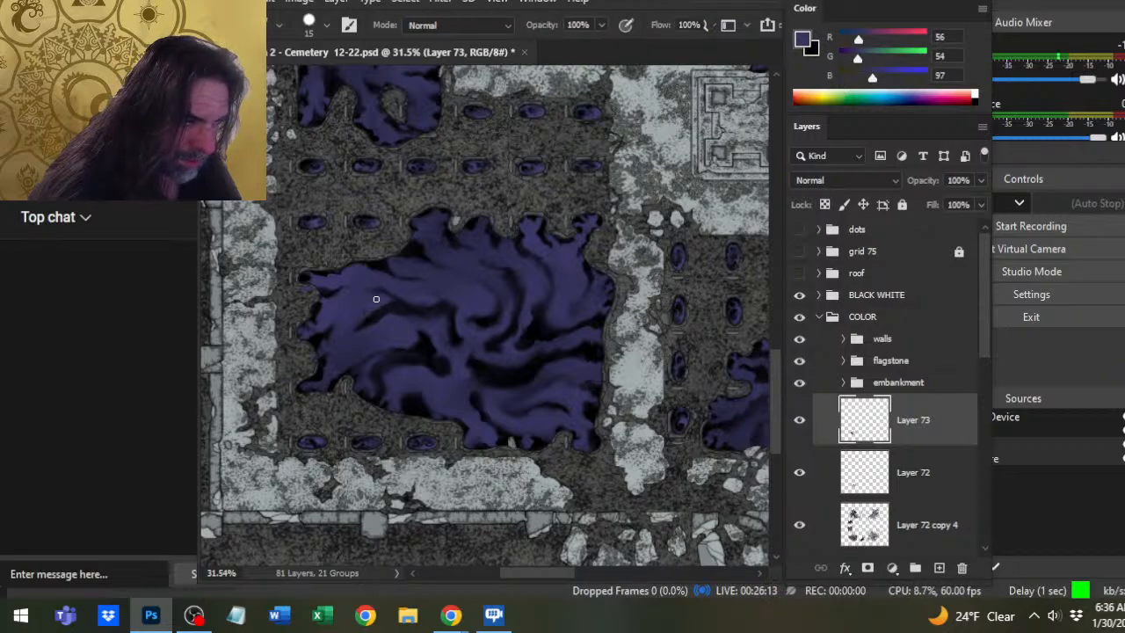
key("r")
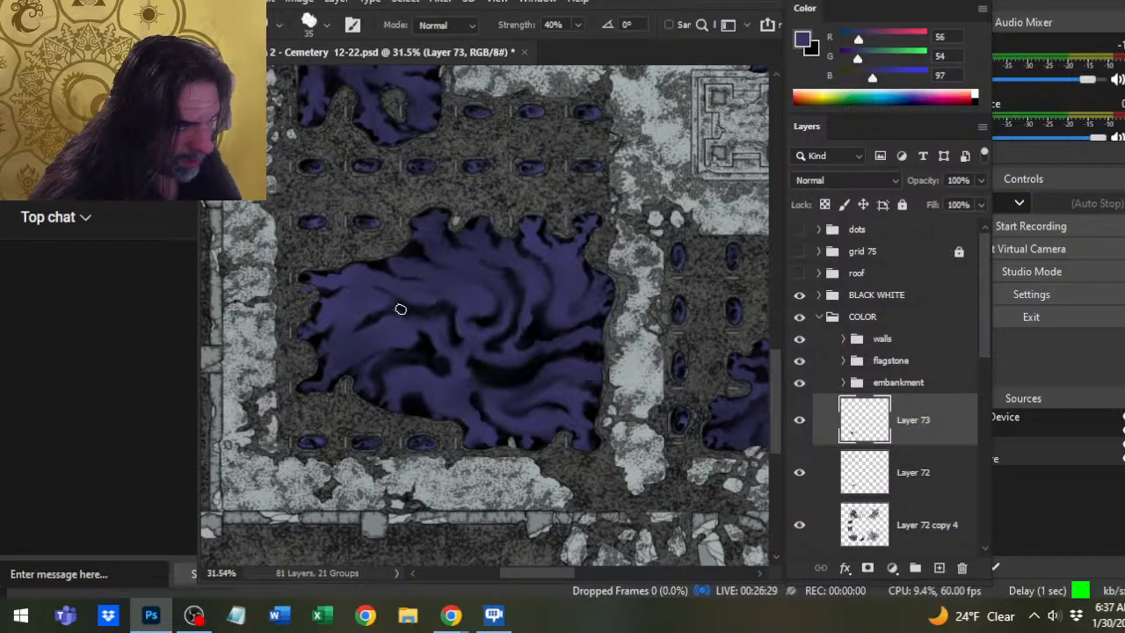
Darken the curved streaks west of the swirl's center with near-black strokes and smudge them inward.
left_click(400, 306, "alt")
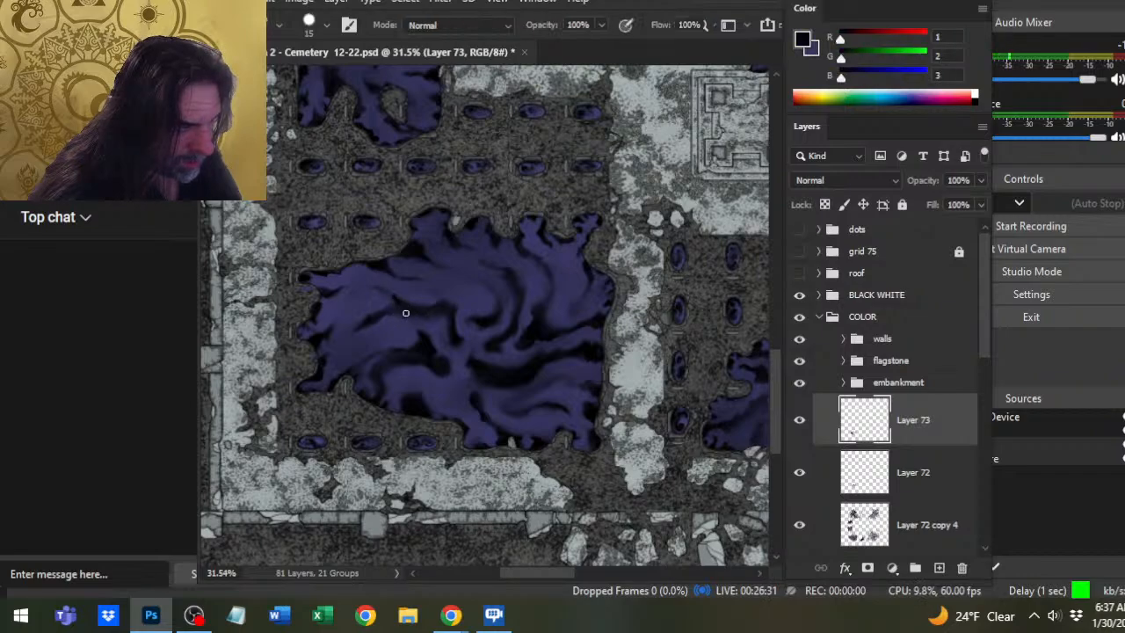
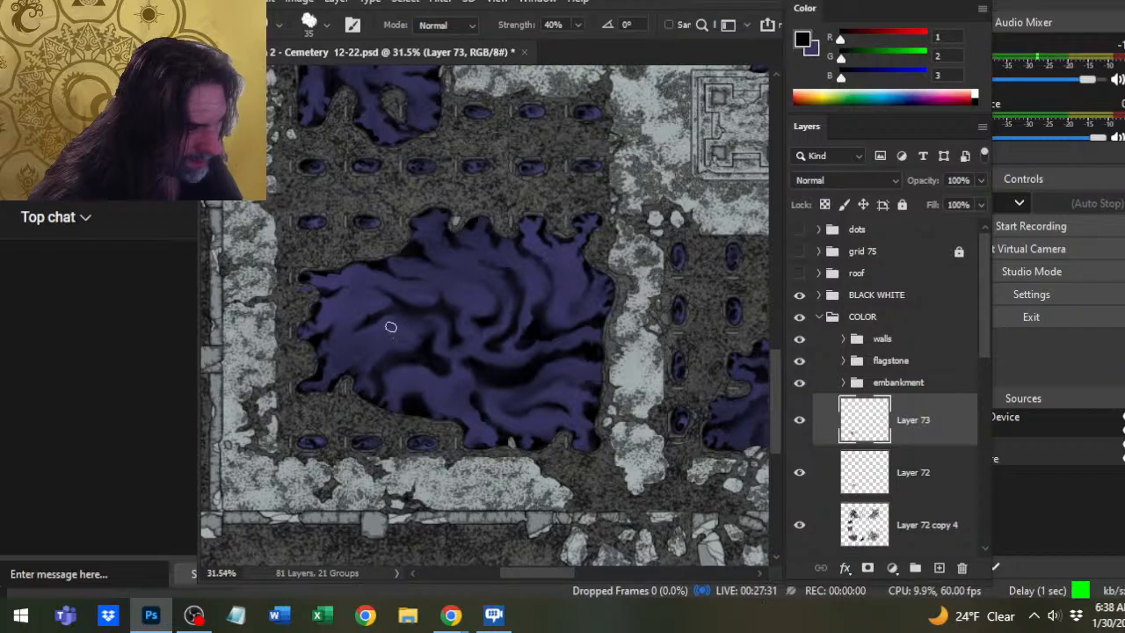
key("b")
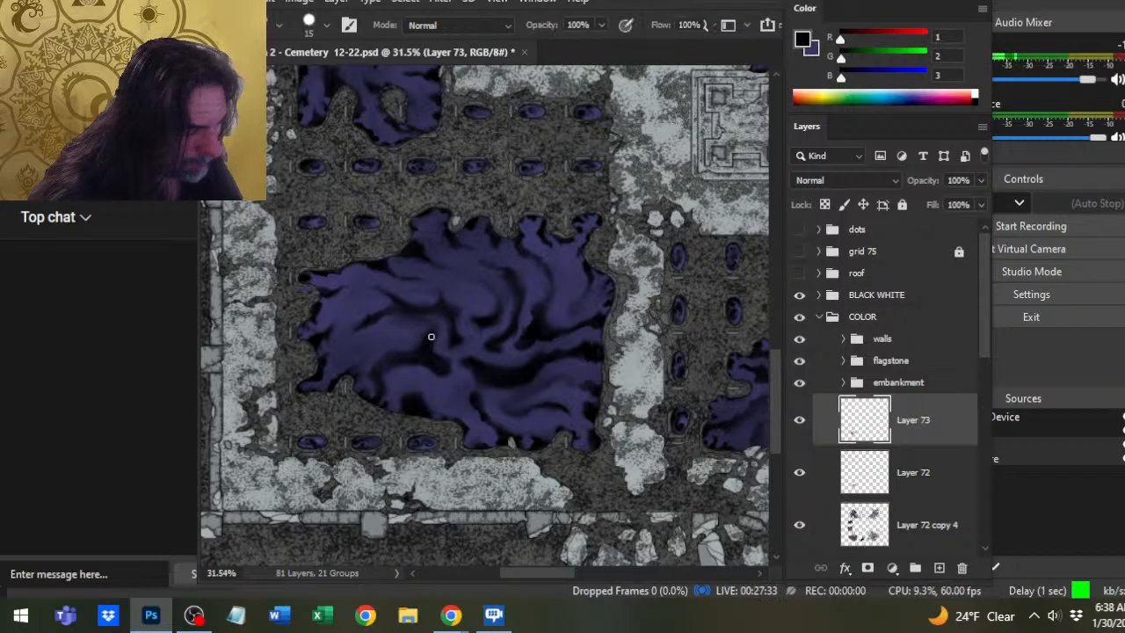
key("r")
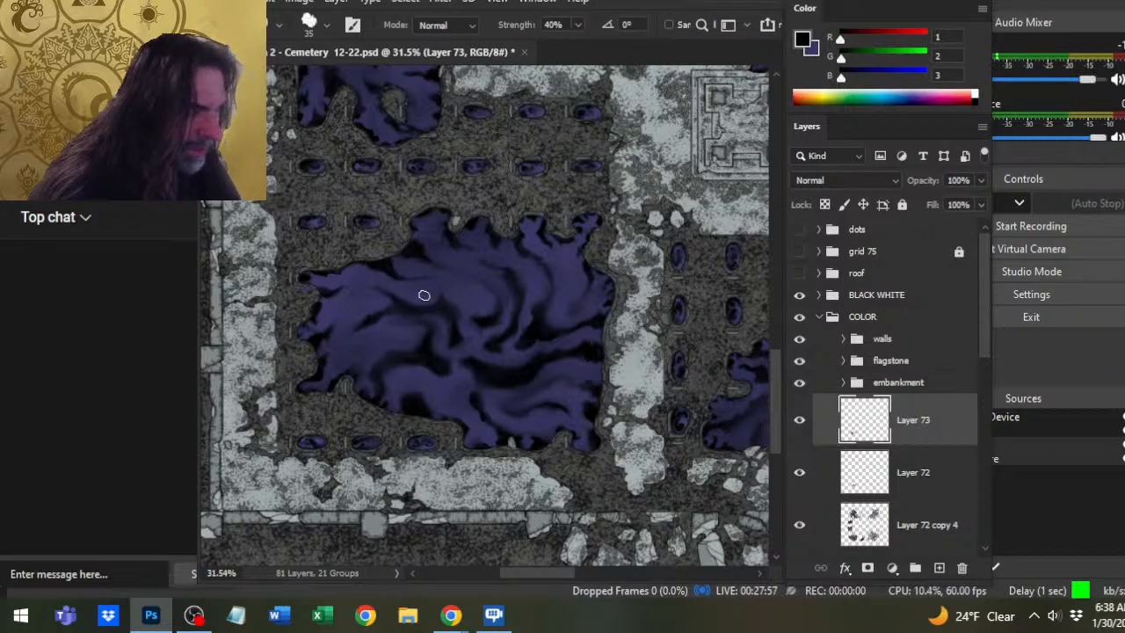
Paint purple strokes over the dark area south and southeast of the swirl's center and smudge them.
key("z")
left_click(433, 349, "alt")
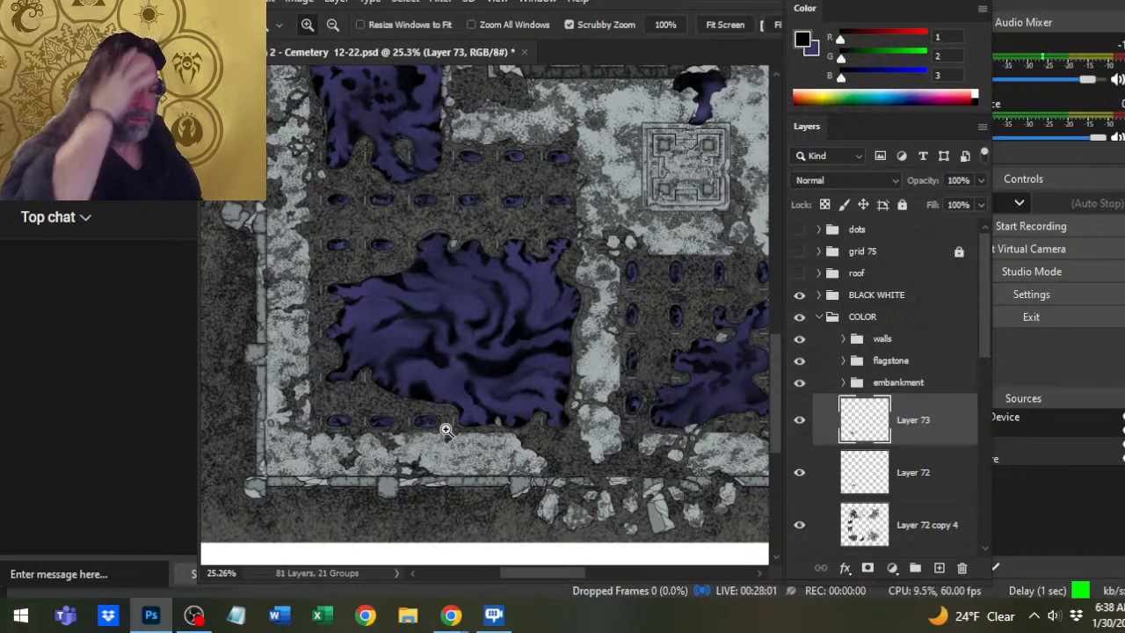
left_click(500, 373)
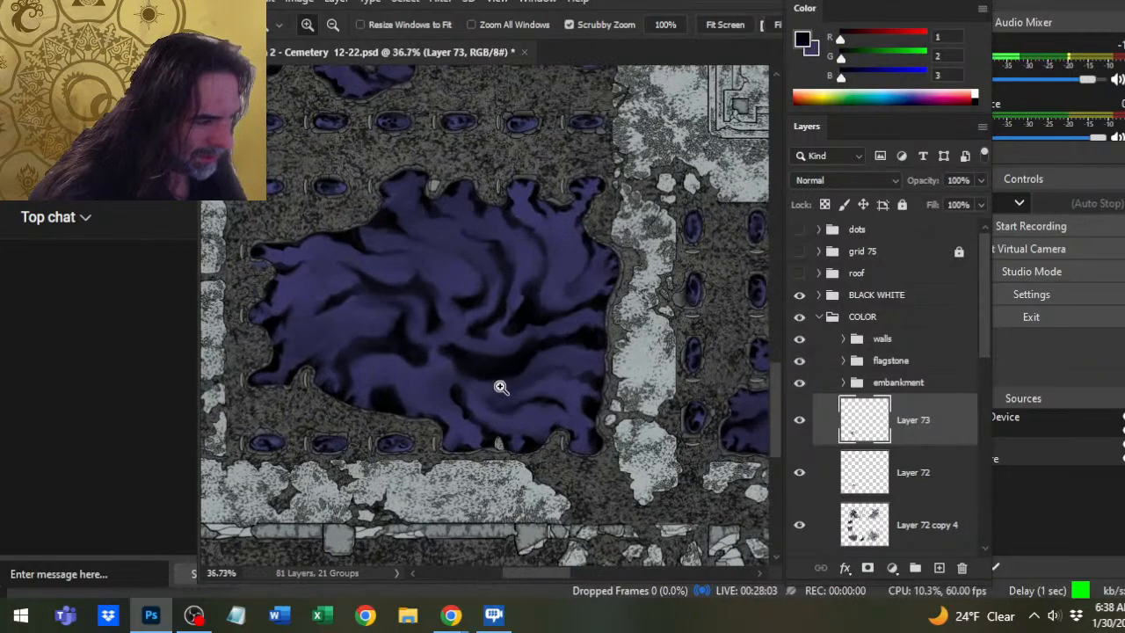
key("b")
left_click(477, 386, "alt")
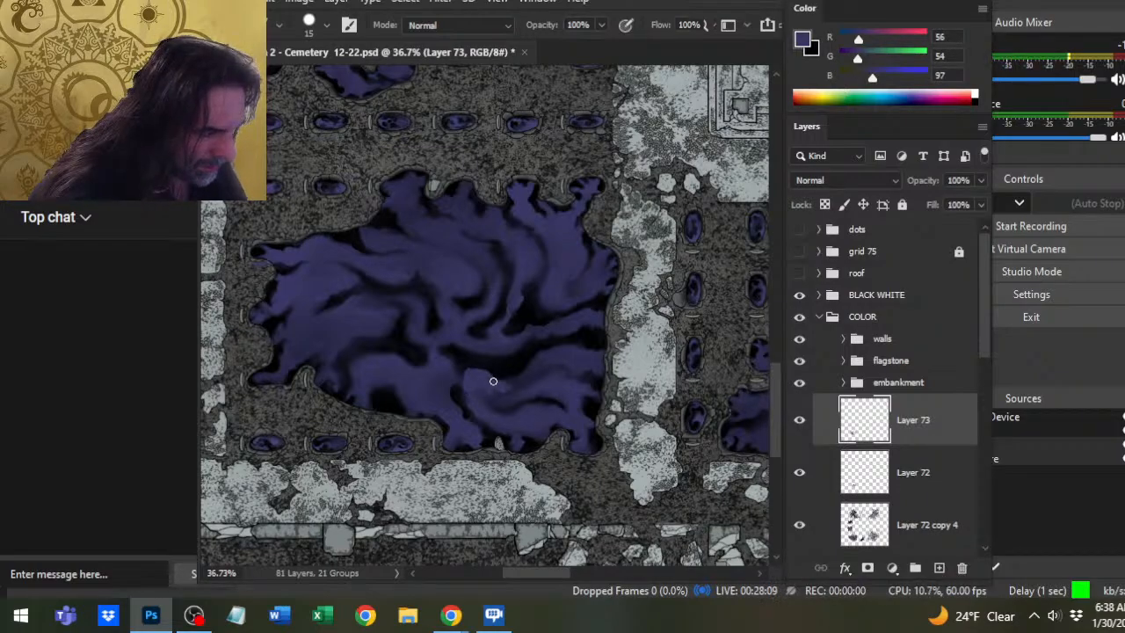
key("r")
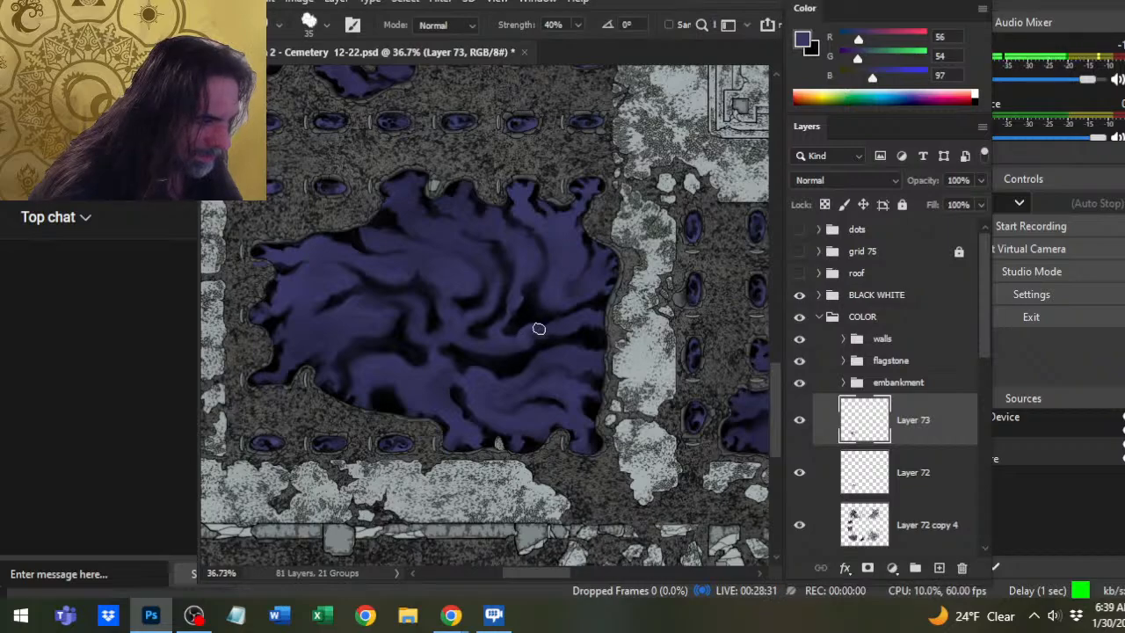
Reshape the dark arms east and northeast of the swirl's center with alternating purple and smudge strokes.
key("b")
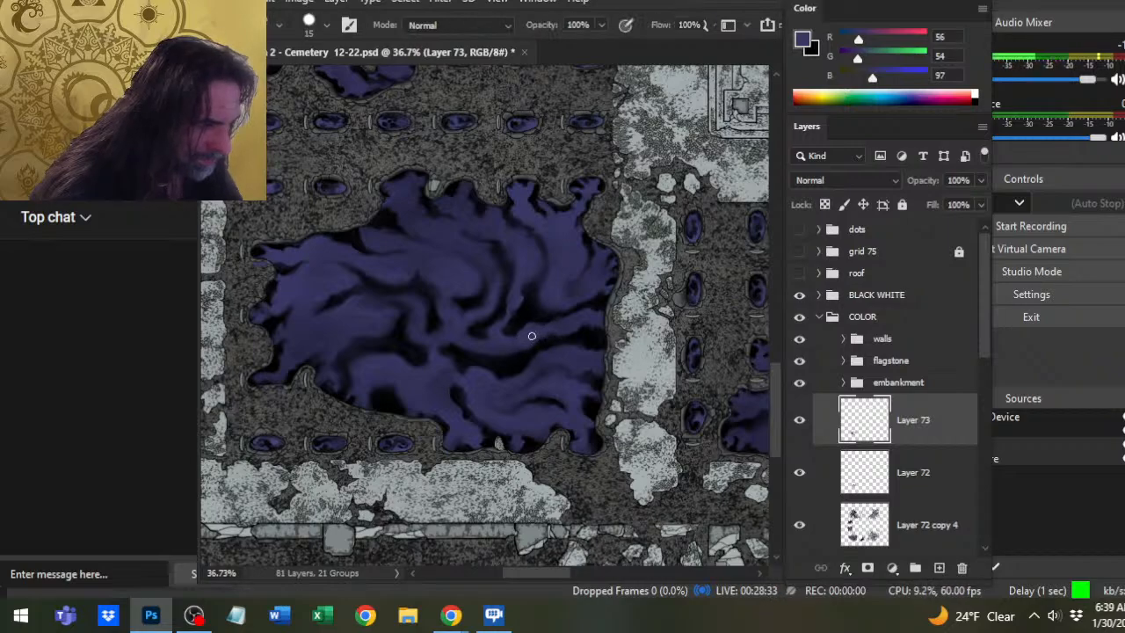
key("r")
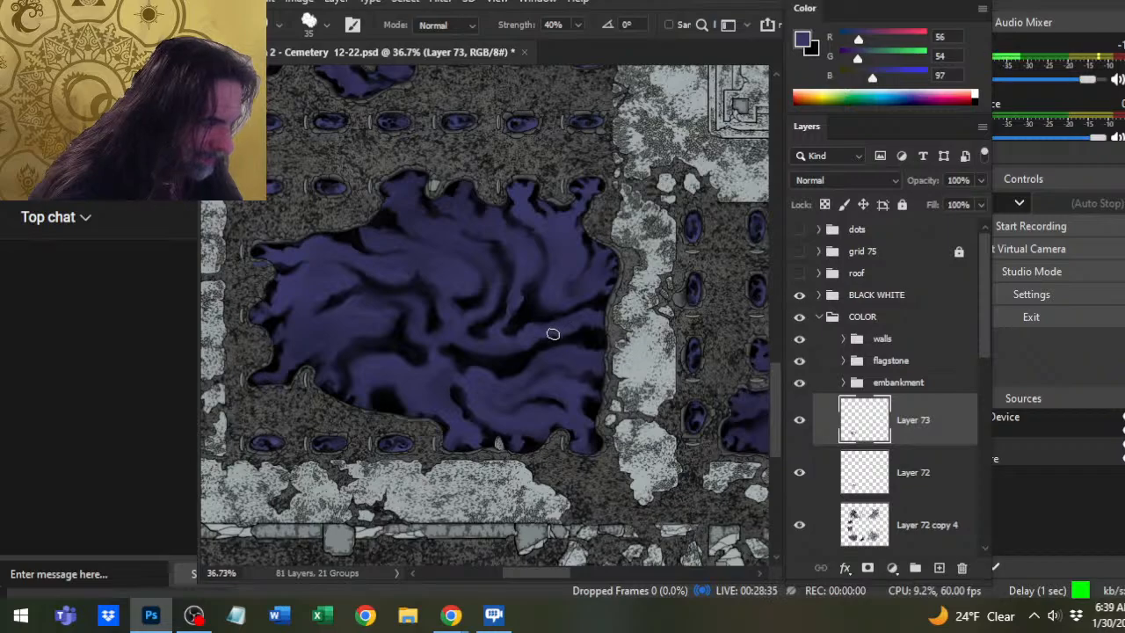
key("b")
key("r")
key("b")
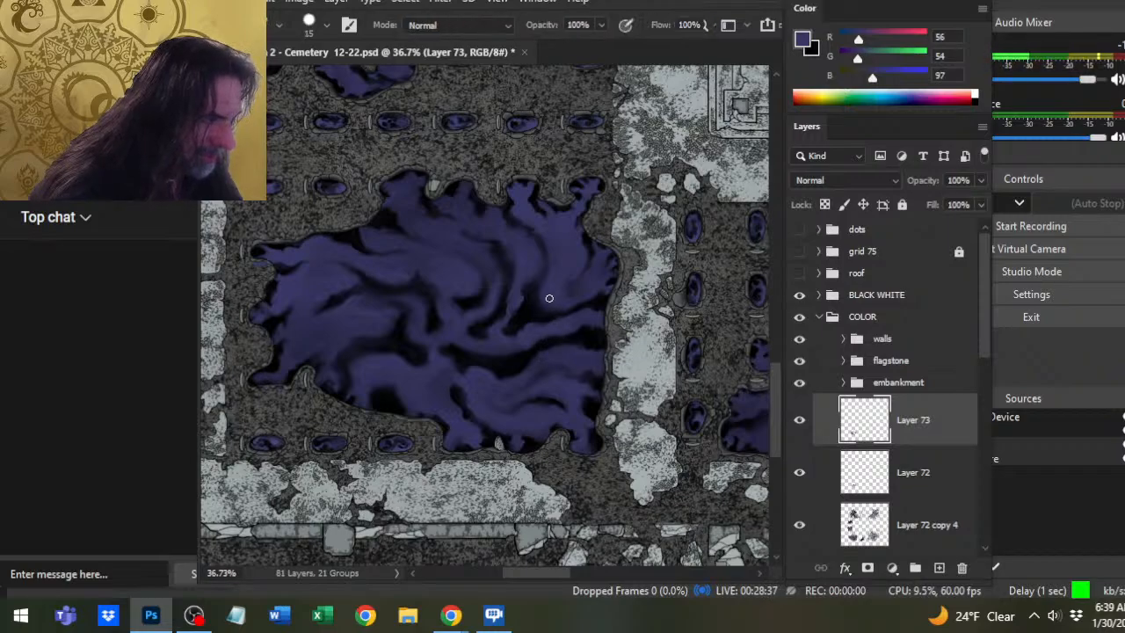
key("r")
key("b")
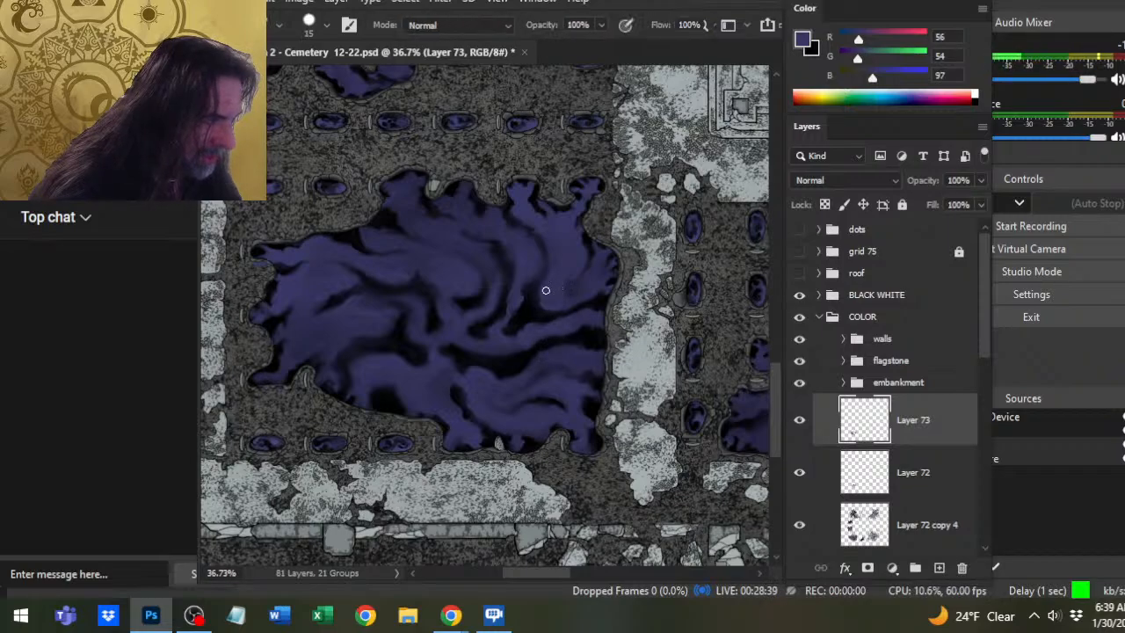
key("r")
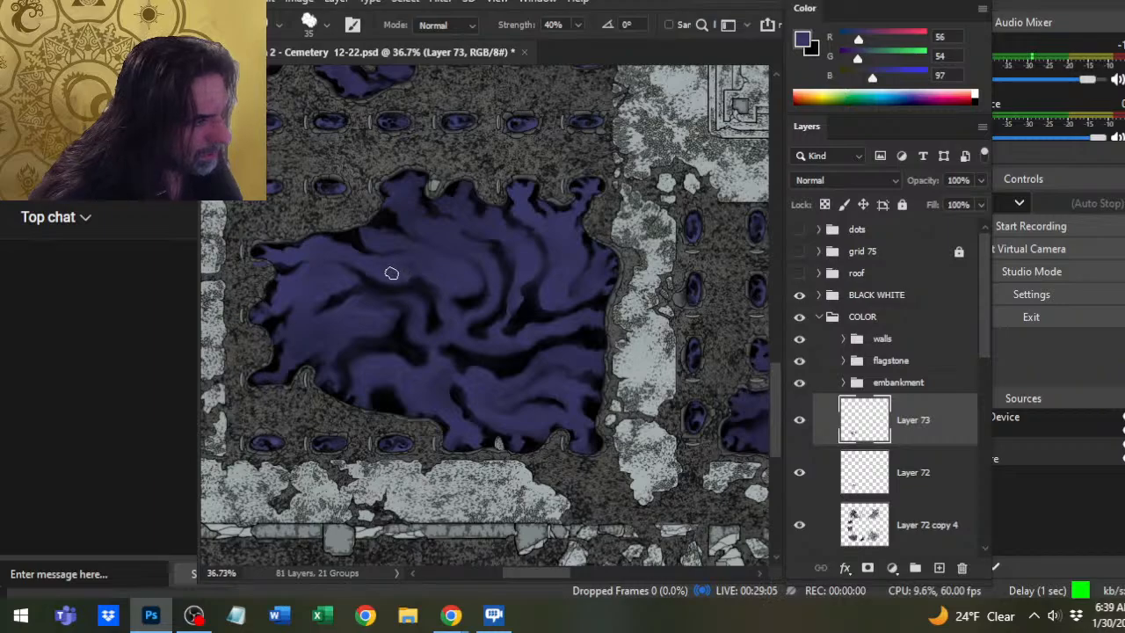
Refine the streaks in the pool's western and northwestern parts with purple strokes and smudge them along the swirl.
key("b")
key("r")
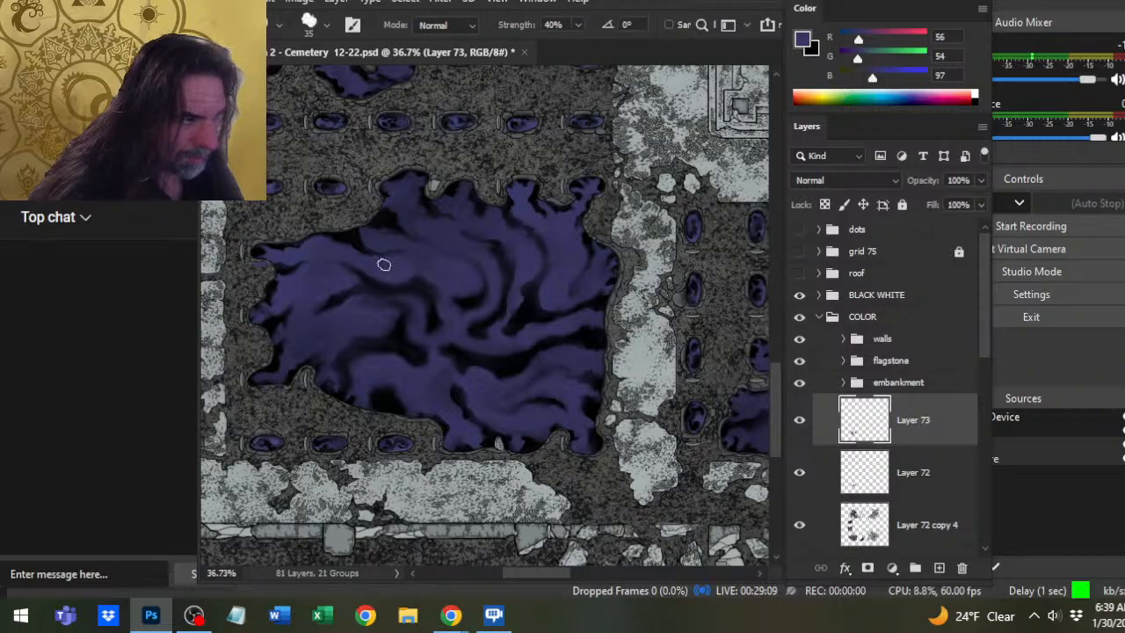
key("b")
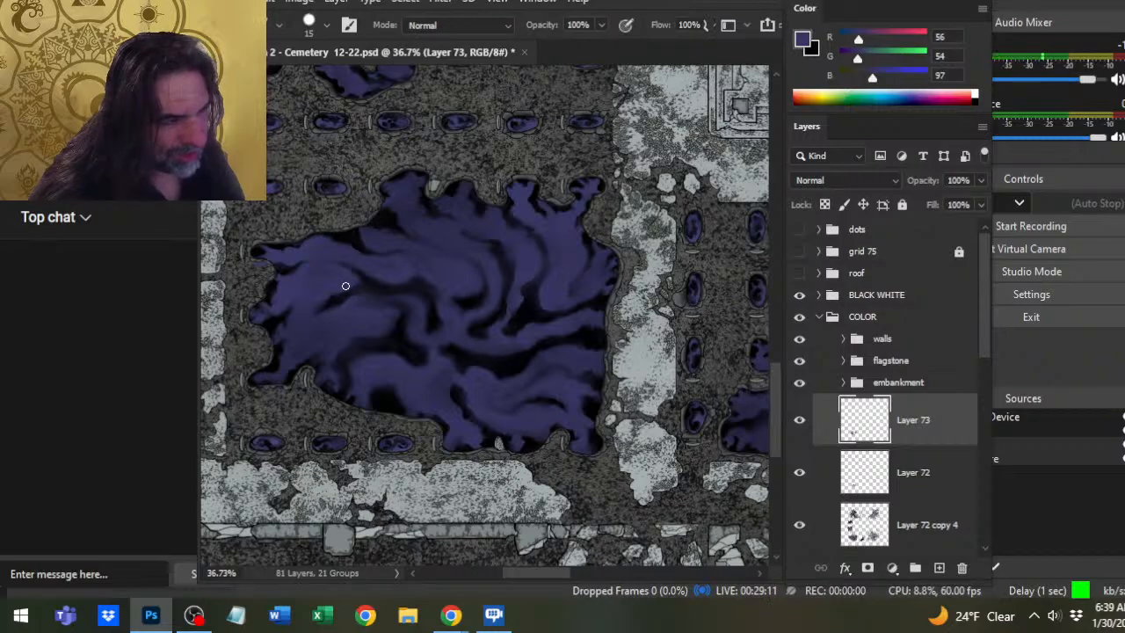
key("r")
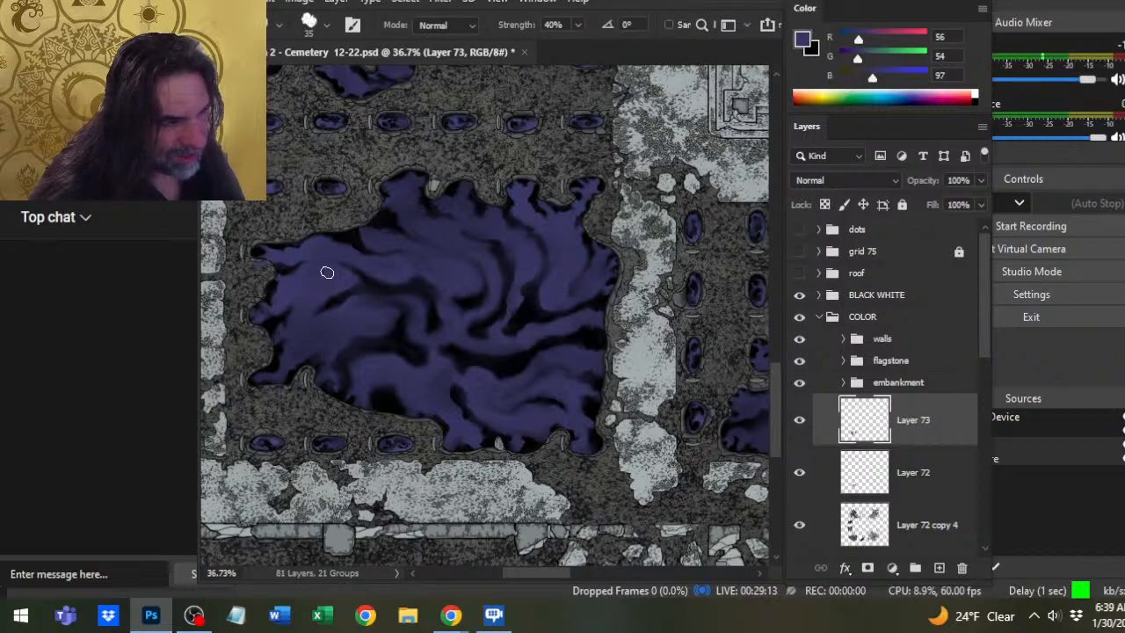
key("b")
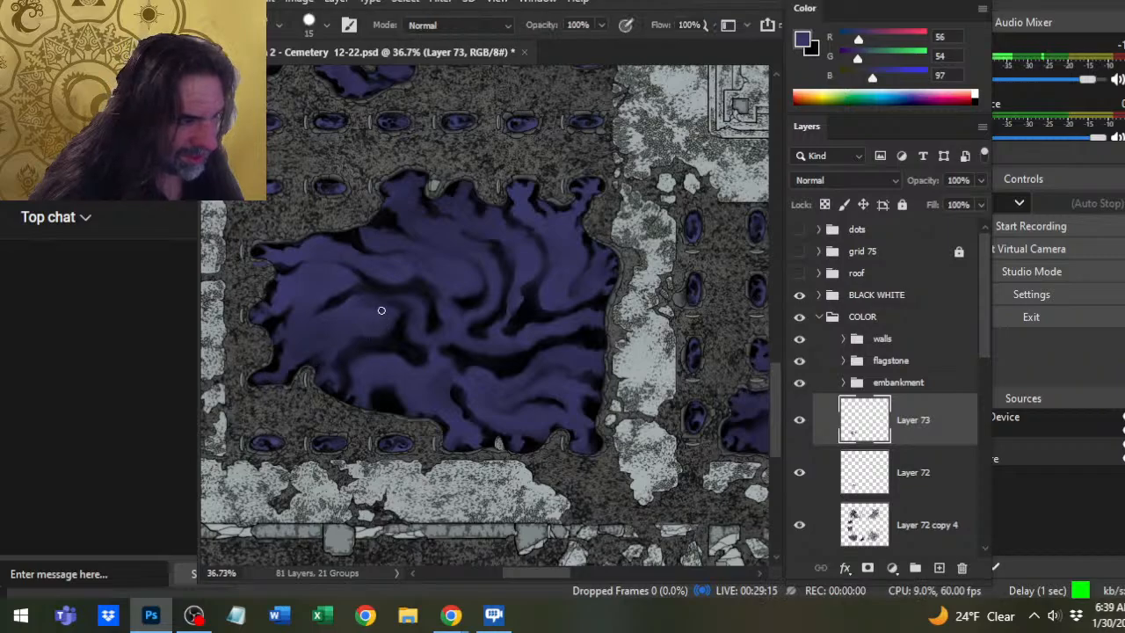
key("r")
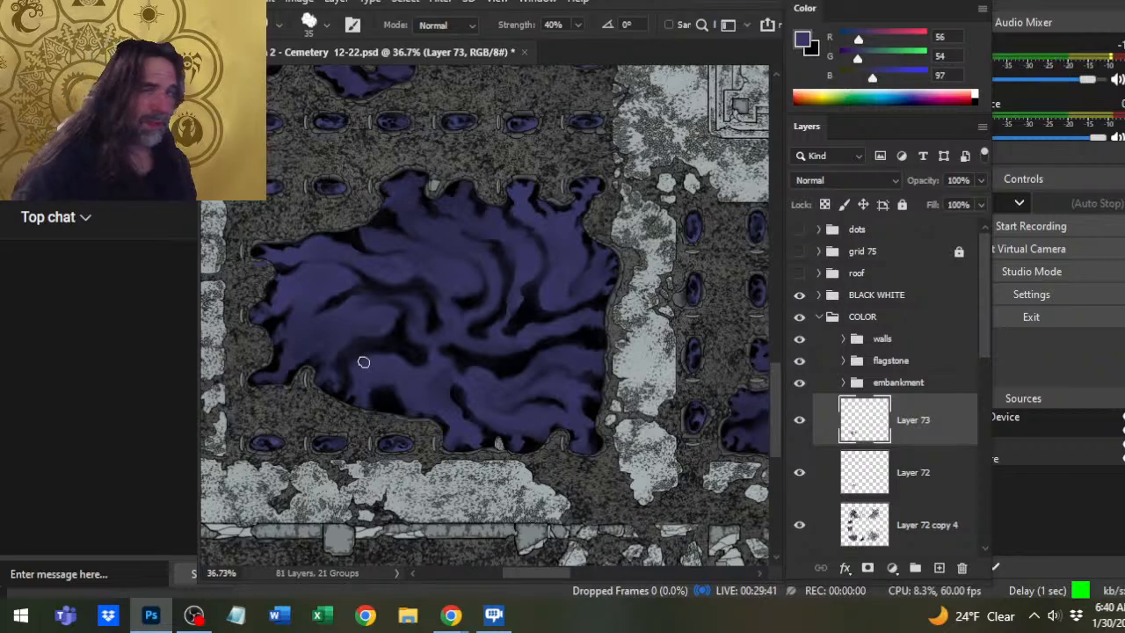
Rework the dark streak northwest of the swirl's center with near-black and purple strokes and smudge it.
key("z")
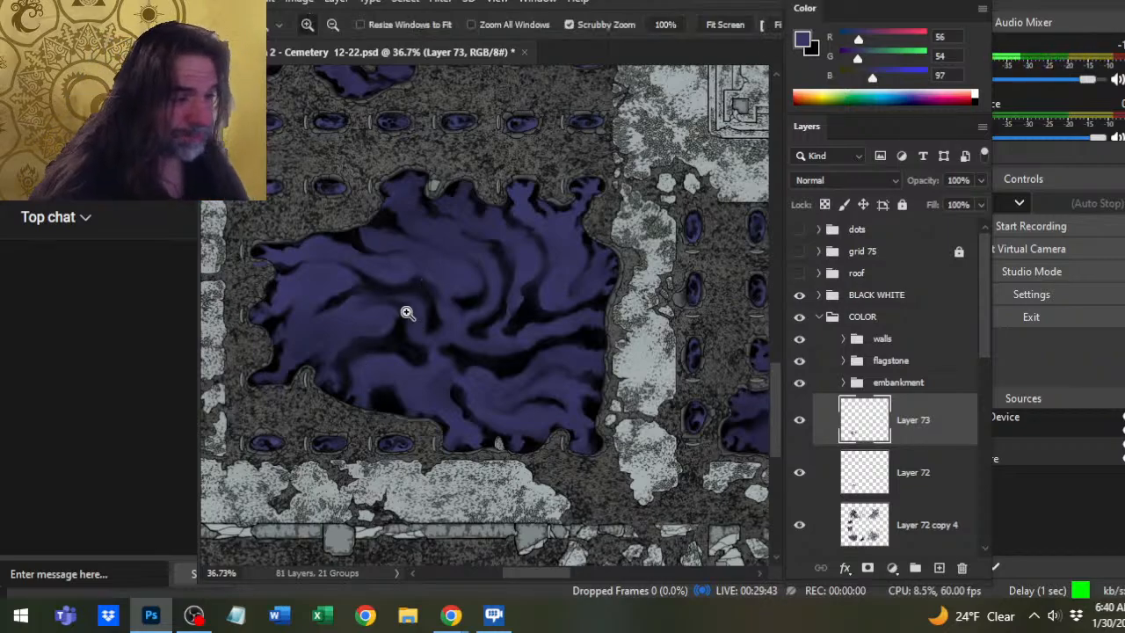
left_click_drag(392, 311, 427, 314)
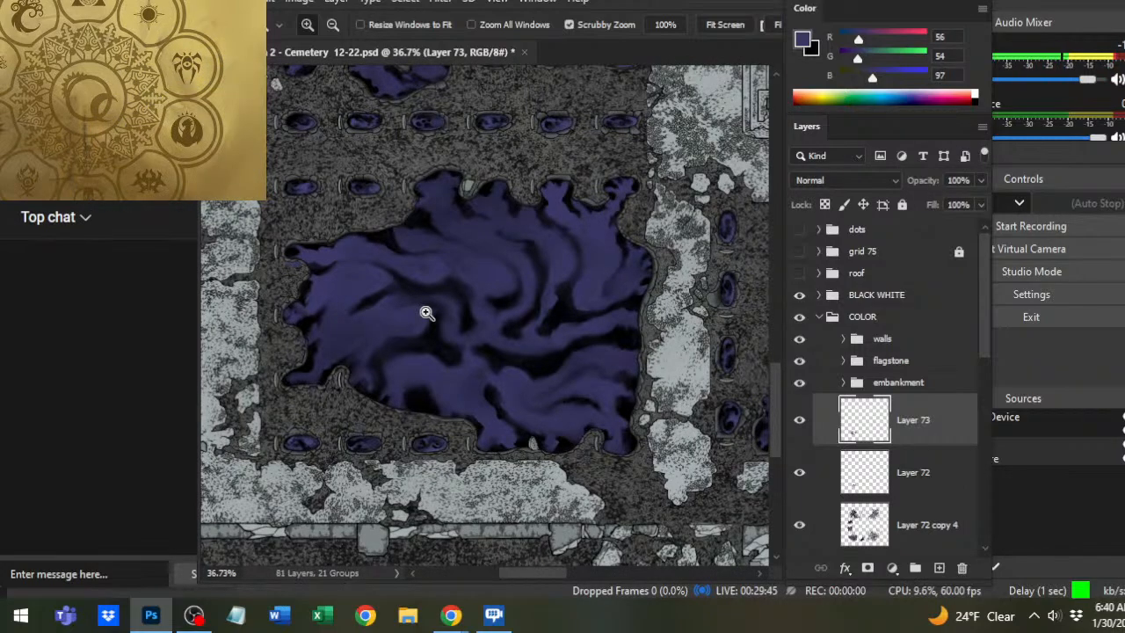
key("r")
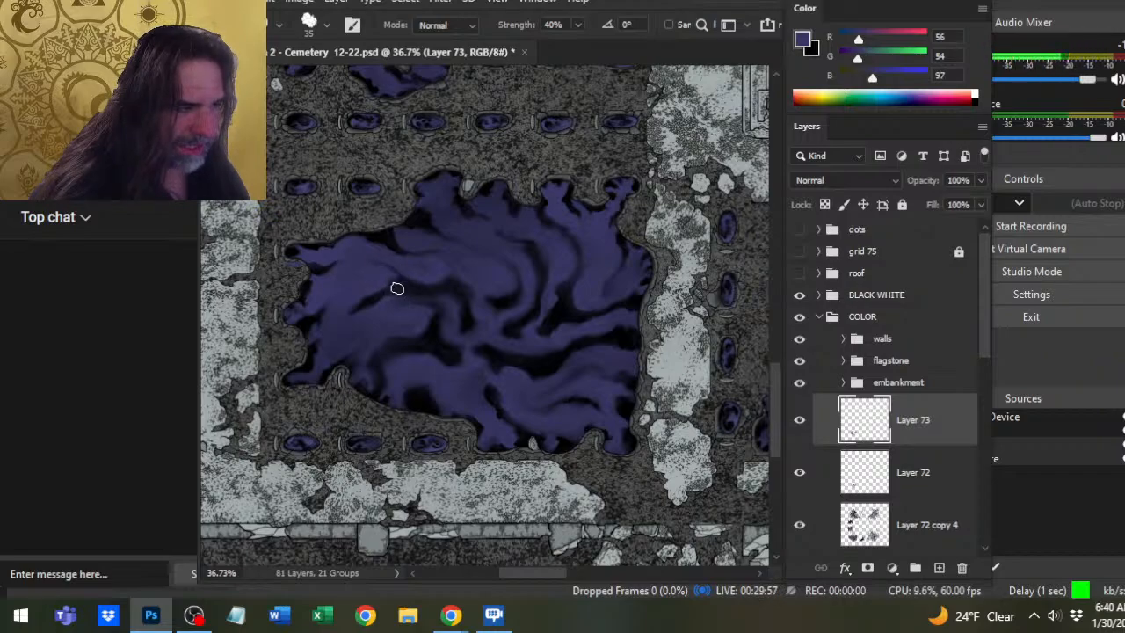
key("b")
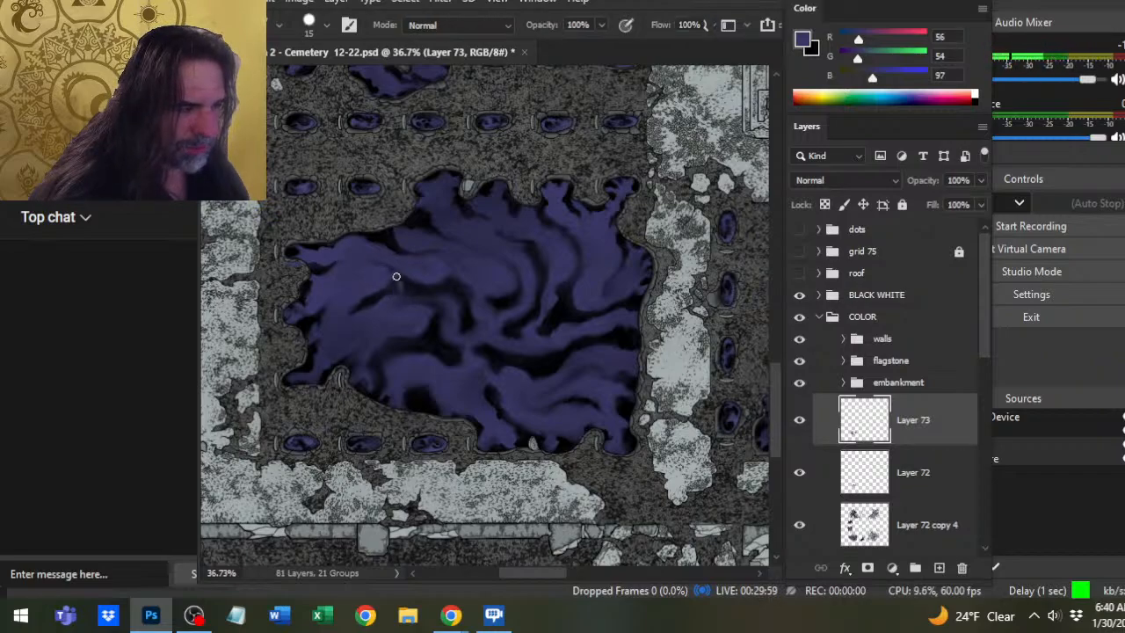
key("x")
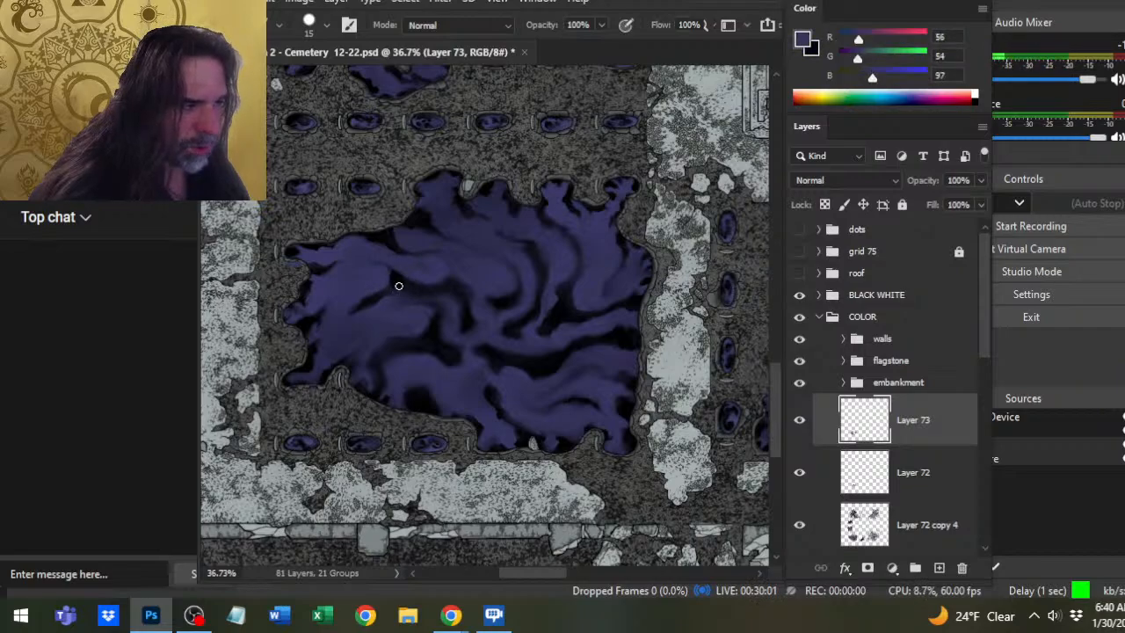
key("x")
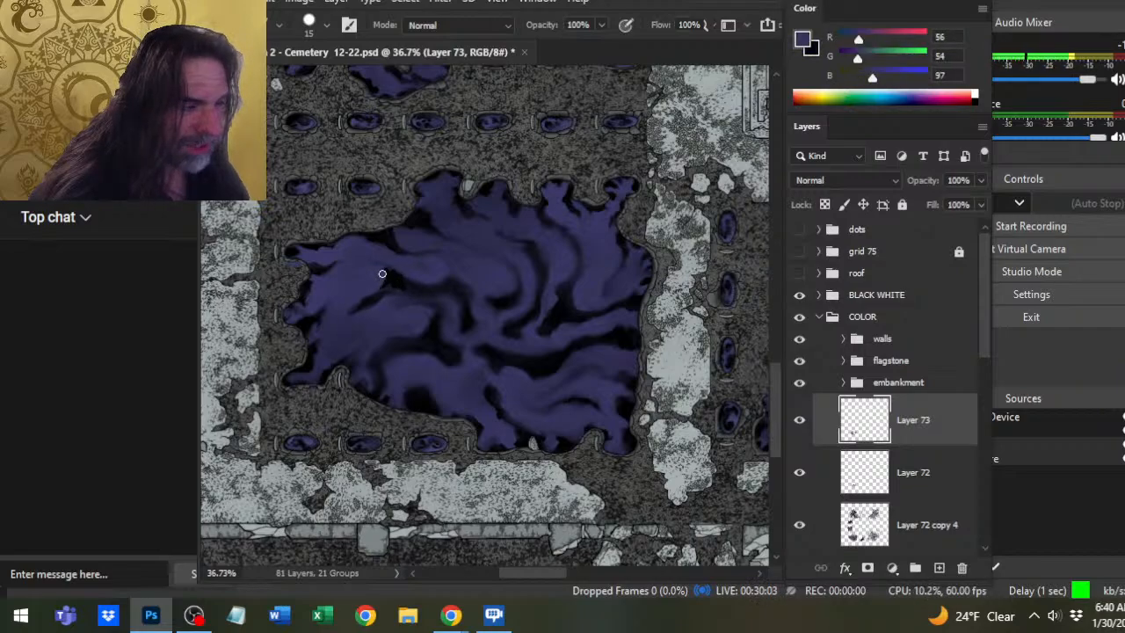
key("r")
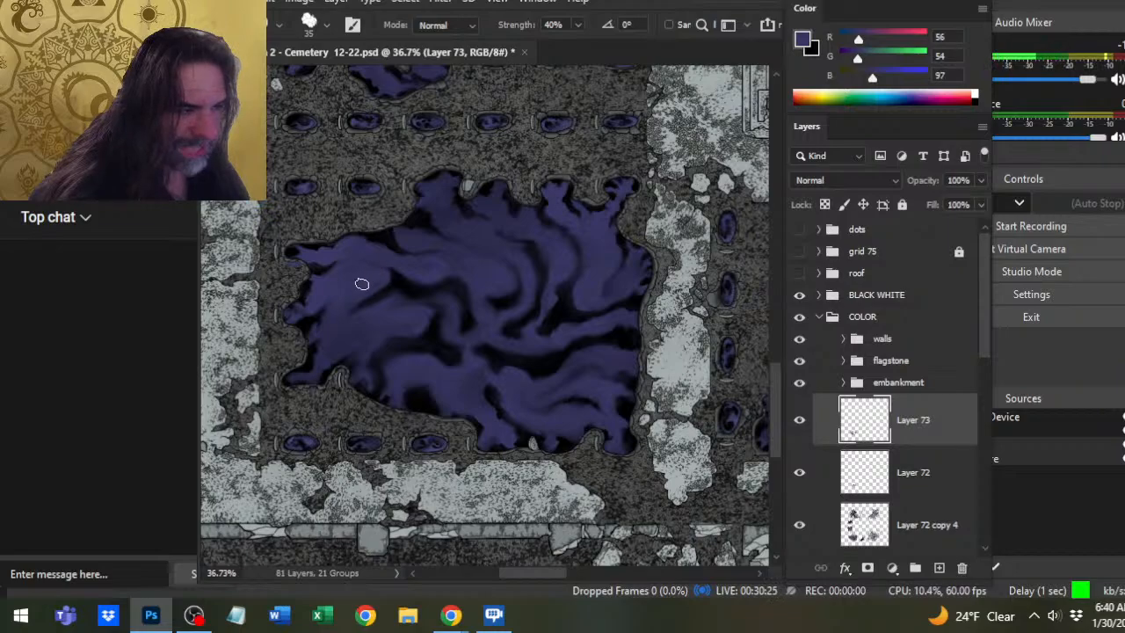
Shape the dark streak reaching toward the pool's western edge with near-black and sampled purple strokes and smudge it along the swirl.
key("b")
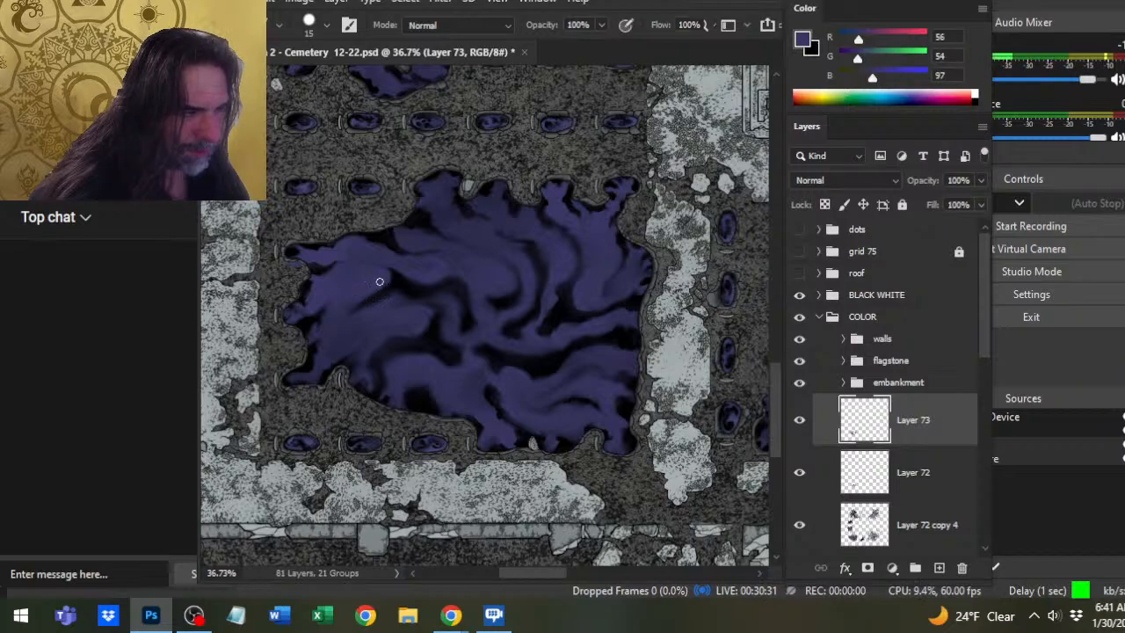
key("r")
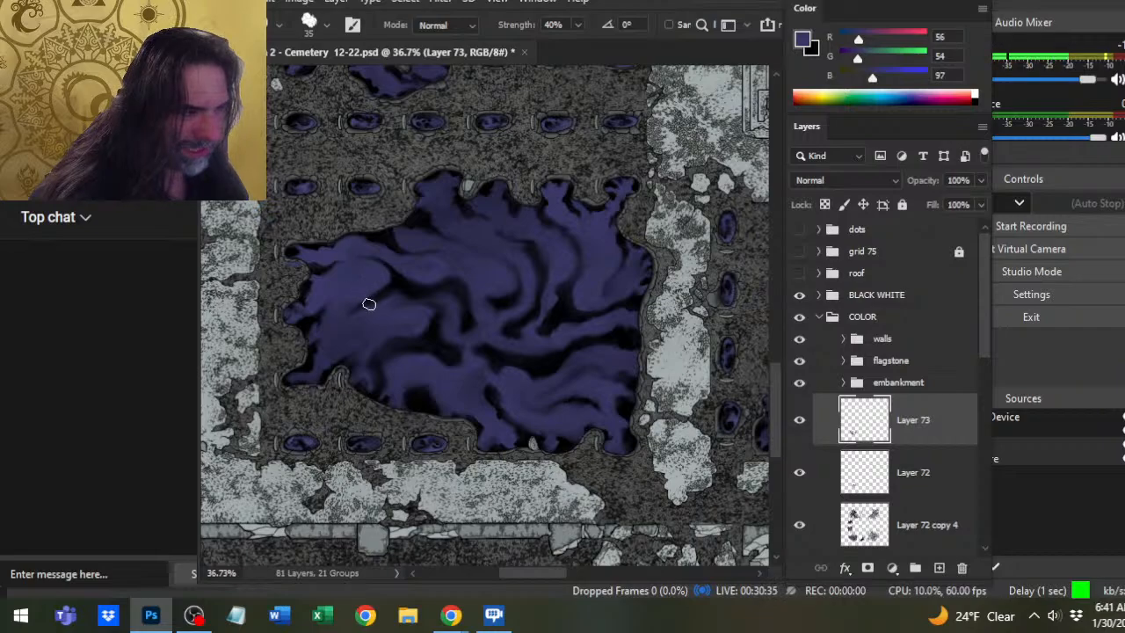
left_click(361, 310, "alt")
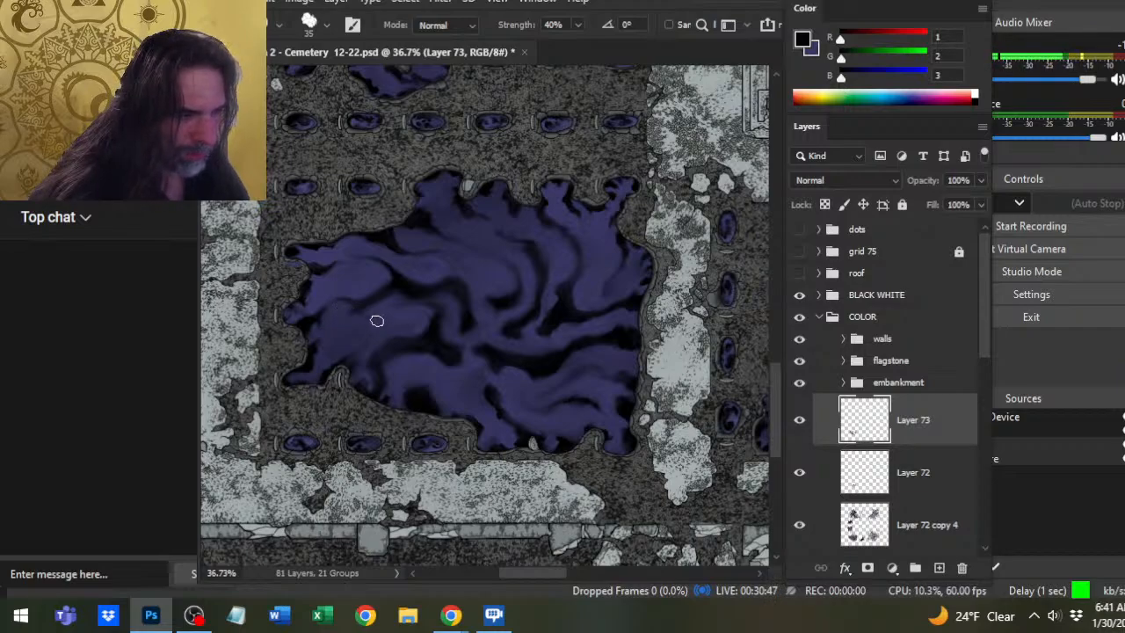
left_click(336, 309, "alt")
key("b")
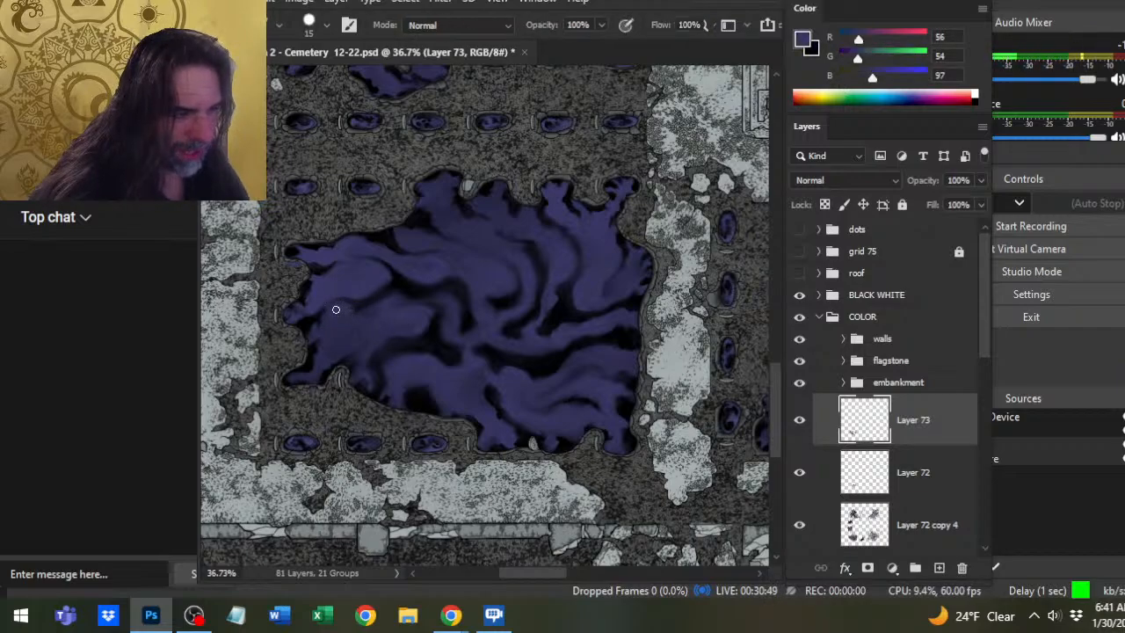
key("r")
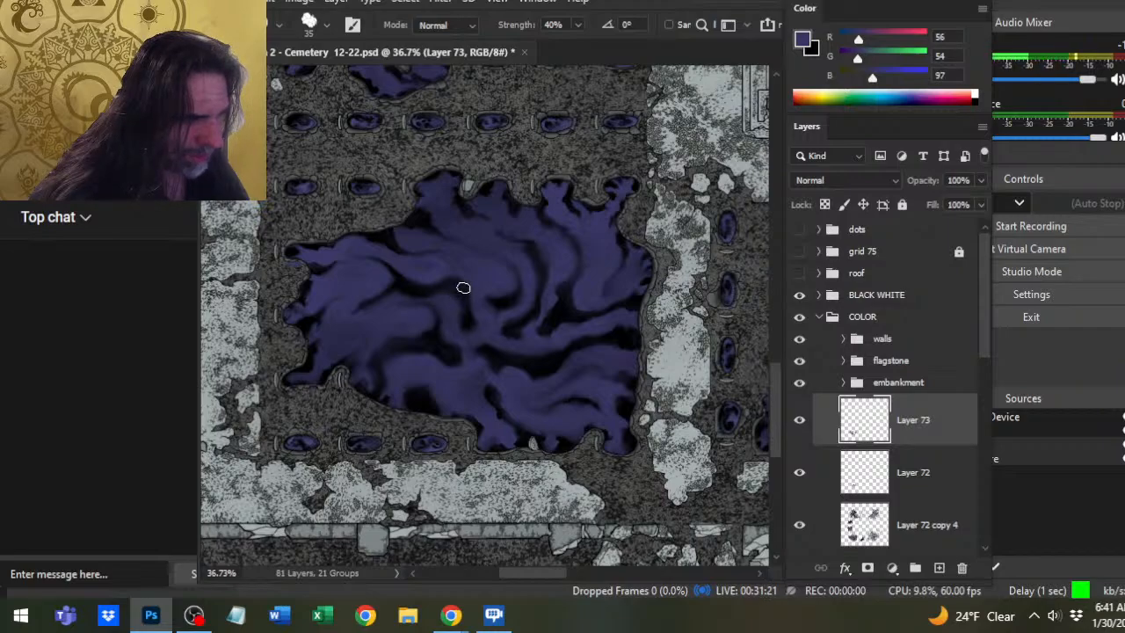
Darken the curved arm west of the swirl's center with near-black, then paint purple near the pool's western edge and smudge both.
key("b")
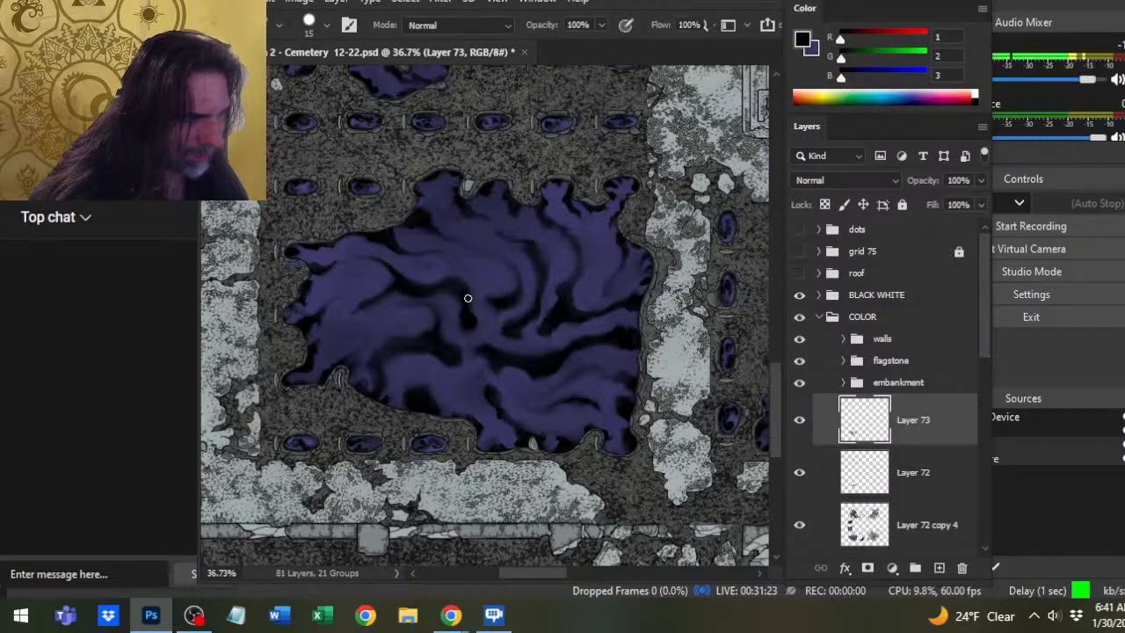
key("r")
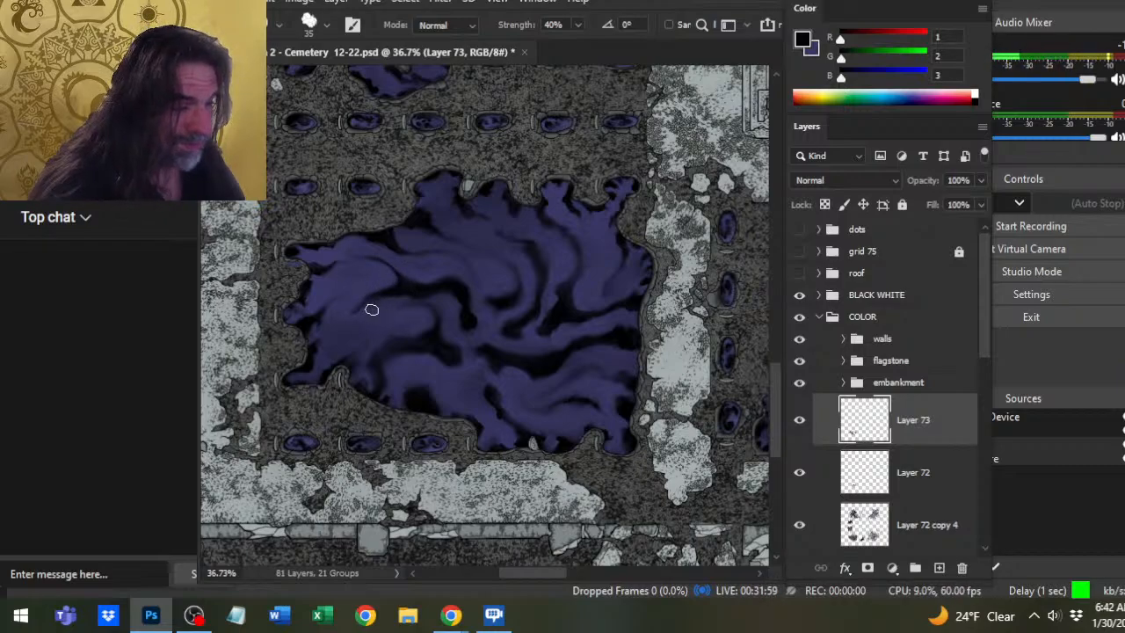
left_click_drag(372, 310, 369, 315)
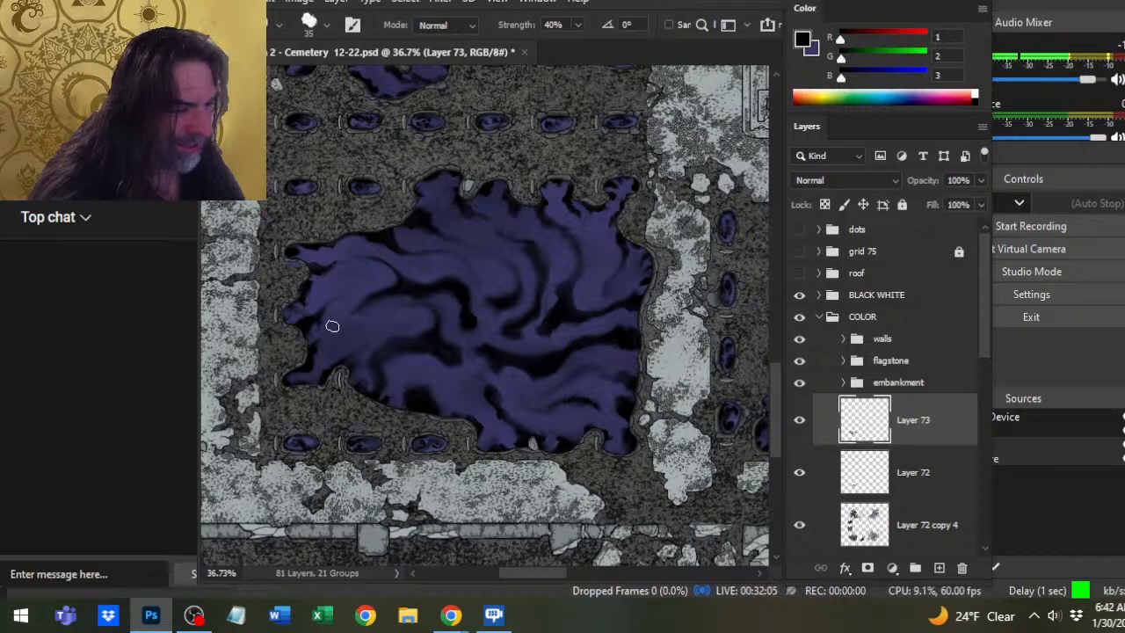
key("b")
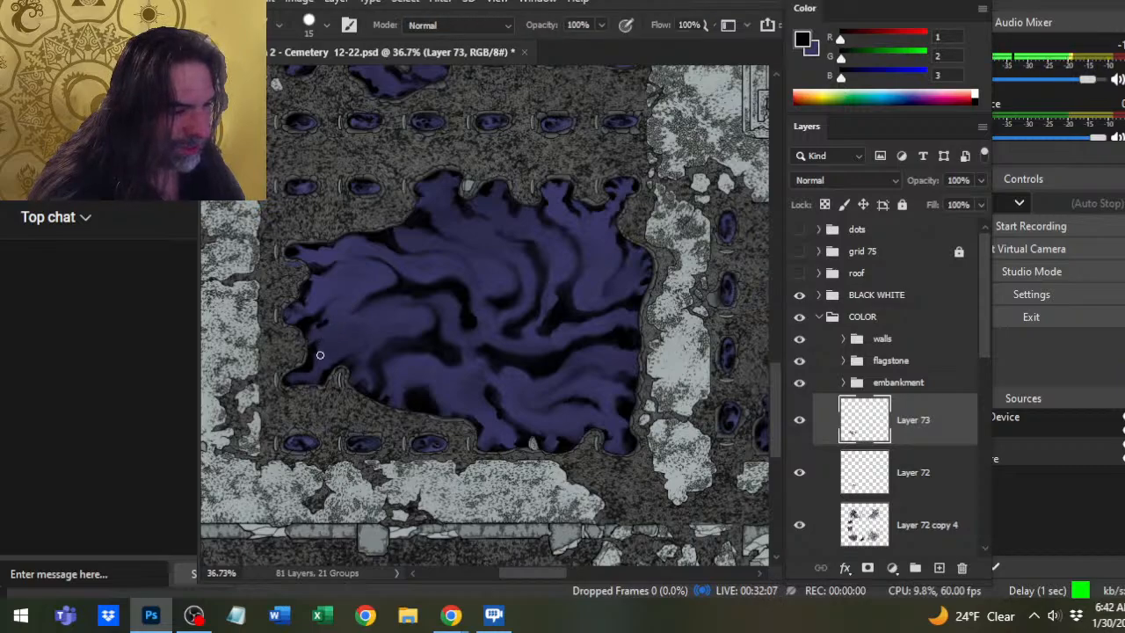
left_click(334, 321, "alt")
key("r")
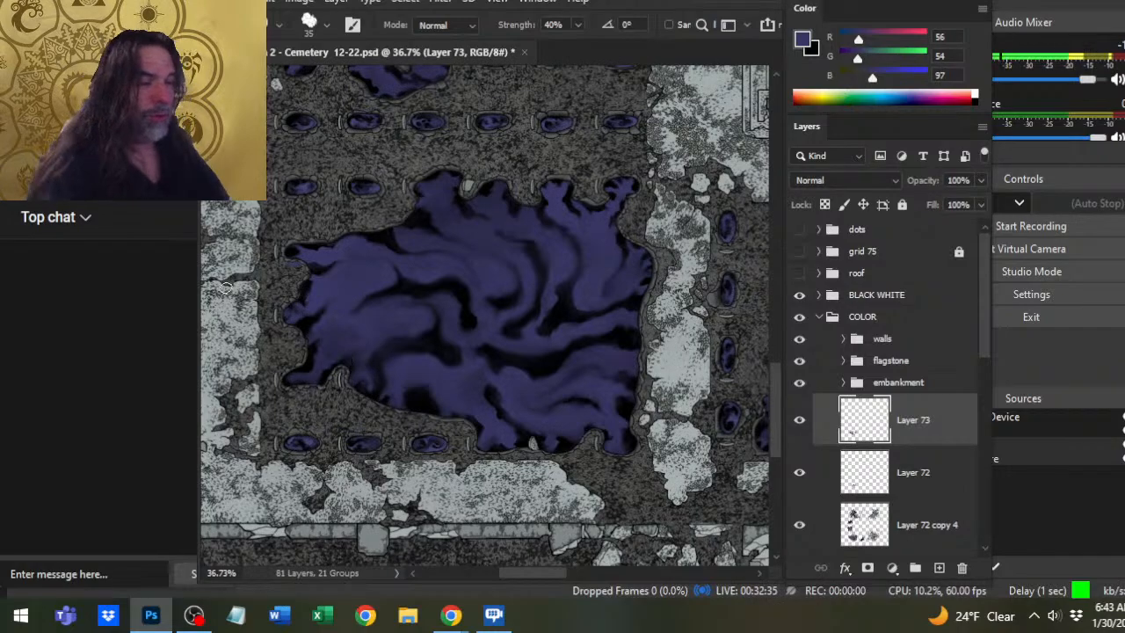
Paint over the dark hook northwest of the swirl's center with sampled purple and smudge the surrounding streaks, reducing the smudge tip to 25.
key("x")
key("b")
left_click(388, 265, "alt")
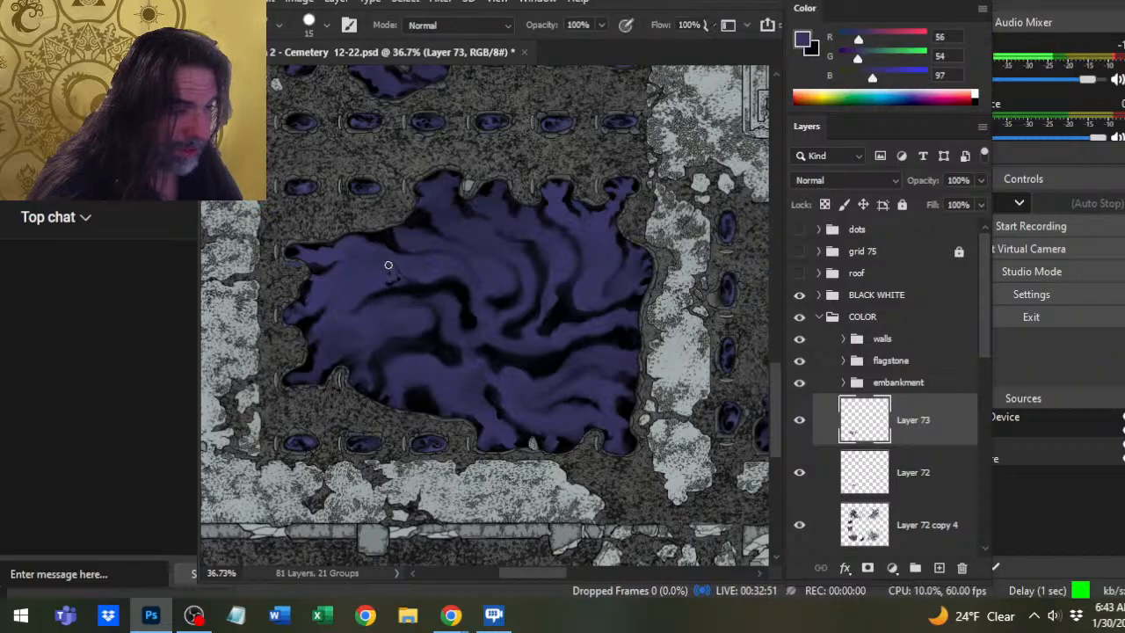
key("r")
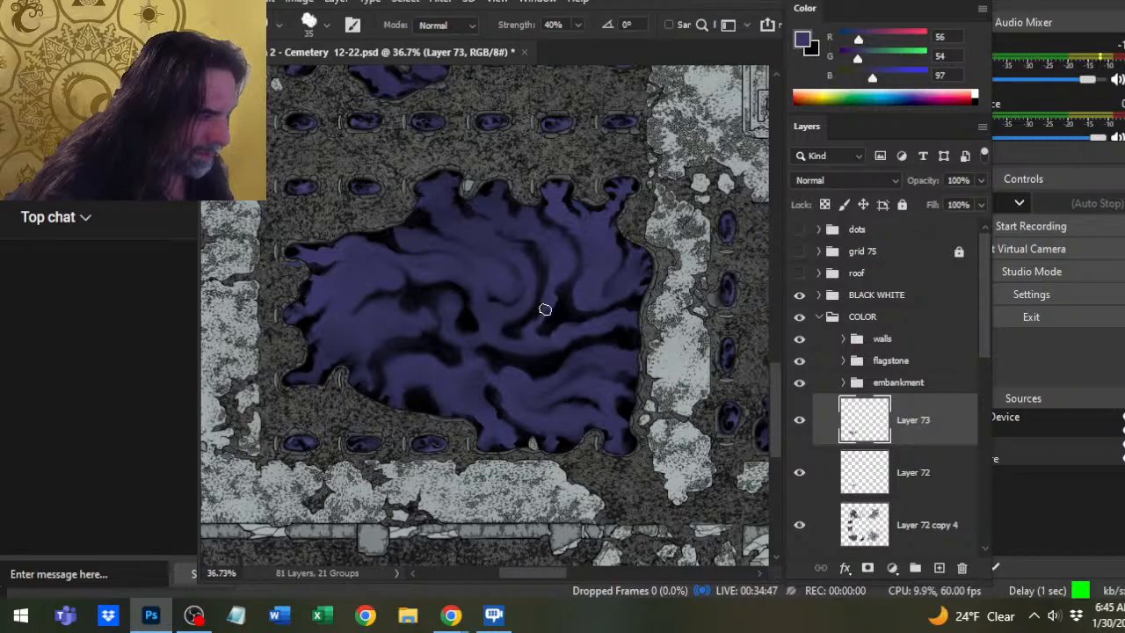
key("bracketleft")
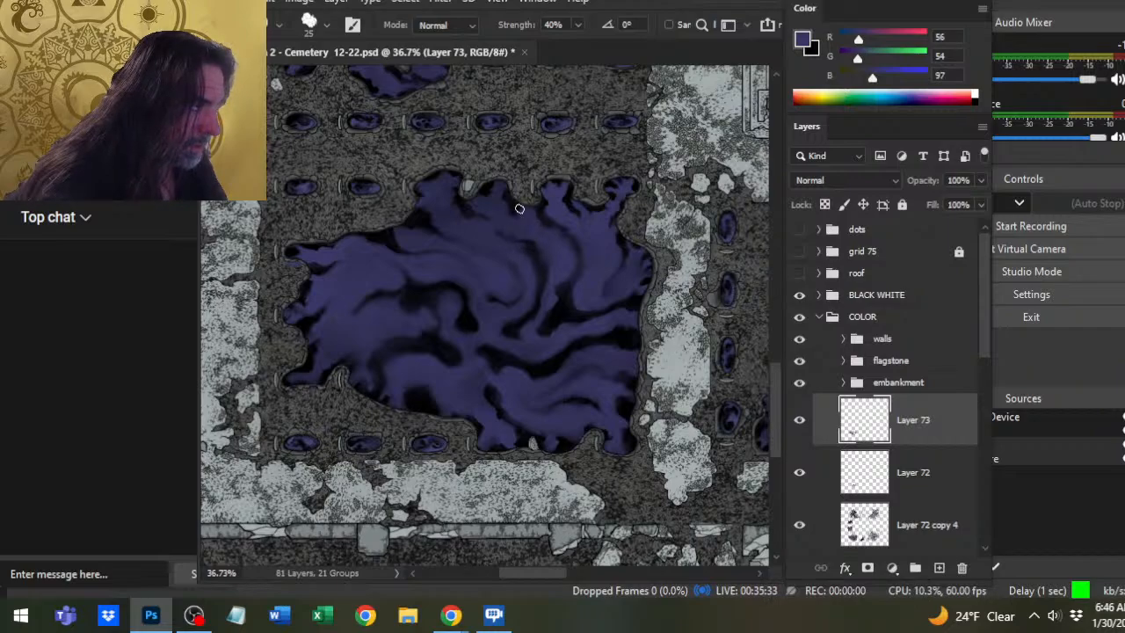
Merge Layer 73, Layer 72 and Layer 72 copy 4 into a single layer.
key("z")
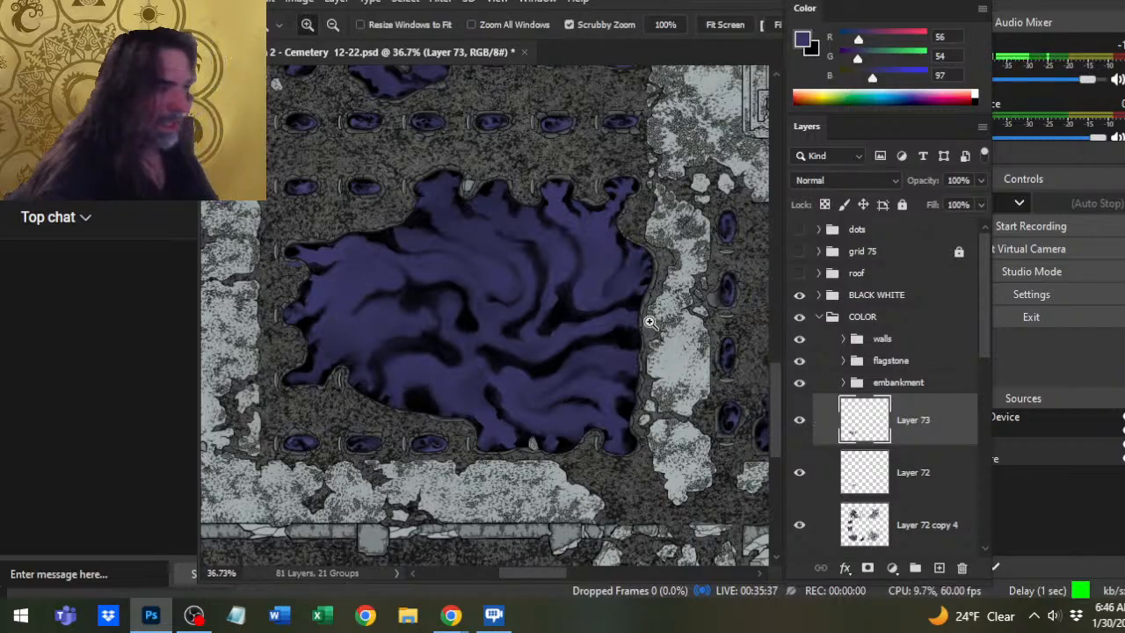
scroll(655, 330, "down", 3)
left_click_drag(654, 426, 612, 413)
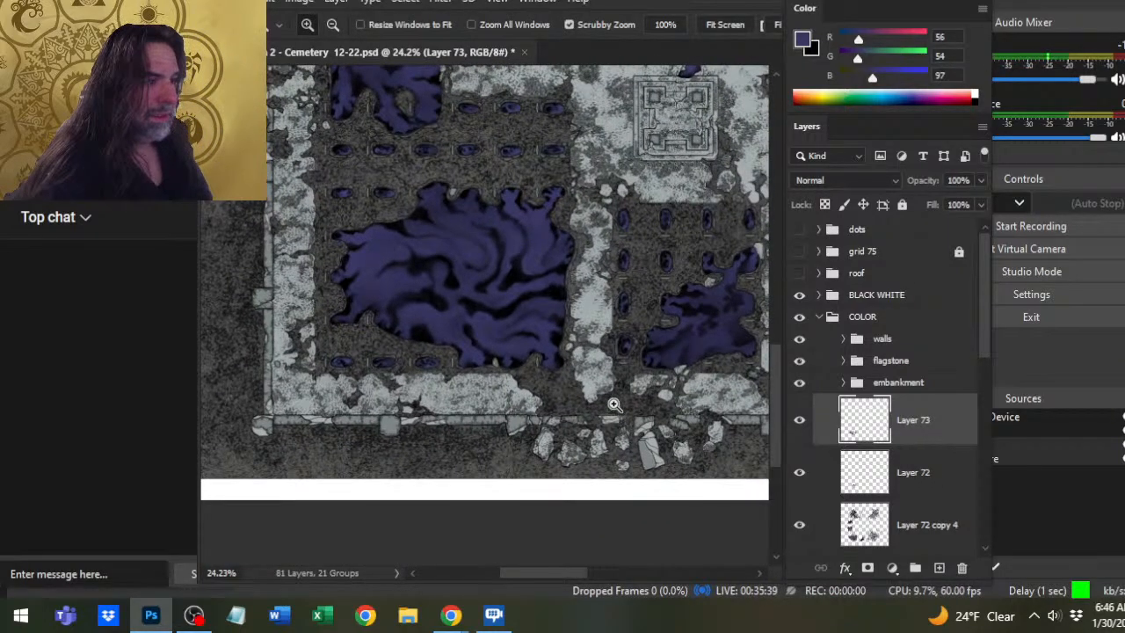
left_click(922, 469, "shift")
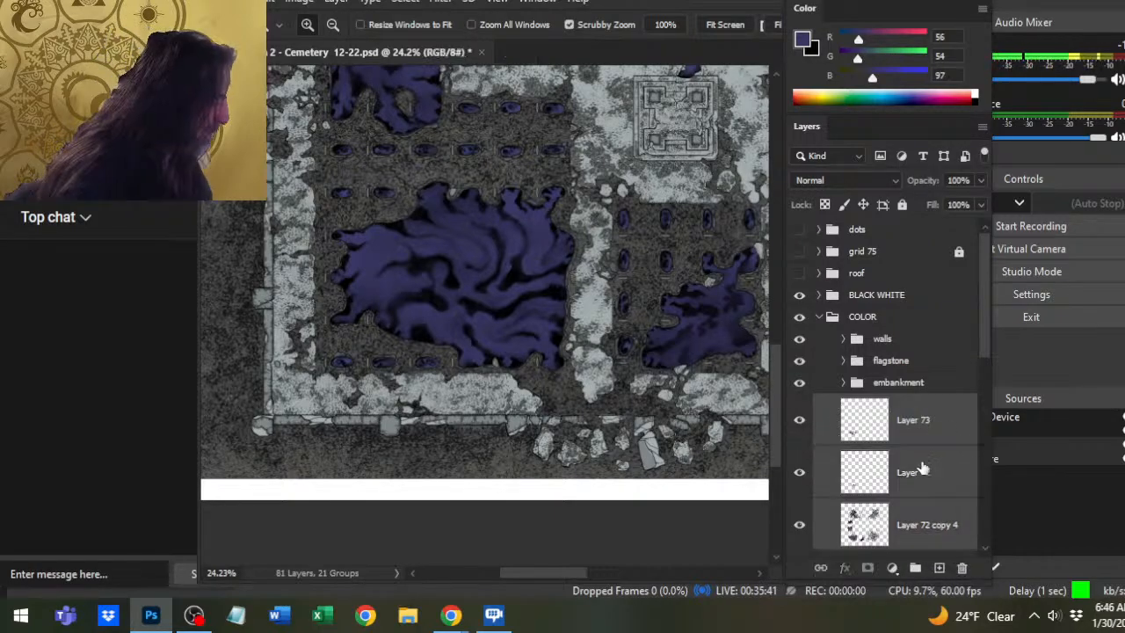
right_click(876, 447)
left_click(973, 478)
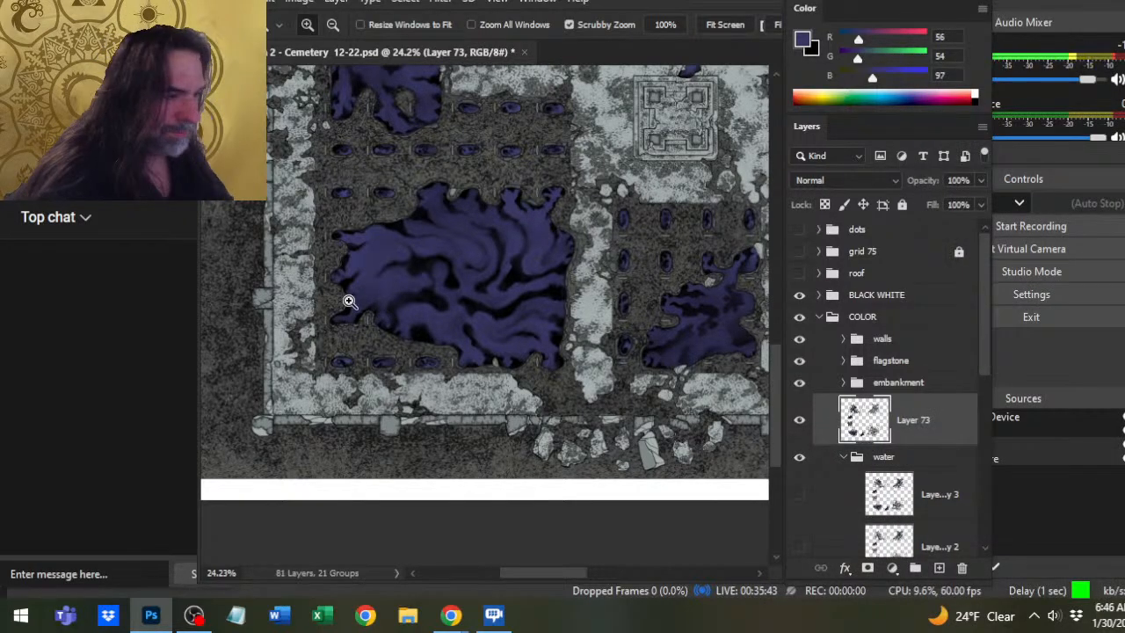
Reshape the dark arms northeast and south of the swirl's center with brush strokes and smudge them.
scroll(539, 341, "up", 3)
left_click_drag(538, 340, 536, 340)
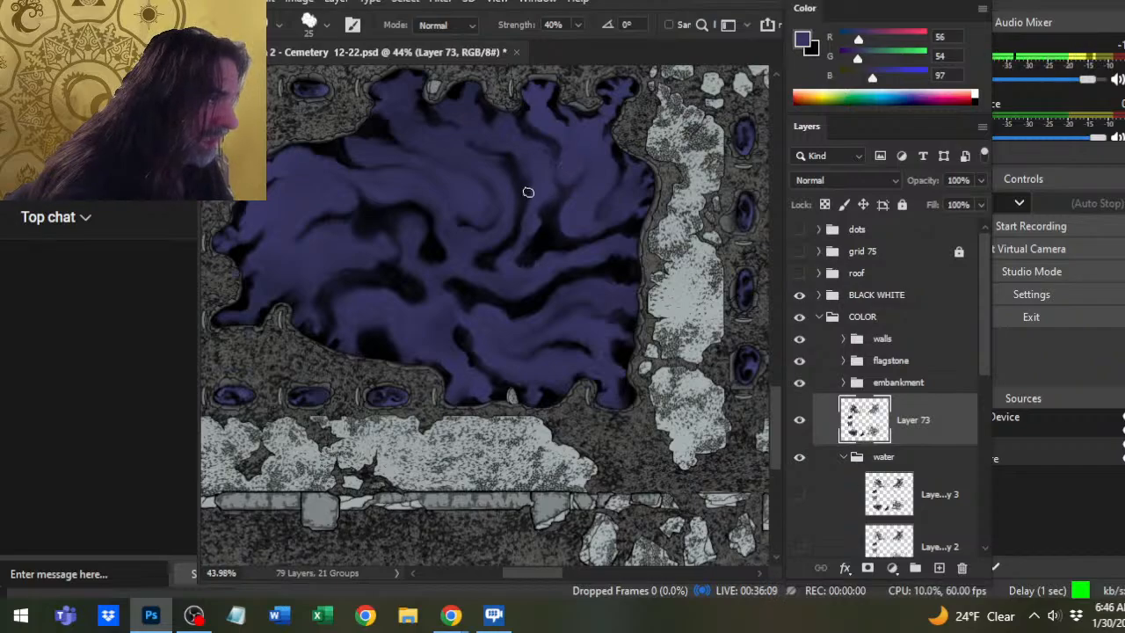
key("b")
key("r")
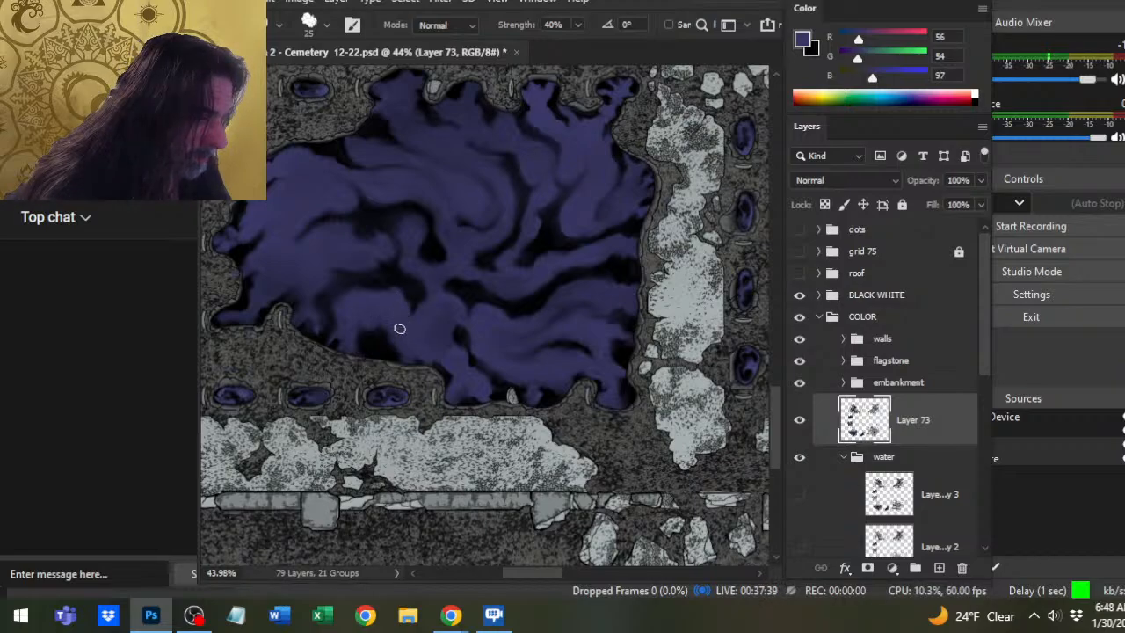
Touch up the arms south of the center with sampled near-black and the curl north of it with purple, then smudge.
left_click(385, 281, "alt")
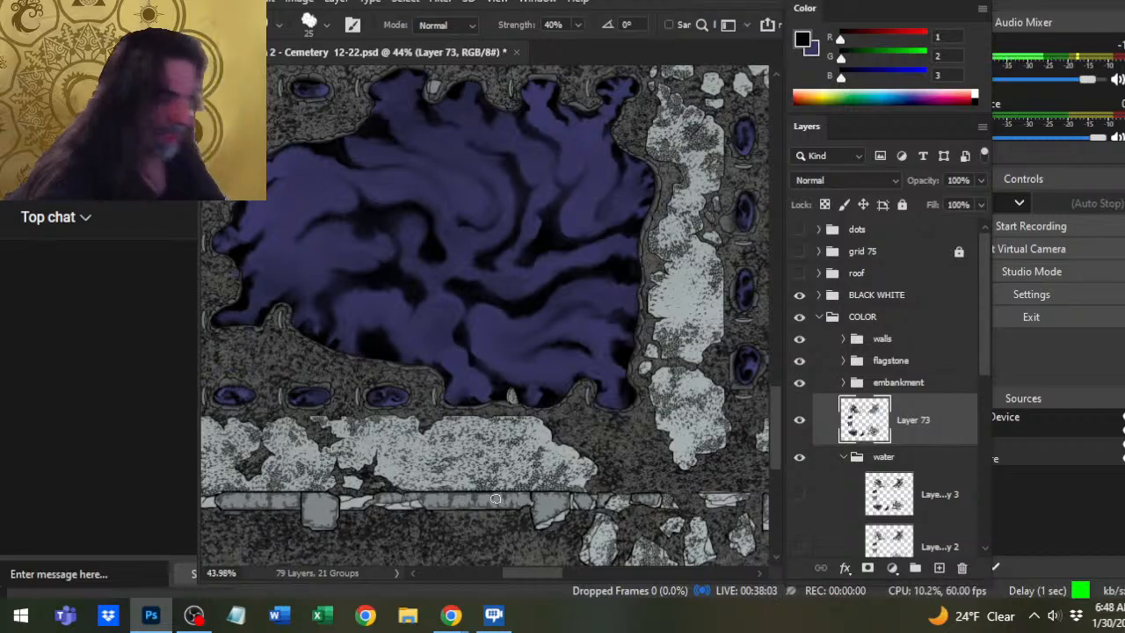
key("b")
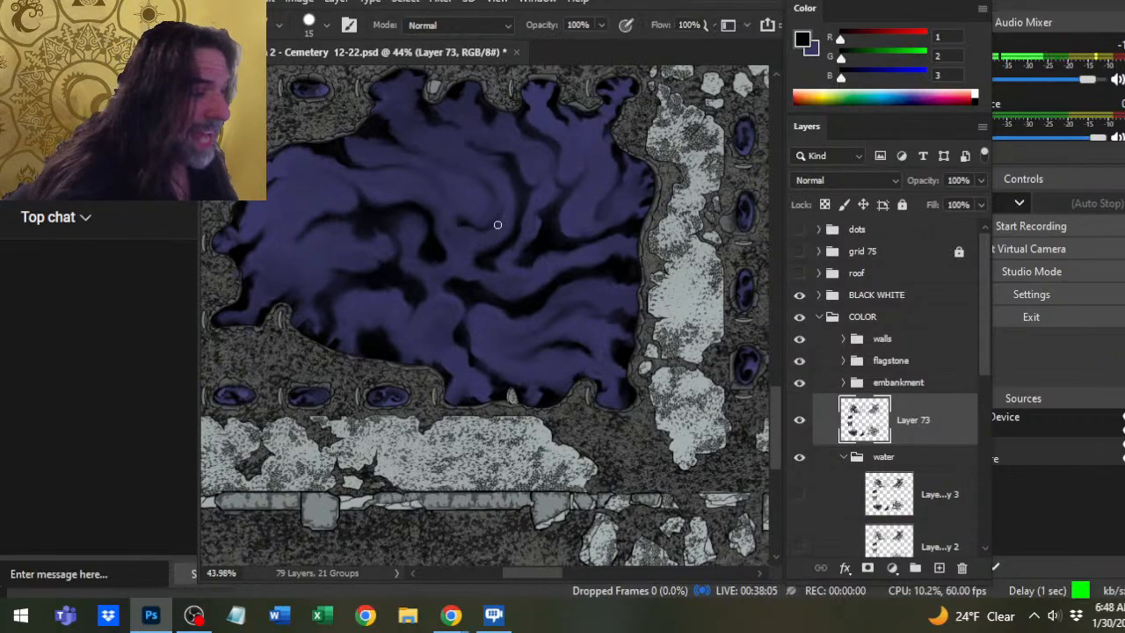
left_click(468, 223, "alt")
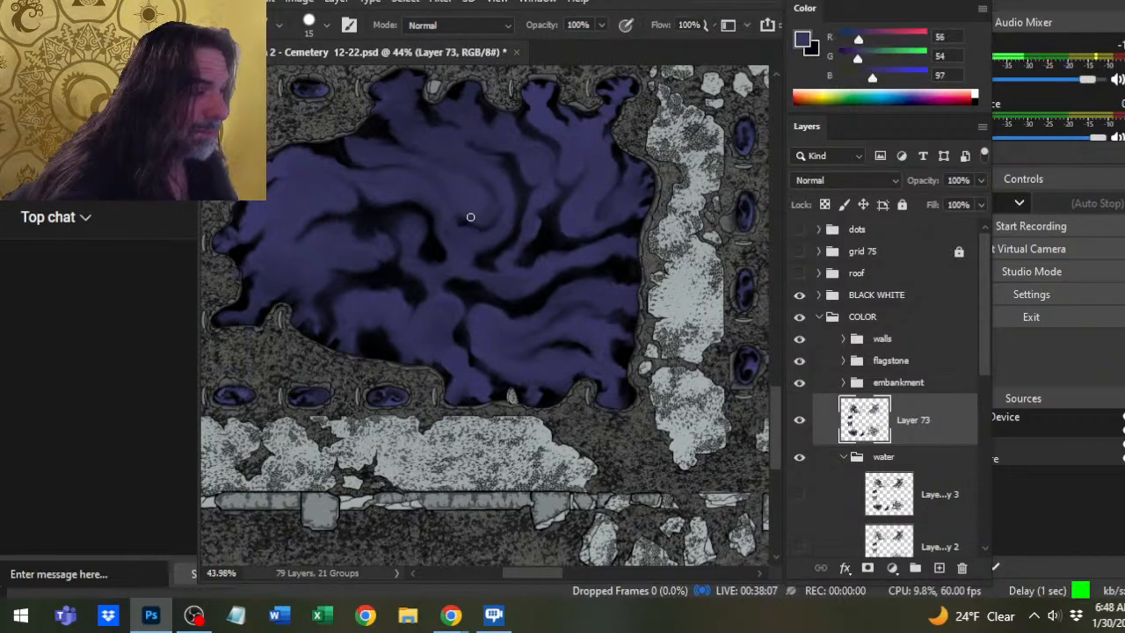
key("r")
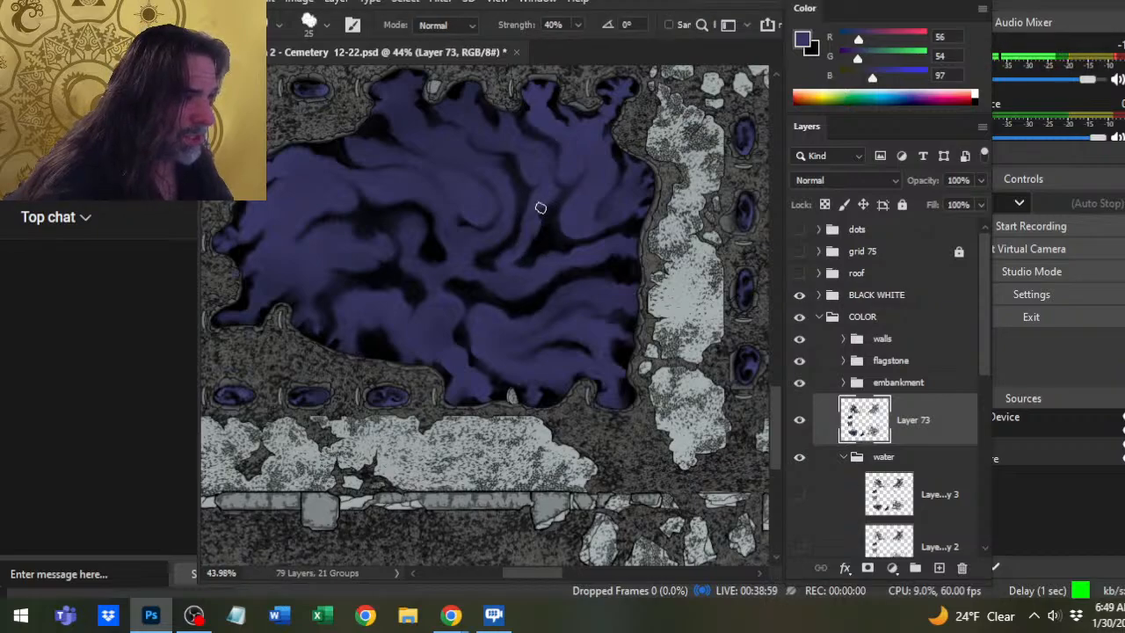
Refine the dark arm just east of the swirl's center with alternating purple and smudge strokes.
key("b")
key("r")
key("b")
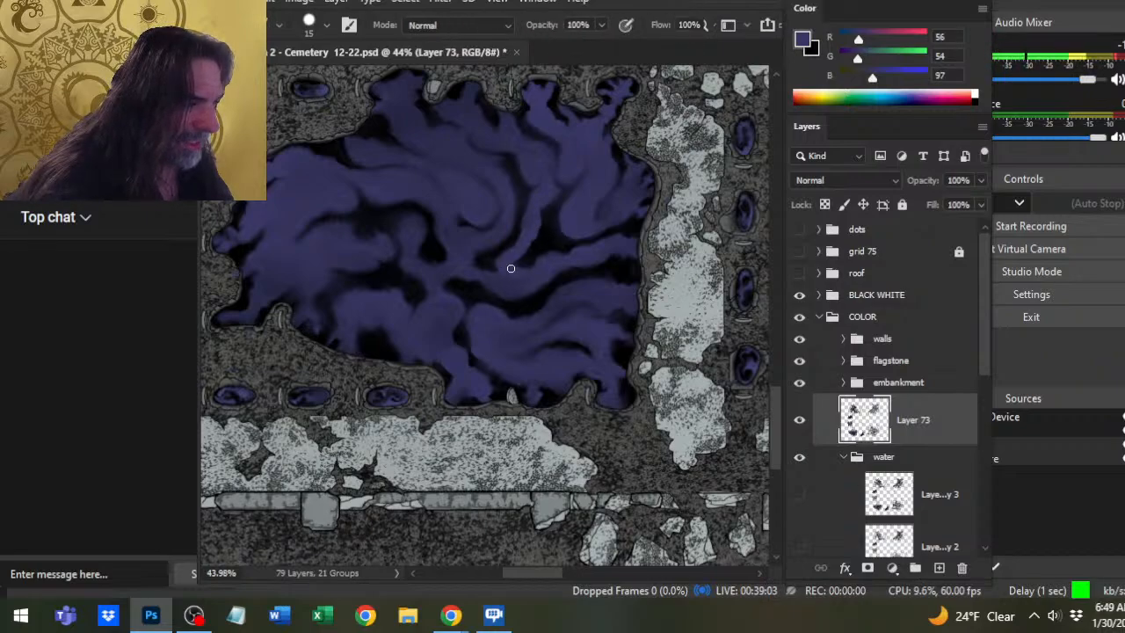
key("r")
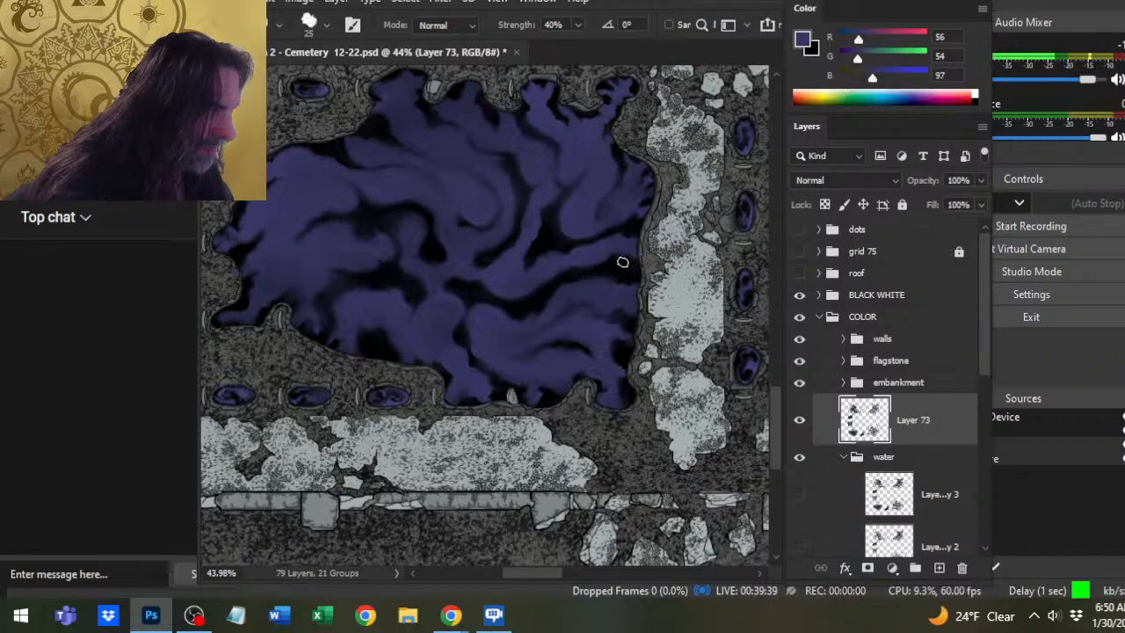
Touch up the dark arms west and northwest of the swirl's center with alternating purple brush and smudge strokes.
key("e")
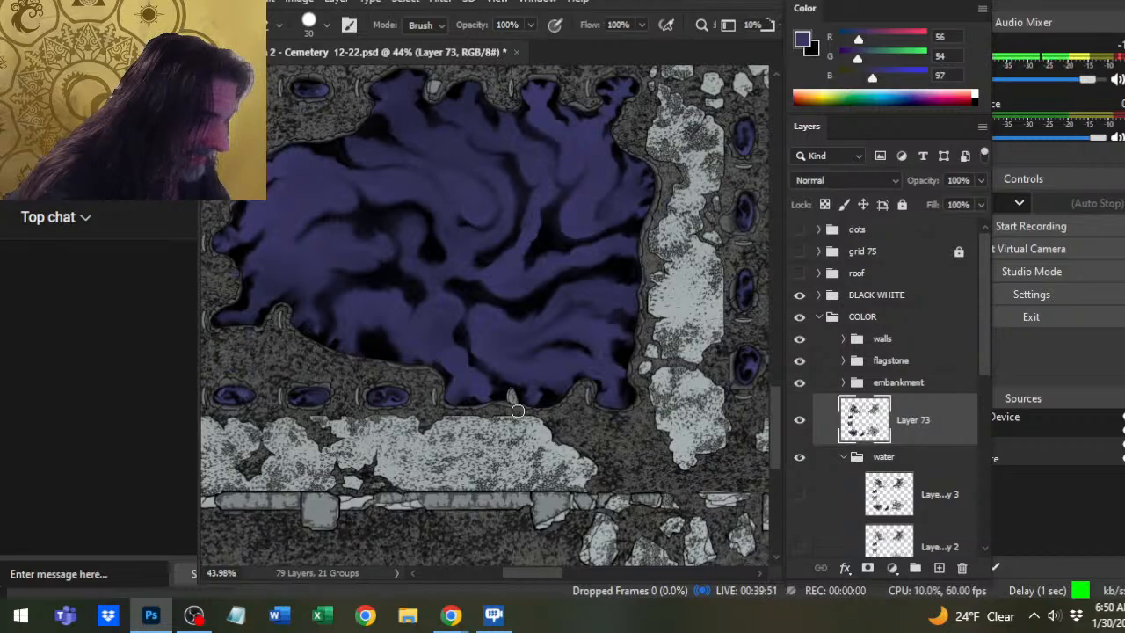
left_click_drag(395, 389, 452, 386)
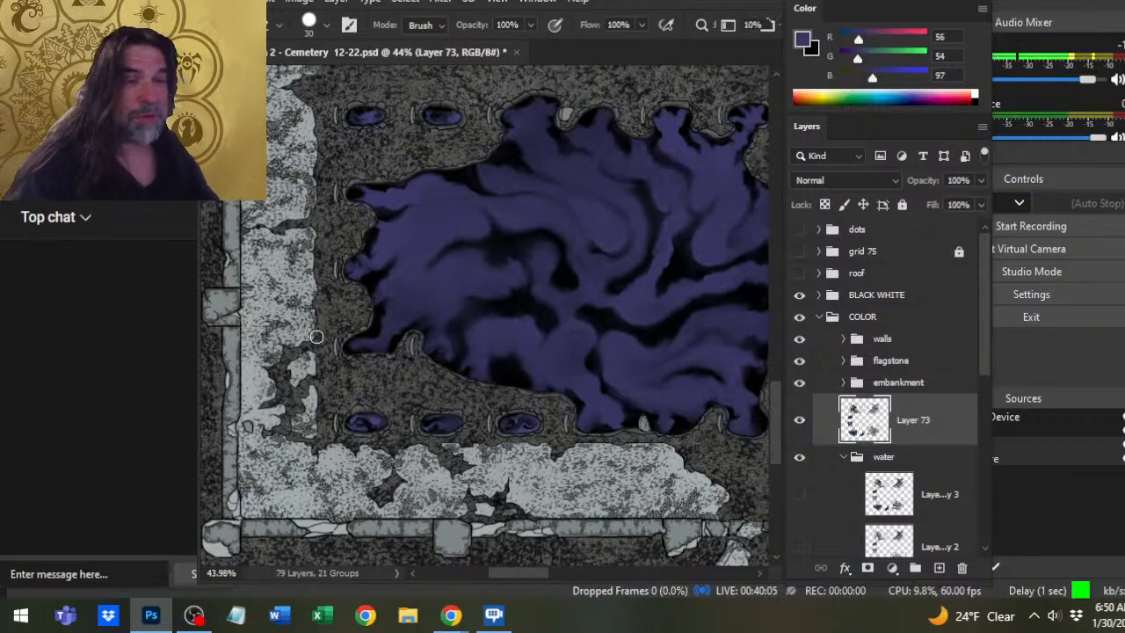
key("r")
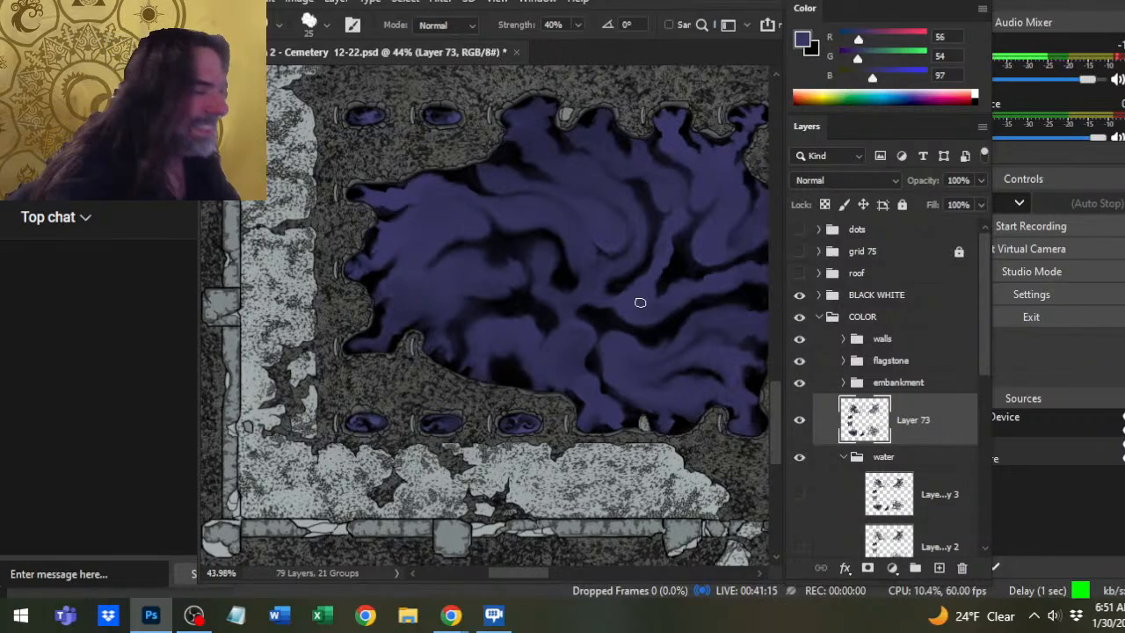
key("b")
key("r")
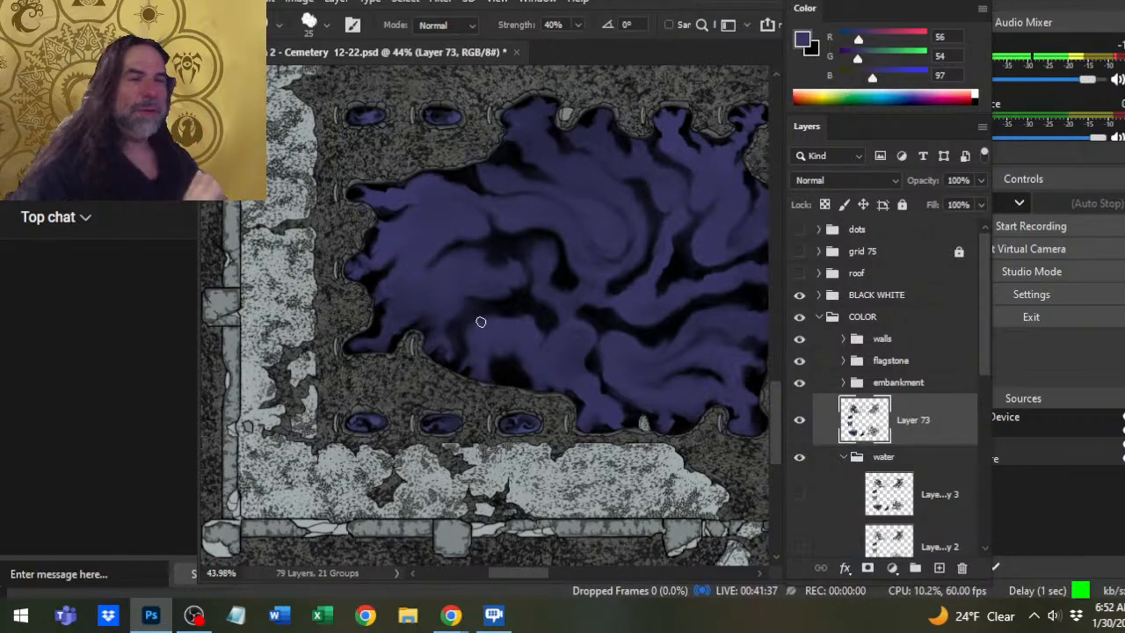
key("b")
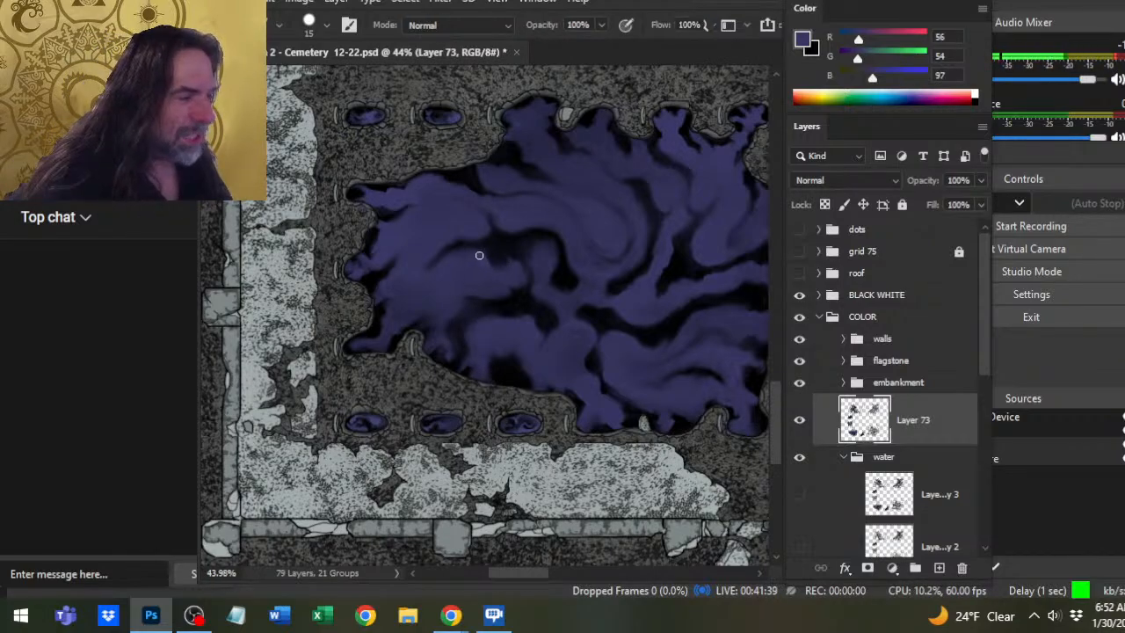
key("r")
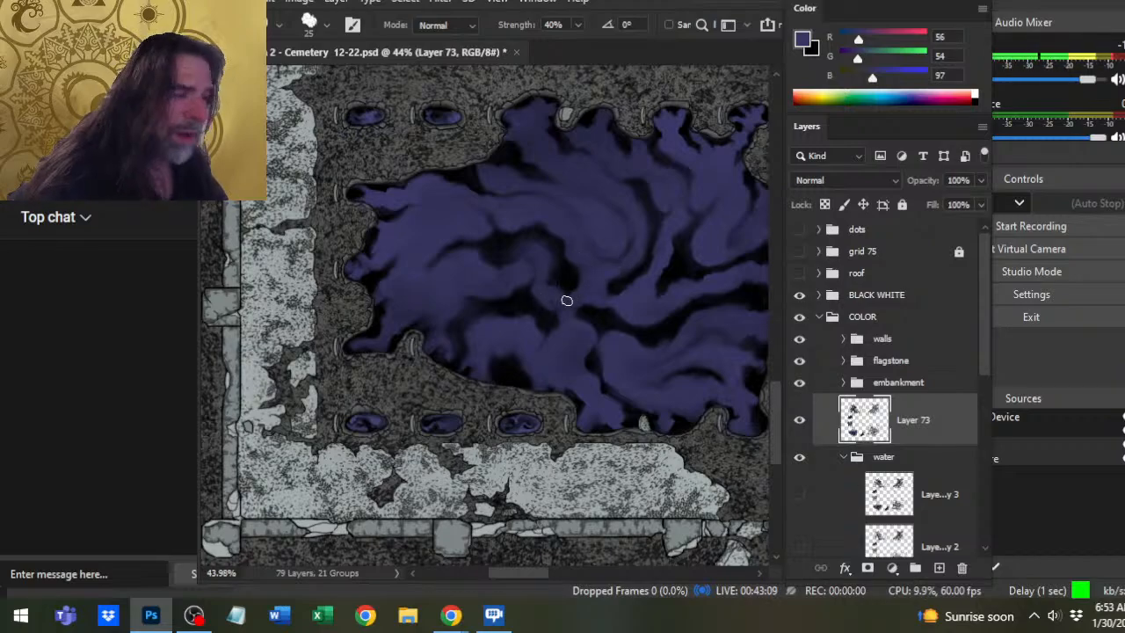
Reshape the dark curl just northwest of the swirl's center with sampled purple and near-black strokes, smudging each.
key("b")
left_click(630, 302, "alt")
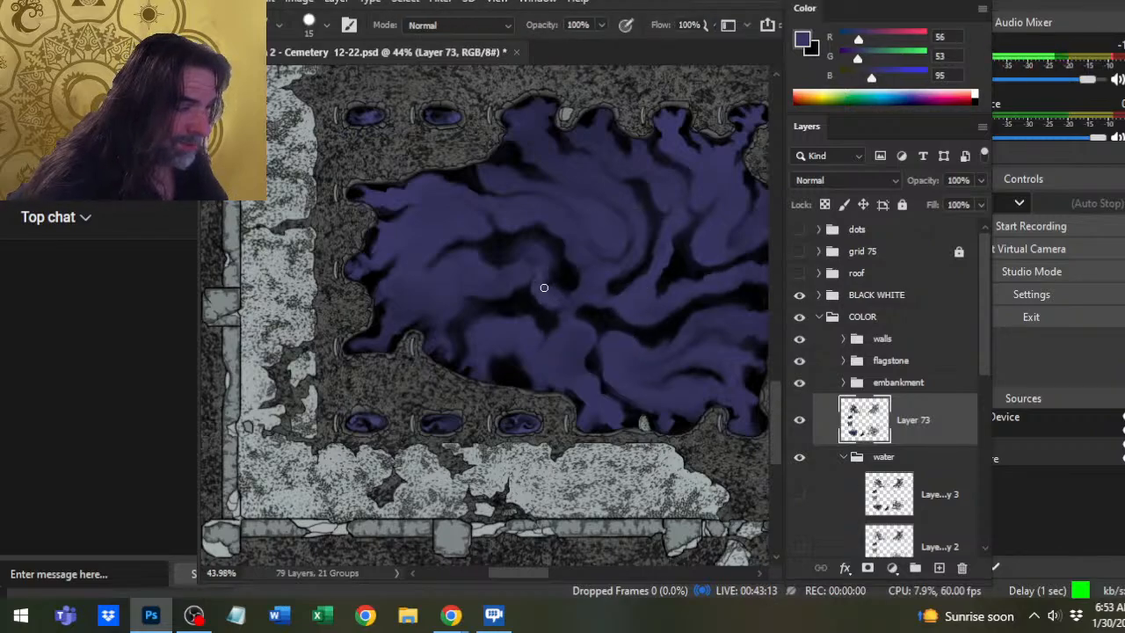
key("r")
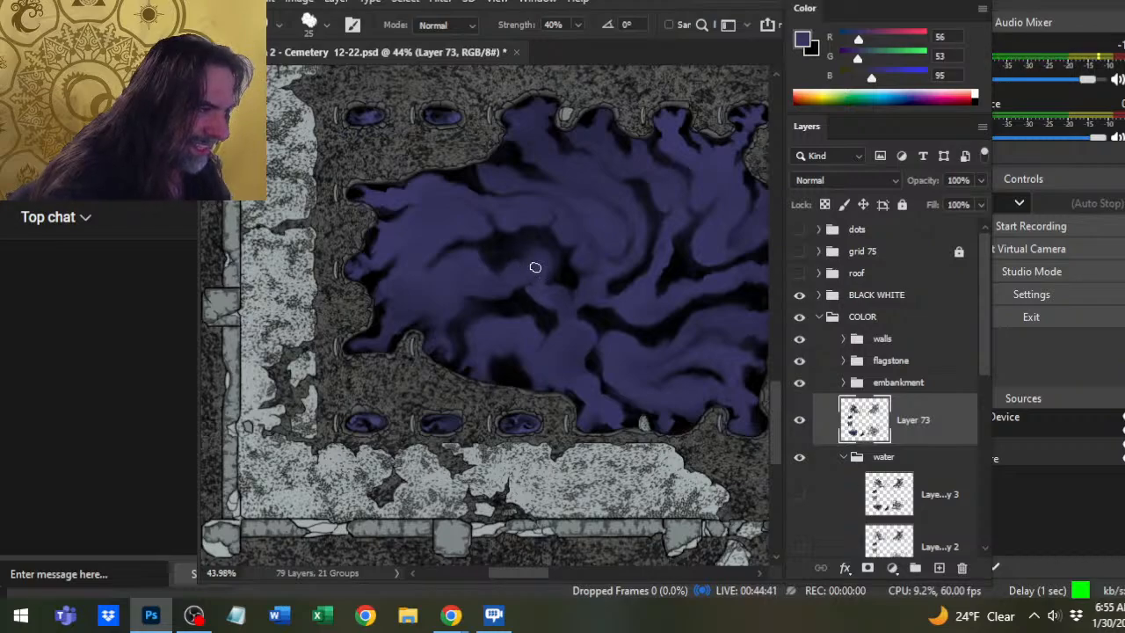
key("b")
left_click(502, 243, "alt")
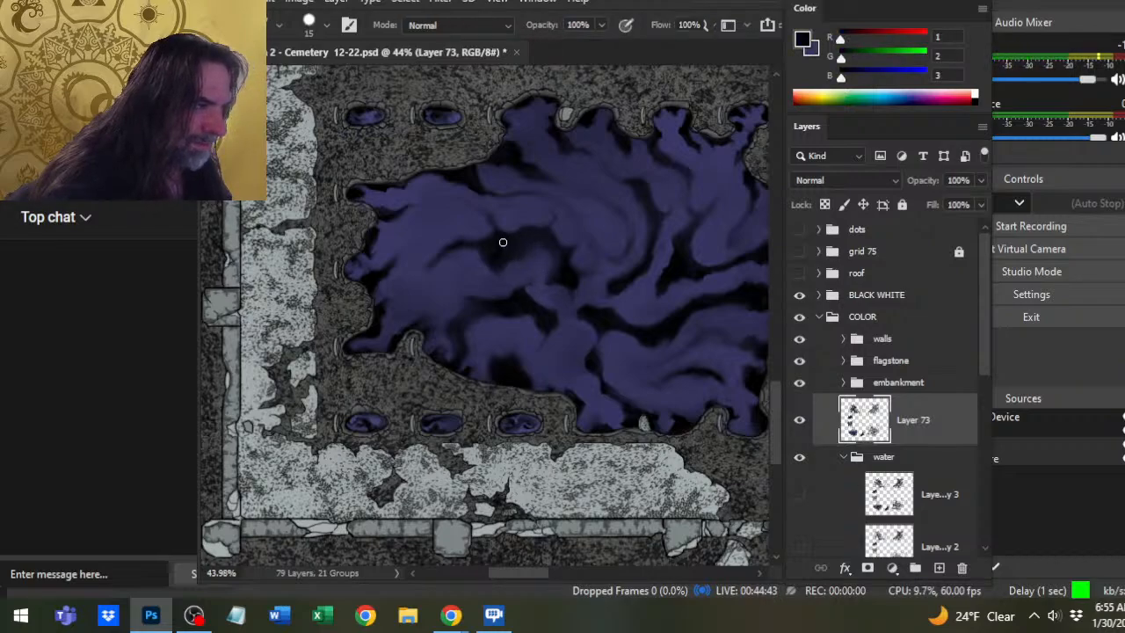
key("r")
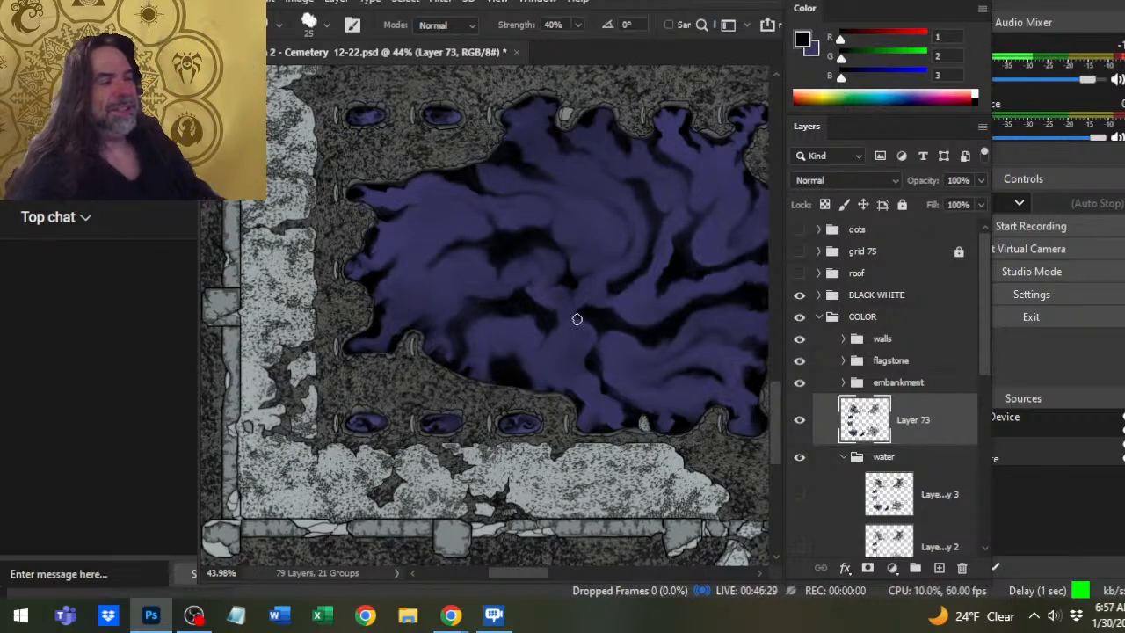
Sample purple from the pool's western side, trim the dark arms northwest of the center, and smudge them.
key("b")
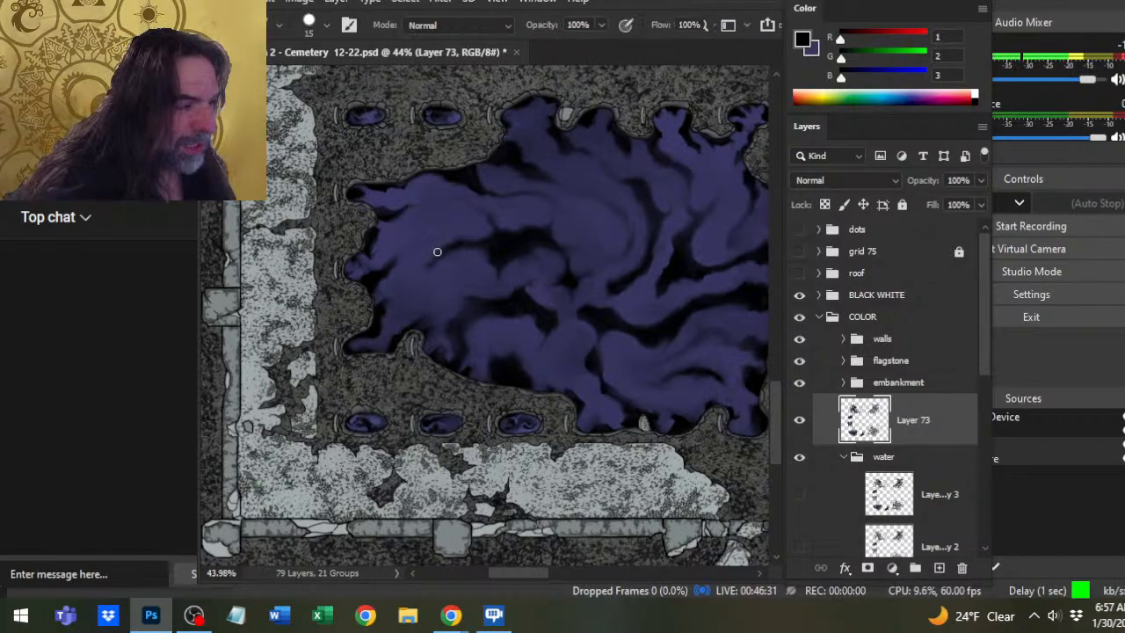
left_click(420, 266, "alt")
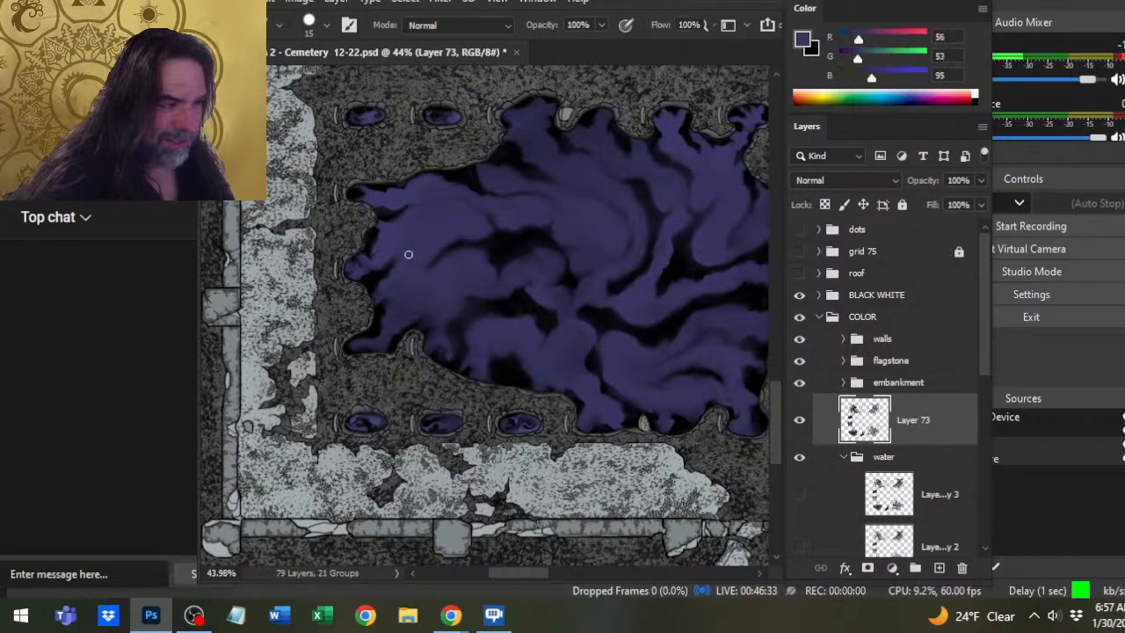
key("r")
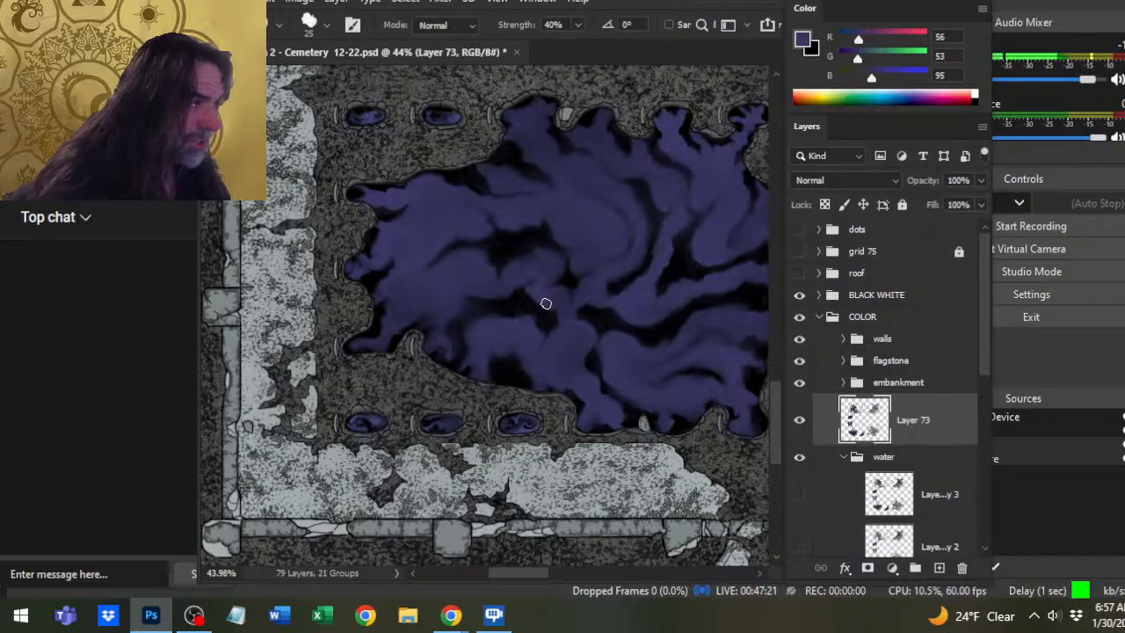
Compare the southwestern pool's swirl with the other purple pools along the map's southern edge.
key("ctrl+space")
left_click_drag(575, 284, 492, 269)
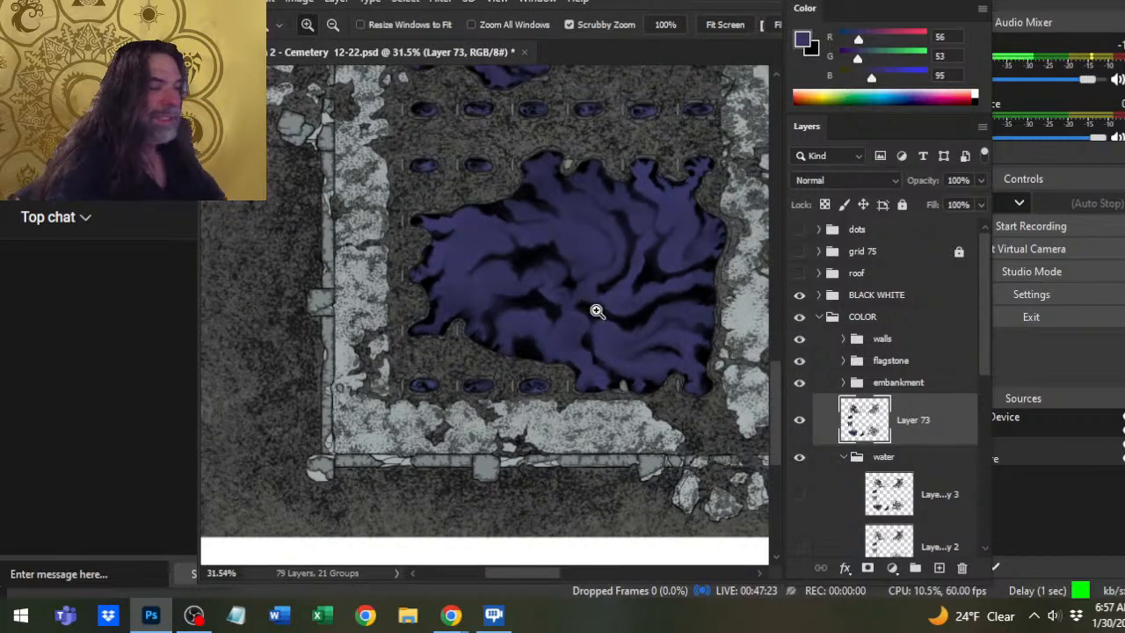
left_click_drag(597, 308, 511, 339)
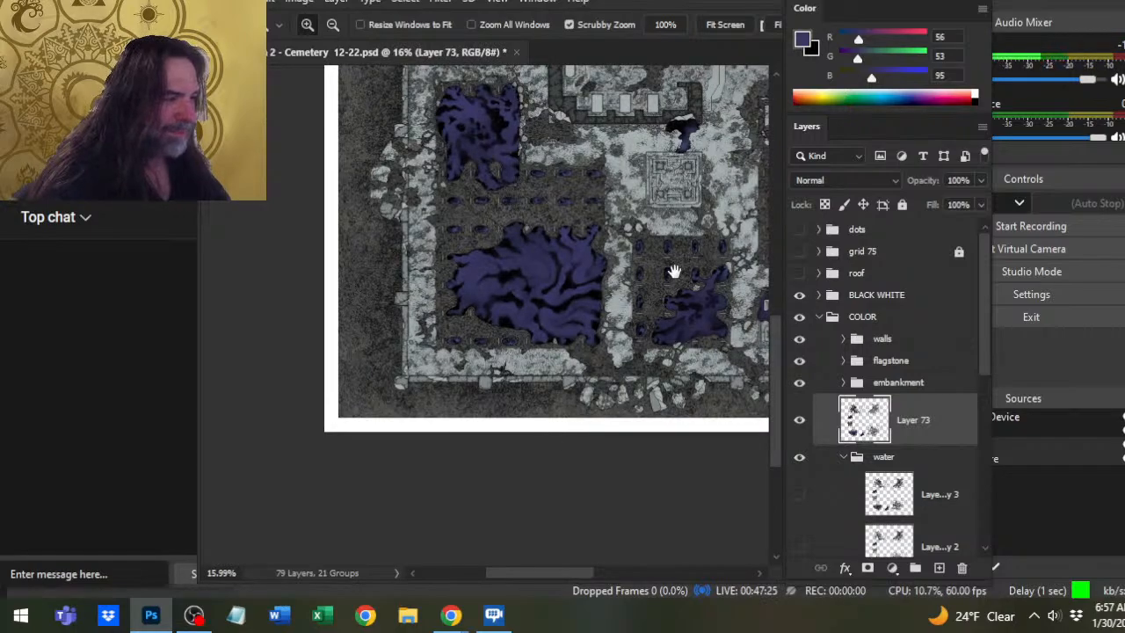
left_click_drag(673, 269, 453, 318)
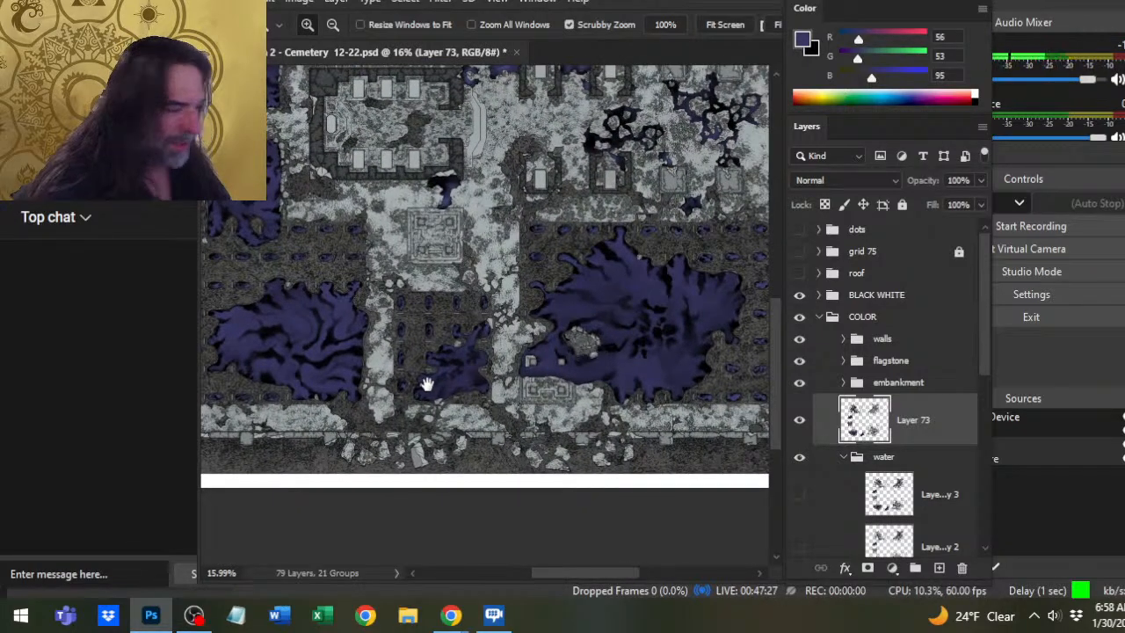
left_click_drag(502, 356, 507, 356)
left_click(507, 356, "ctrl")
left_click(528, 353, "ctrl")
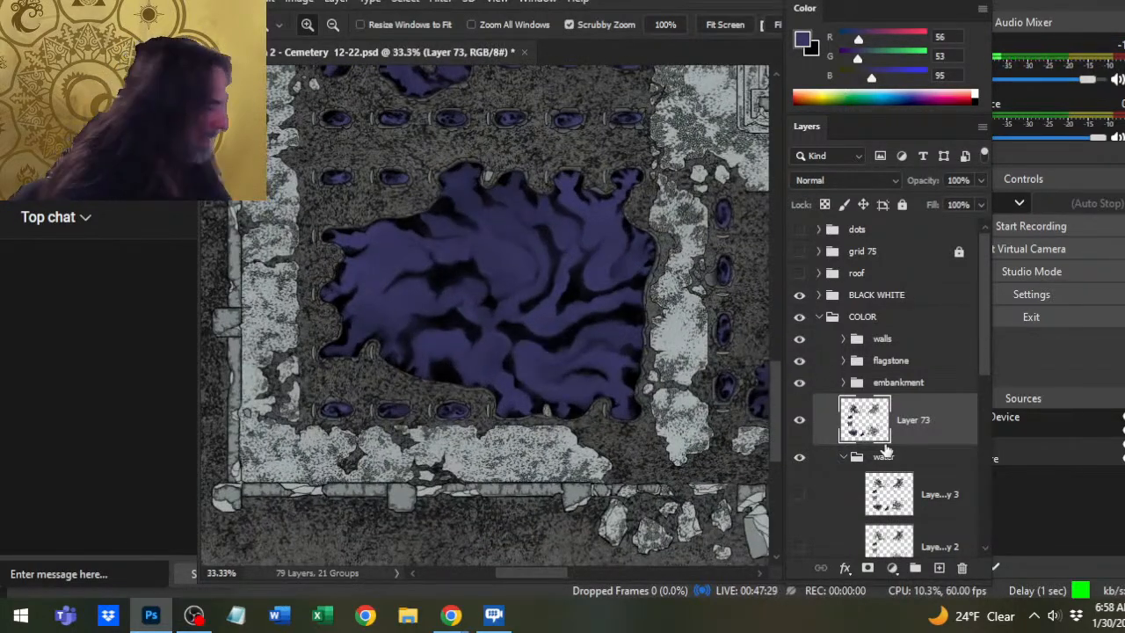
Add a new layer above Layer 73, paint near-black into the arm just east of the swirl's center, and smudge it.
left_click(939, 569)
left_click_drag(505, 309, 694, 425)
left_click_drag(290, 364, 492, 367)
scroll(472, 379, "up", 1)
key("b")
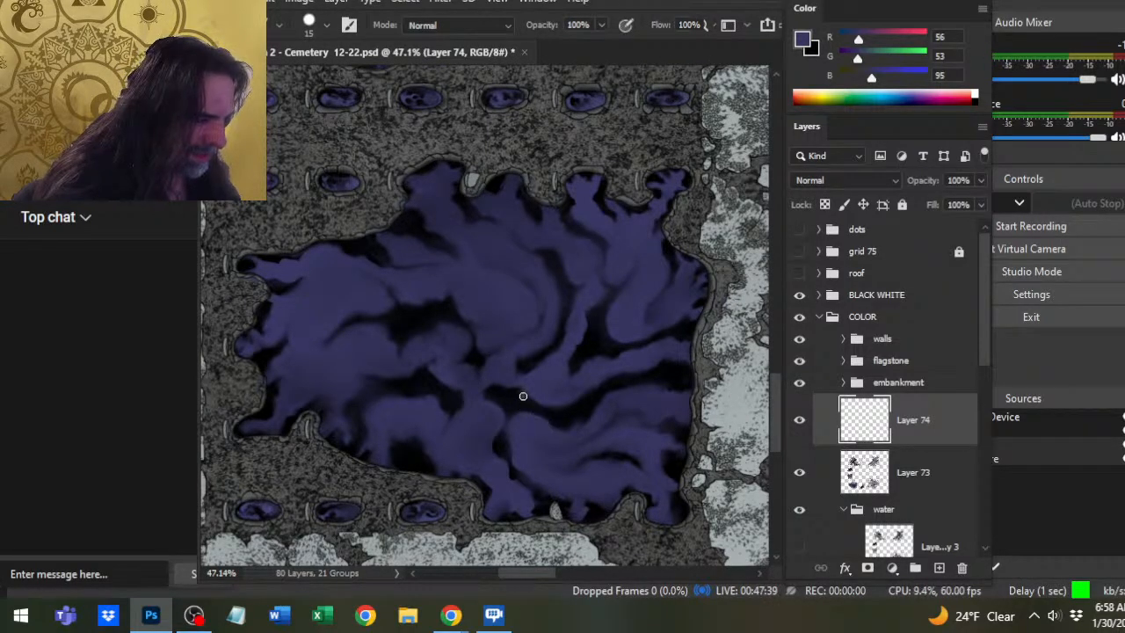
key("x")
key("r")
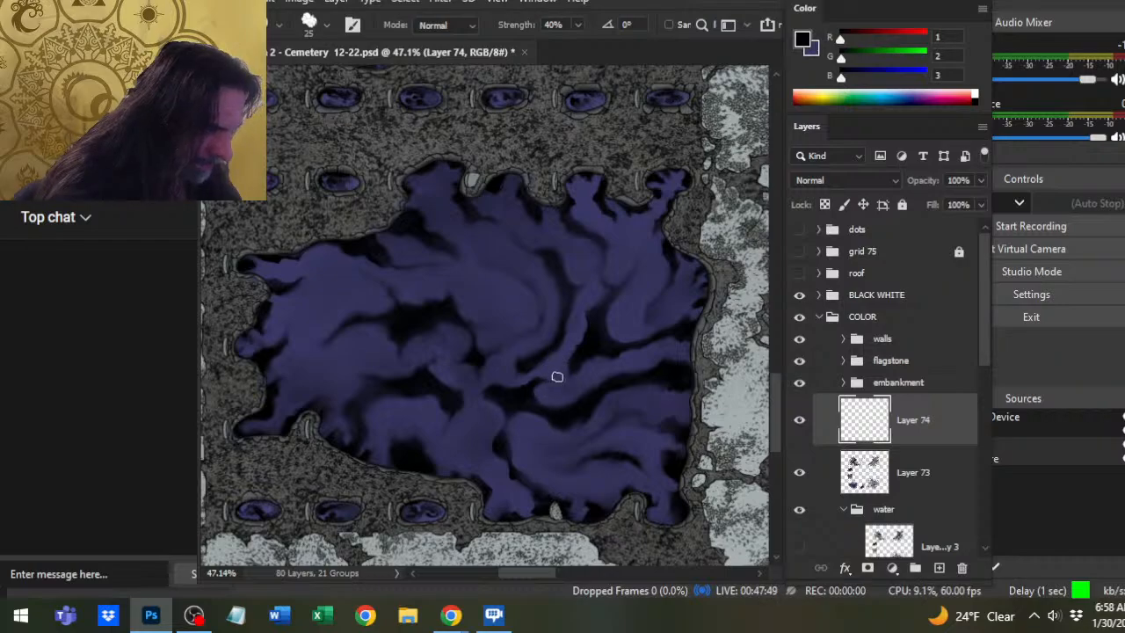
Shape a small curl west of the swirl's center with sampled dark and mid purple strokes and smudging, then sample pure black.
key("b")
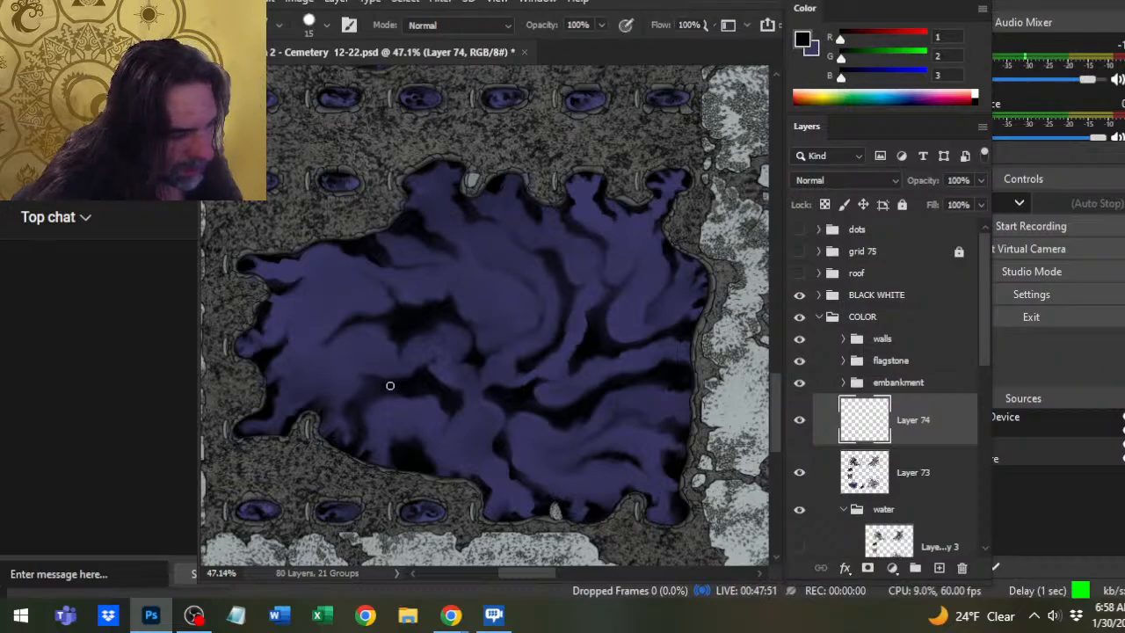
key("r")
left_click_drag(382, 379, 379, 354)
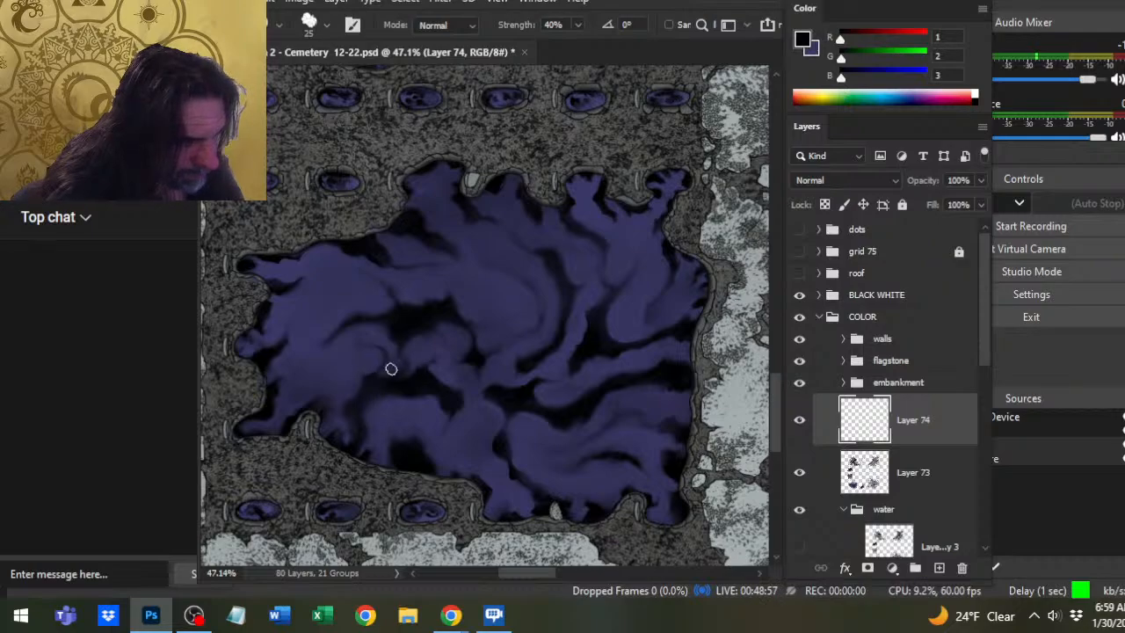
left_click(389, 377, "alt")
left_click(383, 378, "alt")
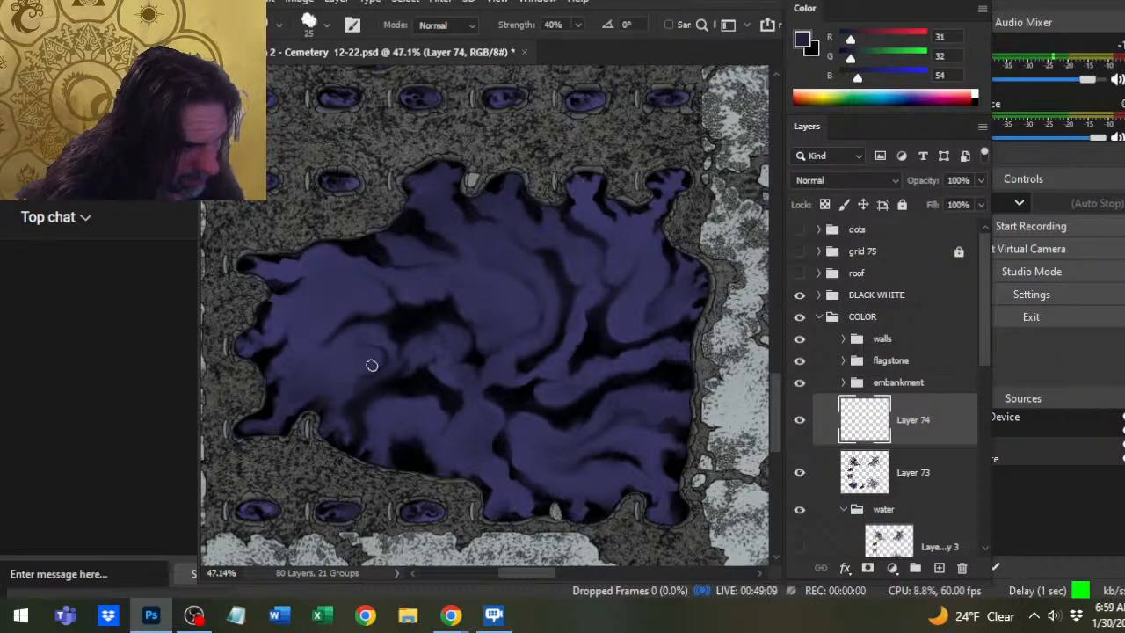
key("b")
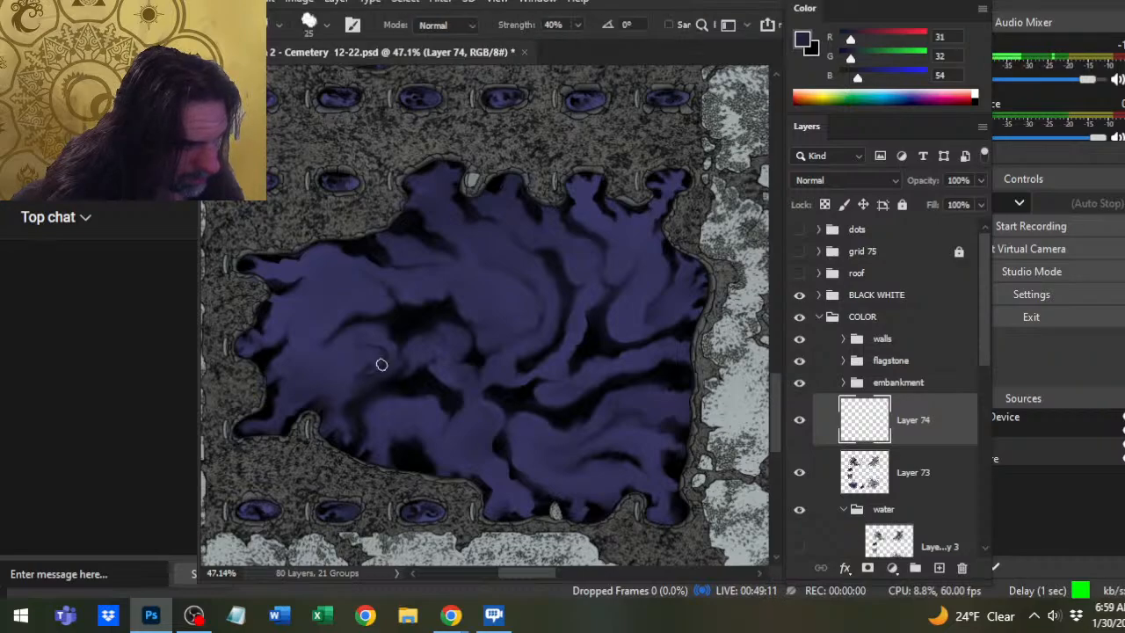
left_click(361, 365, "alt")
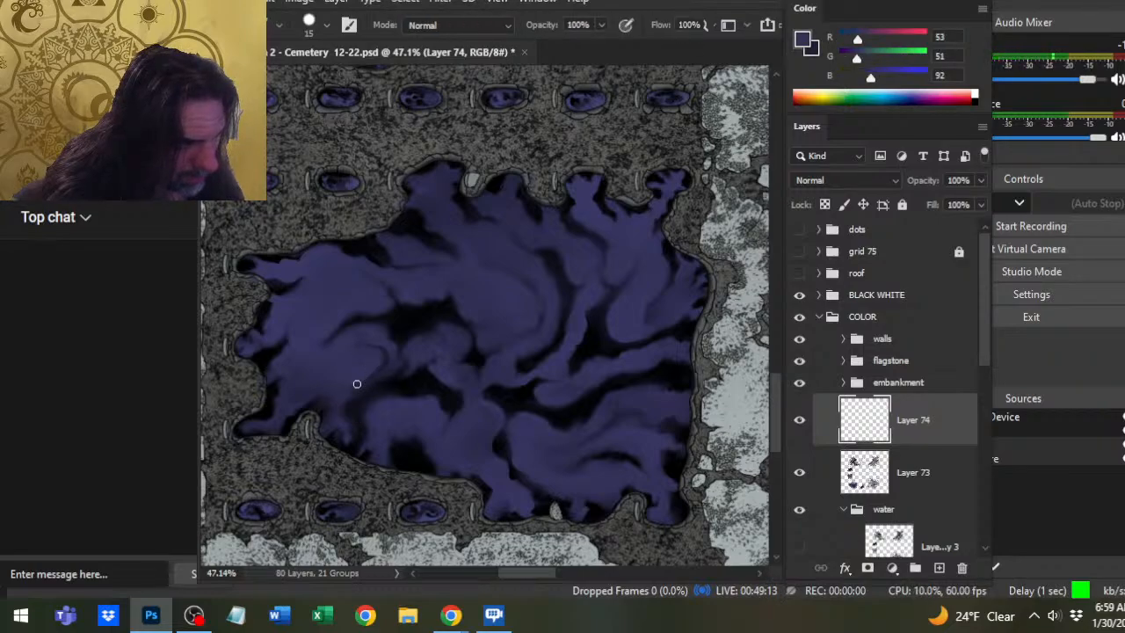
key("r")
key("b")
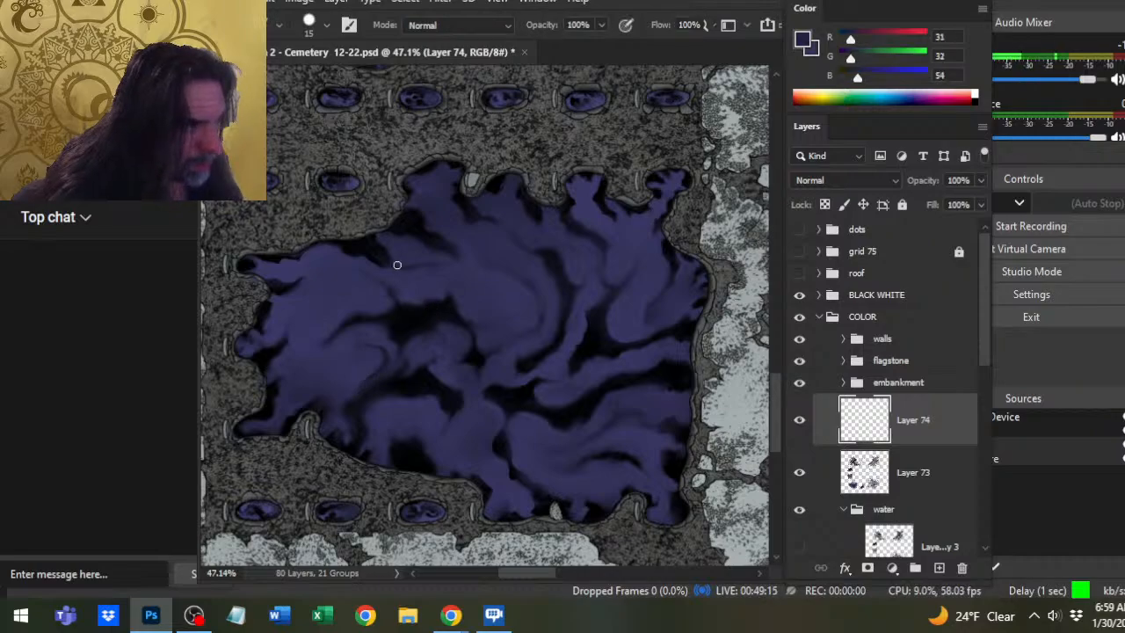
left_click(609, 211, "alt")
left_click_drag(609, 211, 584, 194)
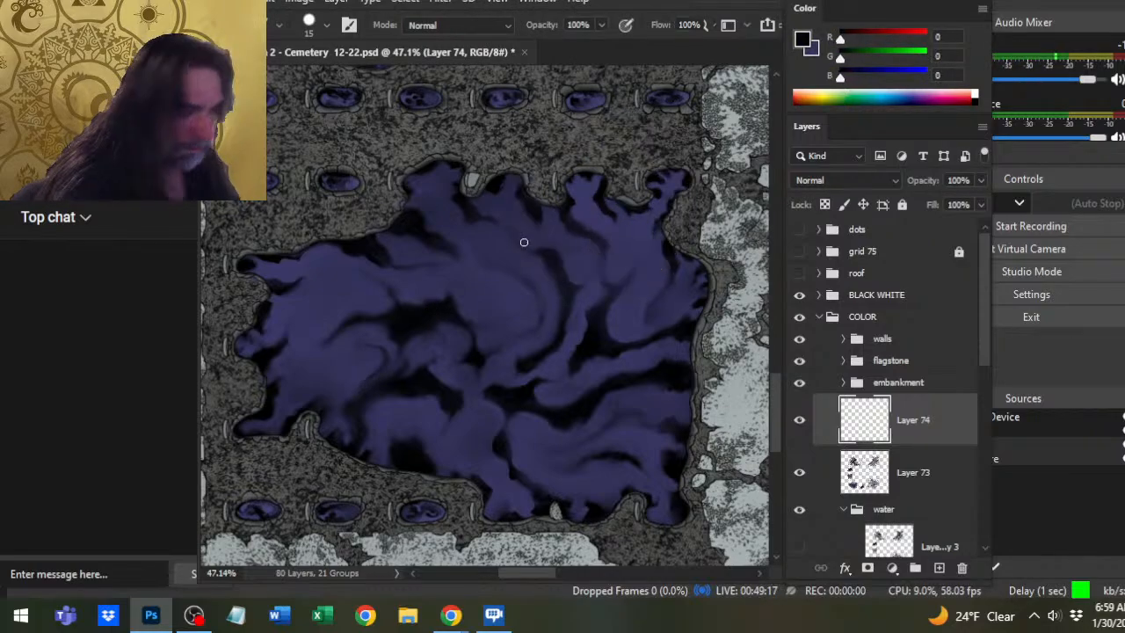
key("t")
left_click(371, 377)
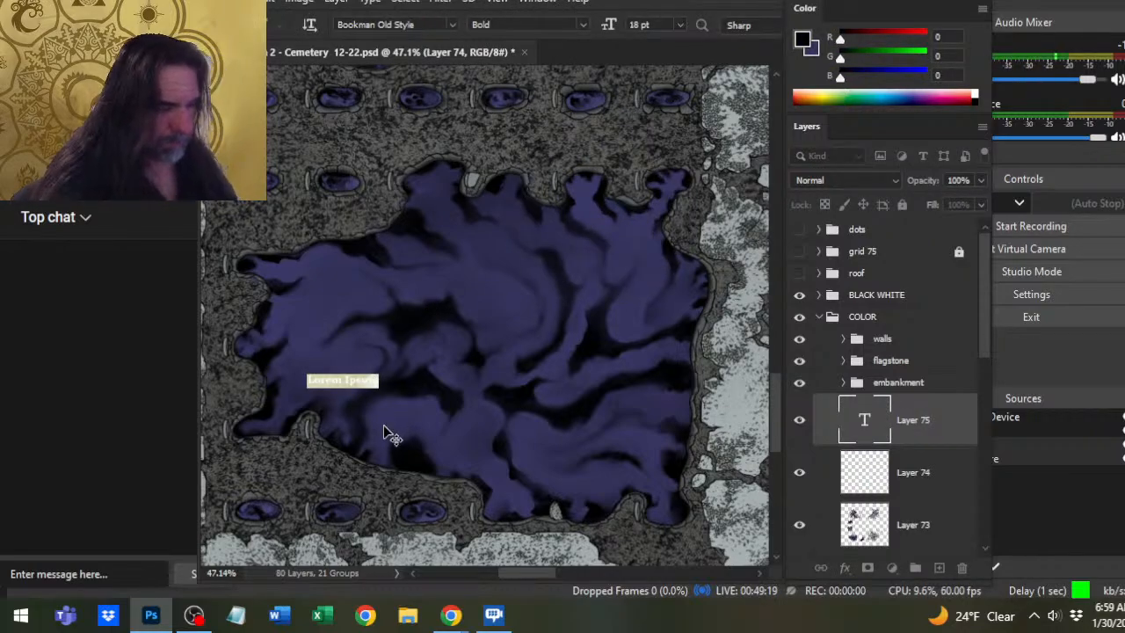
key("ctrl+Return")
key("ctrl+z")
Smudge the dark arm southwest of the swirl's center and compare the pool with its neighbors across the southern cemetery.
key("r")
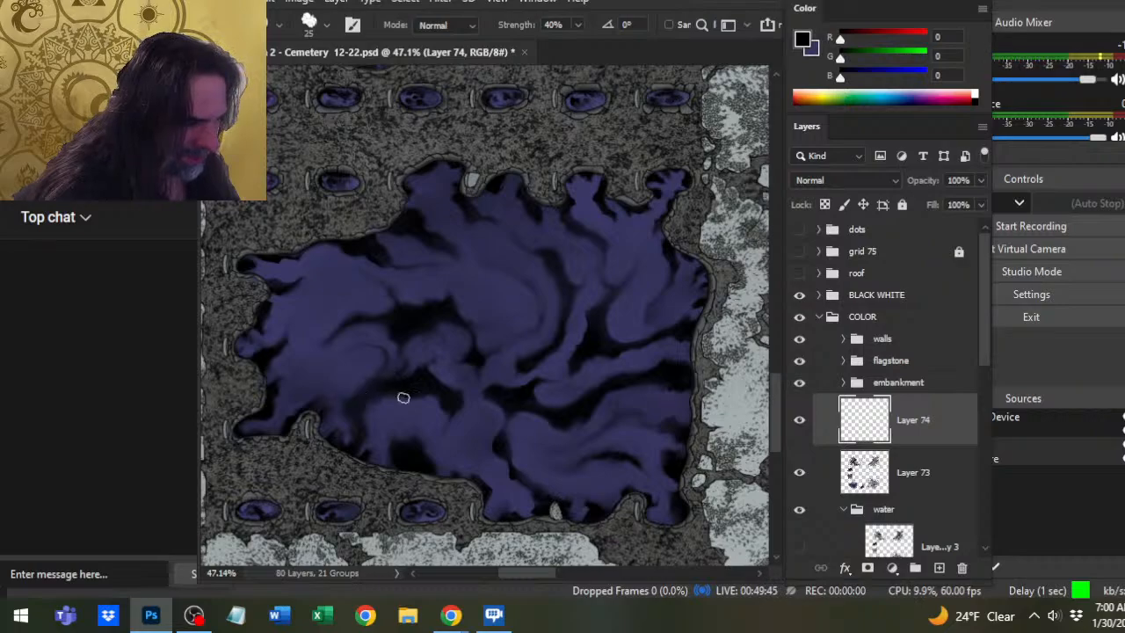
key("z")
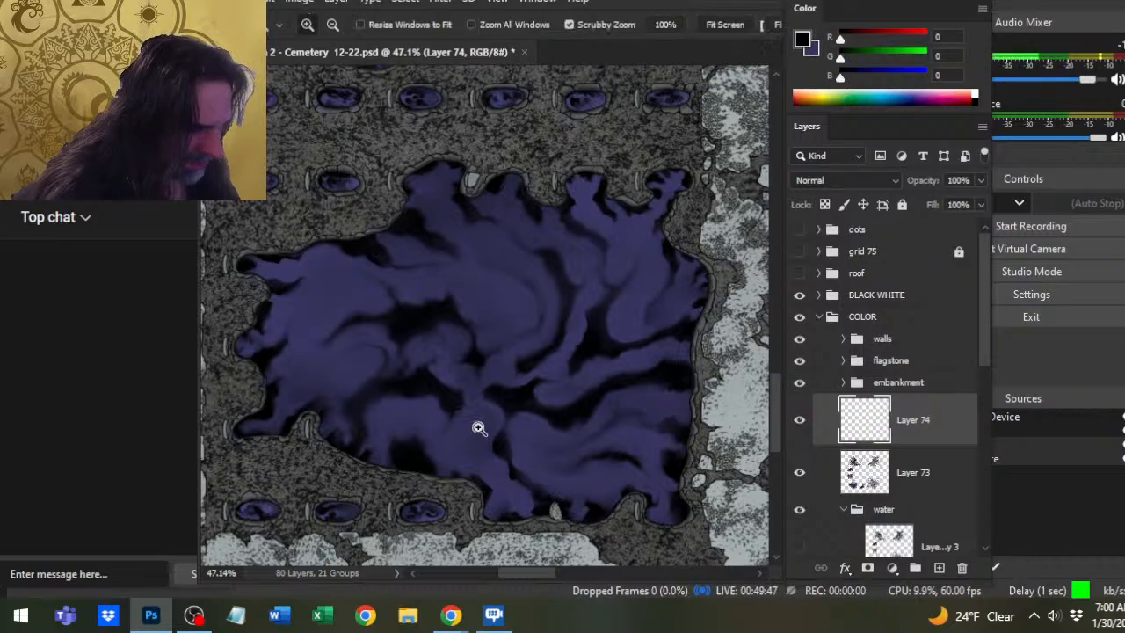
left_click_drag(480, 427, 429, 476)
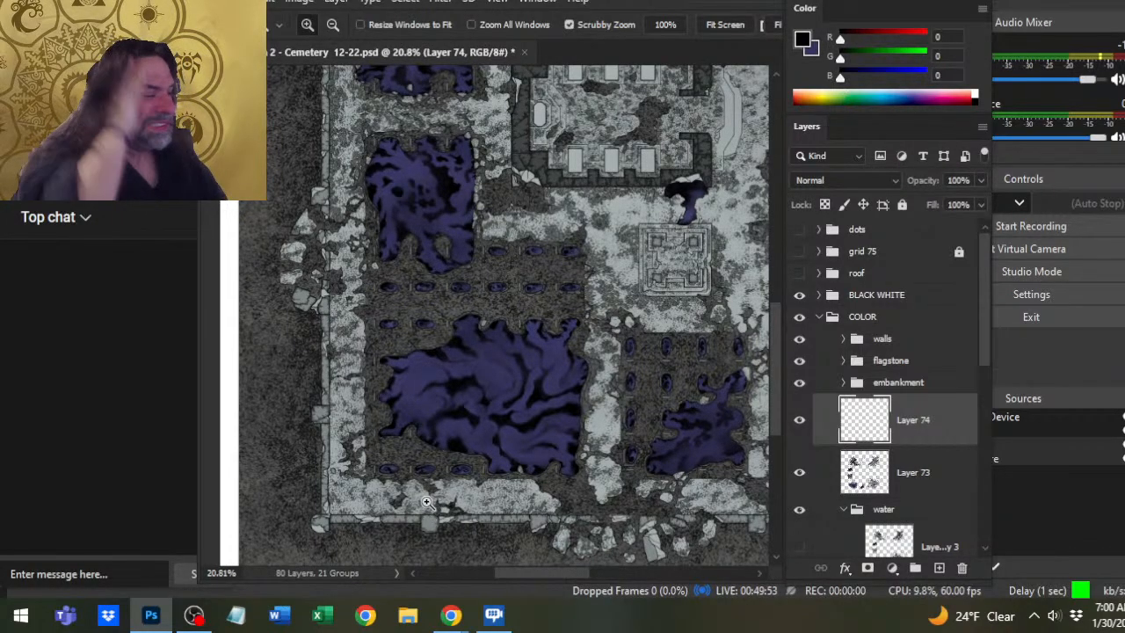
left_click_drag(658, 399, 495, 328)
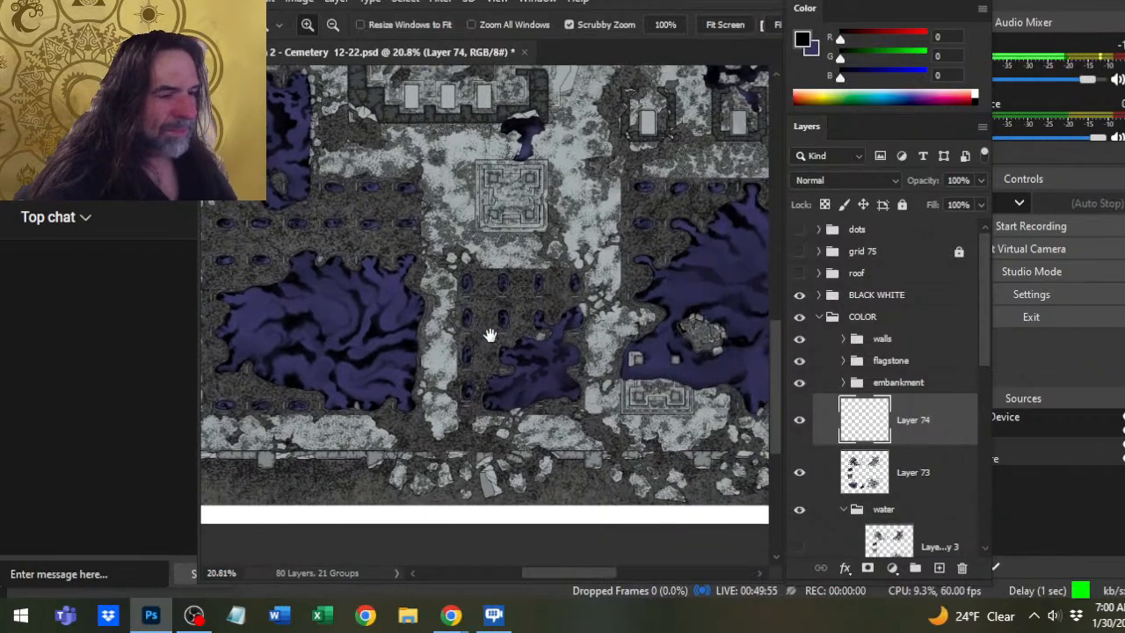
left_click_drag(626, 417, 561, 416)
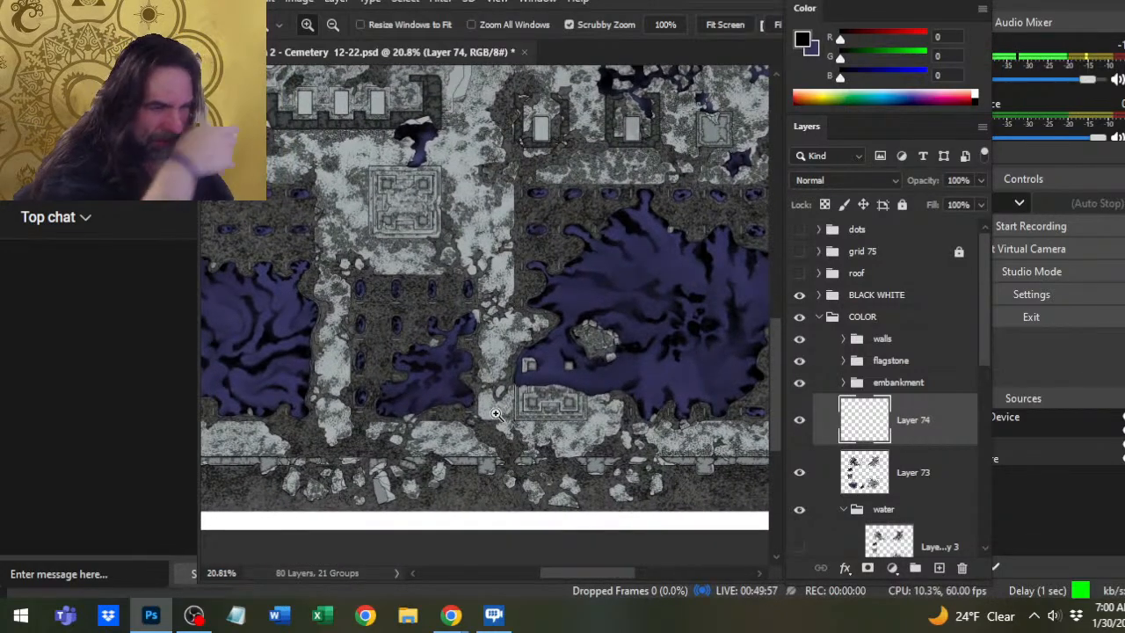
left_click_drag(396, 350, 614, 423)
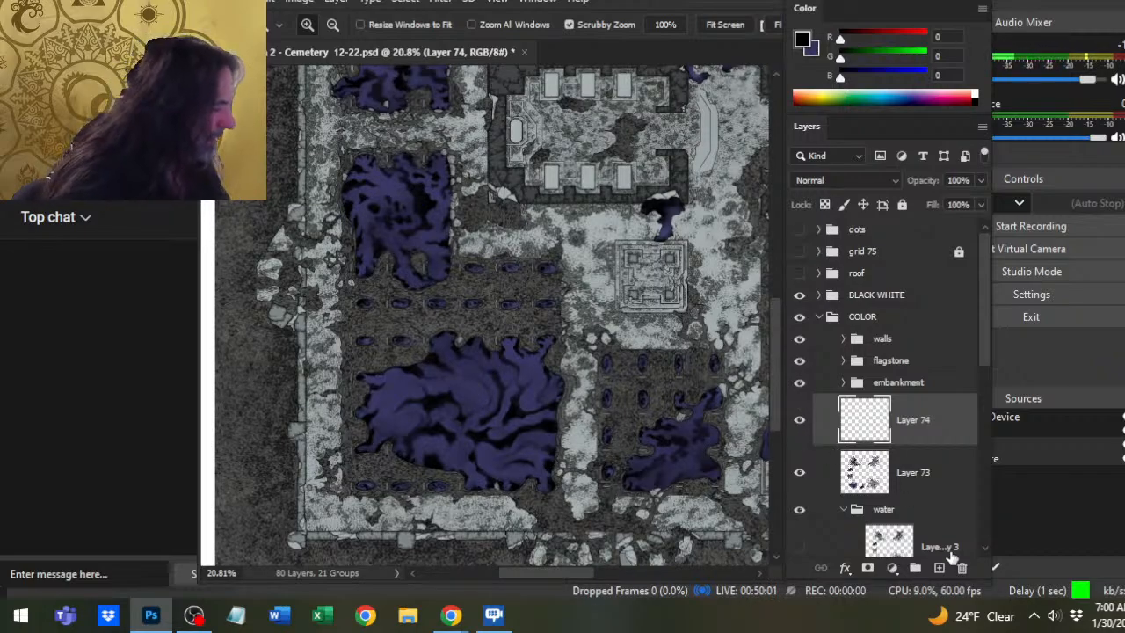
Merge Layer 74 down into Layer 73, add a blank layer above it, and ready the brush.
right_click(911, 437)
key("Escape")
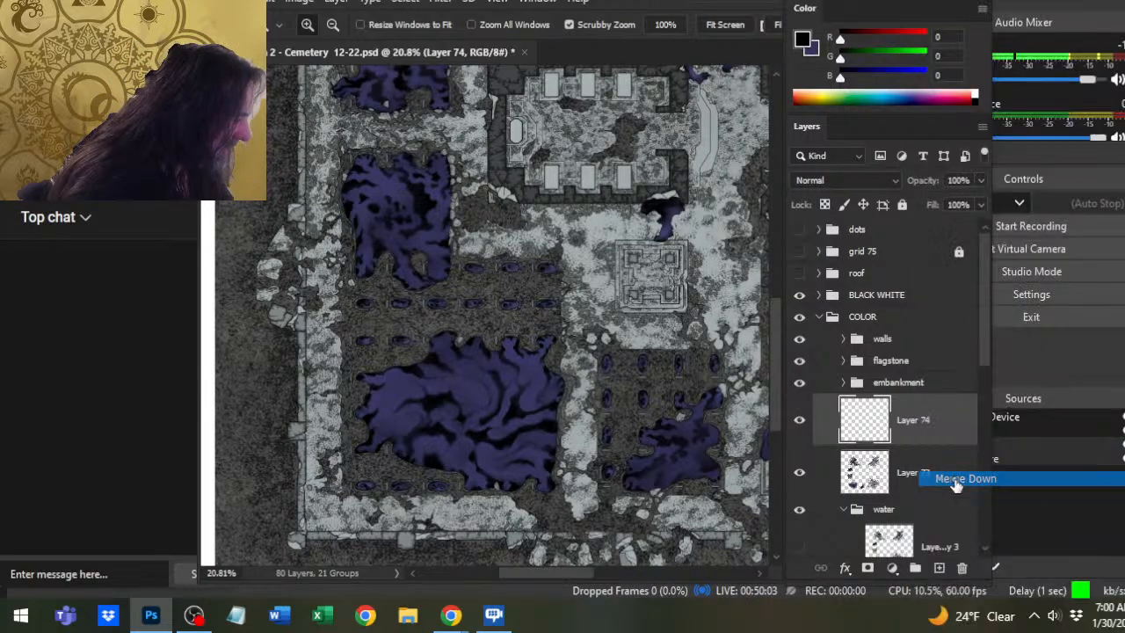
key("b")
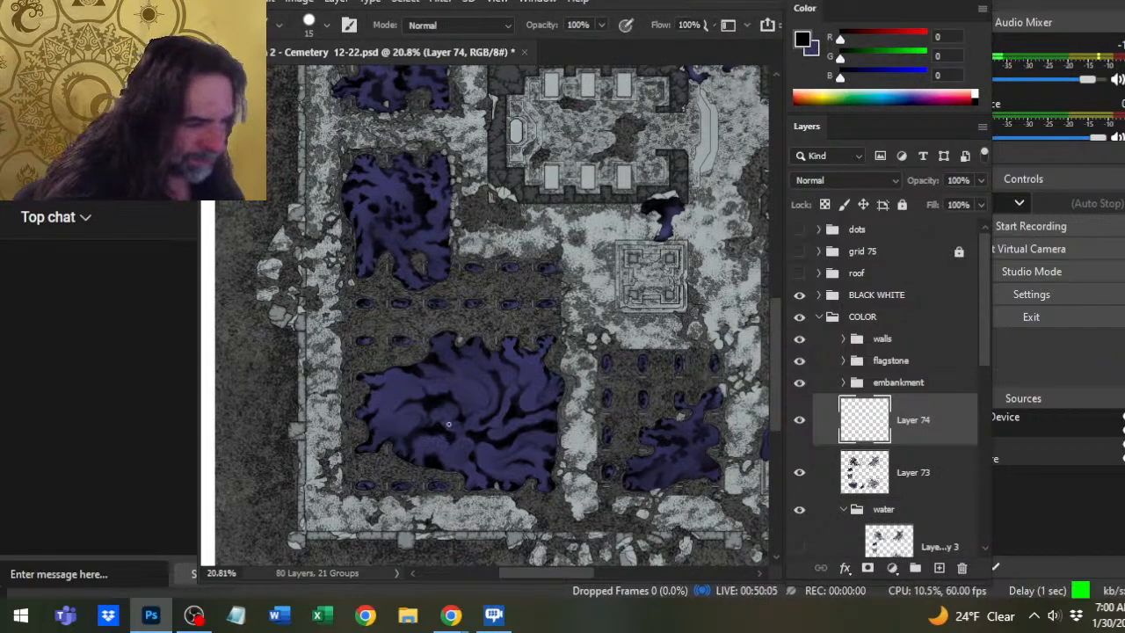
Smudge the dark strokes around the center of the southwestern pool's swirl with the tool enlarged to 60, erasing excess paint between strokes.
key("r")
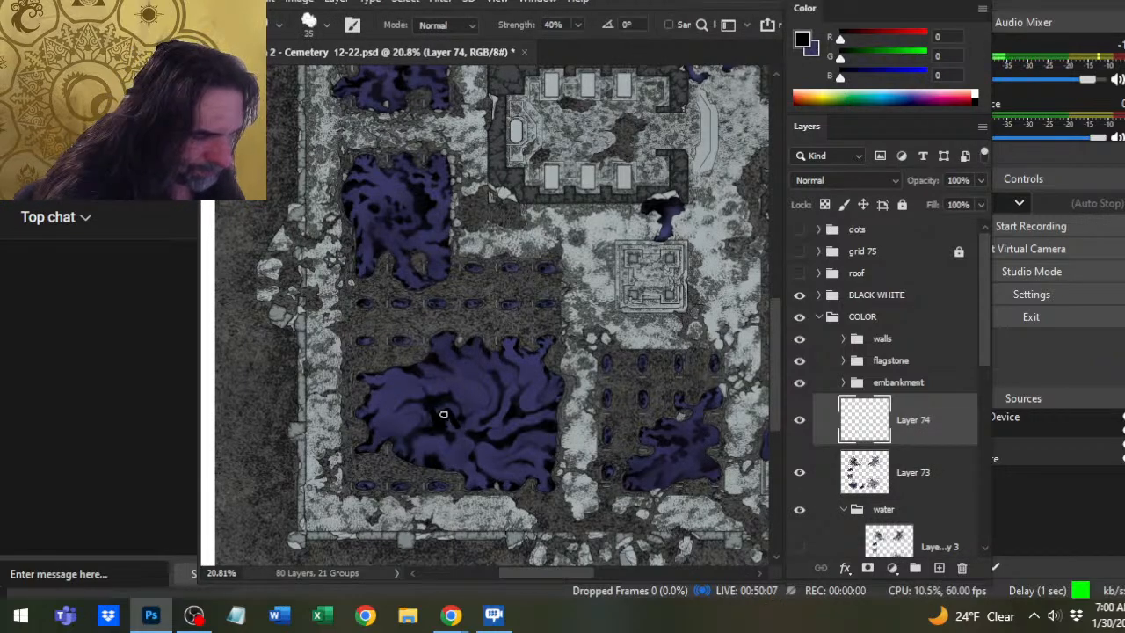
key("bracketright")
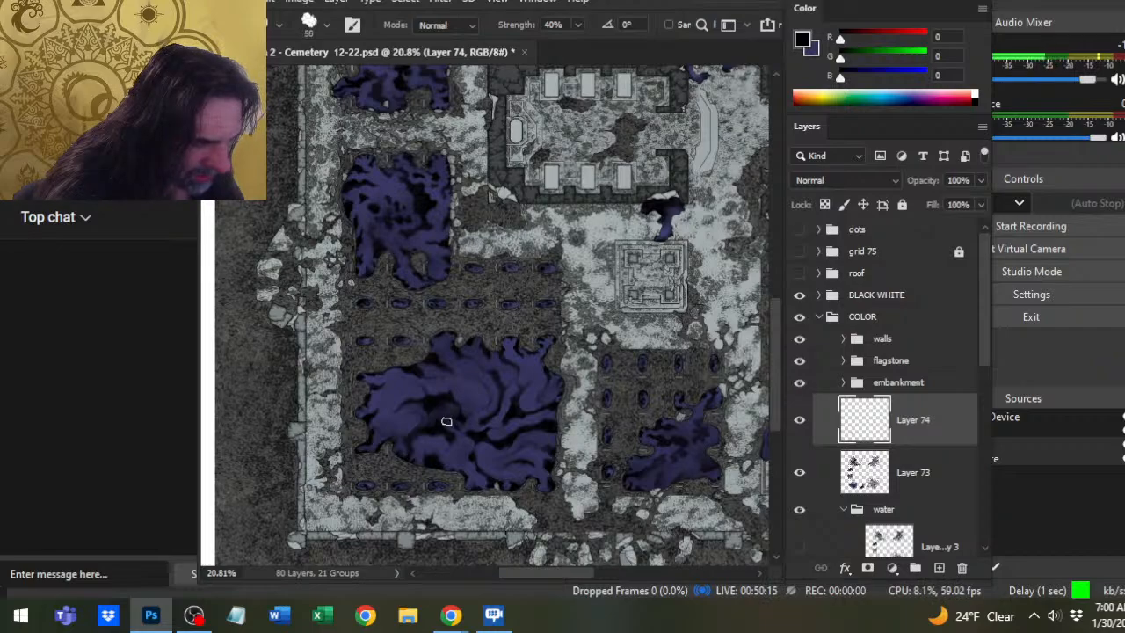
key("bracketright")
key("bracketright")
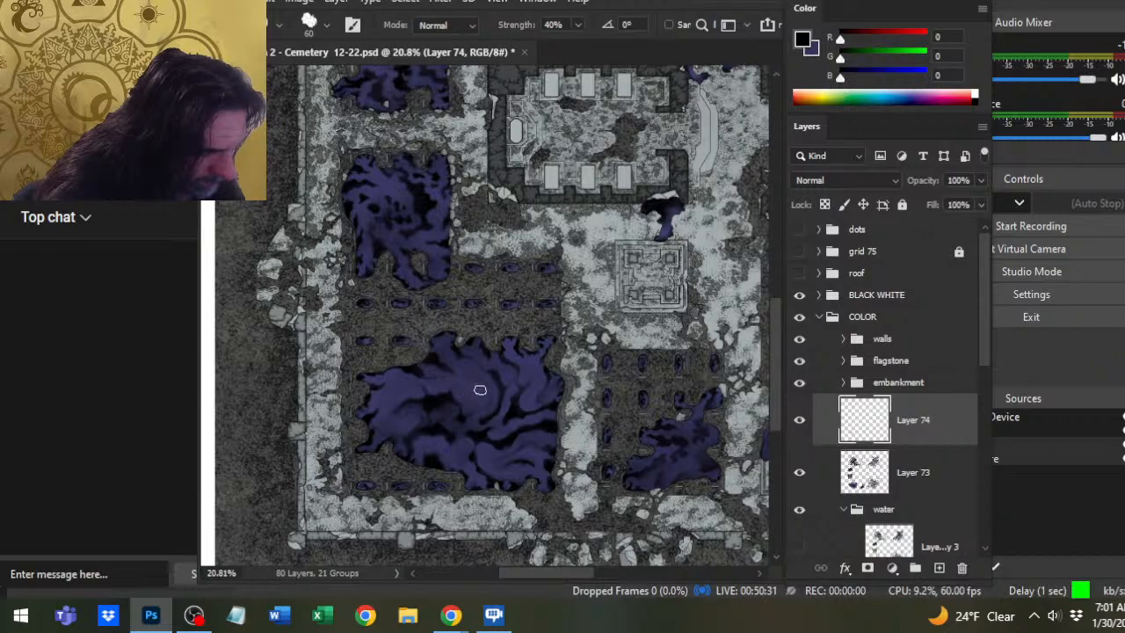
key("e")
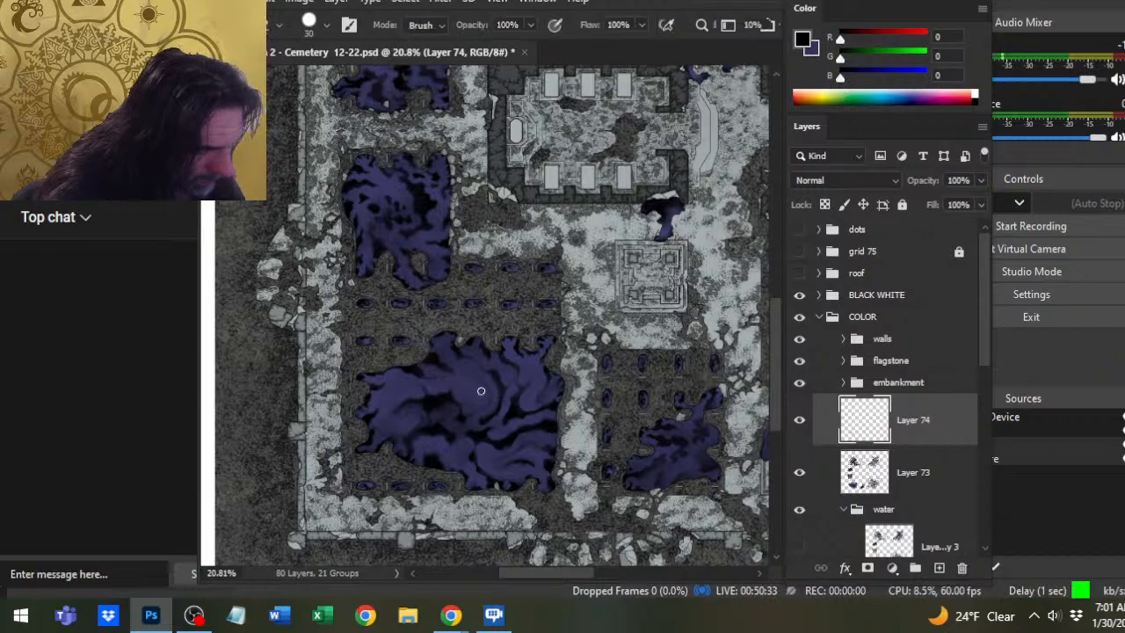
key("r")
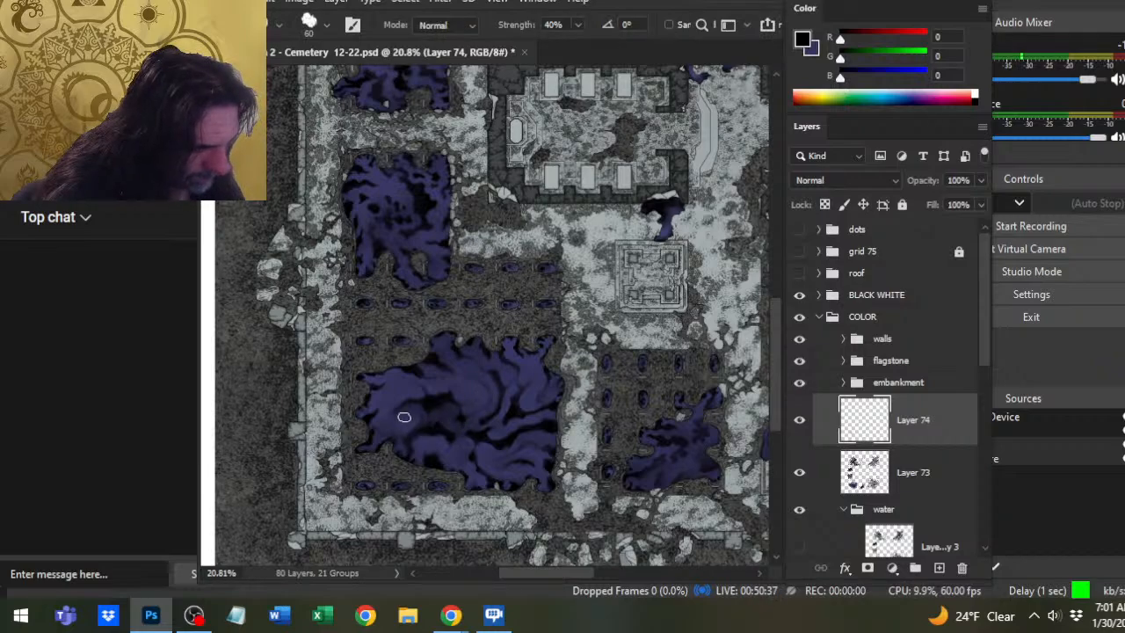
key("e")
key("r")
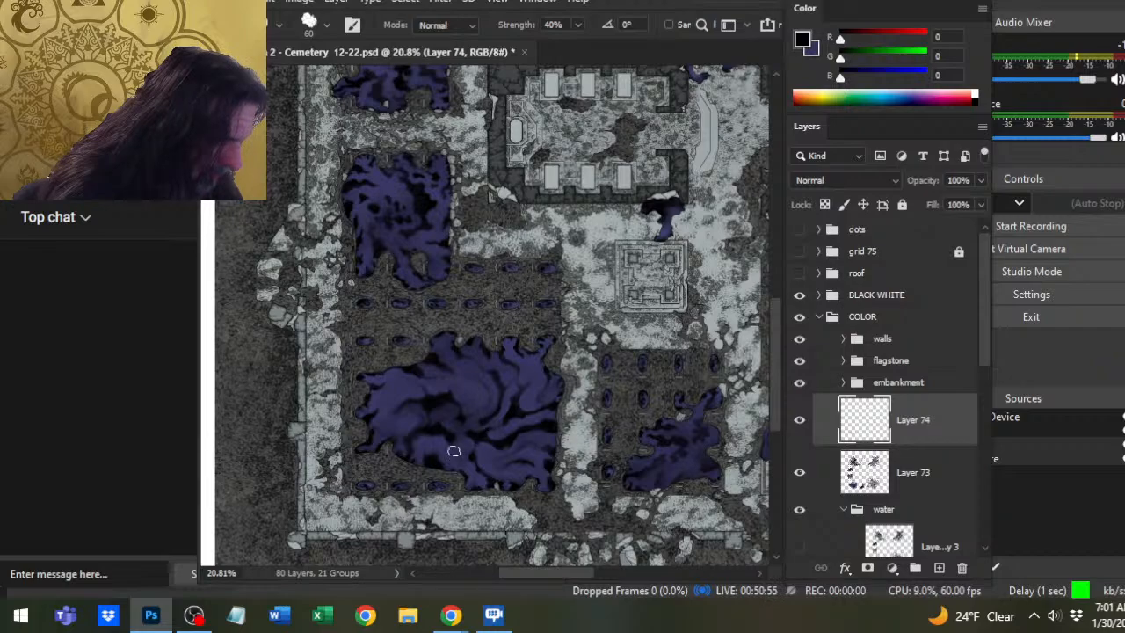
Finish smudging the southwestern whirlpool's dark center and merge Layer 74 down into Layer 73.
key("z")
left_click_drag(495, 455, 449, 538)
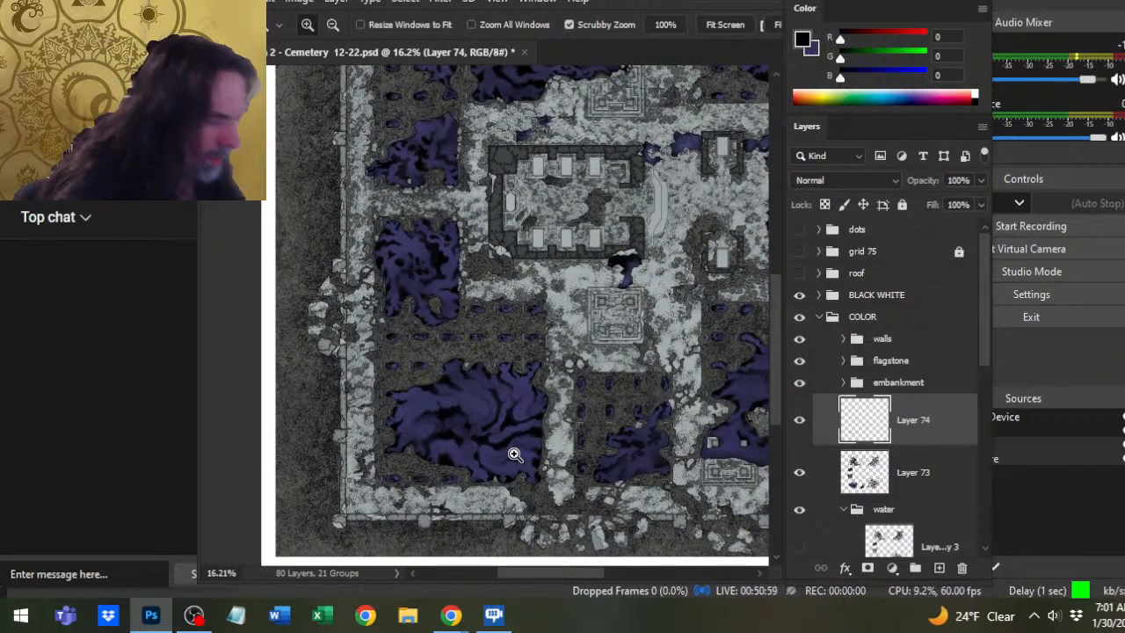
key("r")
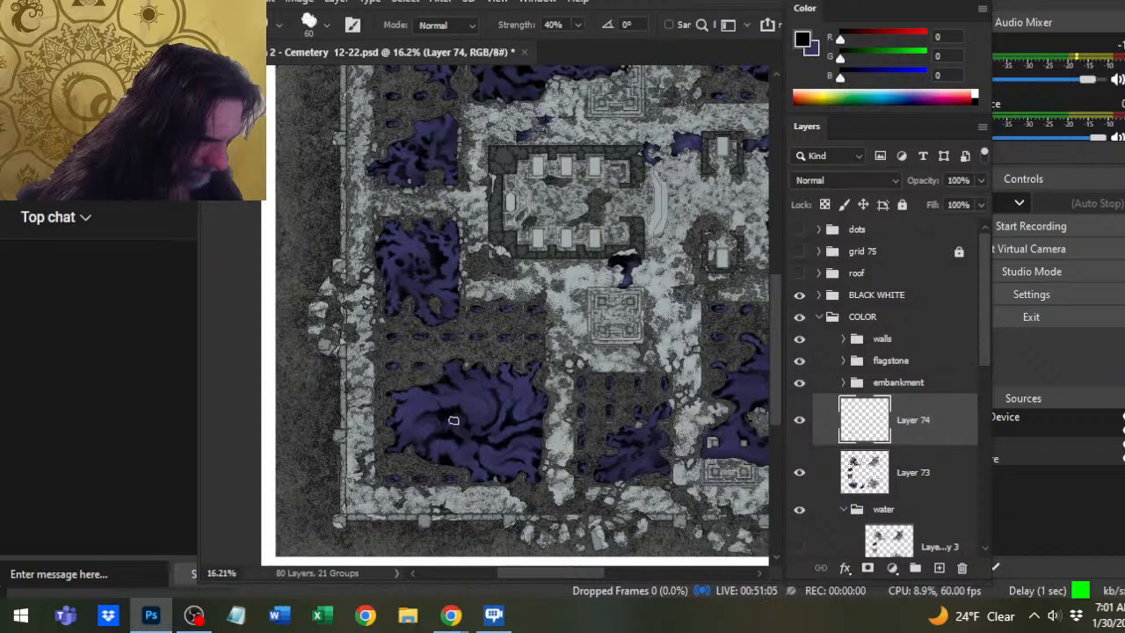
left_click_drag(489, 470, 423, 430)
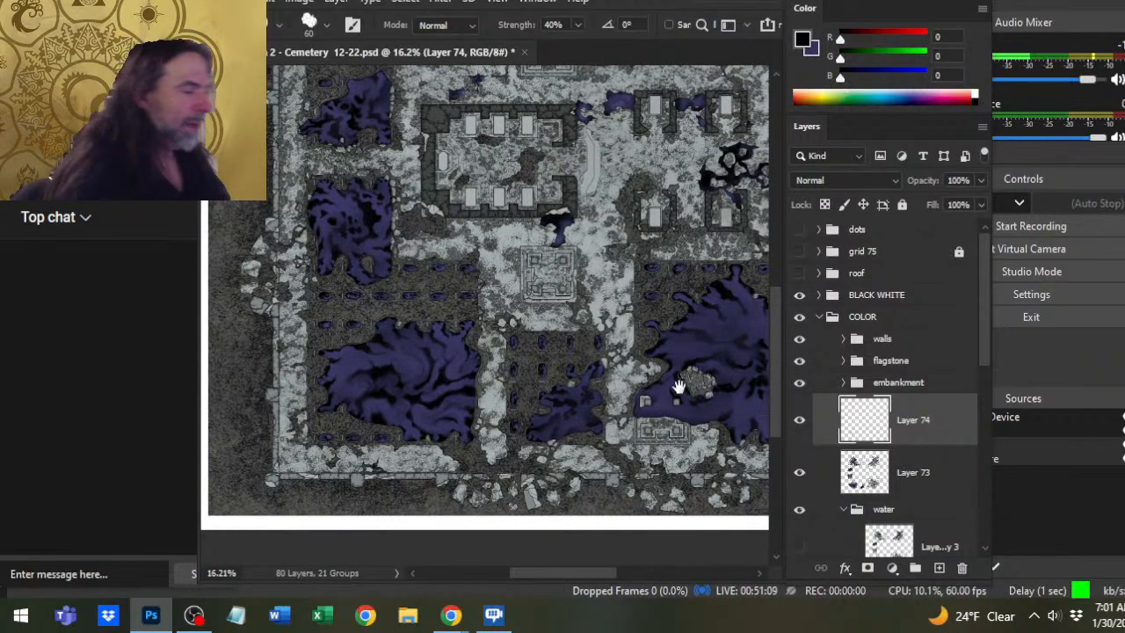
left_click_drag(678, 389, 494, 368)
right_click(893, 426)
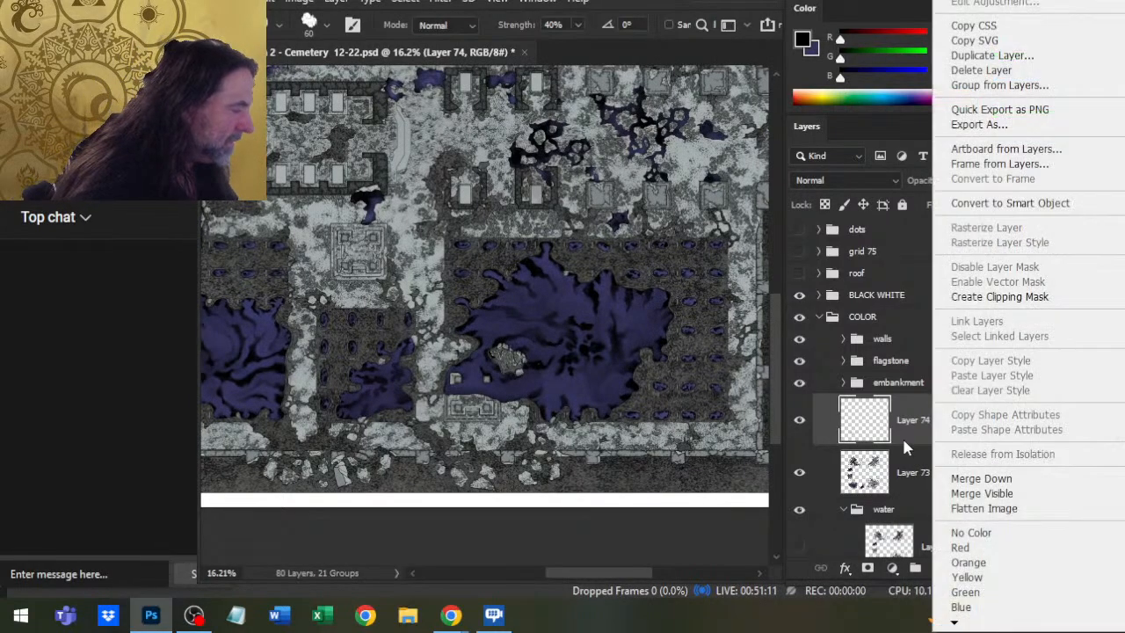
left_click(967, 479)
Add a new layer above Layer 73, sample the southeastern pool's mid purple, and paint and smudge it northeast of the dark center.
left_click_drag(581, 332, 590, 334)
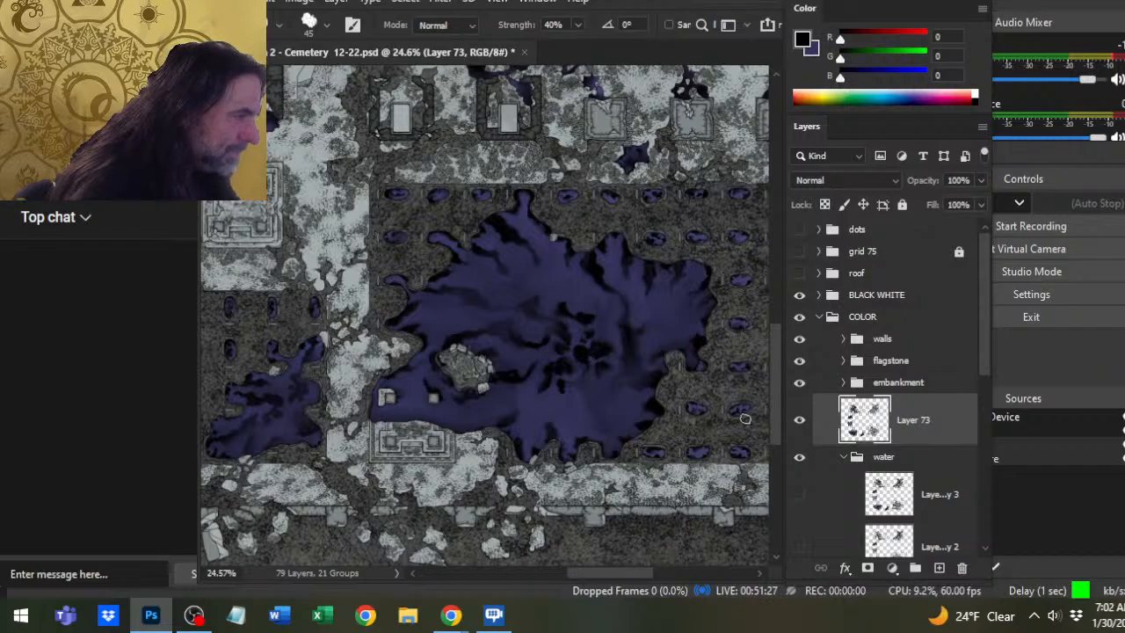
left_click(939, 568)
left_click(645, 311, "alt")
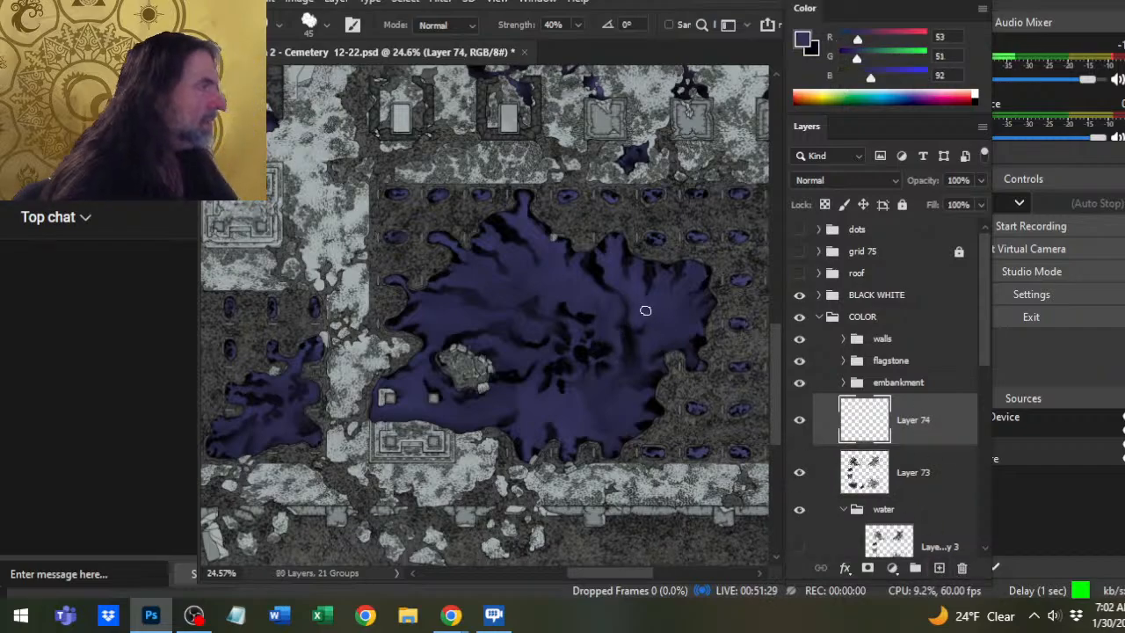
key("b")
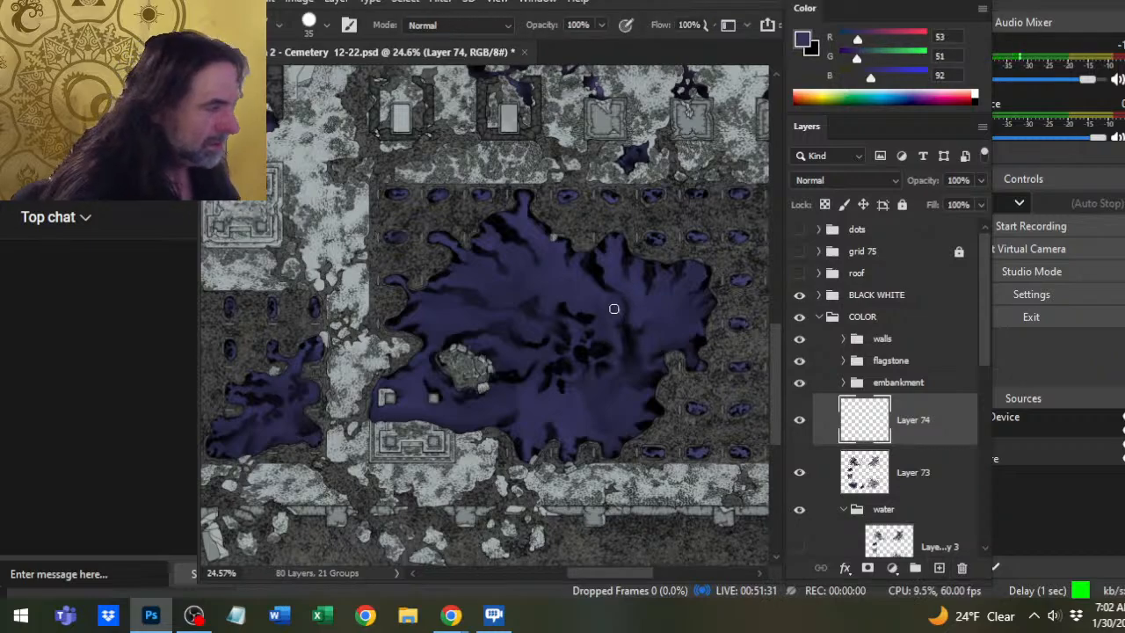
key("r")
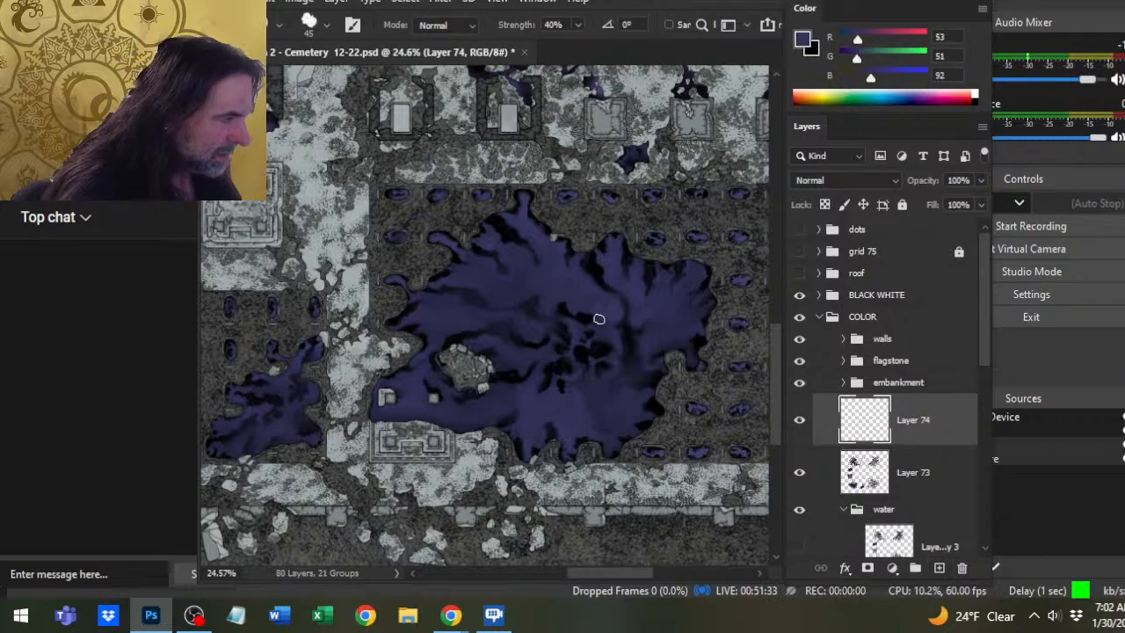
key("b")
key("r")
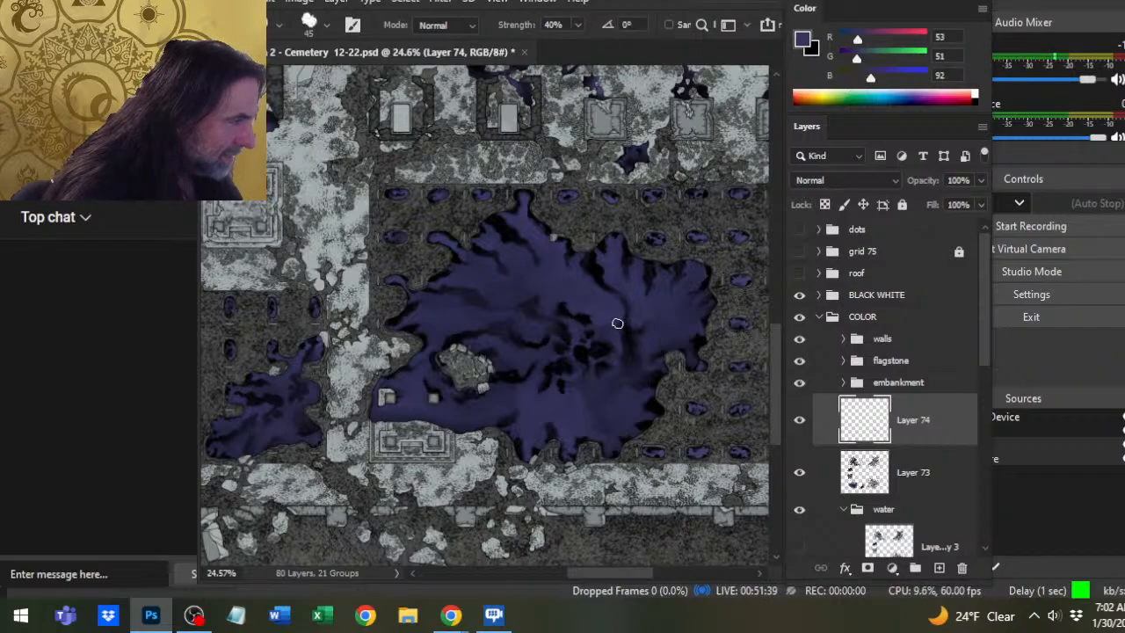
Define a curved black arm northeast of the southeastern pool's center, trim its edge with sampled mid purple, and smudge it.
key("d")
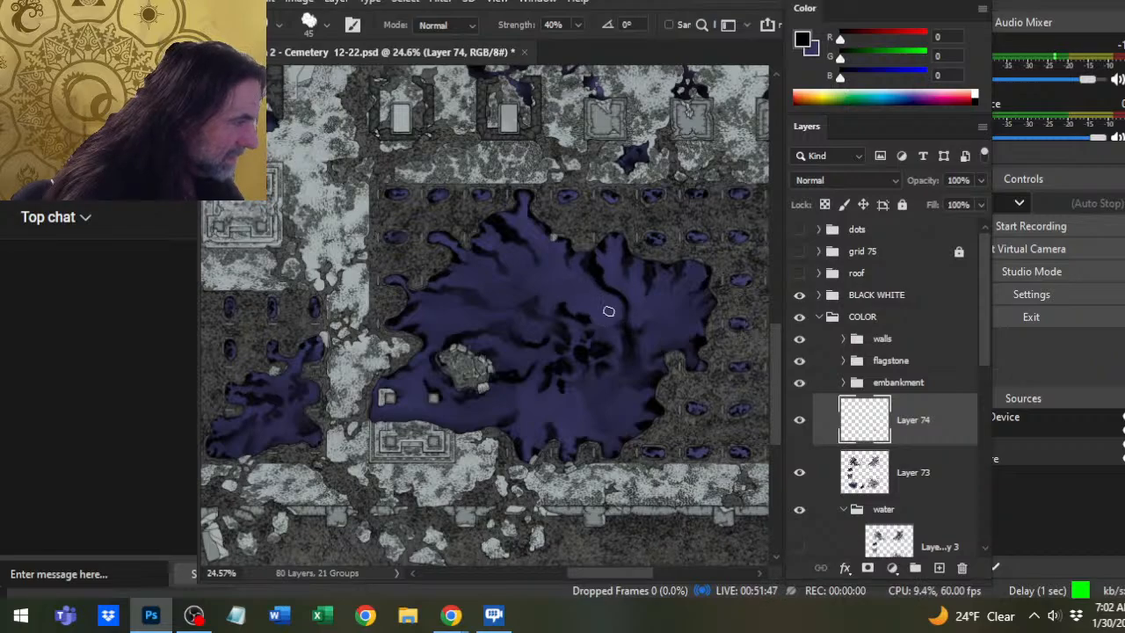
key("b")
left_click(636, 309, "alt")
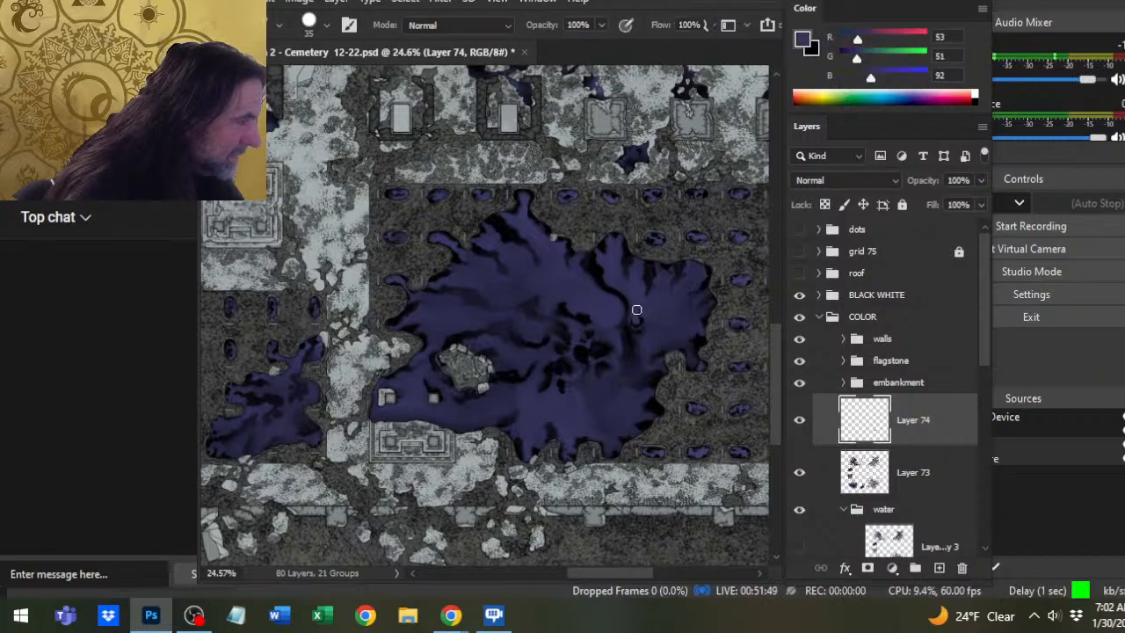
key("r")
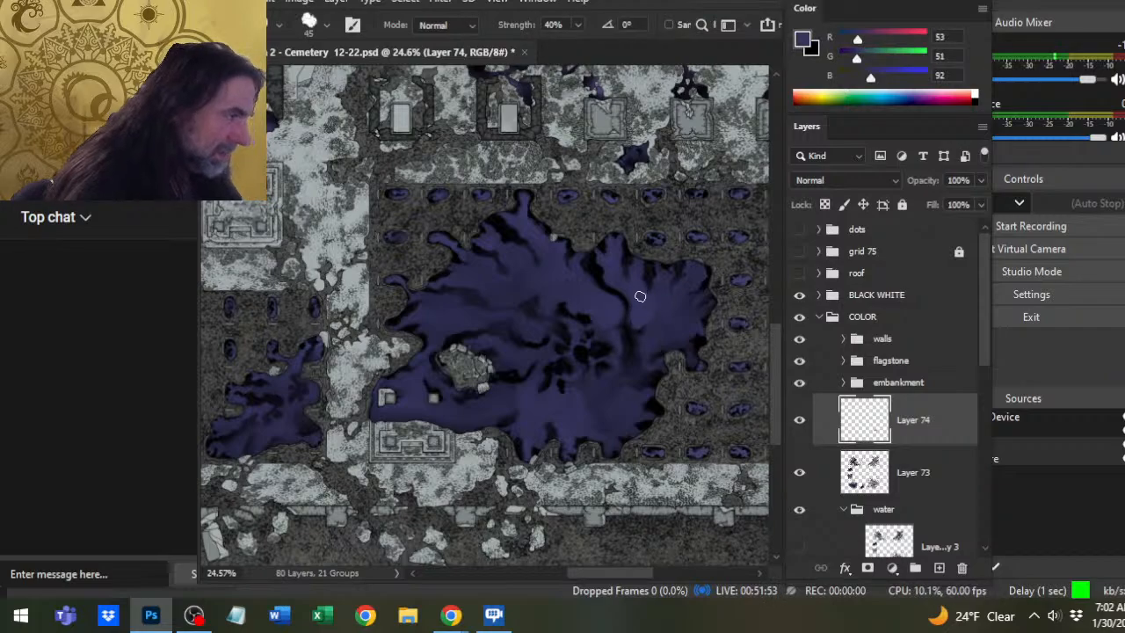
Paint purple (RGB 53, 51, 92) and black shading on the large pool's right and lower-right lobes, and smudge it at 40% strength.
key("x")
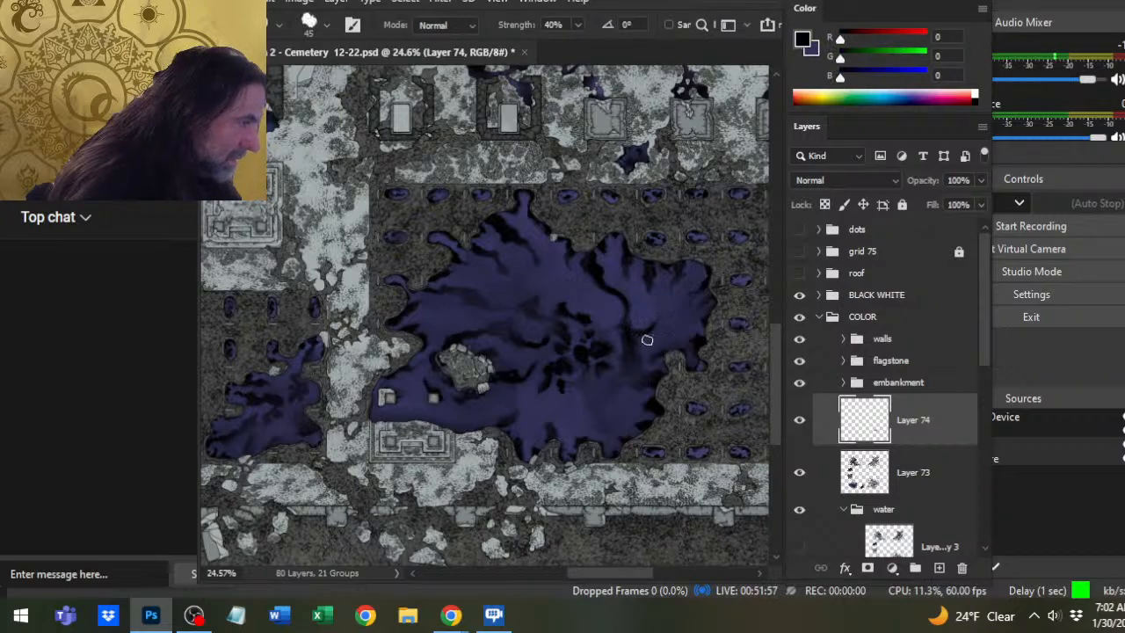
key("x")
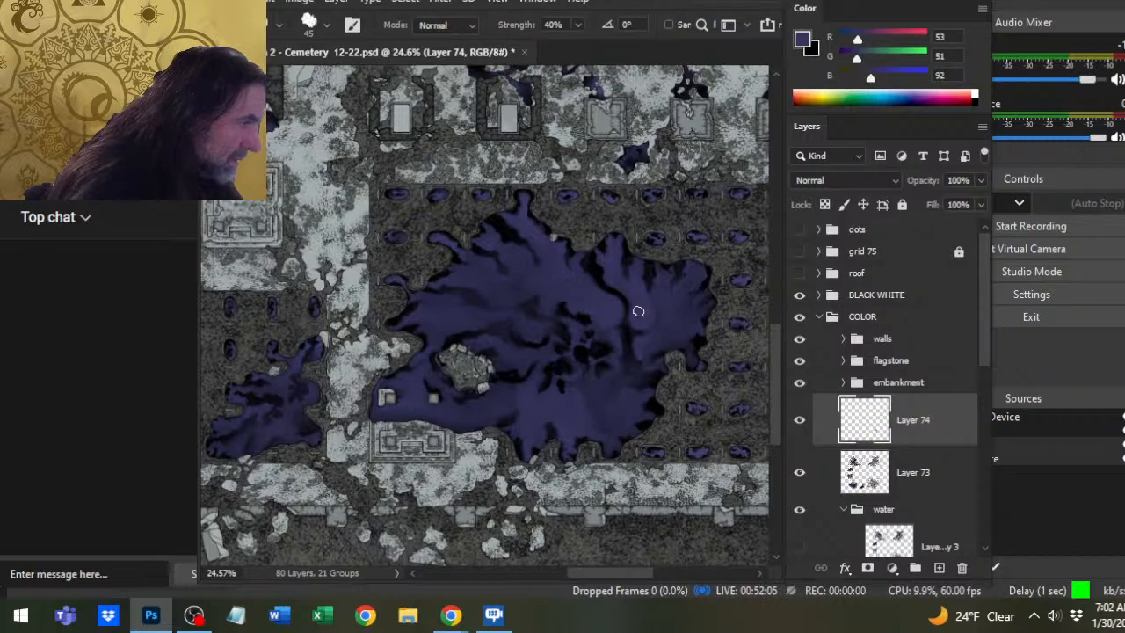
key("x")
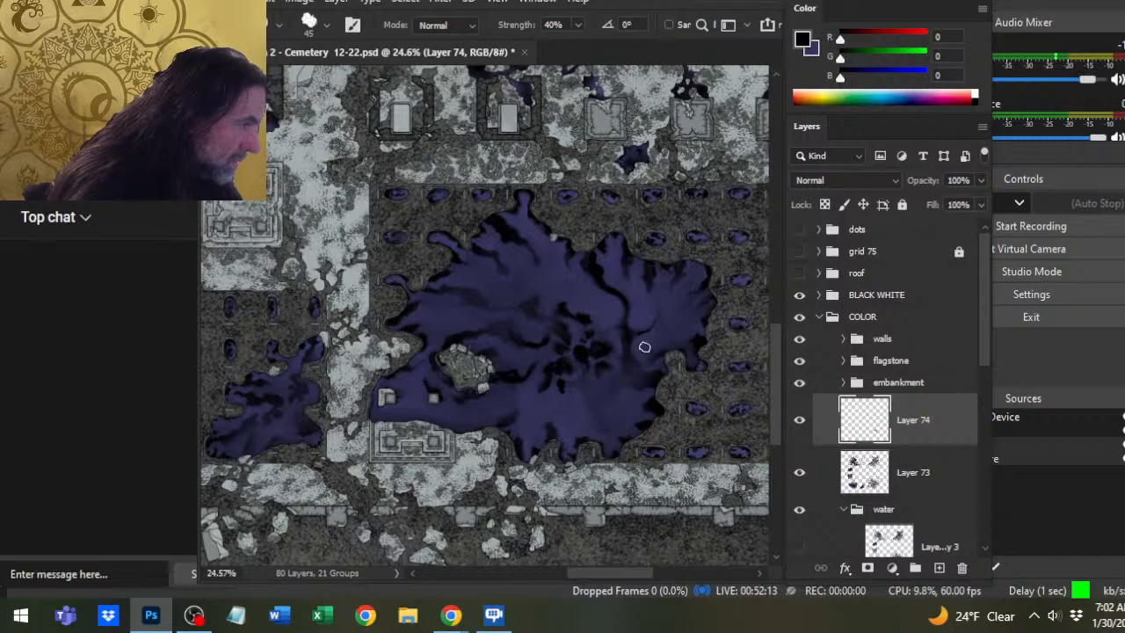
key("x")
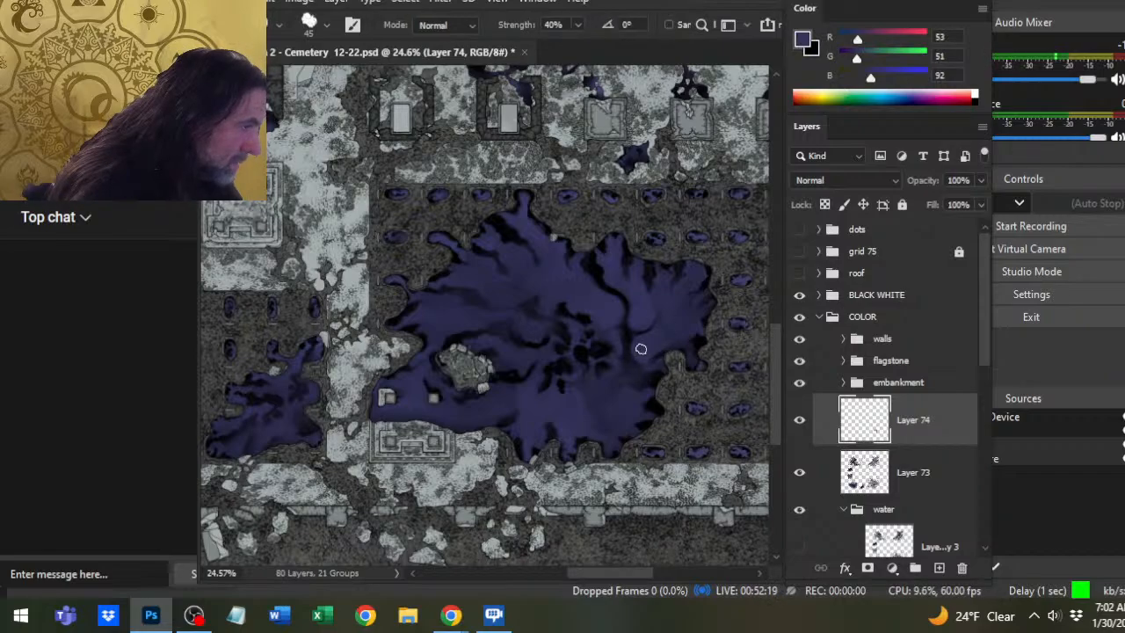
key("b")
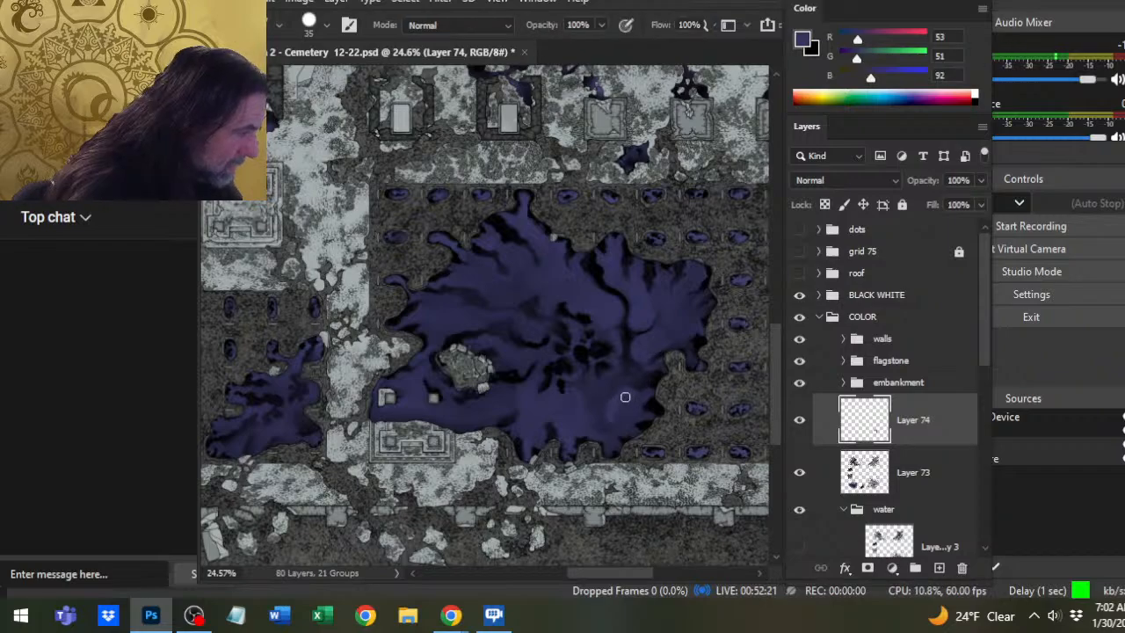
key("r")
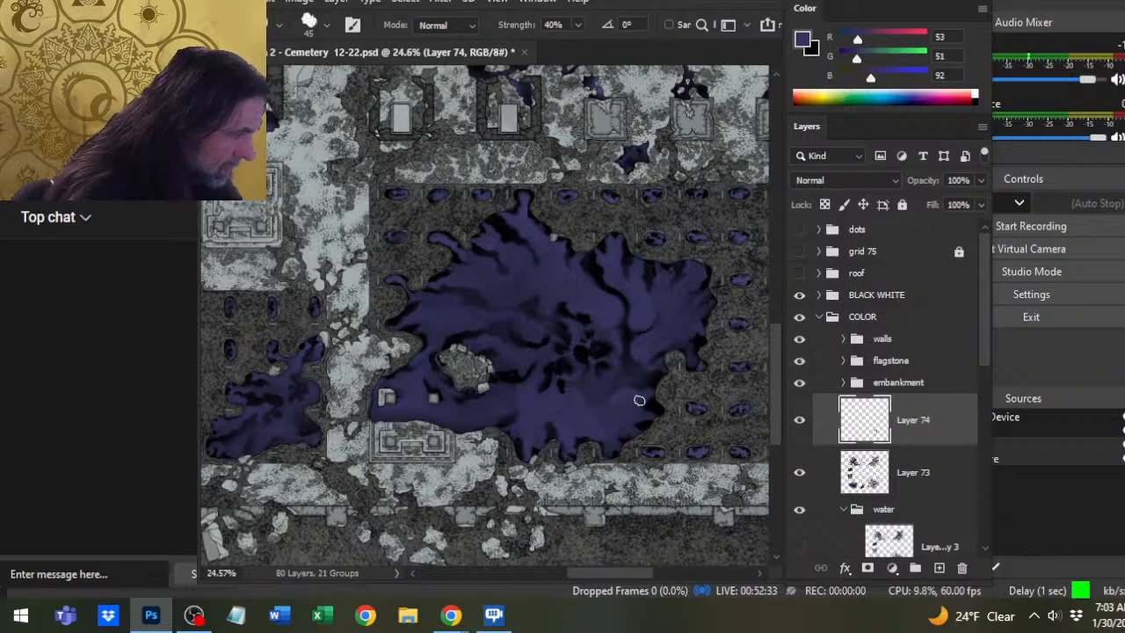
Paint purple and black strokes in the large pool just above the rubble island, and smudge them into flowing streaks.
left_click_drag(574, 362, 600, 340)
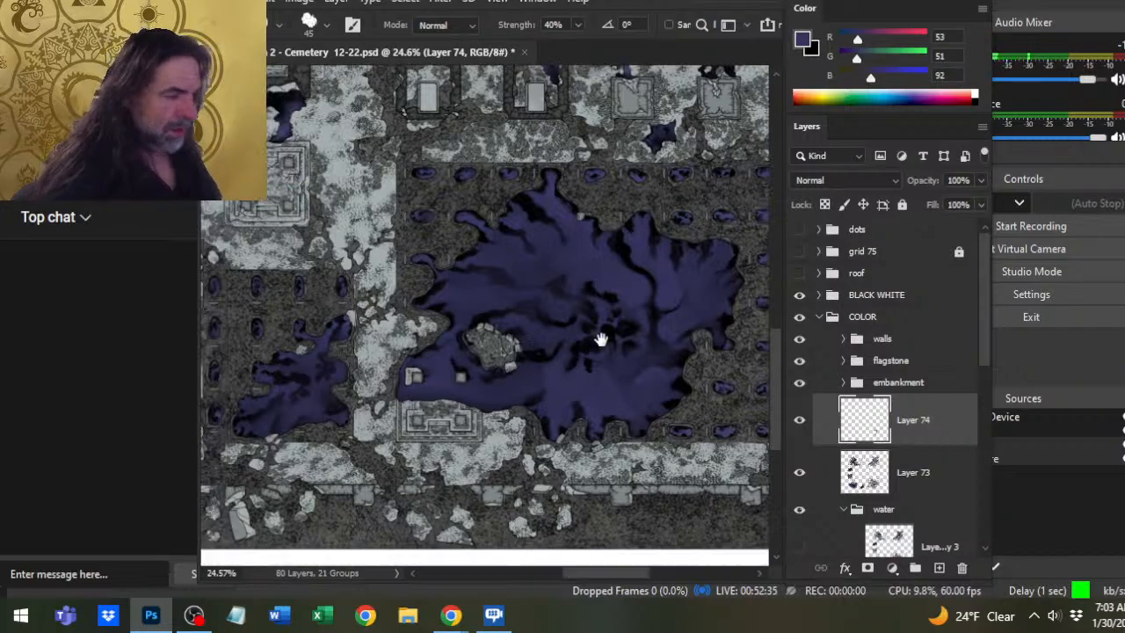
key("b")
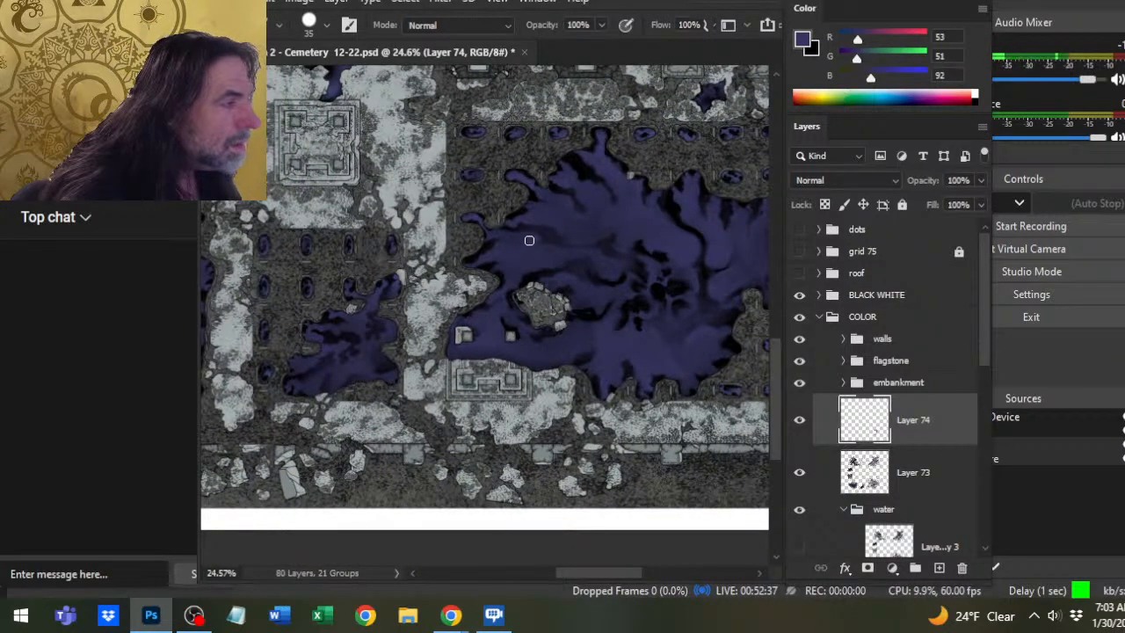
key("r")
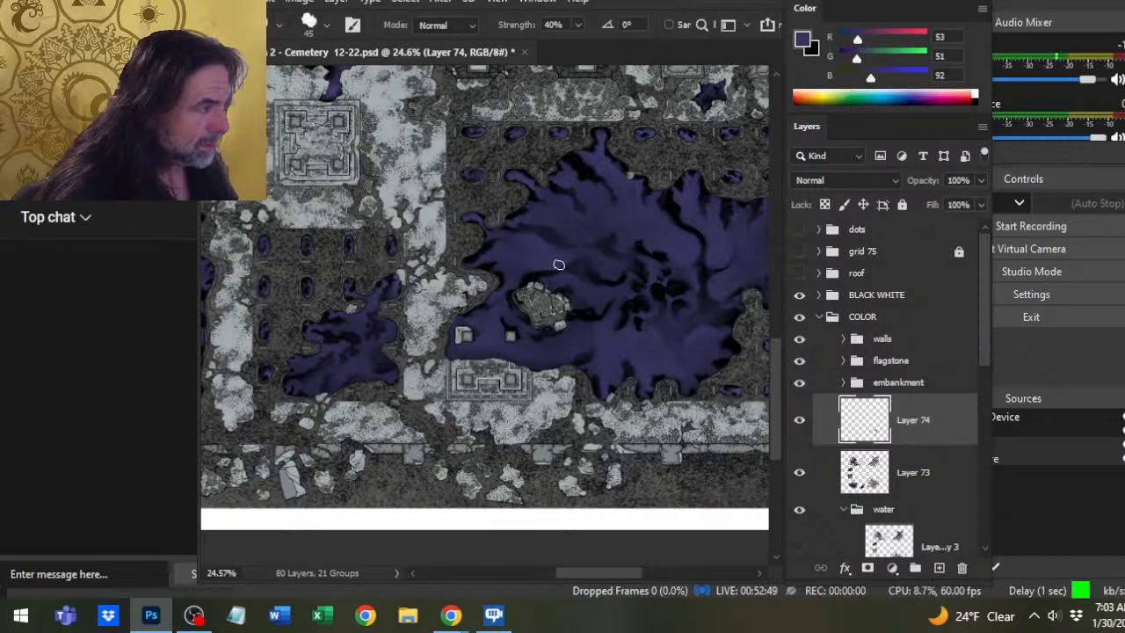
key("d")
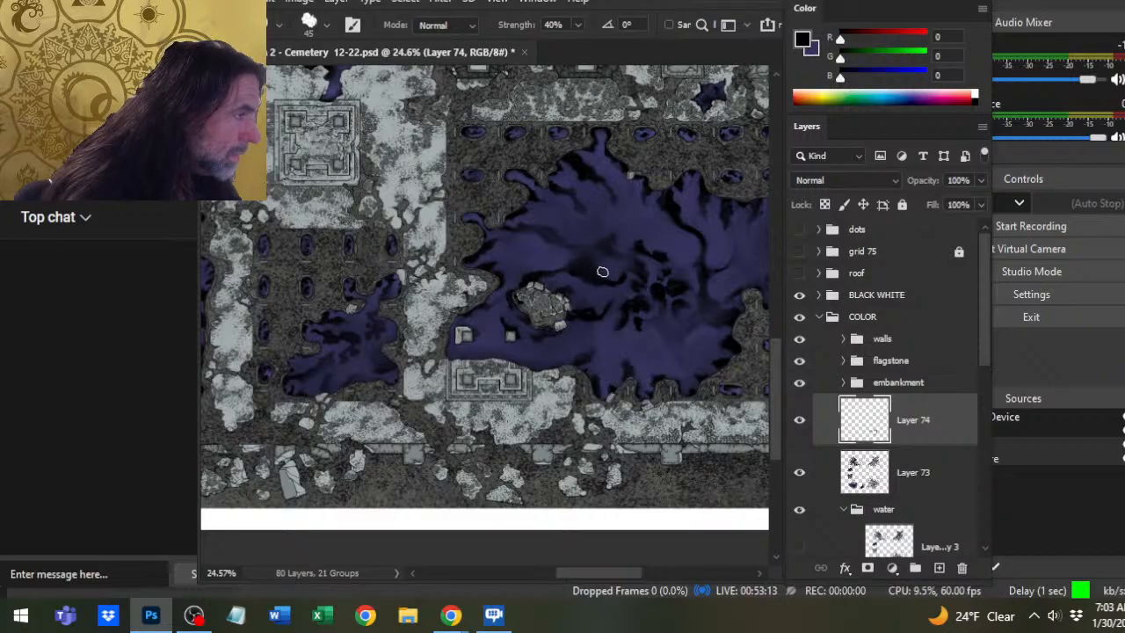
Sample the pool's purple (RGB 53, 51, 92), paint strokes between the rubble island and the dark centre, and smudge them smooth.
left_click(593, 298, "alt")
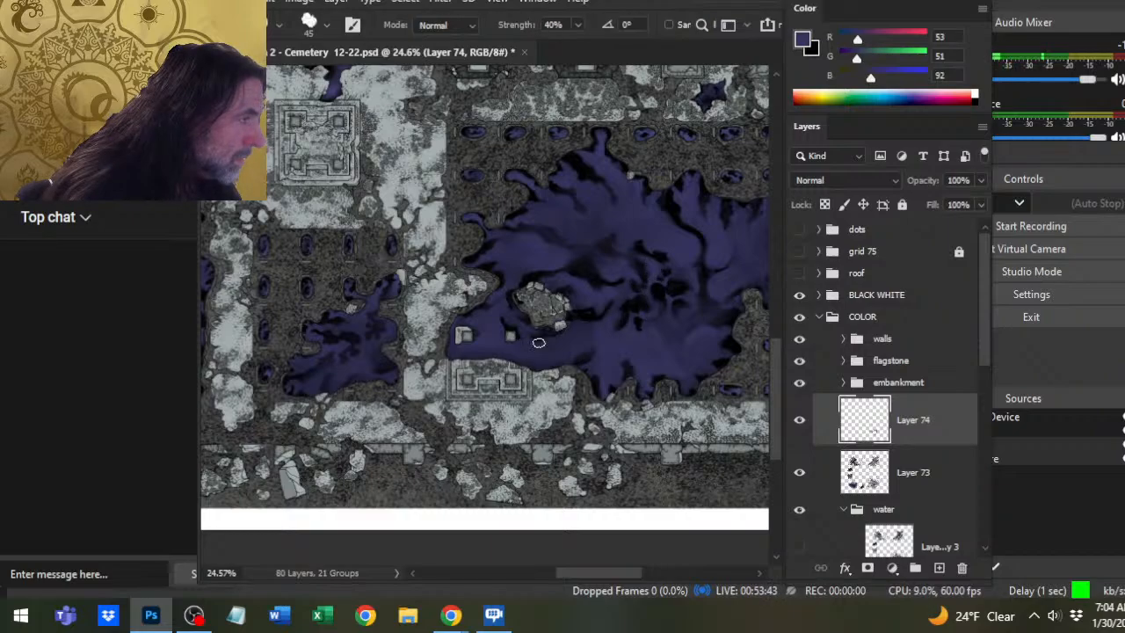
key("b")
key("r")
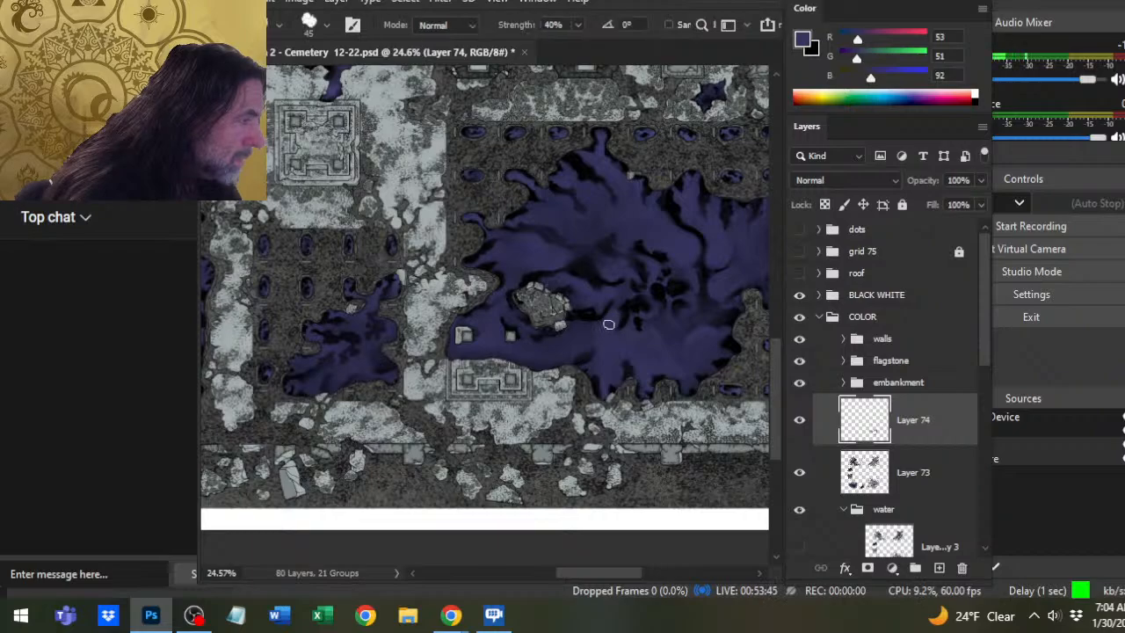
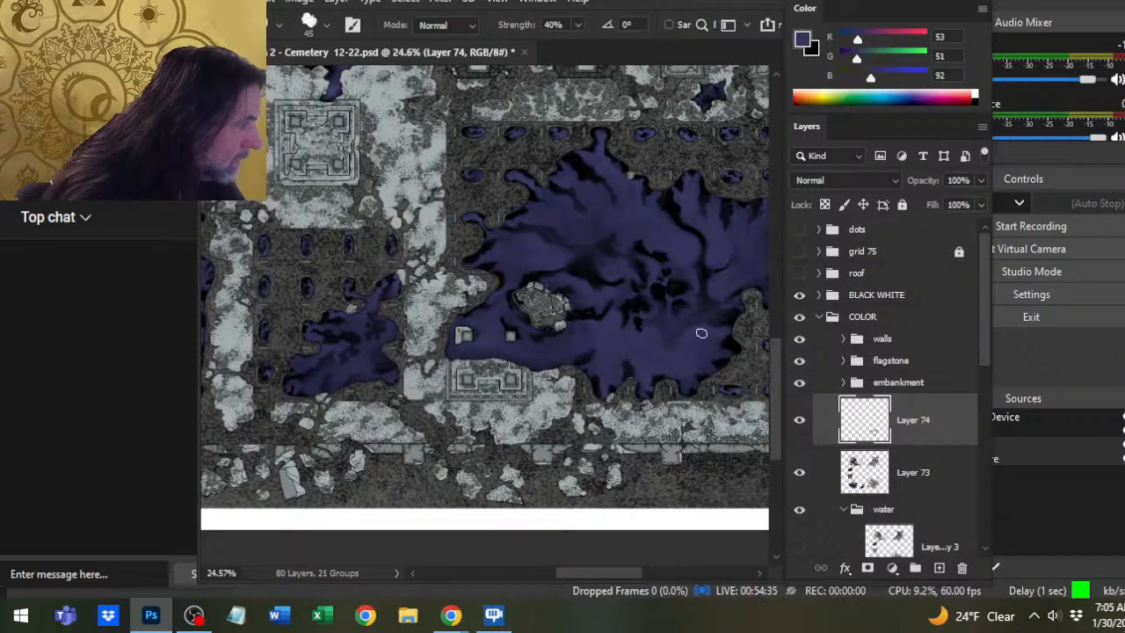
key("b")
key("r")
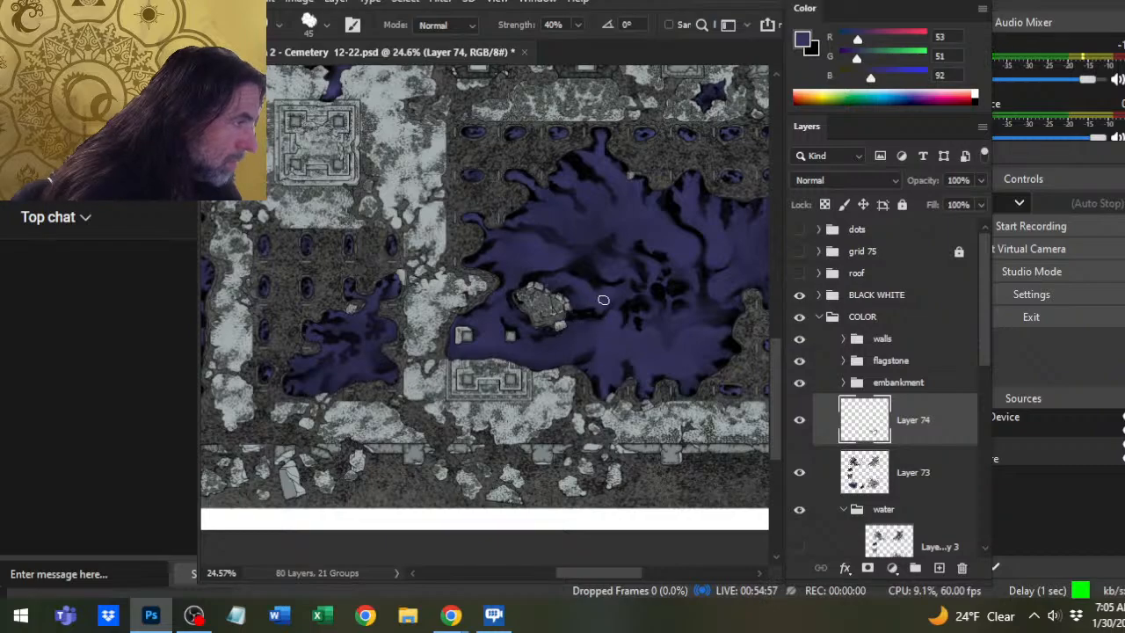
left_click_drag(601, 310, 605, 300)
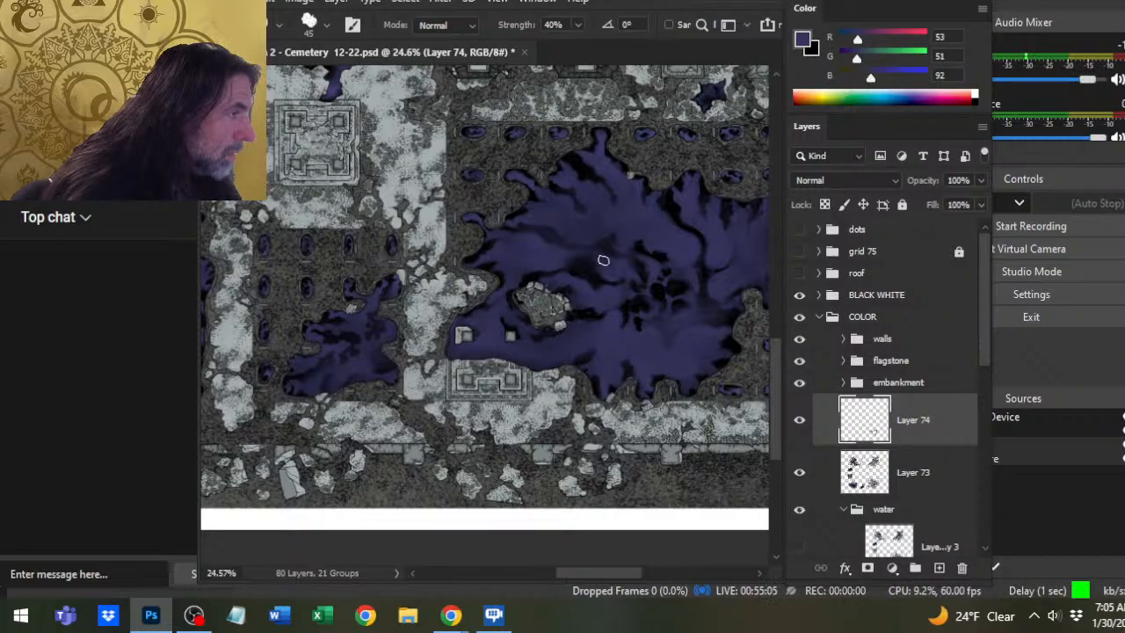
Sample a darker purple (RGB 38, 38, 68), paint it in the pool area above the rubble island, and smudge it.
key("b")
key("alt")
left_click(580, 238, "alt")
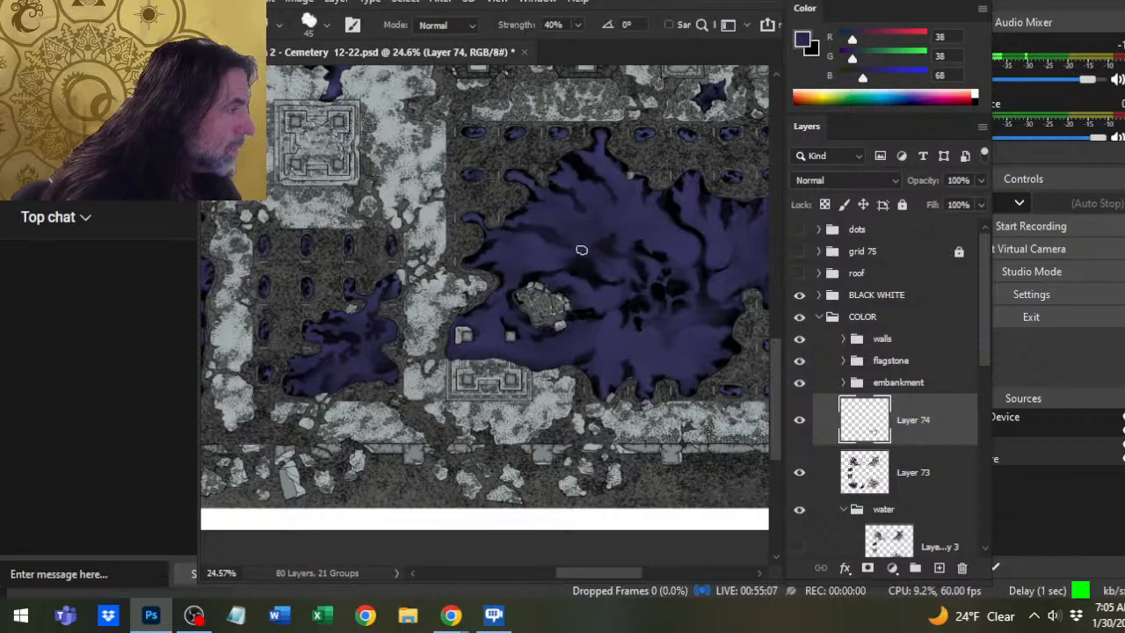
key("r")
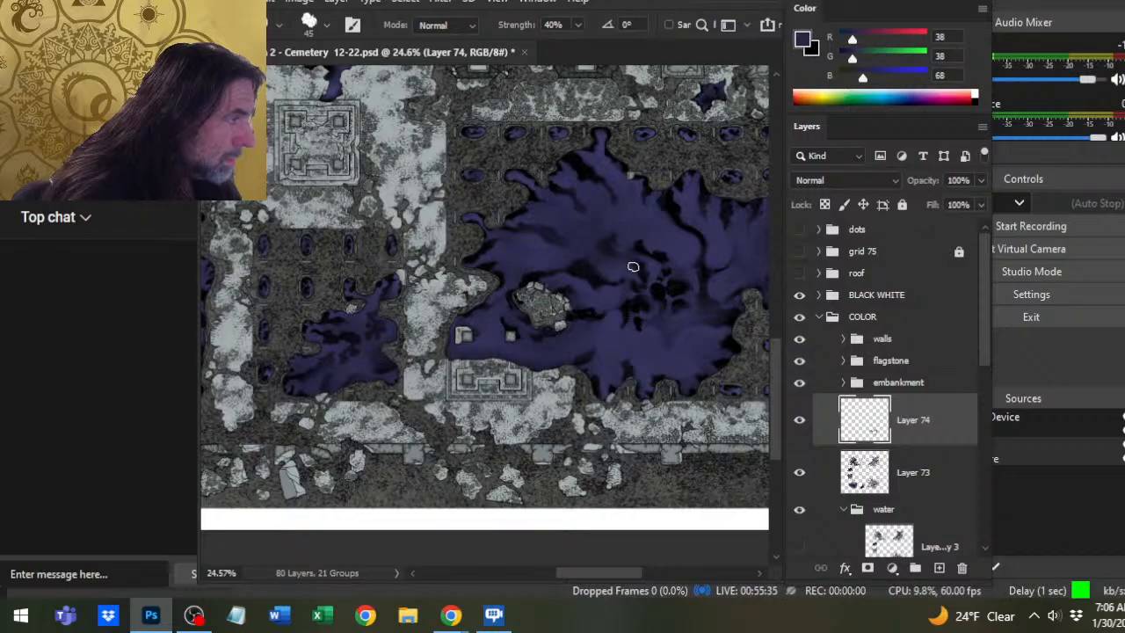
Sample a mid-dark purple (about RGB 44, 42, 76) and blend it with smudged strokes across the pool's upper-left part.
key("b")
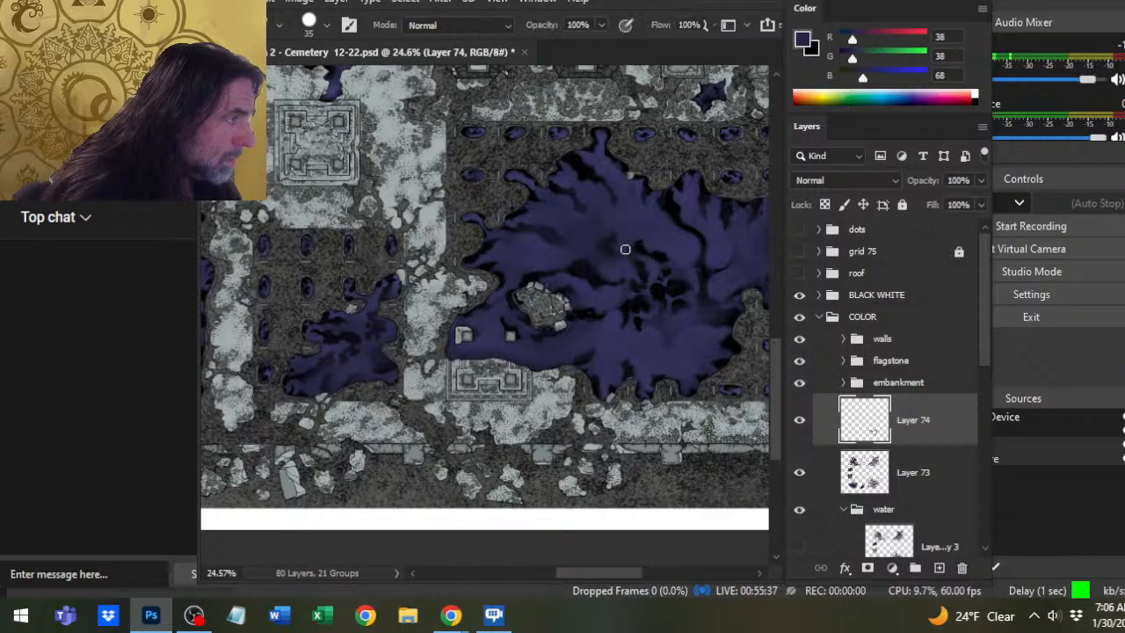
left_click(625, 251, "alt")
key("r")
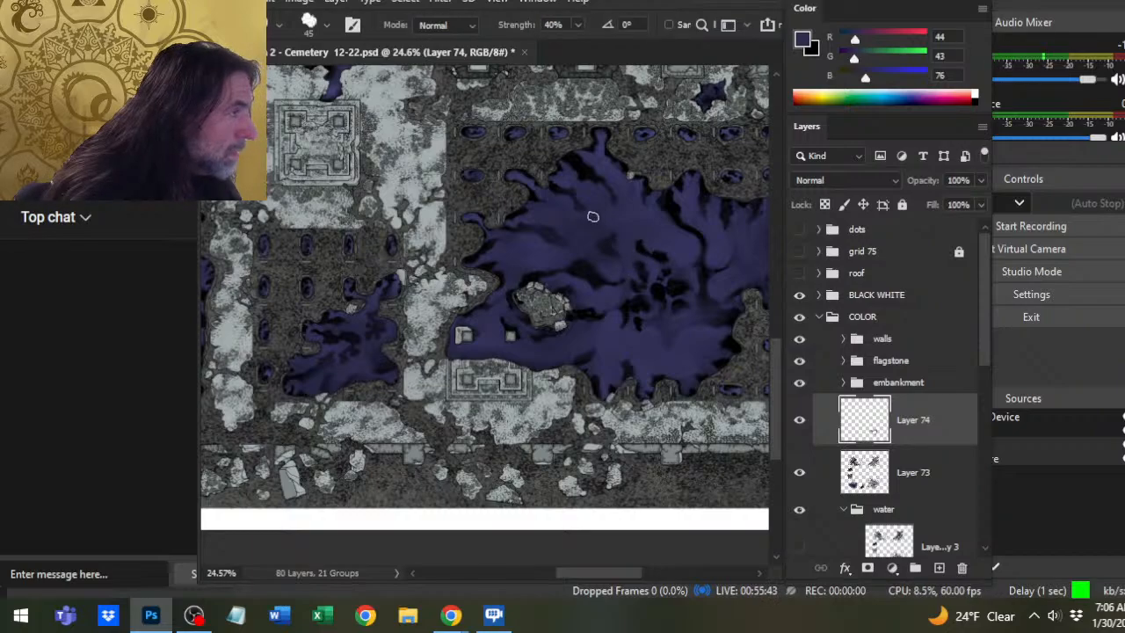
key("b")
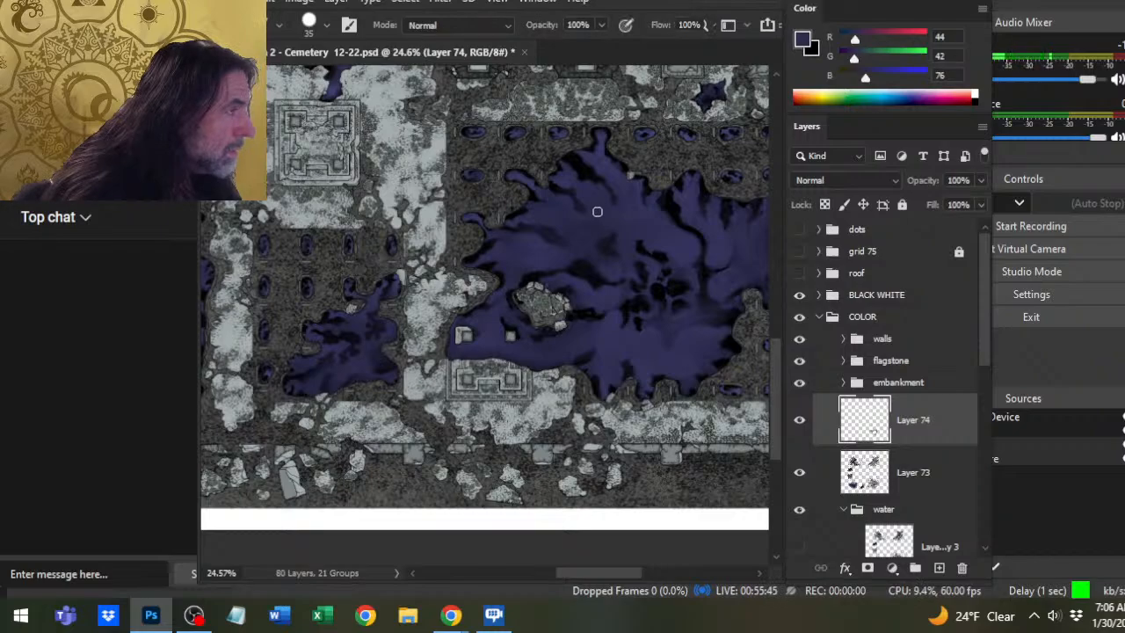
key("r")
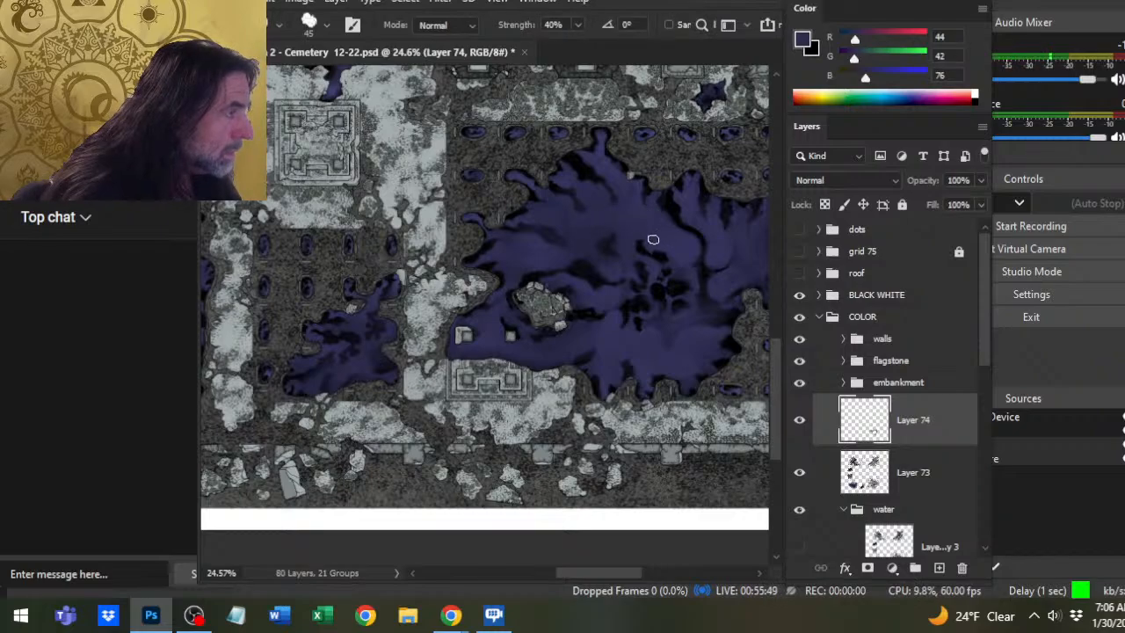
Paint a swirl in purple (RGB 50, 49, 85) and black just above the pool's dark centre, and smudge its edges.
key("b")
left_click(630, 219, "alt")
key("r")
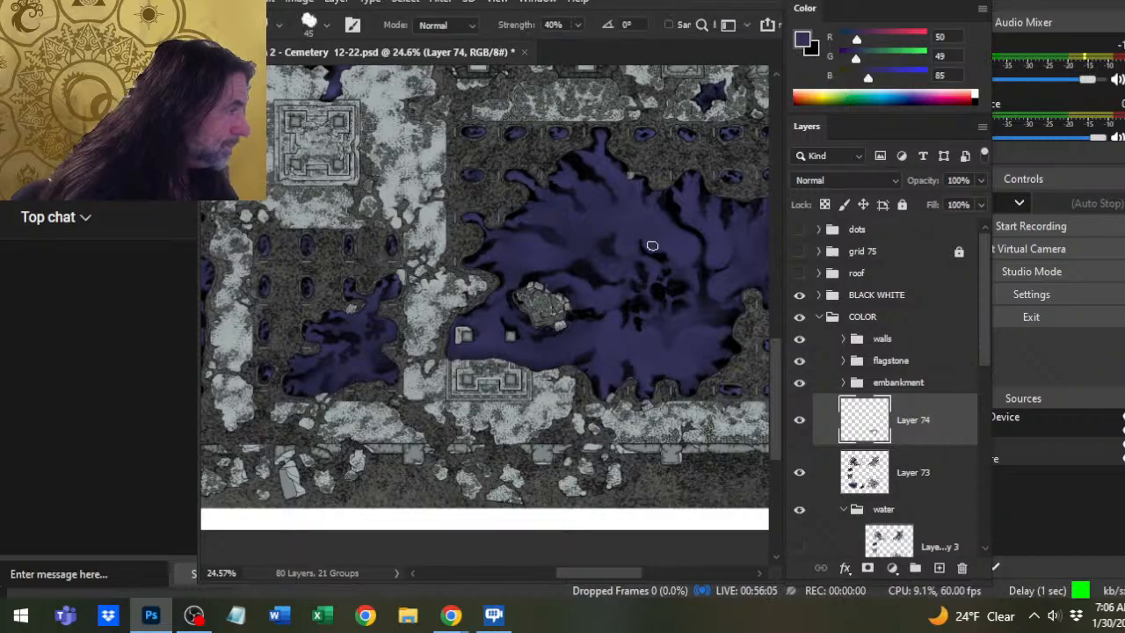
key("d")
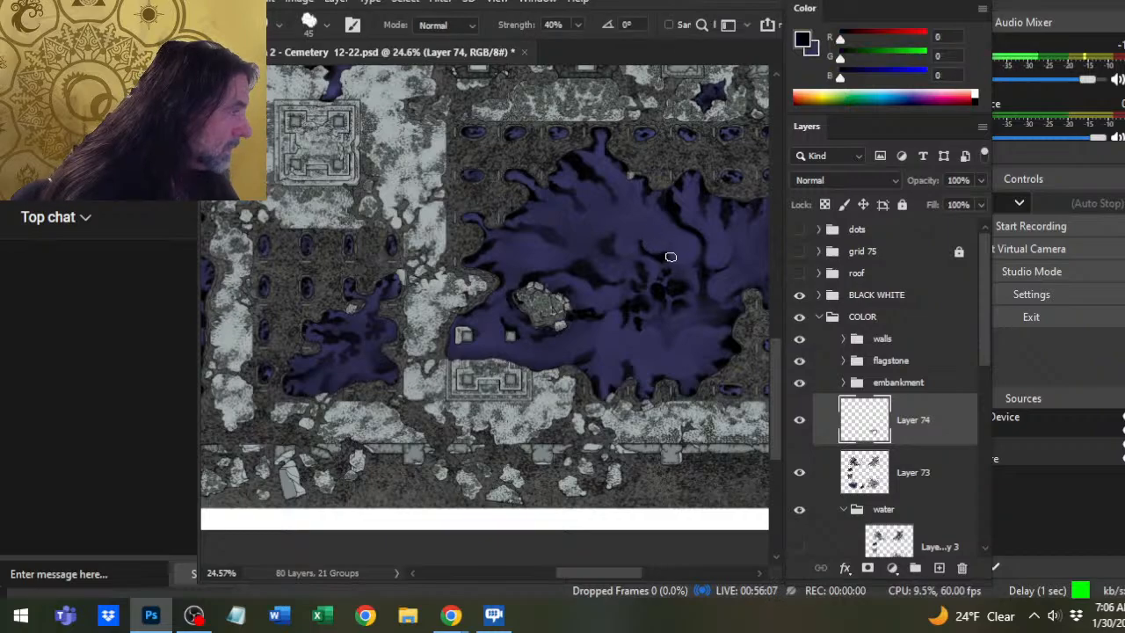
key("b")
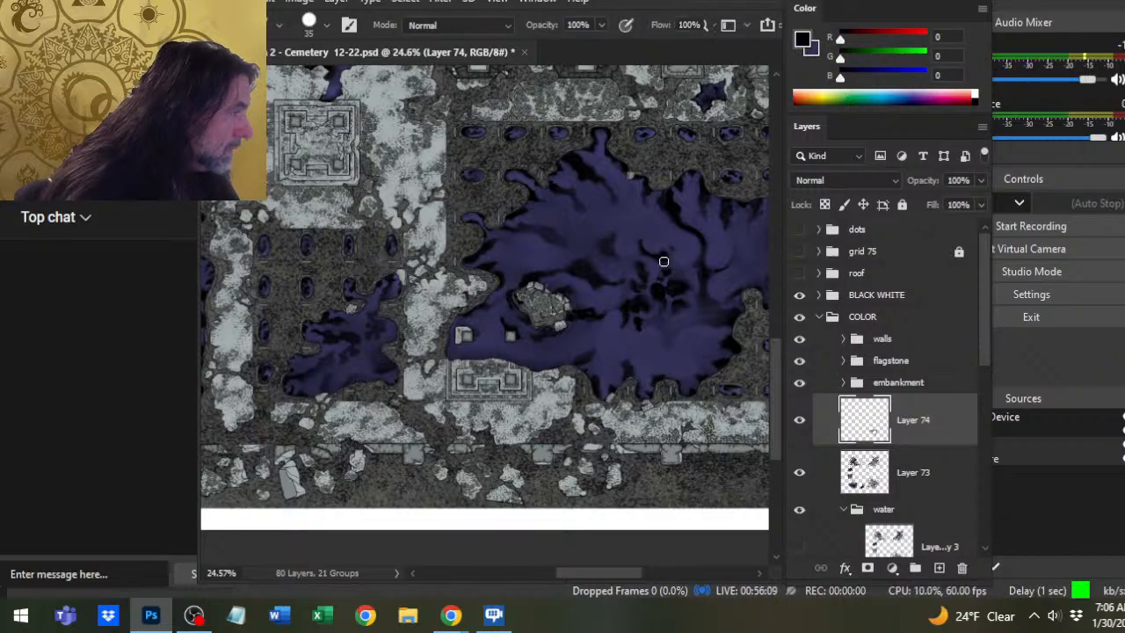
key("r")
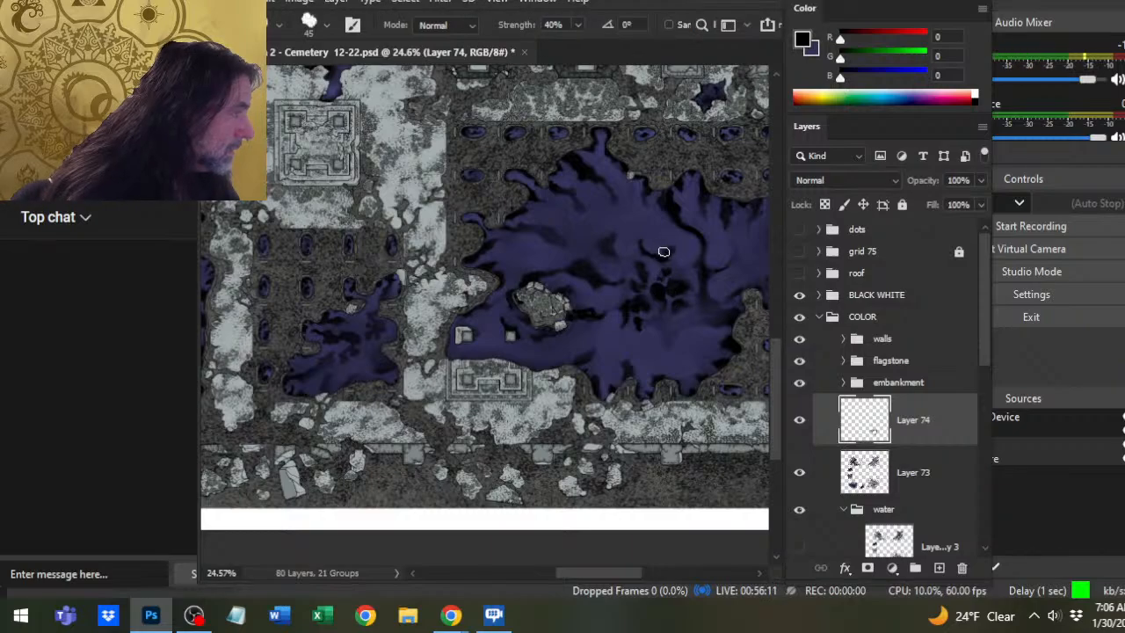
left_click(656, 240, "alt")
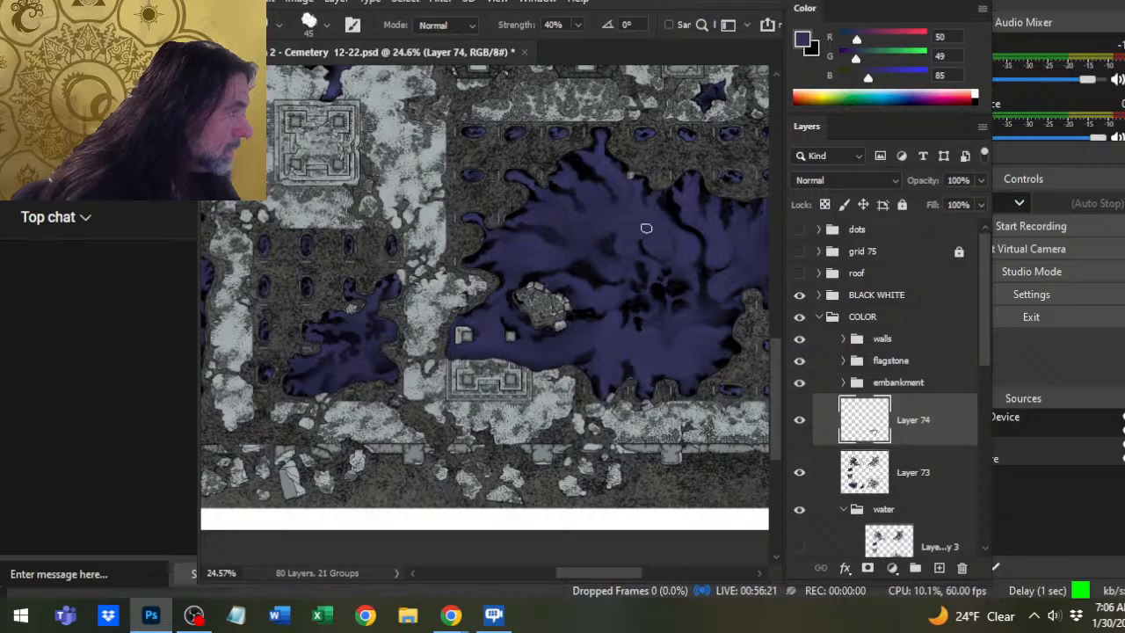
Add black and purple (RGB 50, 49, 85) shading to the large pool's lower-right part, and smudge it into curved folds.
left_click_drag(648, 294, 610, 322)
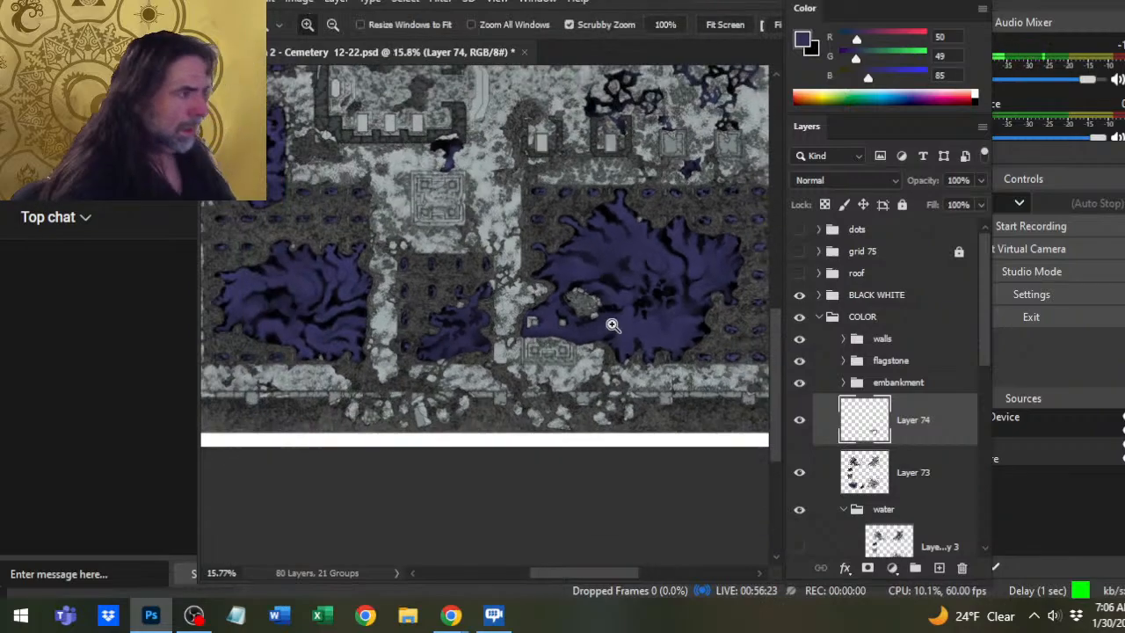
mouse_move(633, 365)
left_mouse_down()
mouse_move(540, 328)
mouse_move(610, 298)
left_mouse_up()
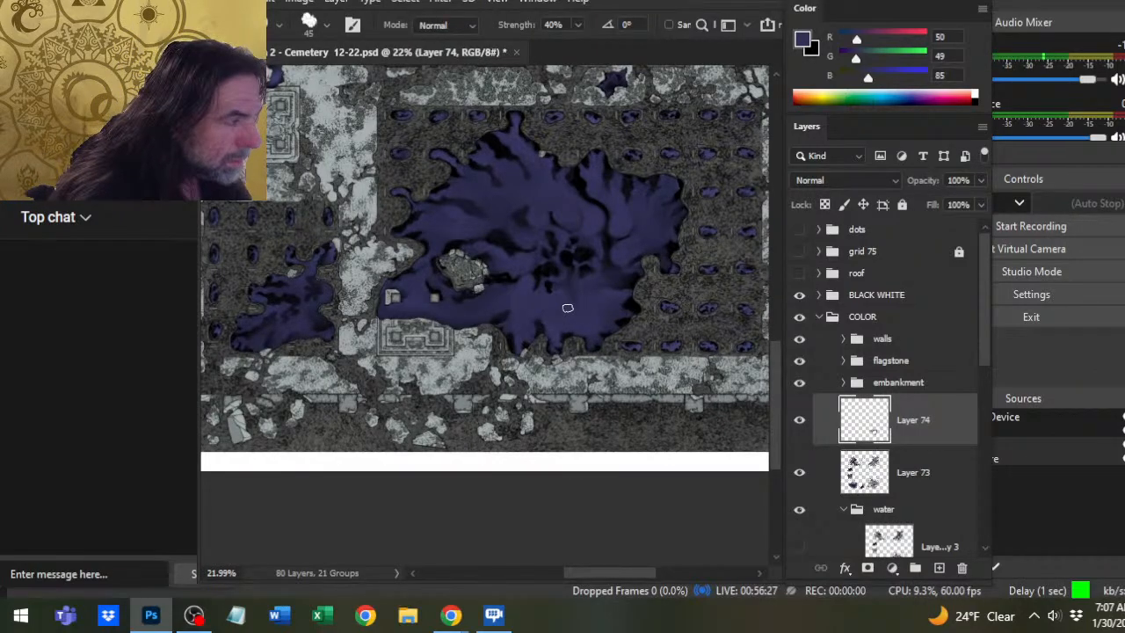
key("b")
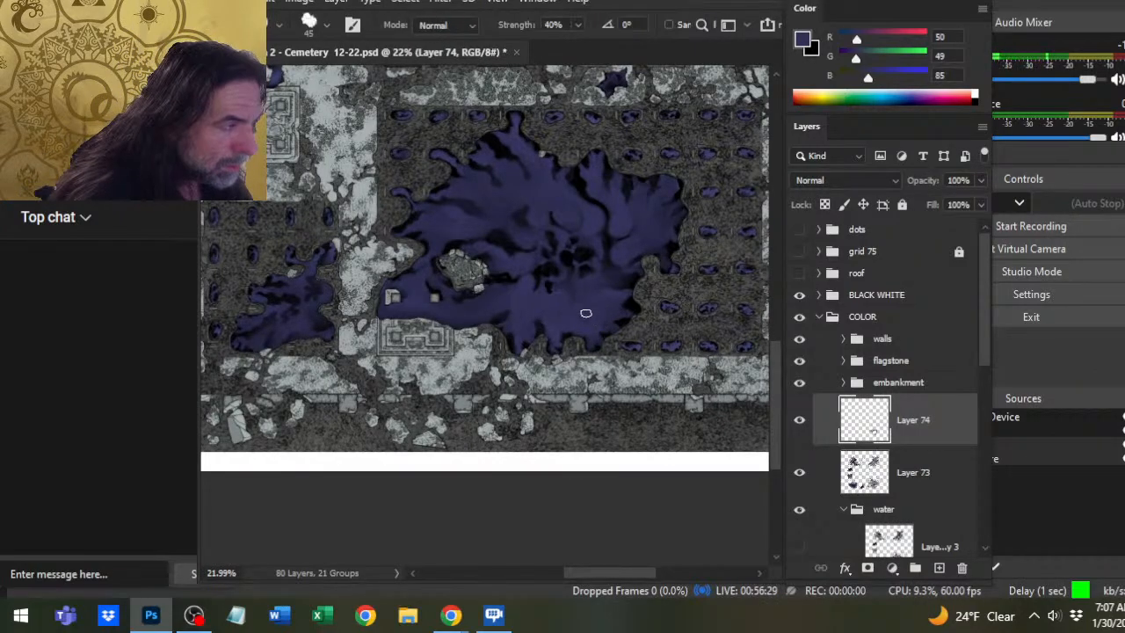
key("d")
key("r")
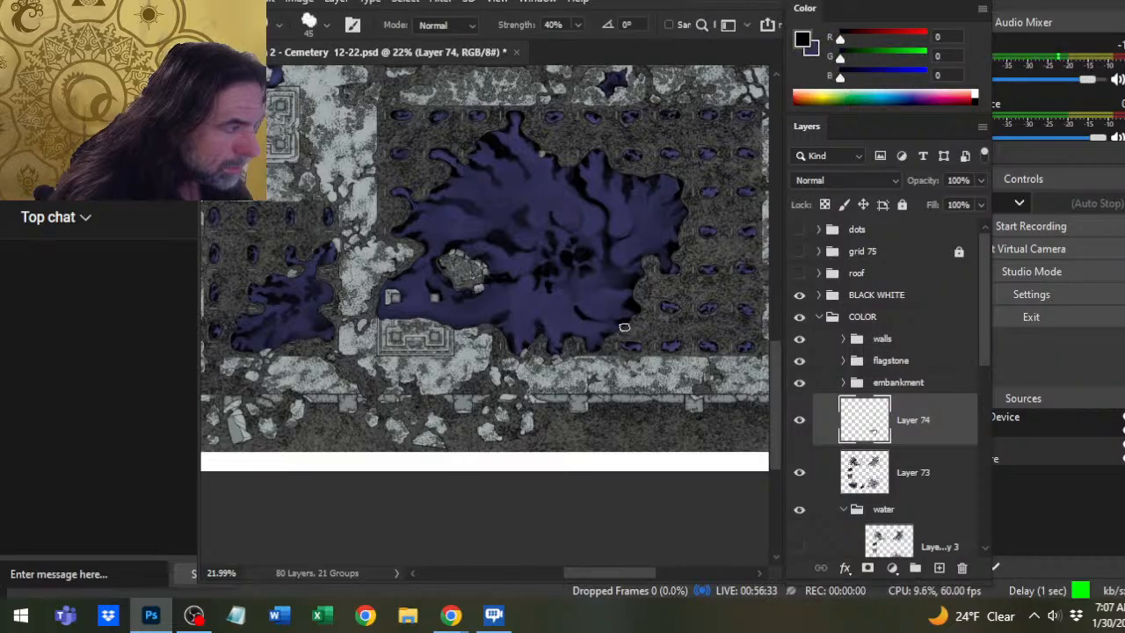
left_click(572, 322, "alt")
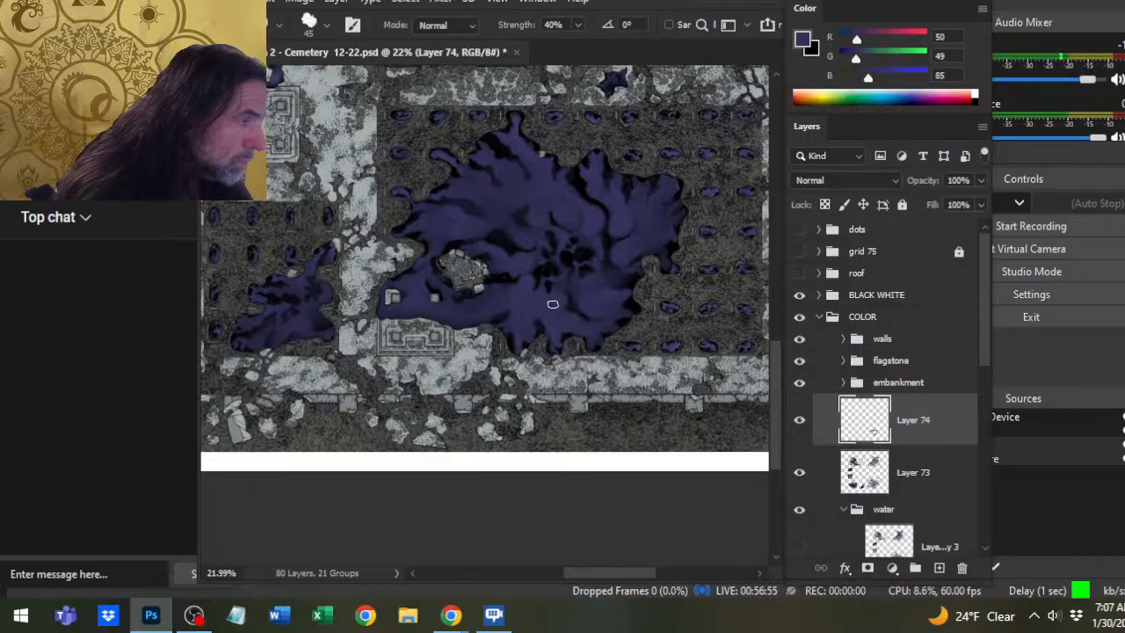
Add black and purple (RGB 50, 49, 85) strokes directly below the pool's dark centre, and smudge them together.
key("d")
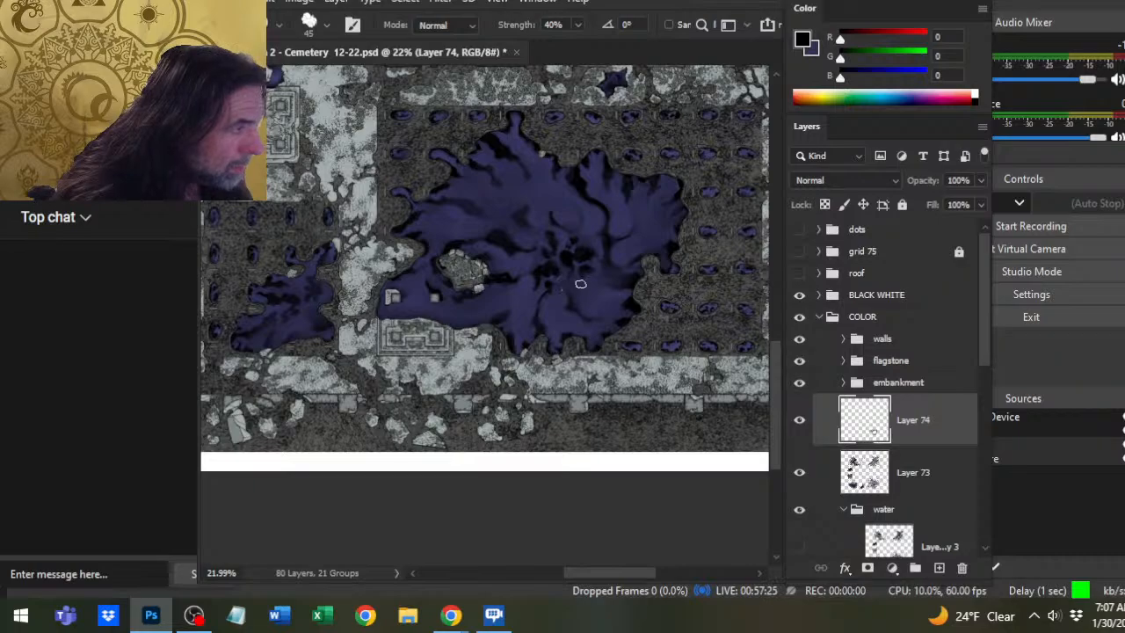
left_click(557, 292, "alt")
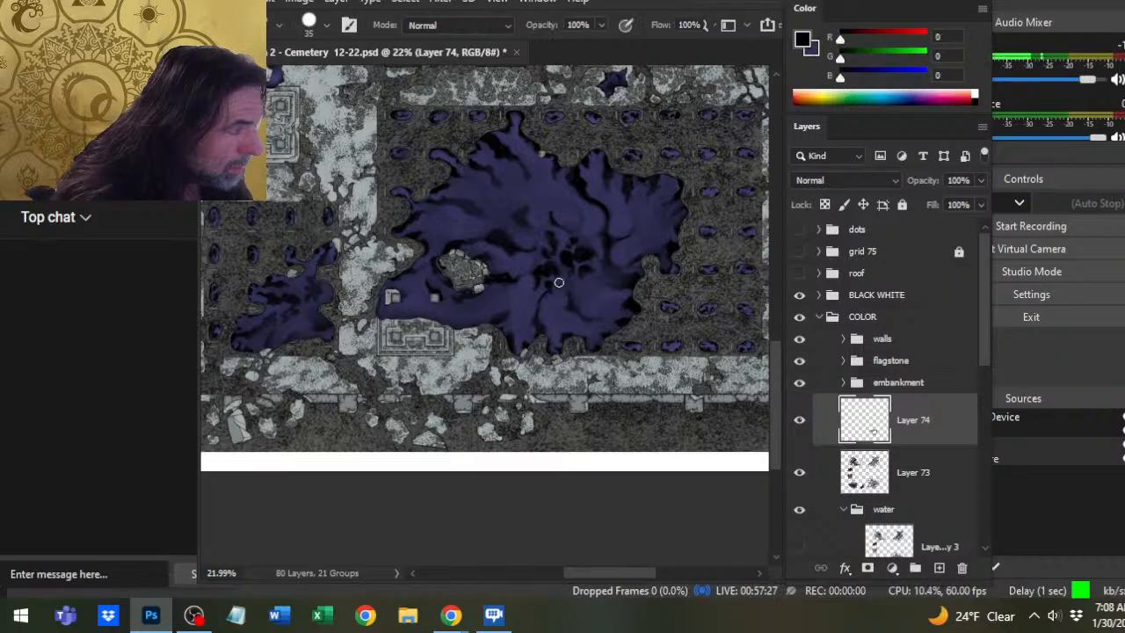
left_click(557, 285, "alt")
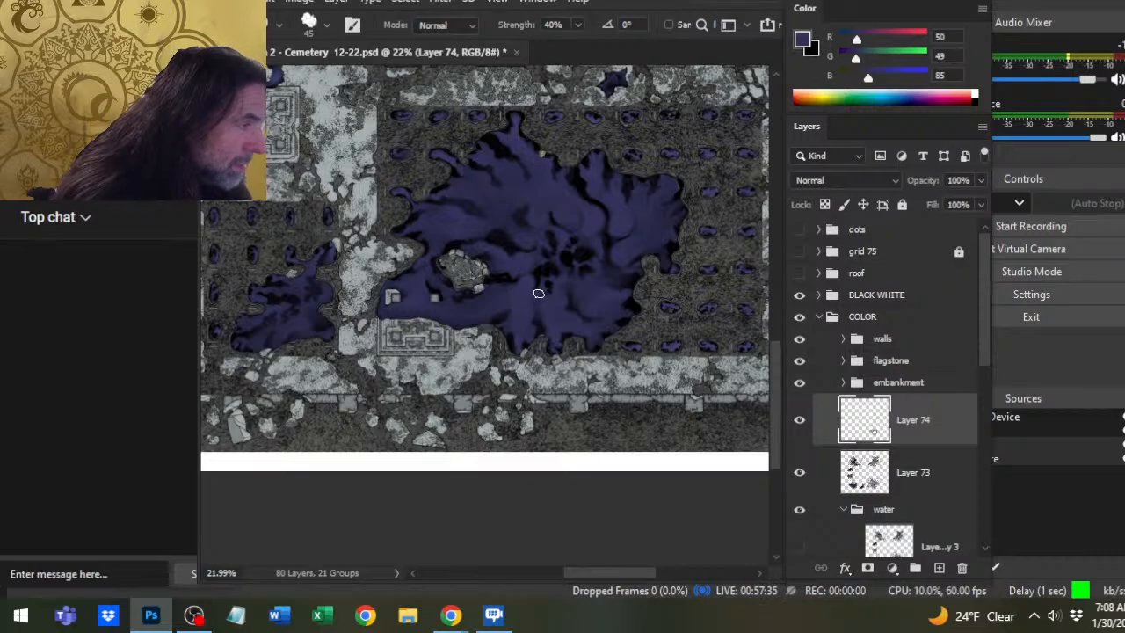
key("b")
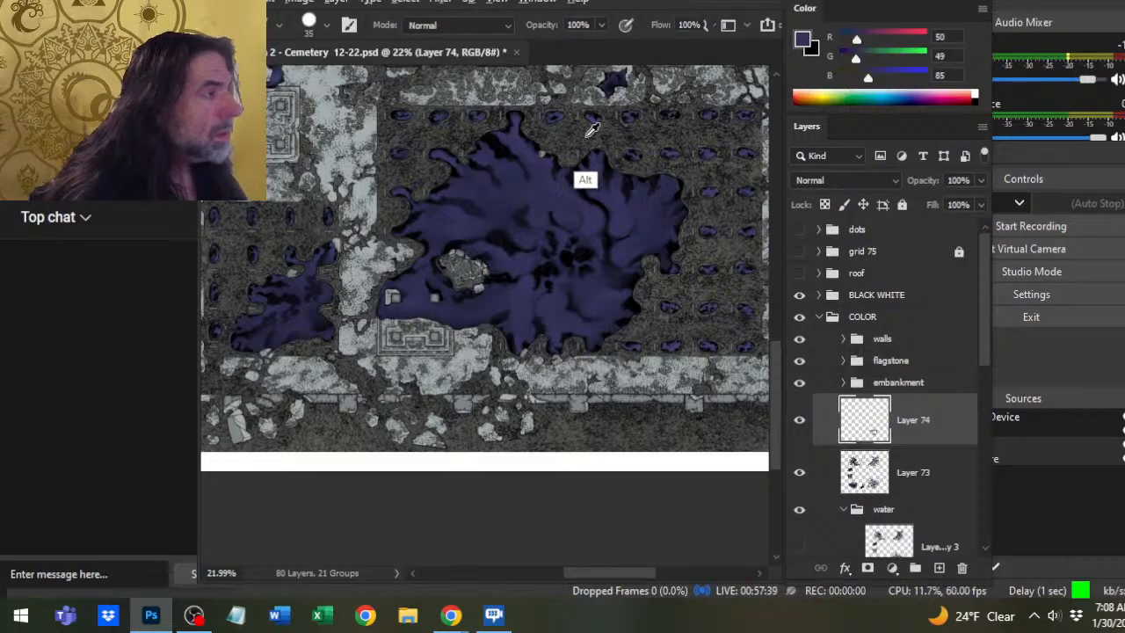
Sample a lighter purple (RGB 56, 54, 98) and smudge it into rounded folds across the large pool's lower part.
left_click(525, 141, "alt")
key("r")
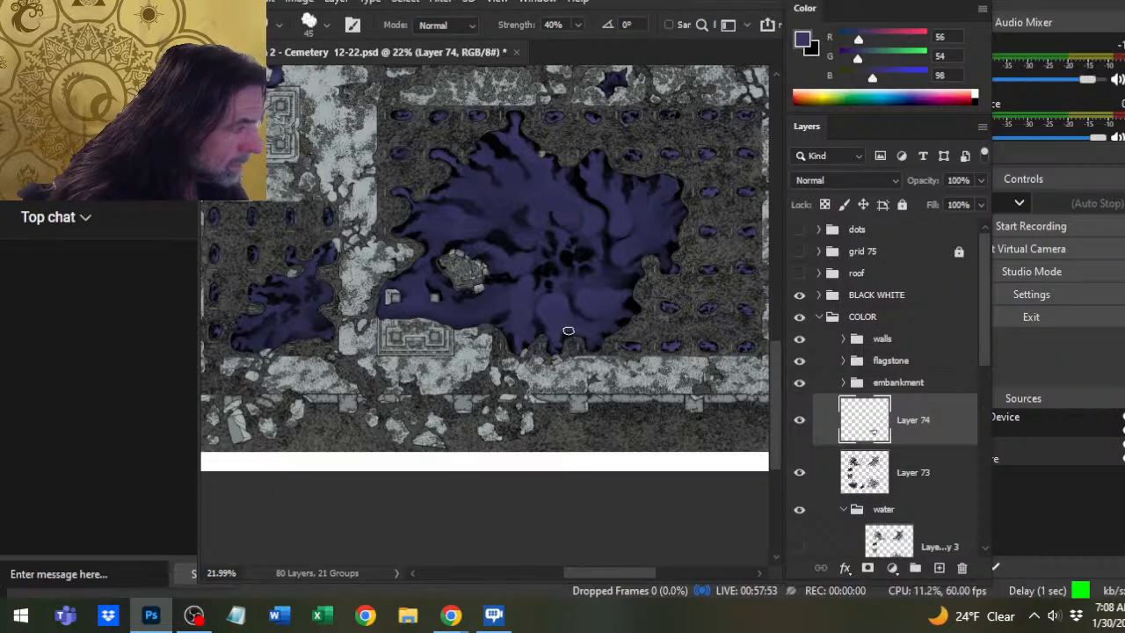
key("z")
scroll(568, 330, "down", 2)
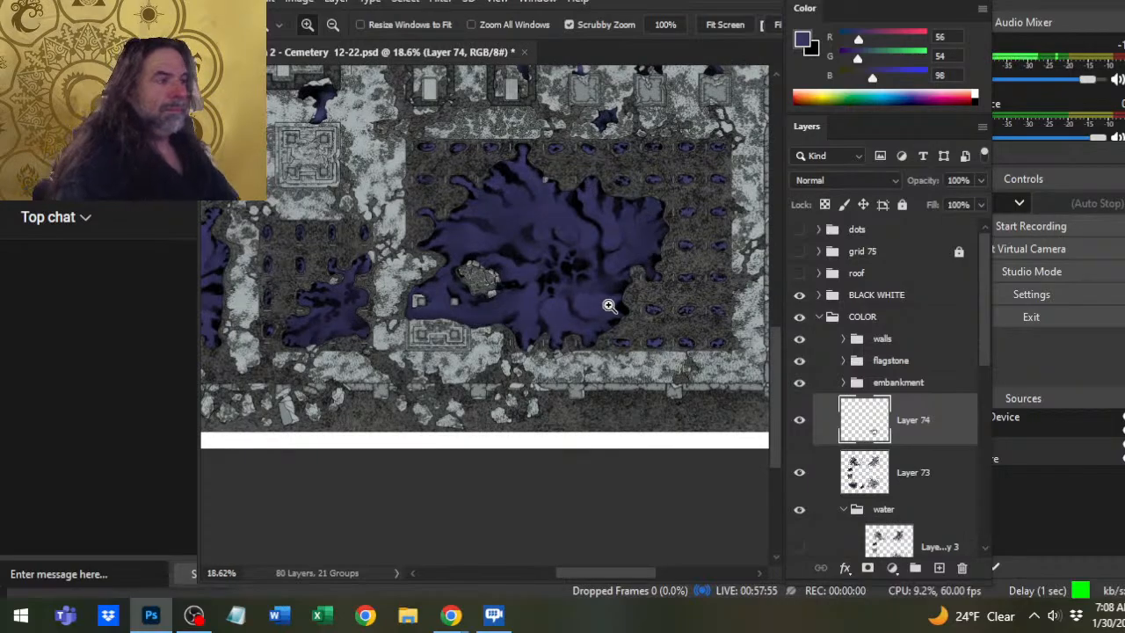
Merge Layer 74 down into Layer 73, and add a new empty layer above it.
scroll(640, 271, "up", 3)
key("b")
right_click(929, 440)
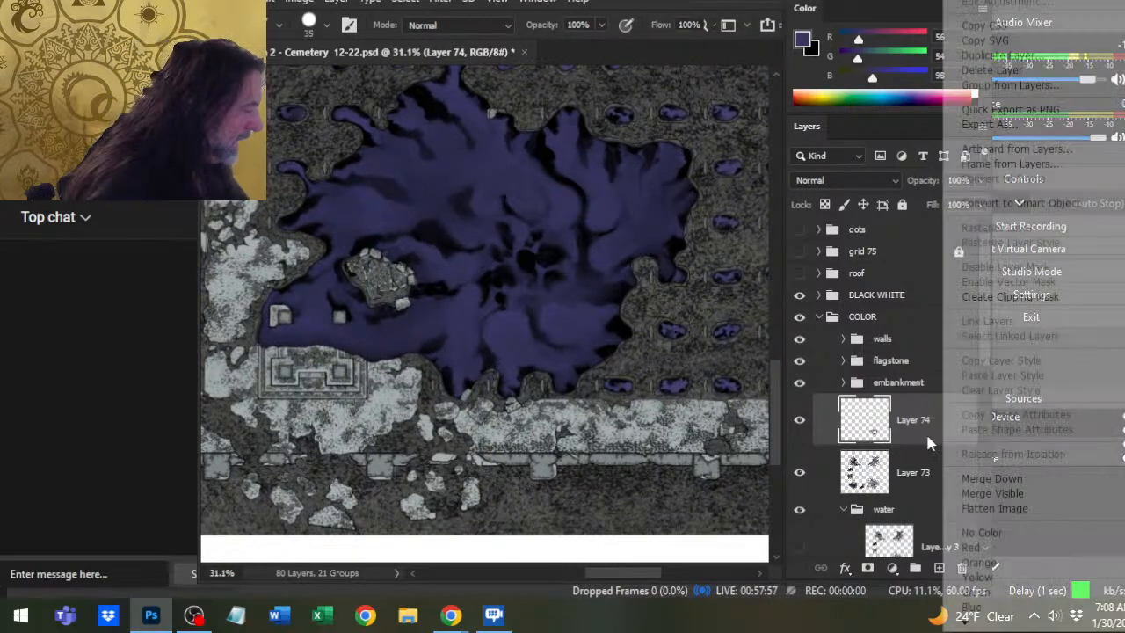
left_click(996, 478)
left_click(938, 568)
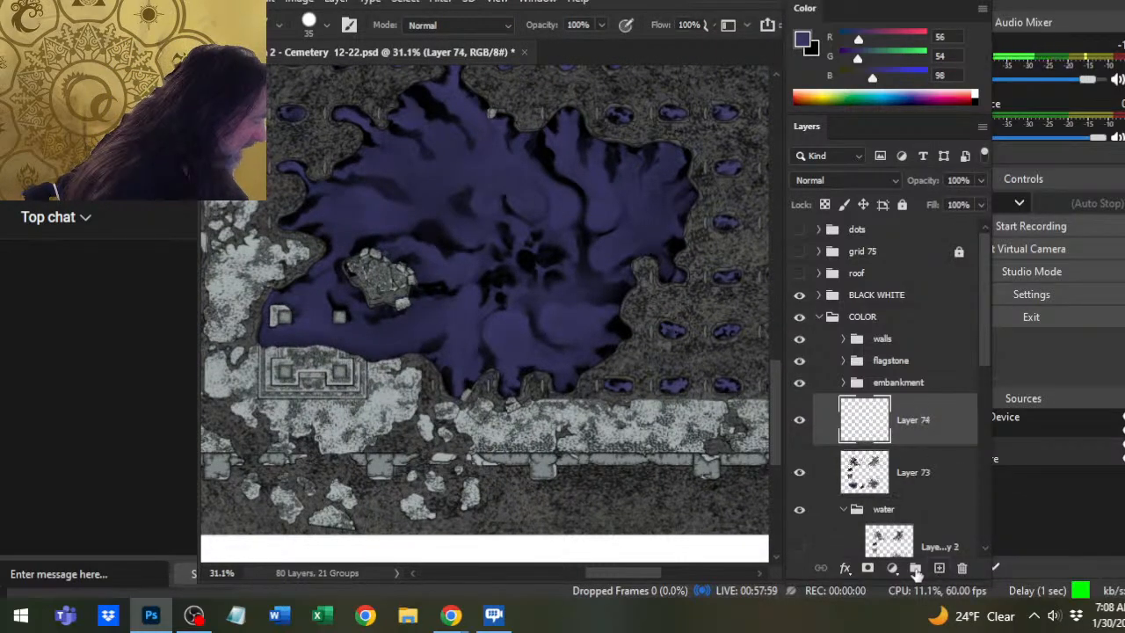
Shade the folds directly right of the pool's dark centre with purples (RGB 56, 54, 98 and 44, 45, 82), and smudge them at size 35.
key("r")
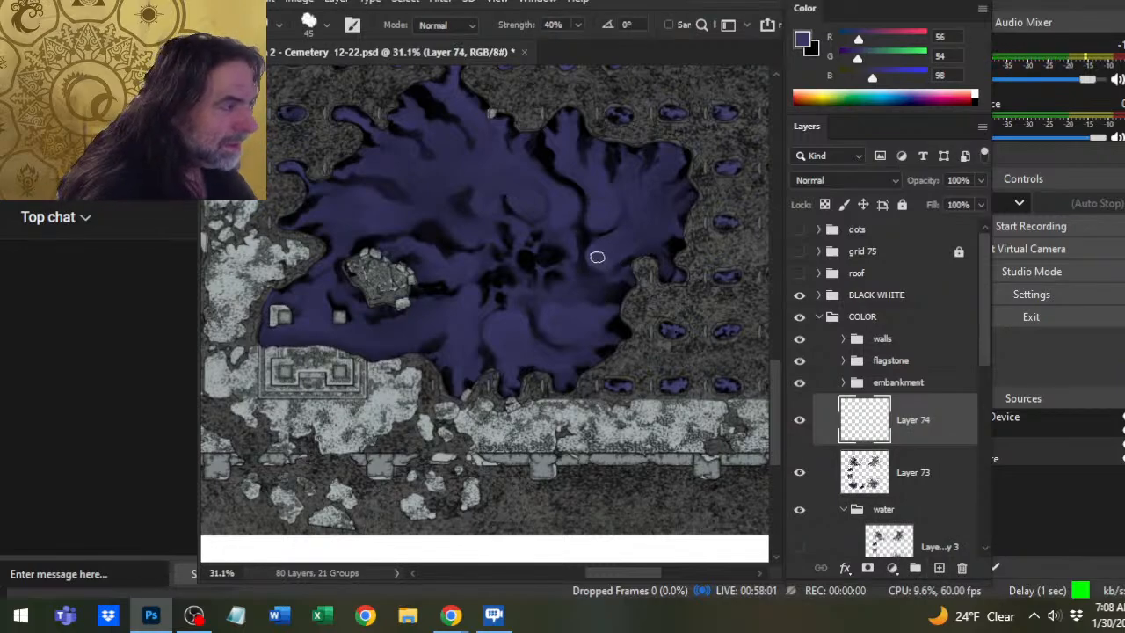
key("d")
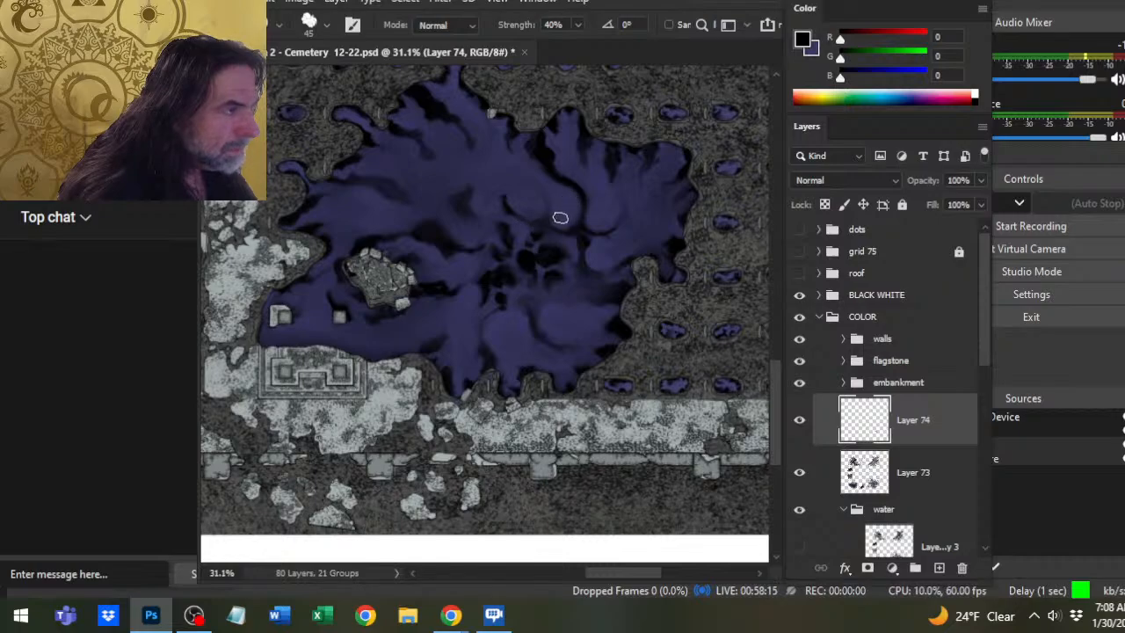
left_click(576, 217, "alt")
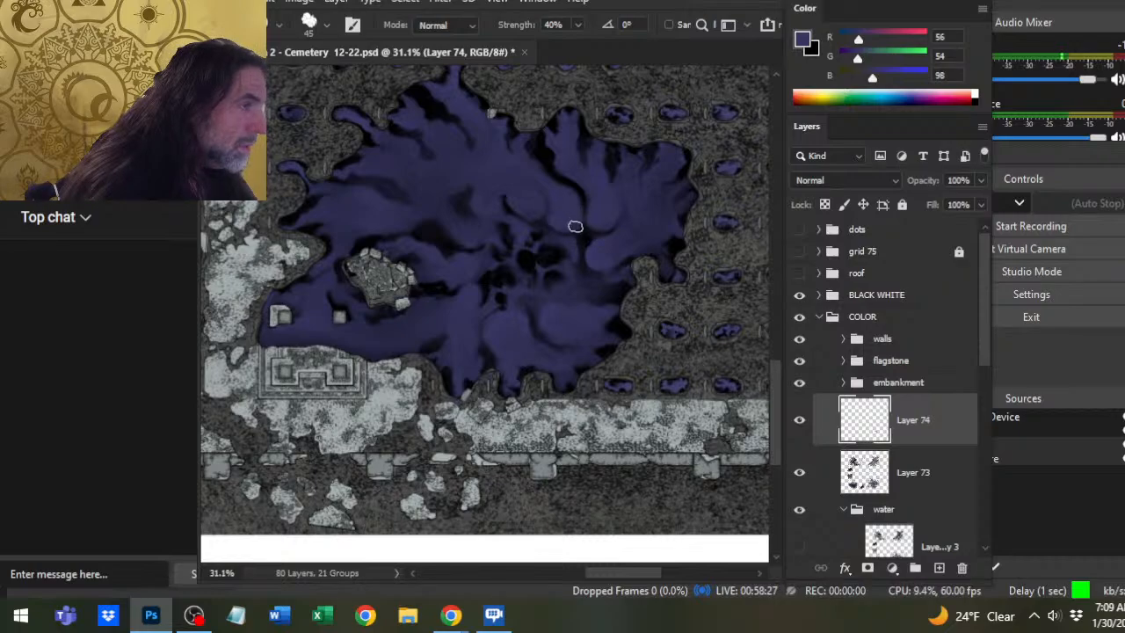
key("b")
left_click(570, 238, "alt")
key("r")
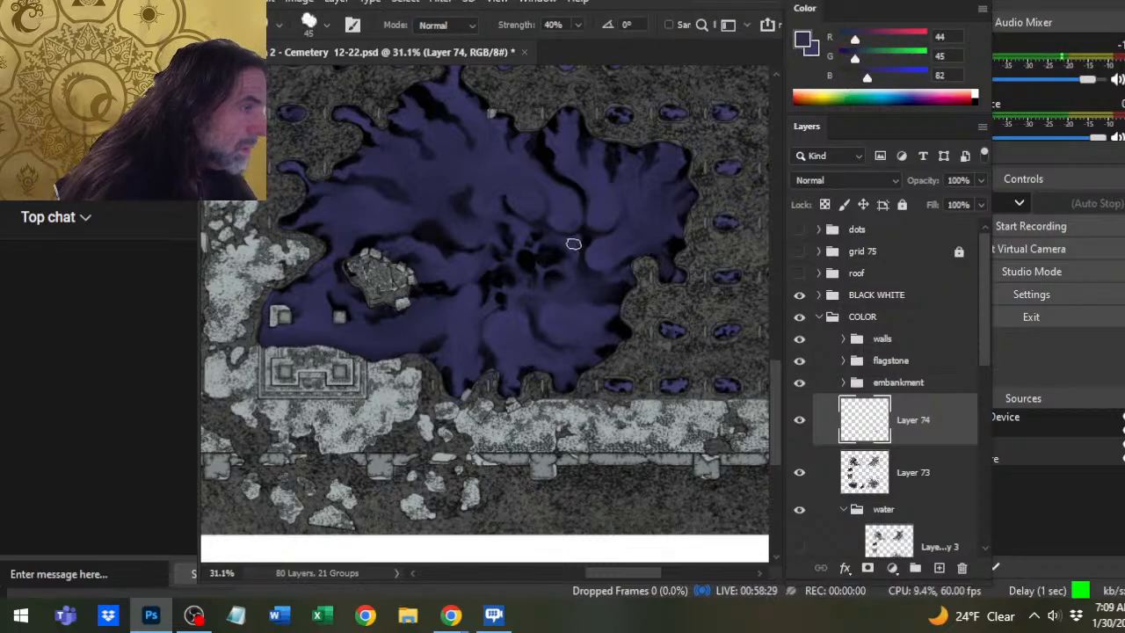
key("bracketleft")
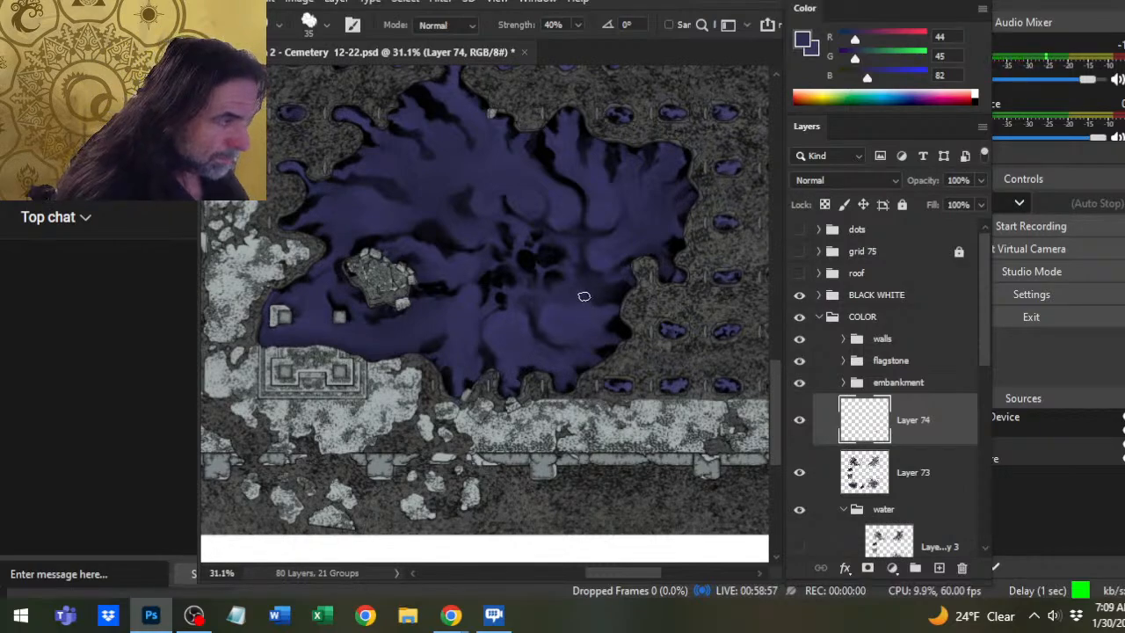
Paint dark purple (RGB 44, 43, 77) shading just below and right of the pool's dark centre, and smudge it.
key("b")
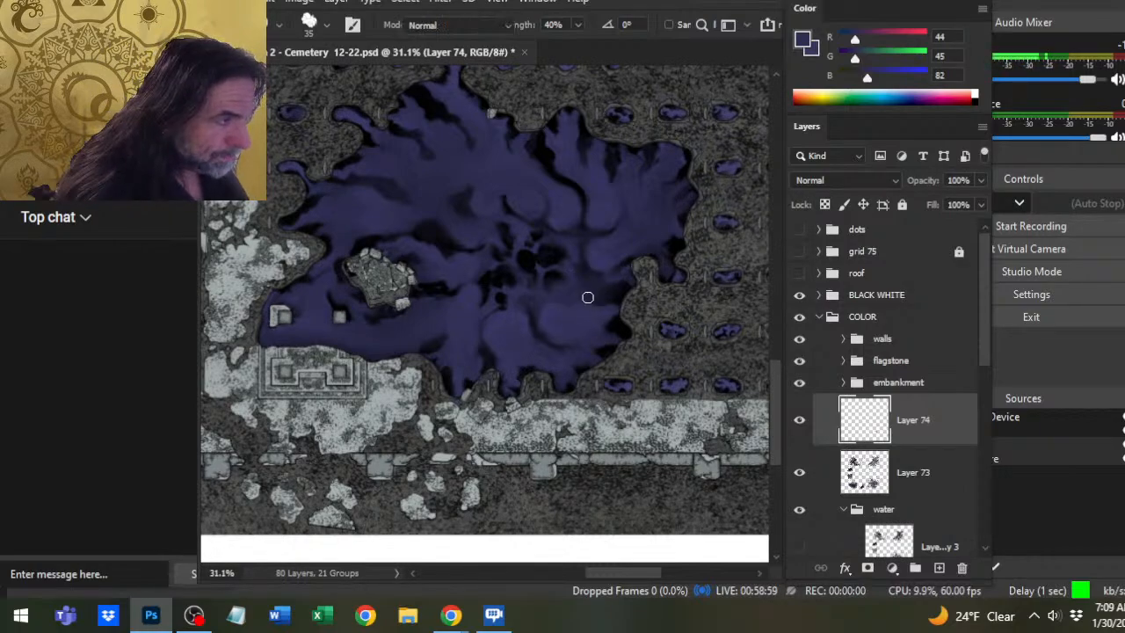
left_click(566, 291, "alt")
key("r")
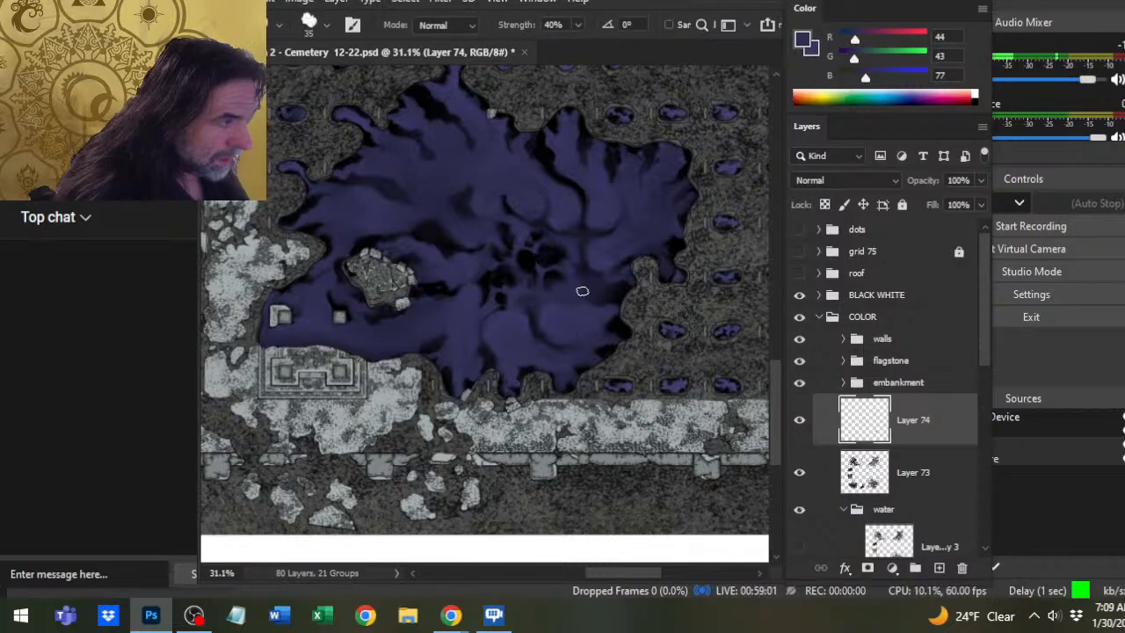
key("z")
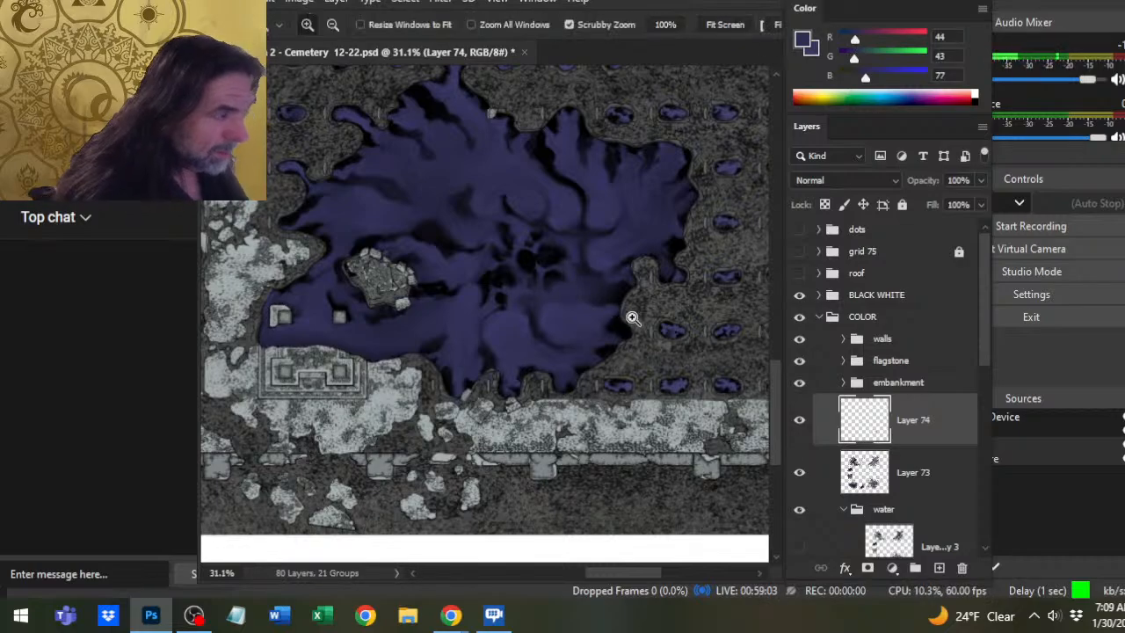
left_click(606, 313, "alt")
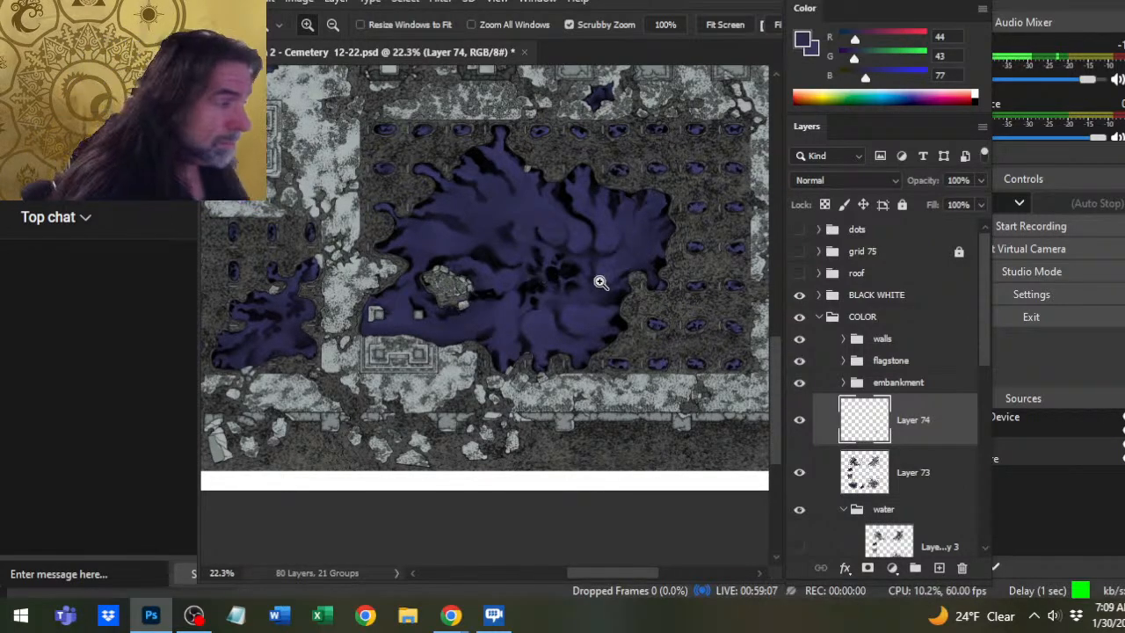
left_click(575, 312)
key("b")
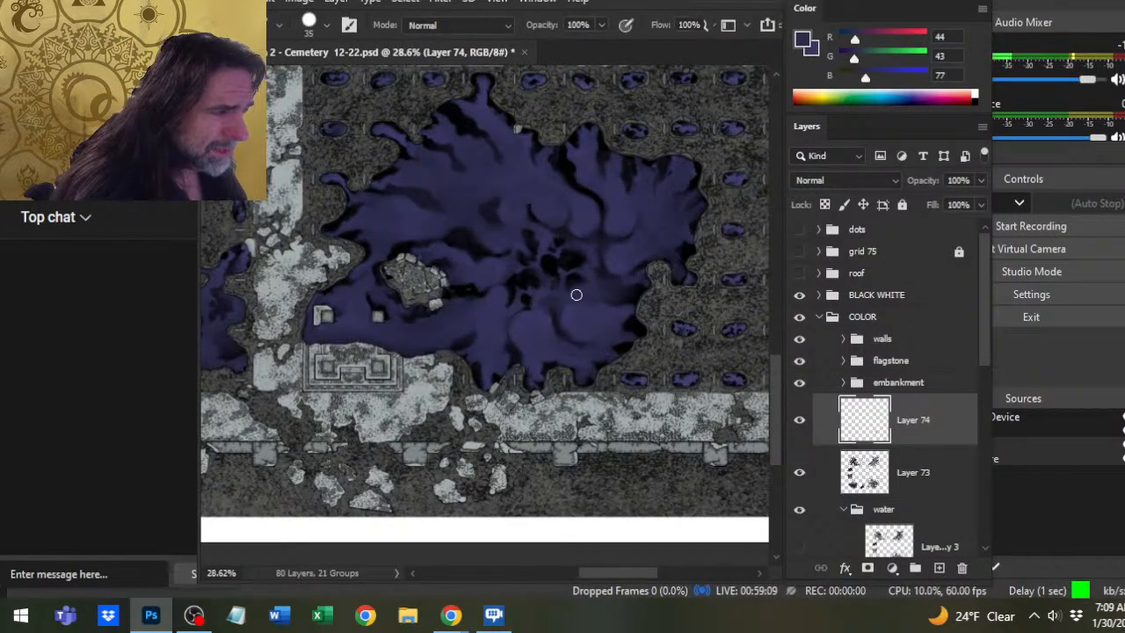
key("r")
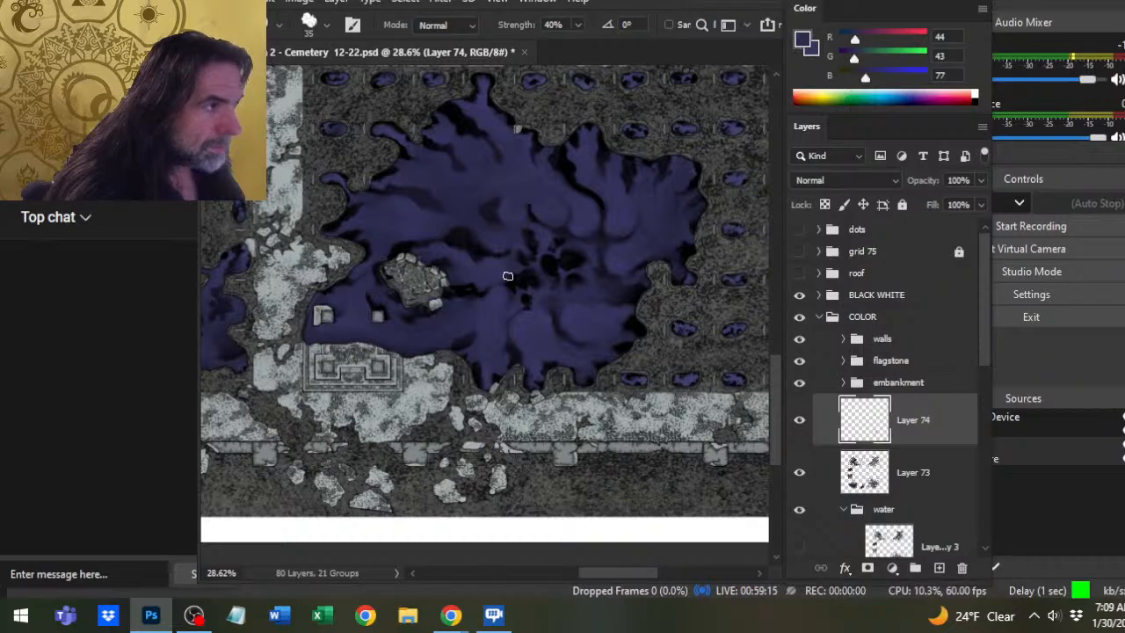
Merge the shading on Layer 74 down into Layer 73, and create a fresh empty layer on top.
key("z")
left_click(582, 309, "alt")
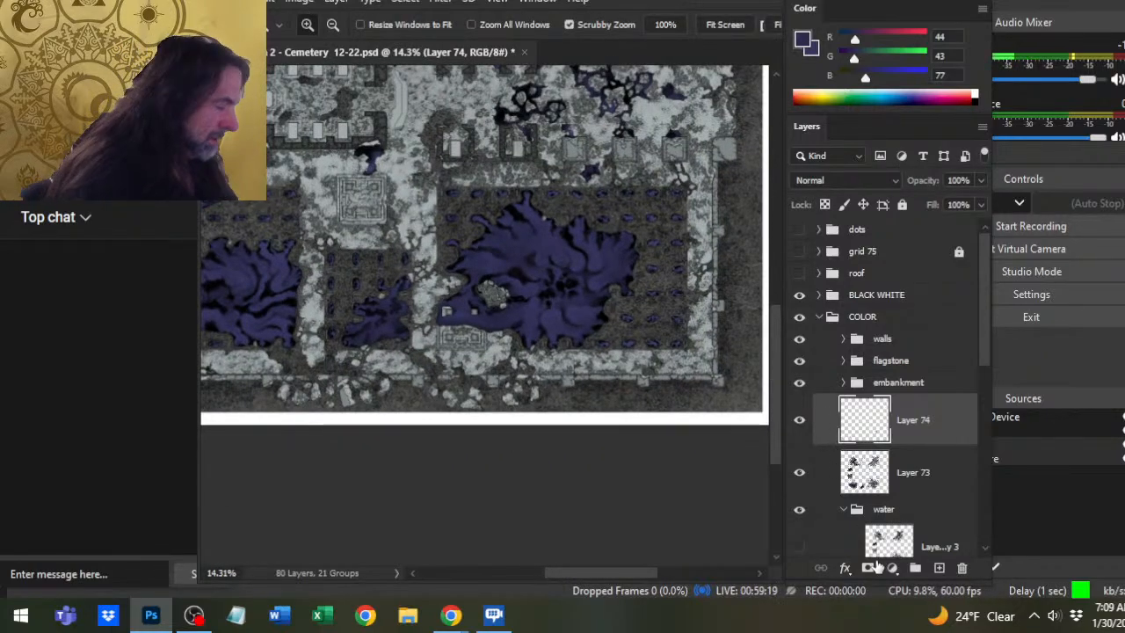
right_click(919, 425)
left_click(968, 478)
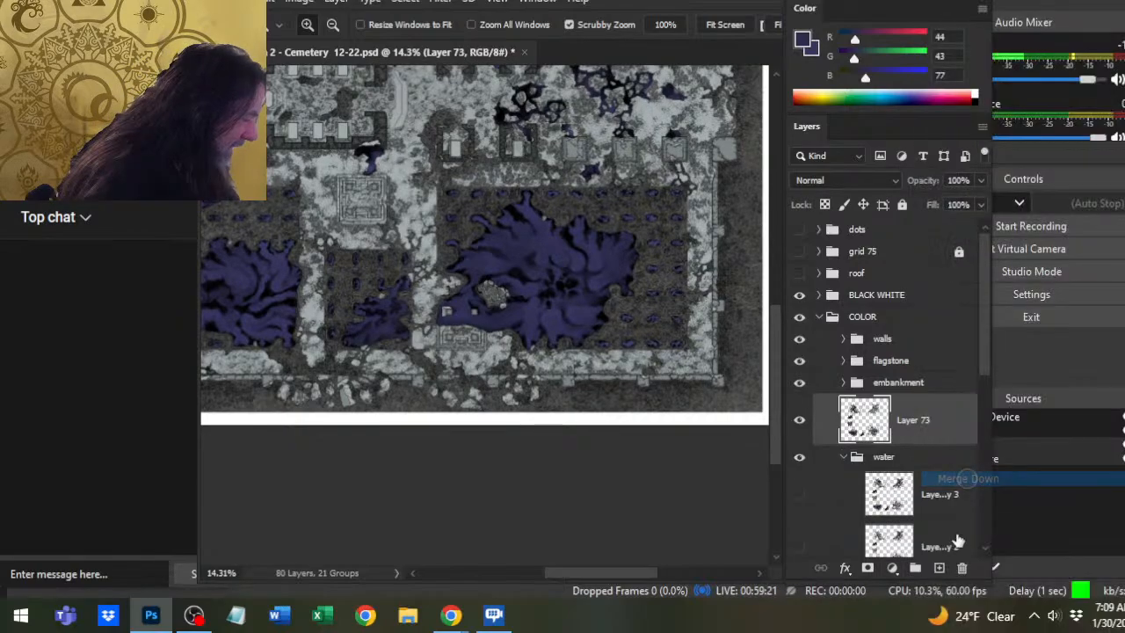
left_click(939, 569)
Paint near-black (RGB 1, 1, 3) shading from the pool's dark centre towards its lower-right edge, and smudge it.
scroll(629, 330, "up", 2)
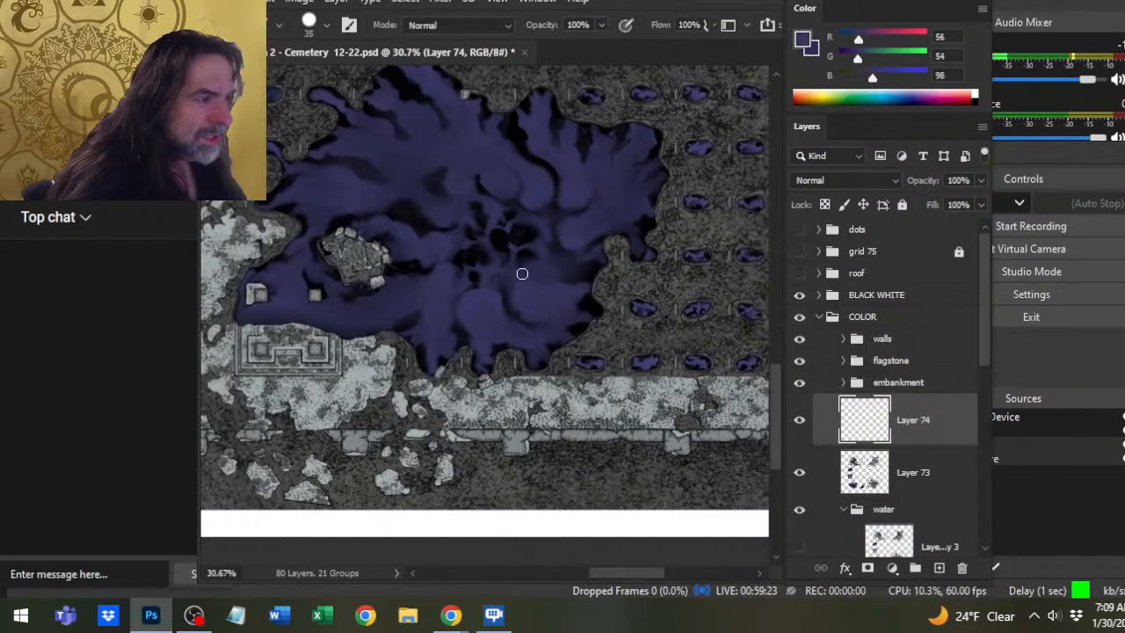
key("r")
key("b")
left_click(525, 256, "alt")
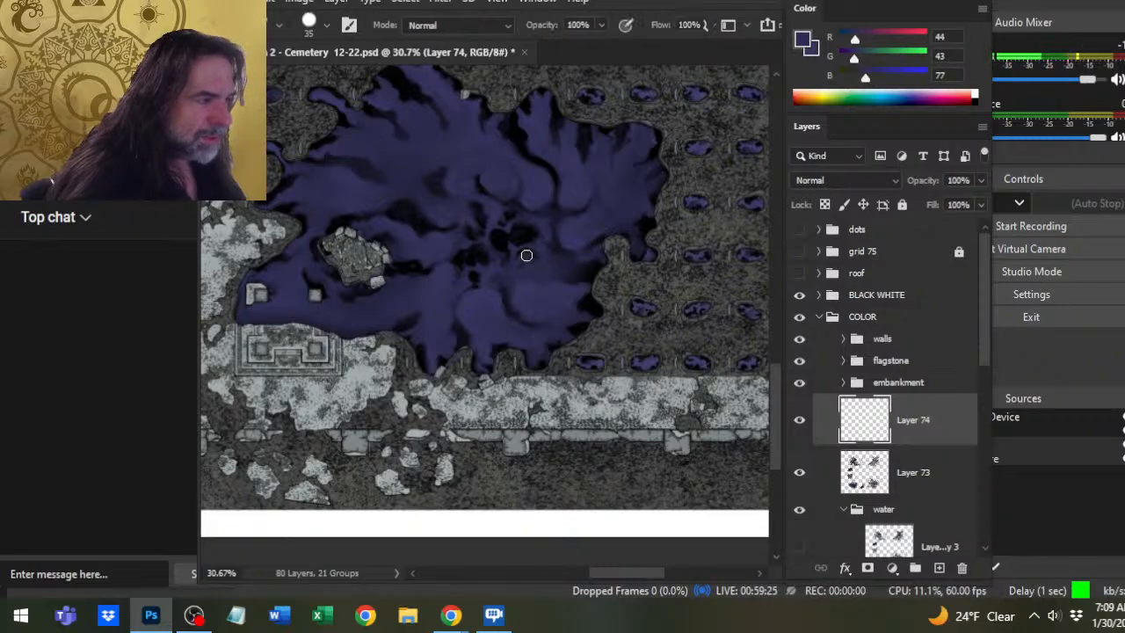
left_click(522, 132, "alt")
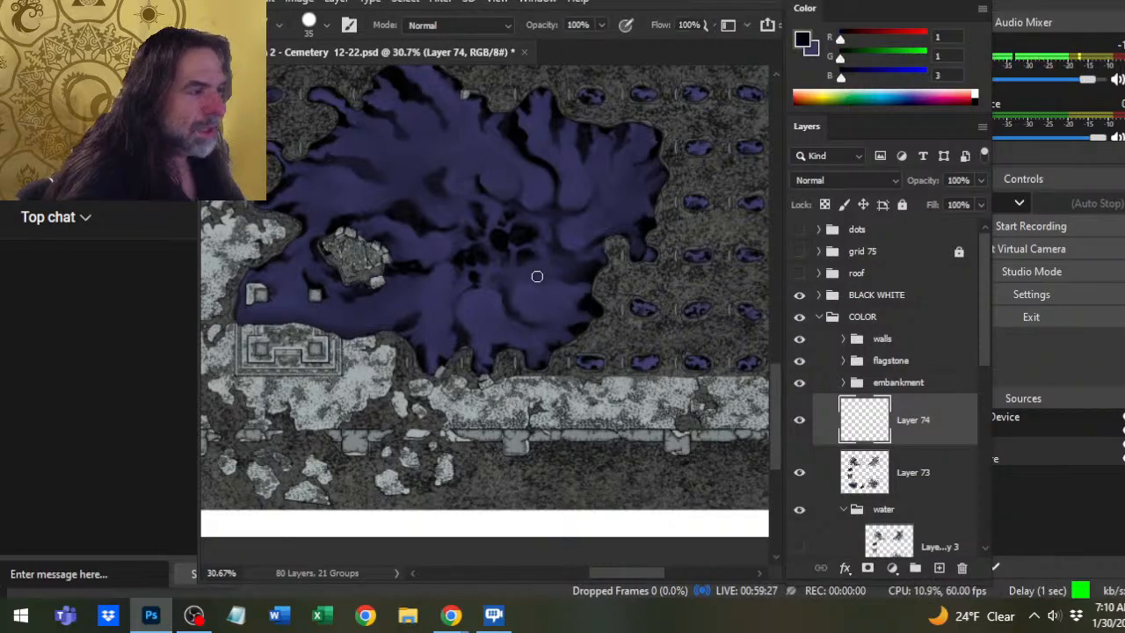
key("r")
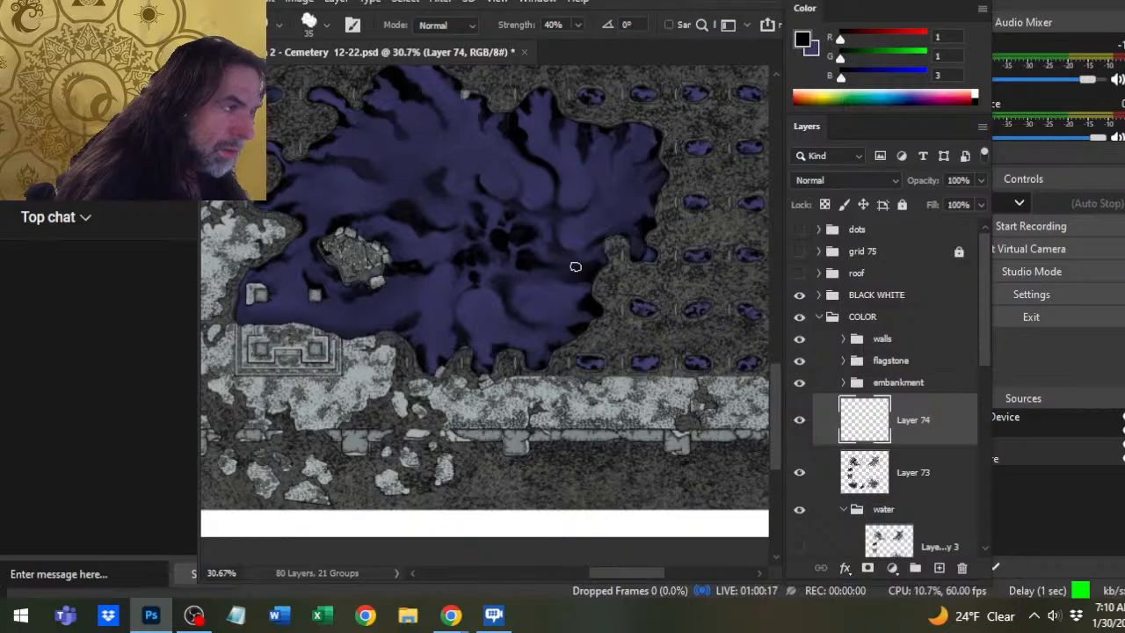
Shape the rounded fold right of the dark centre with purple (RGB 56, 54, 98) and near-black (RGB 11, 10, 18), and smudge it.
left_click(544, 227, "alt")
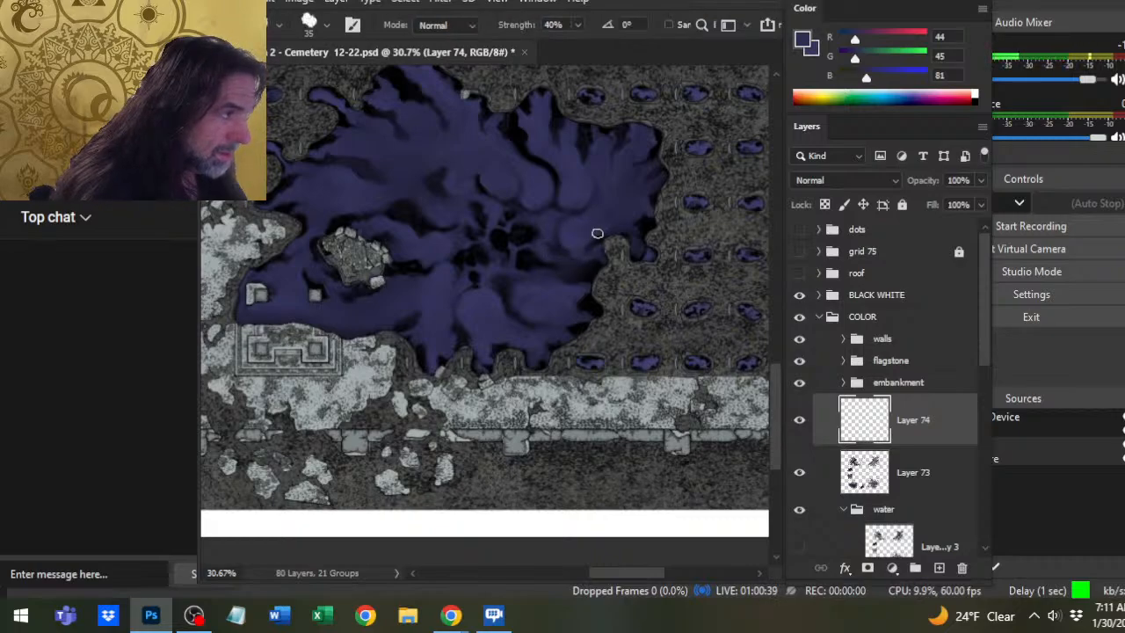
key("b")
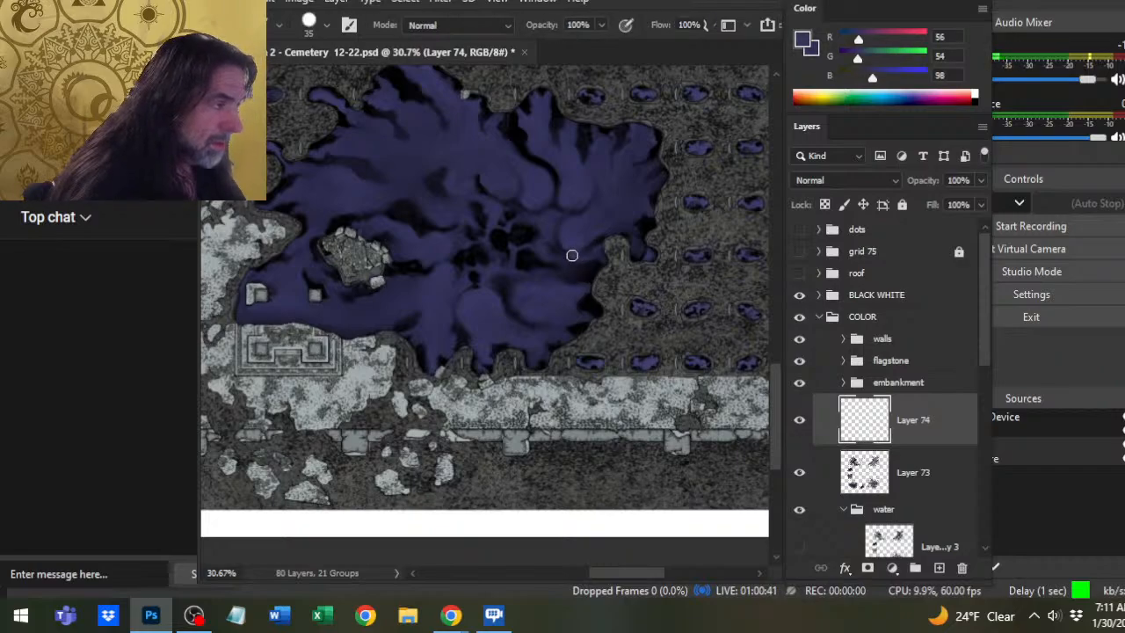
left_click(580, 262, "alt")
left_click(527, 255, "alt")
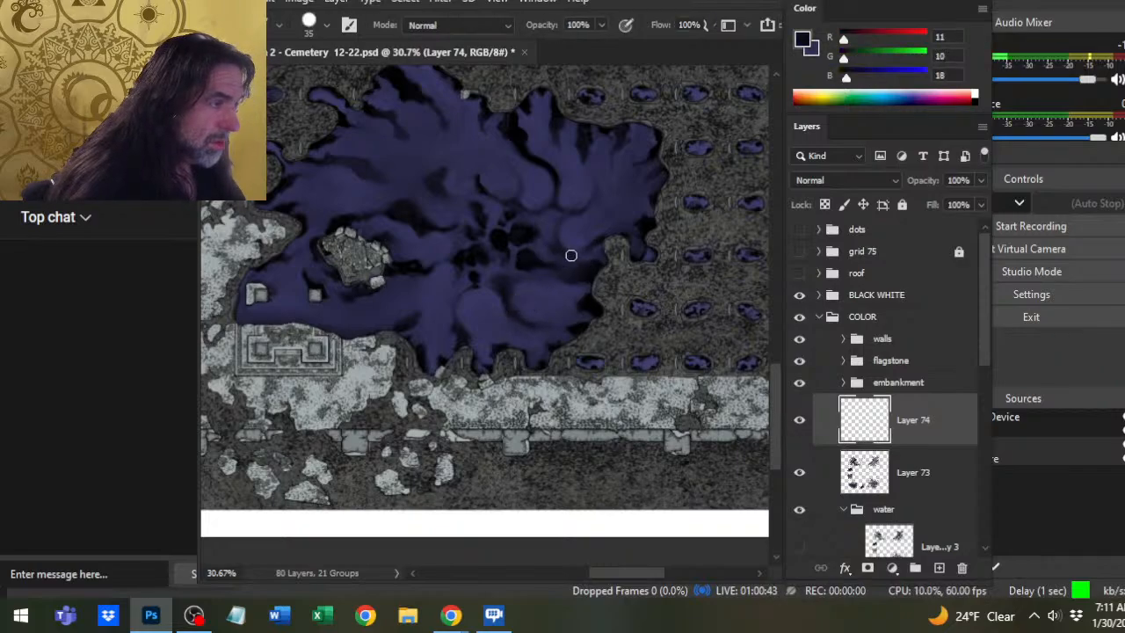
key("r")
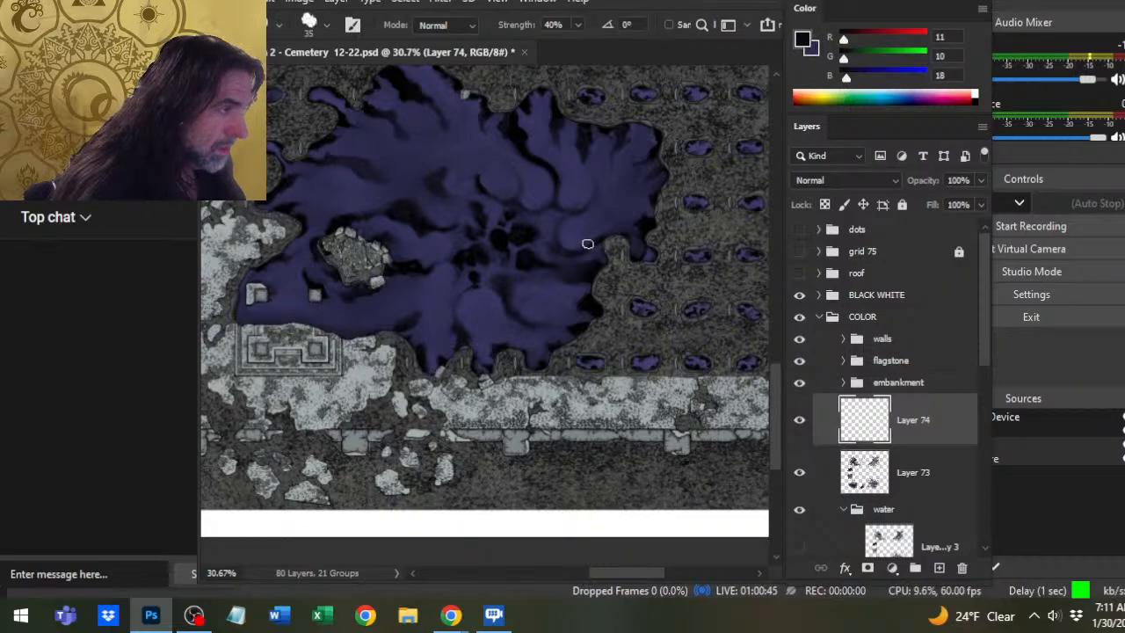
Refine the same fold's edge with a size 20 brush in purple (RGB 44, 45, 81), and smudge the strokes.
key("b")
left_click(571, 243, "alt")
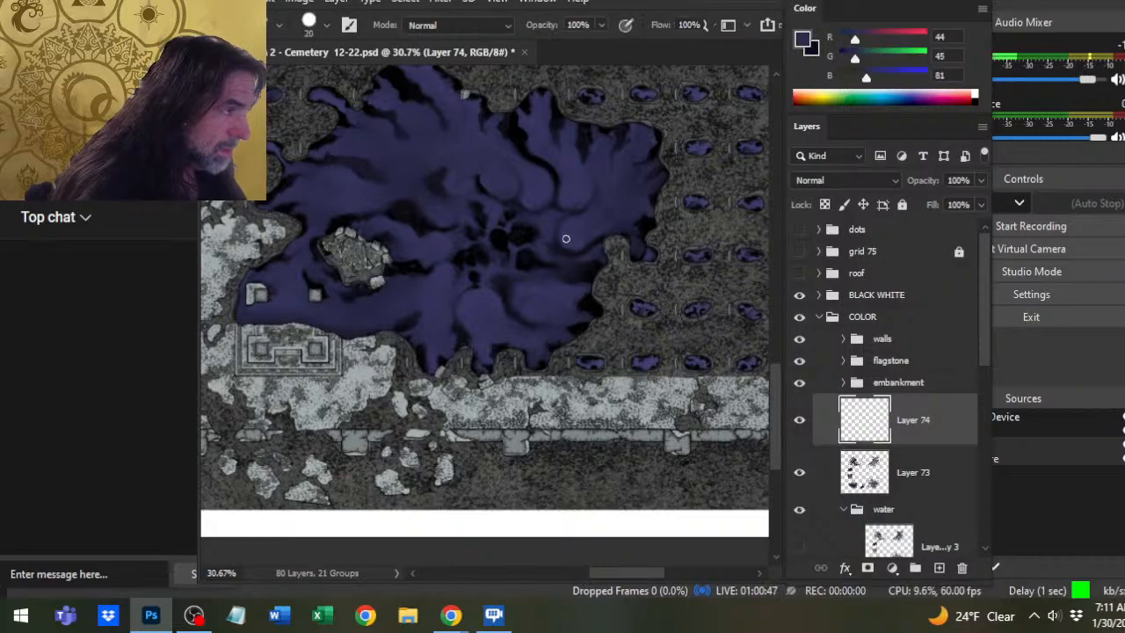
key("r")
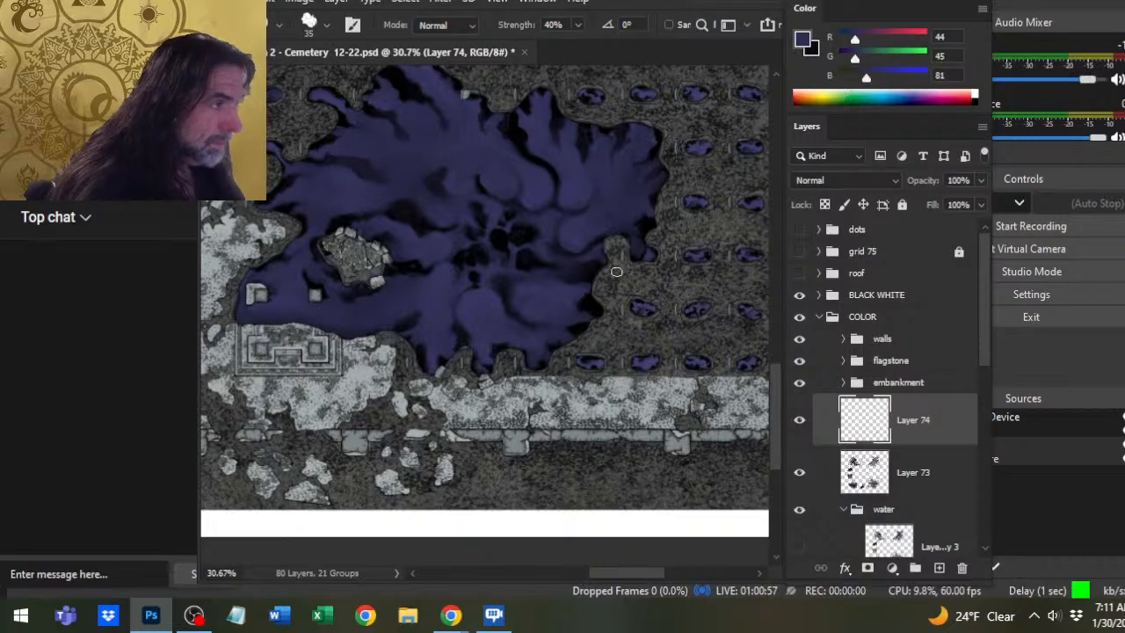
Paint purple (RGB 50, 49, 89) strokes with a size 20 brush over the dark patches left of the pool's centre, and smudge them.
key("z")
left_click_drag(601, 254, 569, 251)
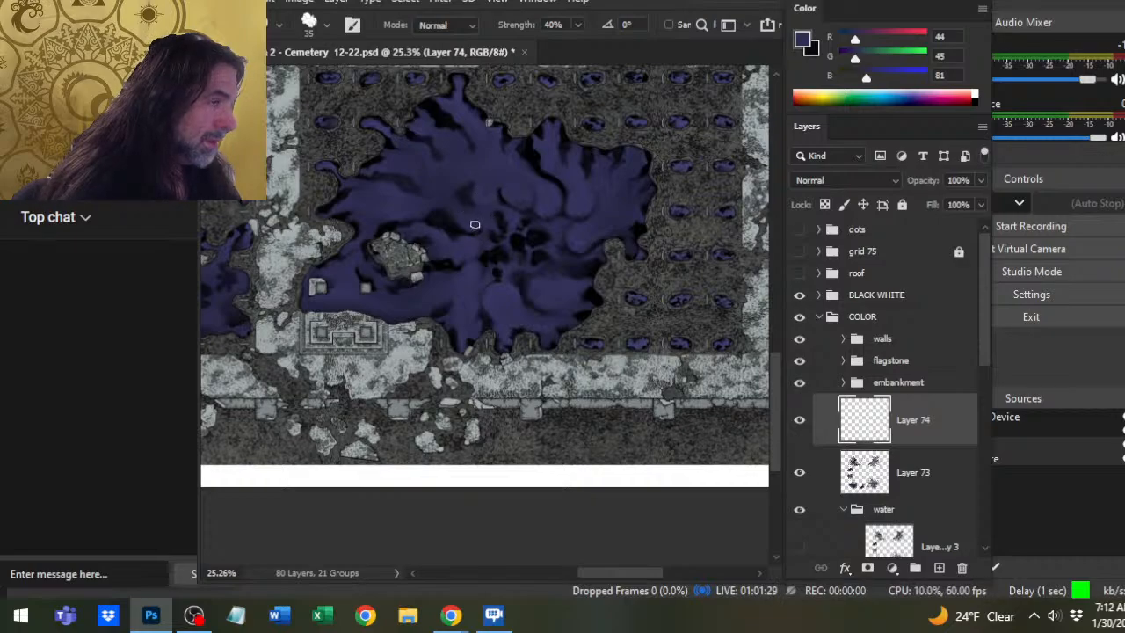
key("b")
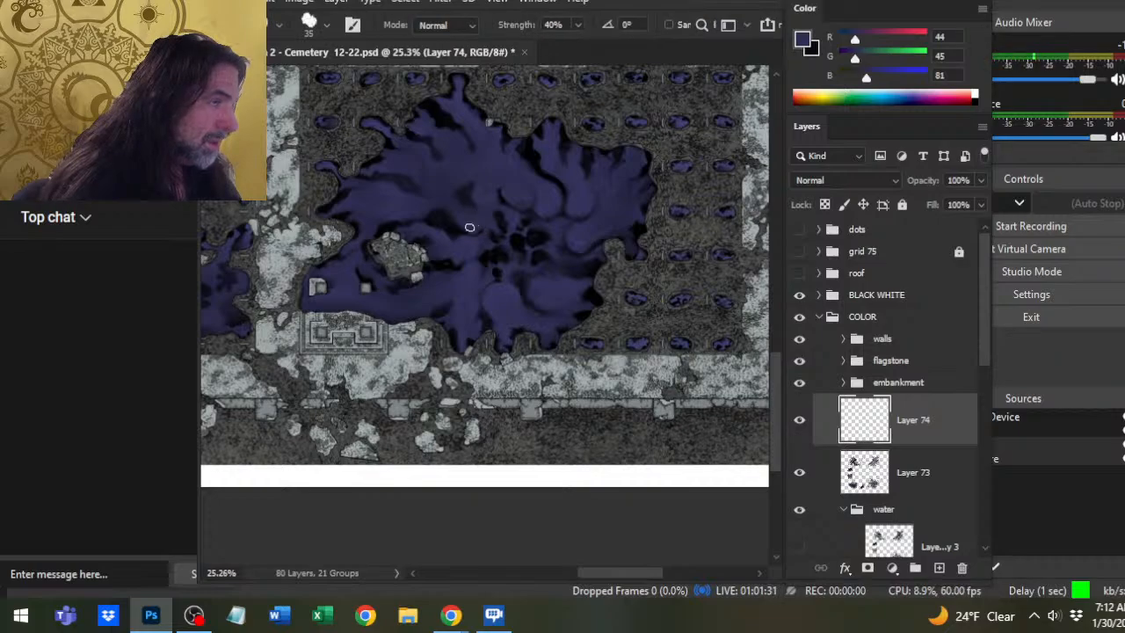
left_click(472, 166, "alt")
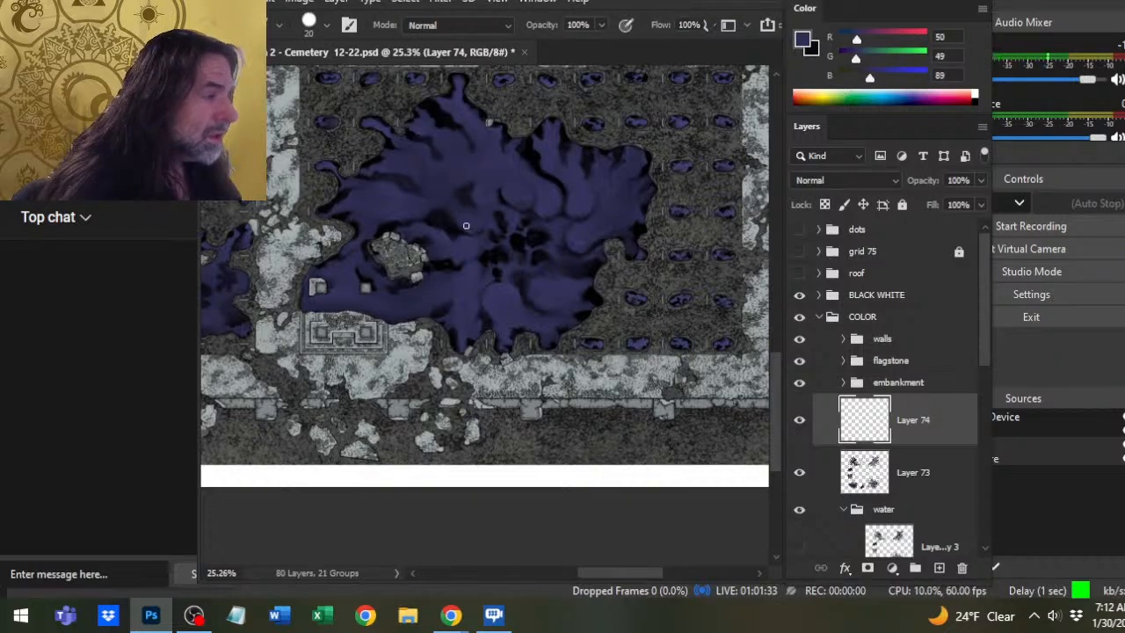
key("r")
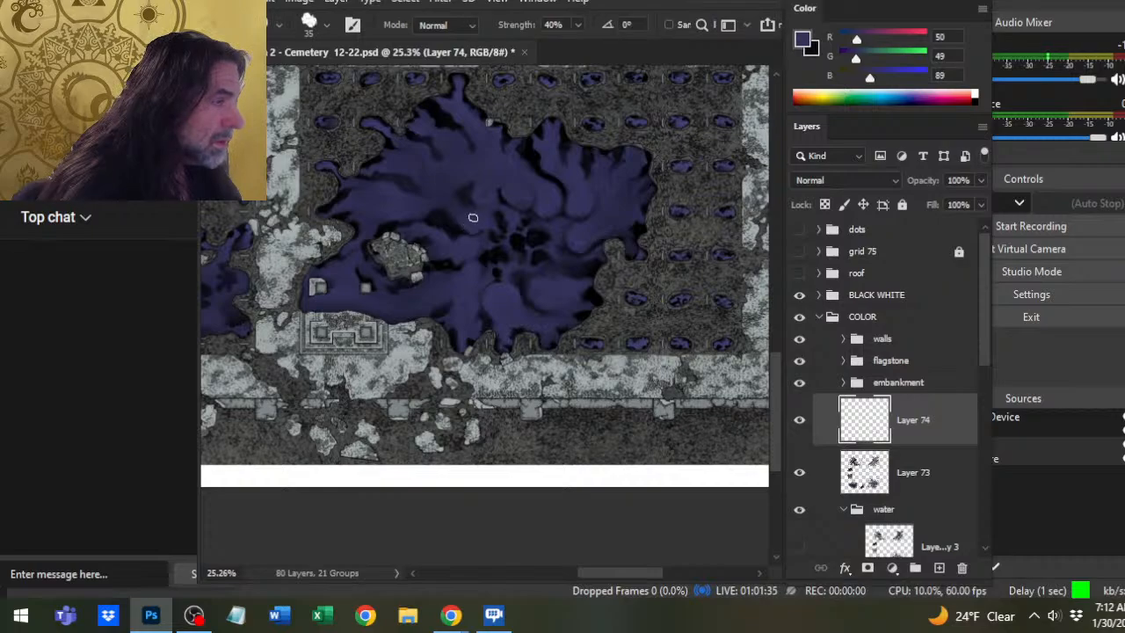
key("b")
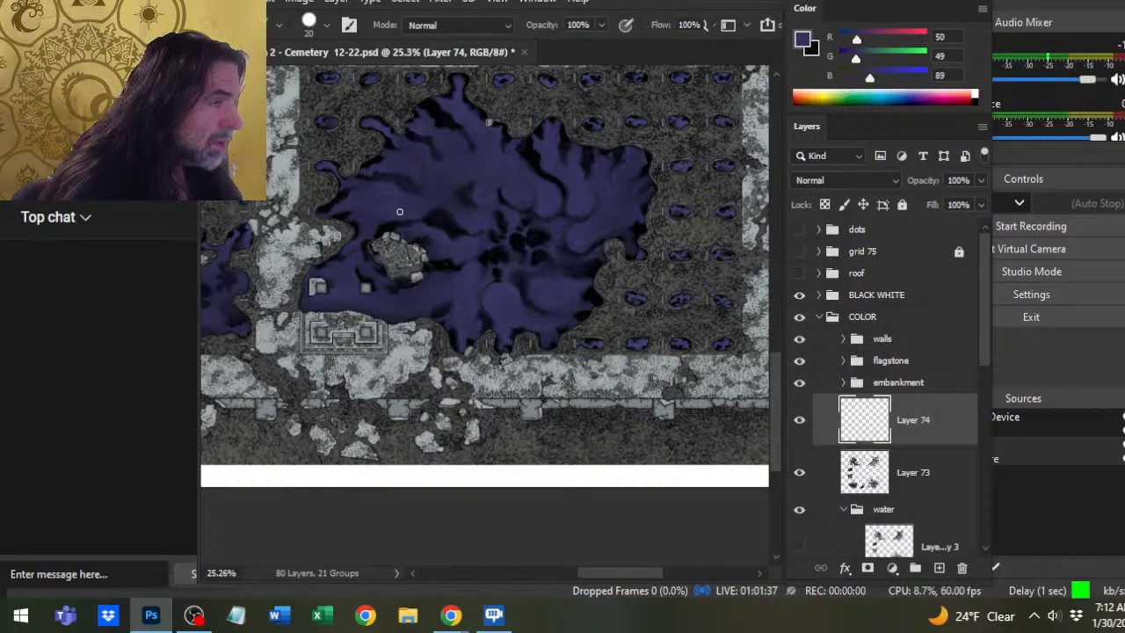
key("r")
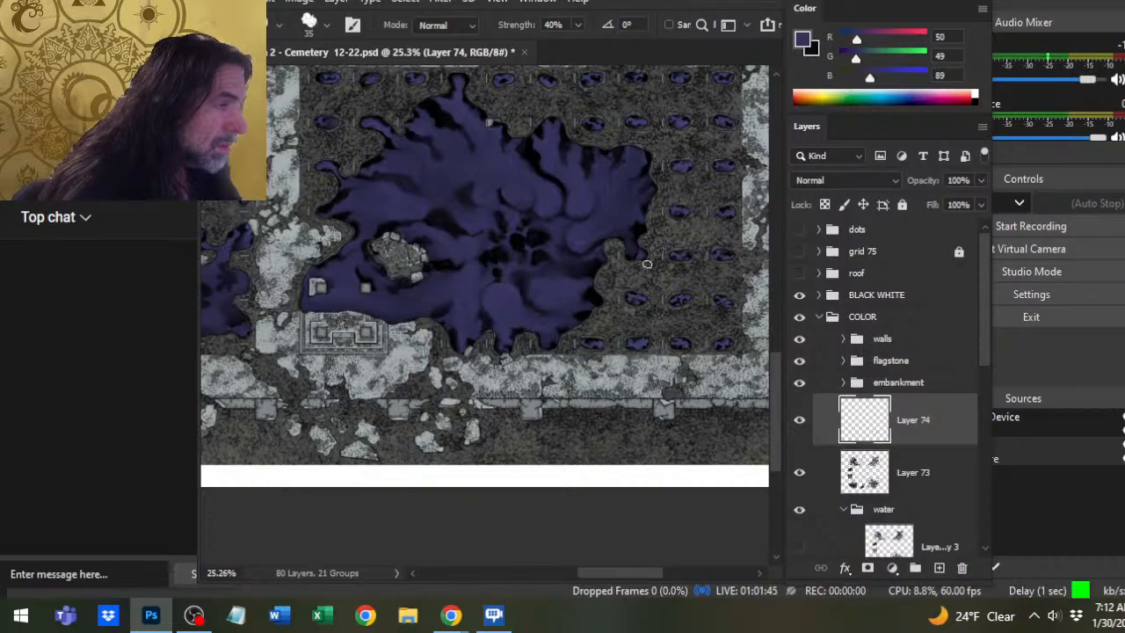
Merge Layer 74 down into Layer 73.
right_click(878, 423)
right_click(919, 430)
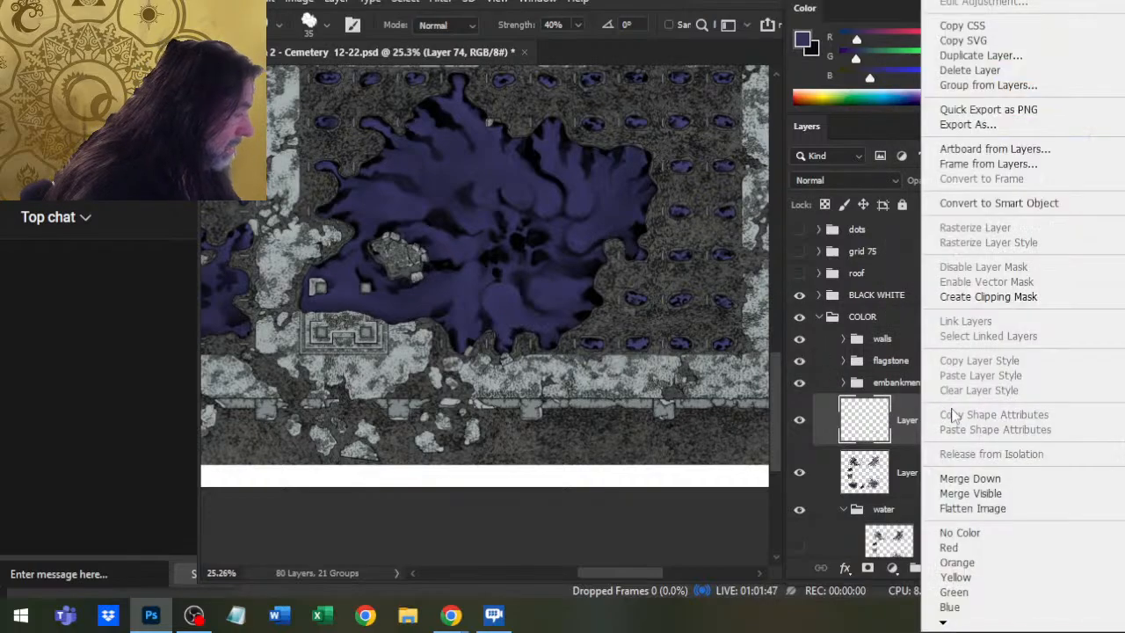
left_click(970, 478)
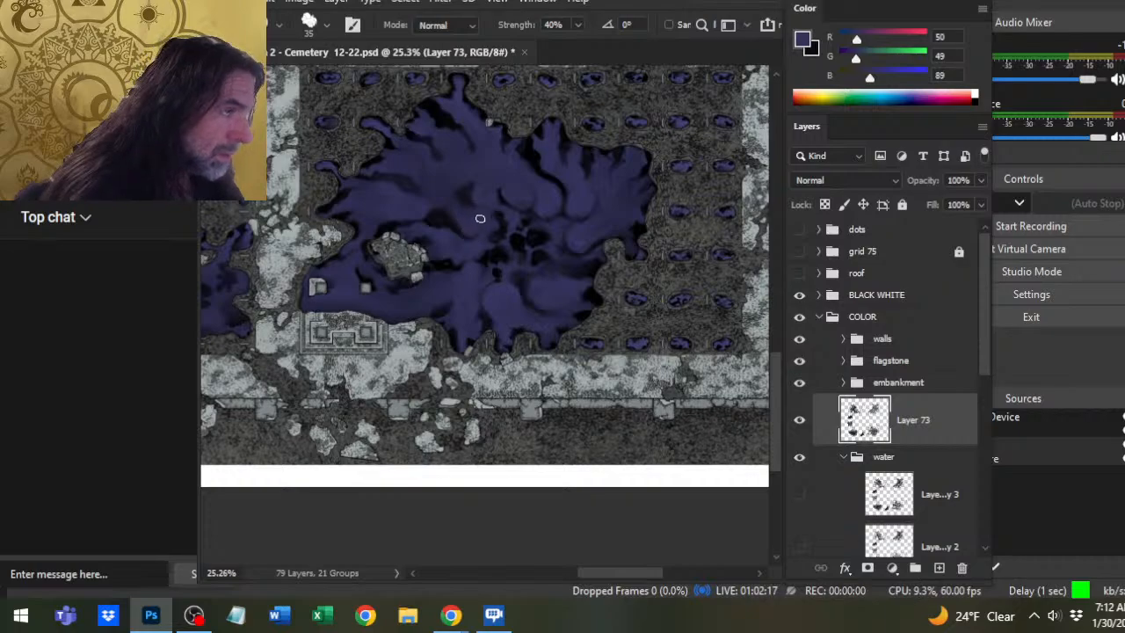
Shape the rounded fold left of the large pool's dark centre with size 20 purple strokes (RGB 52, 51, 90), and smudge them.
key("b")
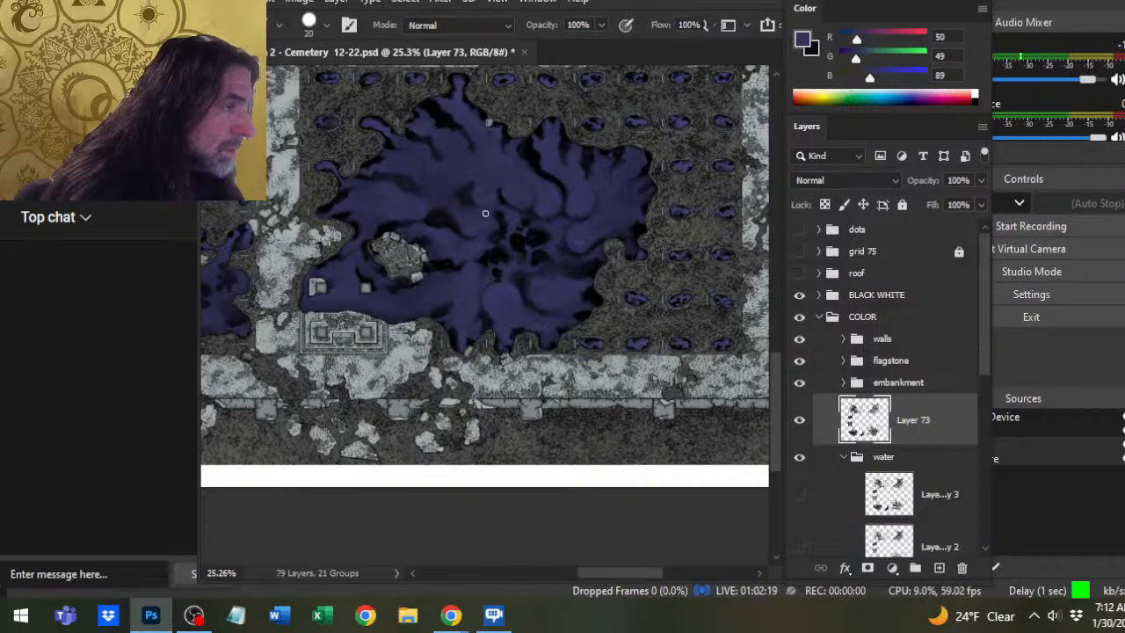
left_click(479, 214, "alt")
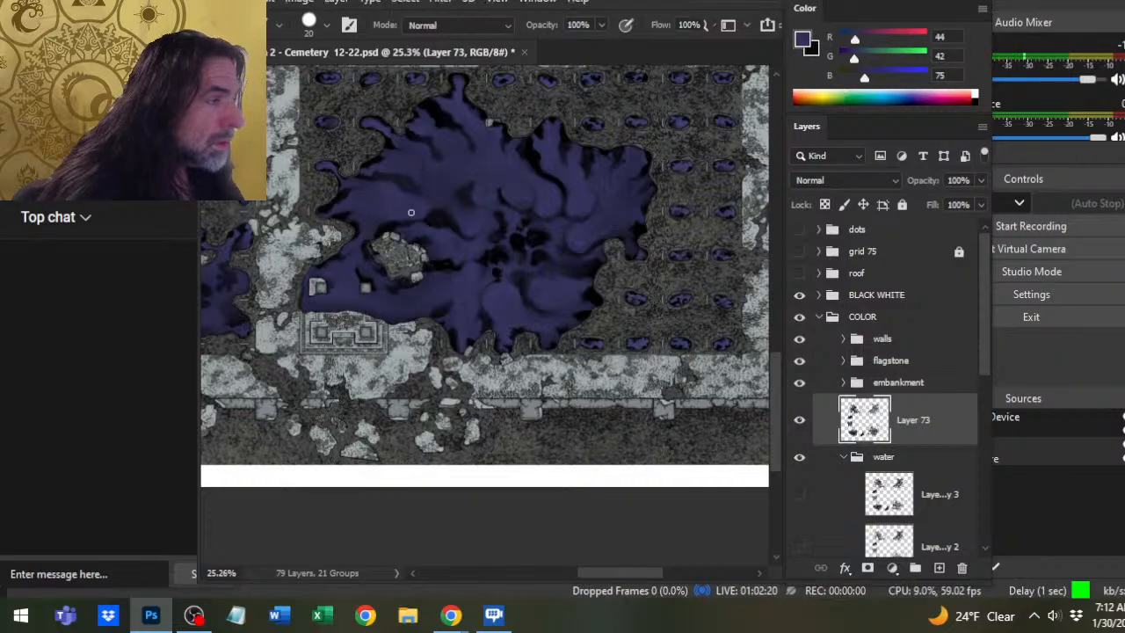
key("r")
key("b")
left_click(473, 214, "alt")
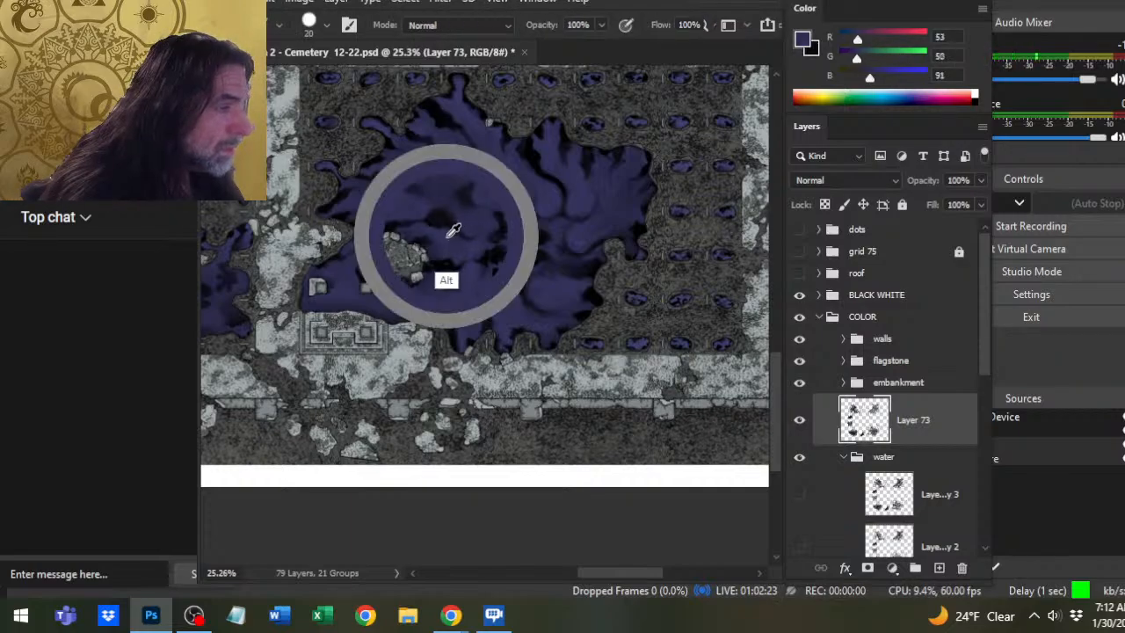
key("r")
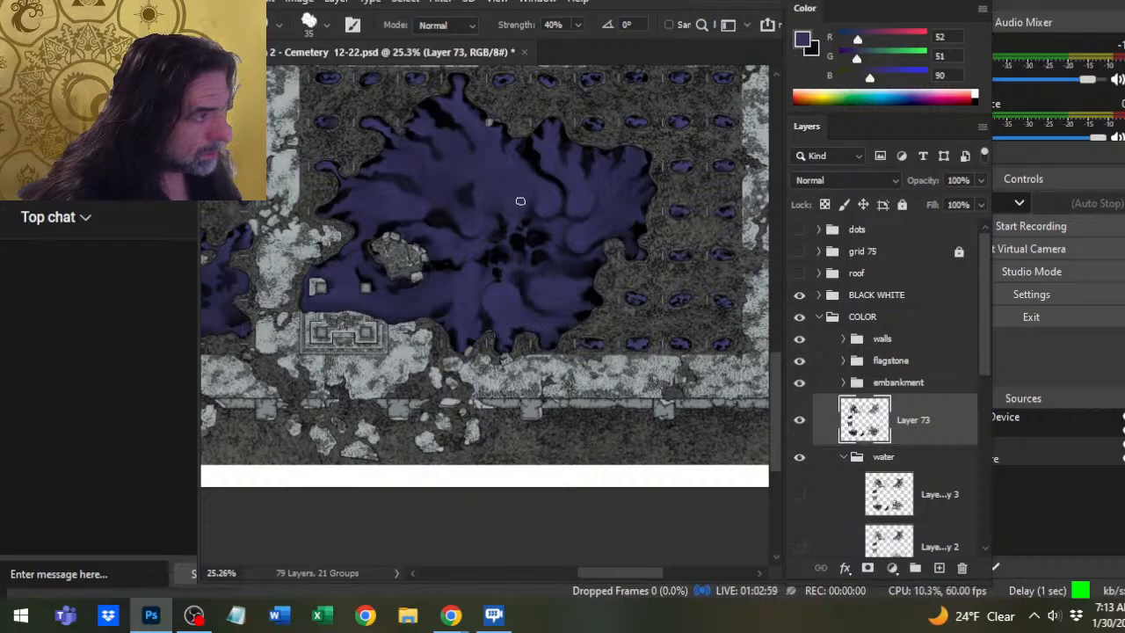
key("b")
key("r")
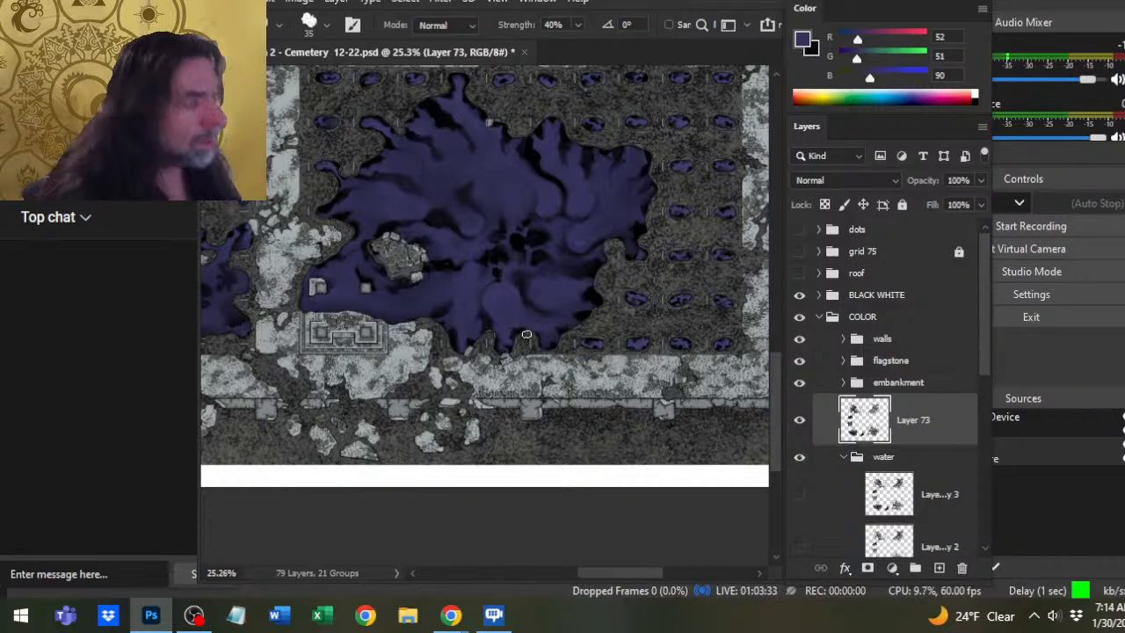
Rework the folds in the right half of the map's lower-left pool with size 20 purple strokes (RGB 52, 51, 90), and smudge them.
key("z")
left_click_drag(522, 296, 465, 368)
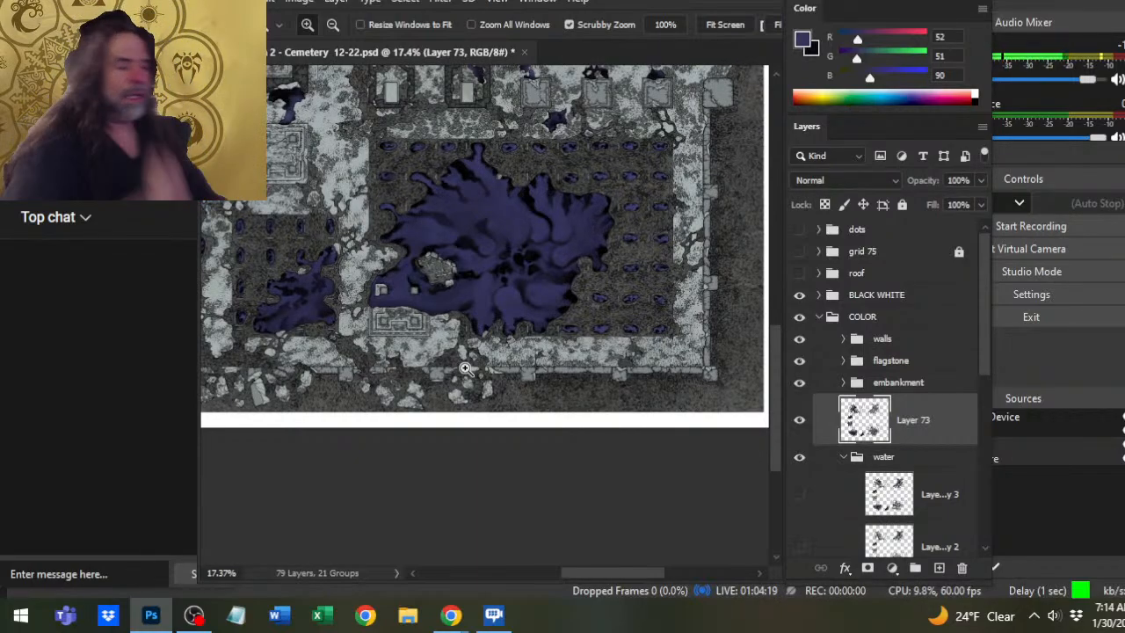
left_click_drag(570, 365, 501, 374)
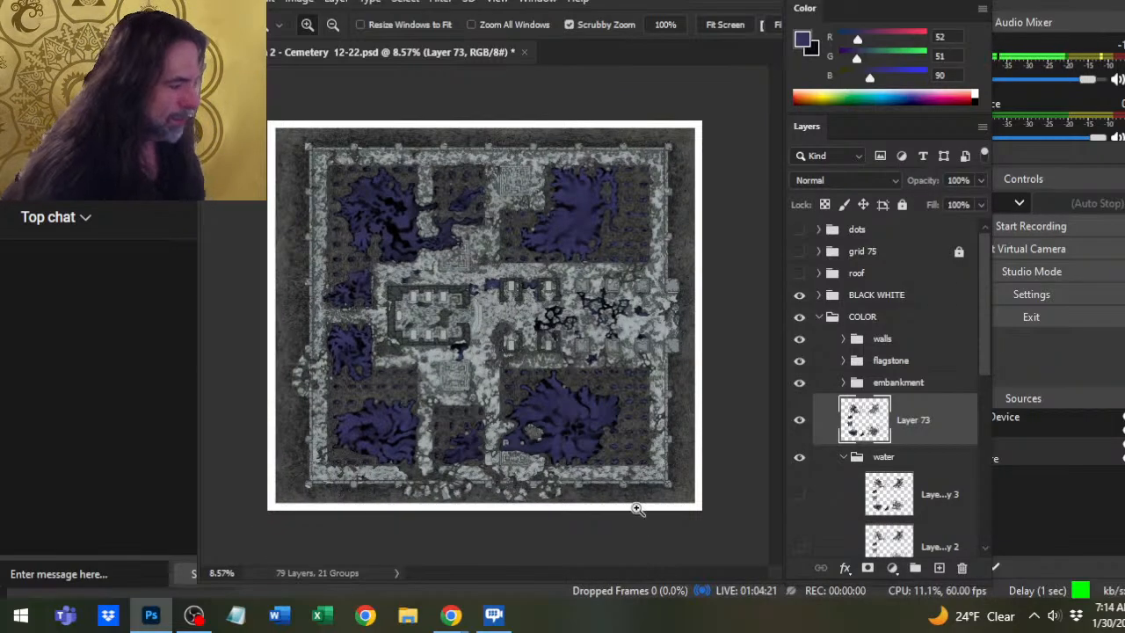
mouse_move(435, 406)
left_mouse_down()
mouse_move(594, 350)
mouse_move(608, 318)
left_mouse_up()
key("r")
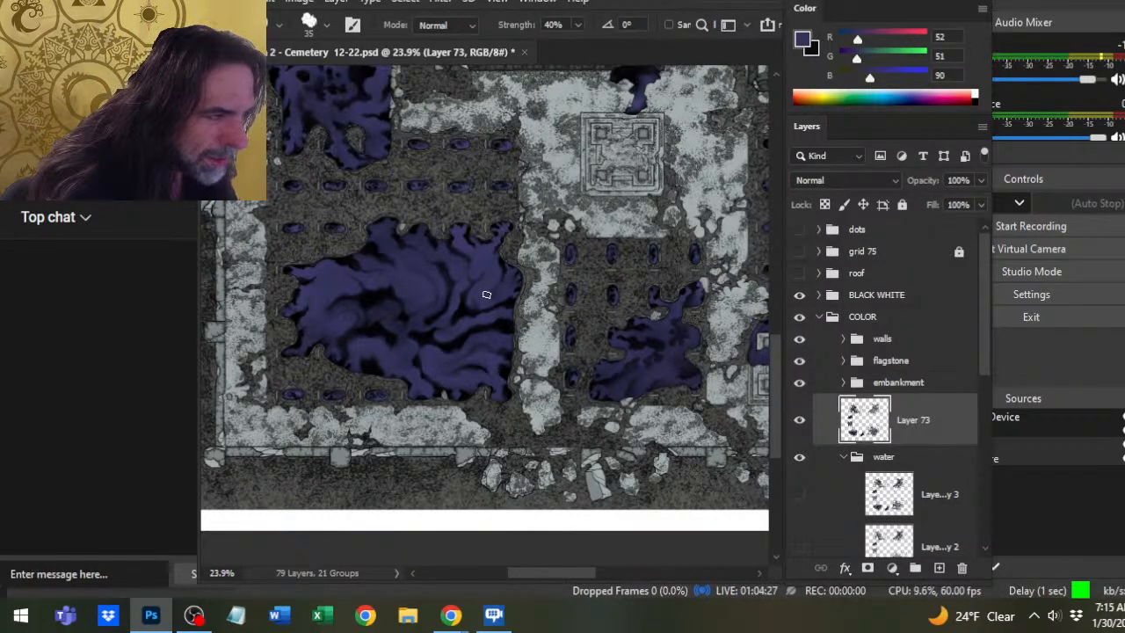
key("b")
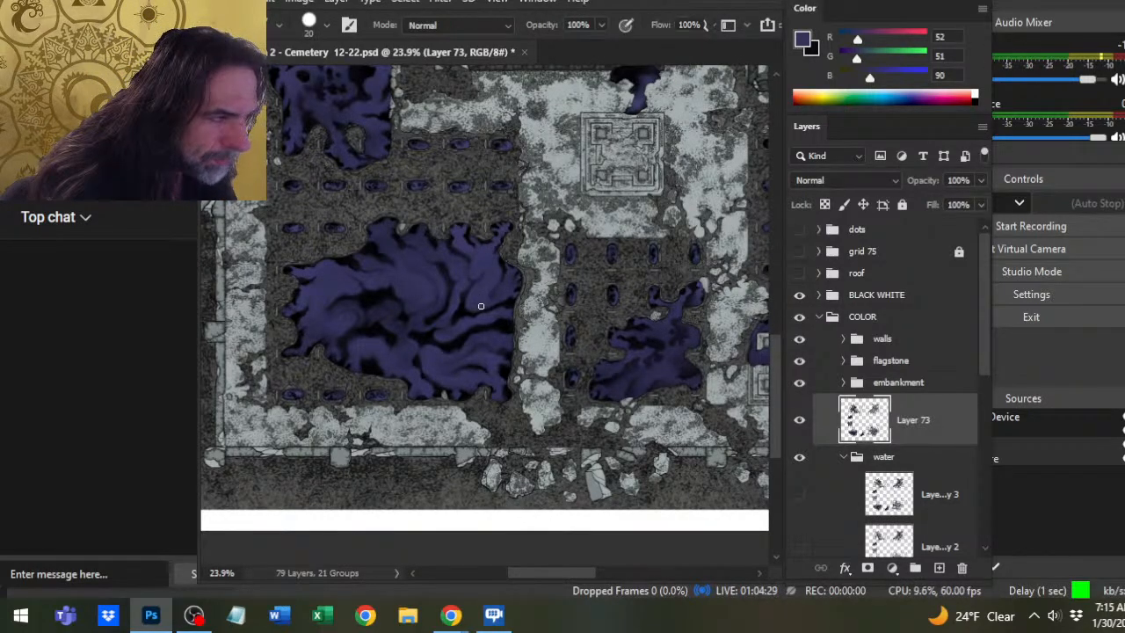
key("r")
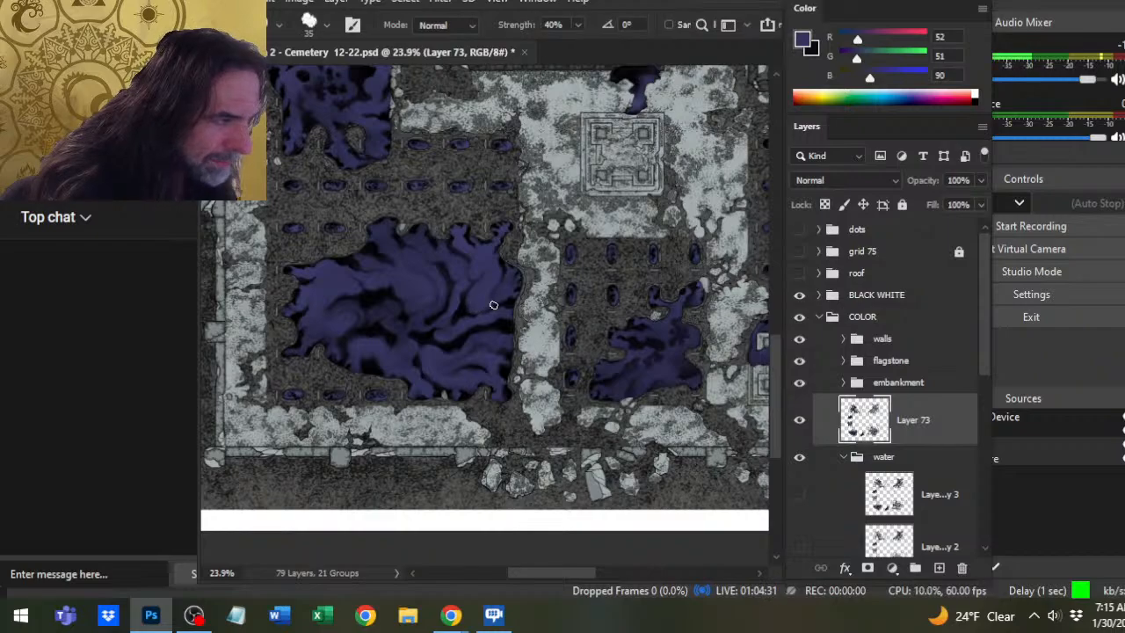
key("b")
key("r")
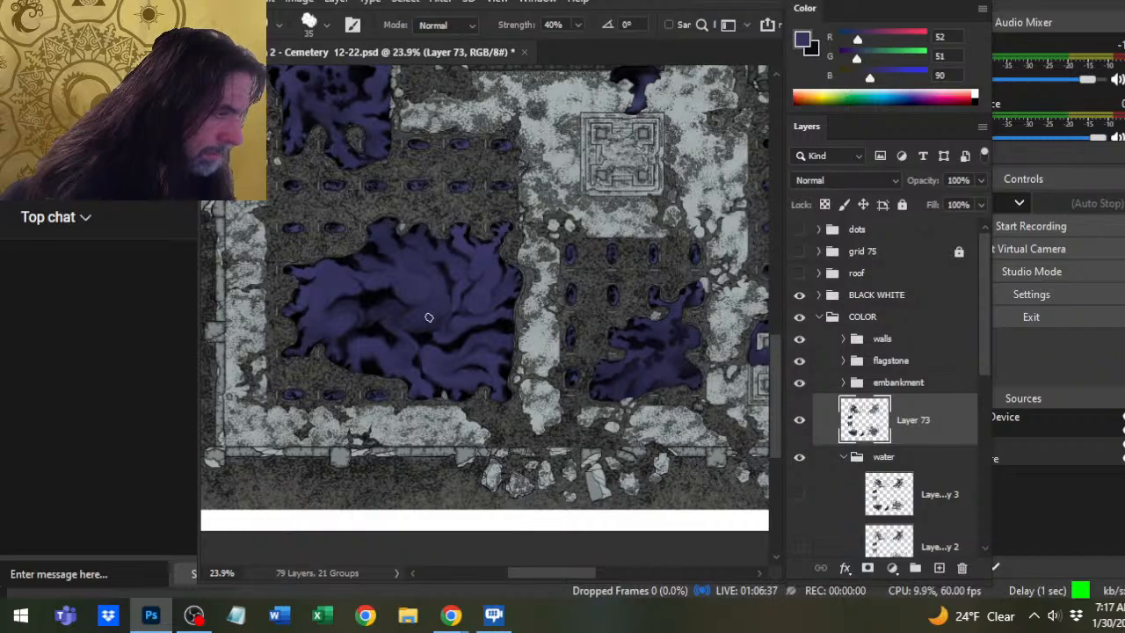
key("b")
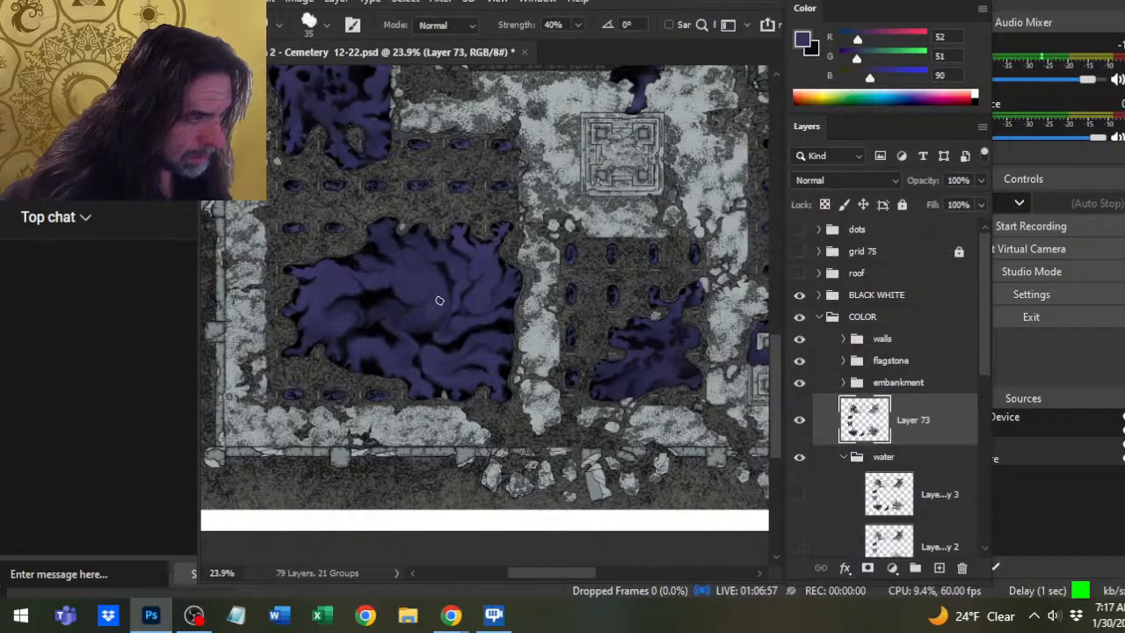
Add a new layer above Layer 73 and touch up the upper-right pool's central dark fold in purple (RGB 54, 53, 95), smudging at size 45.
key("z")
left_click_drag(446, 342, 384, 389)
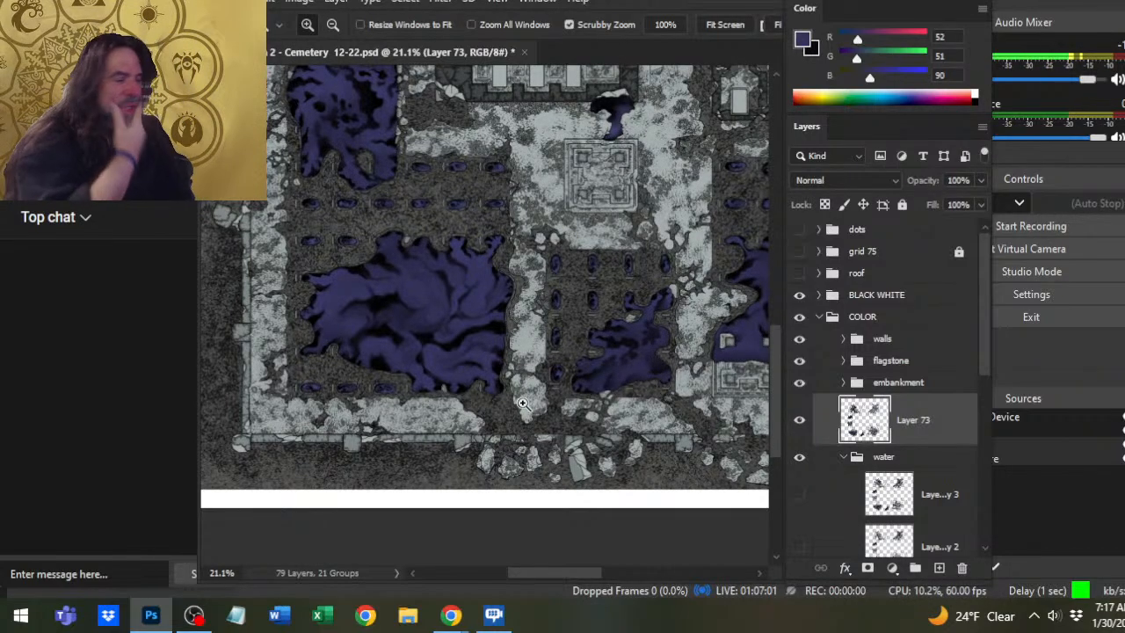
left_click_drag(596, 398, 458, 235)
key("r")
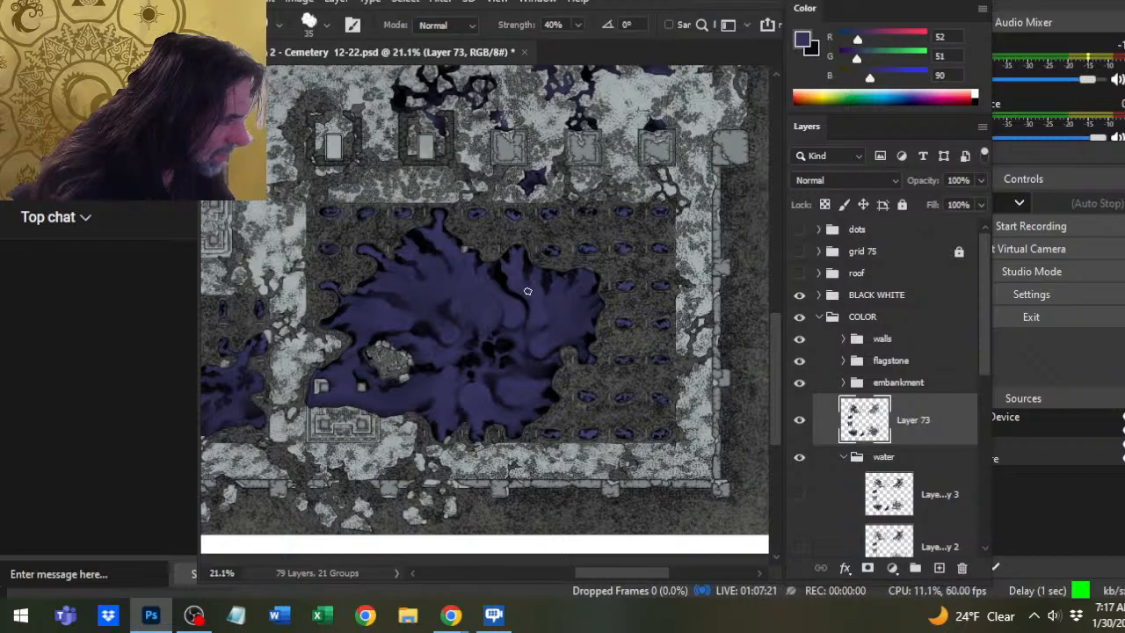
key("z")
left_click_drag(541, 385, 490, 390)
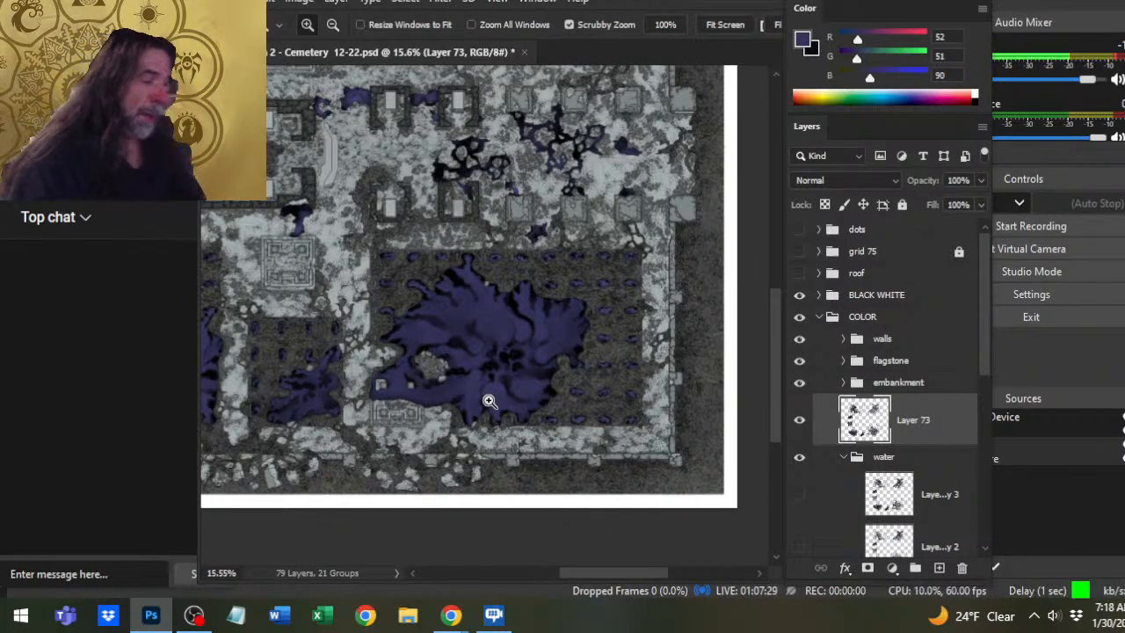
mouse_move(534, 307)
left_mouse_down()
mouse_move(527, 460)
mouse_move(510, 202)
mouse_move(565, 296)
mouse_move(491, 260)
left_mouse_up()
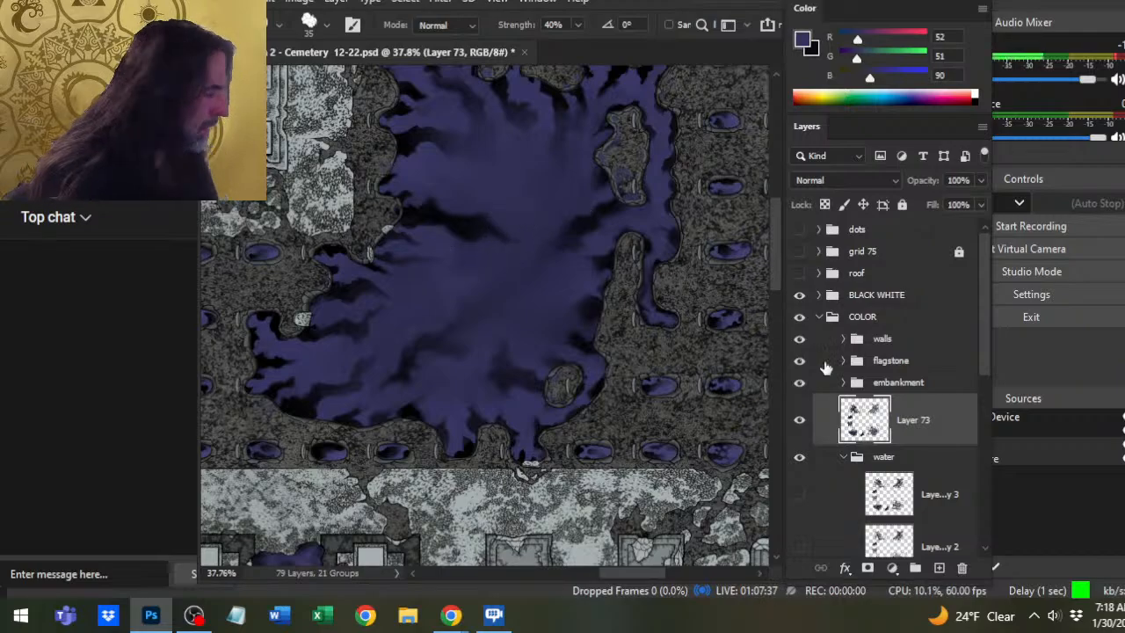
left_click(938, 568)
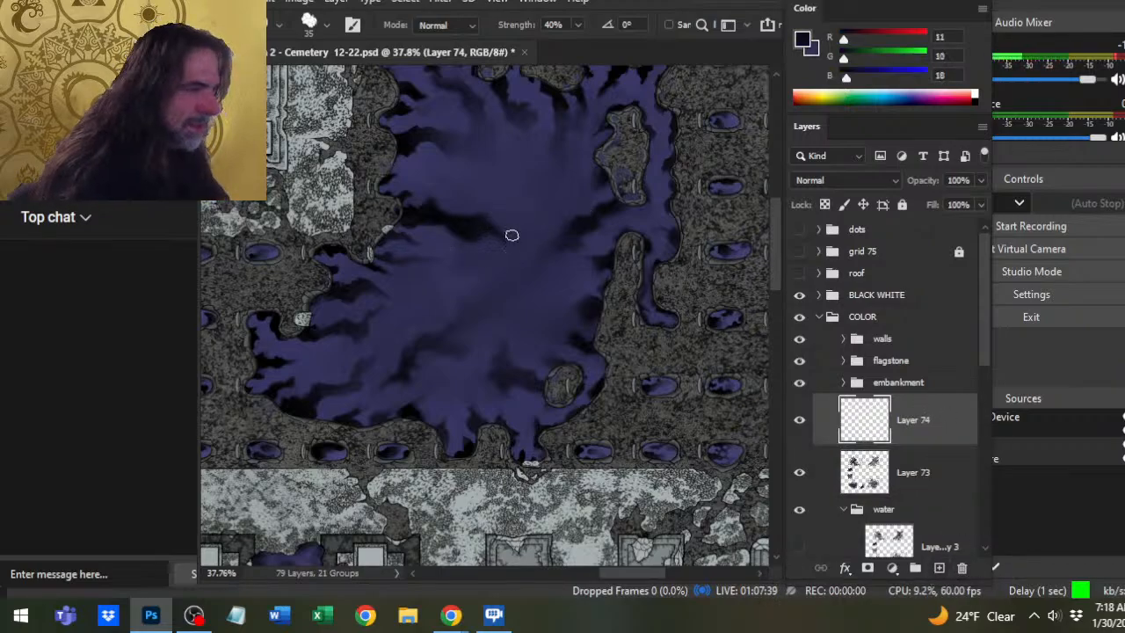
key("b")
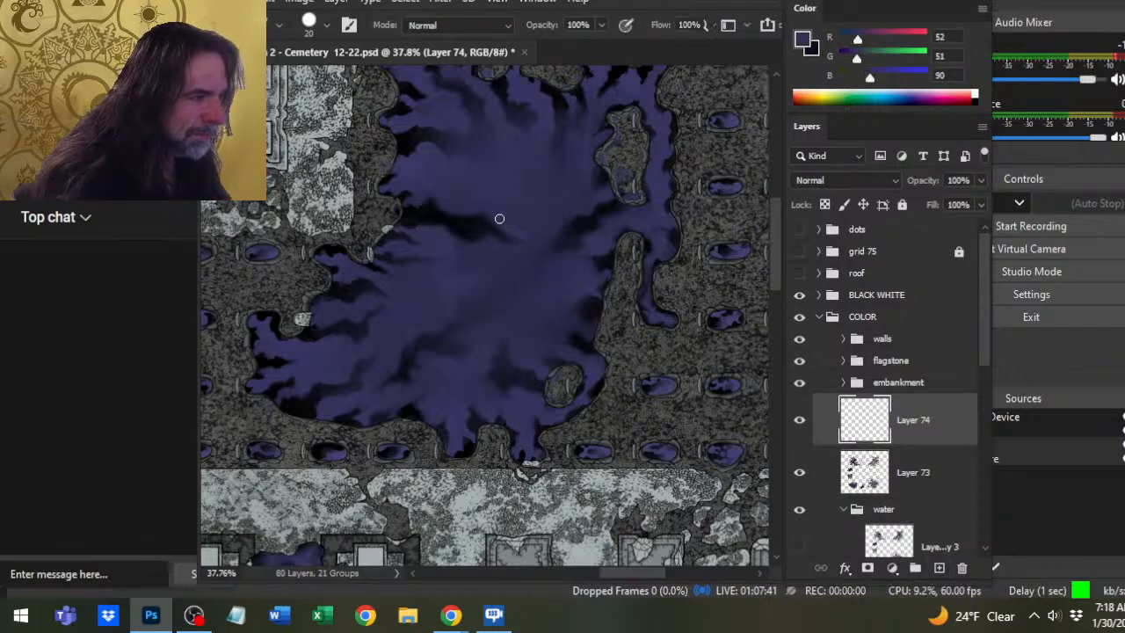
left_click(304, 359, "alt")
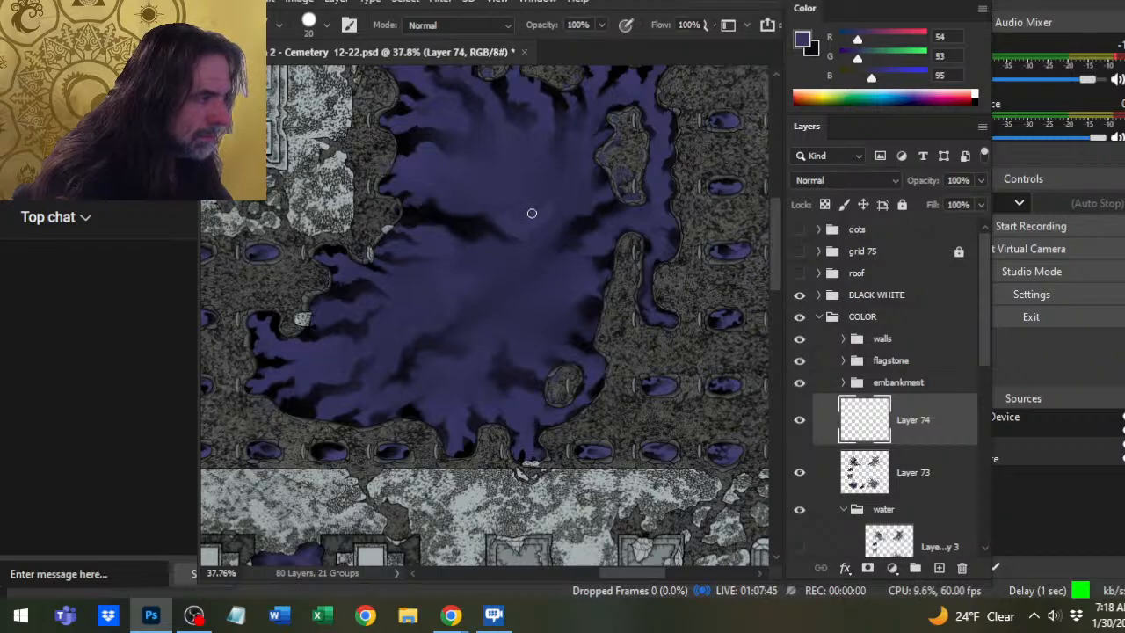
key("r")
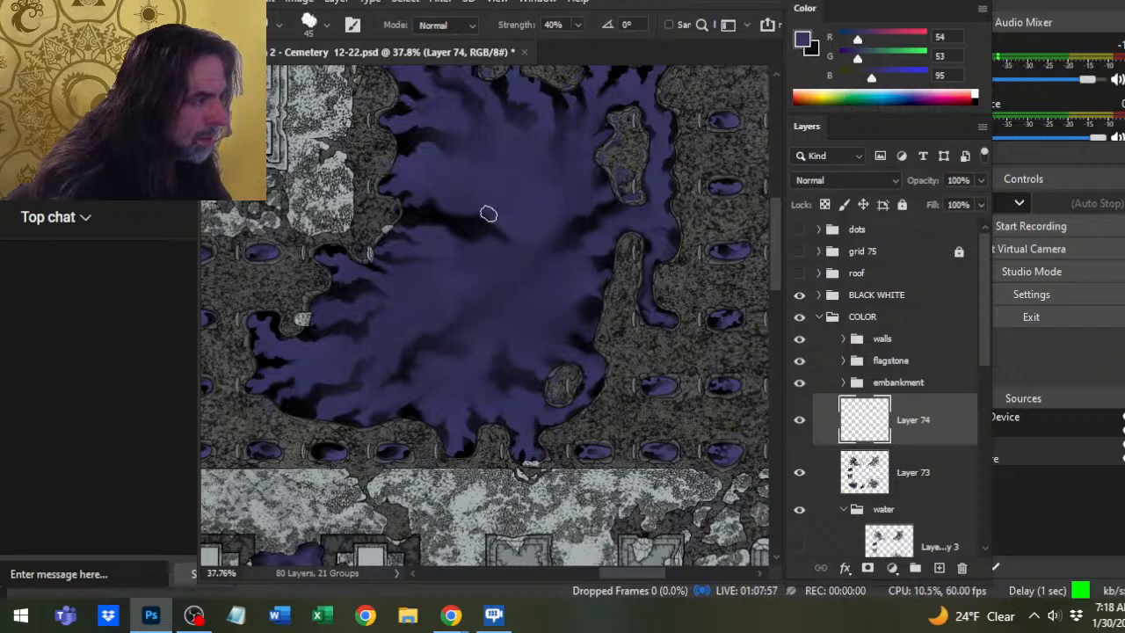
Paint a near-black patch (RGB 11, 10, 18) at the centre of the upper-right pool with a size 20 brush, and smudge it.
key("b")
left_click(429, 294, "alt")
mouse_move(489, 295)
left_mouse_down()
mouse_move(500, 296)
mouse_move(464, 287)
left_mouse_up()
key("r")
left_click(444, 296, "alt")
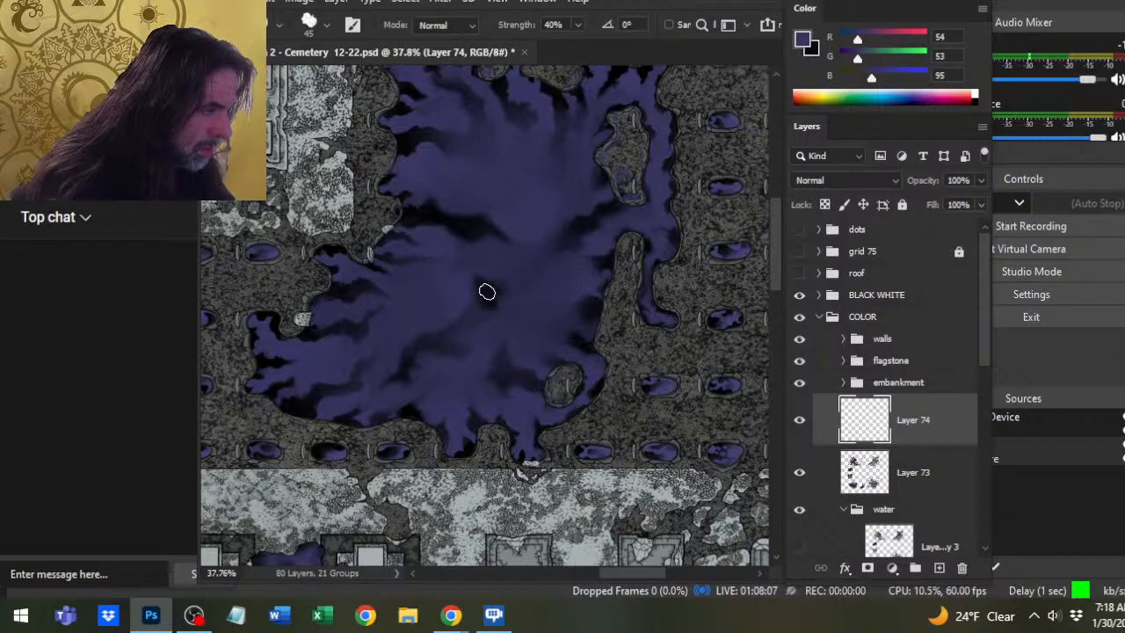
Shape rounded folds below, right and left of the dark centre with purple (RGB 54, 53, 95) and near-black (RGB 11, 10, 18), and smudge them.
key("x")
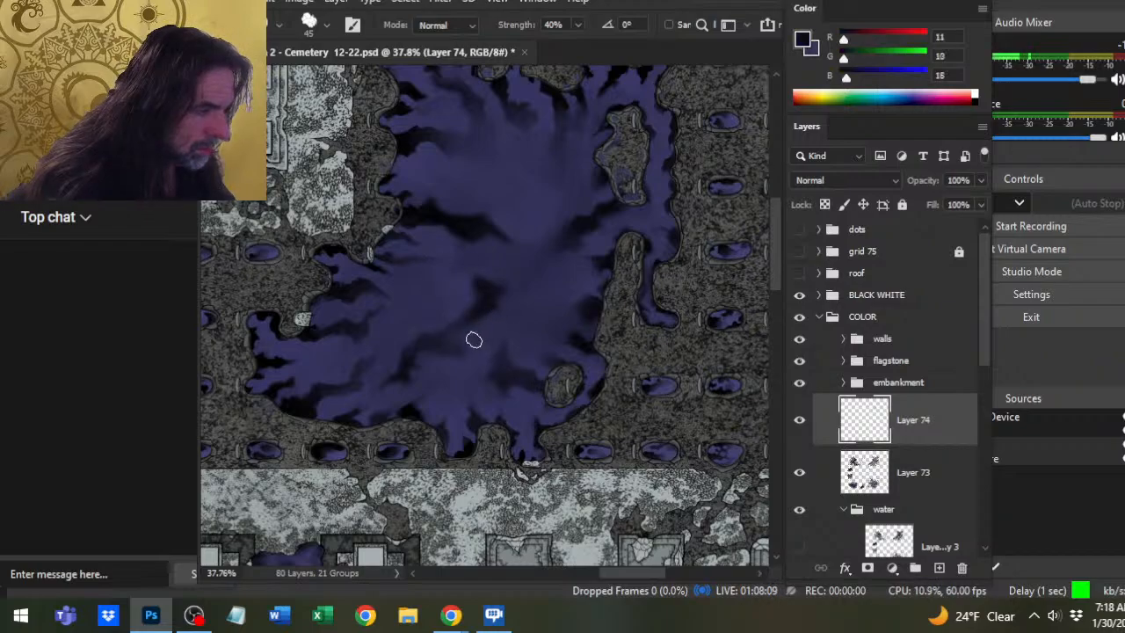
left_click(473, 332, "alt")
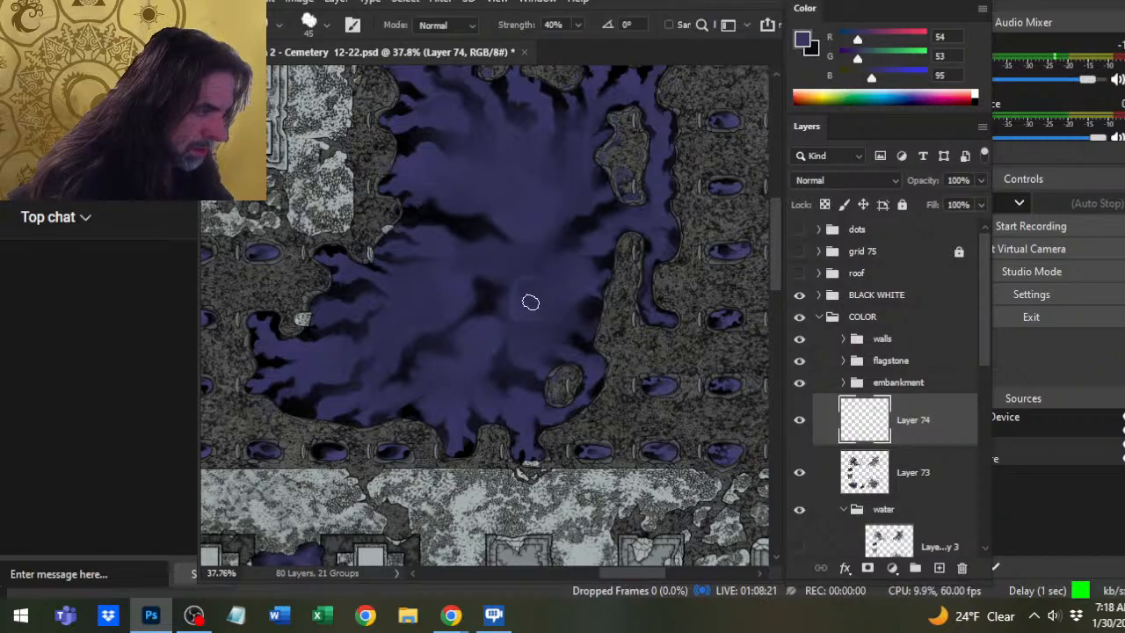
left_click(490, 299, "alt")
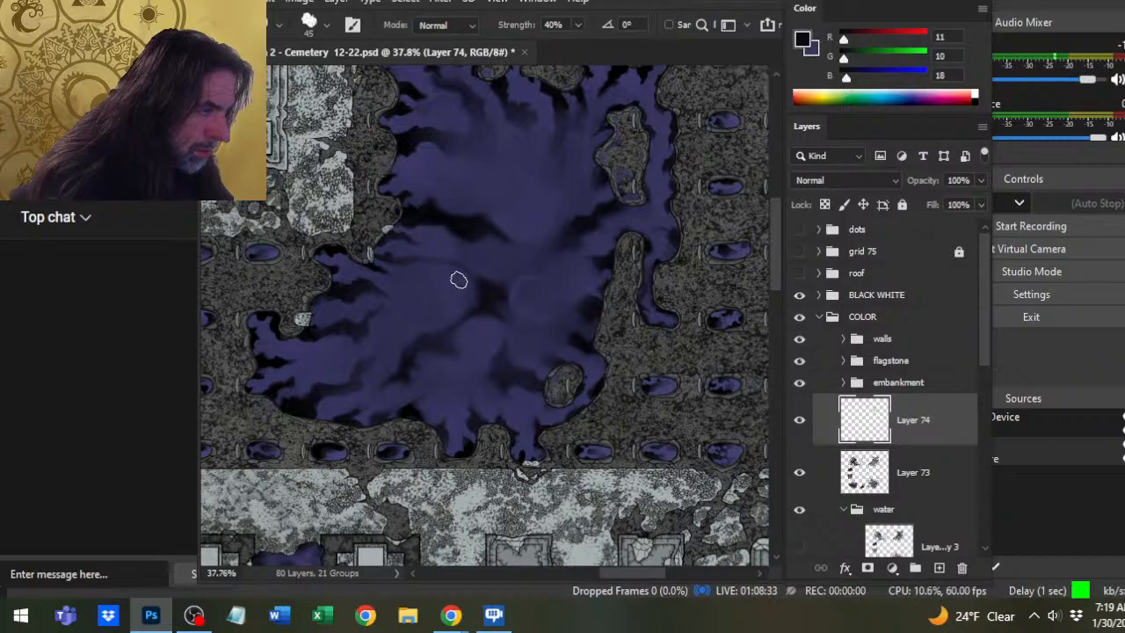
key("b")
left_click(458, 278, "alt")
key("r")
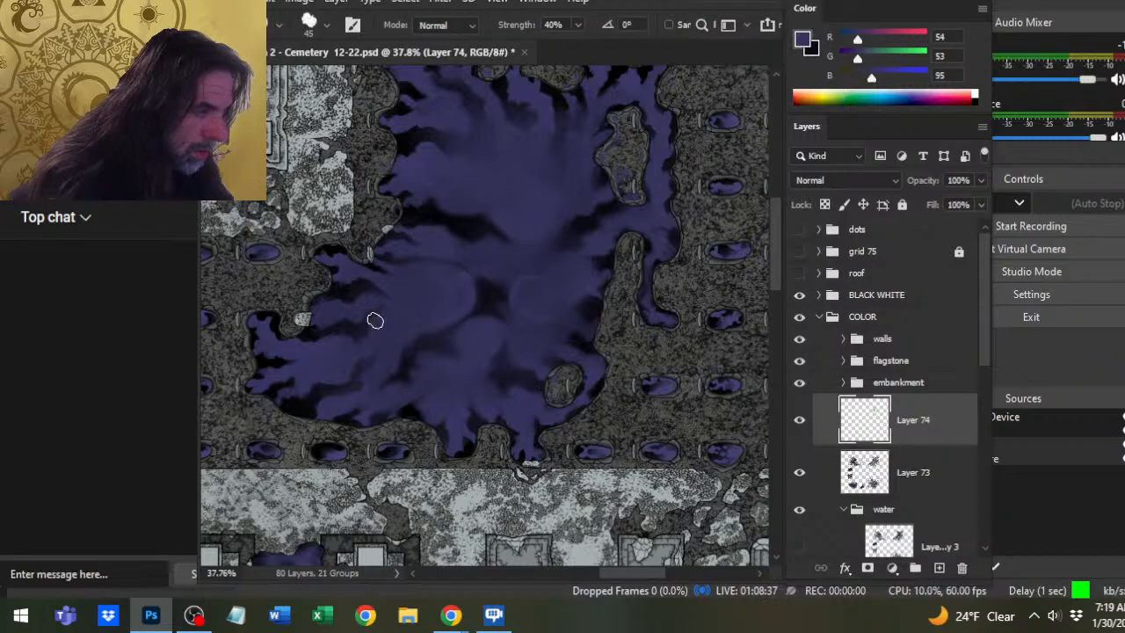
Shape another rounded fold down and left of the dark centre using near-black (RGB 11, 10, 18) and purple (RGB 54, 53, 95), and smudge it.
key("b")
left_click(397, 319, "alt")
key("r")
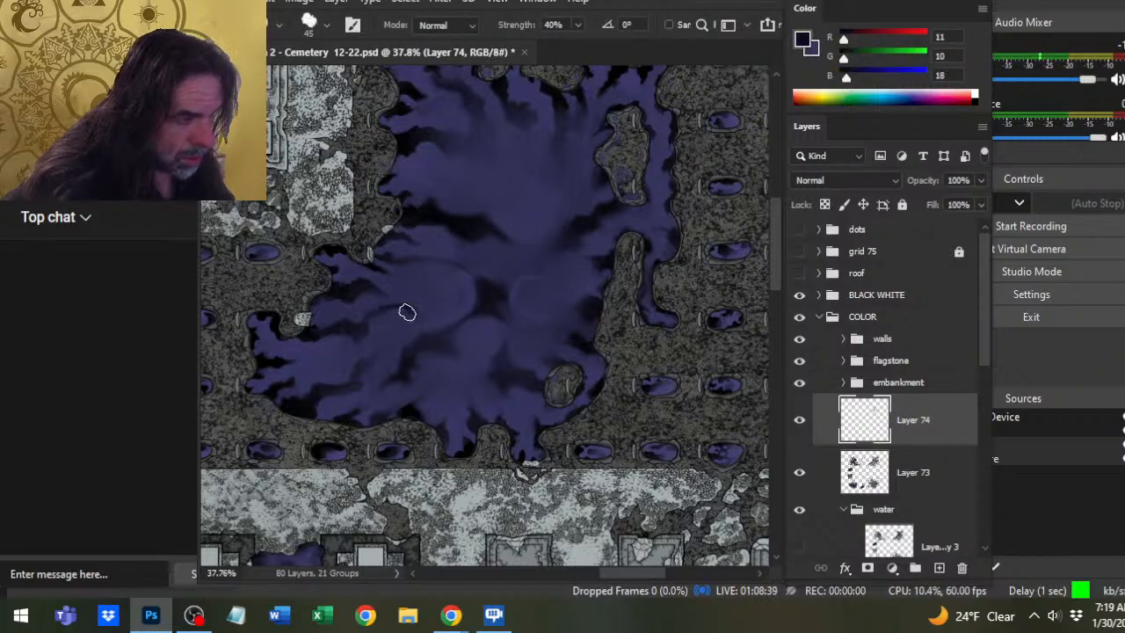
key("b")
left_click(401, 314, "alt")
key("r")
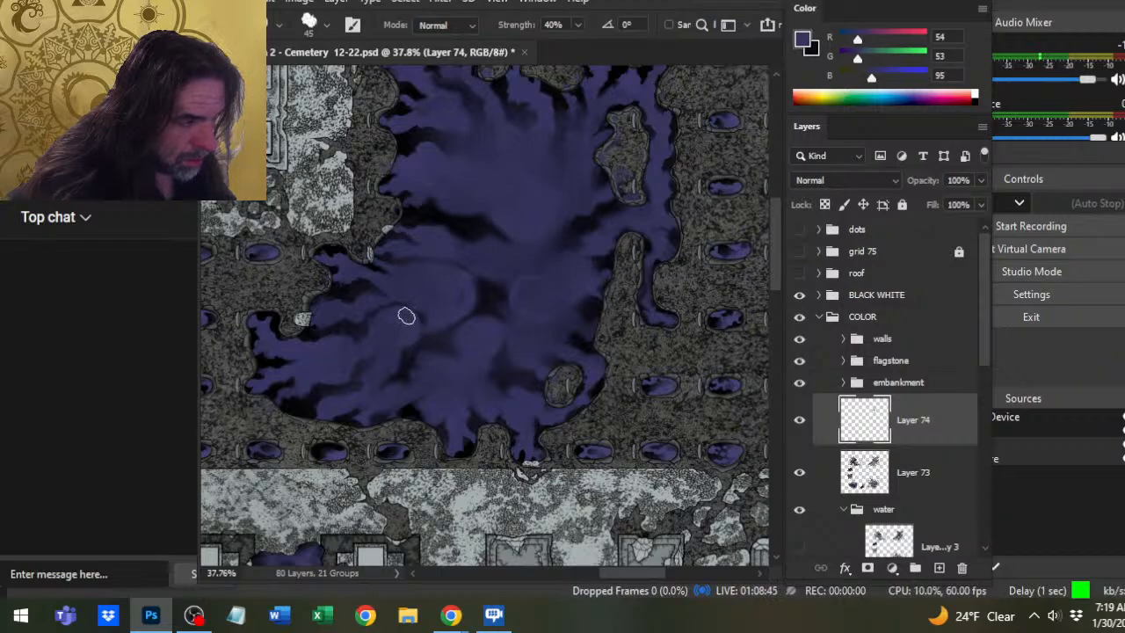
Darken the gap between the two left folds with near-black (RGB 11, 10, 18), trim it with purple (RGB 54, 53, 95), and smudge.
key("x")
key("b")
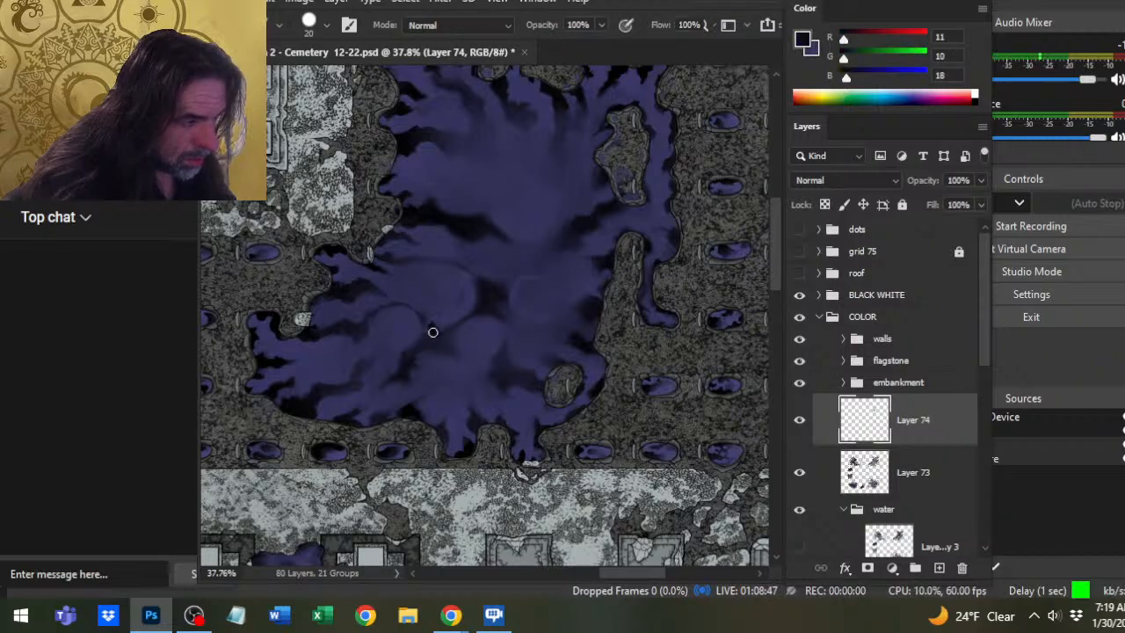
left_click_drag(438, 322, 433, 332)
key("r")
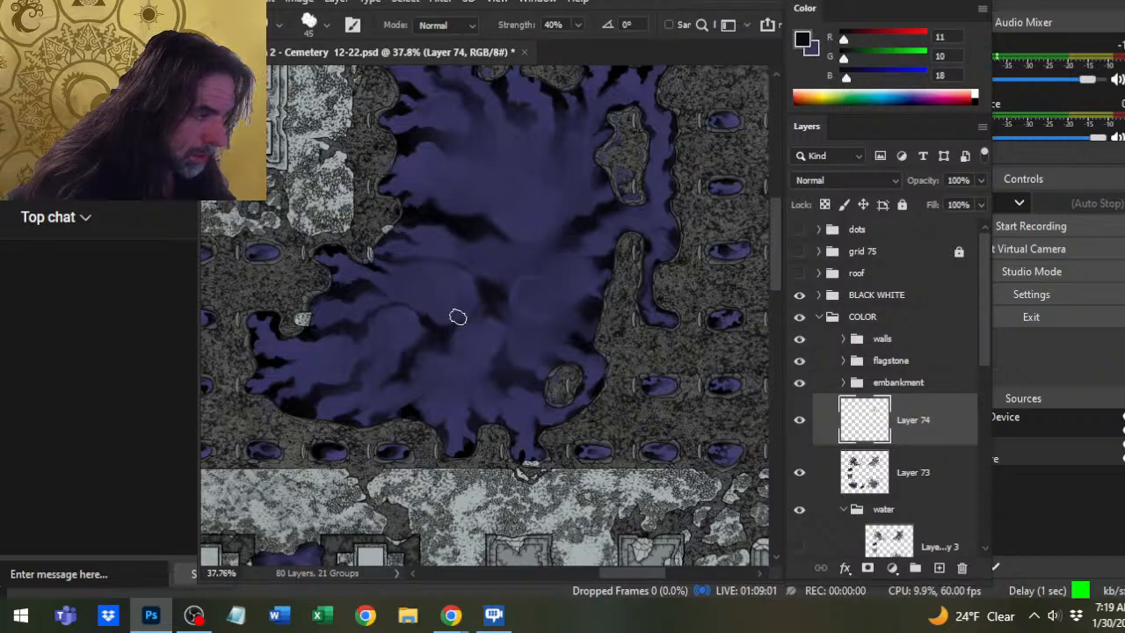
key("b")
left_click(448, 306, "alt")
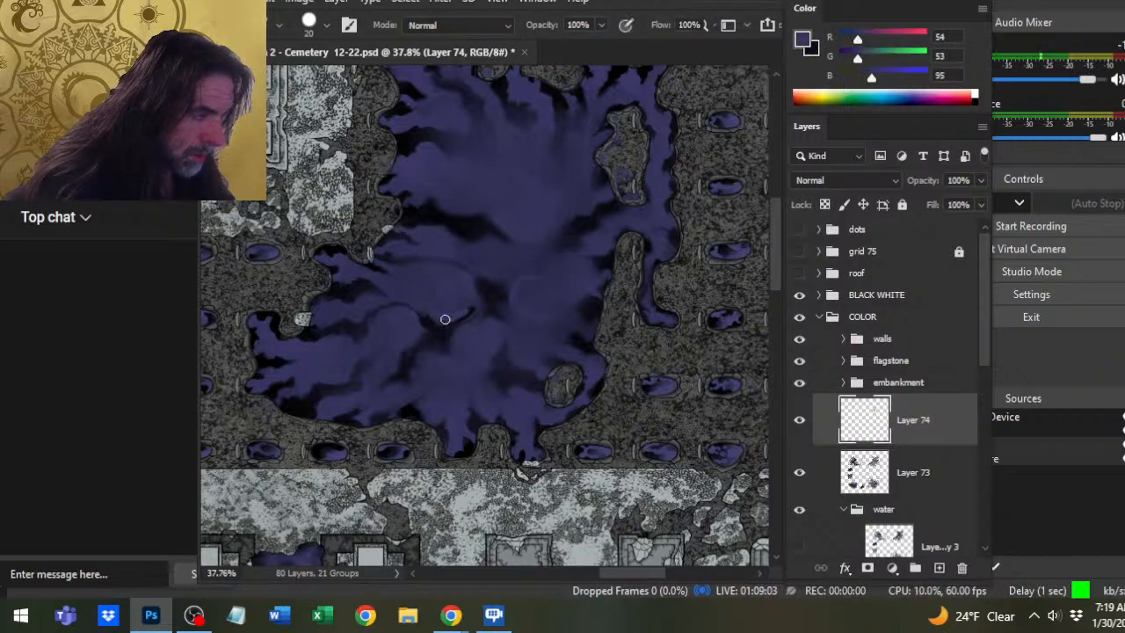
key("r")
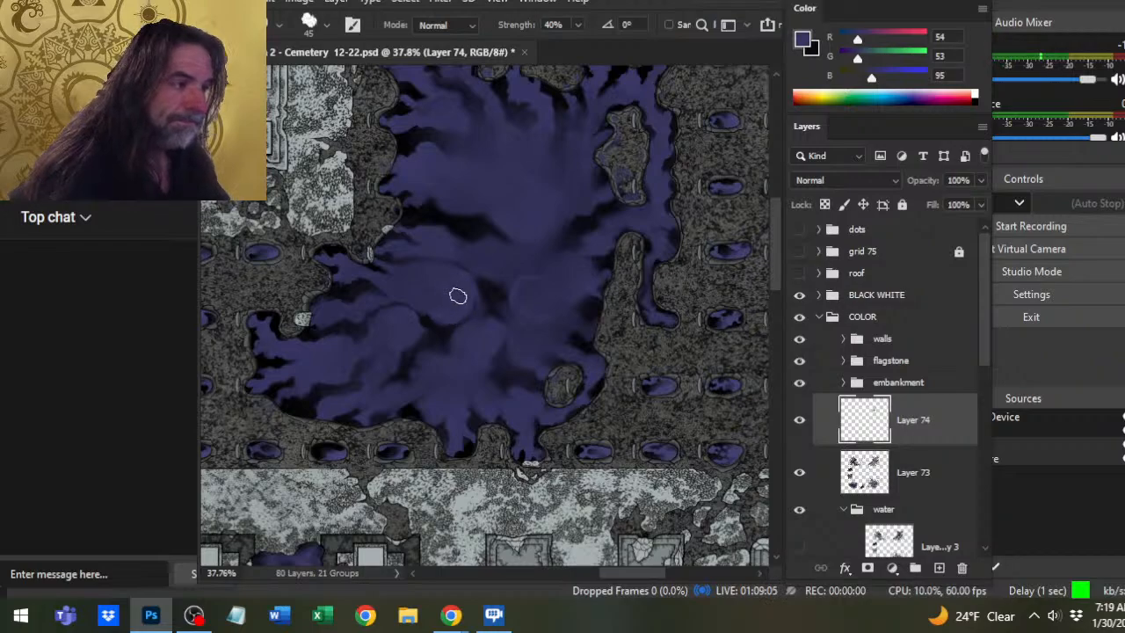
Paint a near-black (RGB 11, 10, 18) crease upward from the dark centre, trim it with purple (RGB 54, 53, 95), and smudge it.
key("x")
key("b")
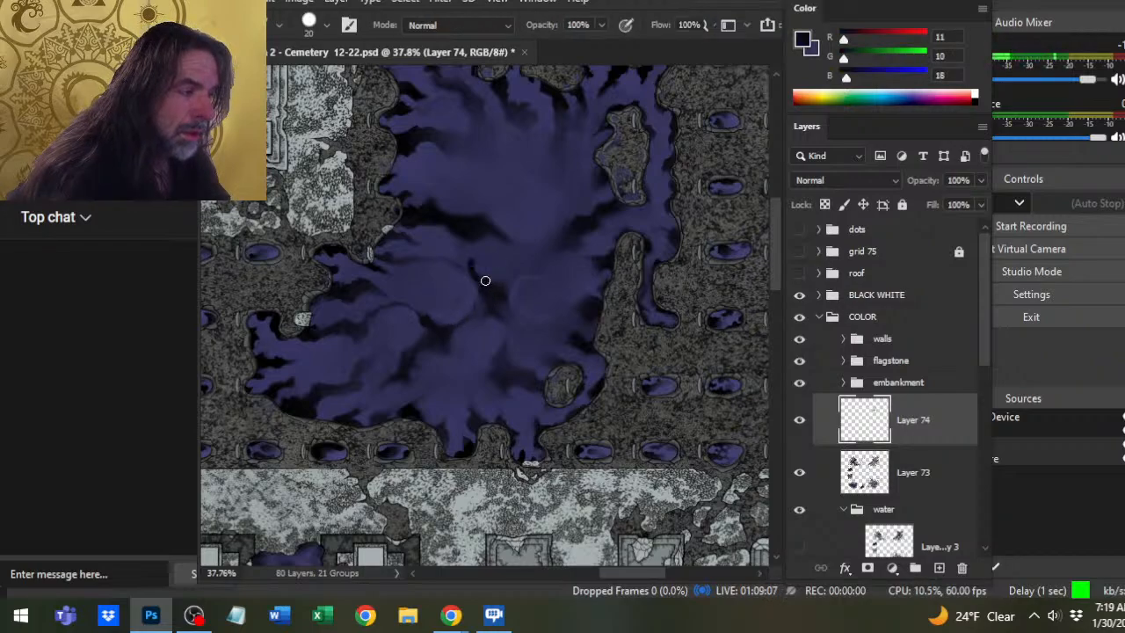
key("x")
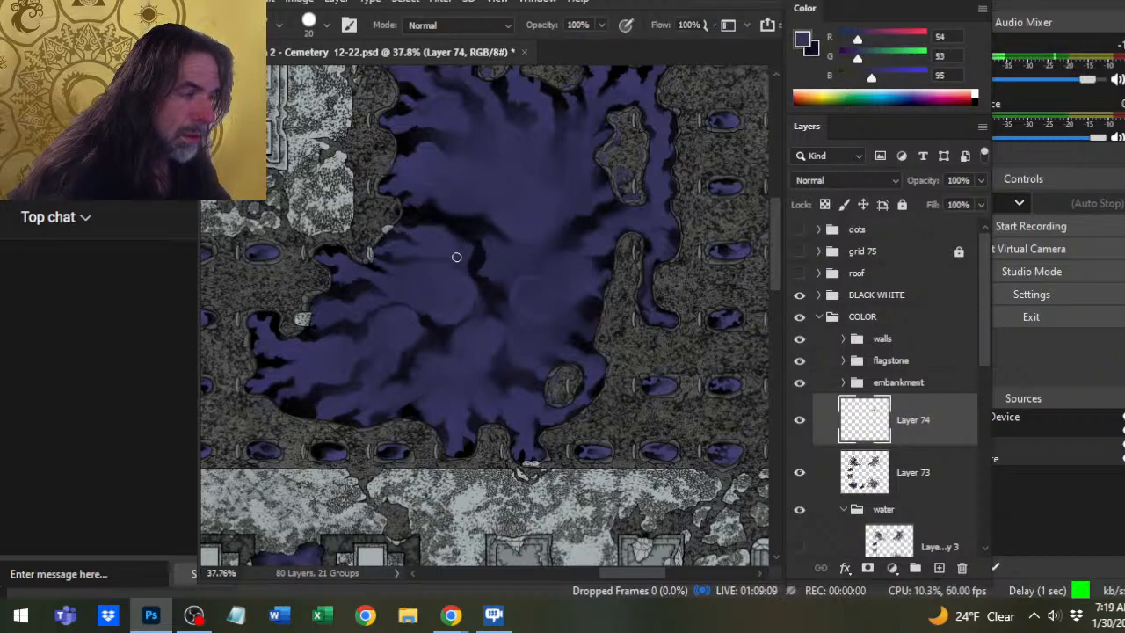
key("r")
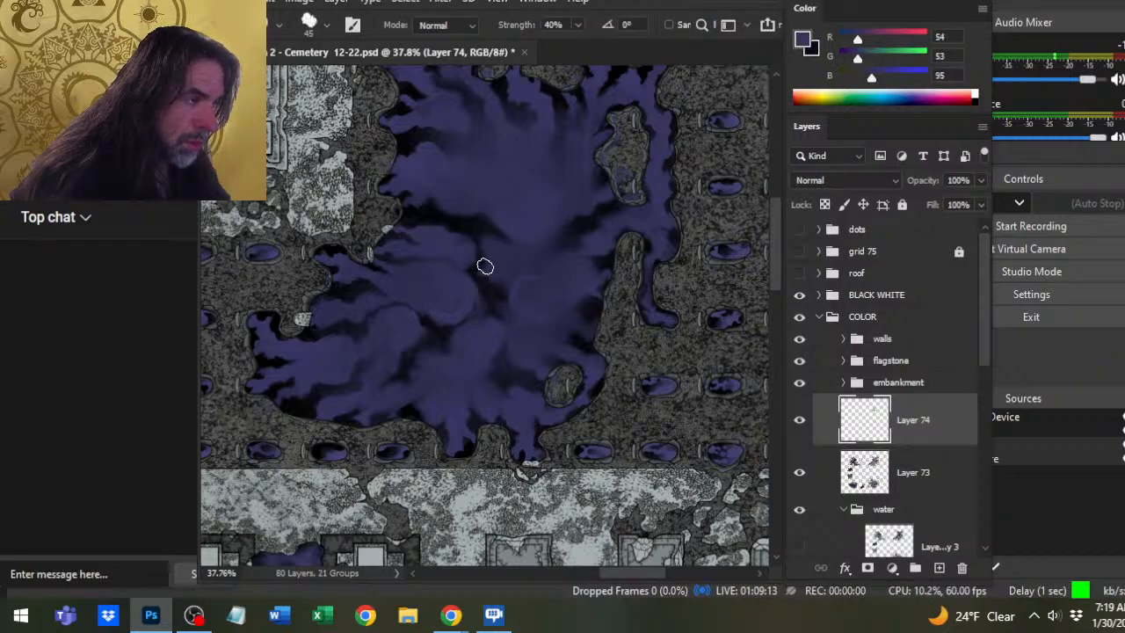
Add a small near-black (RGB 11, 10, 18) patch just above the dark centre, trim its upper edge with purple (RGB 54, 53, 95), and smudge it.
key("b")
key("x")
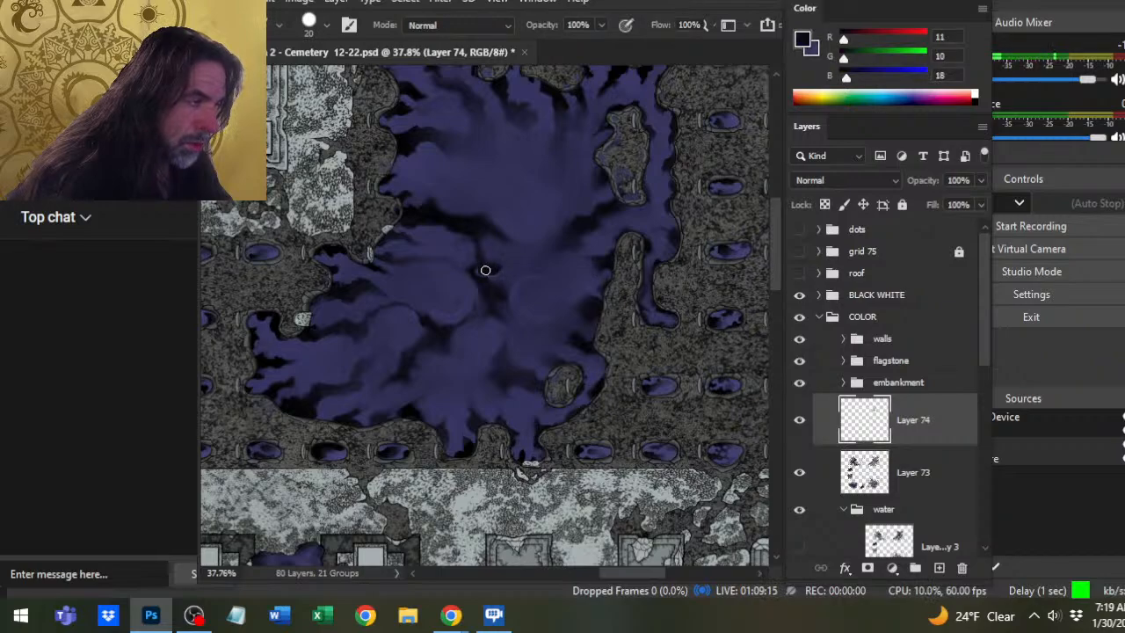
left_click_drag(481, 272, 497, 272)
key("r")
key("x")
key("b")
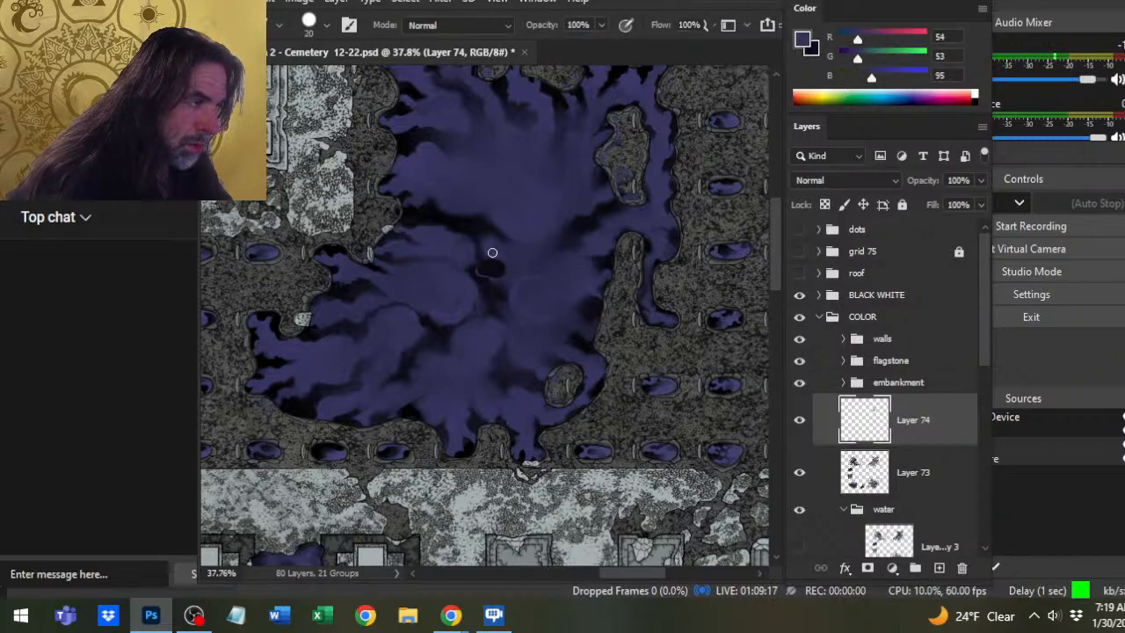
key("r")
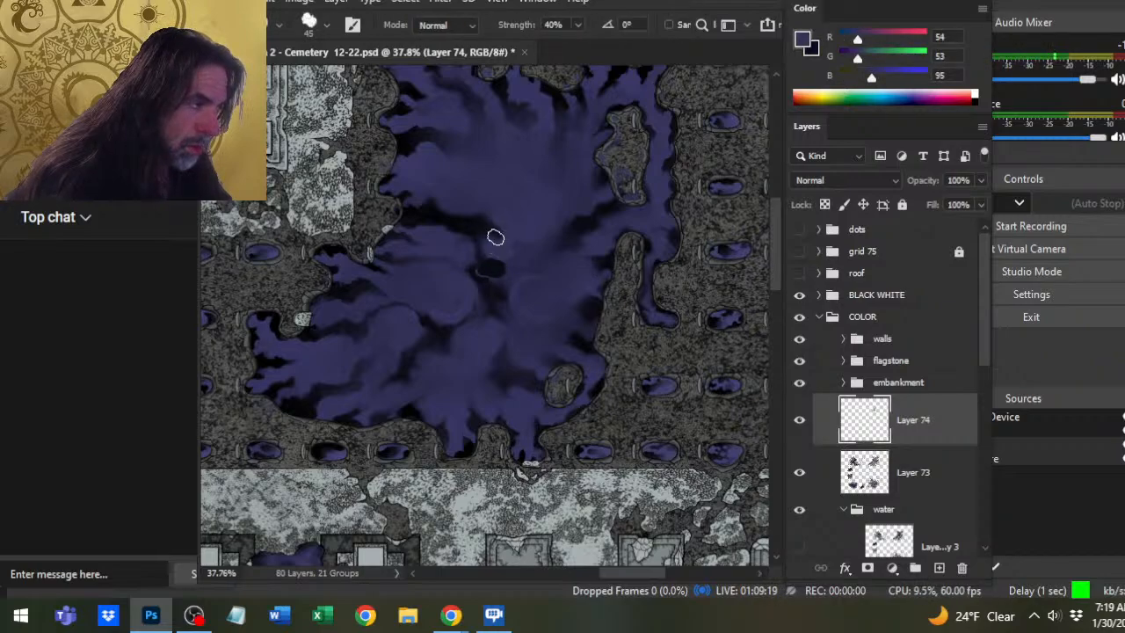
mouse_move(495, 237)
left_mouse_down()
mouse_move(507, 237)
mouse_move(497, 251)
mouse_move(487, 246)
mouse_move(510, 265)
mouse_move(499, 283)
left_mouse_up()
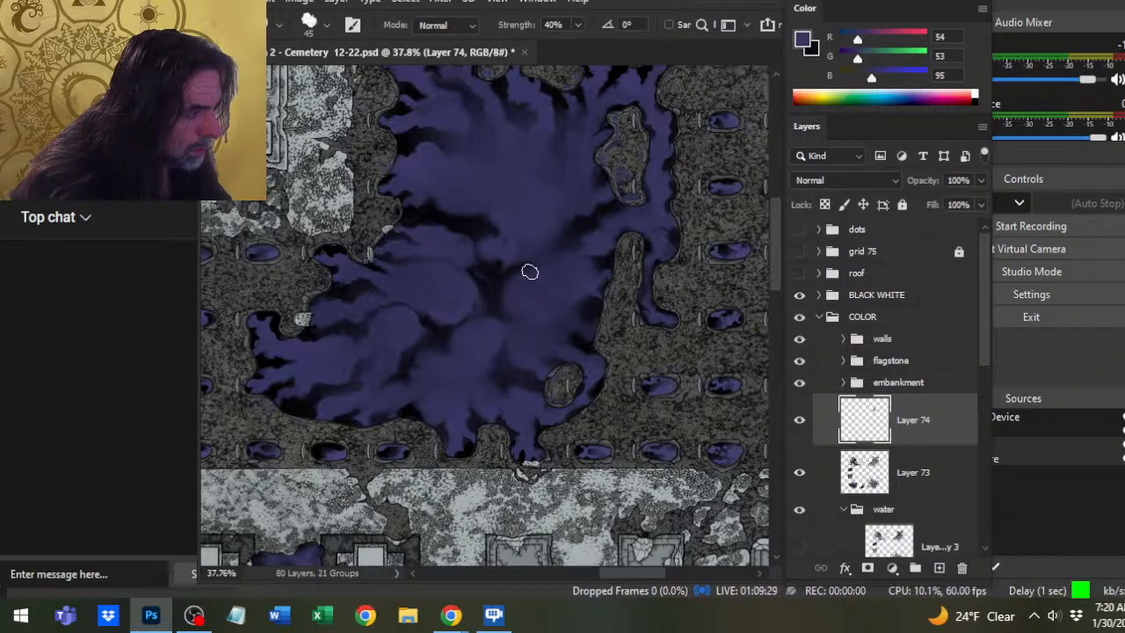
Round the lower edge of the large upper fold with purple (RGB 54, 53, 95), and smudge it using brush sizes 70 and 50.
key("b")
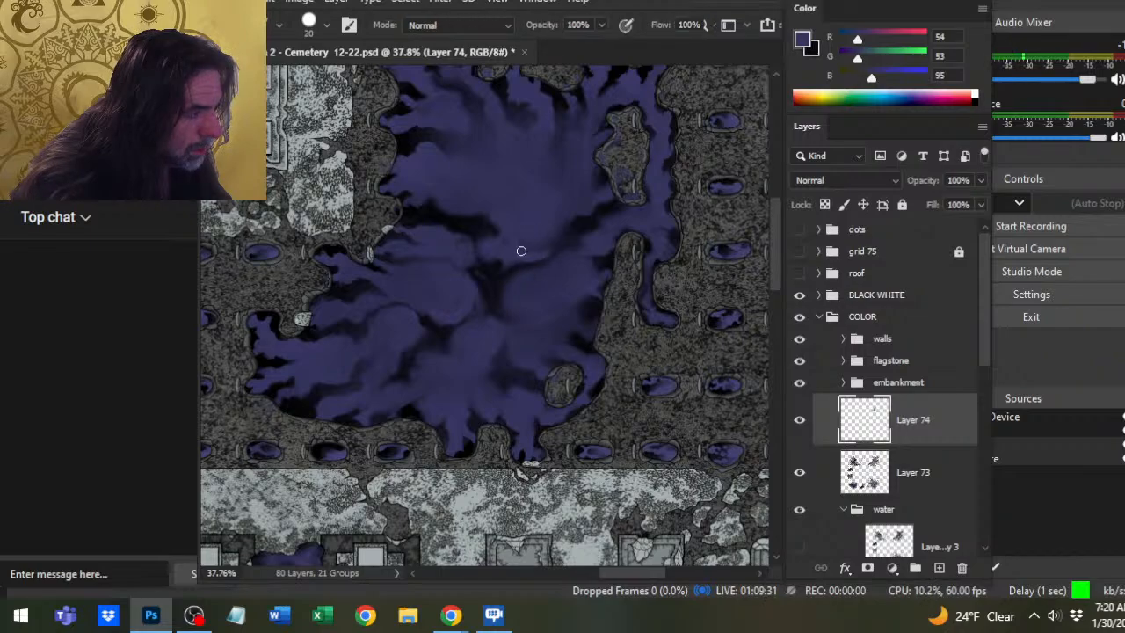
key("r")
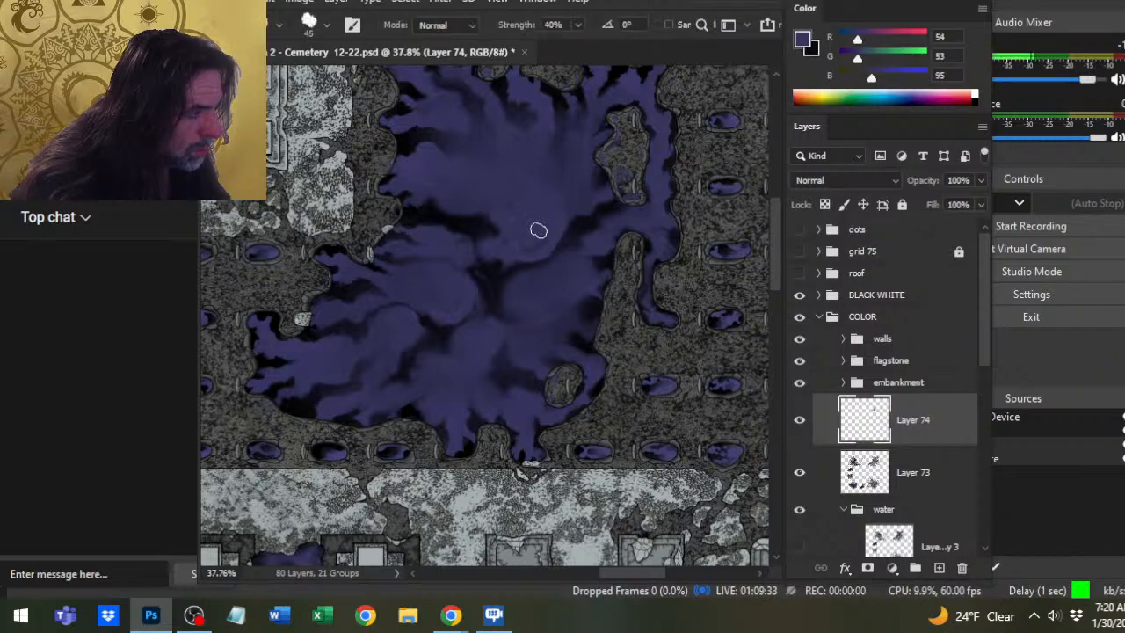
key("bracketright")
key("bracketright")
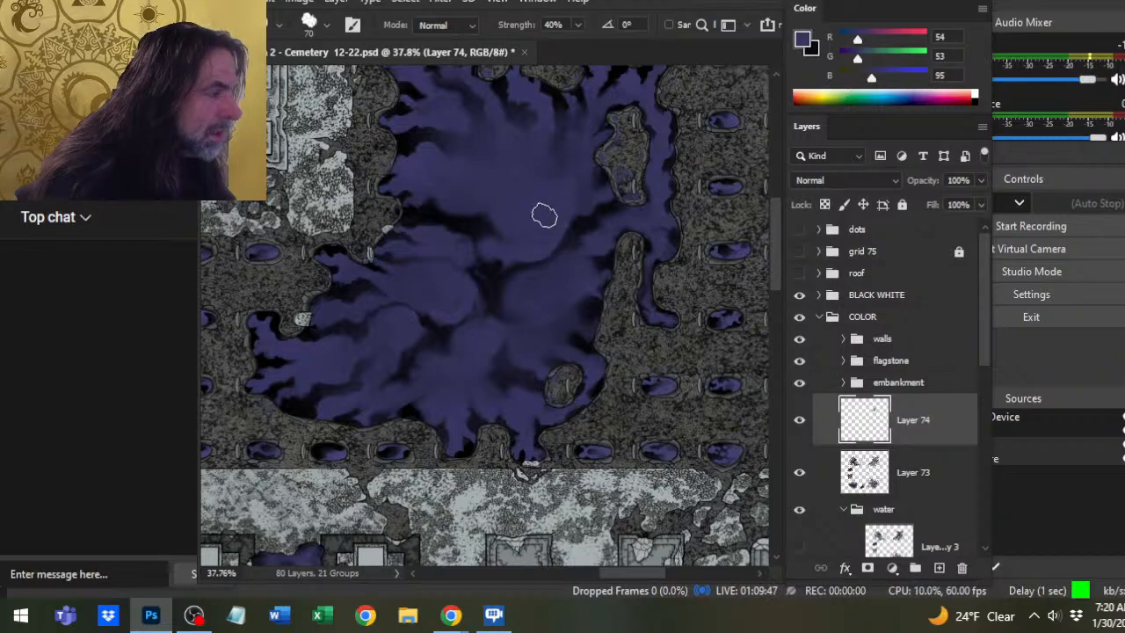
key("bracketleft")
key("bracketleft")
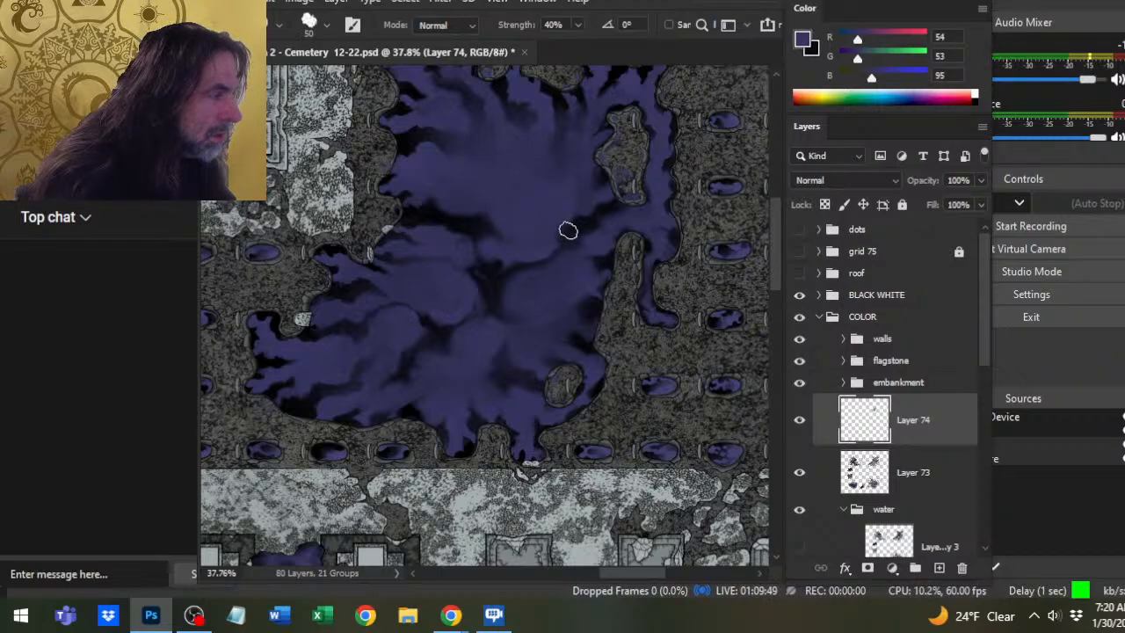
Shape the dark crease running toward the tall island on the right using near-black (RGB 11, 10, 18) and purple (RGB 54, 53, 95), and smudge it.
key("x")
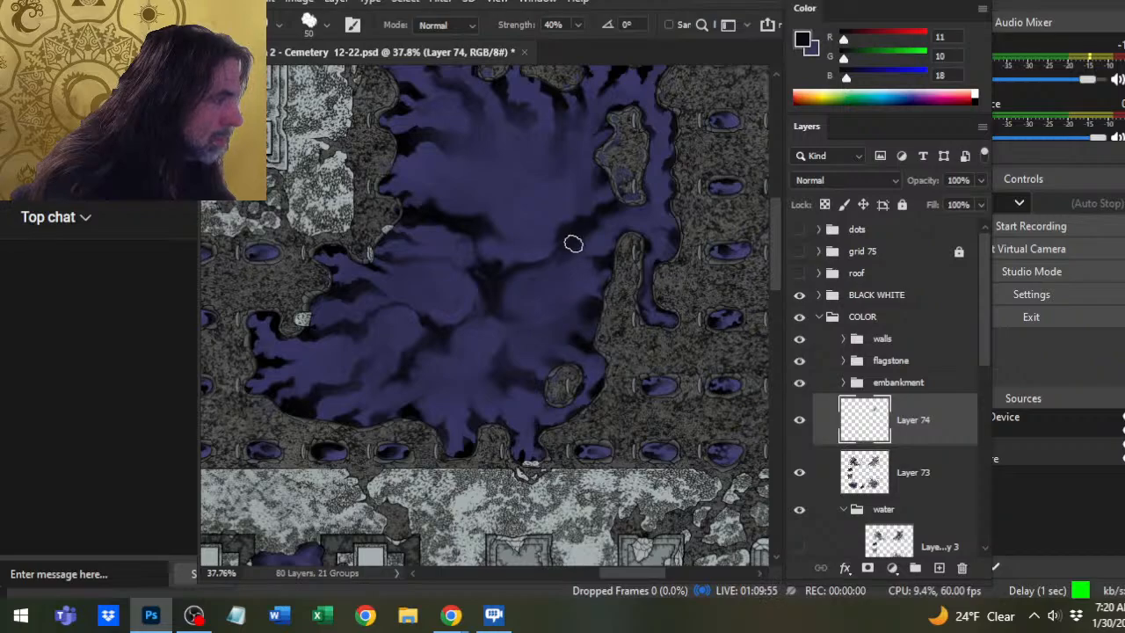
key("x")
key("b")
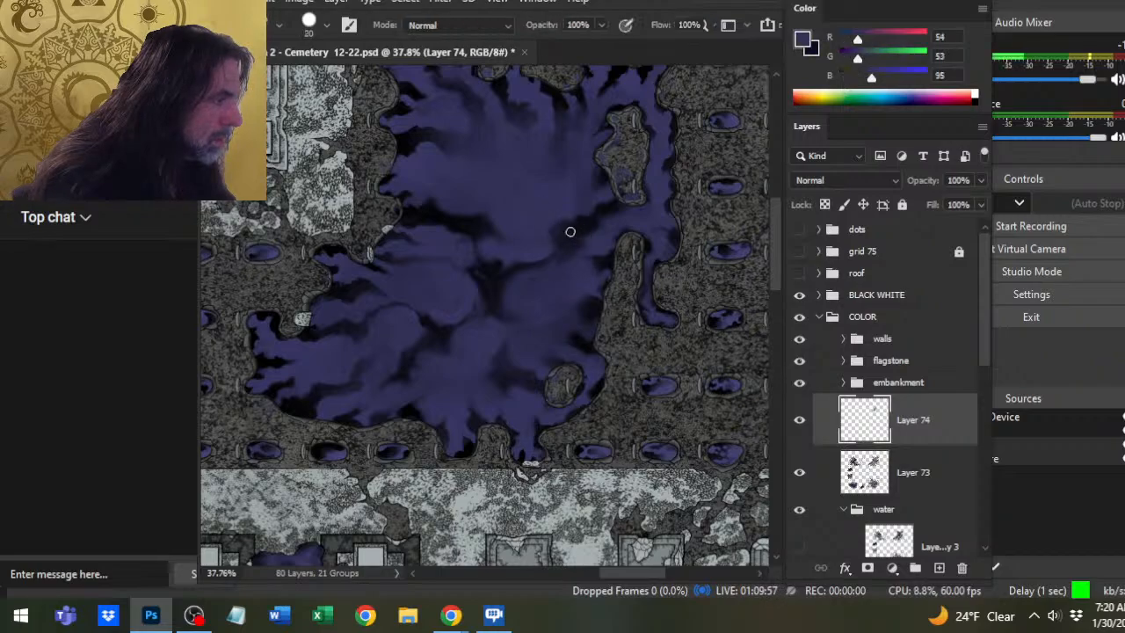
key("x")
key("x")
key("b")
key("r")
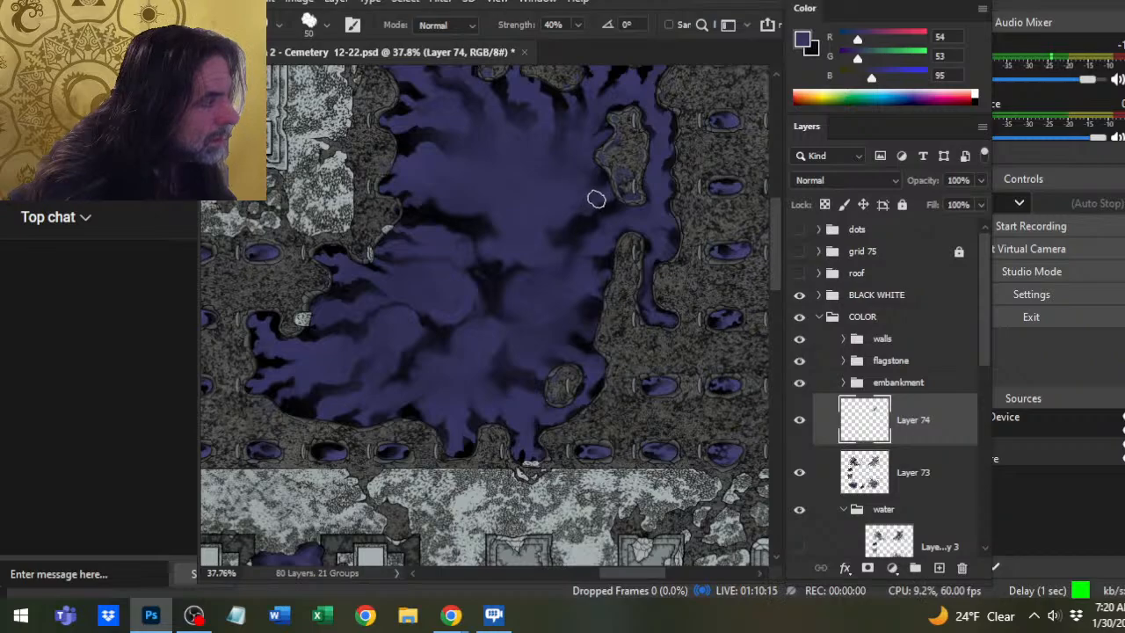
key("b")
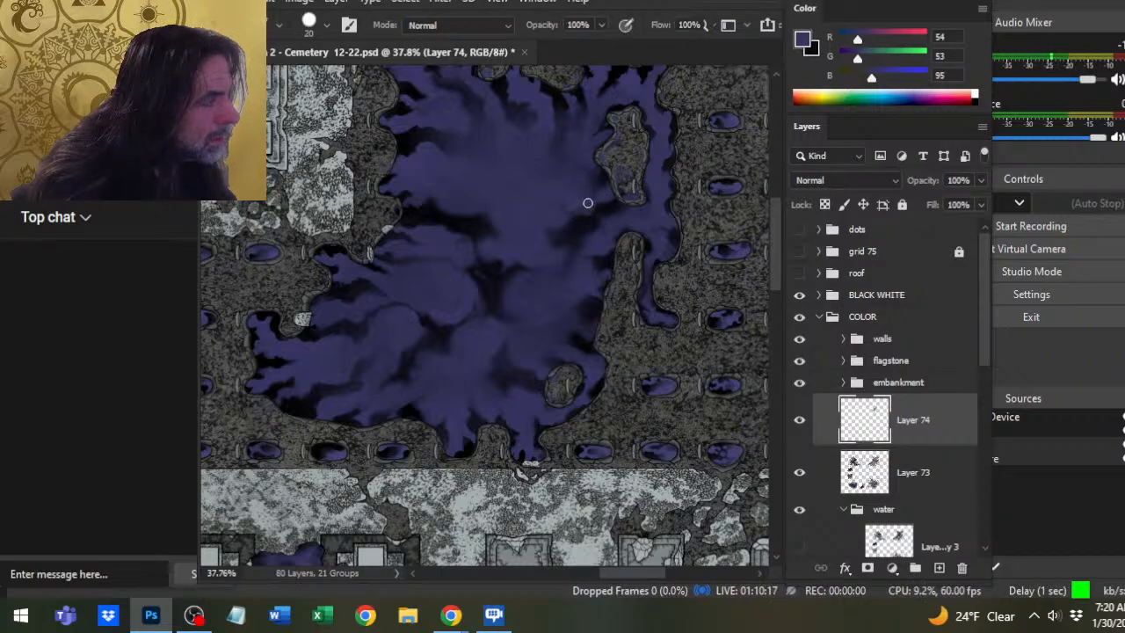
key("r")
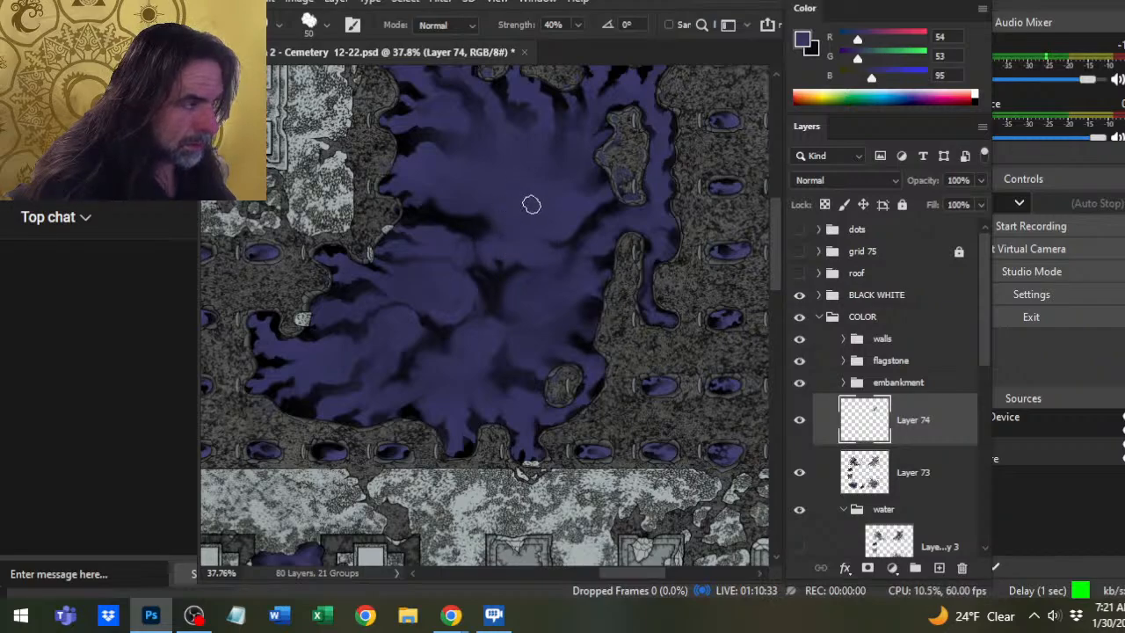
Cover the small dark notch above the dark centre with purple (RGB 54, 53, 95), and smudge the fold's lower edge.
key("z")
key("b")
key("r")
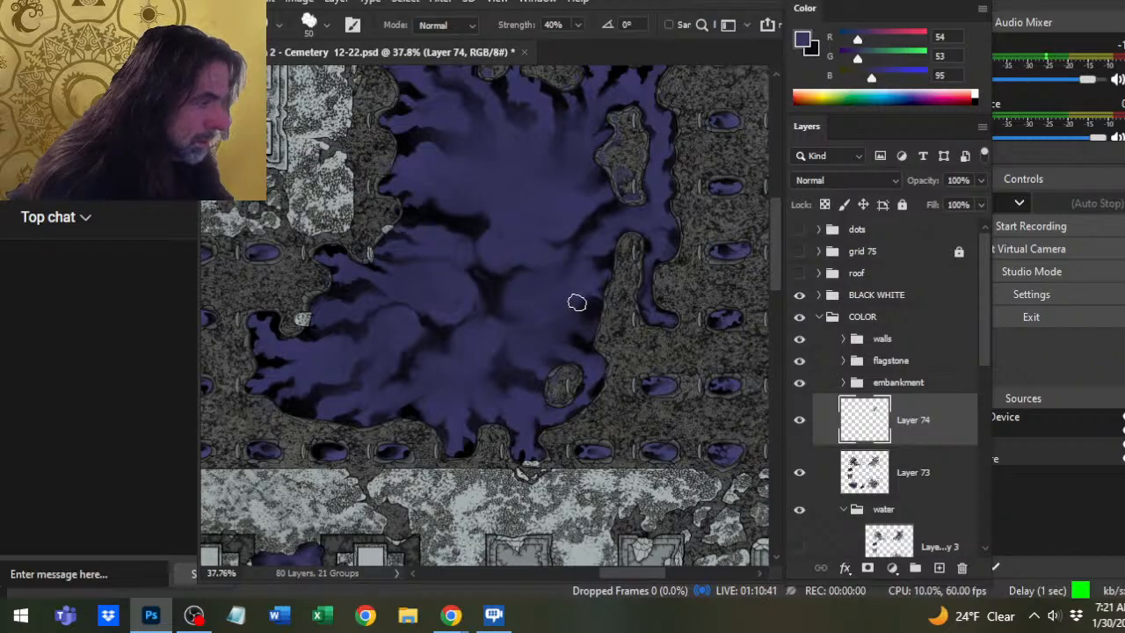
Paint a round near-black (RGB 11, 10, 18) hollow below and left of the dark centre, trim it with purple (RGB 54, 53, 95), and smudge it.
key("z")
left_click_drag(576, 303, 495, 372)
left_click_drag(519, 334, 594, 327)
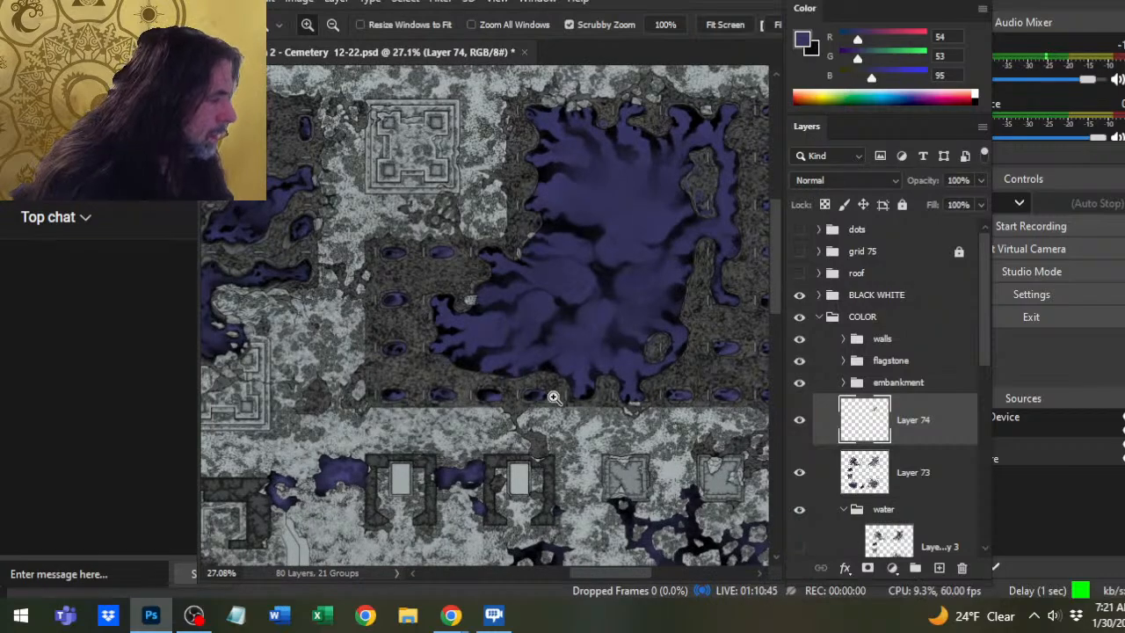
key("z")
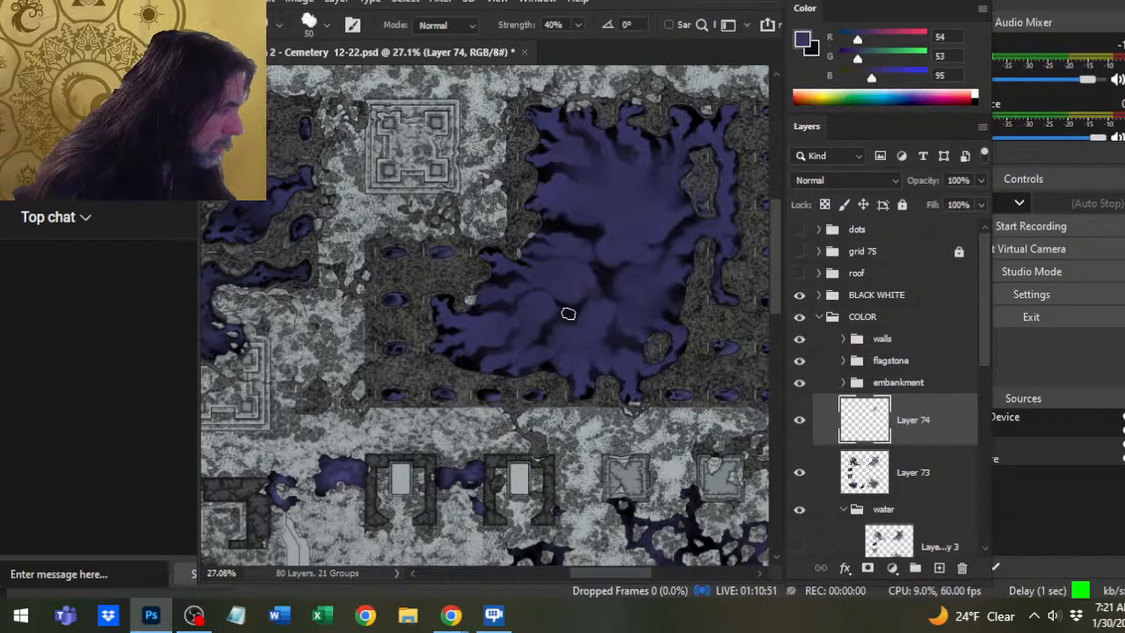
key("b")
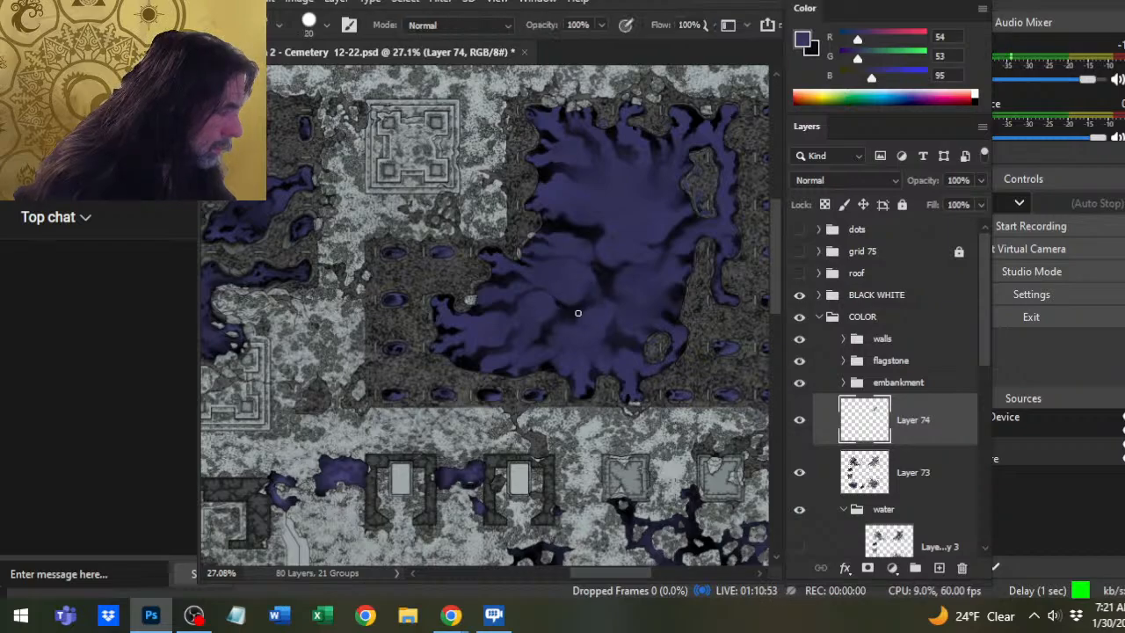
left_click(581, 315, "alt")
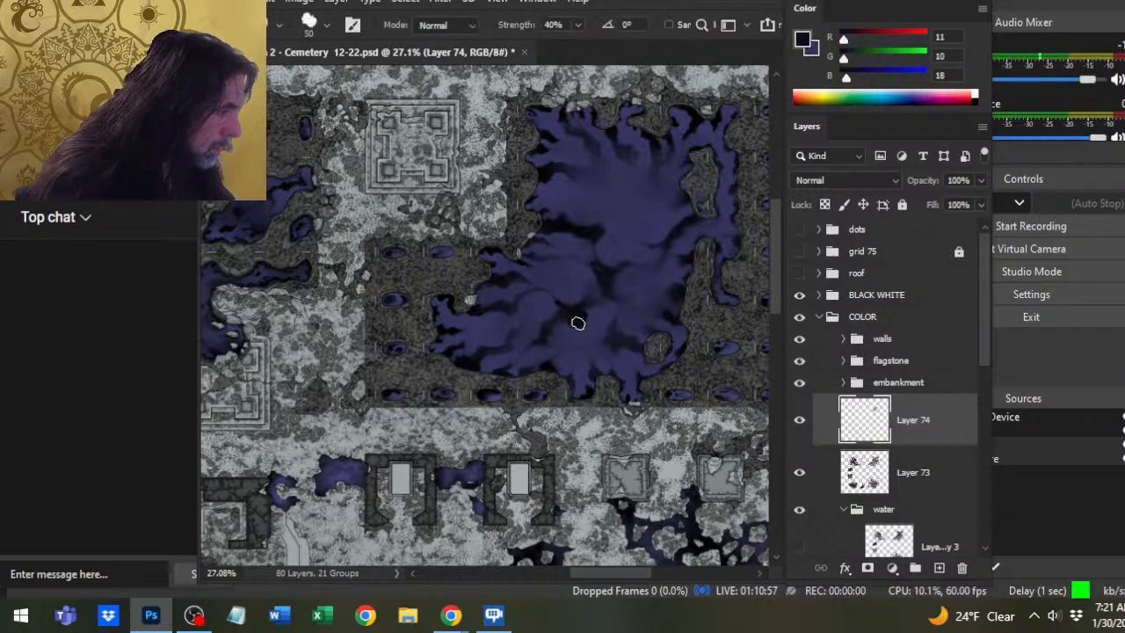
left_click(565, 328, "alt")
key("r")
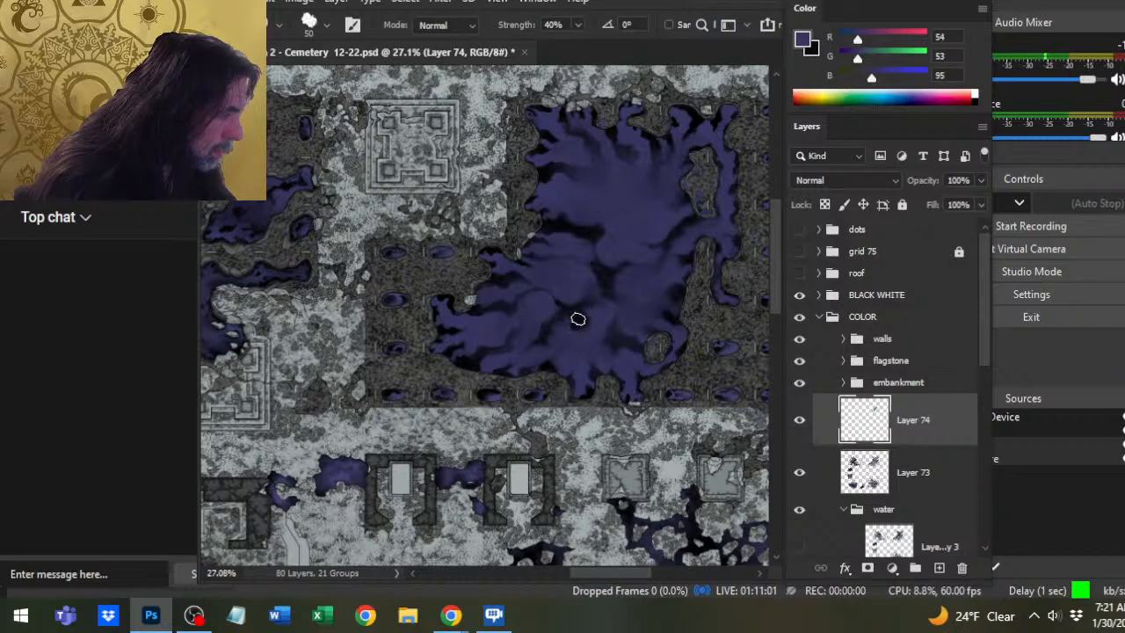
Paint a second near-black (RGB 11, 10, 18) hollow to the right of the first one, and smudge it.
key("b")
key("x")
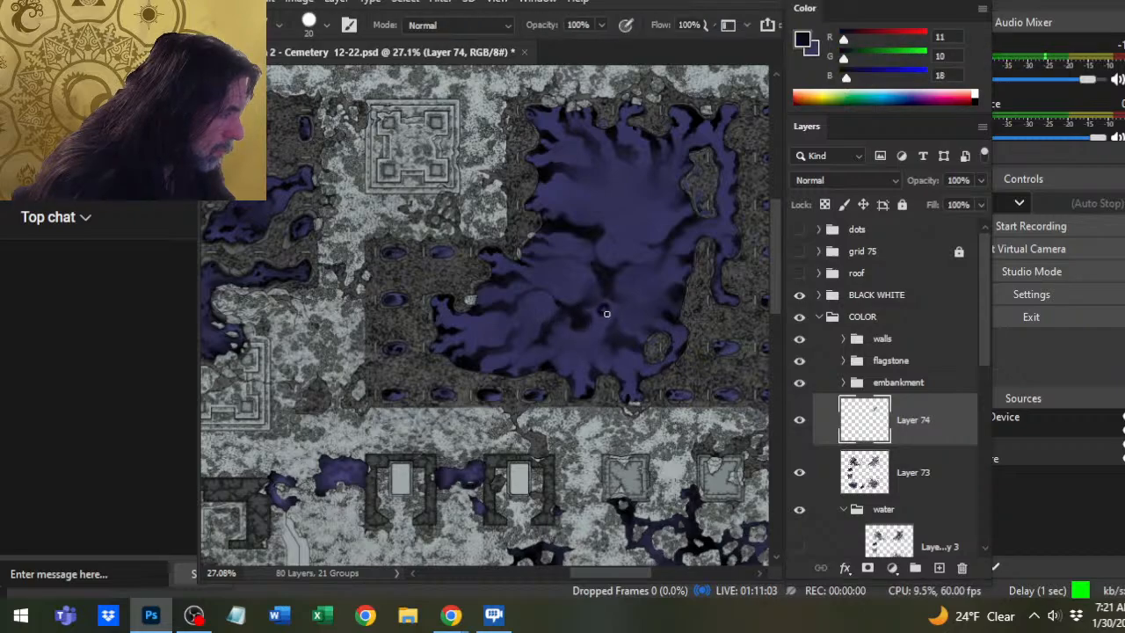
key("r")
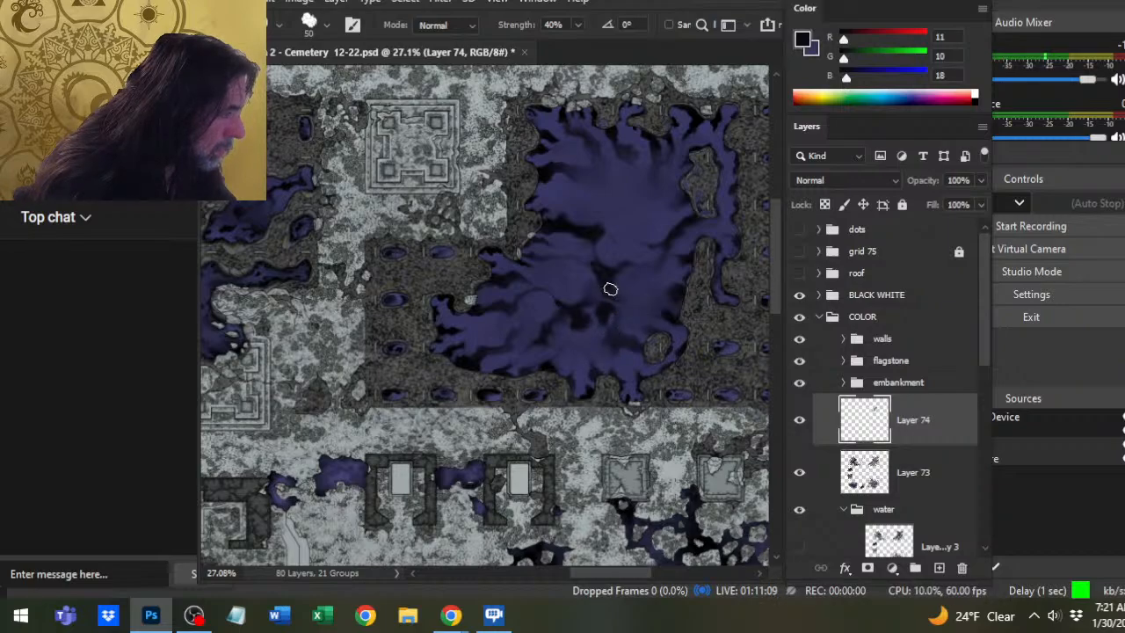
Darken the crease above the fold right of centre with near-black (RGB 11, 10, 18), trim it with purple (RGB 54, 53, 95), and smudge it.
key("b")
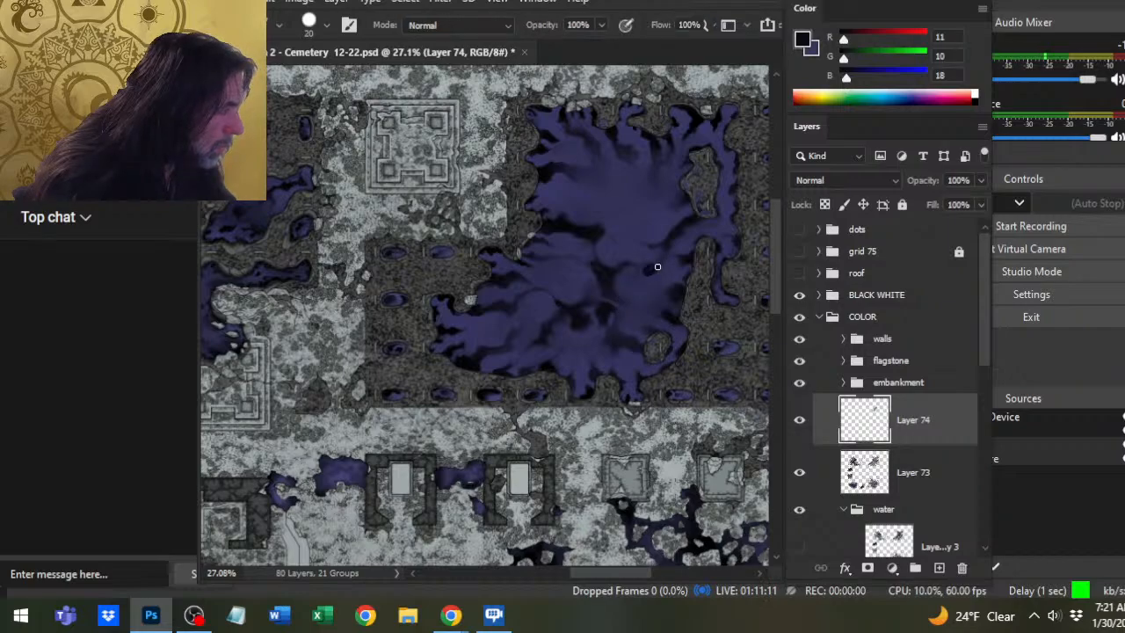
key("r")
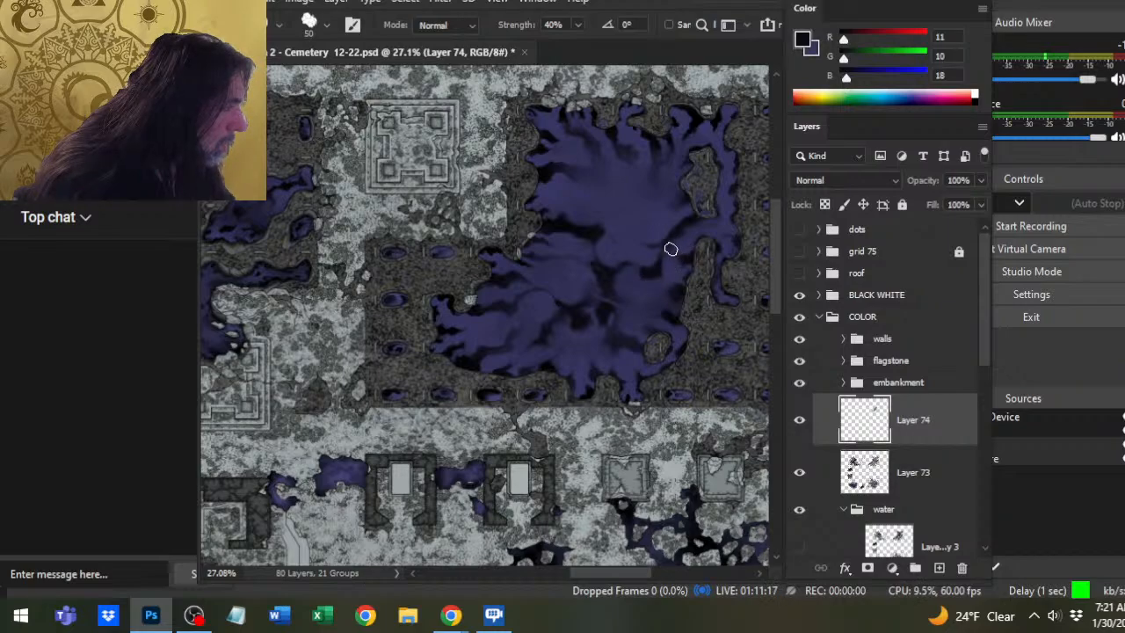
key("b")
left_click(661, 253, "alt")
key("r")
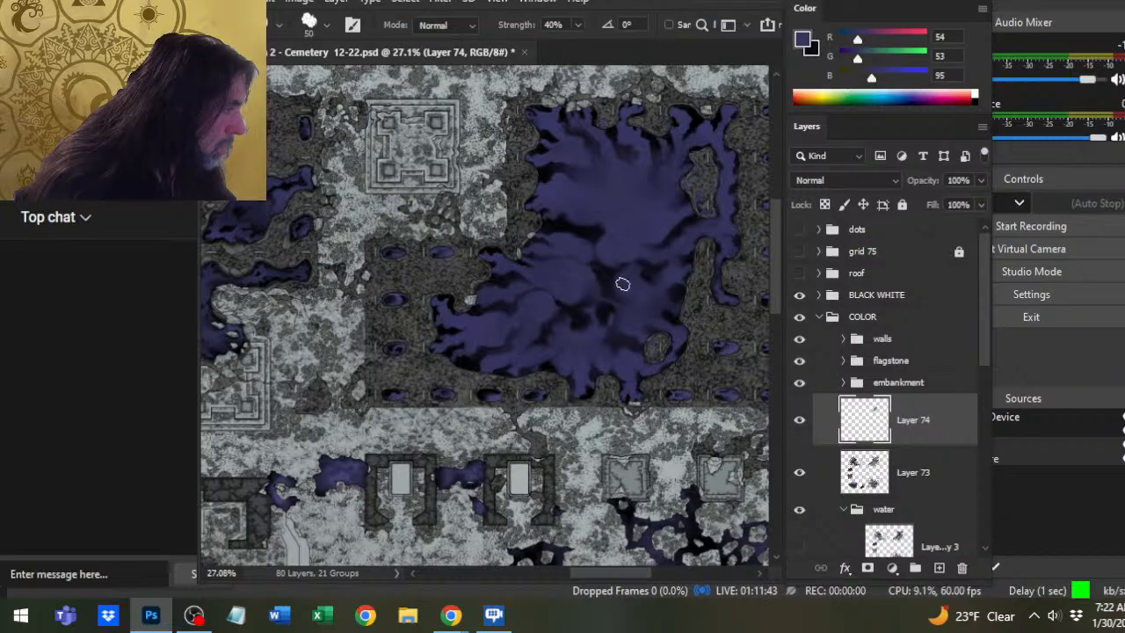
key("f")
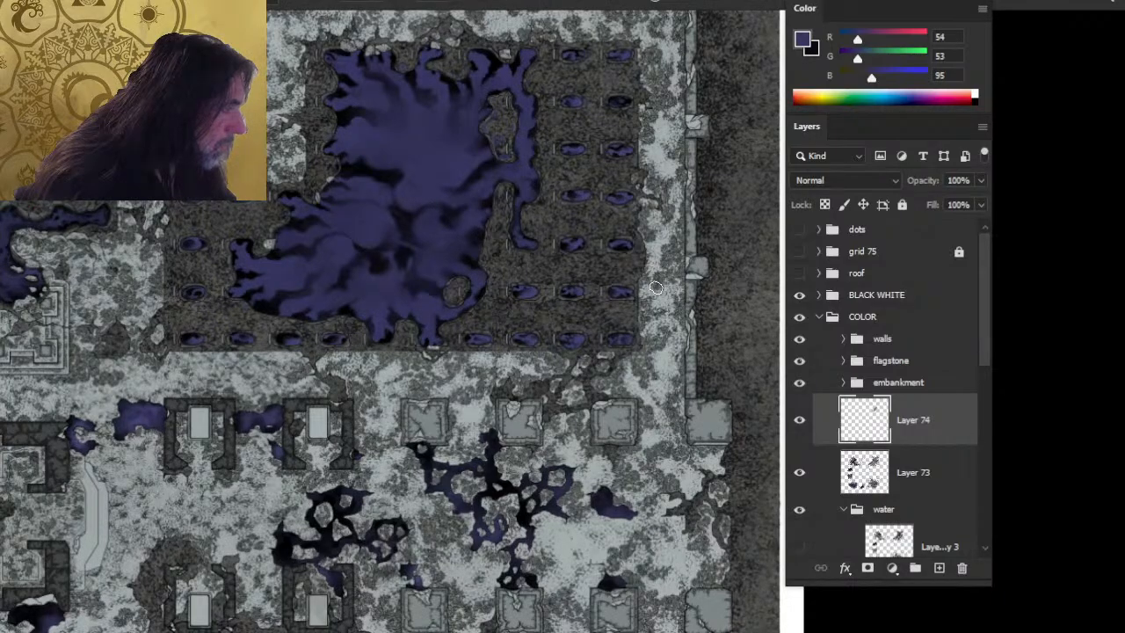
key("f")
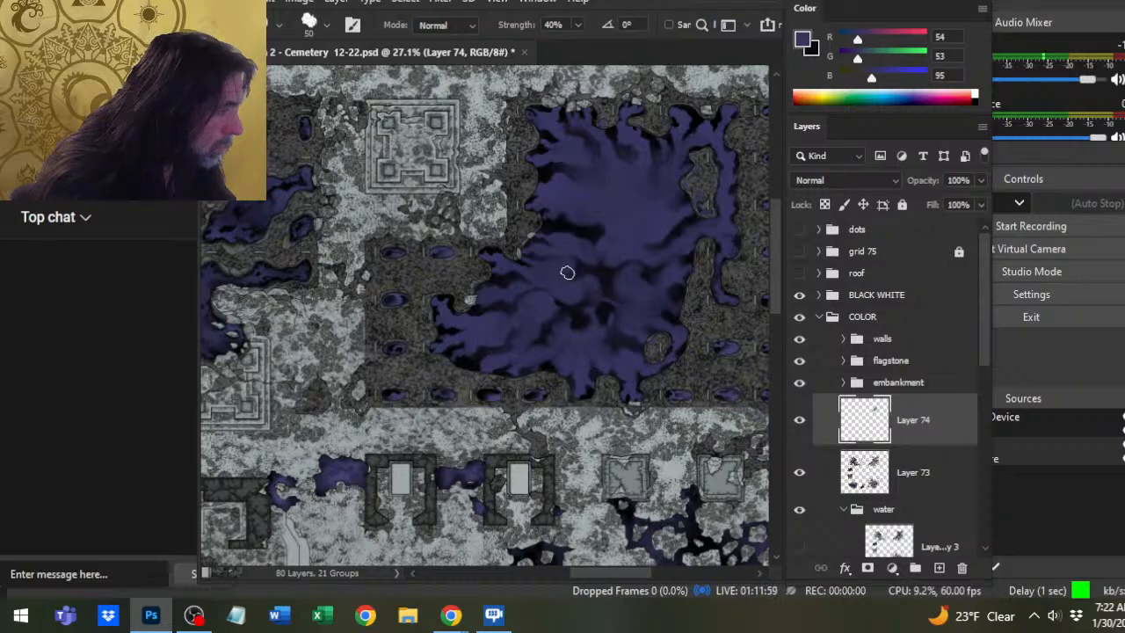
Reshape the folds up and left of the dark centre with purple (RGB 54, 53, 95), and smudge them.
key("b")
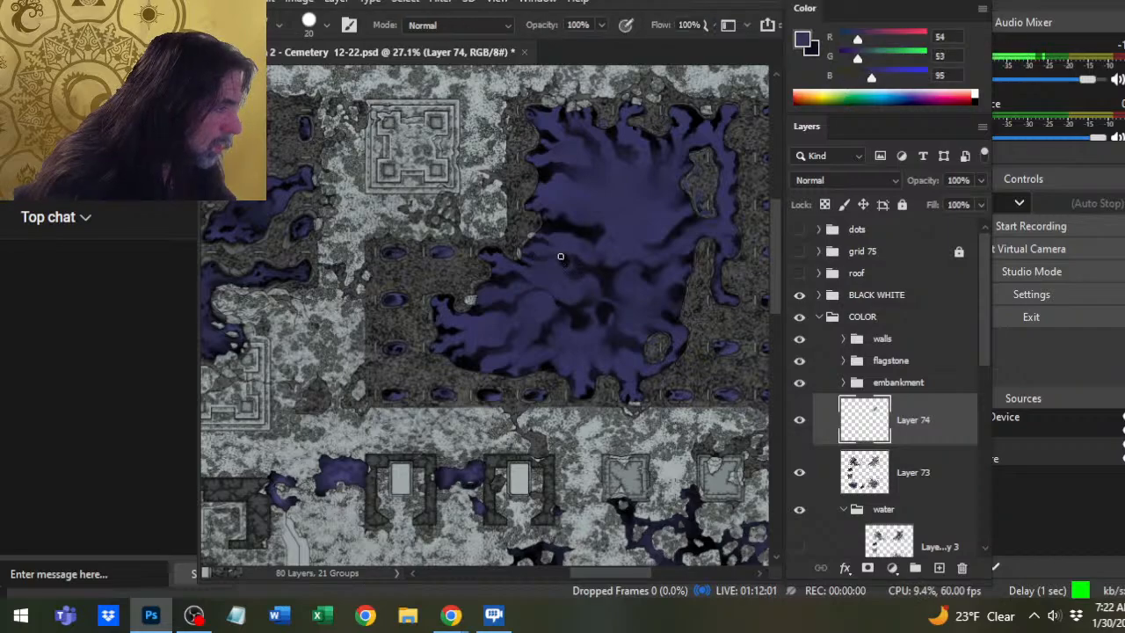
key("r")
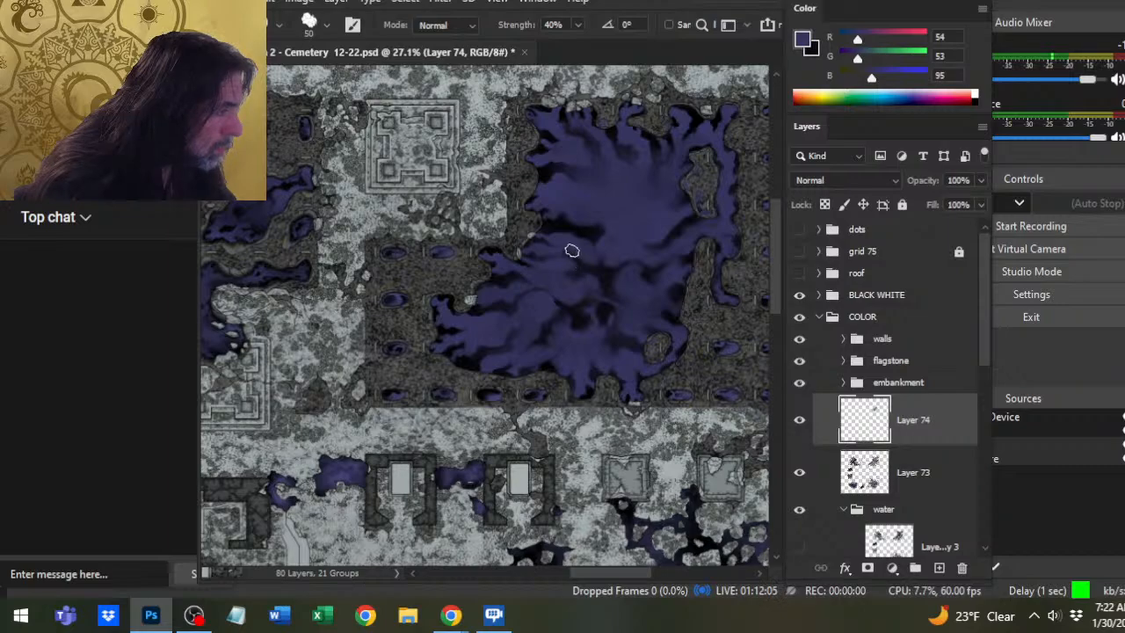
key("b")
key("r")
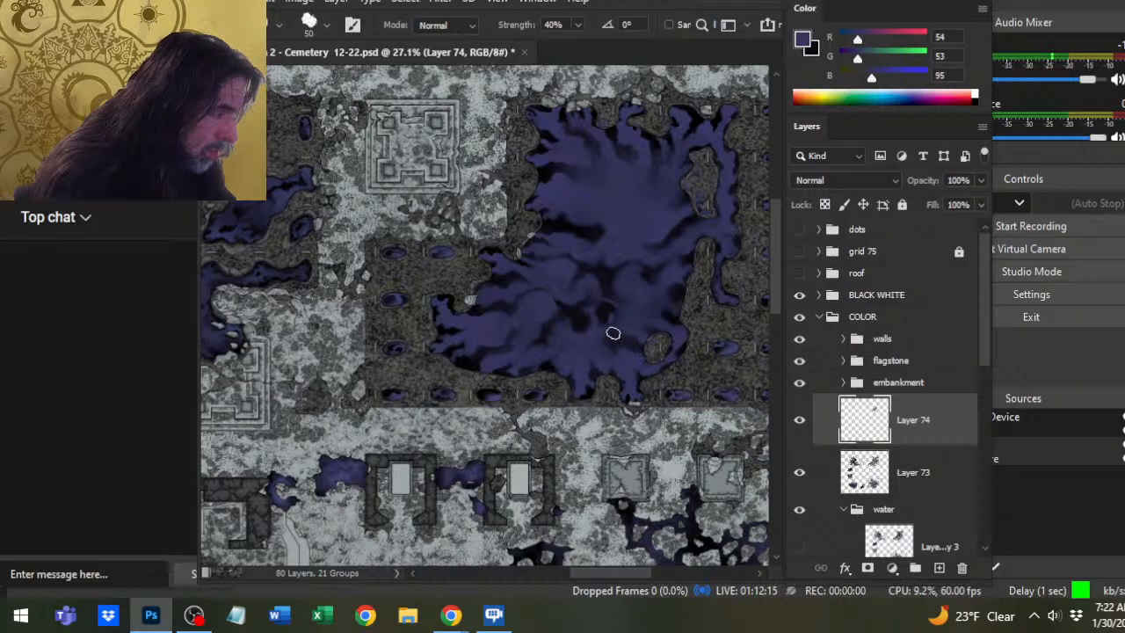
Enlarge the right hollow below the centre with near-black (RGB 11, 10, 18), and smudge the surrounding folds.
key("b")
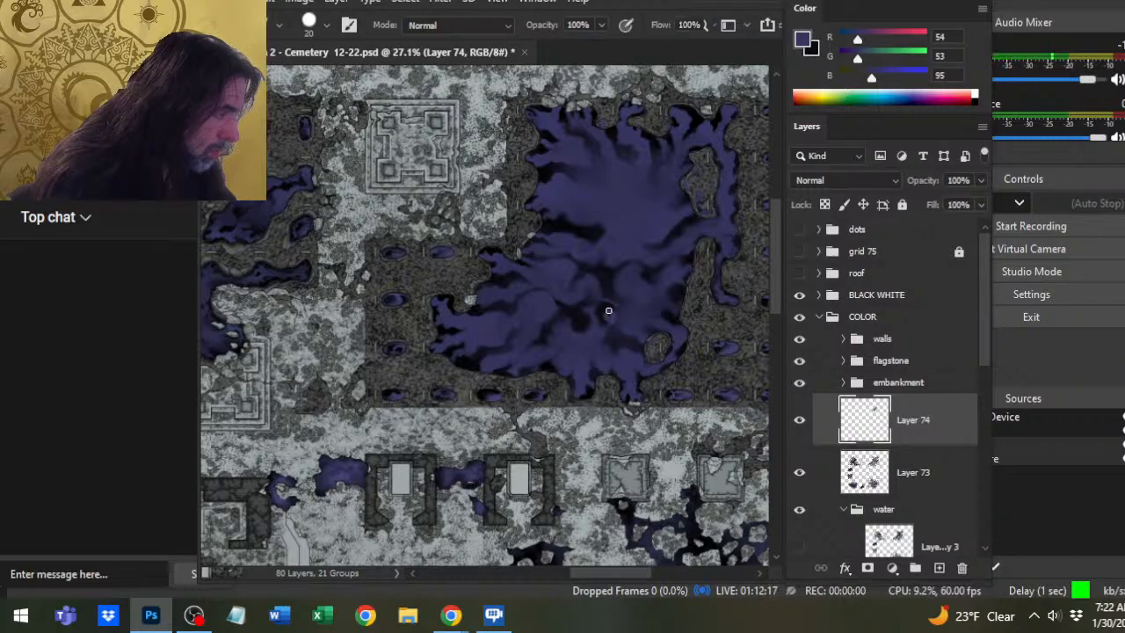
left_click(605, 311, "alt")
key("r")
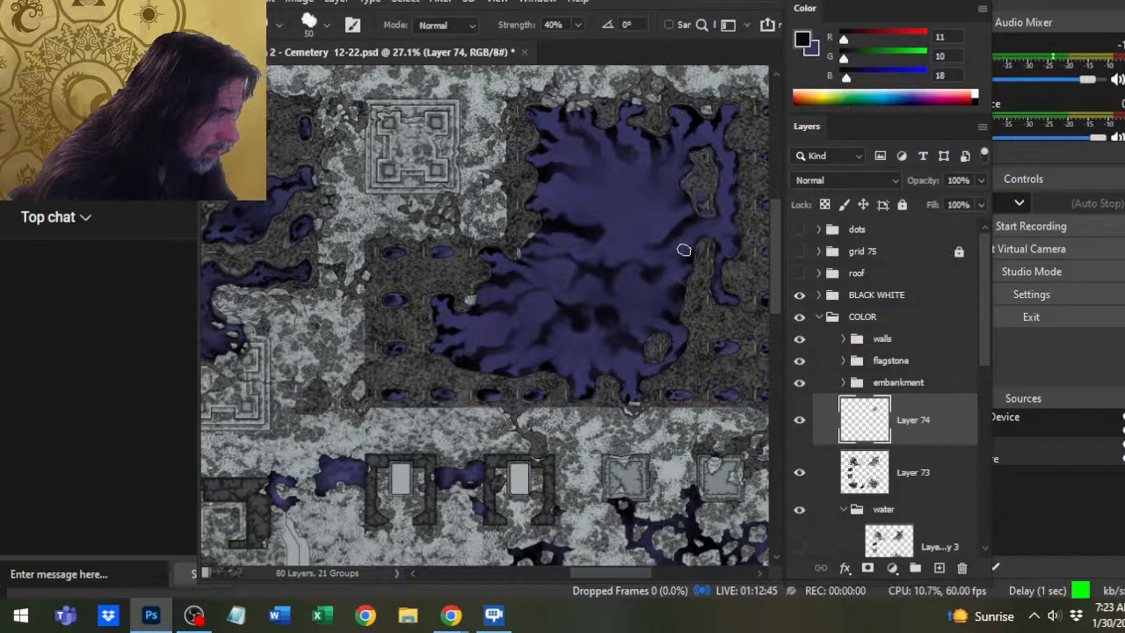
key("e")
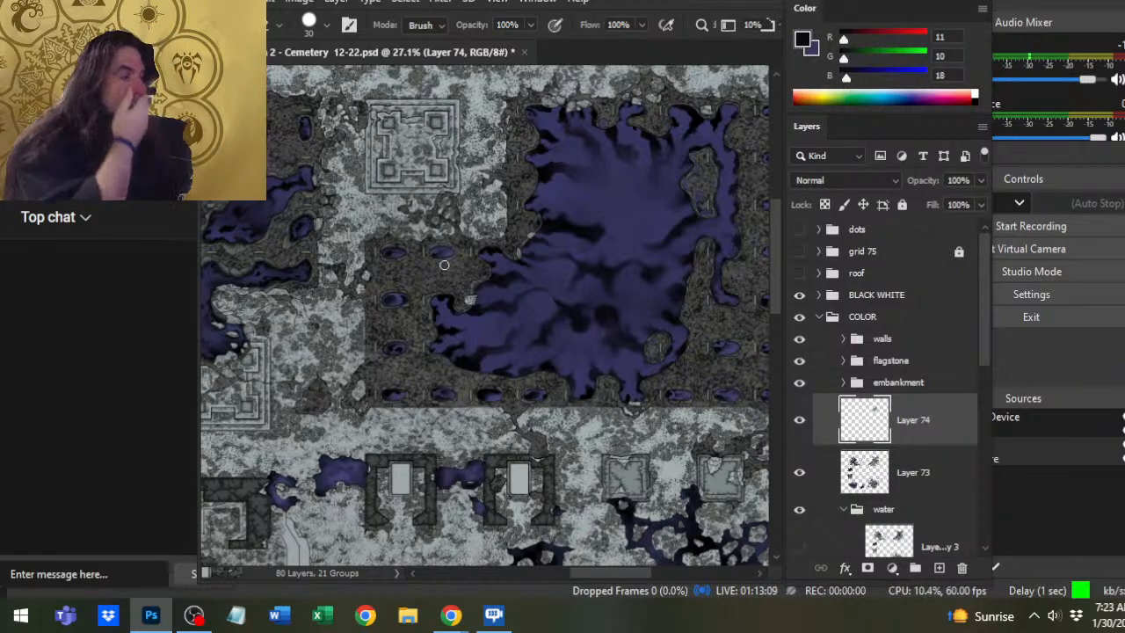
Remove the left of the two dark hollows below the centre, and smudge the surrounding folds.
key("r")
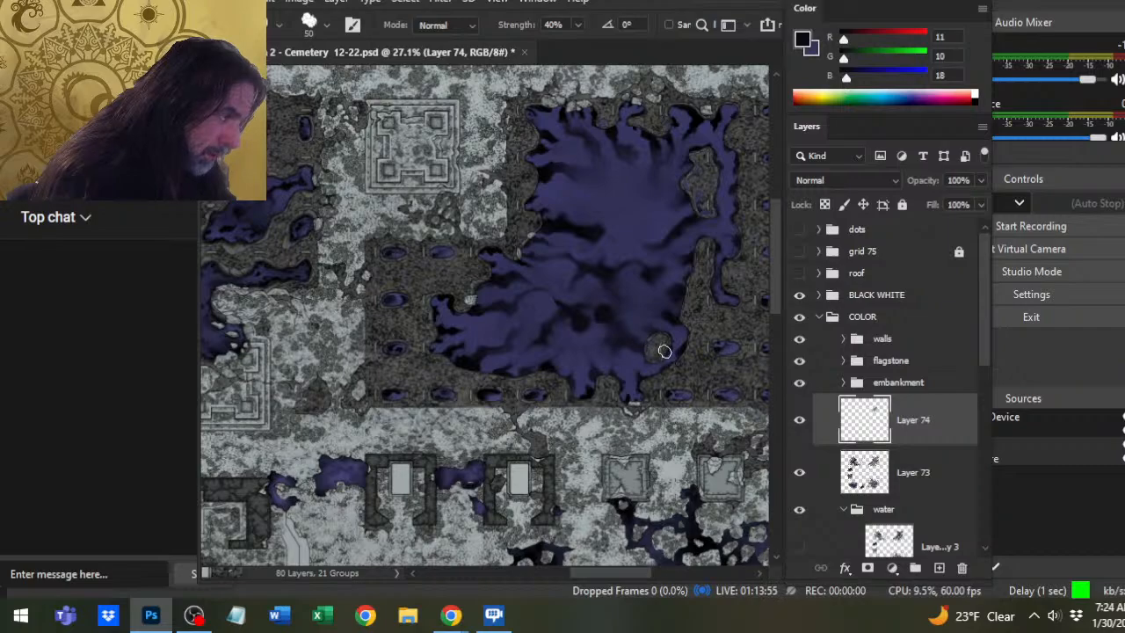
key("b")
key("r")
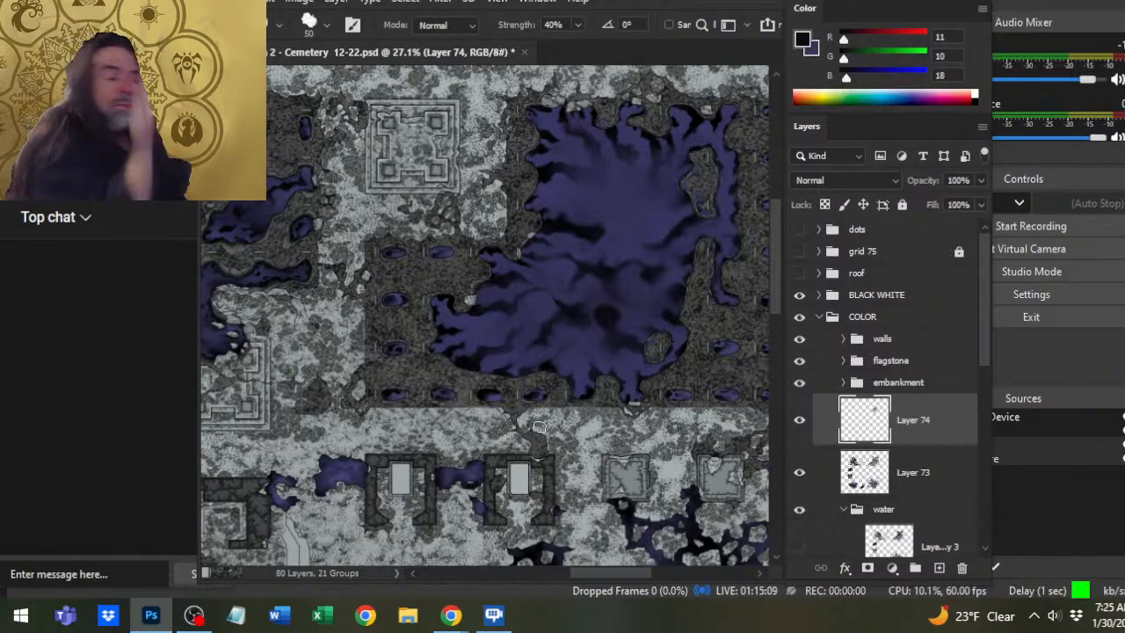
key("b")
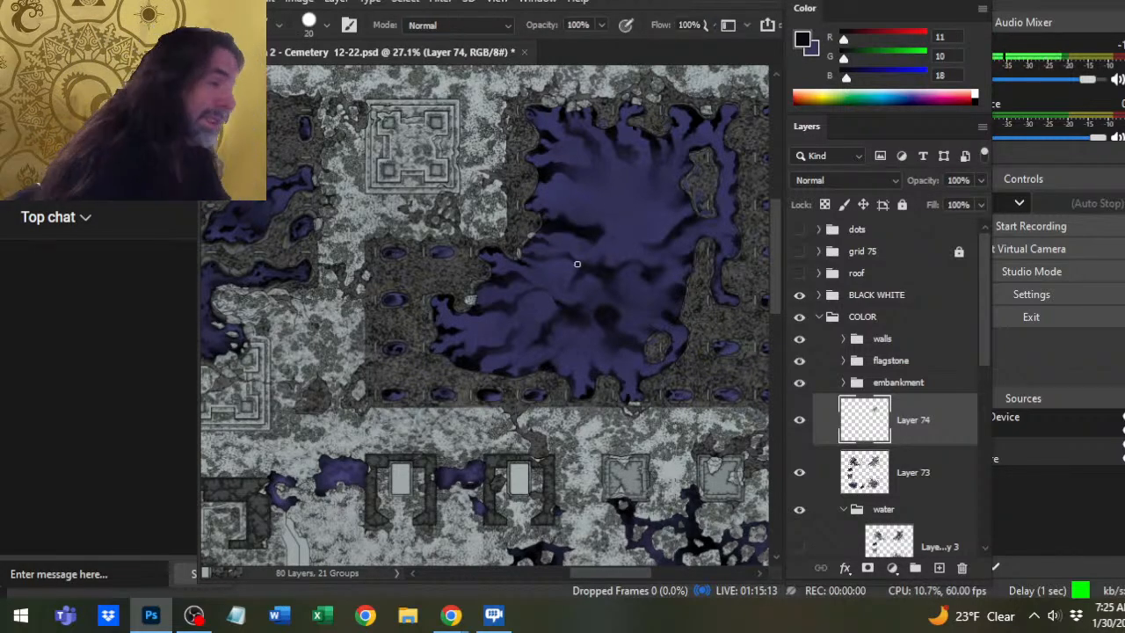
Merge Layer 74 down into Layer 73, and add a new empty layer above it.
key("z")
left_click_drag(633, 381, 571, 371)
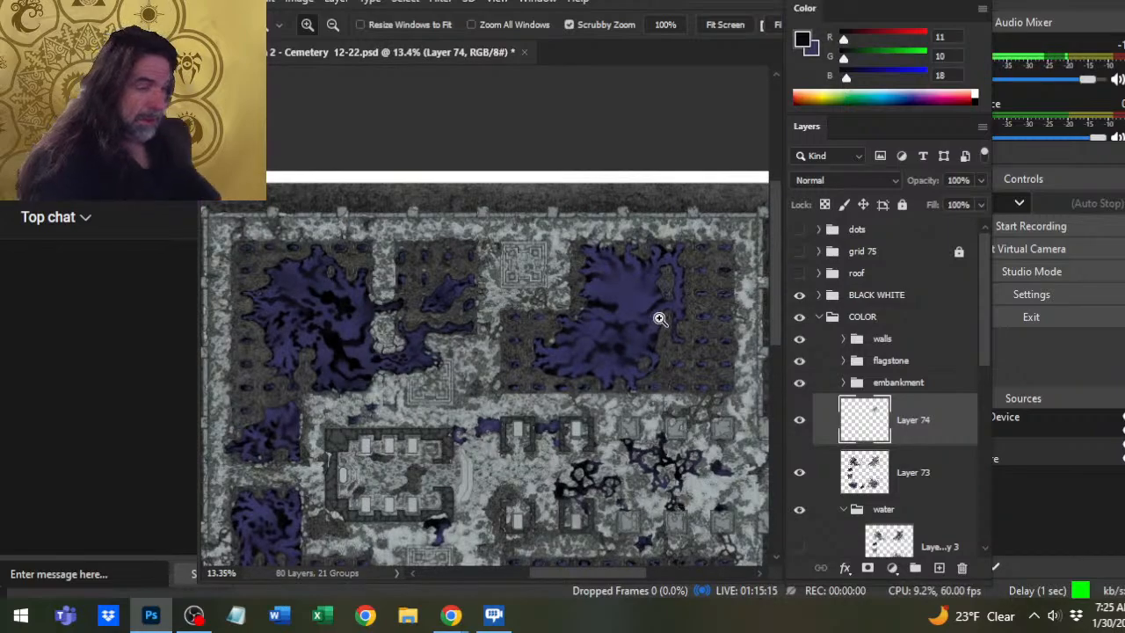
left_click_drag(652, 283, 673, 326)
key("b")
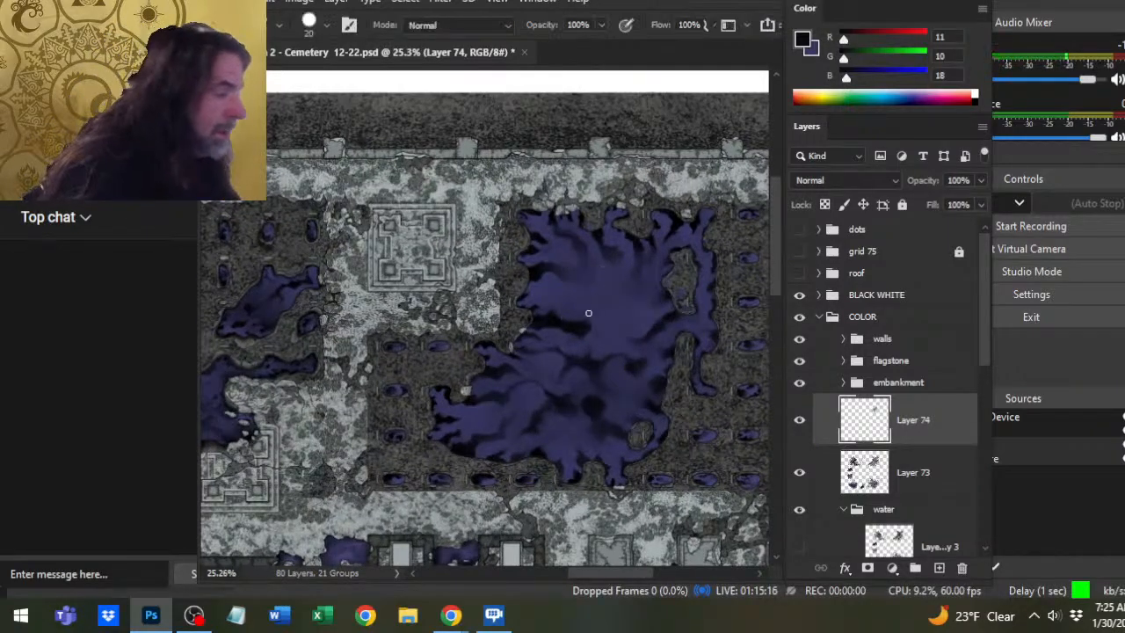
right_click(927, 417)
left_click(966, 478)
key("r")
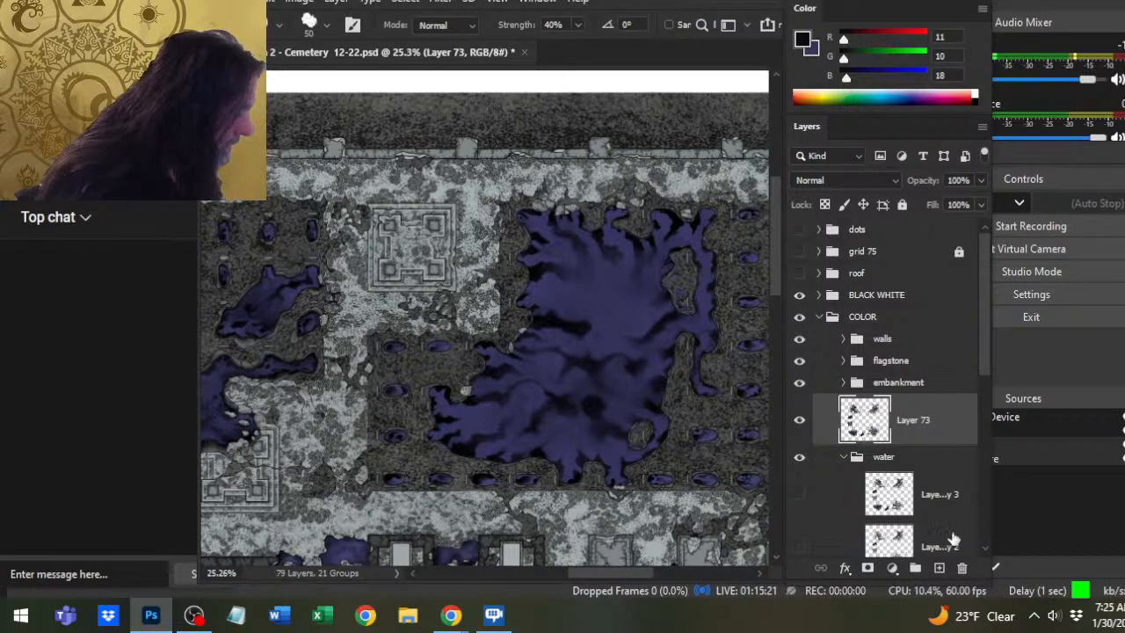
left_click(939, 568)
Paint near-black (RGB 11, 10, 18) creases right of and above the centre, refine them with purple (RGB 54, 53, 95), and smudge them.
key("b")
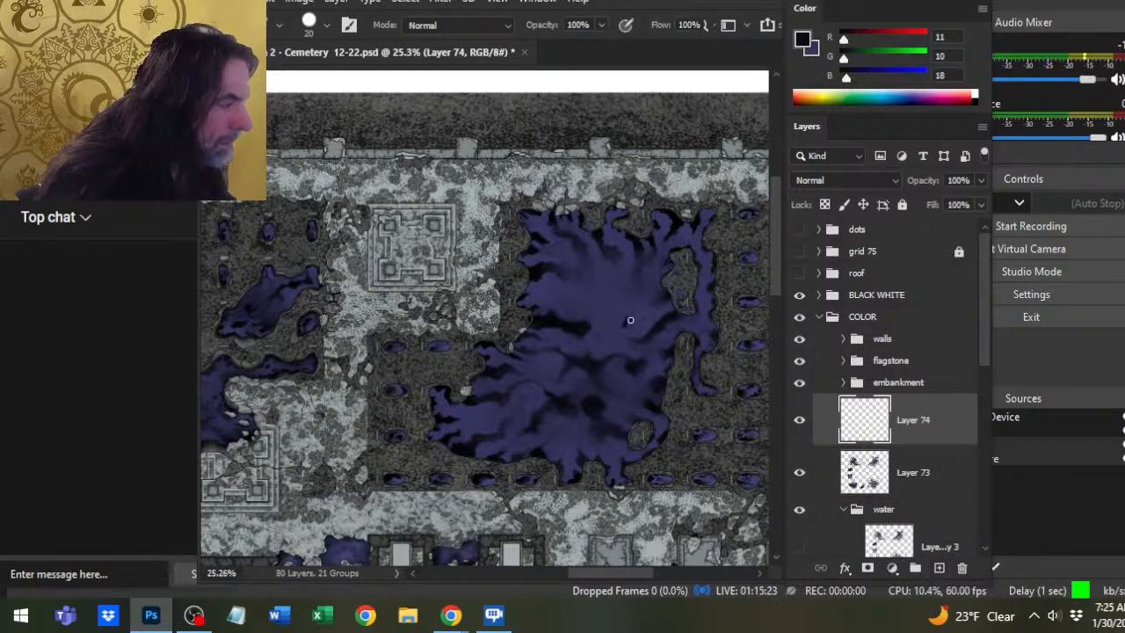
key("r")
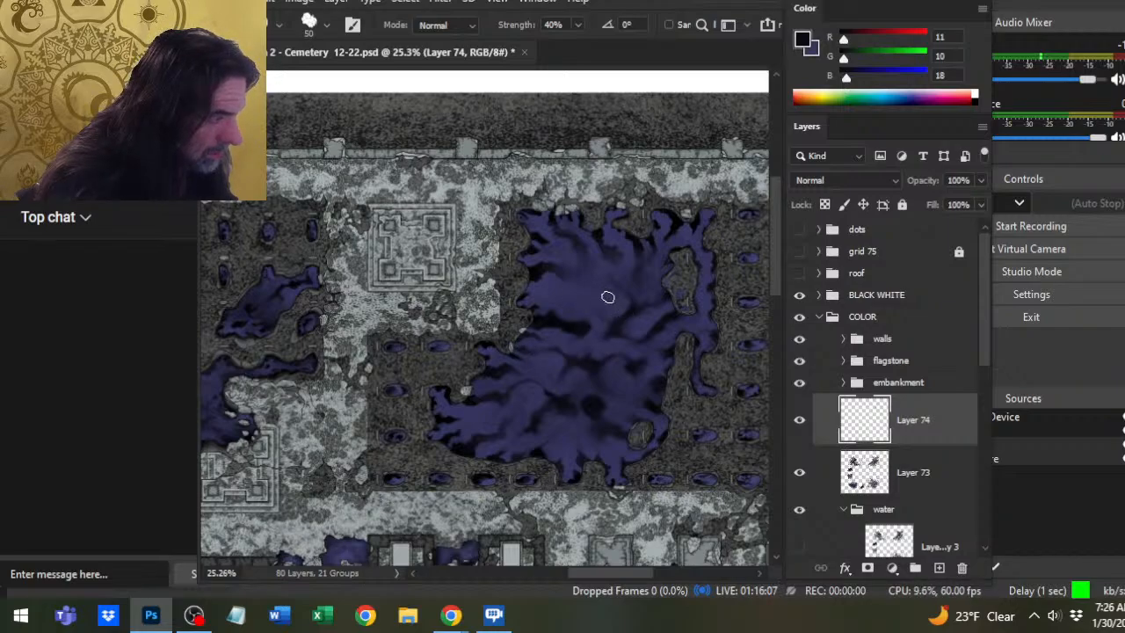
left_click(567, 345, "alt")
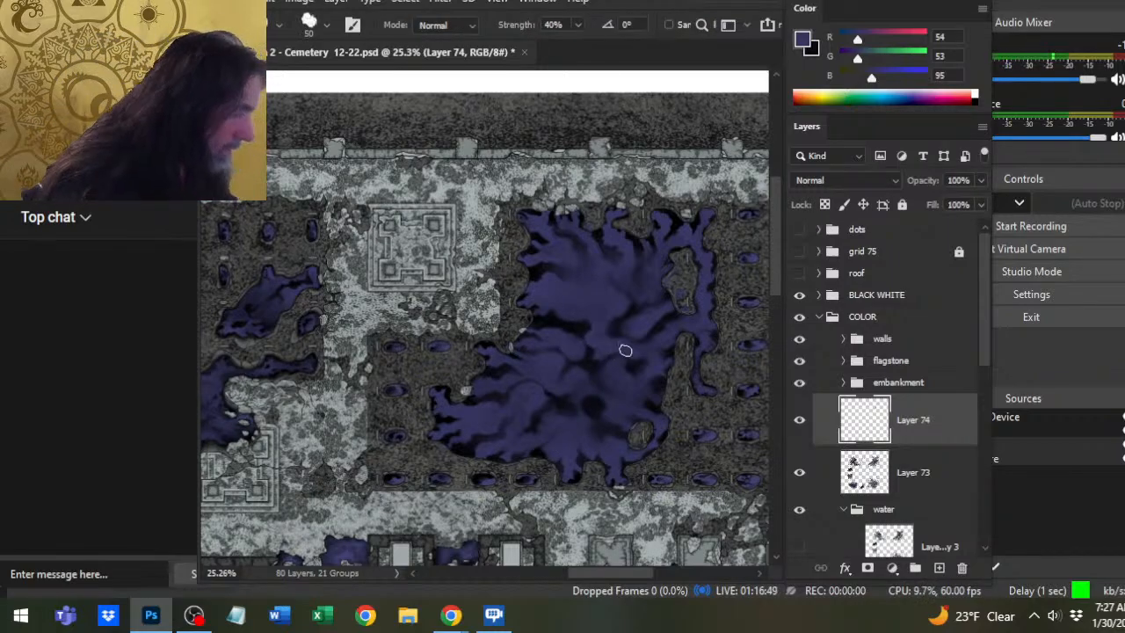
Shape the folds in the upper middle of the pool with purple (RGB 54, 53, 95), and smudge them.
left_click_drag(606, 366, 560, 289)
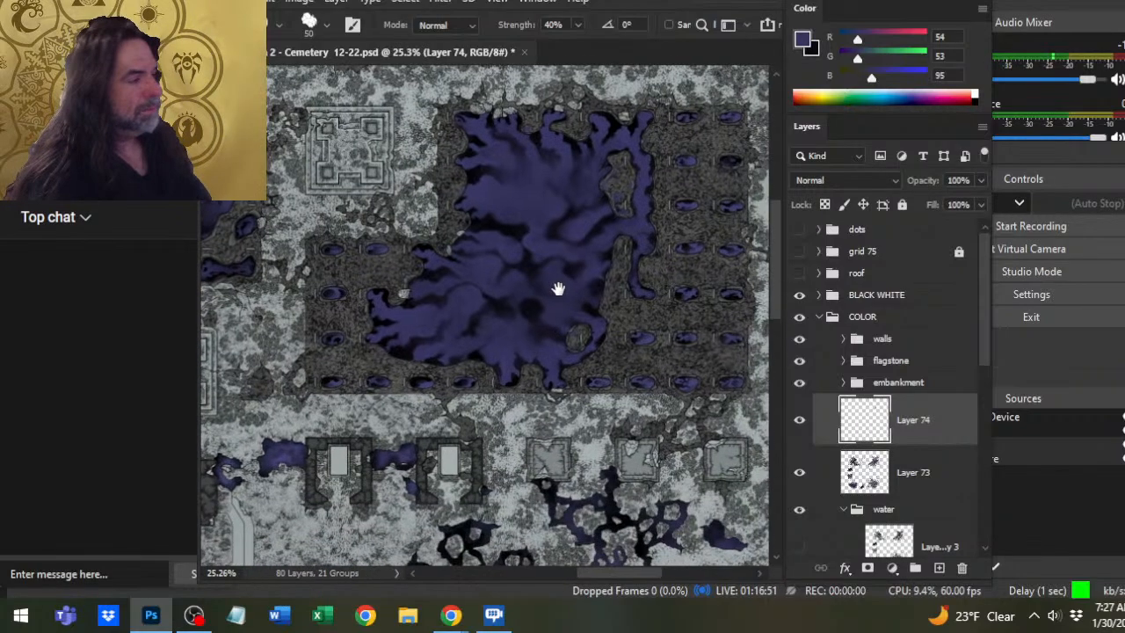
key("z")
left_click_drag(500, 216, 542, 223)
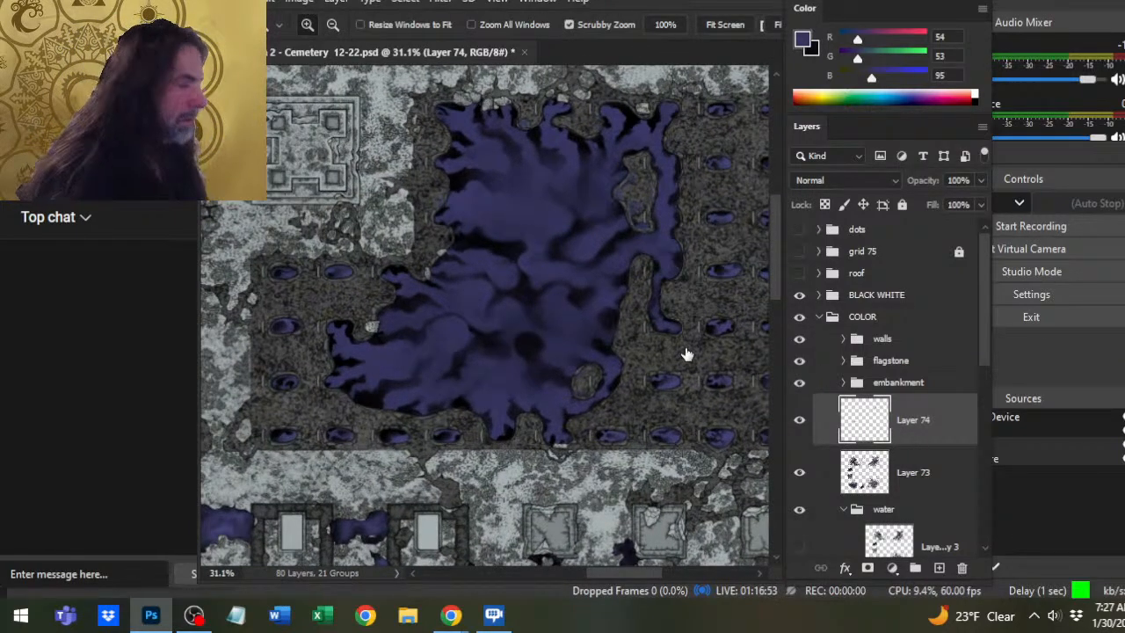
left_click_drag(590, 293, 565, 368)
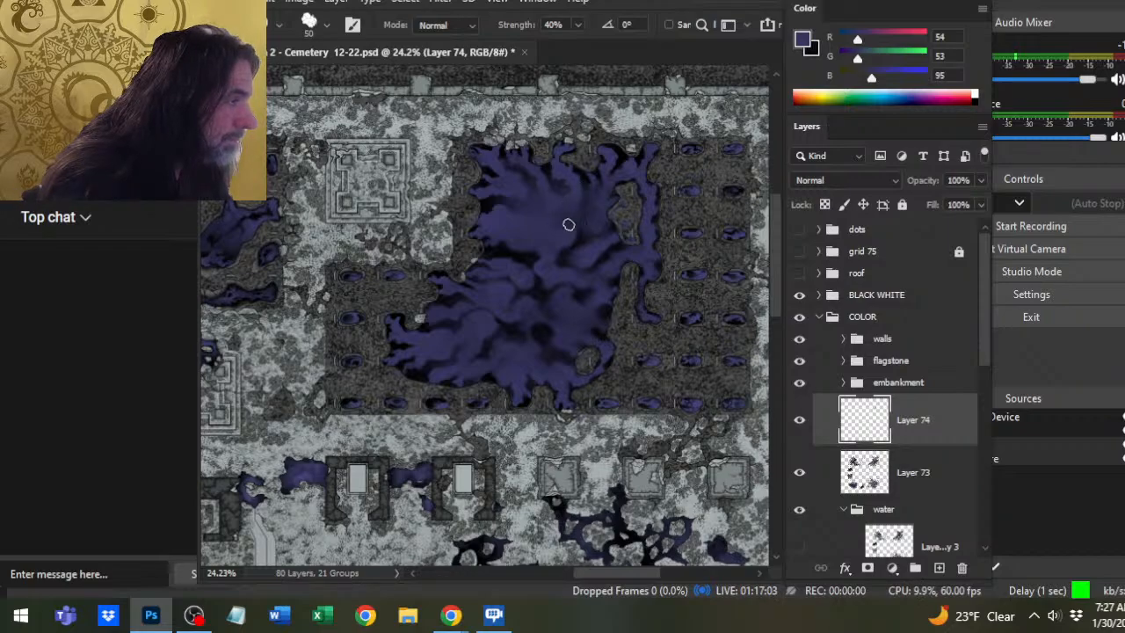
key("b")
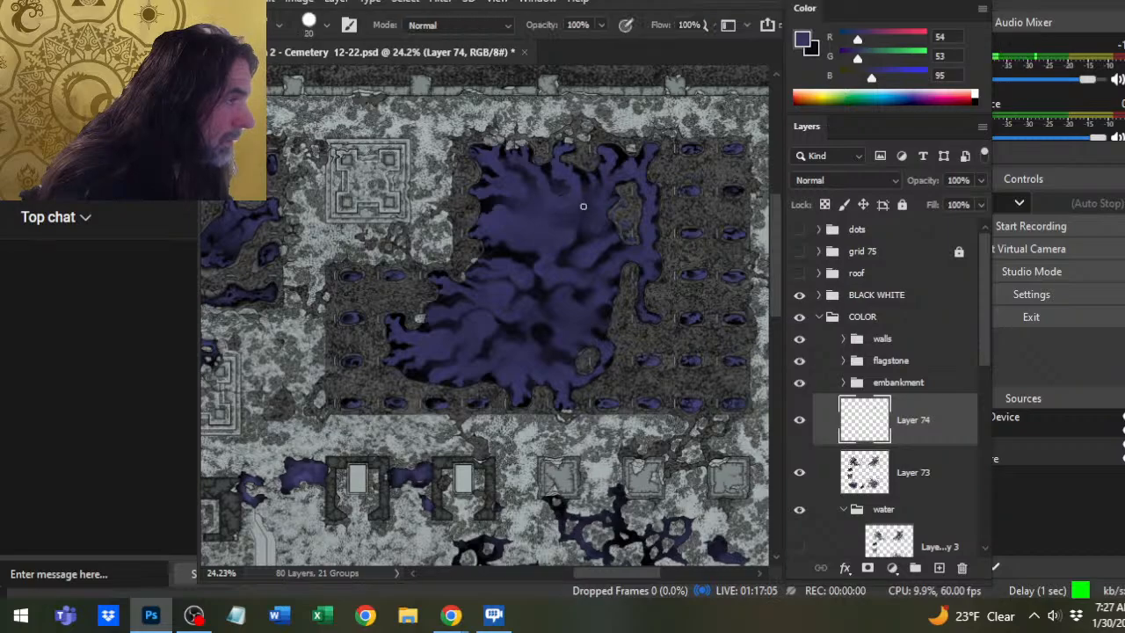
key("r")
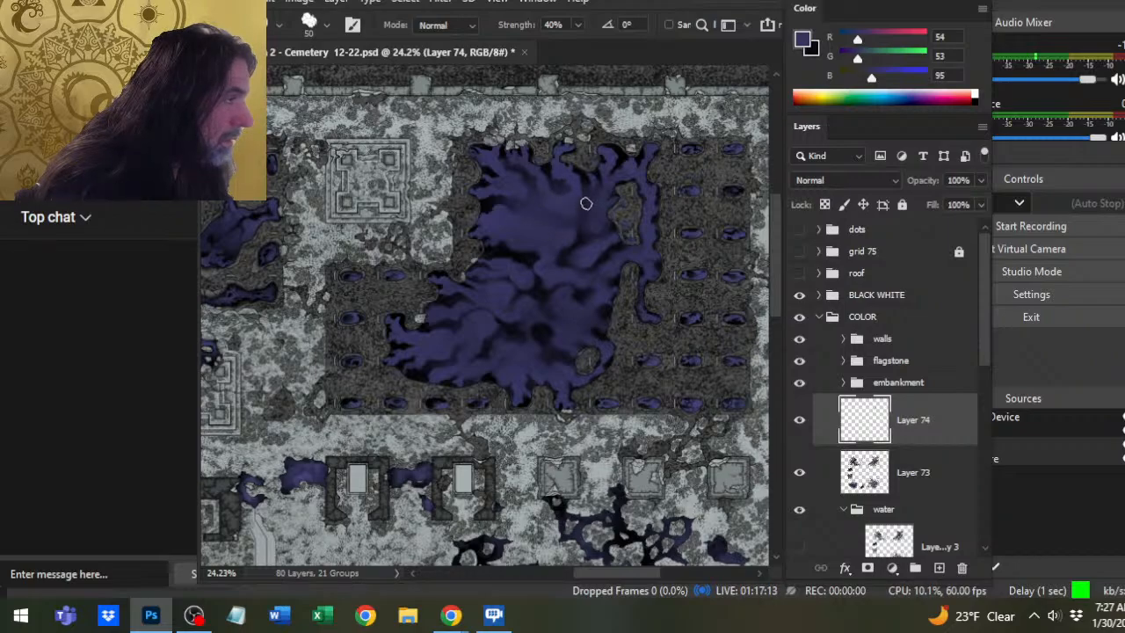
Darken the folds beside the opening at the pool's upper right with near-black (RGB 11, 10, 18), erase the overspill, and smudge them.
key("b")
key("x")
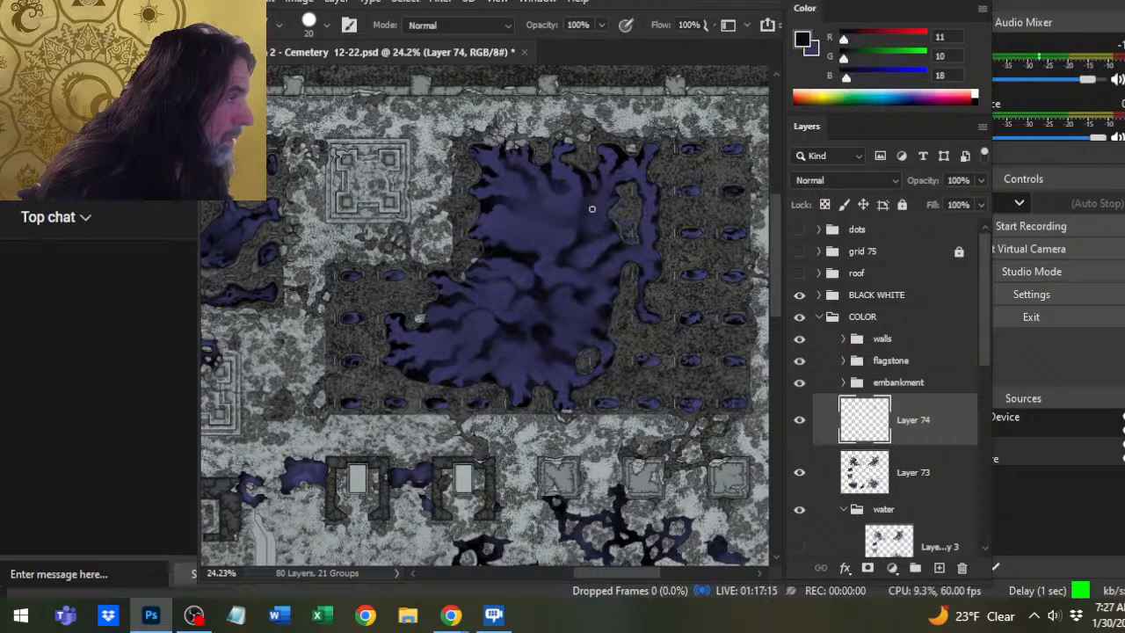
key("r")
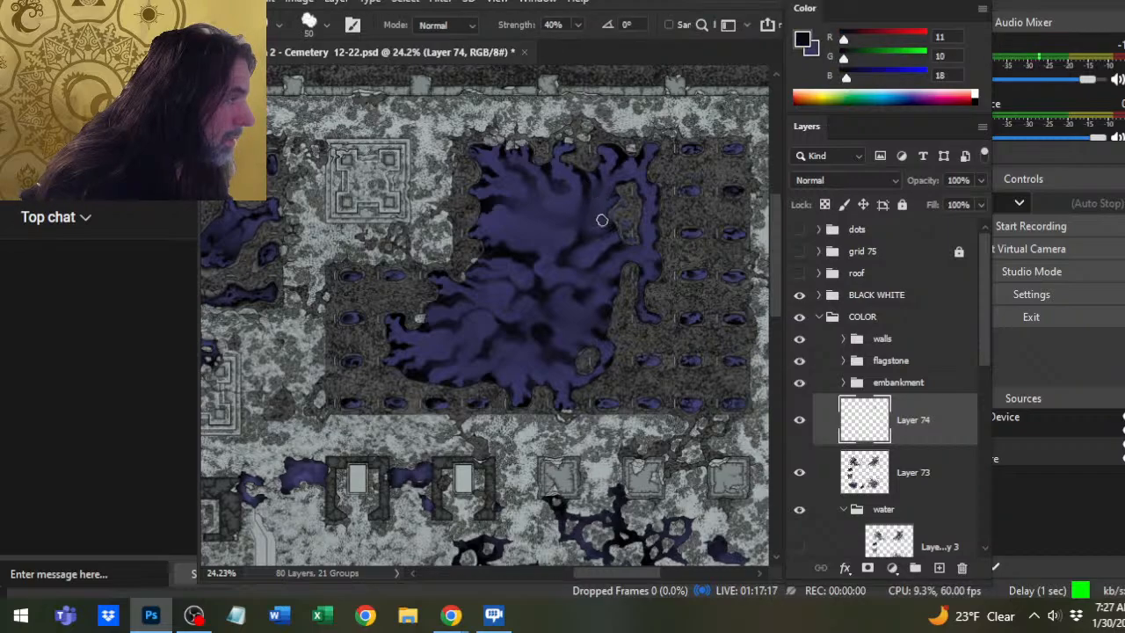
key("x")
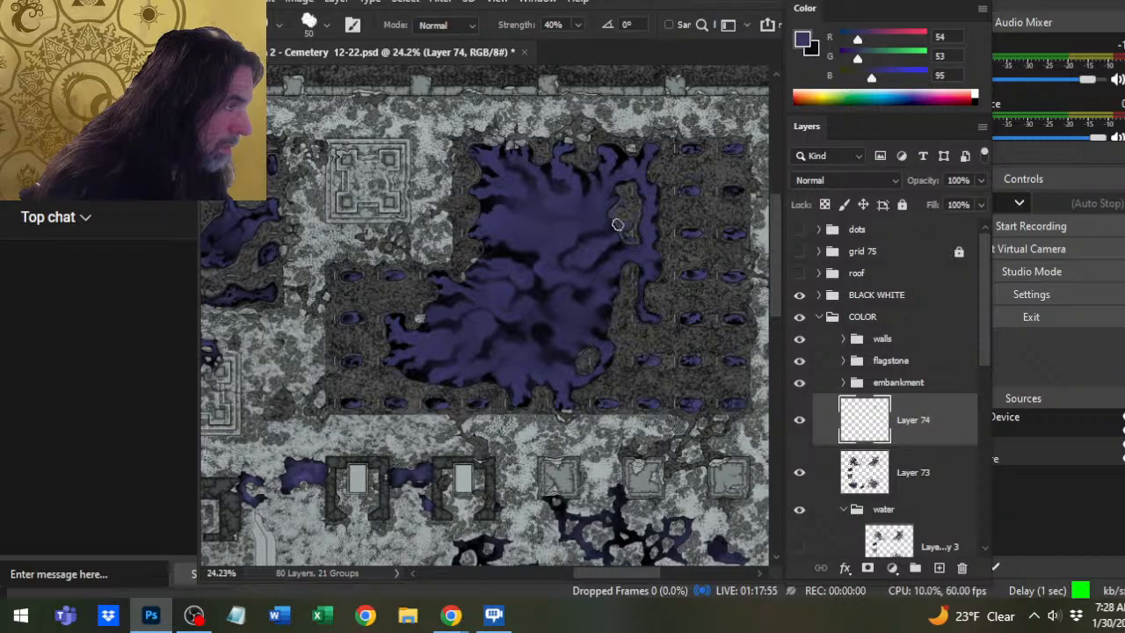
key("e")
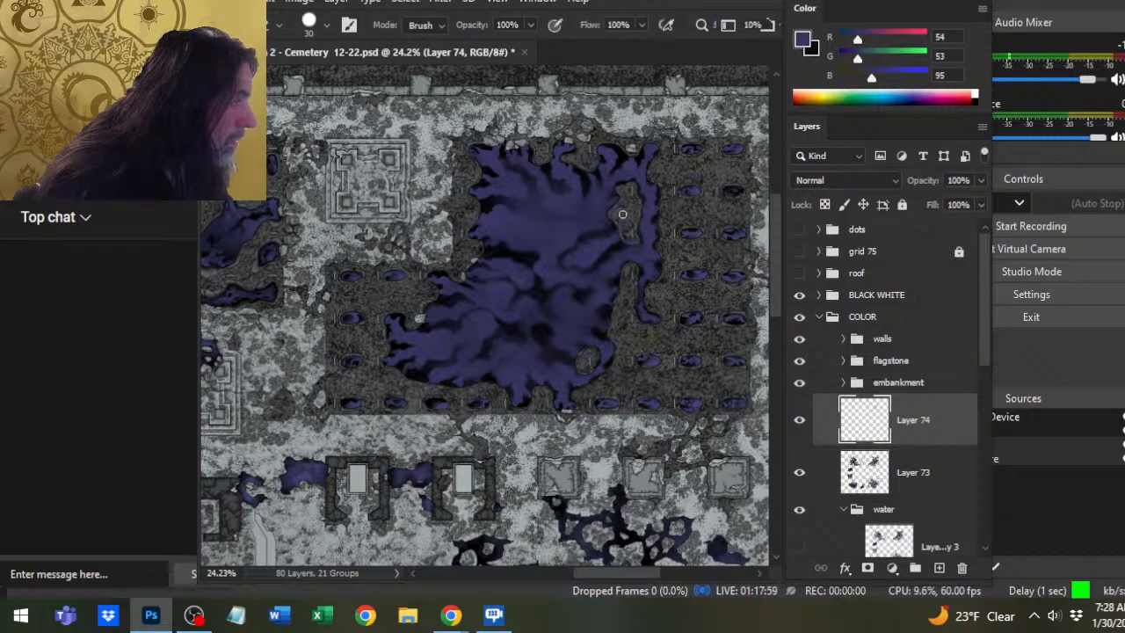
key("r")
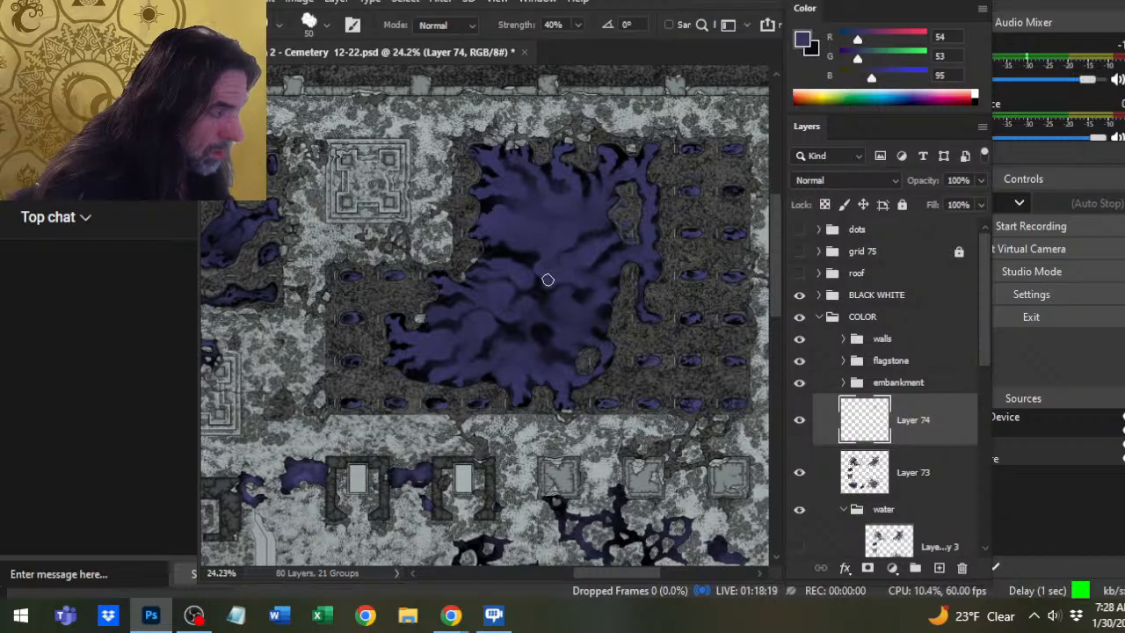
Merge the newly painted folds on Layer 74 down into Layer 73, and create a fresh layer for further shading.
key("z")
left_click_drag(555, 297, 502, 358)
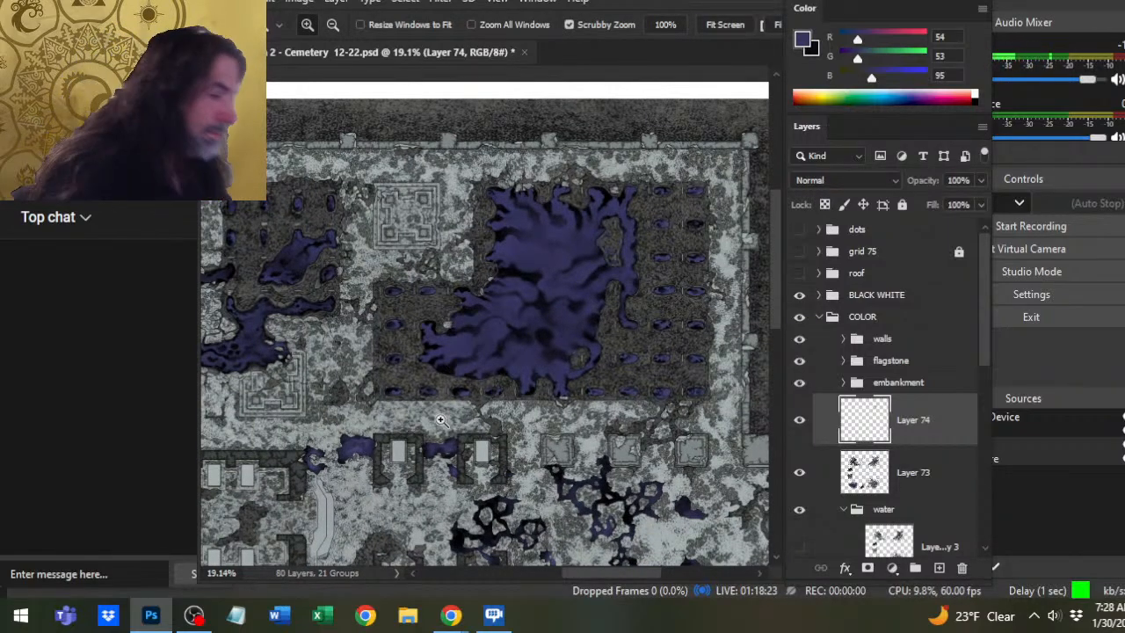
left_click_drag(561, 256, 612, 283)
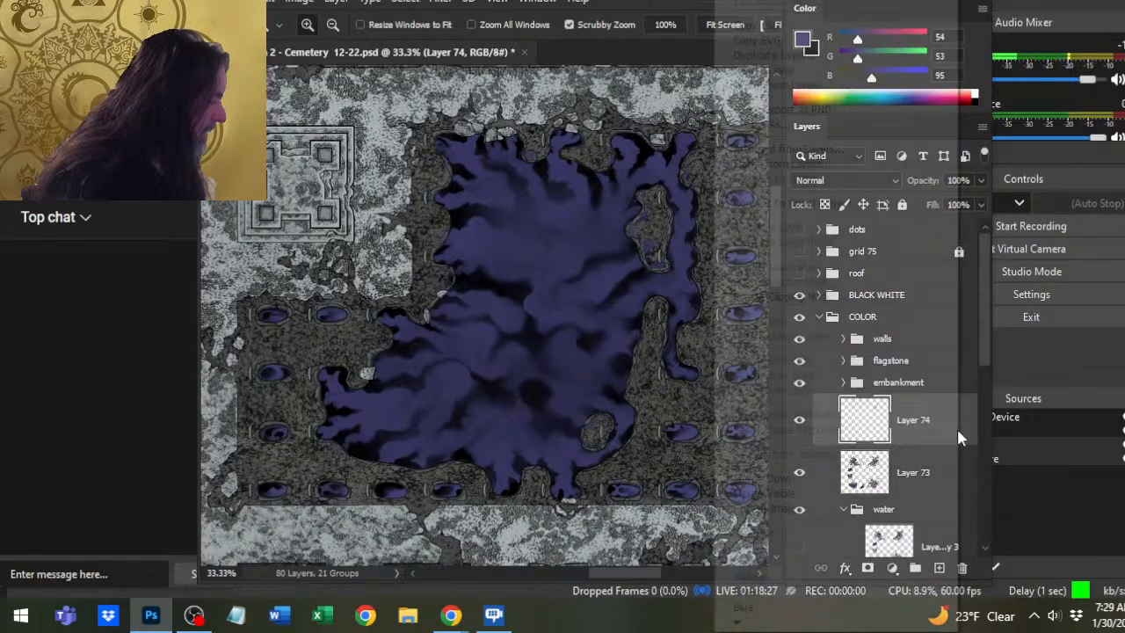
right_click(956, 426)
left_click(763, 478)
left_click(939, 568)
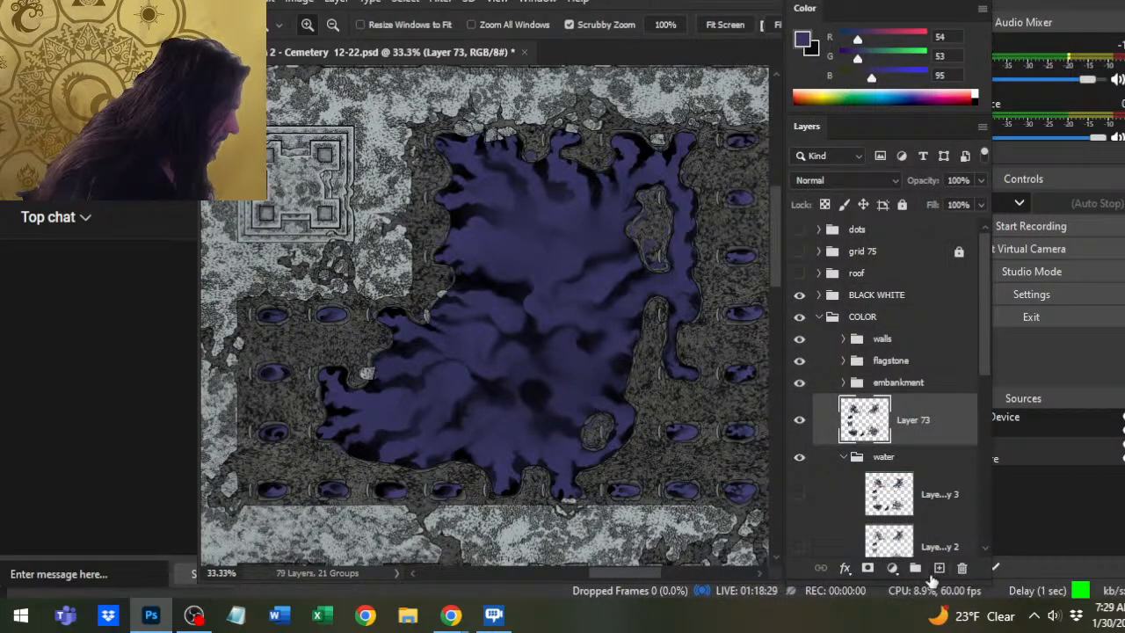
Paint a near-black (RGB 11, 10, 18) crease across the upper middle of the pool, curving up to the left, and smudge it.
key("b")
left_click(535, 261, "alt")
mouse_move(536, 261)
left_mouse_down()
mouse_move(511, 256)
mouse_move(519, 229)
mouse_move(532, 248)
mouse_move(540, 237)
mouse_move(515, 219)
mouse_move(531, 251)
mouse_move(522, 241)
mouse_move(563, 243)
mouse_move(545, 256)
mouse_move(555, 254)
mouse_move(547, 230)
mouse_move(551, 241)
mouse_move(560, 229)
mouse_move(568, 238)
mouse_move(533, 265)
mouse_move(570, 273)
mouse_move(554, 280)
mouse_move(578, 246)
mouse_move(576, 255)
mouse_move(565, 228)
mouse_move(562, 241)
mouse_move(574, 238)
mouse_move(560, 233)
mouse_move(570, 213)
mouse_move(555, 225)
mouse_move(556, 211)
mouse_move(572, 202)
mouse_move(572, 230)
mouse_move(592, 228)
mouse_move(569, 203)
mouse_move(557, 210)
mouse_move(577, 211)
mouse_move(570, 199)
mouse_move(554, 267)
mouse_move(548, 243)
mouse_move(499, 248)
left_mouse_up()
key("r")
mouse_move(563, 231)
left_mouse_down()
mouse_move(535, 241)
mouse_move(544, 258)
mouse_move(573, 254)
left_mouse_up()
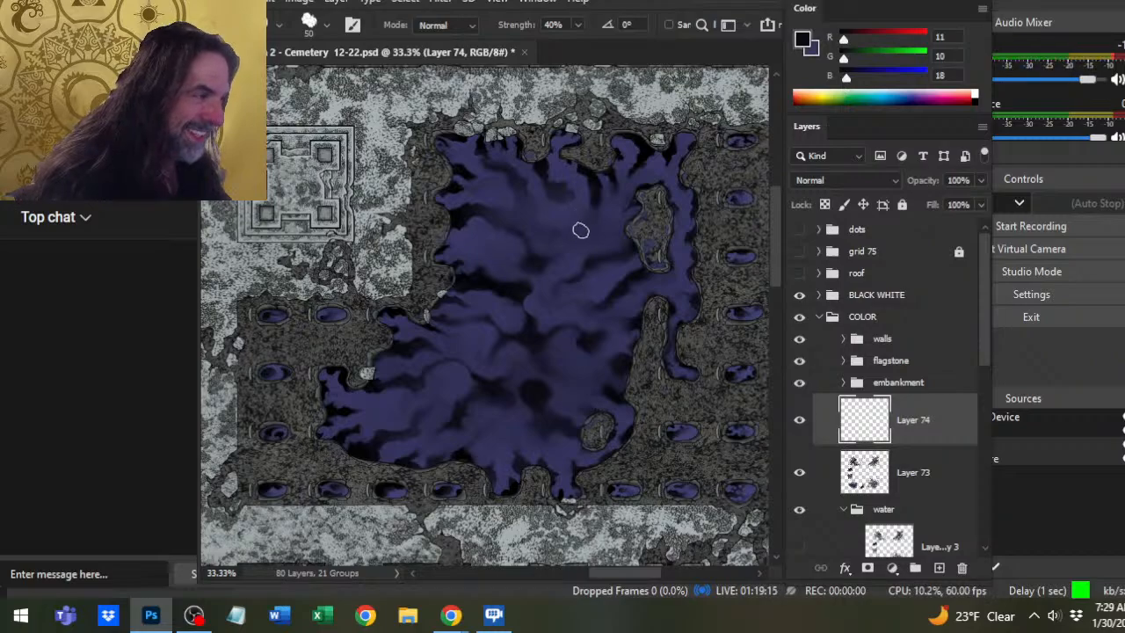
Refine the folds above the new crease with purple (RGB 54, 53, 95) and near-black (RGB 11, 10, 18), and smudge them.
left_click(518, 209, "alt")
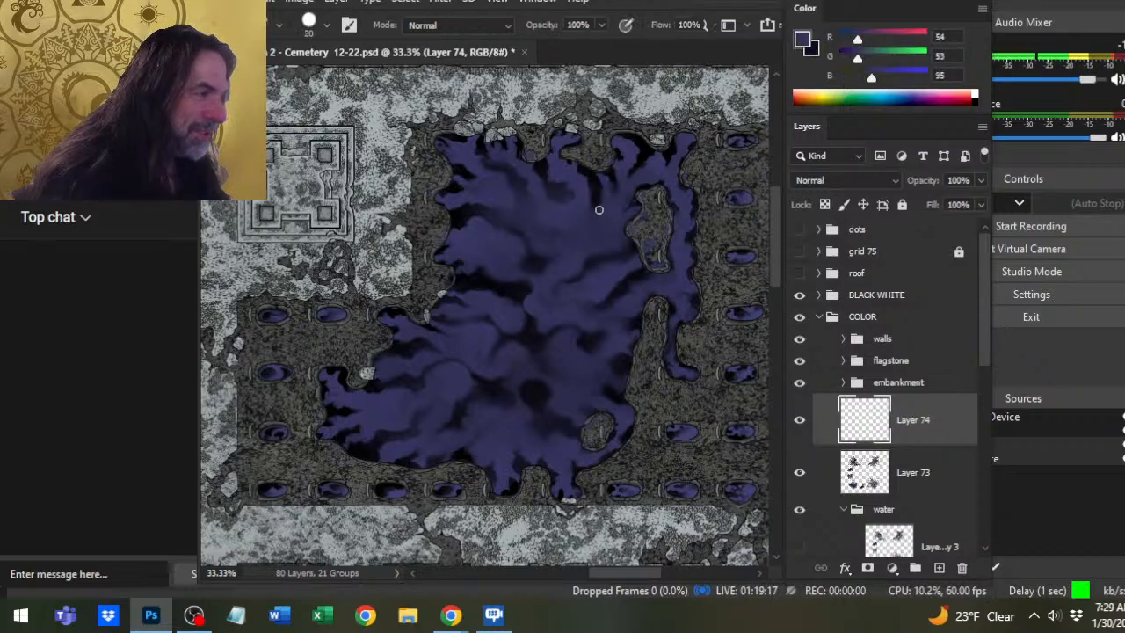
left_click(592, 223, "alt")
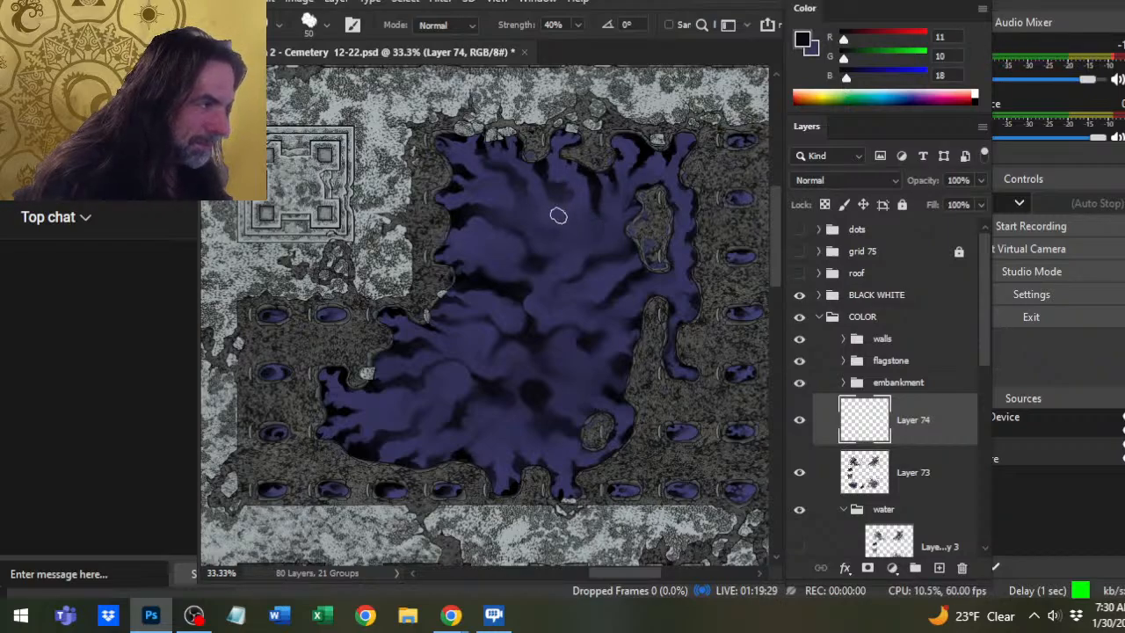
left_click(554, 218, "alt")
key("b")
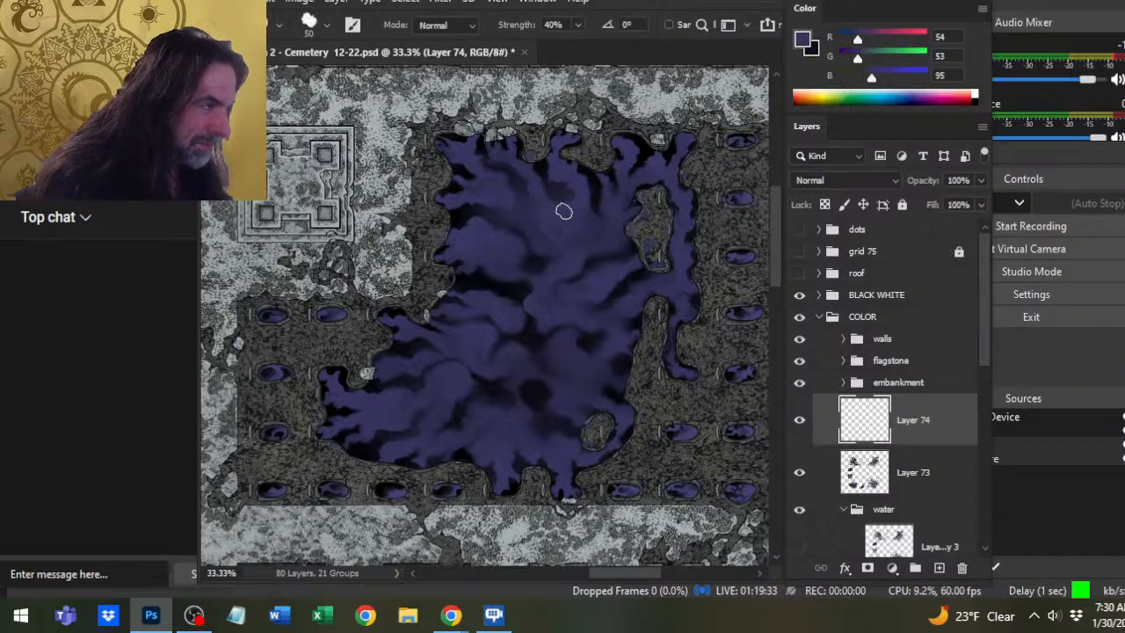
key("b")
key("r")
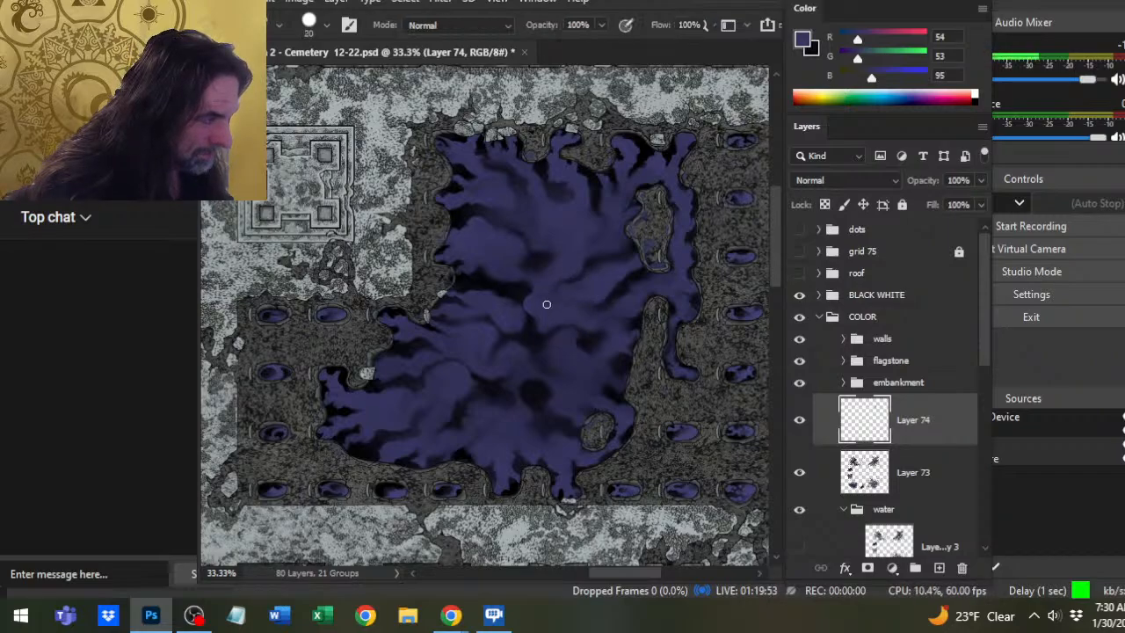
Retouch the fold just above and right of the centre with sampled purples (RGB 43, 43, 78 and 51, 50, 90), and smudge it.
left_click(567, 297, "alt")
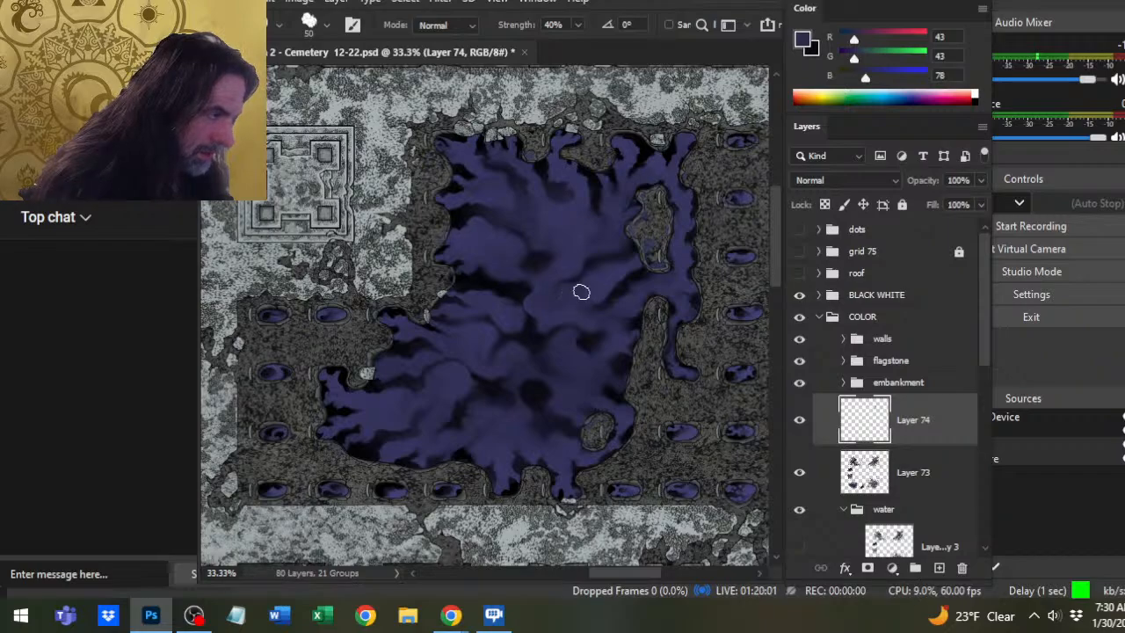
key("b")
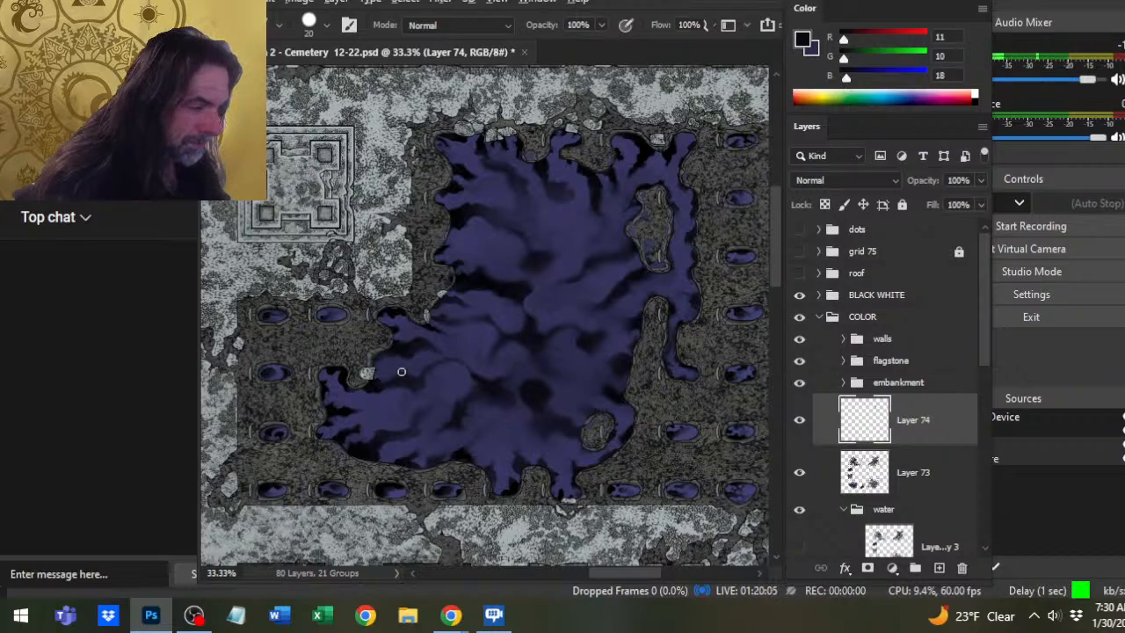
key("alt")
left_click(409, 339, "alt")
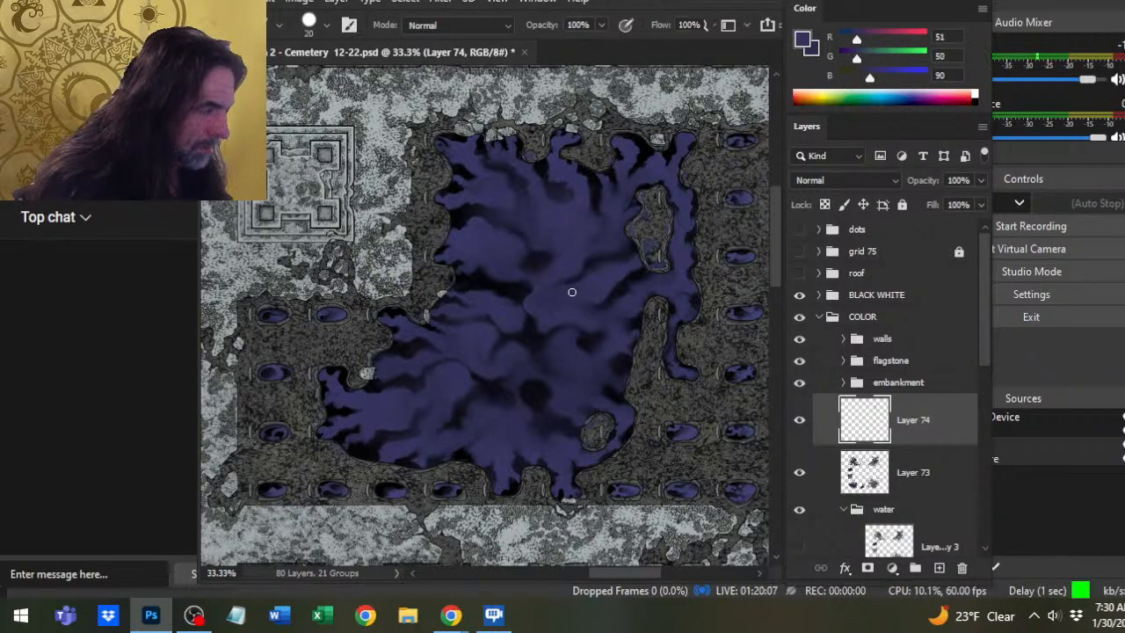
key("r")
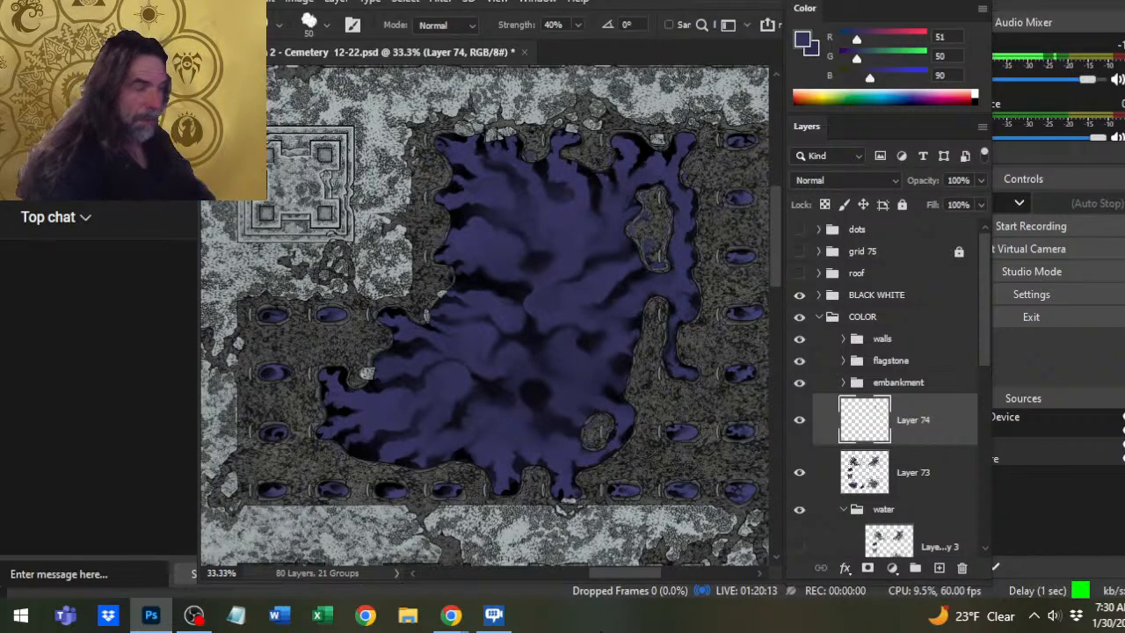
Shade the pool's upper and upper-left folds with sampled dark purples (RGB 43, 43, 78 and 24, 25, 42), and smudge them.
key("b")
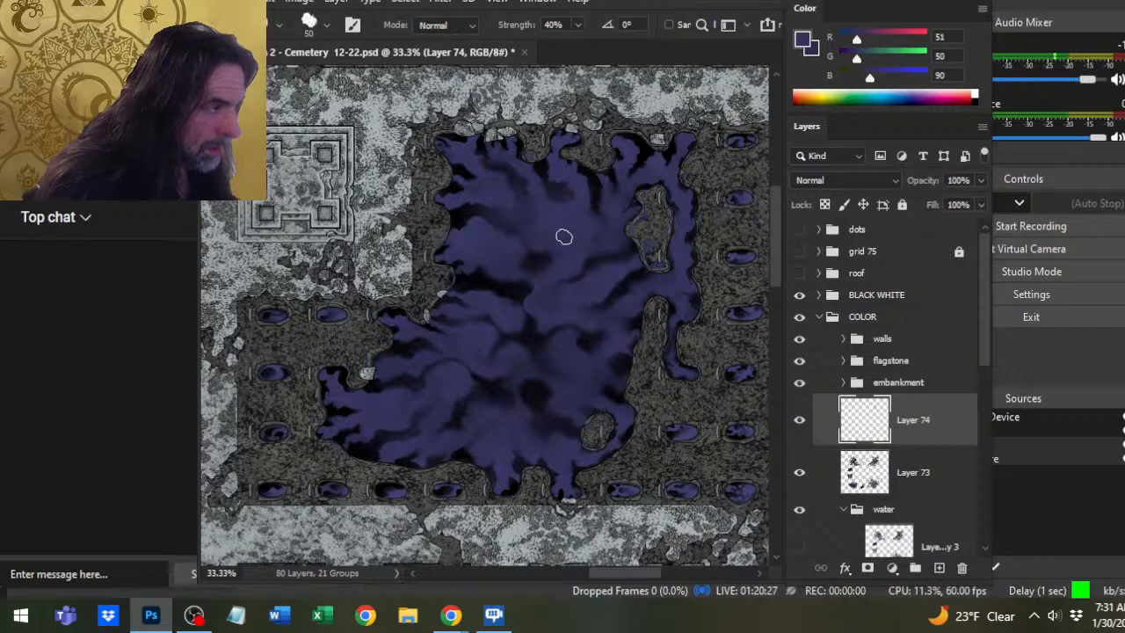
key("b")
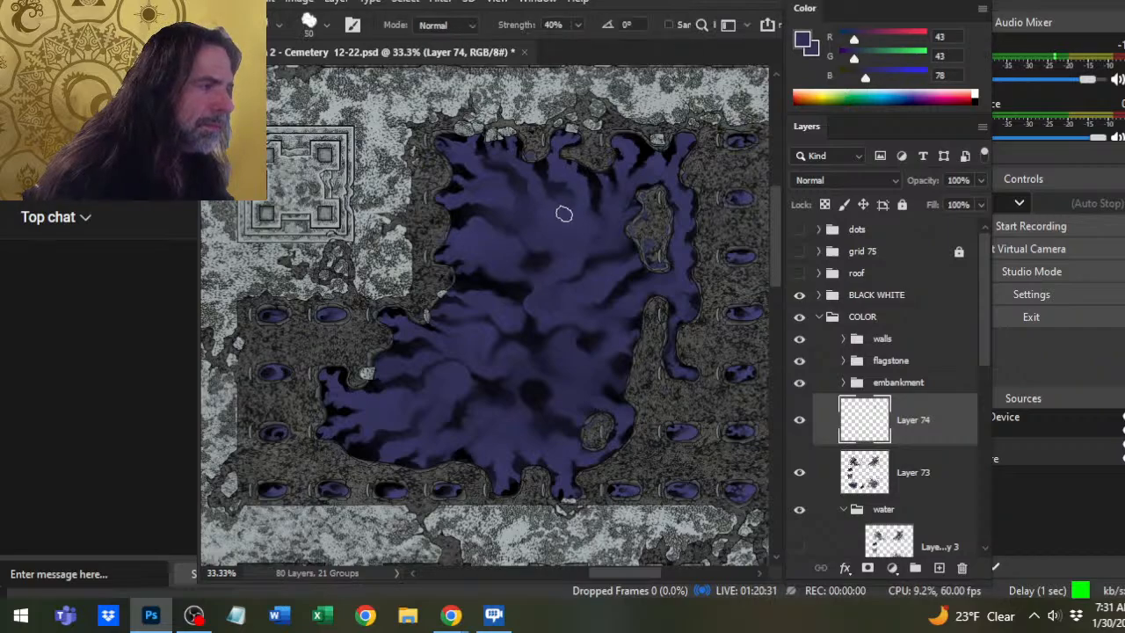
left_click(563, 195, "alt")
key("r")
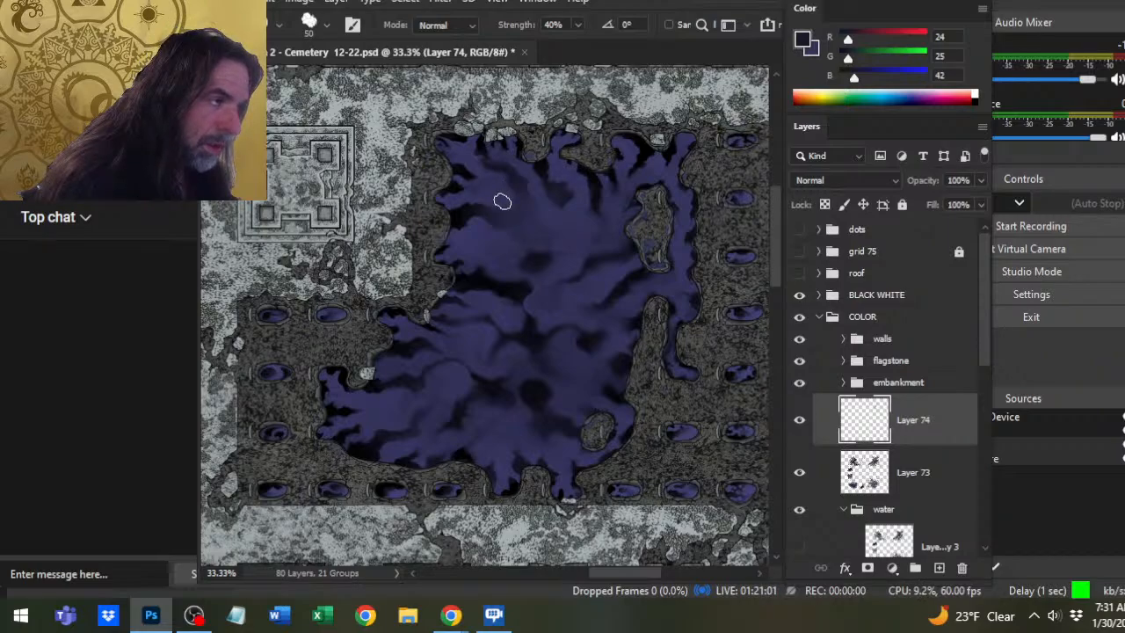
key("b")
left_click(485, 185, "alt")
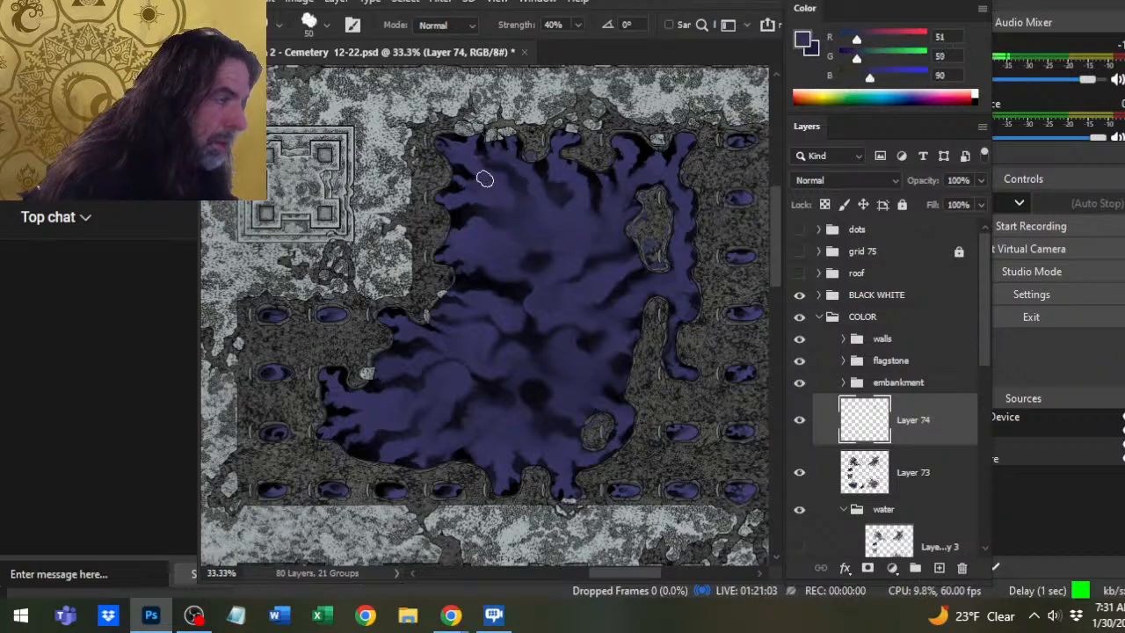
Retouch the pool's upper-left fold with sampled purples (RGB 51, 50, 90 and 55, 54, 98), and smudge it.
left_click(480, 186, "alt")
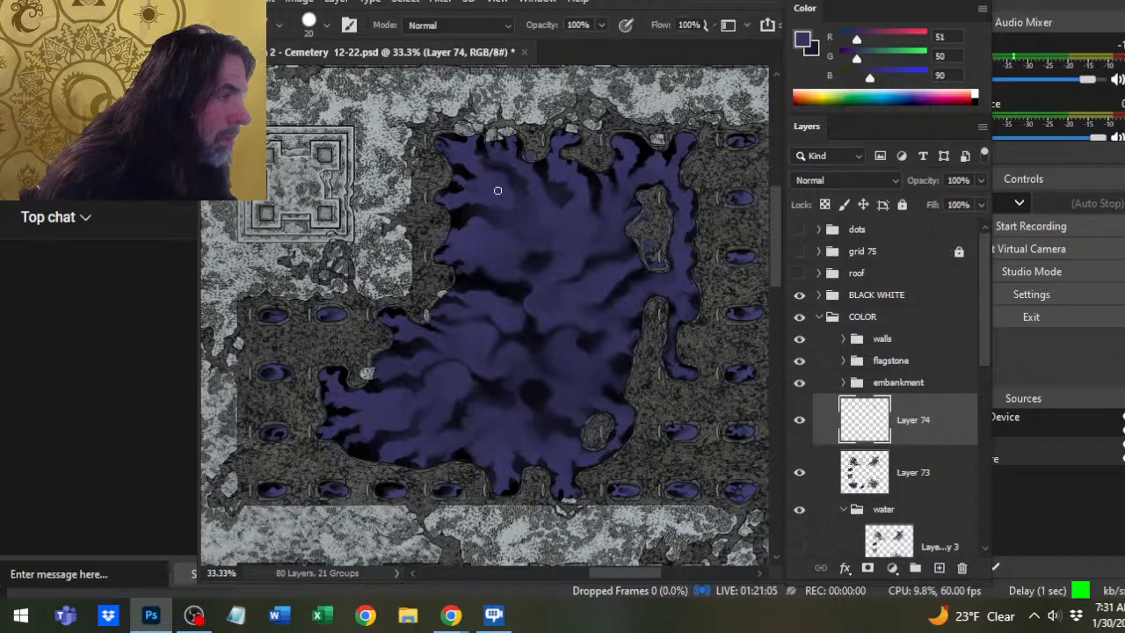
left_click(497, 190, "alt")
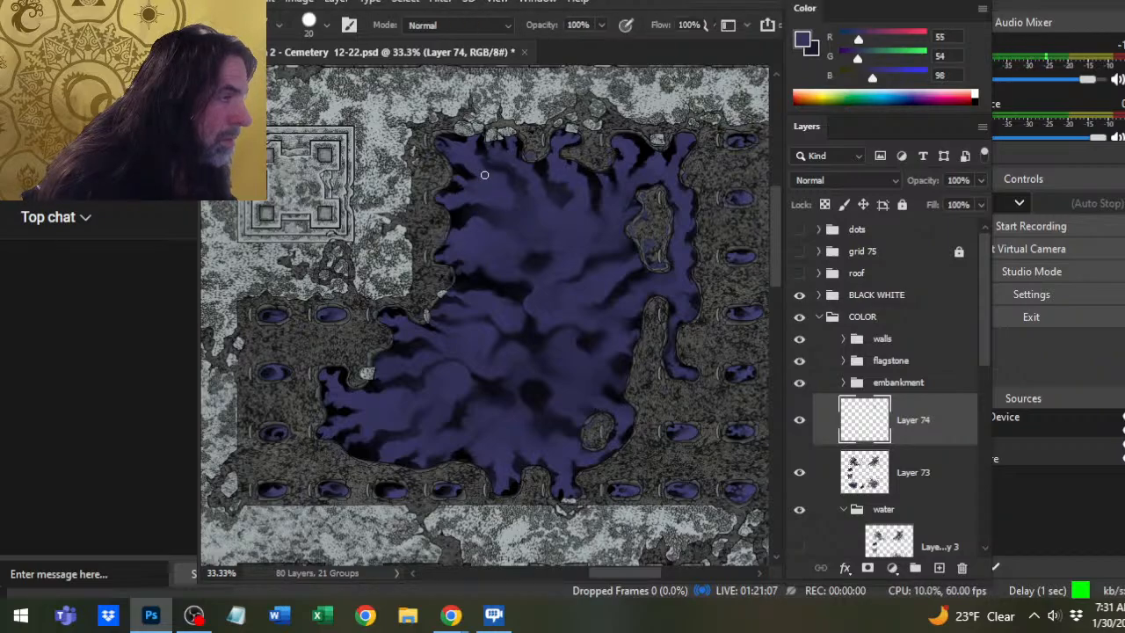
key("r")
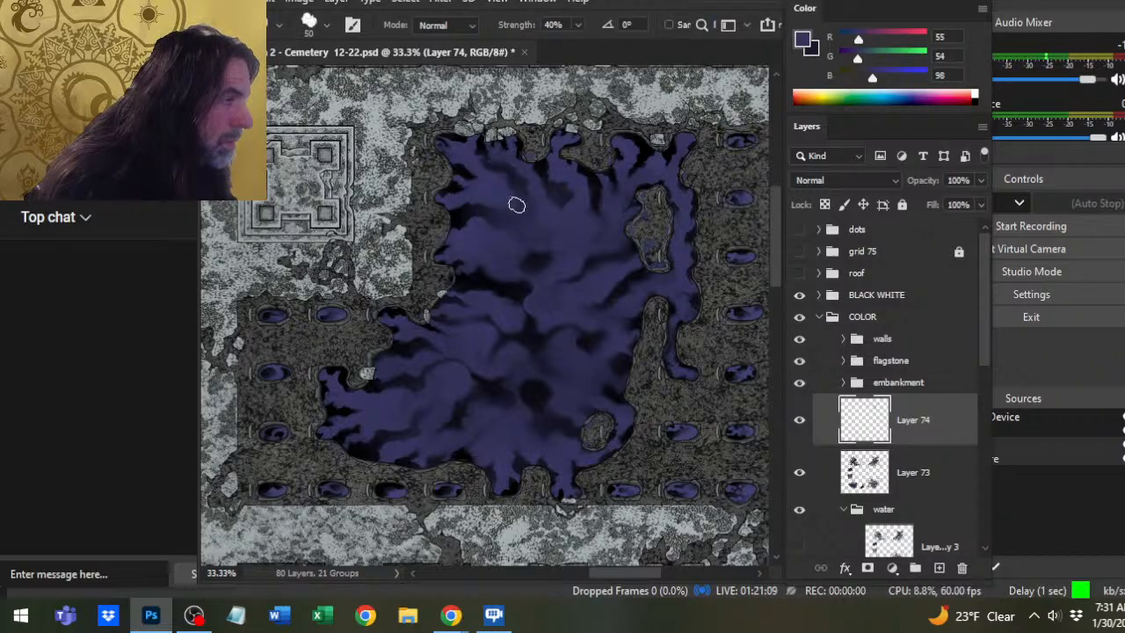
Rework the dark spot above the pool's centre with purples (RGB 41, 41, 72 and 24, 25, 42) and near-black (RGB 6, 6, 10), and smudge it.
left_click(520, 220, "alt")
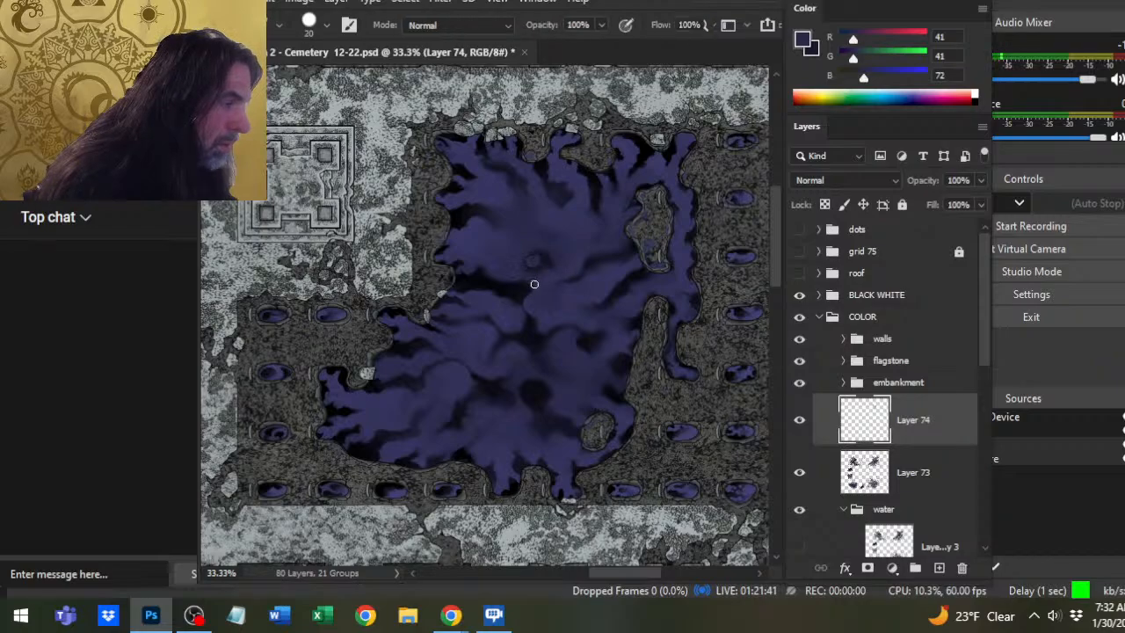
left_click(532, 264, "alt")
key("b")
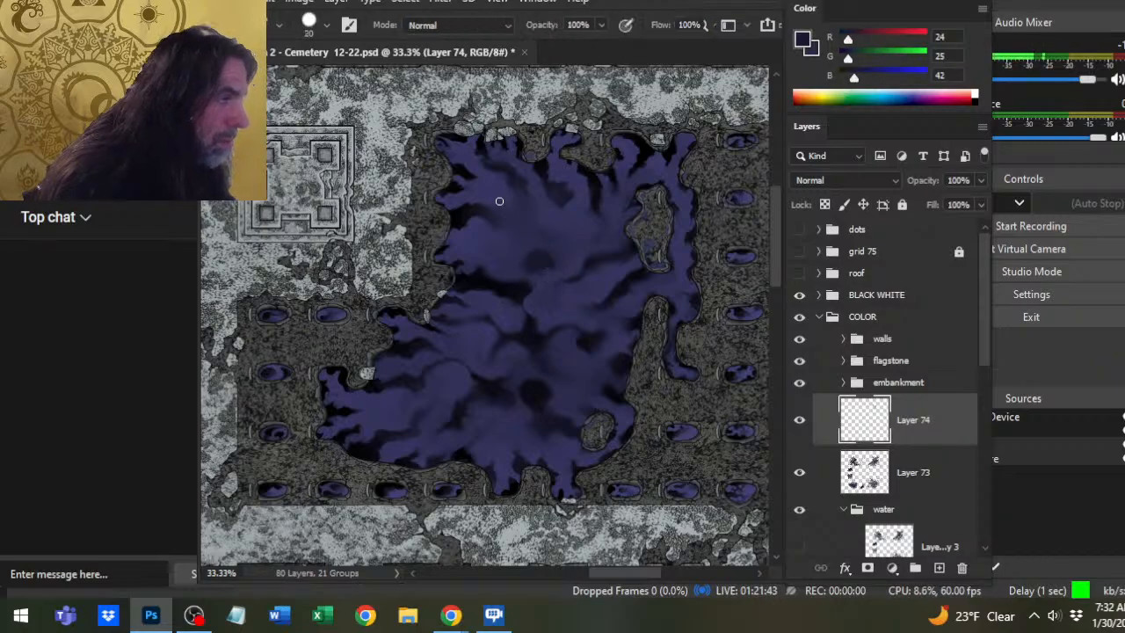
left_click(457, 265, "alt")
key("r")
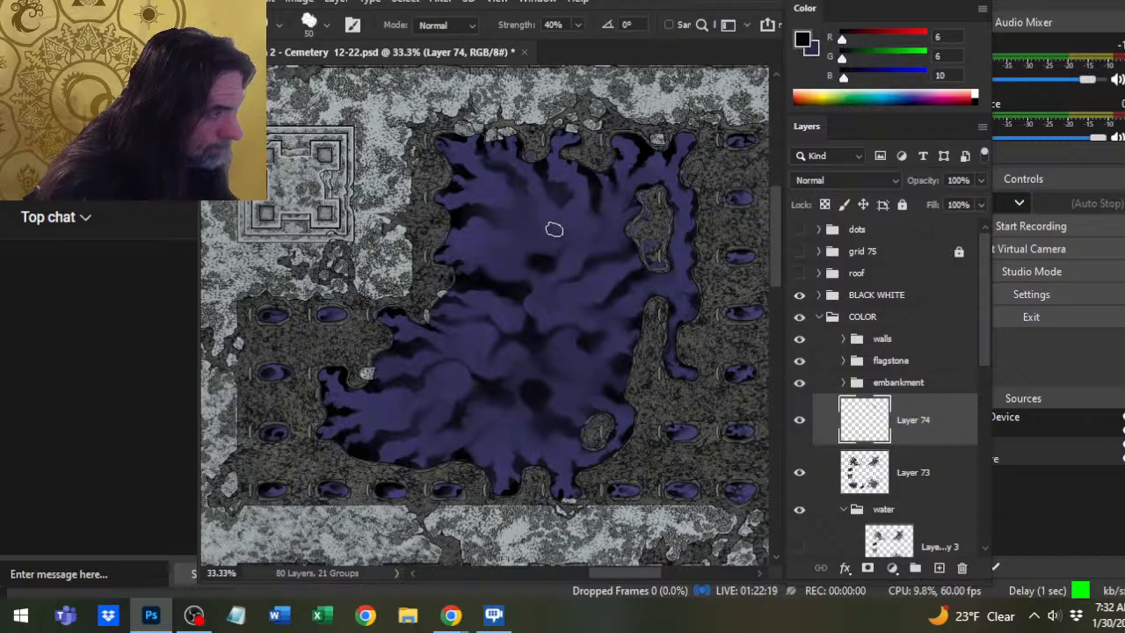
Paint a small near-black mark above the dark spot, cover it with purples (RGB 41, 41, 72 and 55, 53, 98), and smudge the area.
key("b")
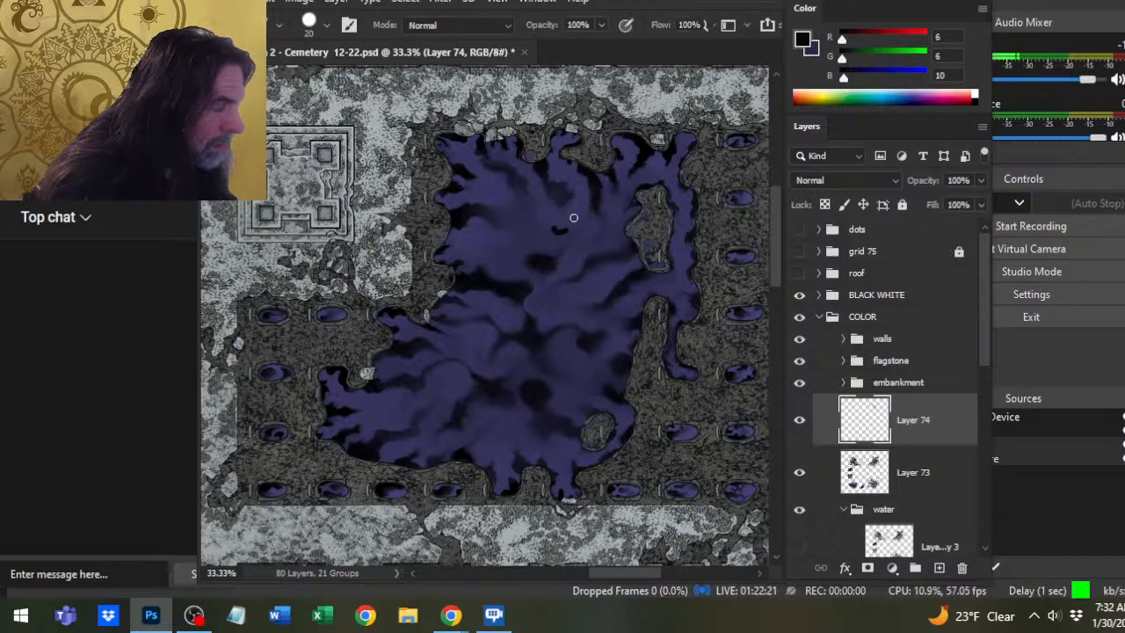
left_click(569, 254, "alt")
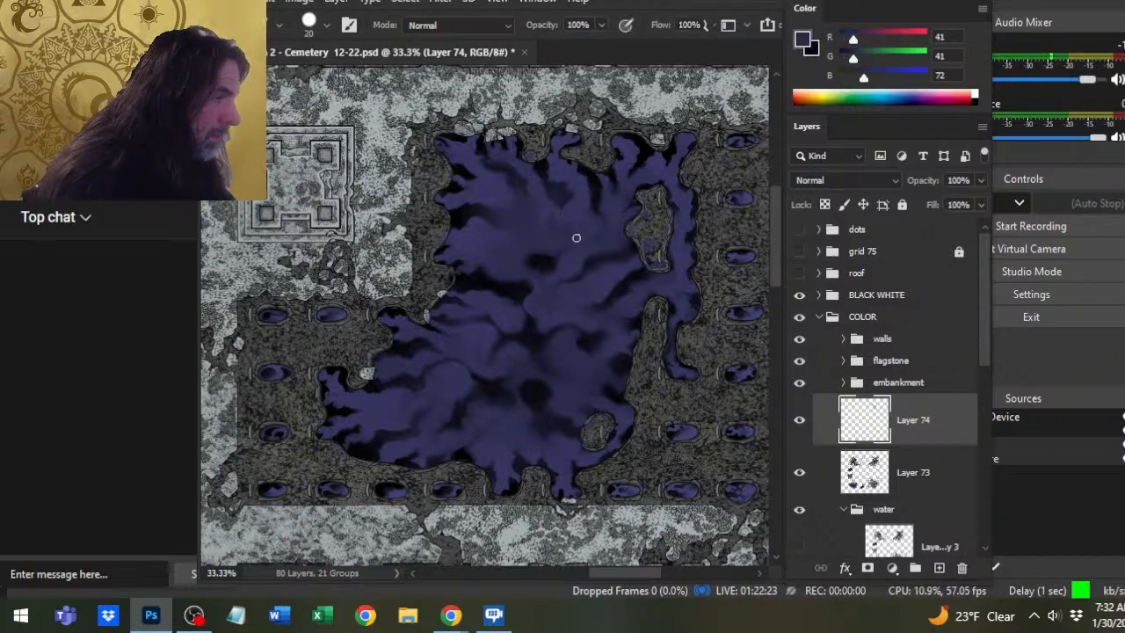
left_click(497, 184, "alt")
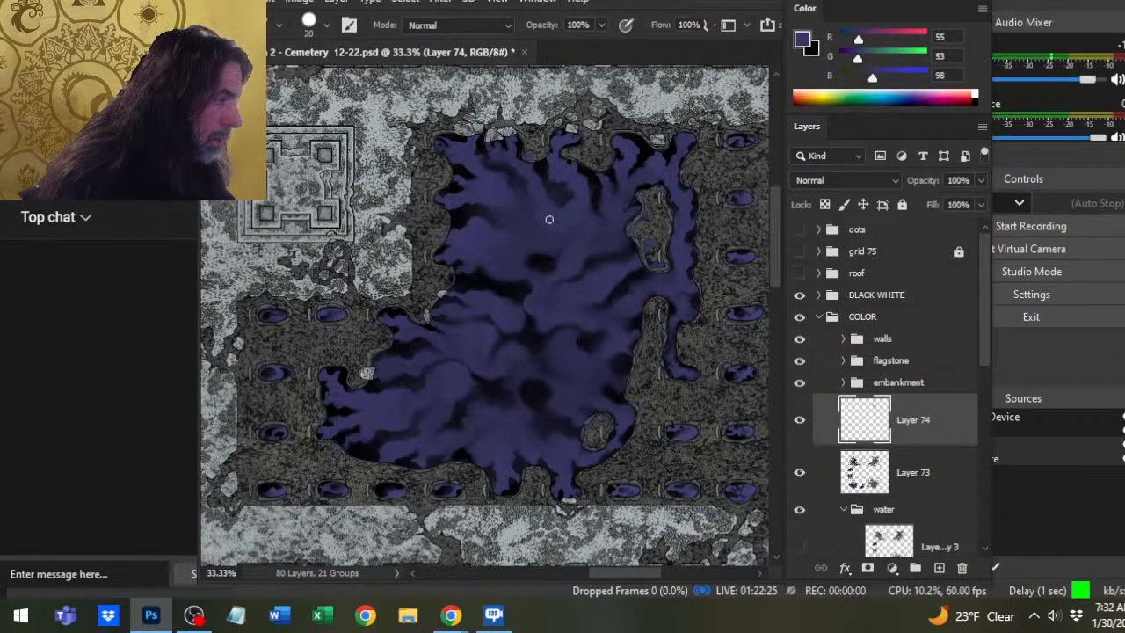
key("r")
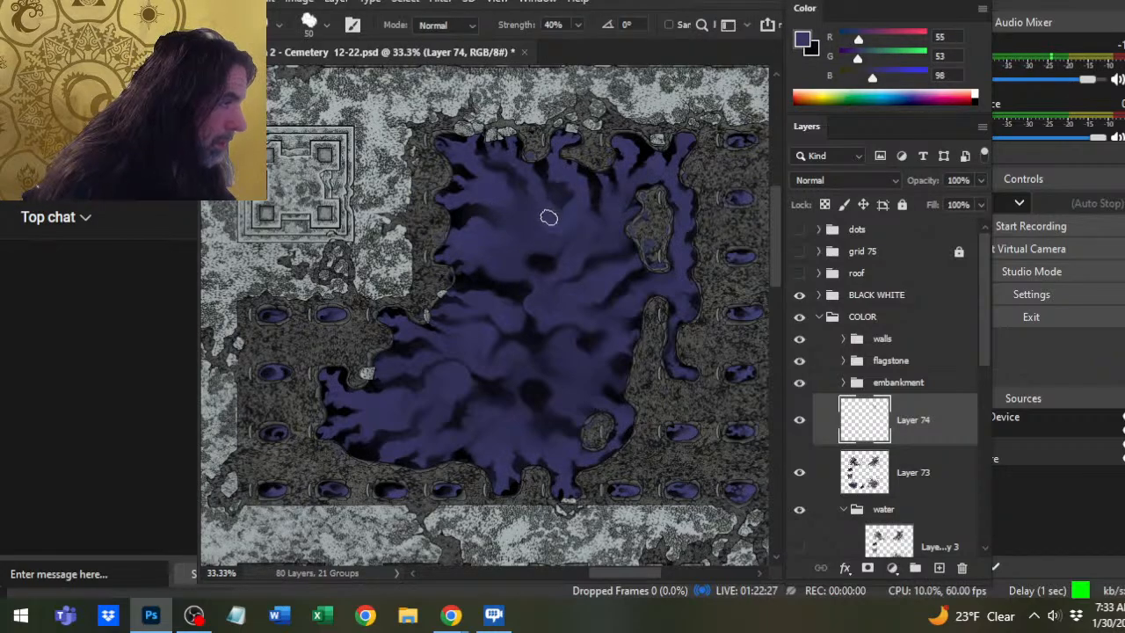
mouse_move(546, 219)
left_mouse_down()
mouse_move(572, 212)
mouse_move(560, 213)
mouse_move(577, 218)
mouse_move(553, 208)
mouse_move(562, 230)
mouse_move(582, 203)
mouse_move(576, 234)
mouse_move(591, 216)
mouse_move(581, 209)
mouse_move(578, 239)
mouse_move(594, 225)
mouse_move(586, 221)
mouse_move(613, 231)
mouse_move(576, 275)
left_mouse_up()
Paint purple (RGB 55, 53, 98) folds beside and below the central dark spot, and blend them with the Smudge tool reduced to size 45.
key("b")
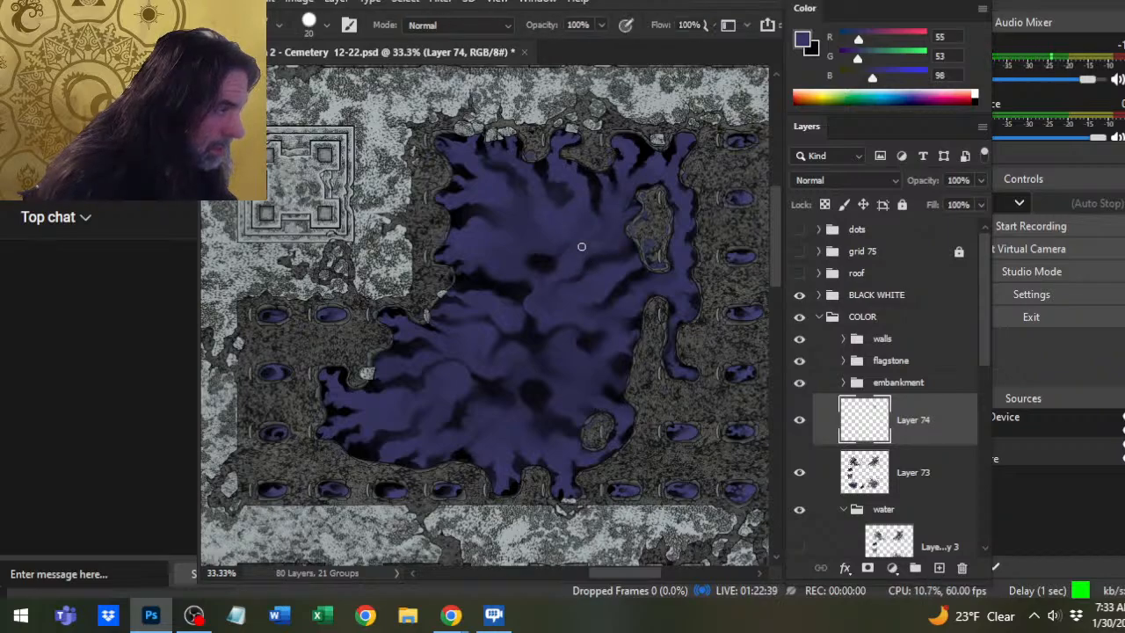
key("r")
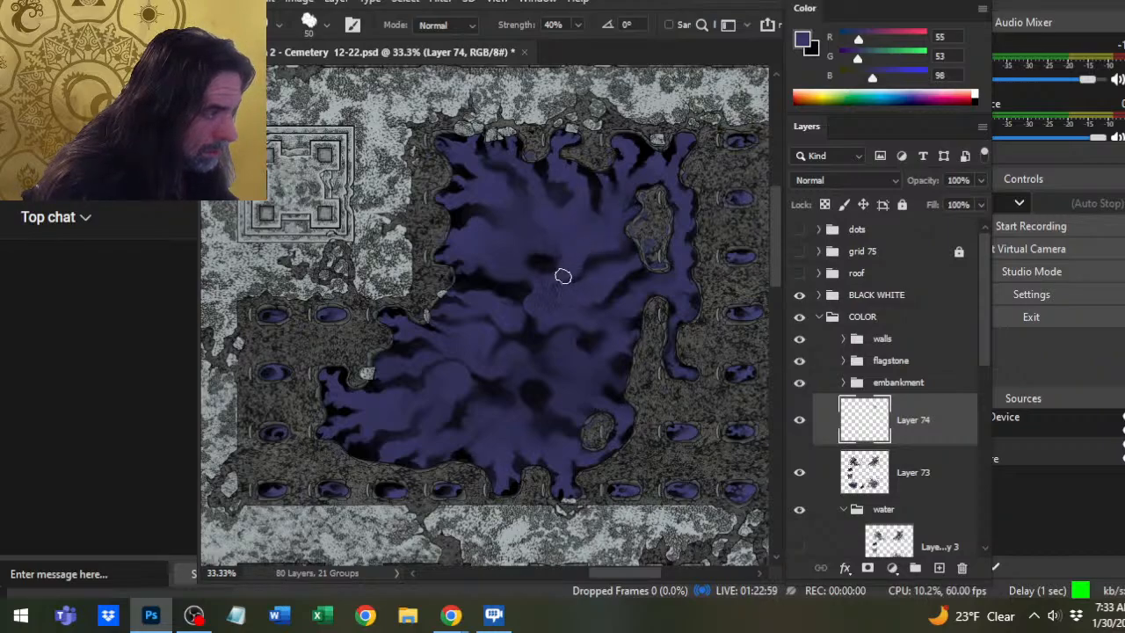
key("bracketleft")
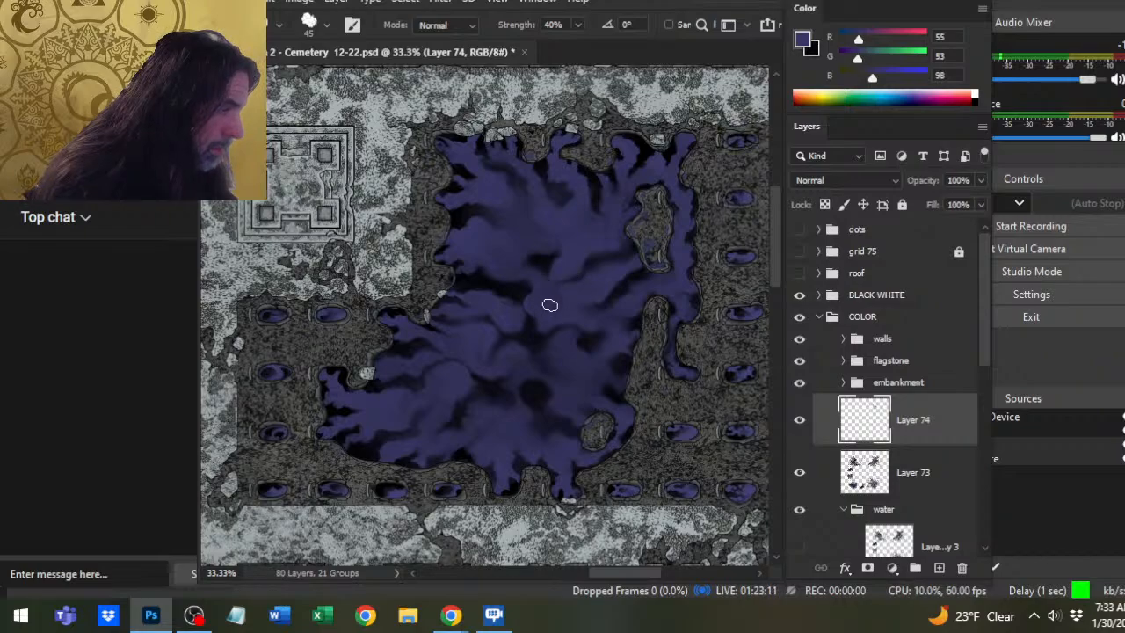
key("b")
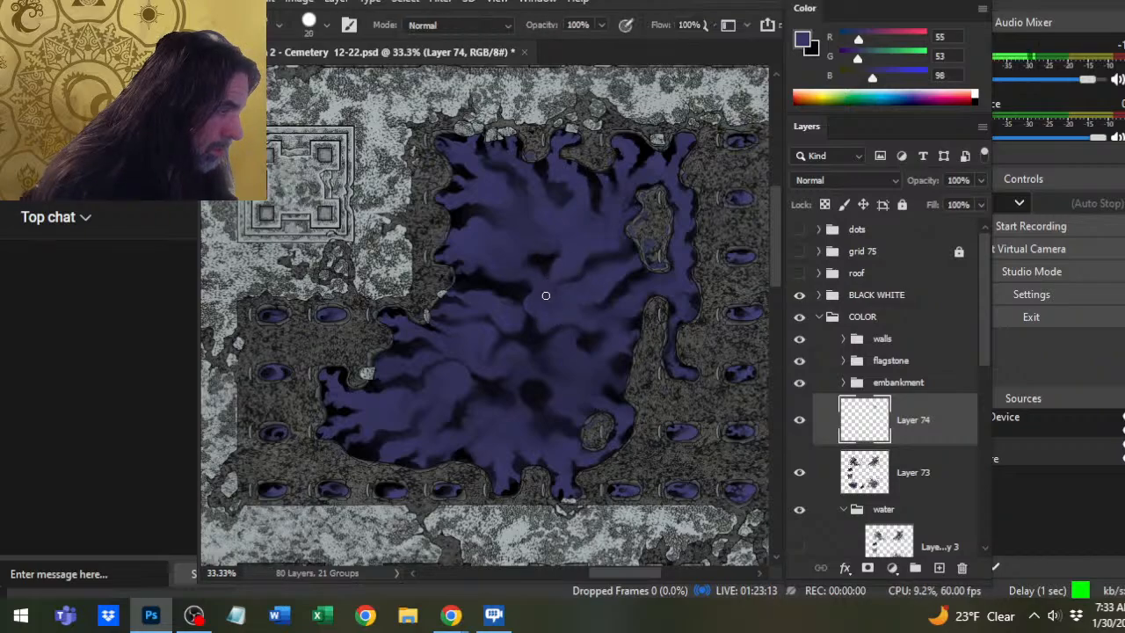
key("r")
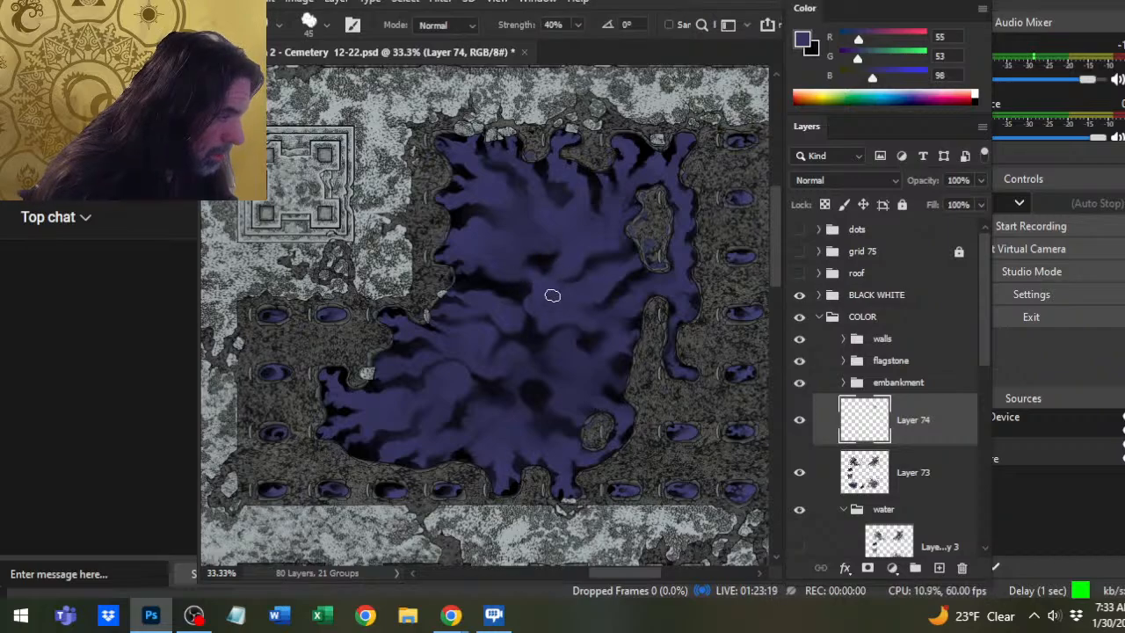
key("b")
key("r")
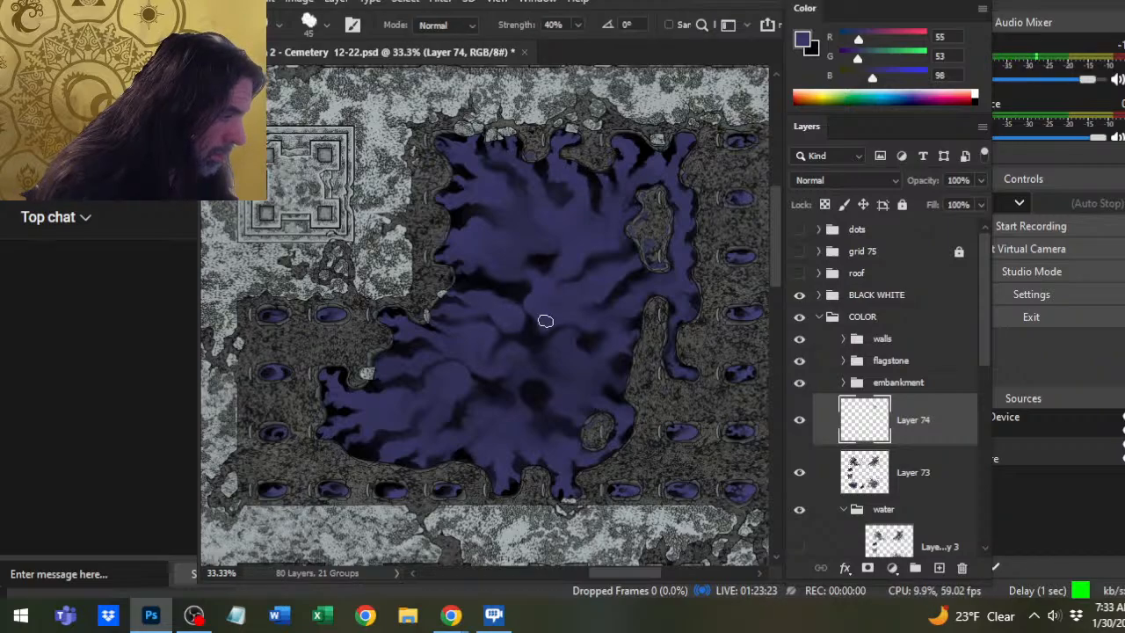
Merge Layer 74 down into Layer 73.
key("z")
left_click_drag(563, 387, 494, 372)
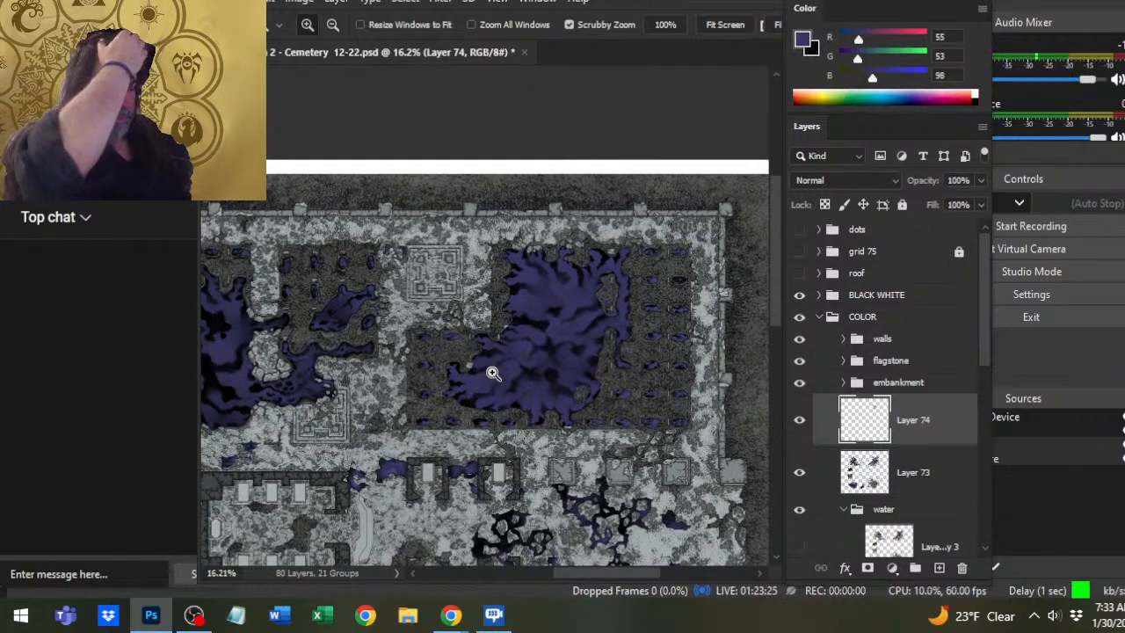
left_click_drag(493, 373, 760, 369)
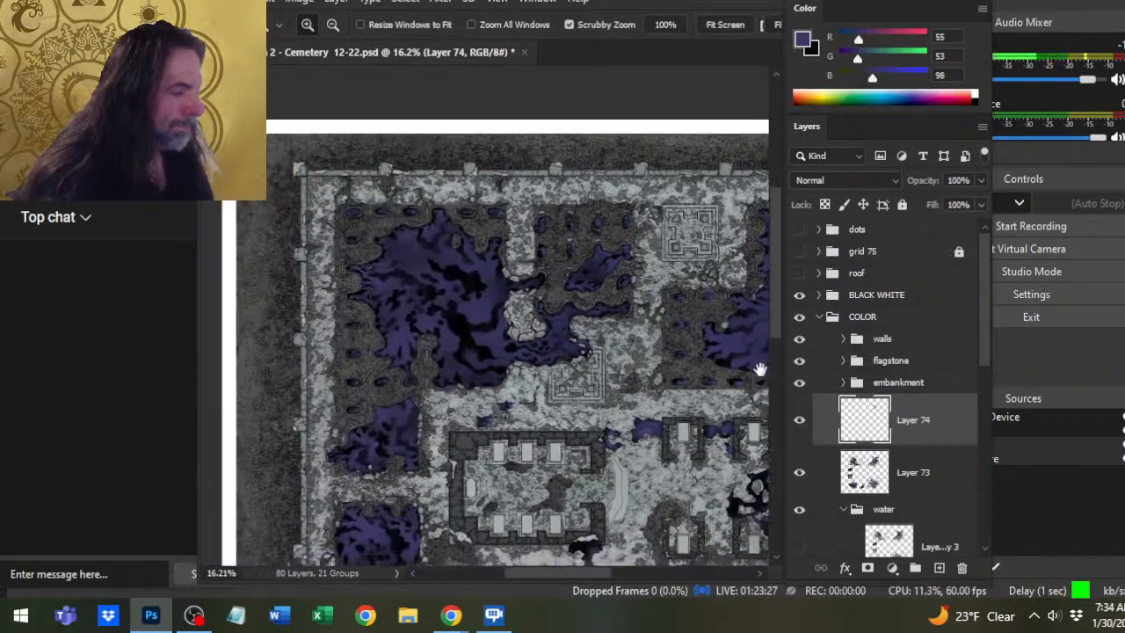
right_click(922, 421)
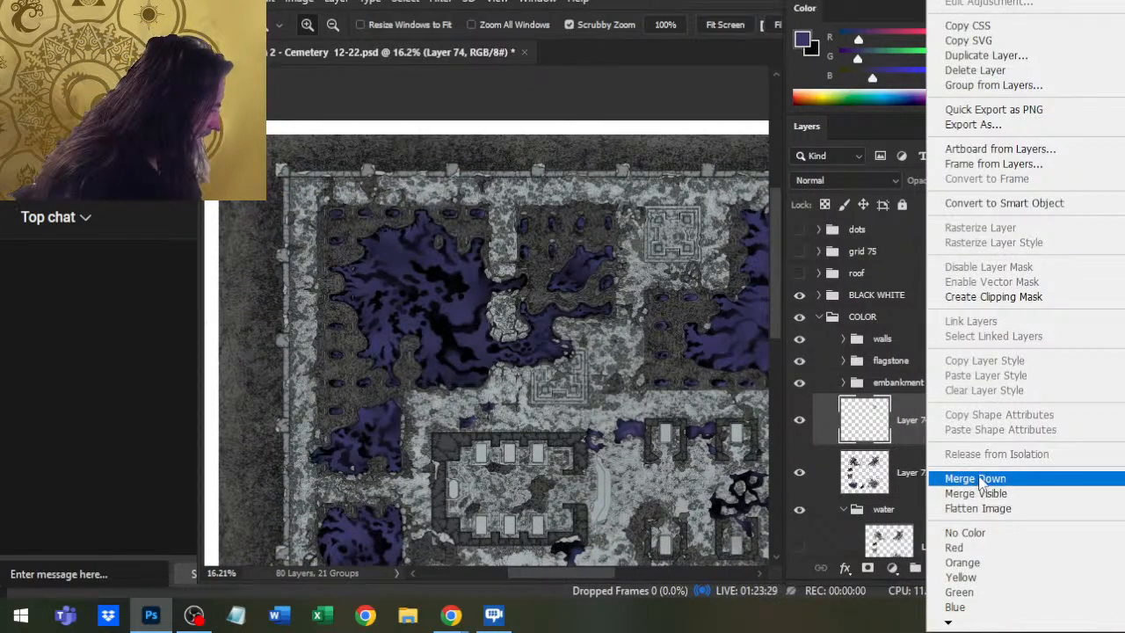
left_click(975, 478)
Paint purple (RGB 55, 53, 98) into the black folds right of the upper-left pool's centre on Layer 73, and smudge them.
left_click_drag(444, 338, 531, 347)
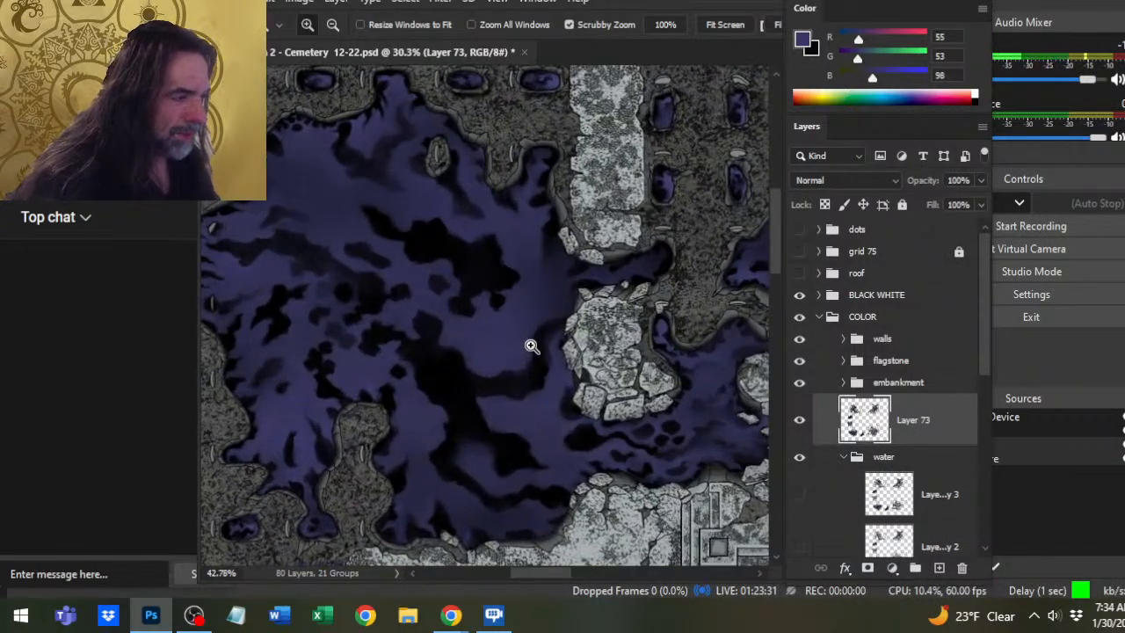
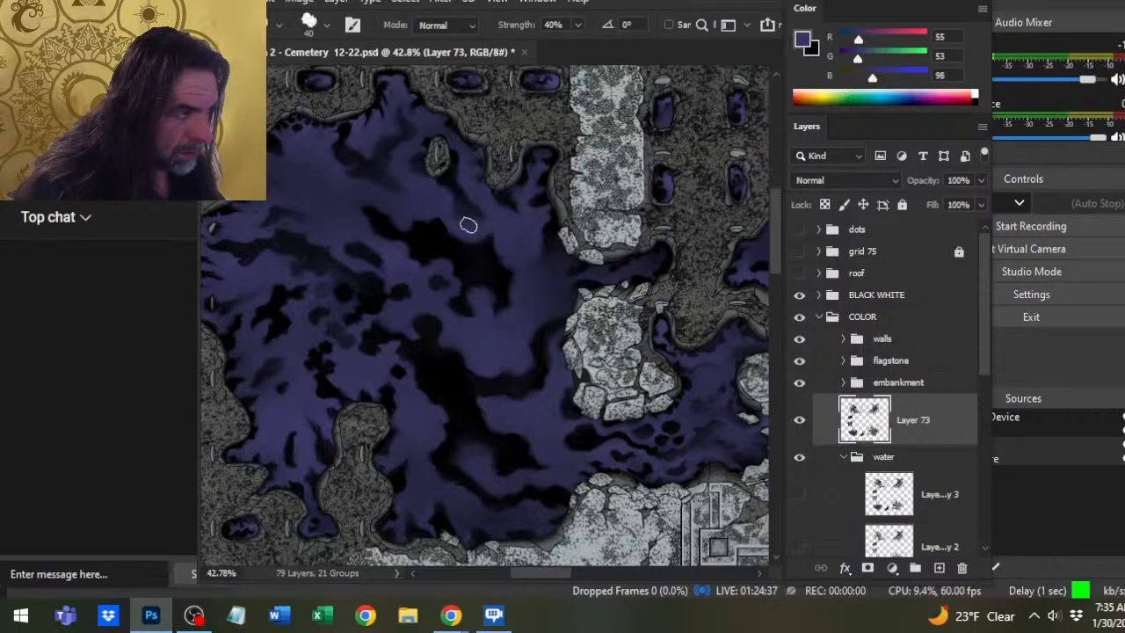
key("b")
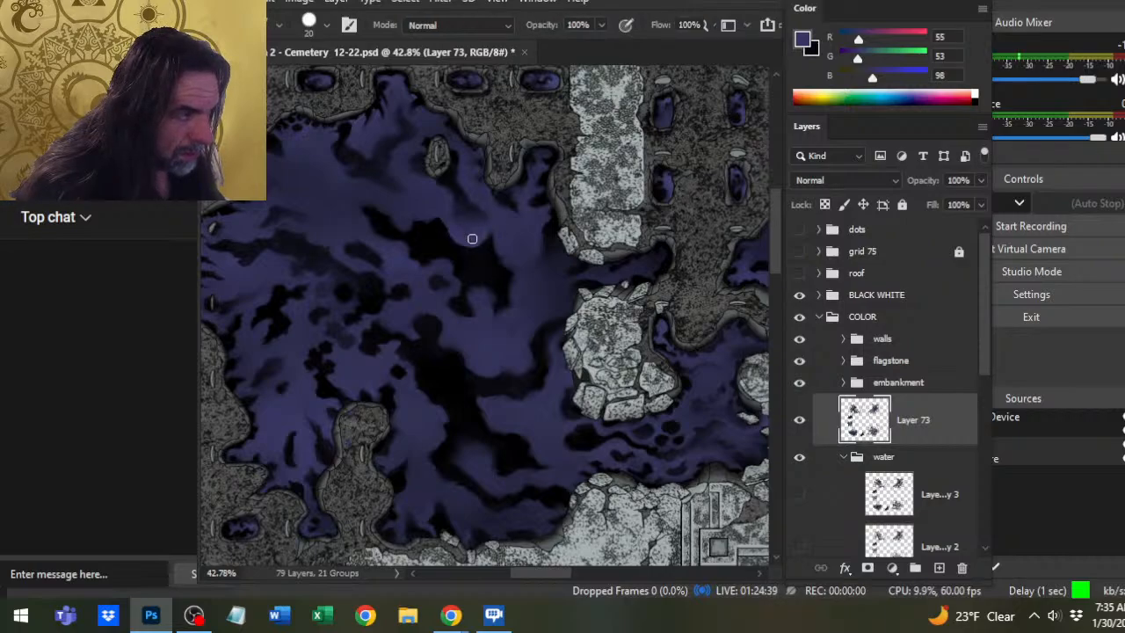
key("r")
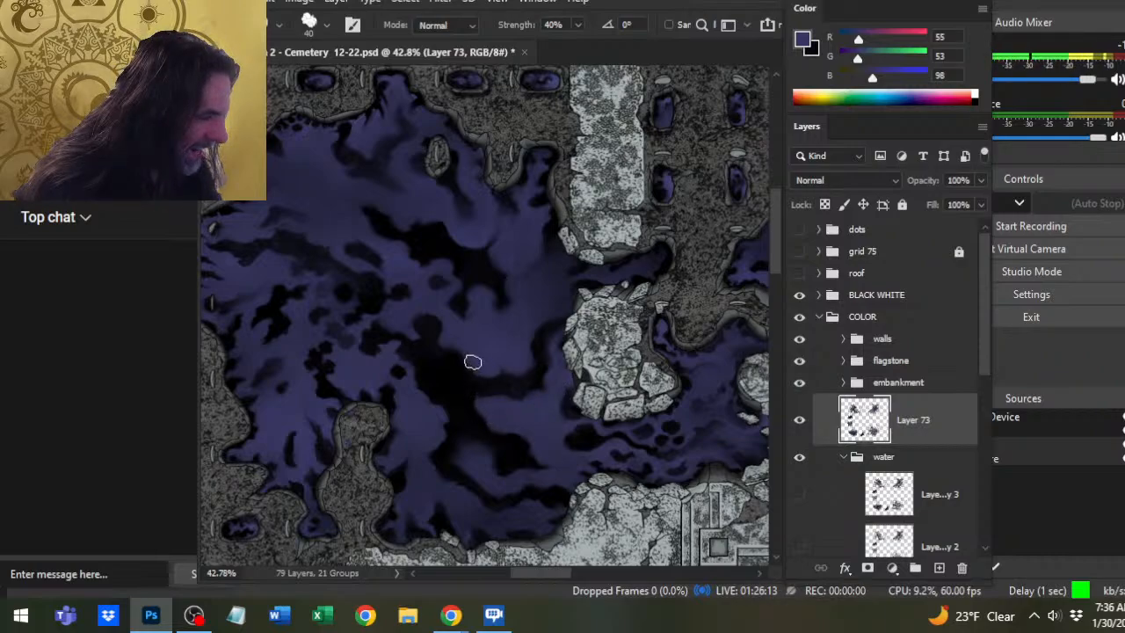
Shade the lower-left pool's central swirl with near-black (RGB 6, 6, 10) and purple (RGB 55, 53, 98), and smudge it down to size 35.
key("z")
left_click_drag(554, 372, 526, 170)
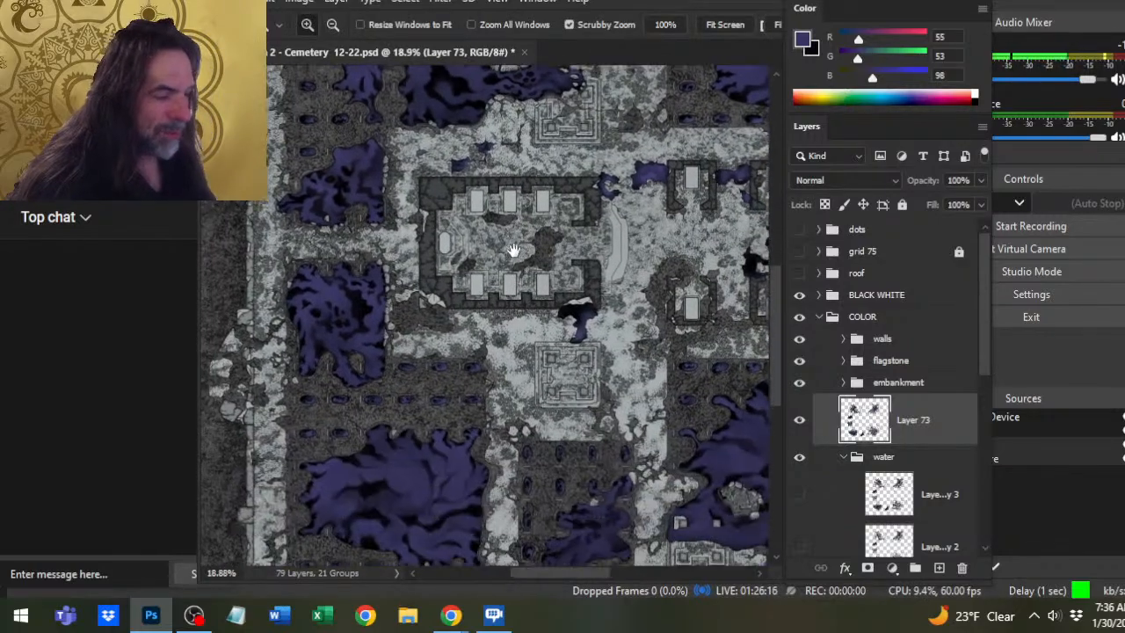
left_click_drag(508, 390, 479, 270)
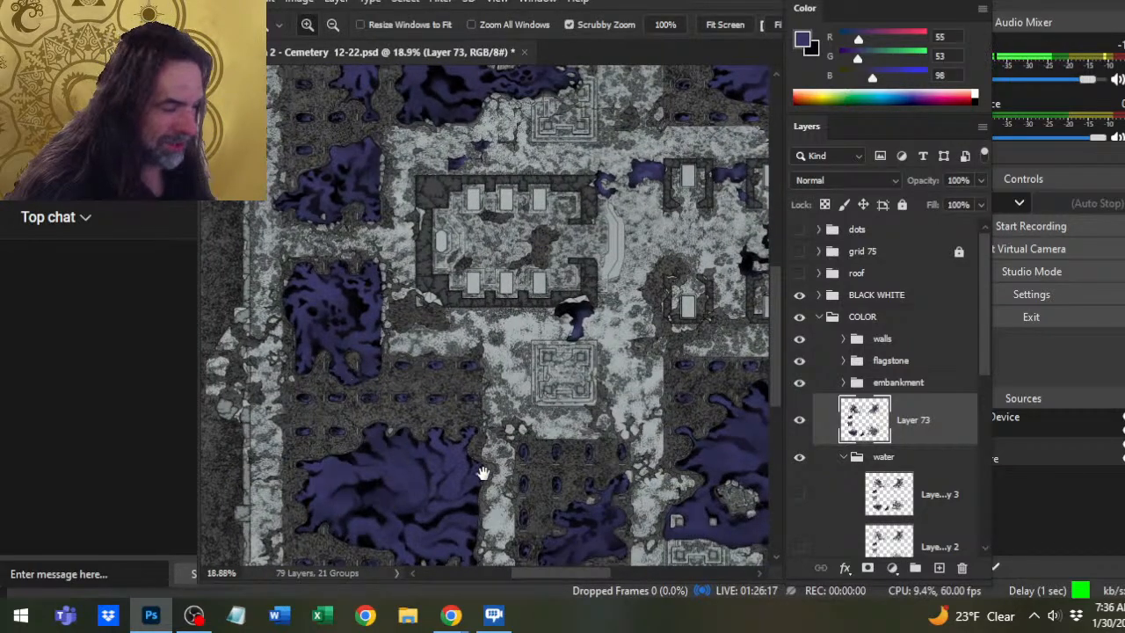
left_click_drag(481, 473, 476, 377)
left_click_drag(503, 334, 530, 345)
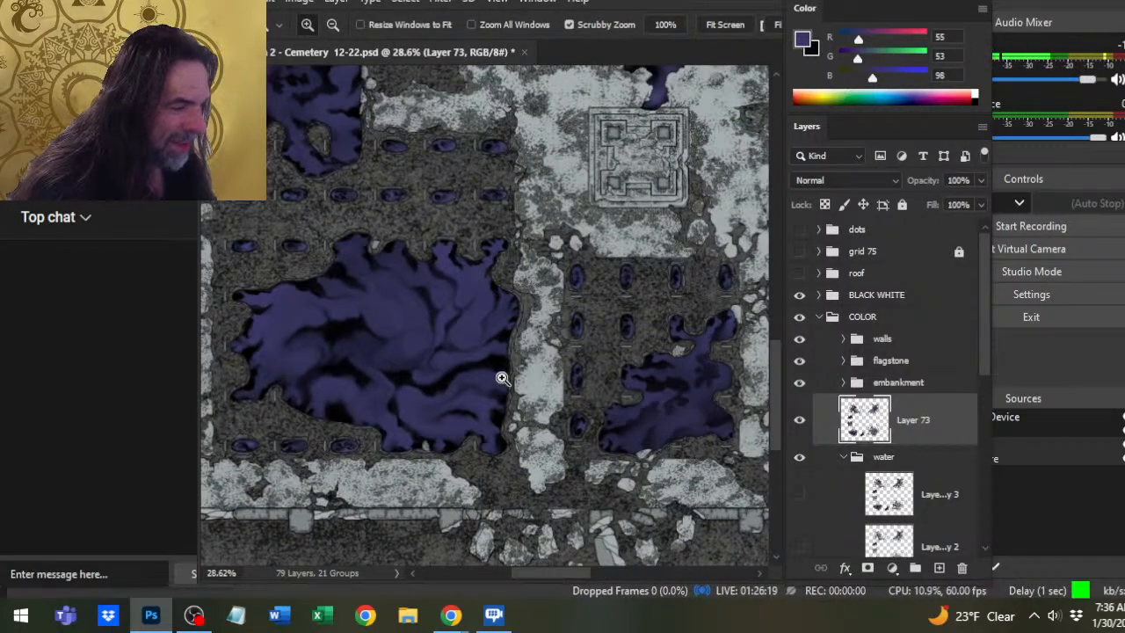
left_click_drag(526, 272, 492, 442)
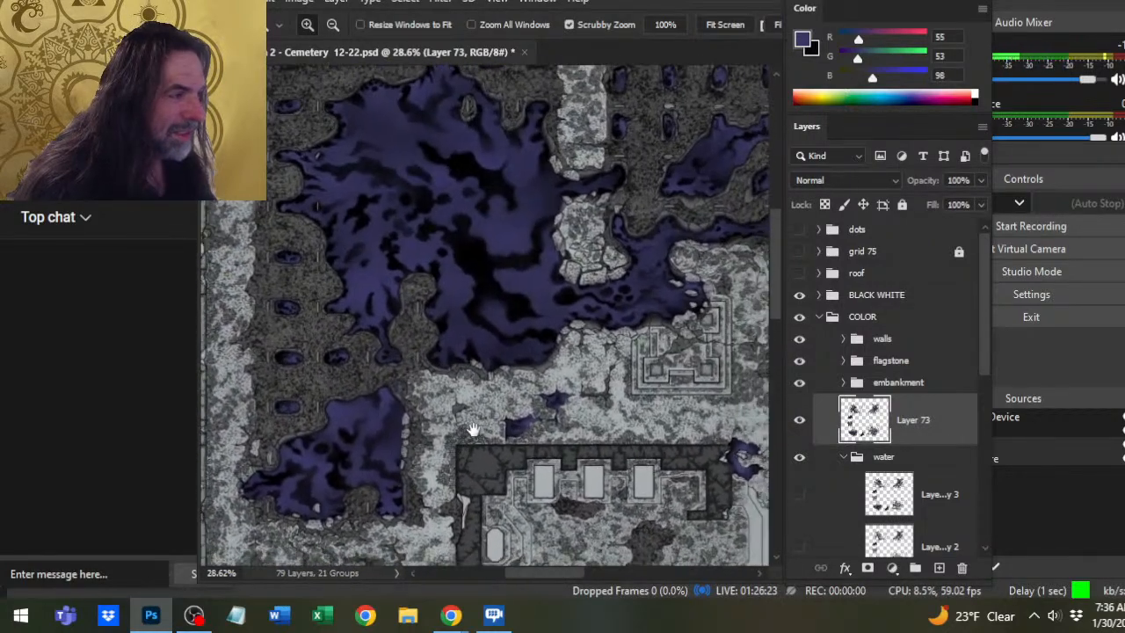
left_click_drag(483, 293, 478, 281)
mouse_move(491, 455)
left_mouse_down()
mouse_move(563, 151)
mouse_move(501, 246)
mouse_move(477, 319)
left_mouse_up()
key("b")
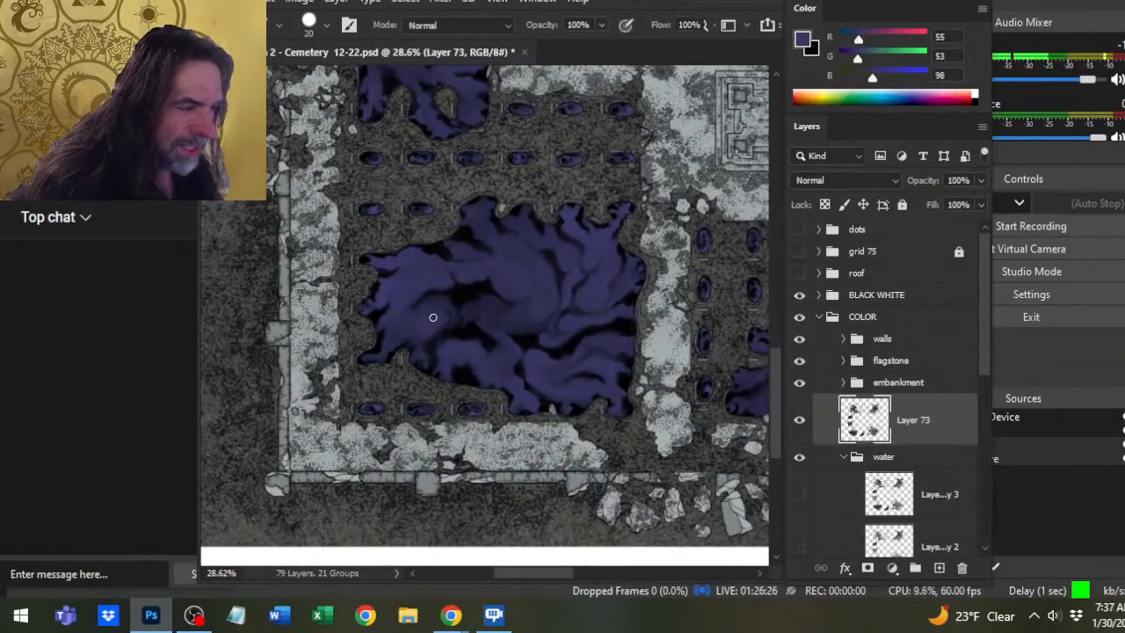
left_click(492, 310, "alt")
key("r")
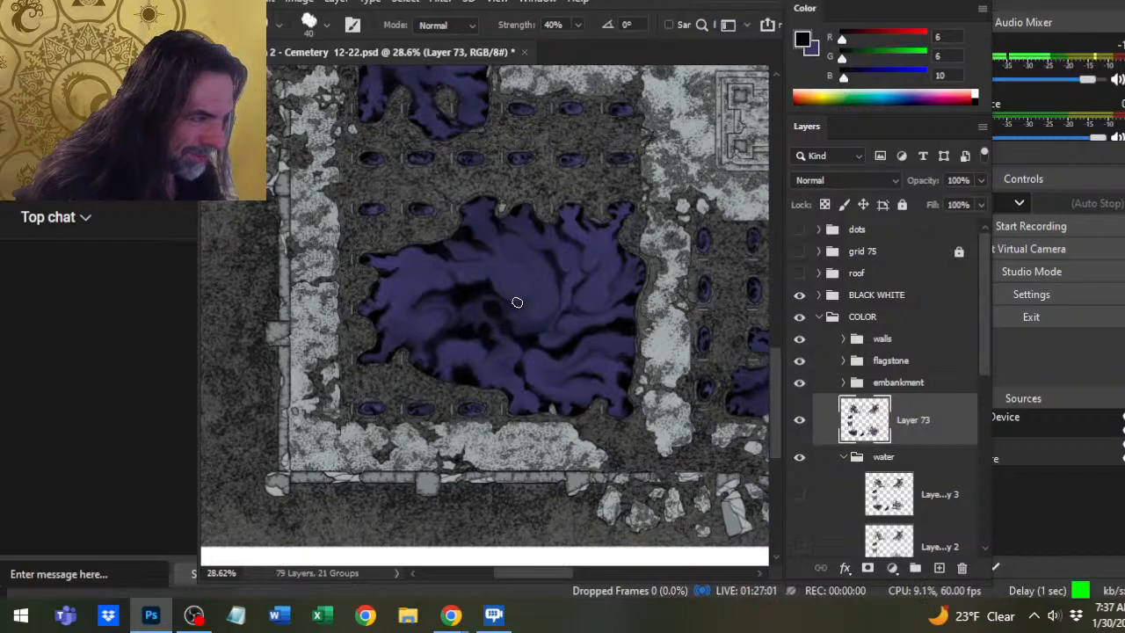
left_click(507, 324, "alt")
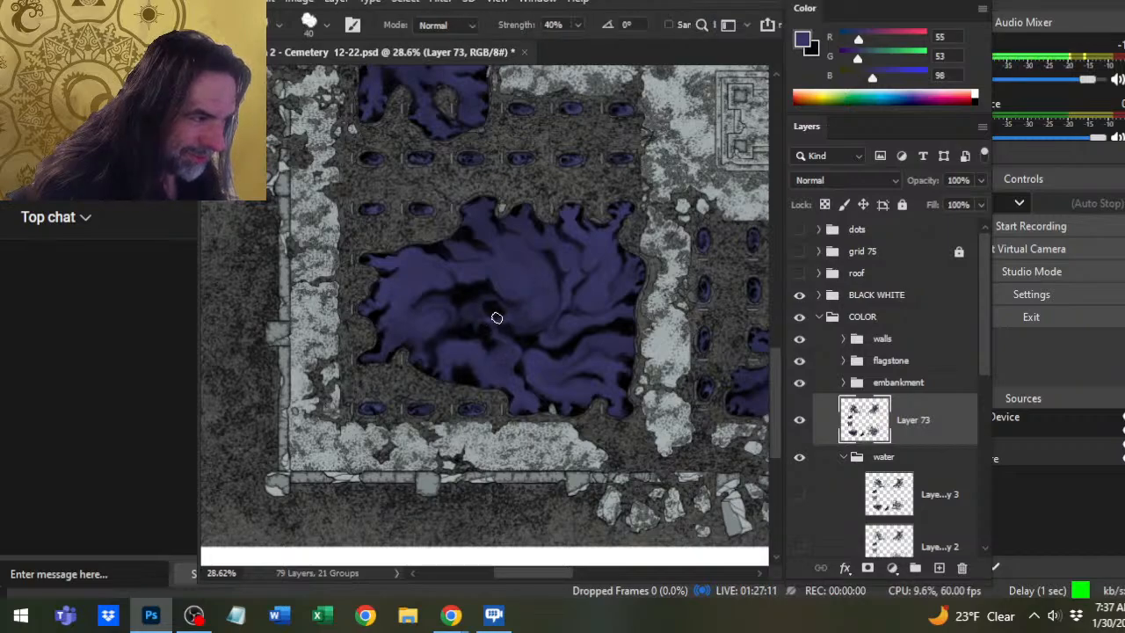
key("bracketleft")
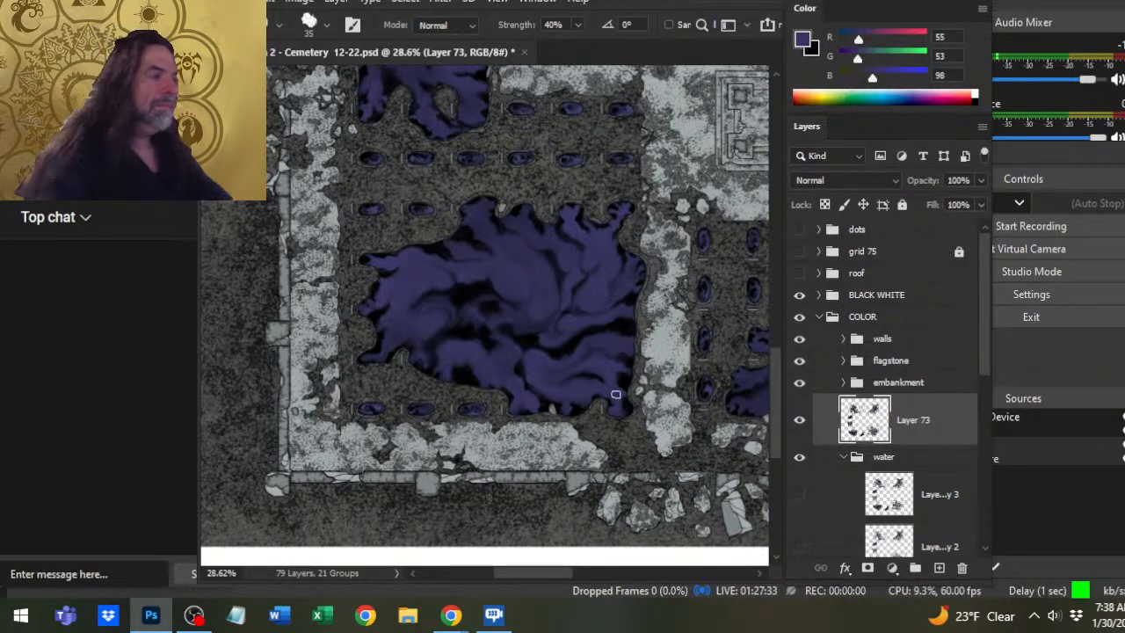
Smudge the folds in the upper-left pool's upper half on Layer 73.
left_click_drag(539, 274, 549, 615)
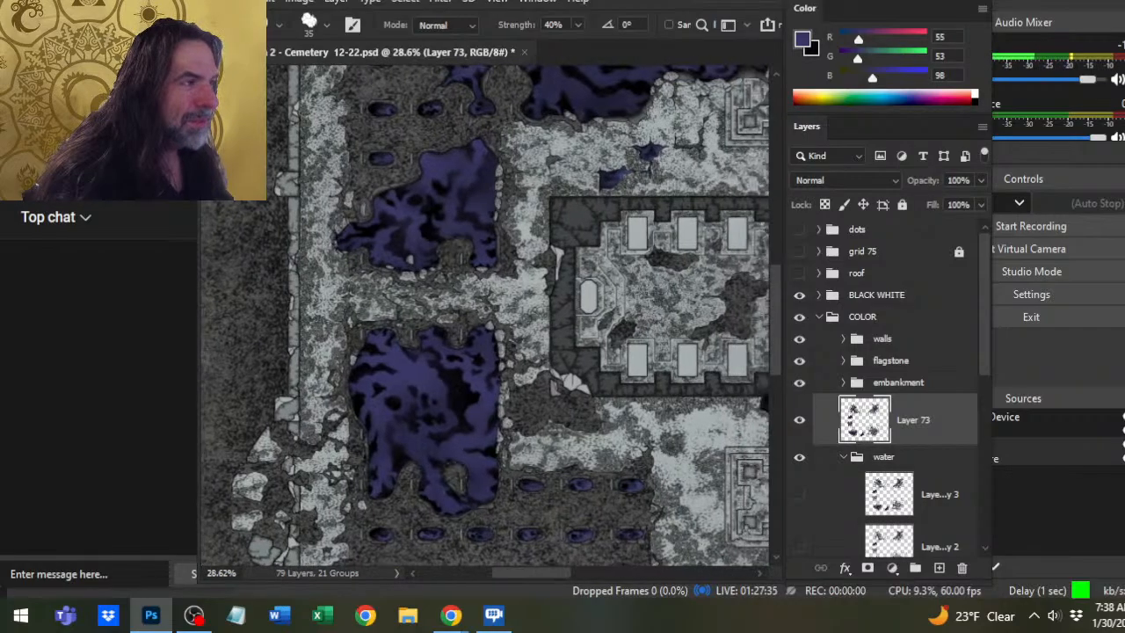
left_click_drag(549, 255, 547, 334)
mouse_move(527, 290)
left_mouse_down()
mouse_move(505, 474)
mouse_move(520, 305)
left_mouse_up()
key("z")
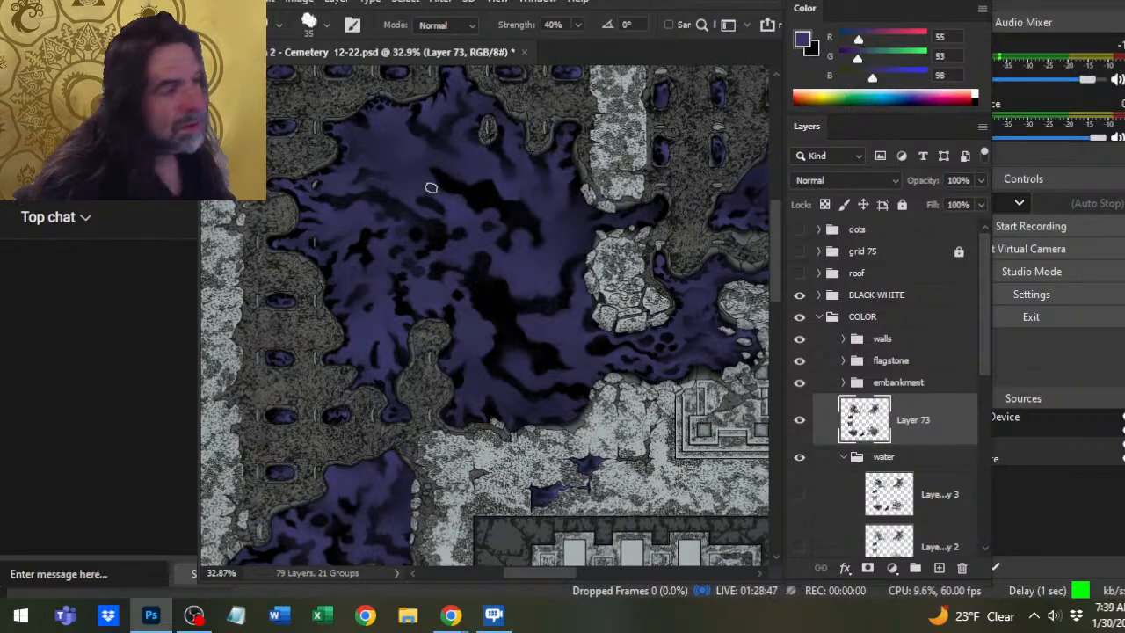
key("ctrl+space")
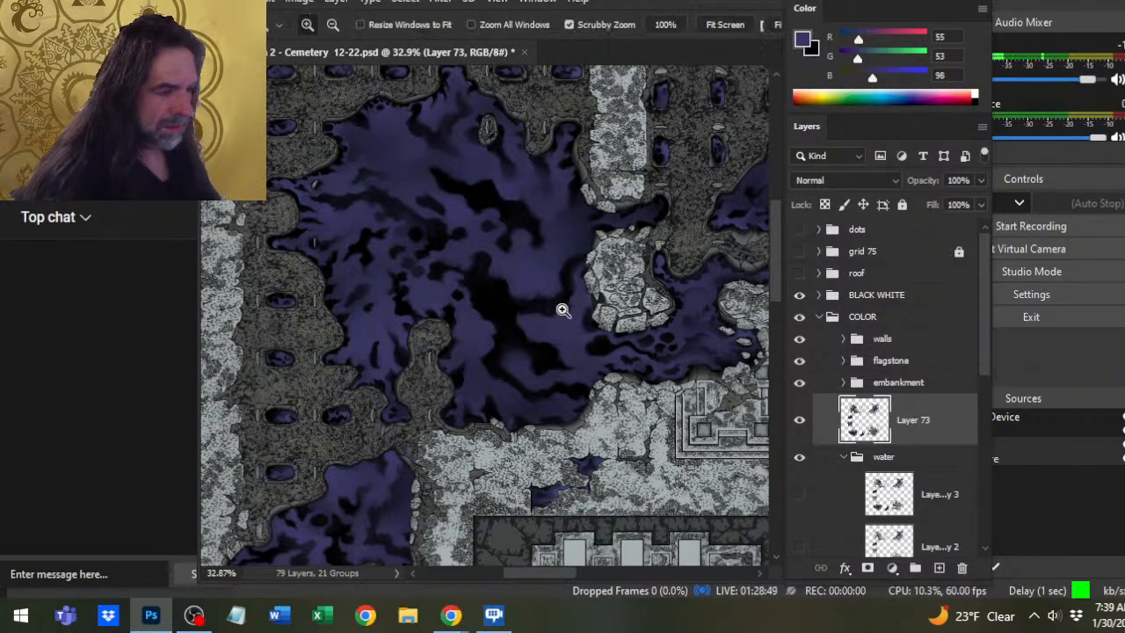
left_click_drag(563, 308, 491, 247)
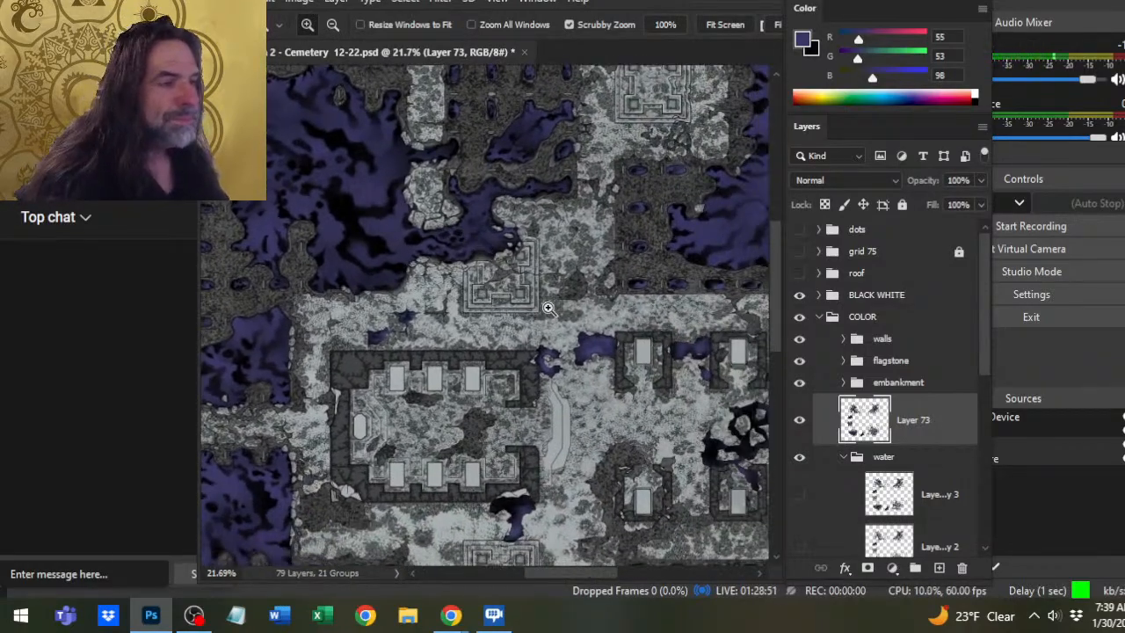
Add a new layer above Layer 73 for retouching the map's upper-right pool.
left_click_drag(481, 300, 479, 290)
left_click_drag(392, 216, 413, 266)
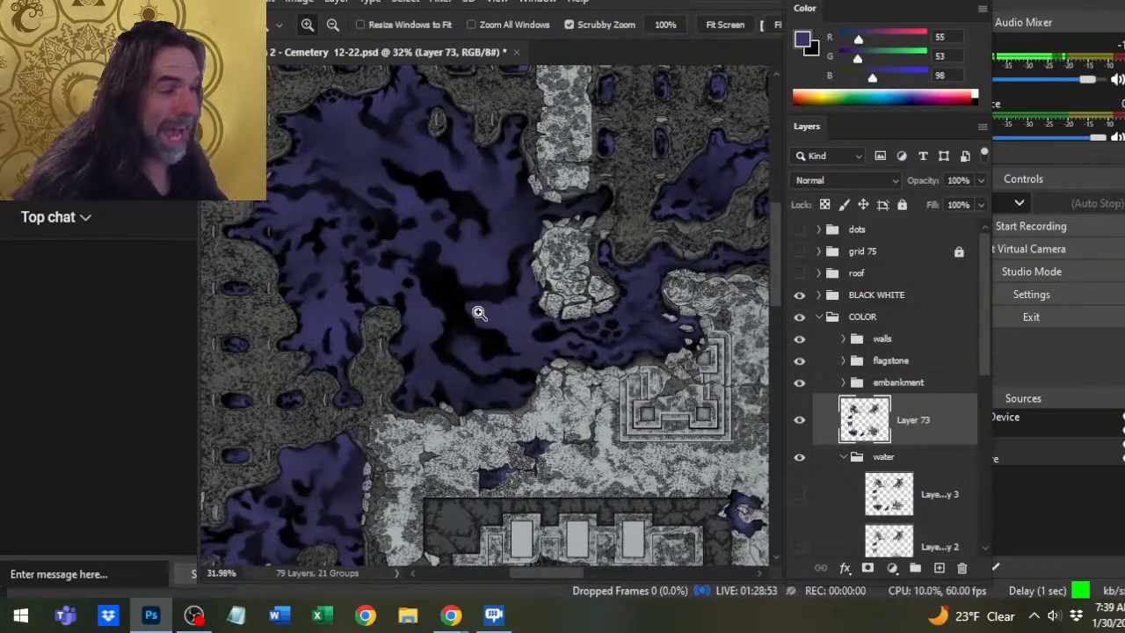
left_click_drag(627, 323, 406, 355)
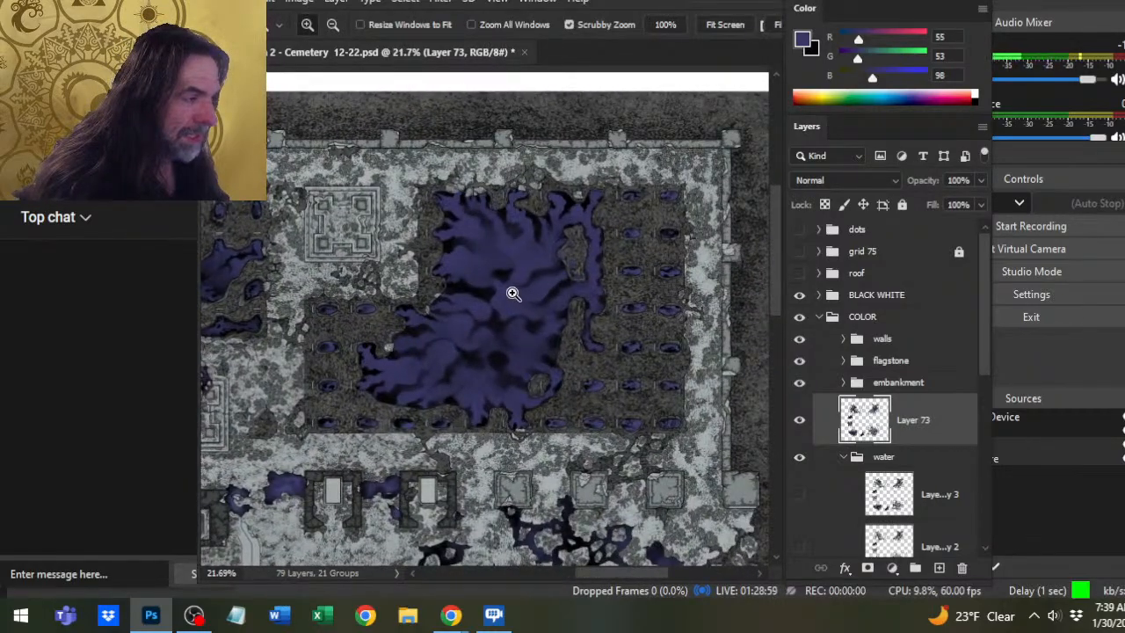
scroll(510, 288, "up", 2)
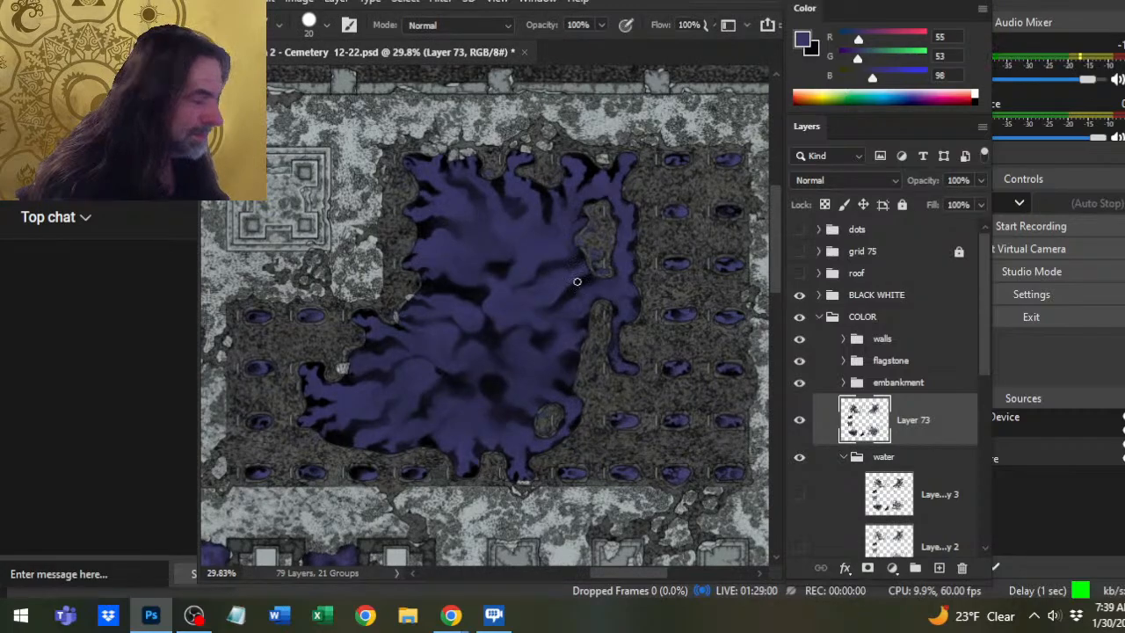
left_click(938, 568)
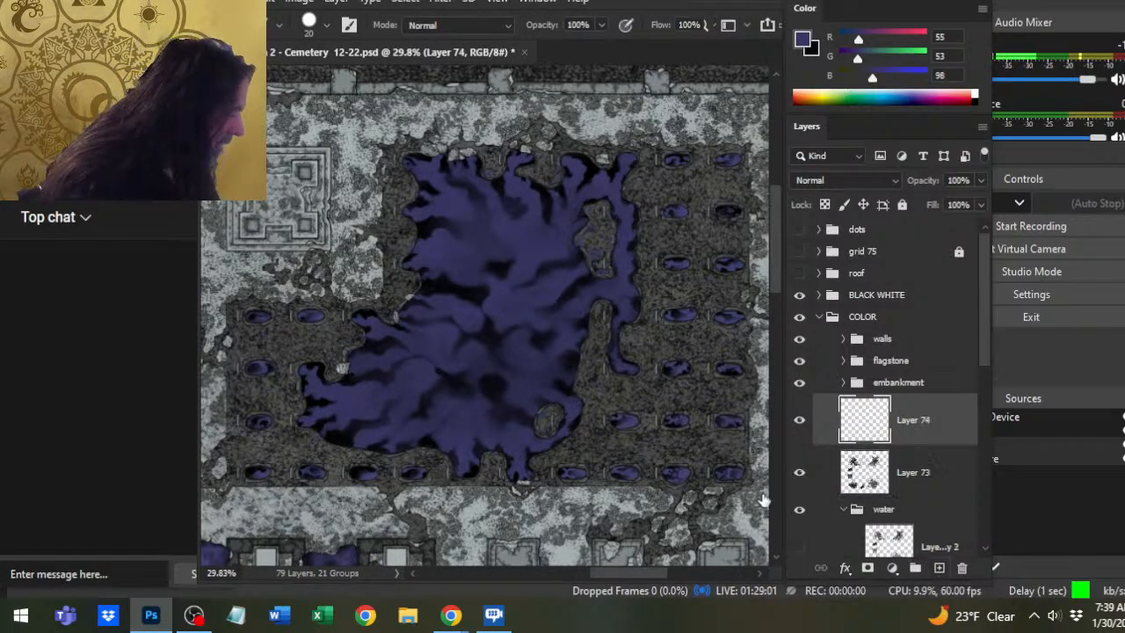
Paint near-black (RGB 6, 6, 10) along the fold above the upper-right pool's centre, extending it up to the right, and smudge it.
left_click(486, 292, "alt")
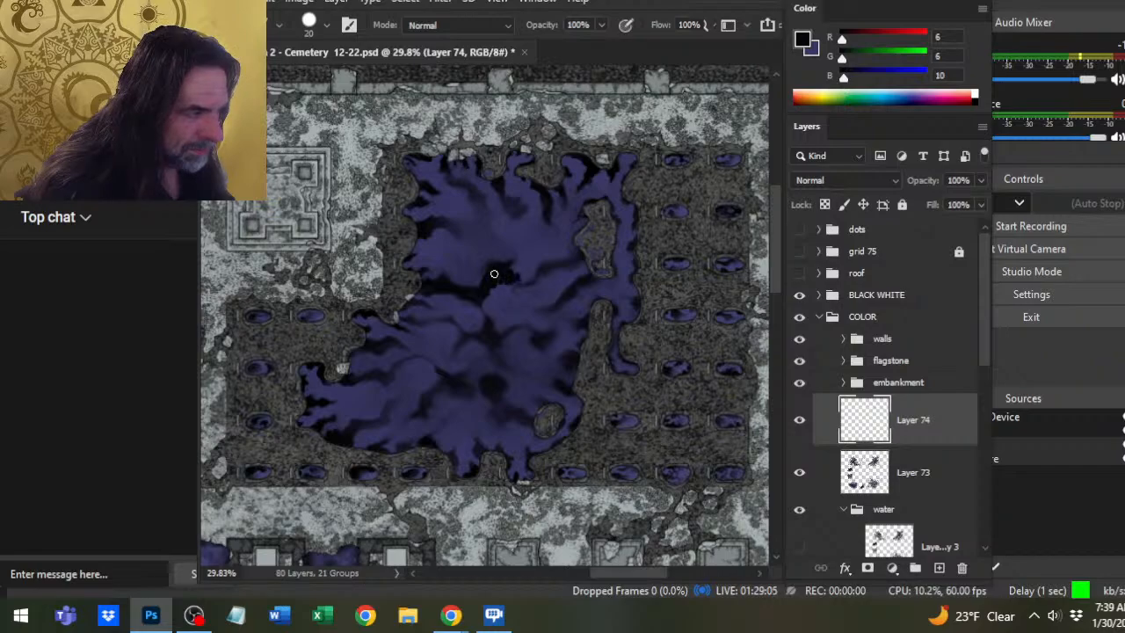
key("r")
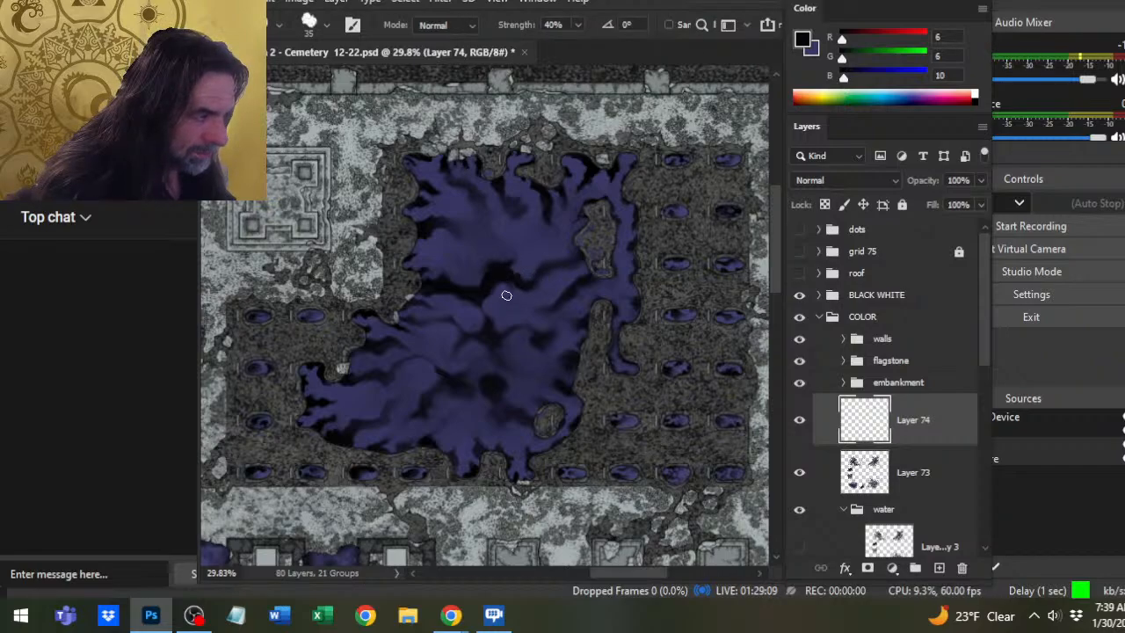
key("b")
key("r")
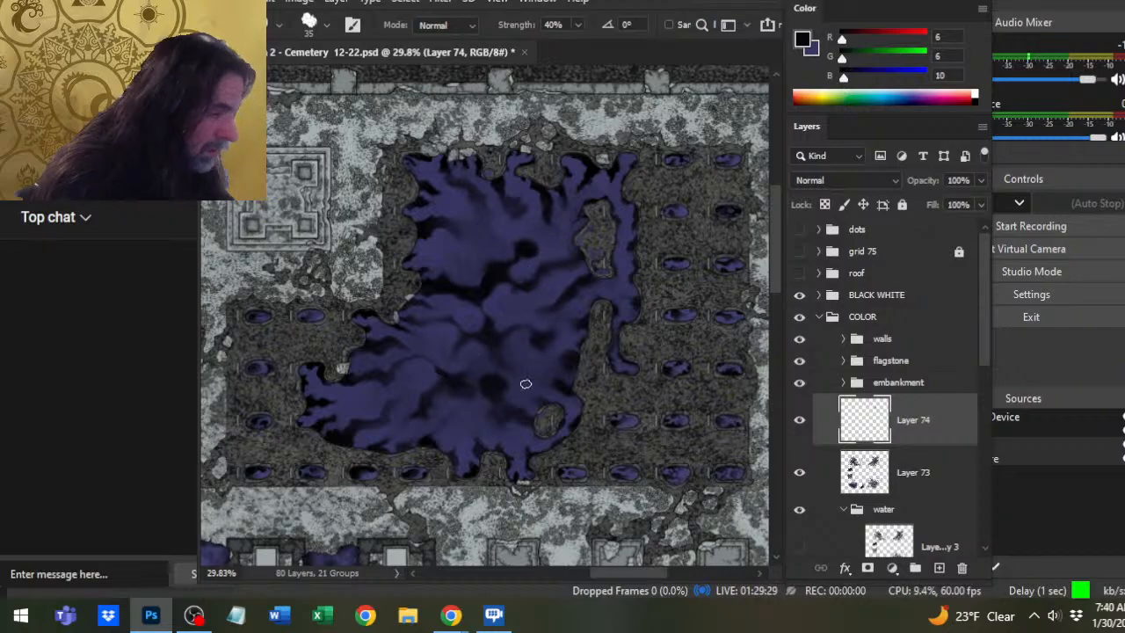
Shape small dark hollows around the upper-right pool's centre with near-black (RGB 6, 6, 10) and purple (RGB 49, 47, 84), and smudge them.
key("b")
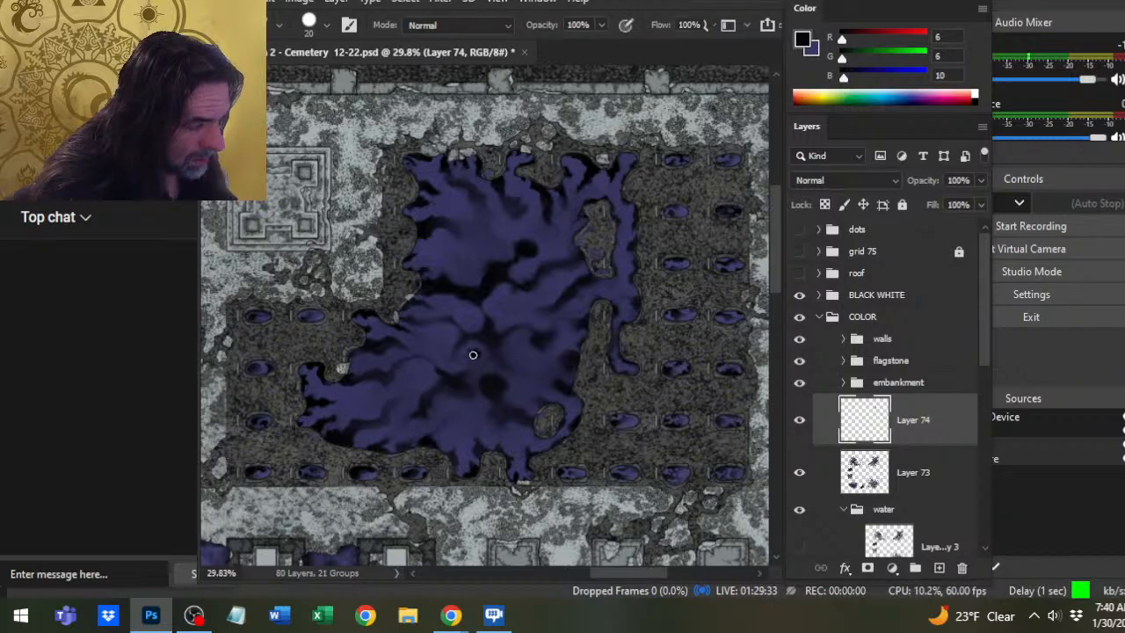
key("r")
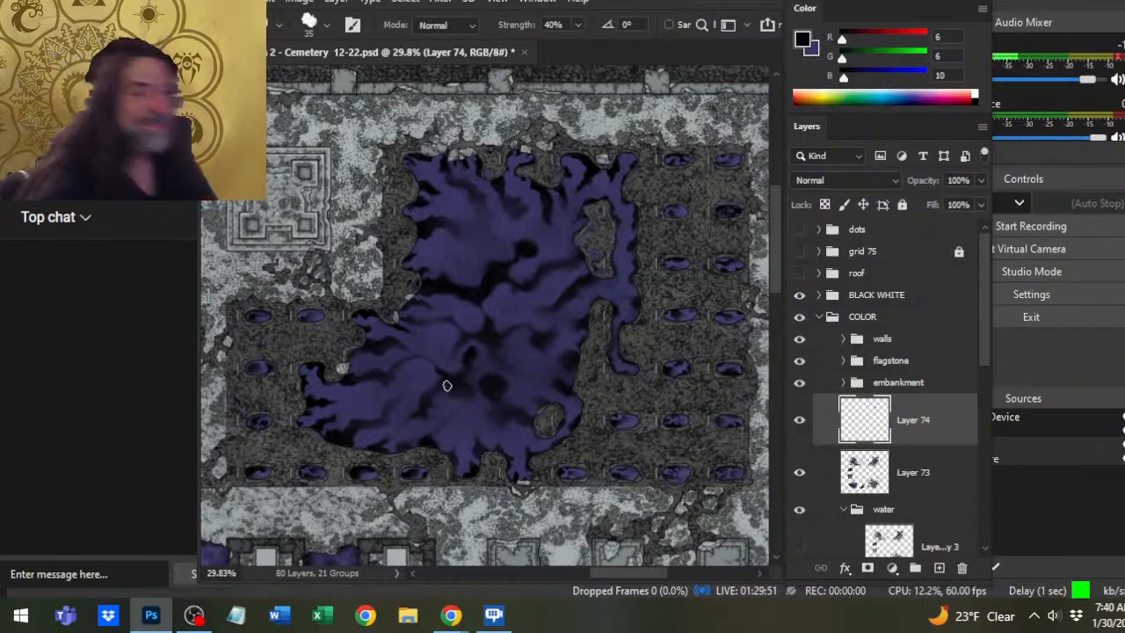
key("b")
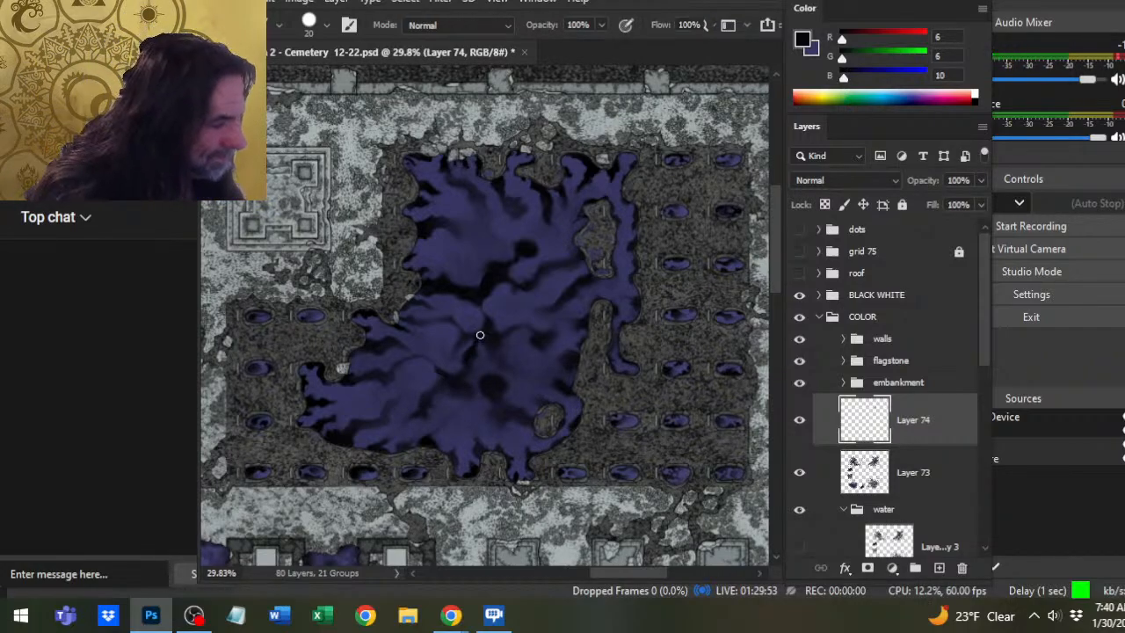
left_click(444, 343, "alt")
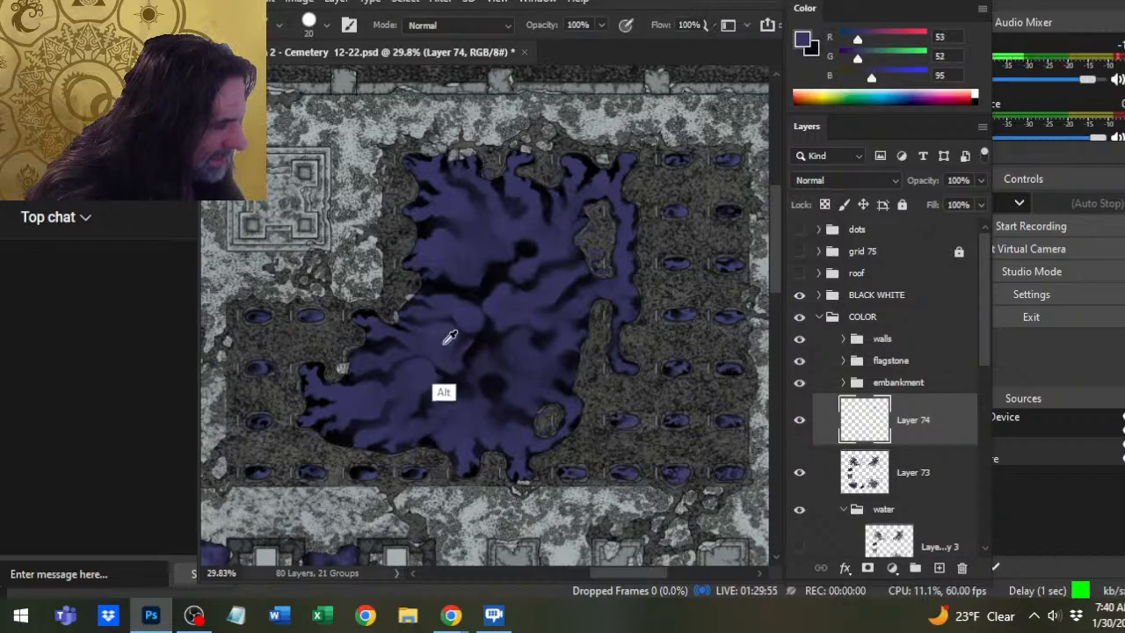
left_click(447, 347, "alt")
key("r")
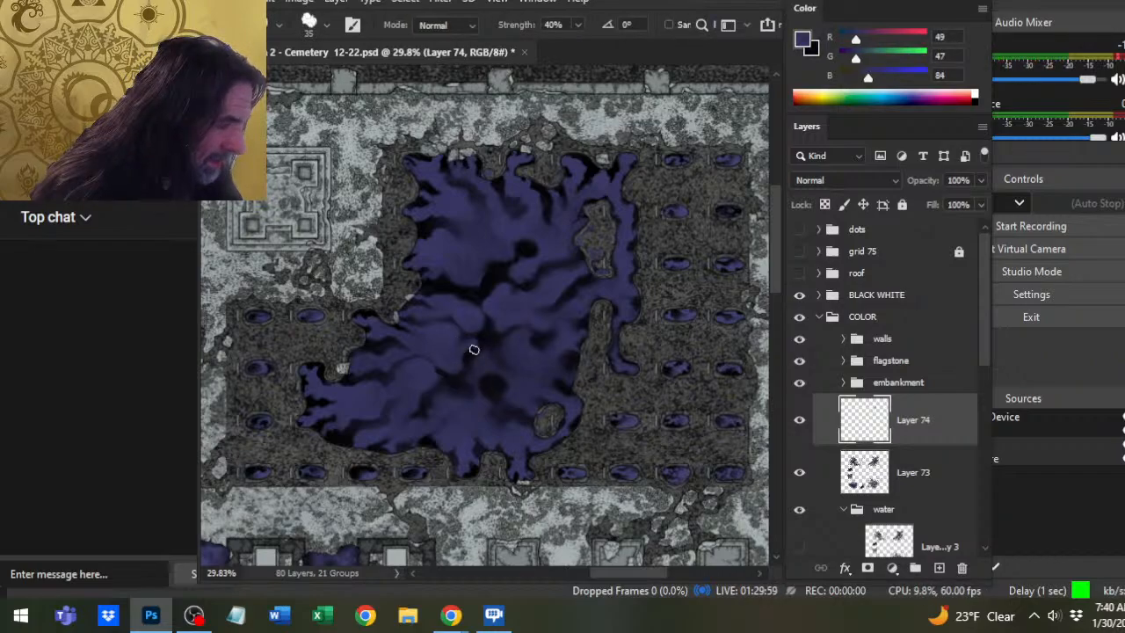
left_click(474, 350, "alt")
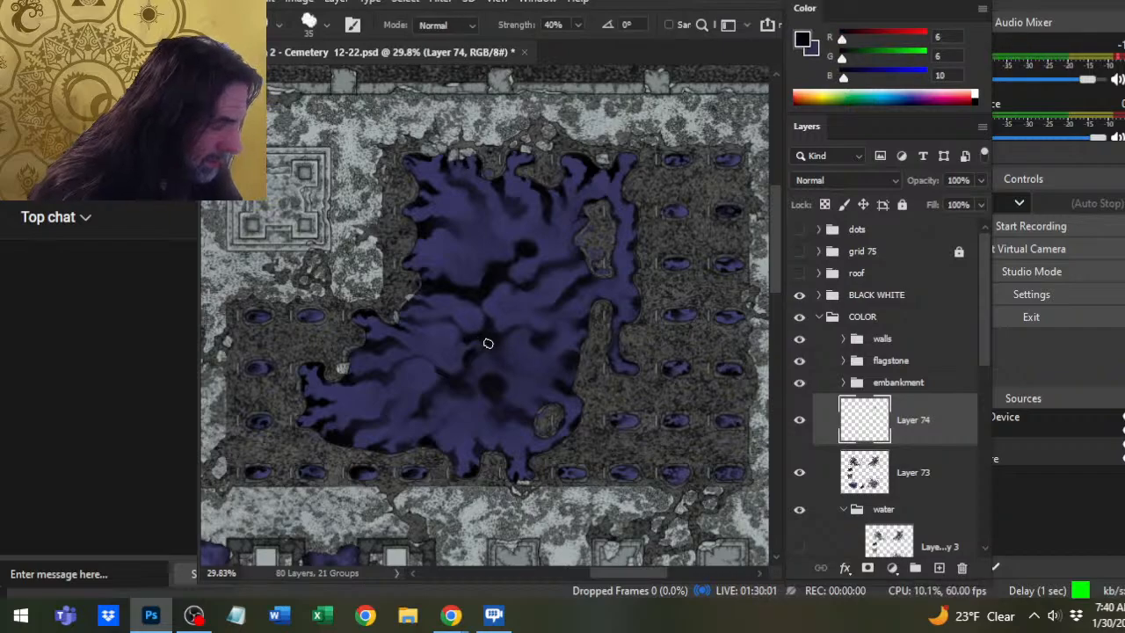
left_click(472, 344, "alt")
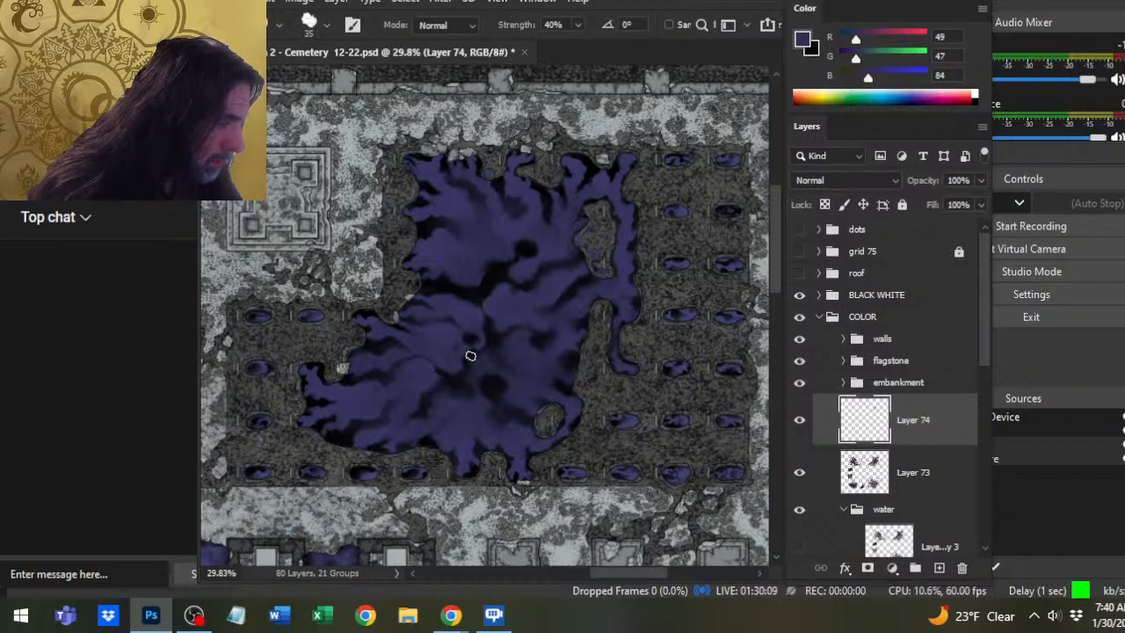
left_click(455, 354, "alt")
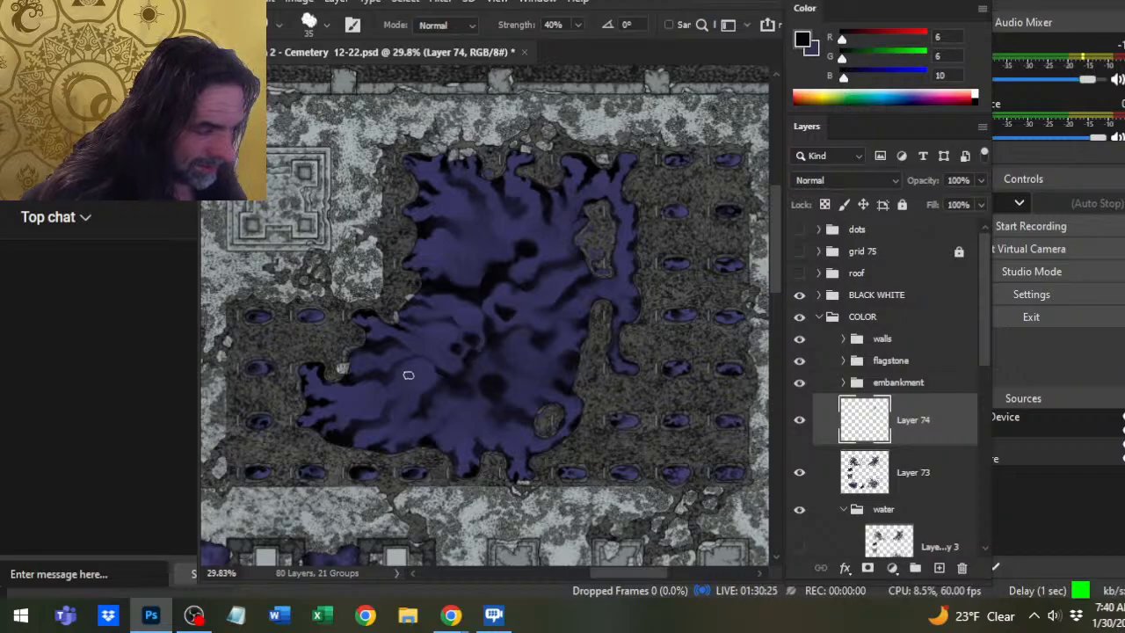
Paint near-black (RGB 6, 6, 10) folds across the upper-right pool's left lobe and smudge them.
key("b")
left_click(380, 373, "alt")
left_click(376, 375, "alt")
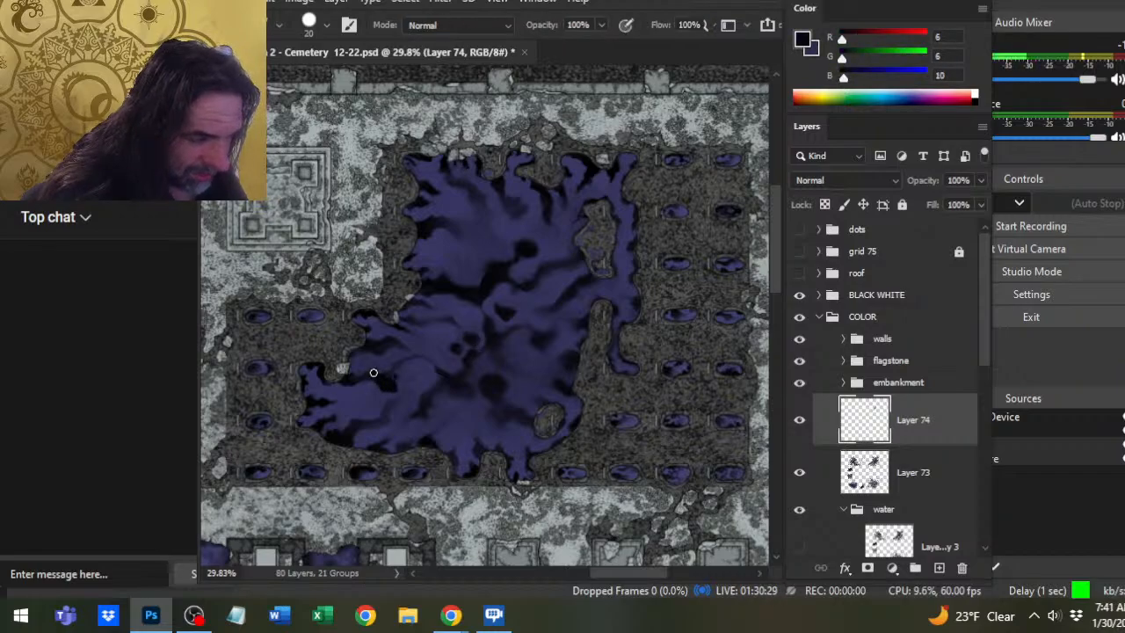
key("r")
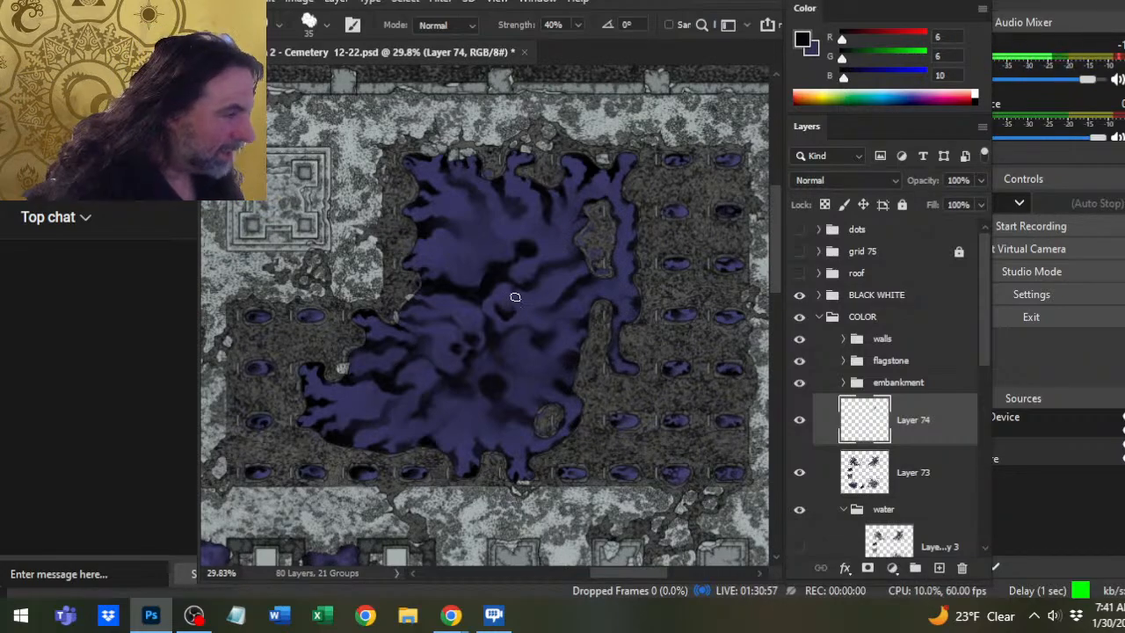
Review the pools and buildings across the whole map, showing the roof group for comparison and hiding it again.
key("z")
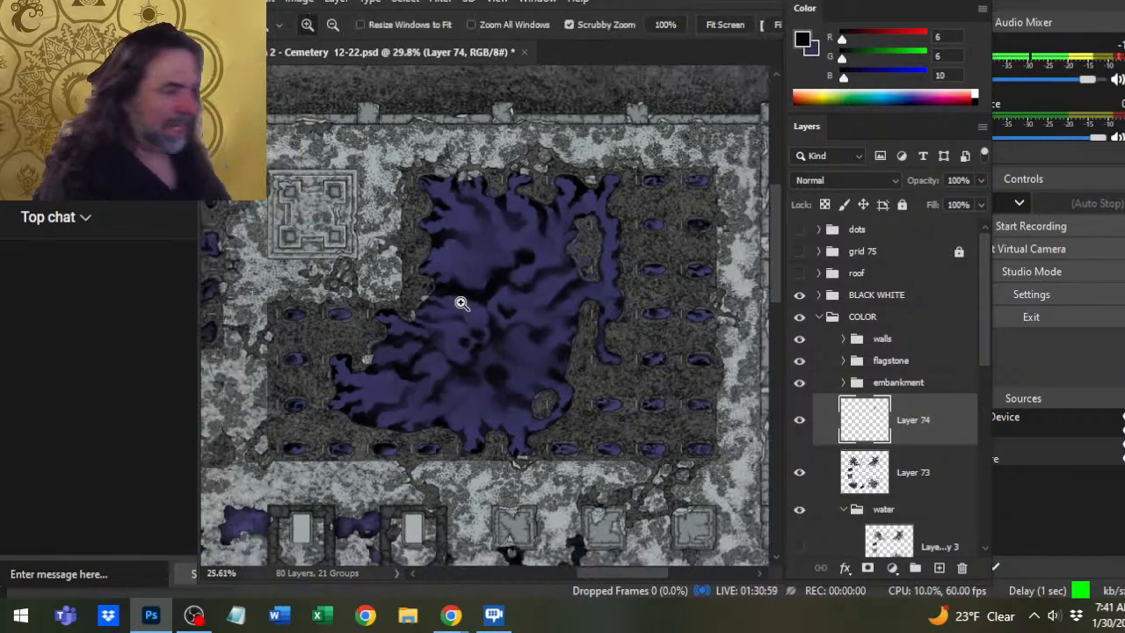
left_click_drag(460, 302, 452, 334)
scroll(516, 426, "down", 5)
scroll(515, 427, "left", 4)
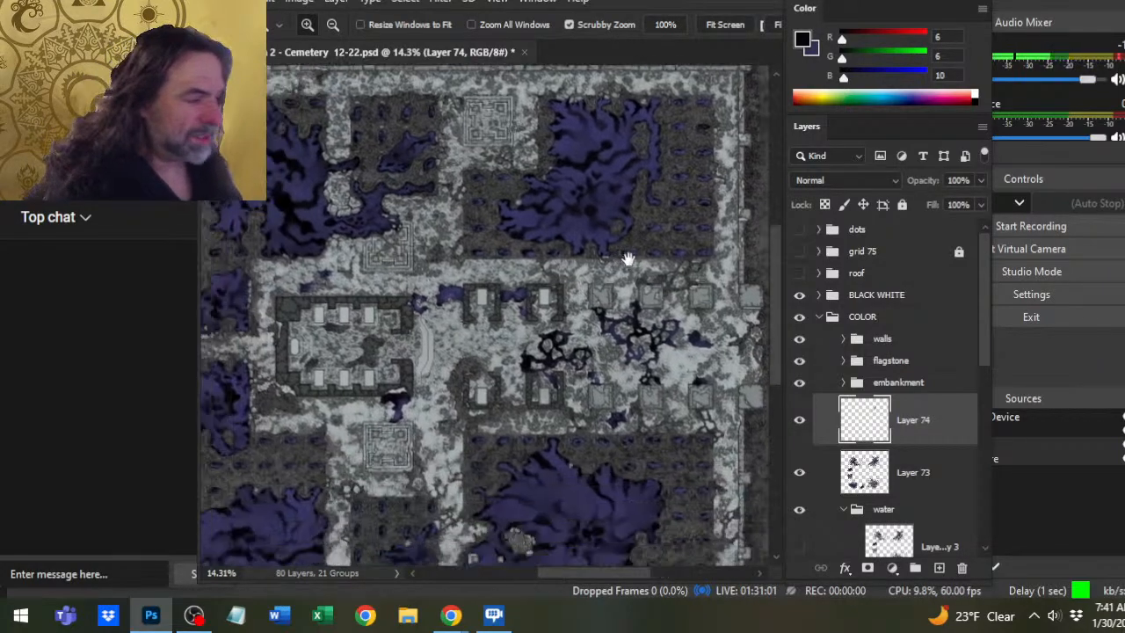
left_click_drag(373, 317, 350, 325)
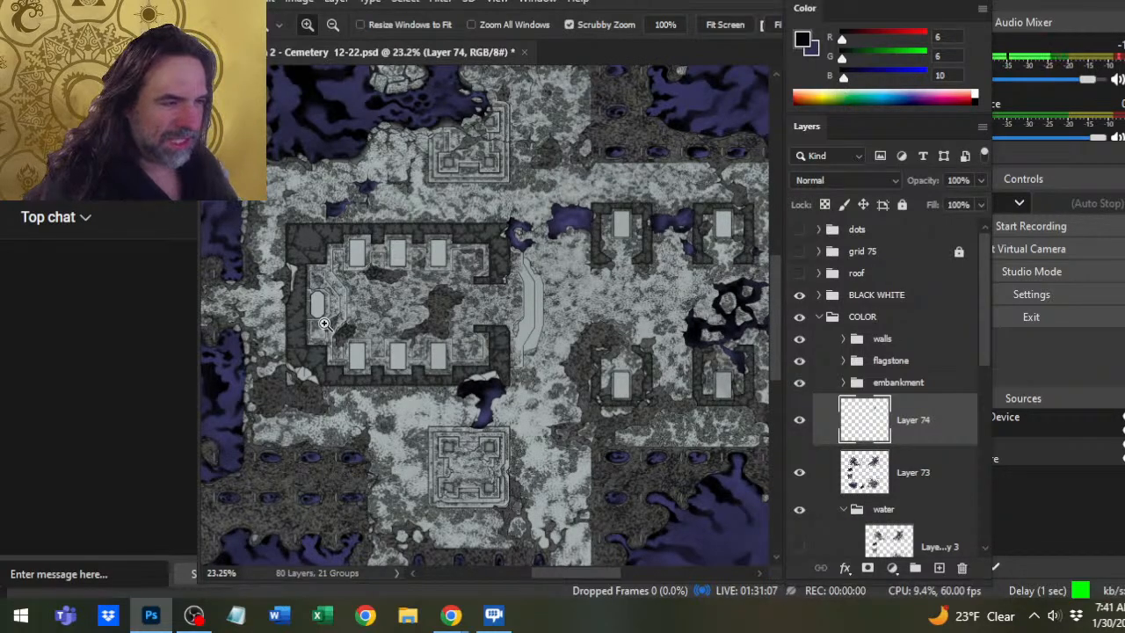
left_click(799, 273)
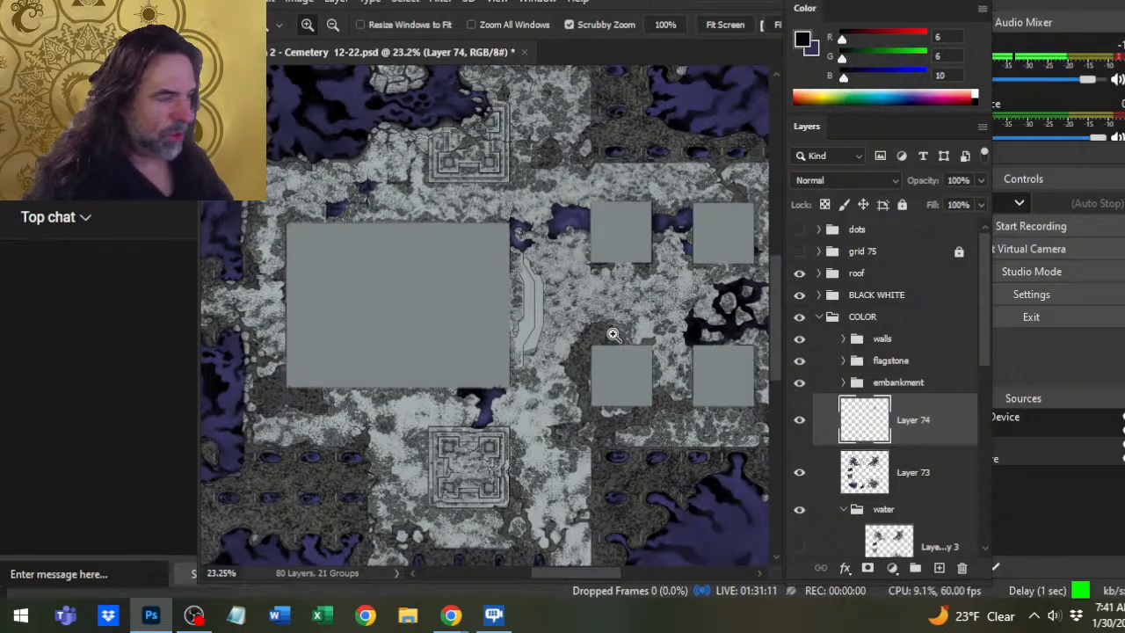
left_click_drag(613, 335, 512, 329)
left_click_drag(445, 297, 466, 314)
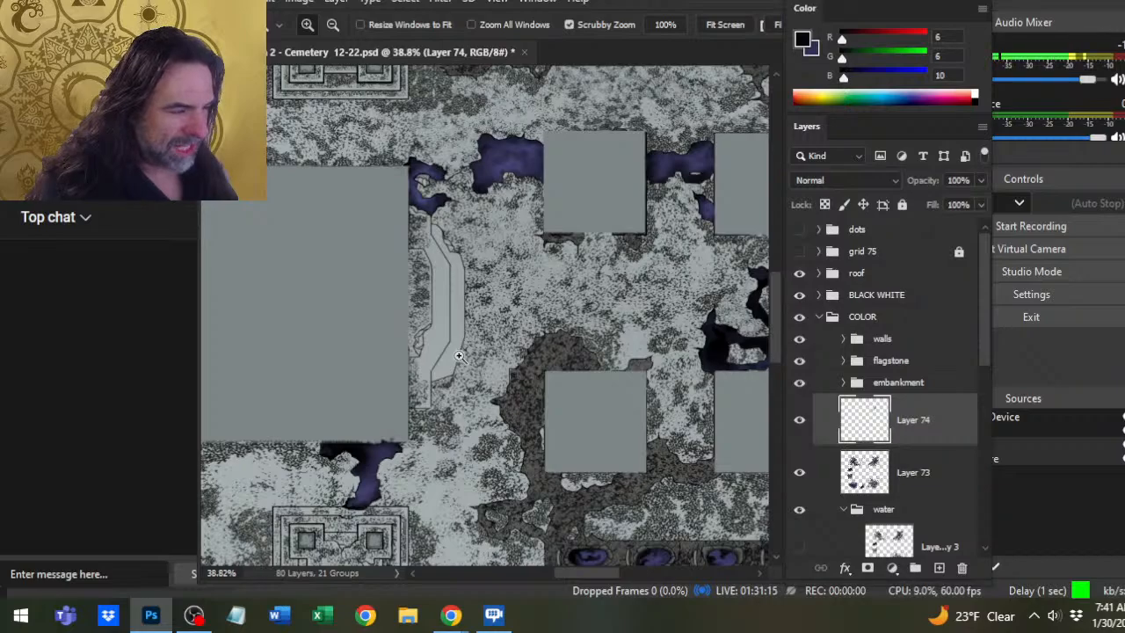
left_click_drag(590, 396, 510, 419)
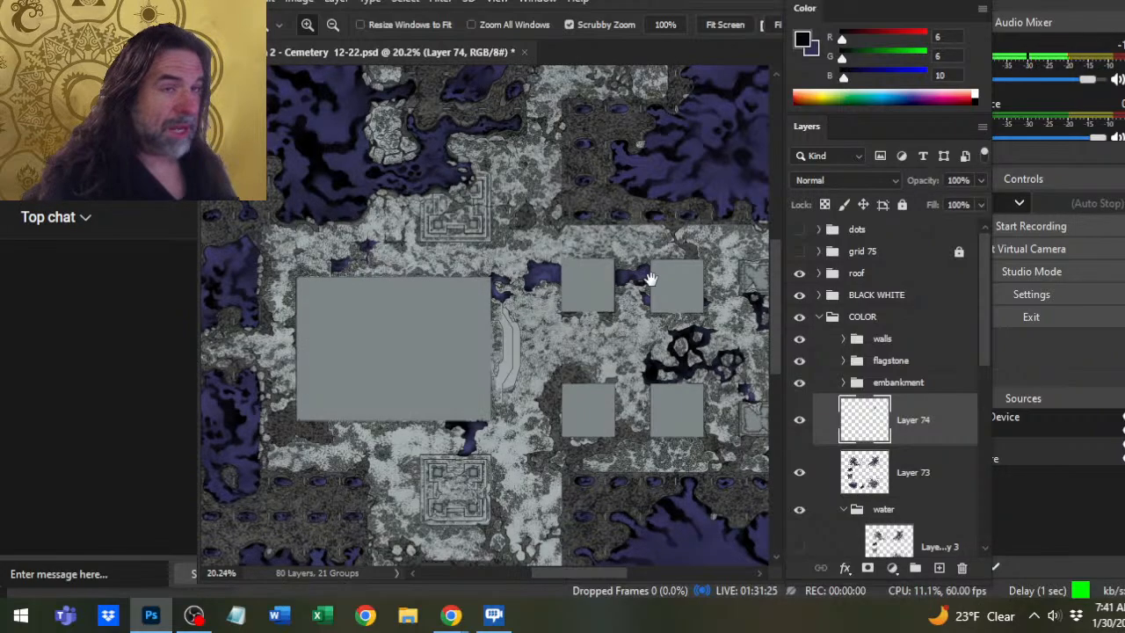
left_click_drag(651, 279, 581, 333)
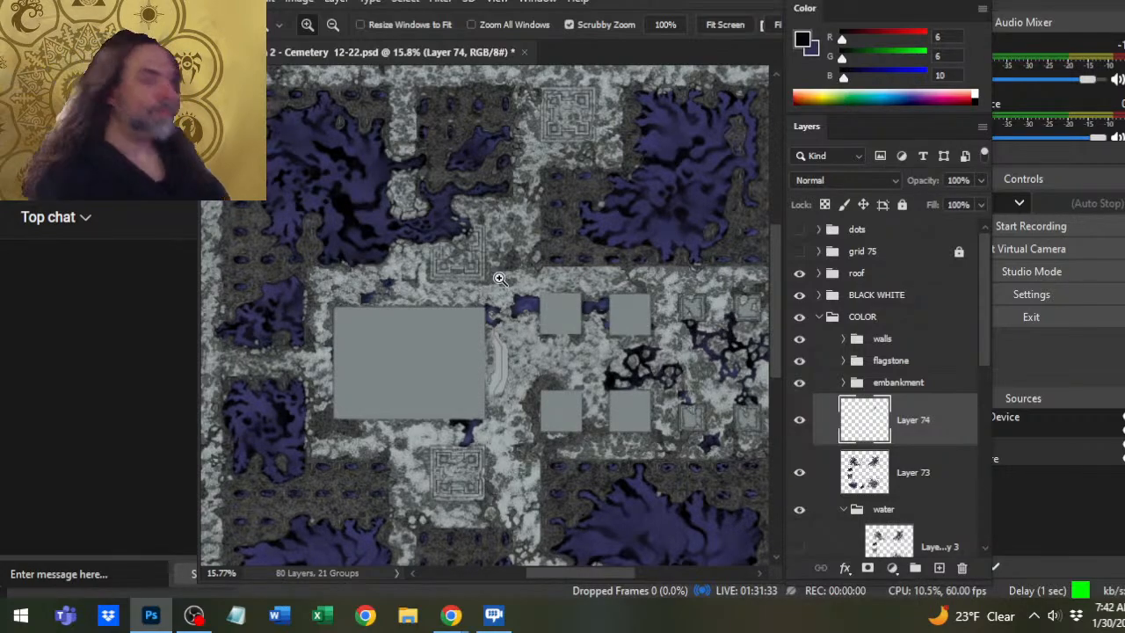
left_click_drag(577, 319, 539, 284)
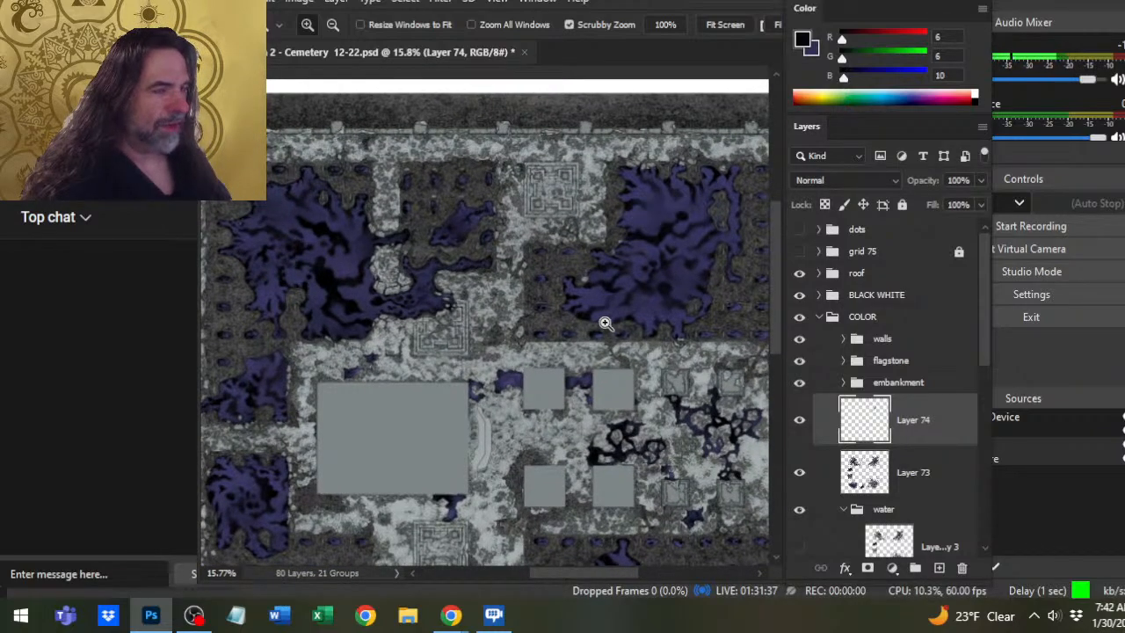
left_click_drag(602, 321, 553, 344)
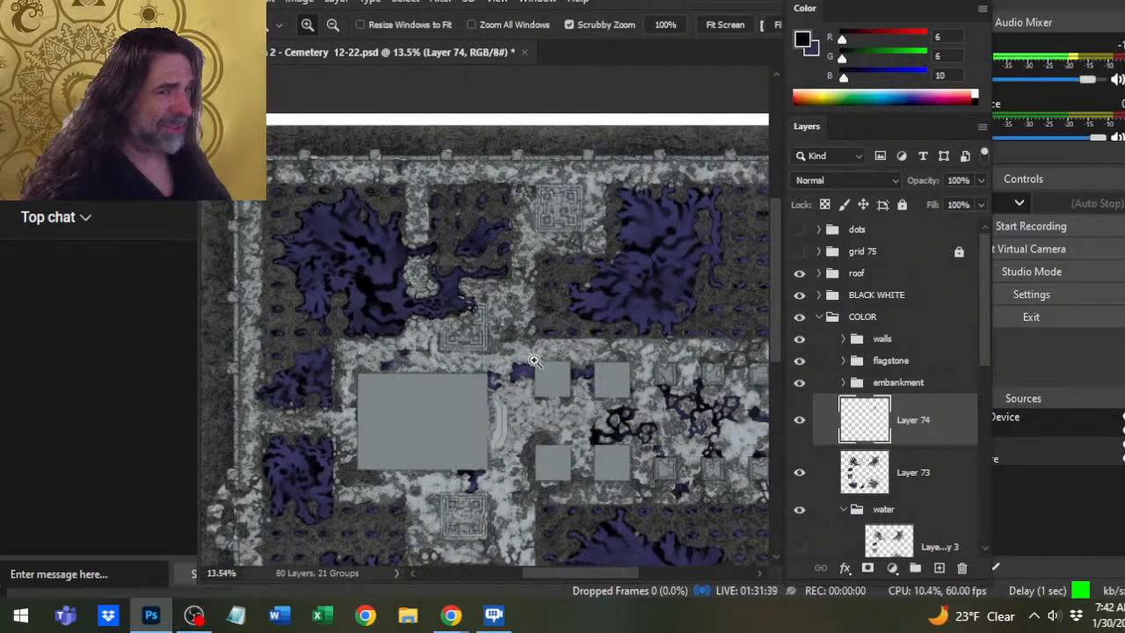
left_click(799, 274)
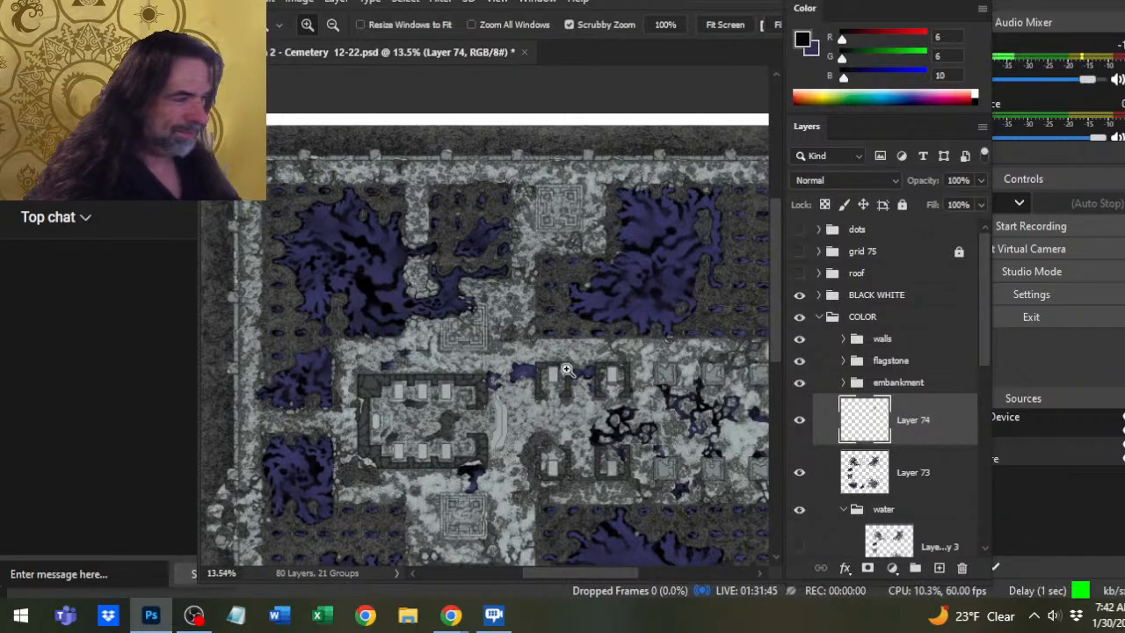
Smudge the upper-right pool's left folds, then paint purple (RGB 49, 47, 84) along the black fold above its centre and smudge it.
mouse_move(652, 346)
left_mouse_down()
mouse_move(579, 377)
mouse_move(585, 334)
left_mouse_up()
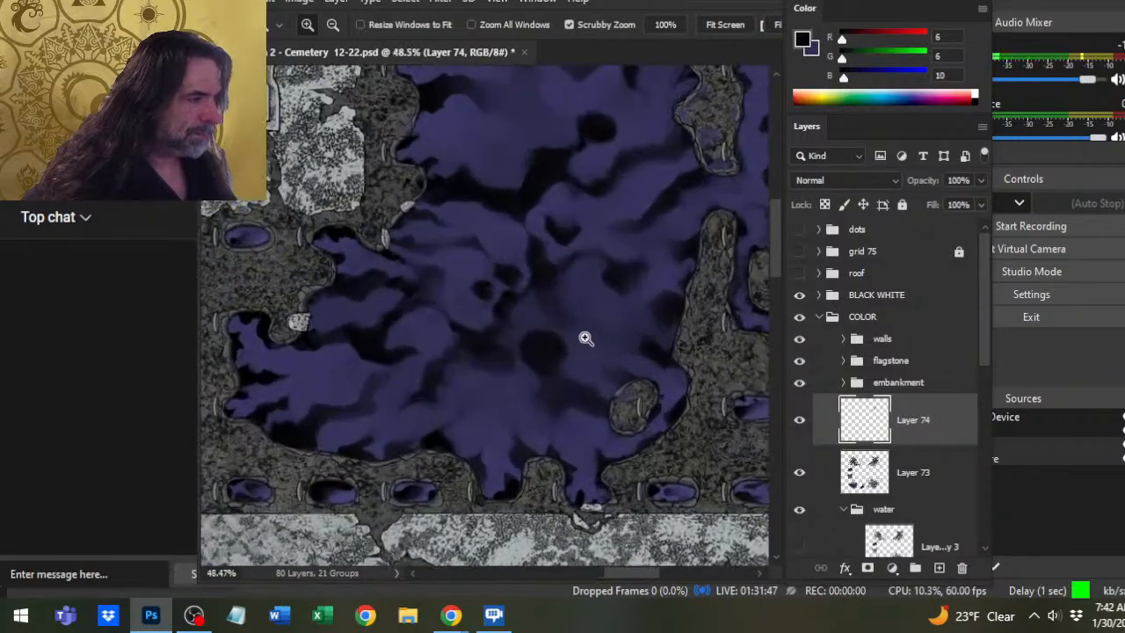
key("r")
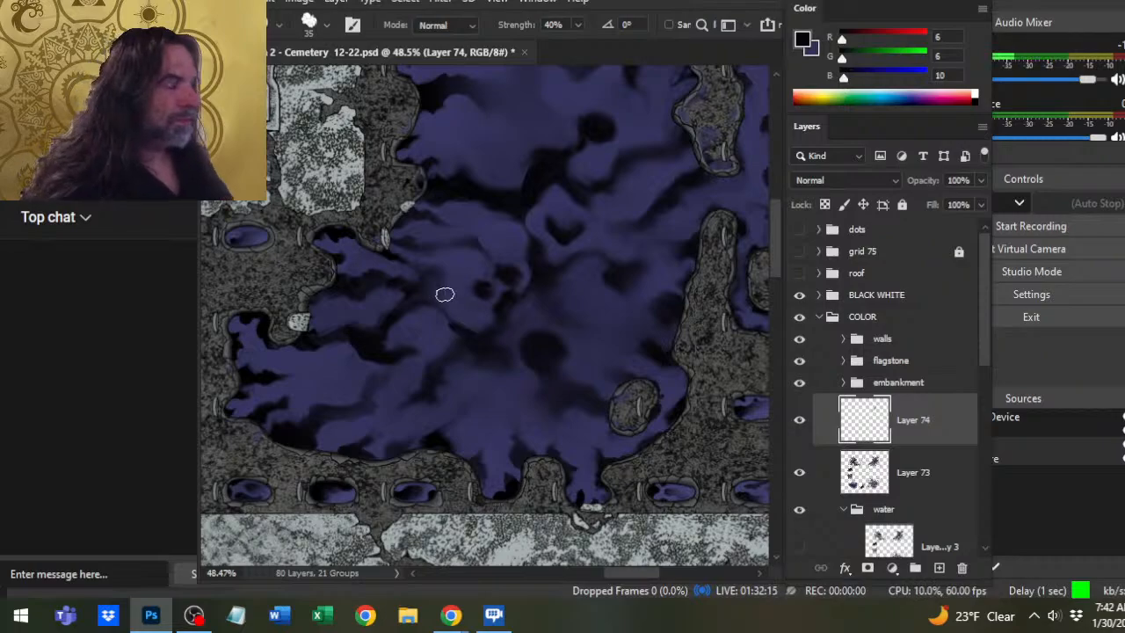
key("b")
left_click(529, 149, "alt")
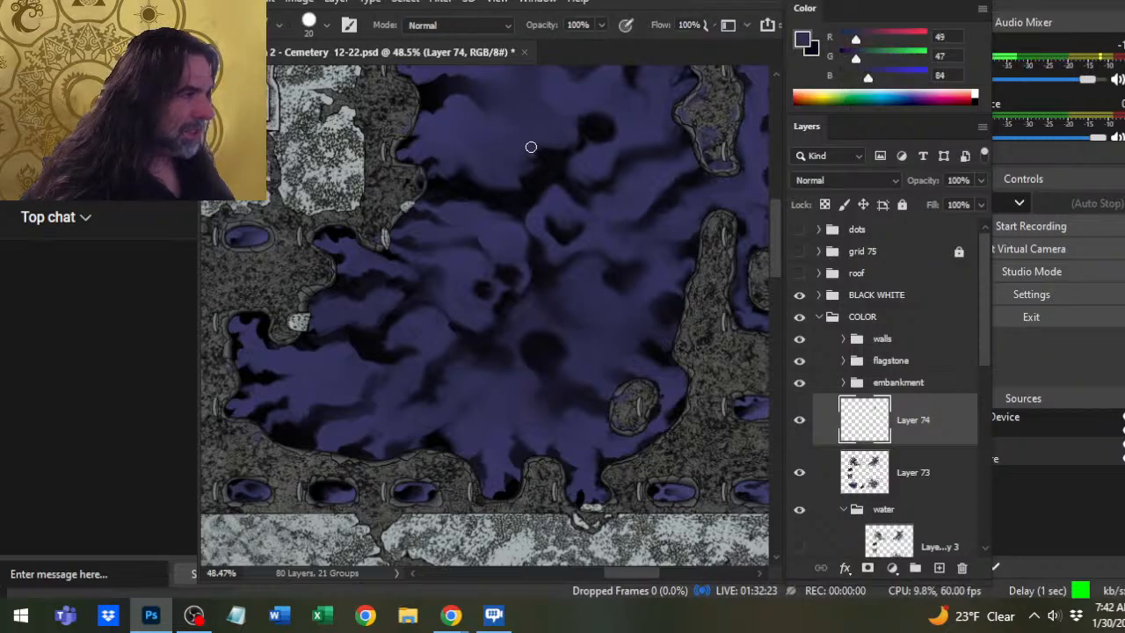
key("r")
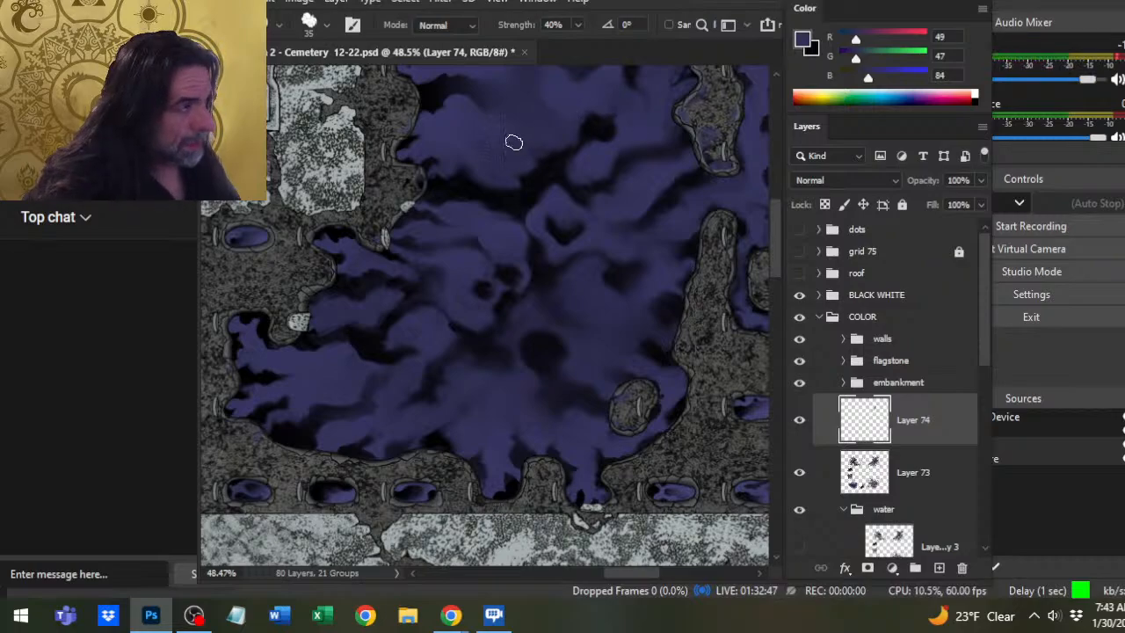
Break up the round black spot above the upper-right pool's centre with purples (RGB 49, 47, 84 and 45, 43, 76), and smudge it.
key("z")
left_click_drag(536, 145, 553, 293)
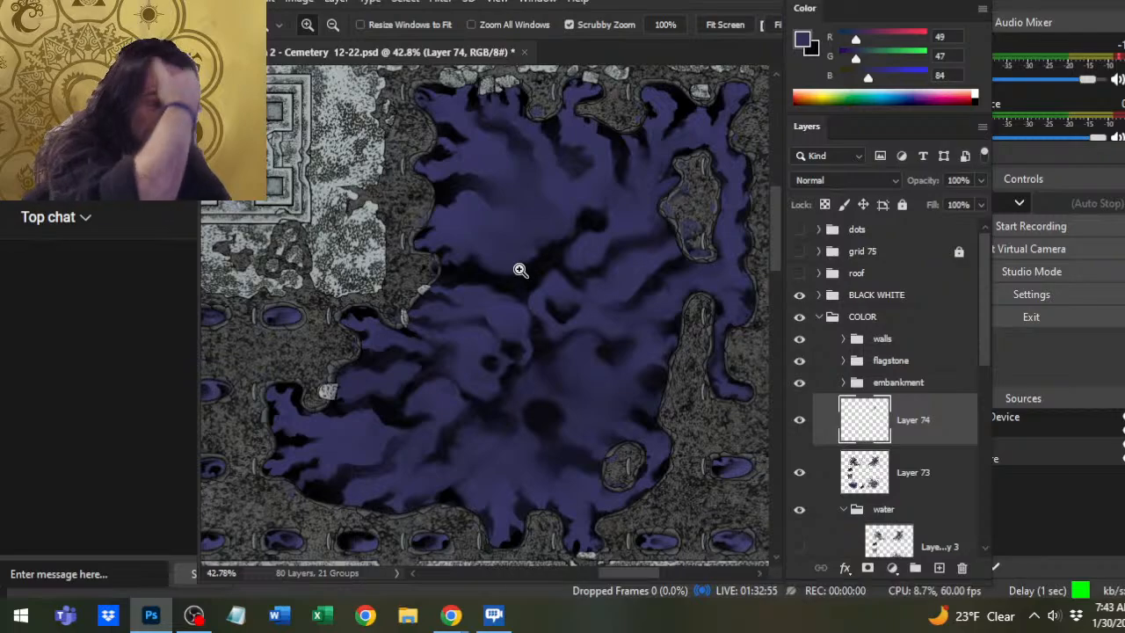
key("b")
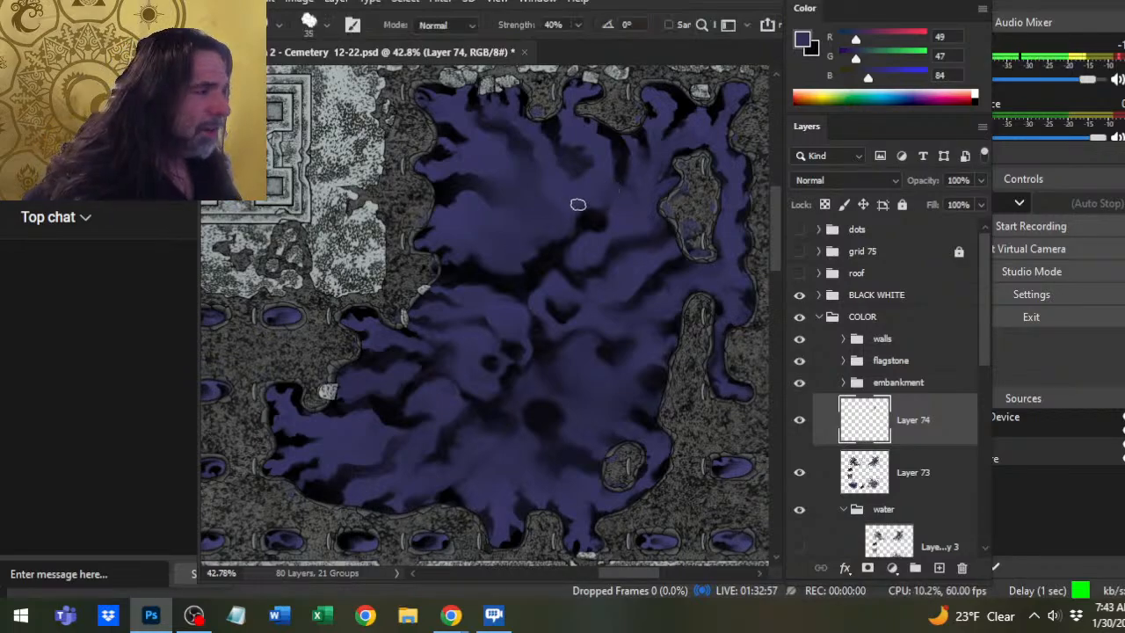
key("r")
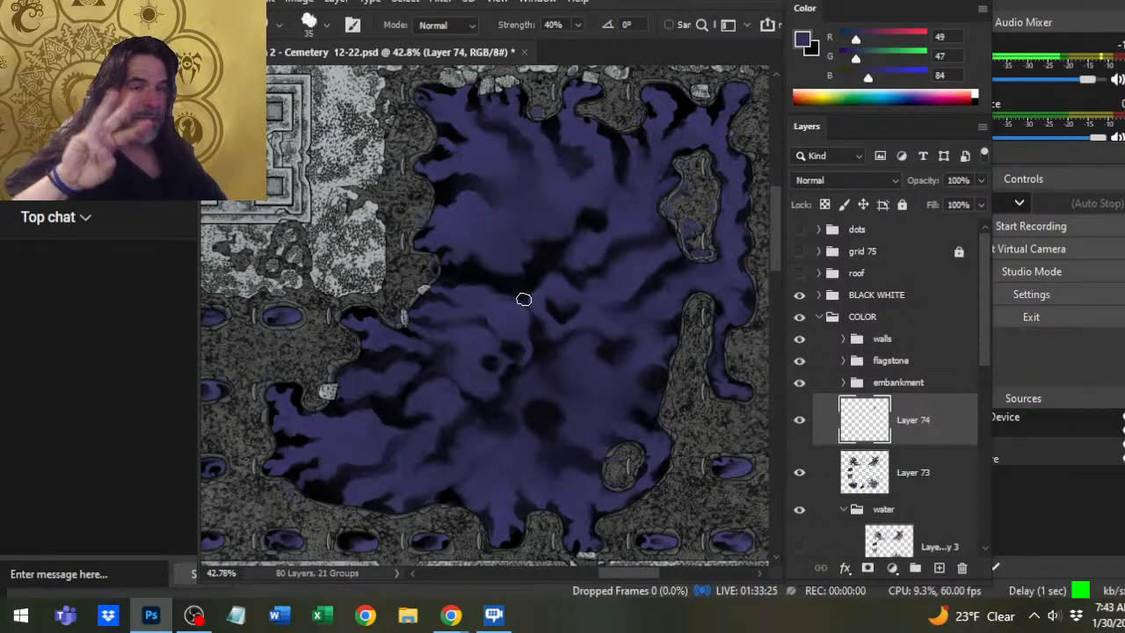
key("b")
left_click(549, 224, "alt")
key("r")
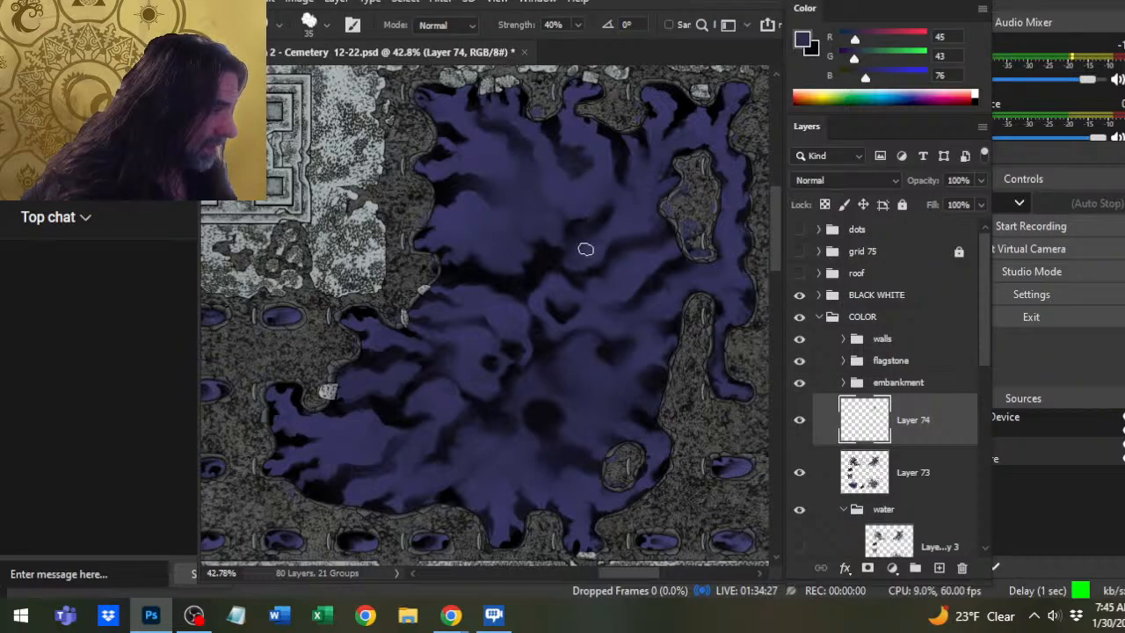
Paint near-black (RGB 6, 6, 10) into the curled fold above the upper-right pool's centre, trim it with purple (RGB 45, 43, 76), and smudge it.
key("b")
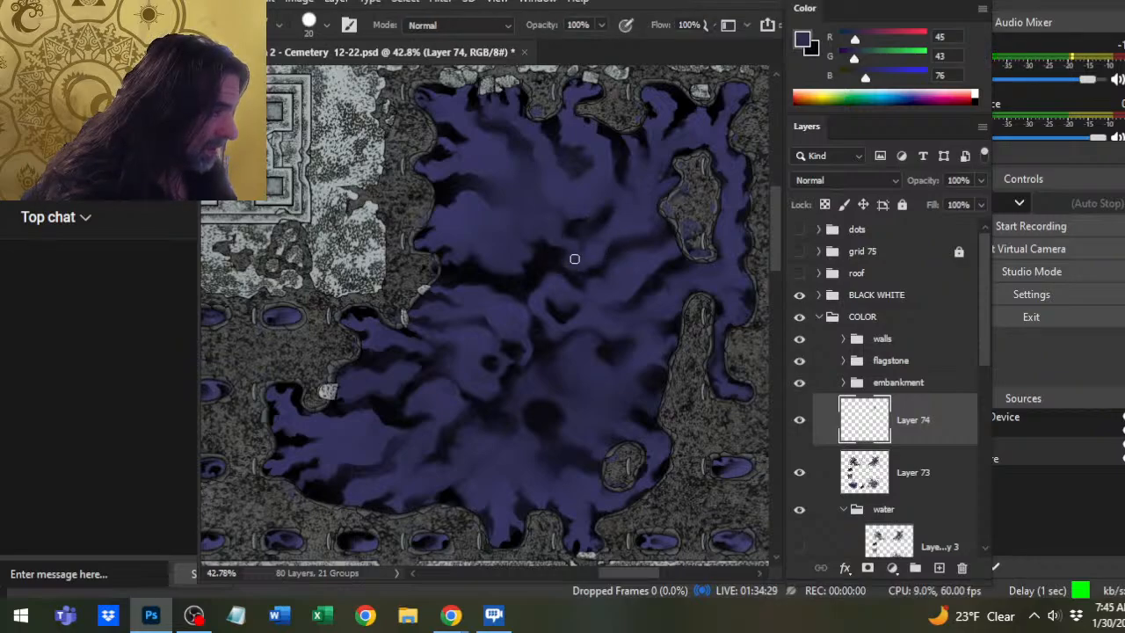
key("r")
key("b")
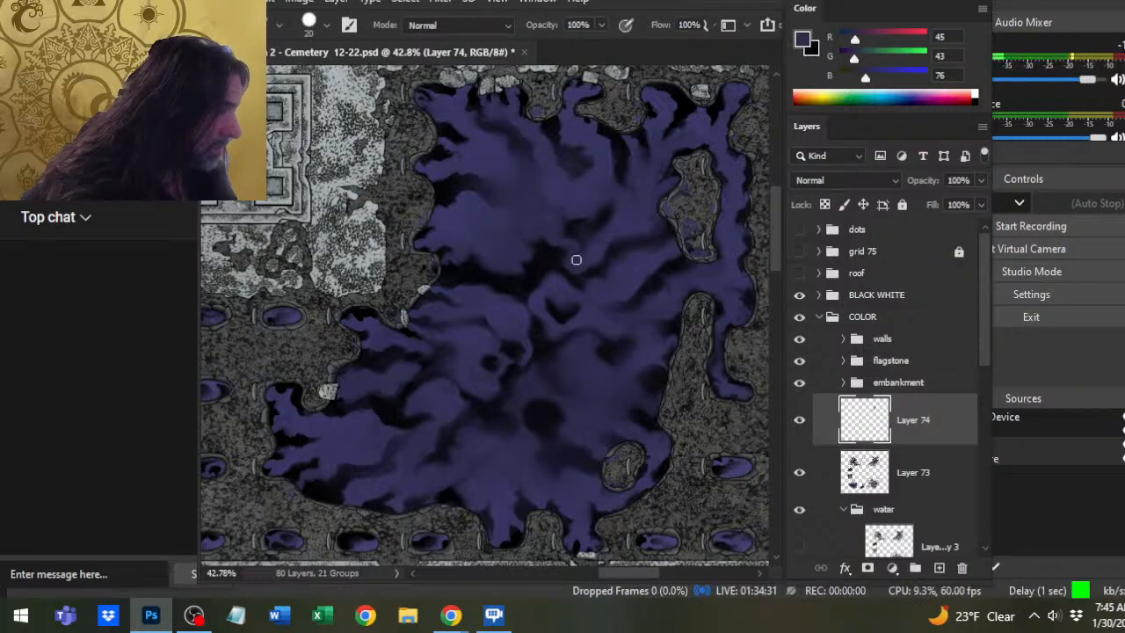
key("r")
key("b")
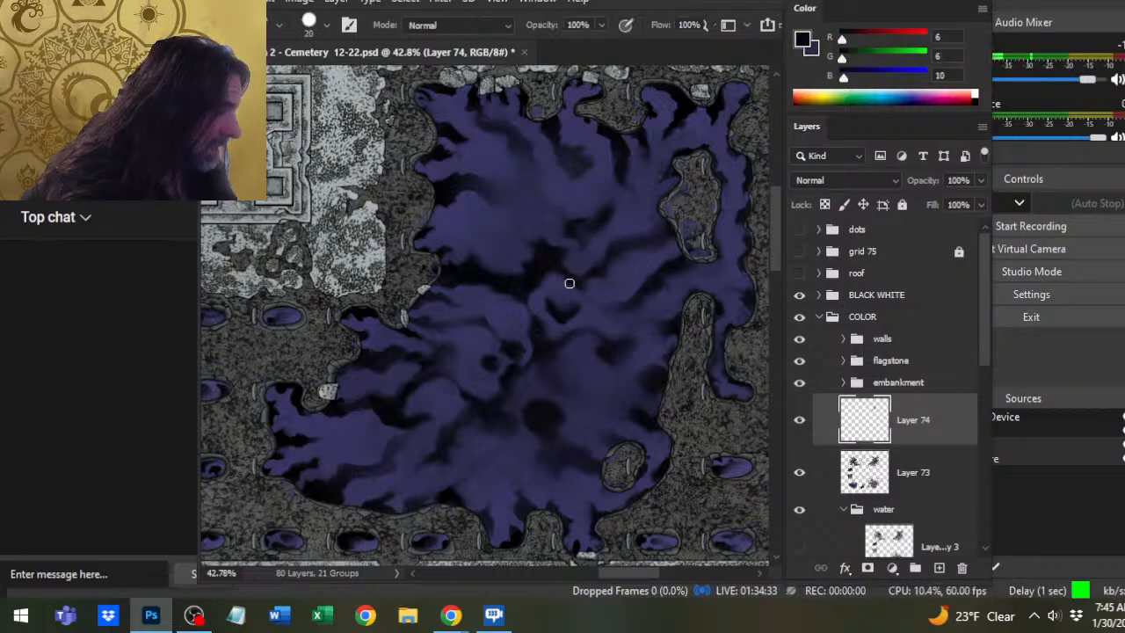
key("r")
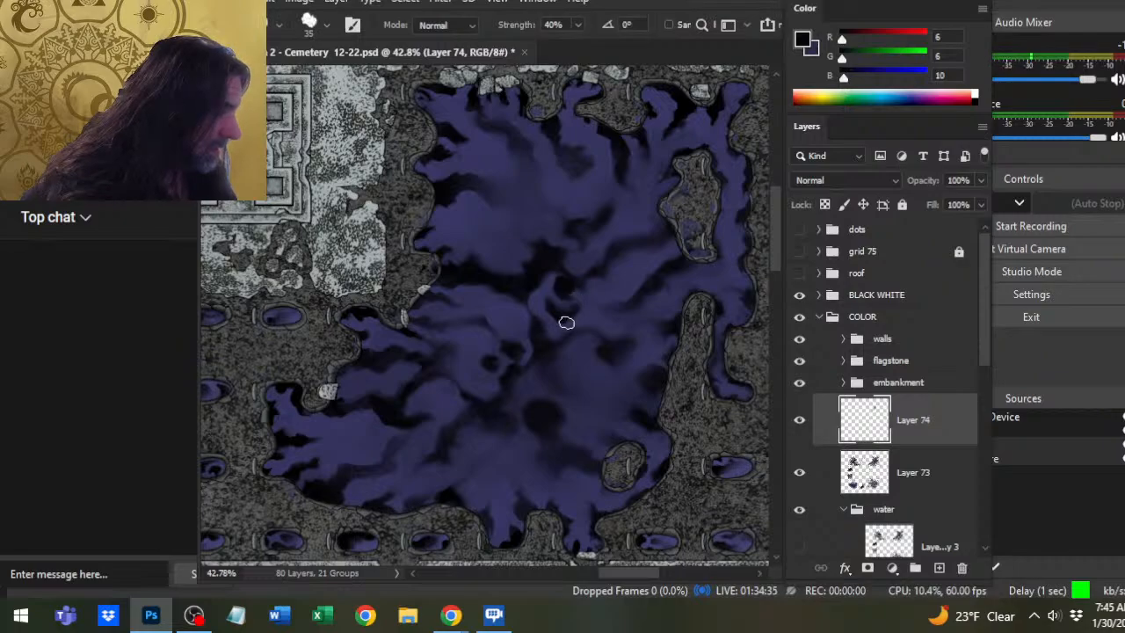
left_click(544, 304, "alt")
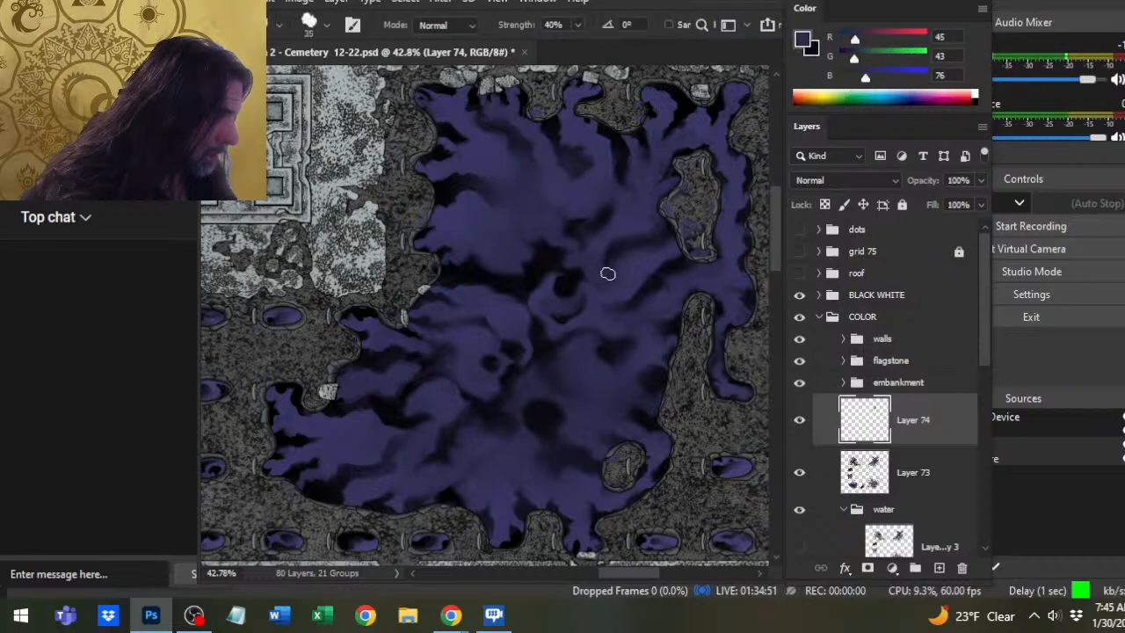
Paint purple (RGB 52, 51, 91) between the curled black fold and the elongated island in the upper-right pool, and smudge it.
key("b")
left_click(630, 294, "alt")
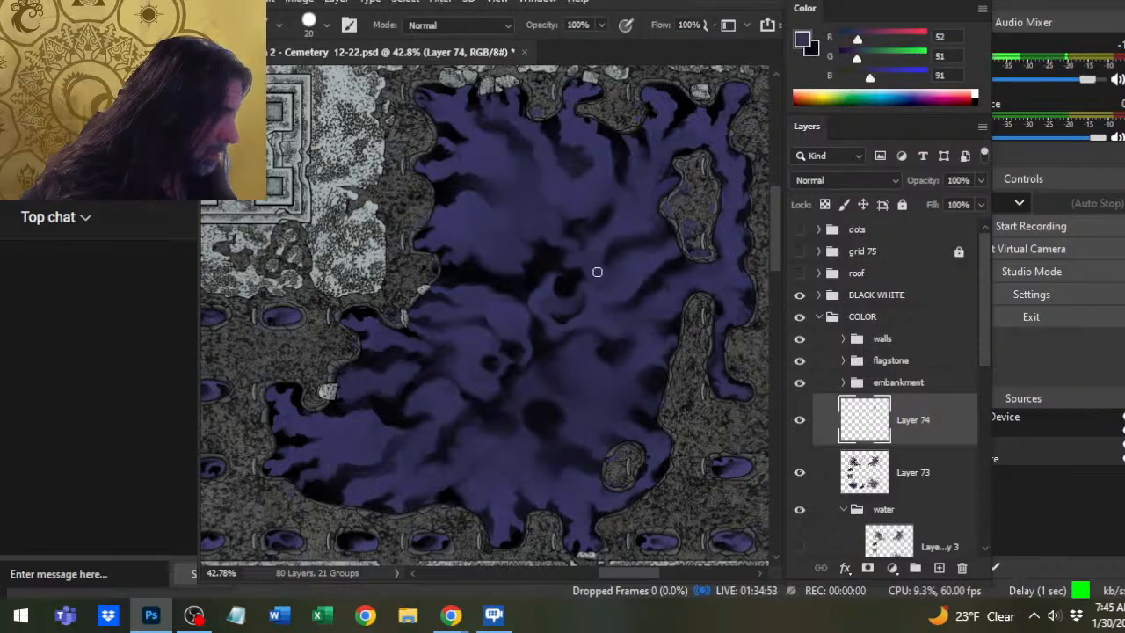
key("r")
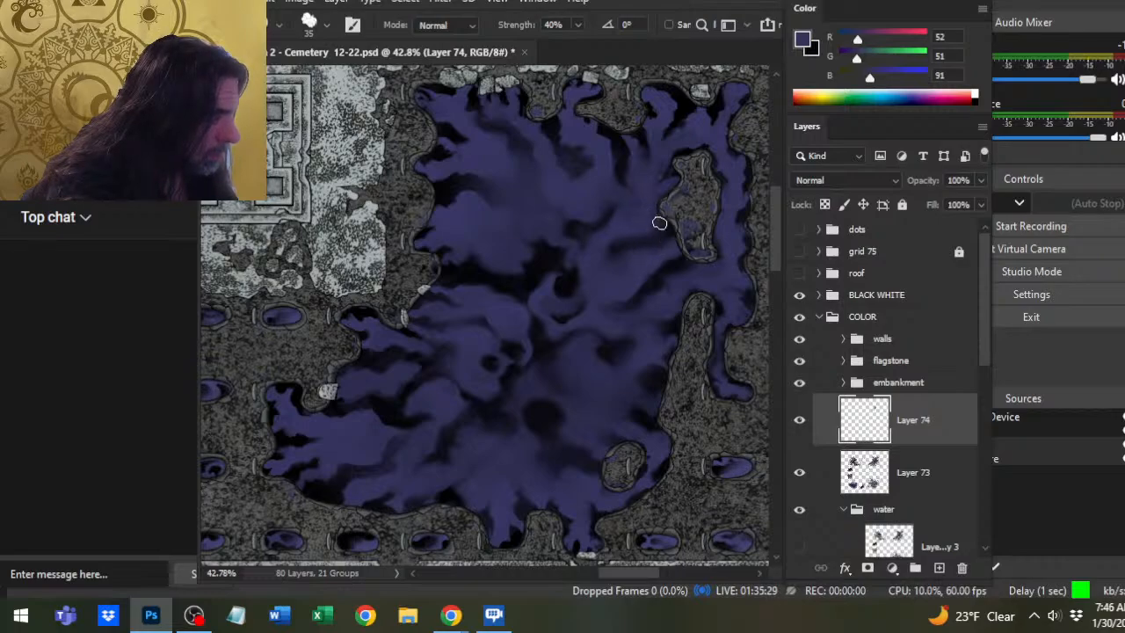
Reshape the paired dark spots left of the upper-right pool's centre with near-black (RGB 6, 6, 10) and purple (RGB 52, 51, 91), smudging them.
key("z")
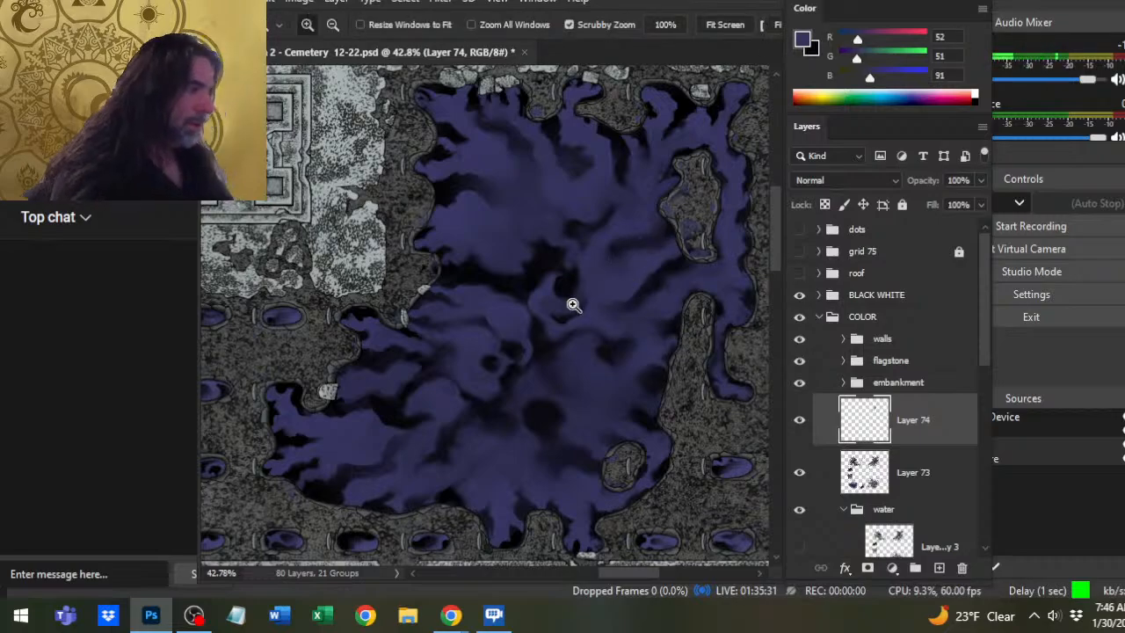
left_click_drag(609, 324, 521, 304)
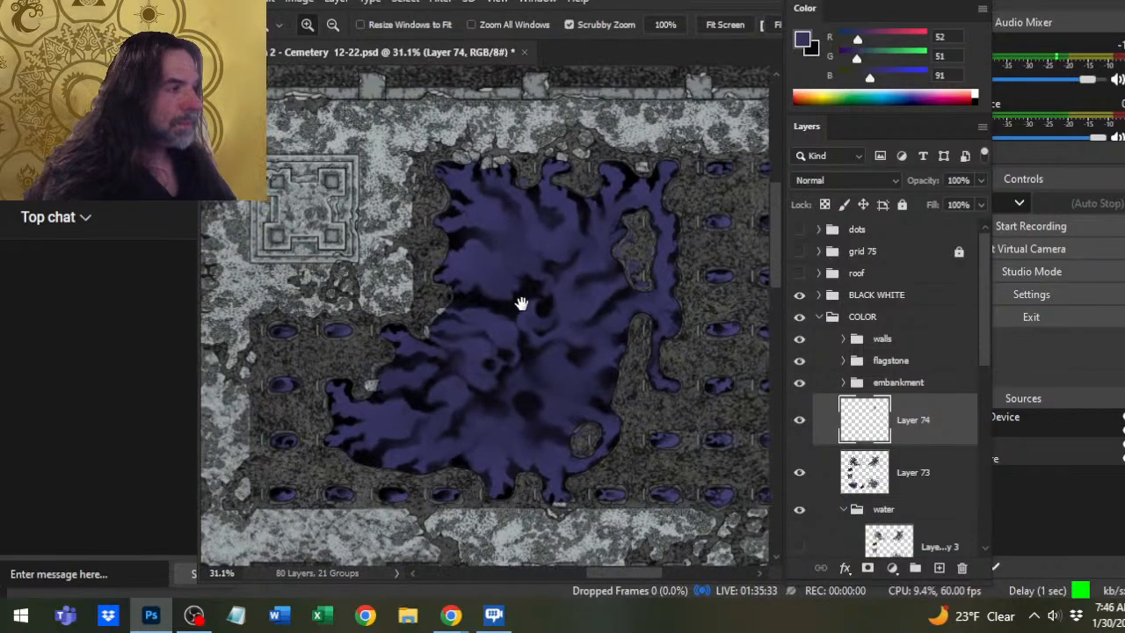
key("r")
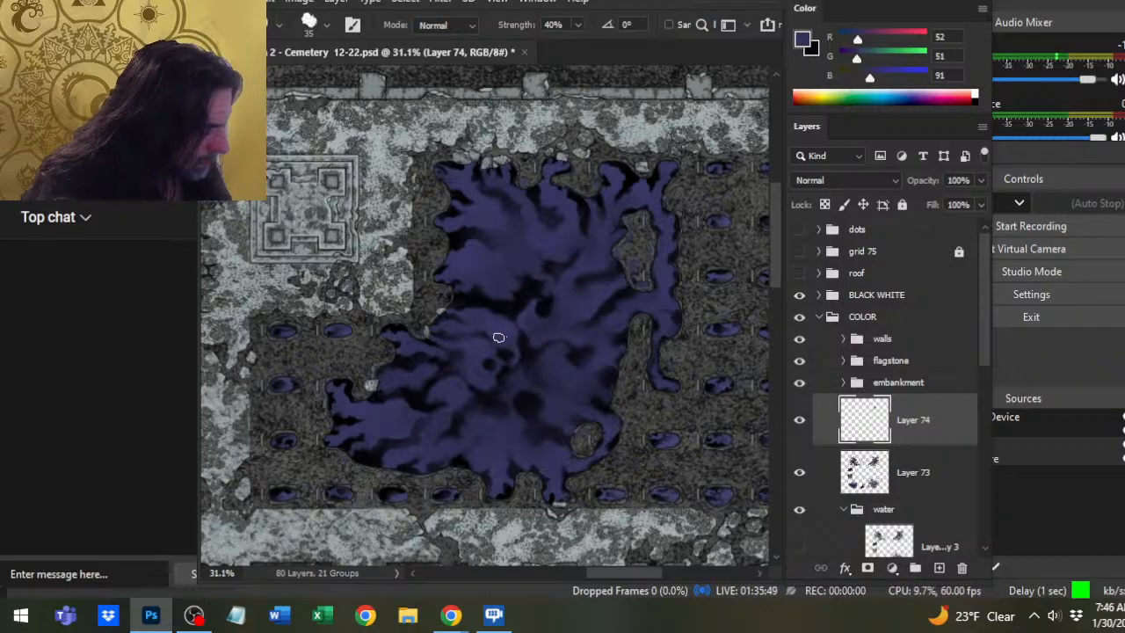
key("b")
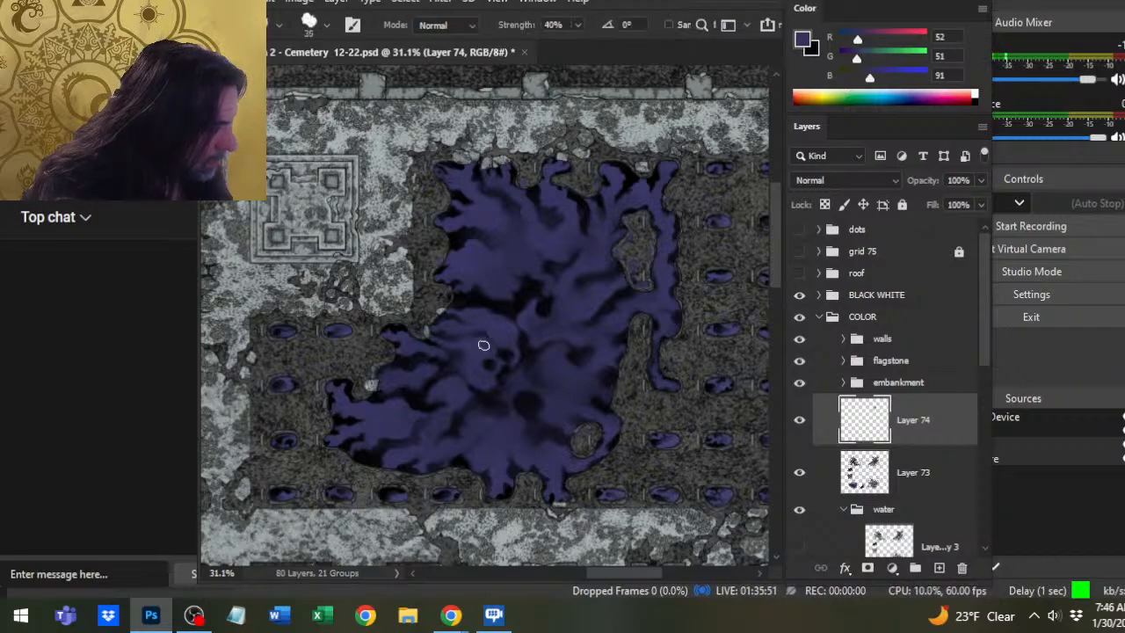
left_click(483, 339, "alt")
key("r")
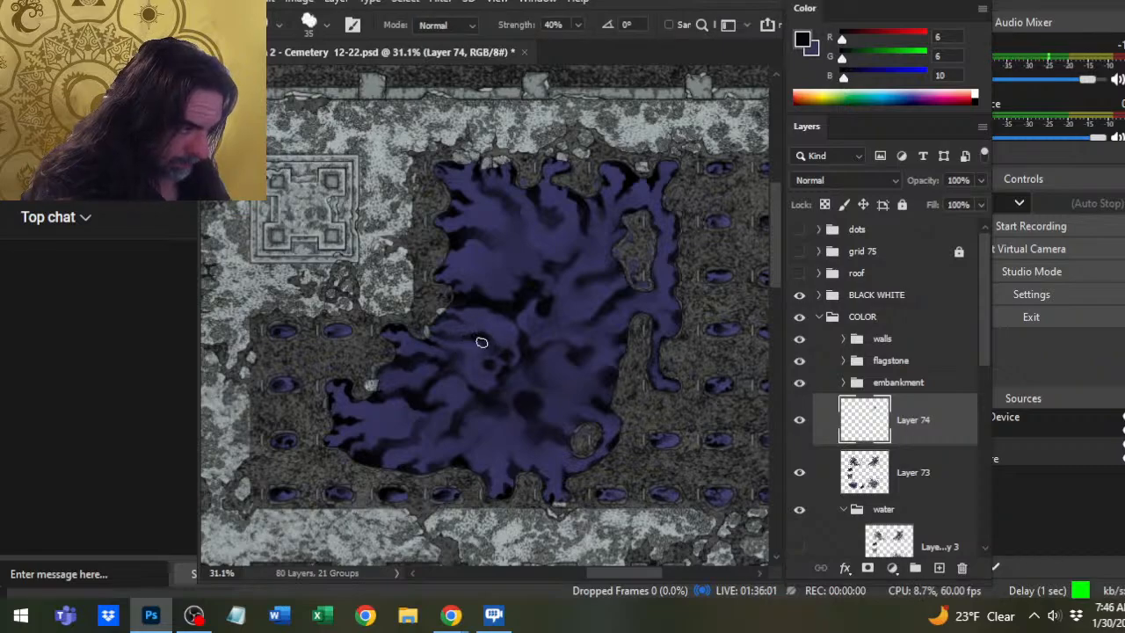
left_click(494, 337, "alt")
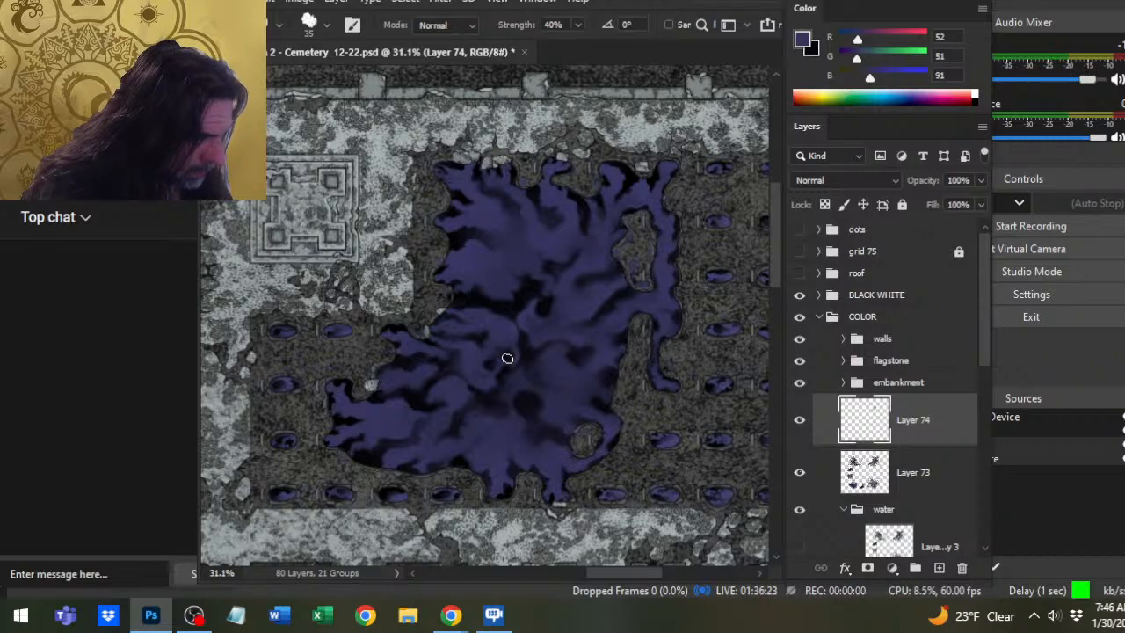
Examine the upper-right pool's shading against the neighbouring pools and buildings.
scroll(549, 352, "down", 2)
key("z")
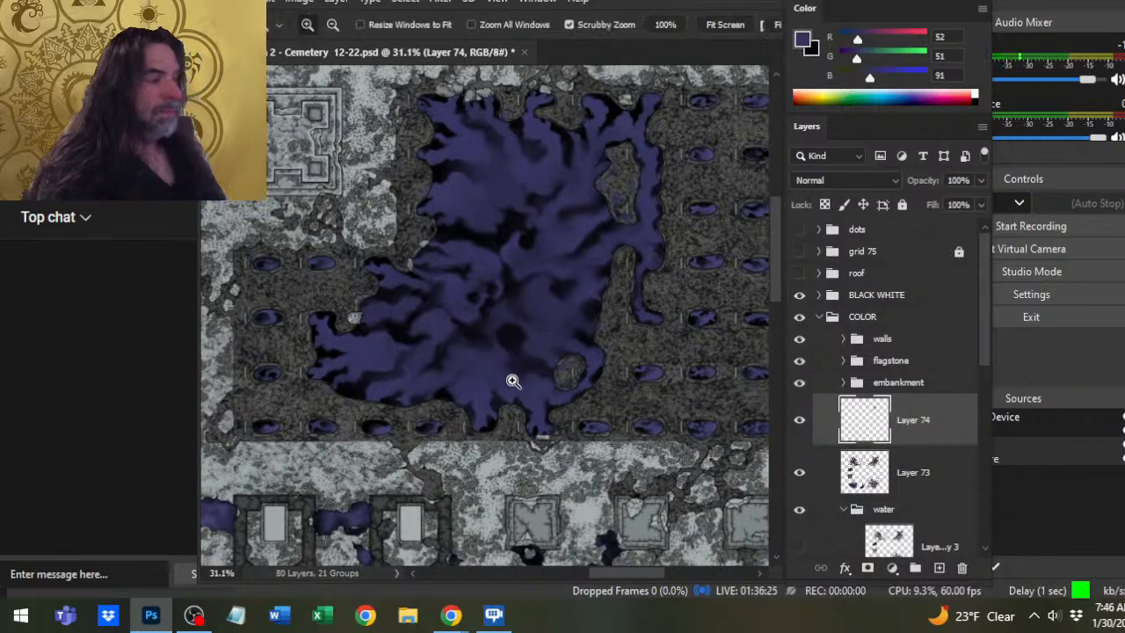
left_click_drag(513, 381, 505, 420)
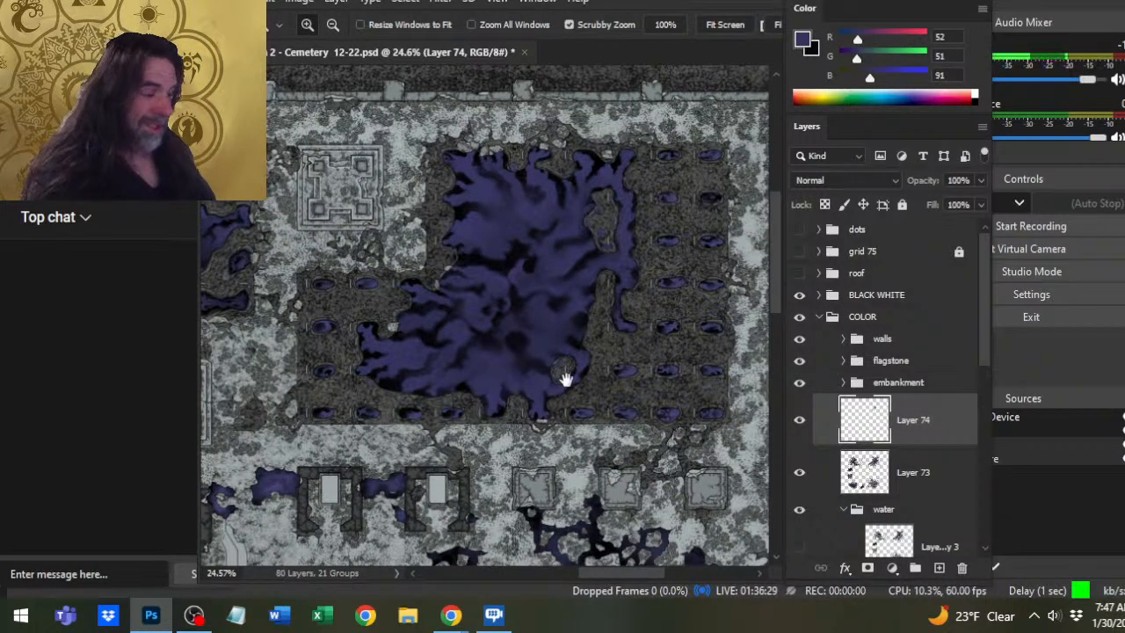
left_click_drag(565, 378, 641, 334)
scroll(563, 347, "down", 1)
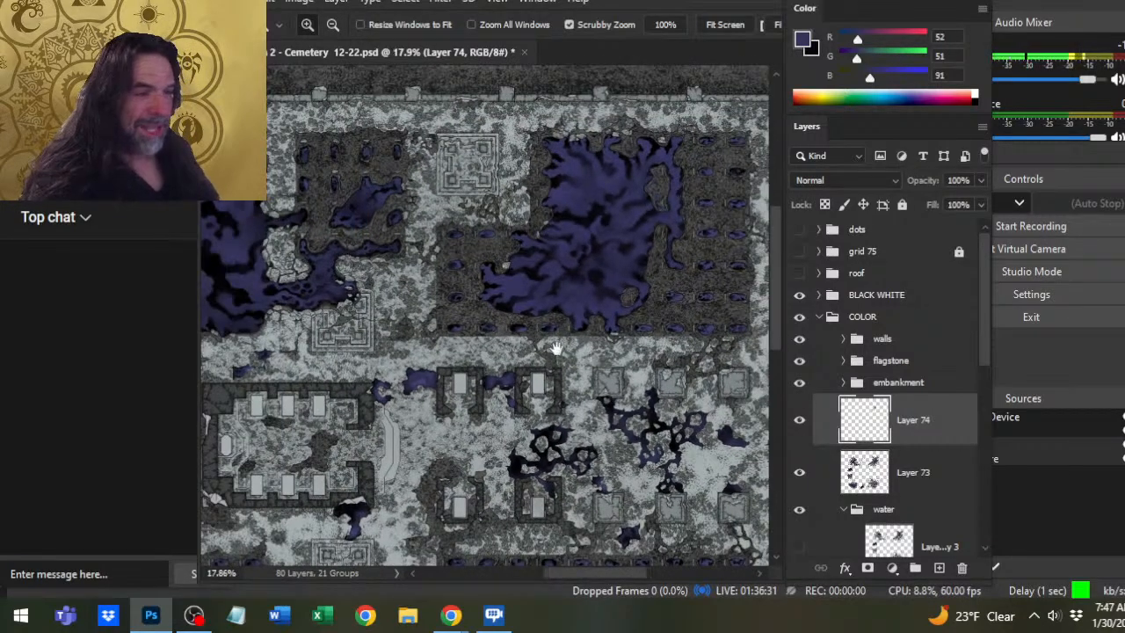
left_click_drag(556, 348, 481, 389)
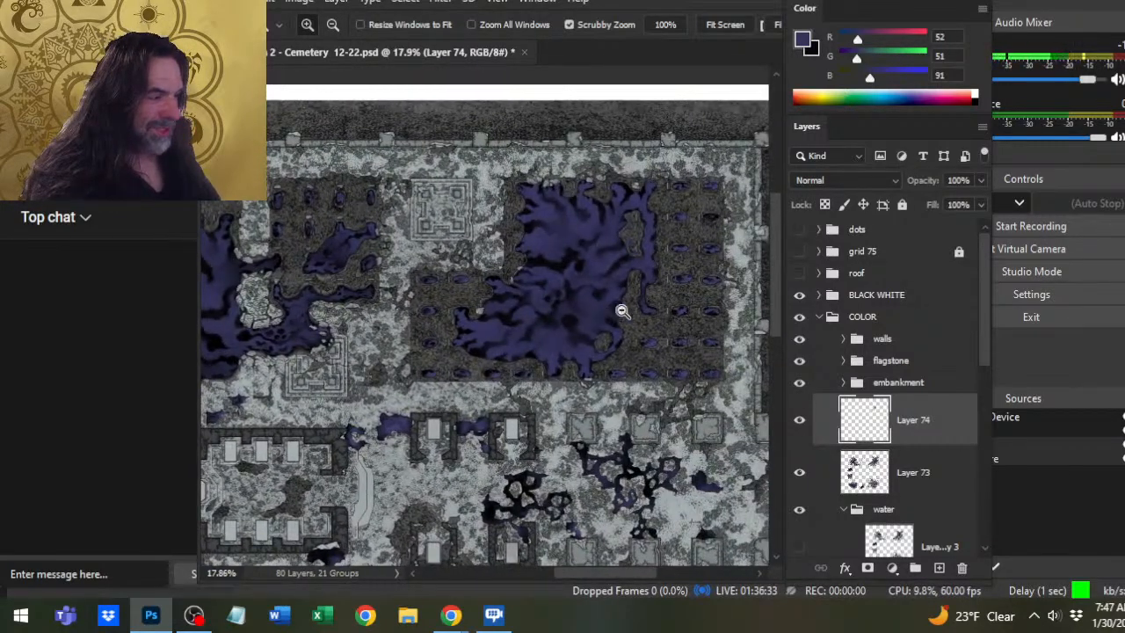
scroll(597, 312, "up", 2)
Paint and smudge folds below the paired dark spots in the upper-right pool, using purples (RGB 52, 51, 91 and 48, 46, 82) and dark (RGB 18, 18, 32).
key("b")
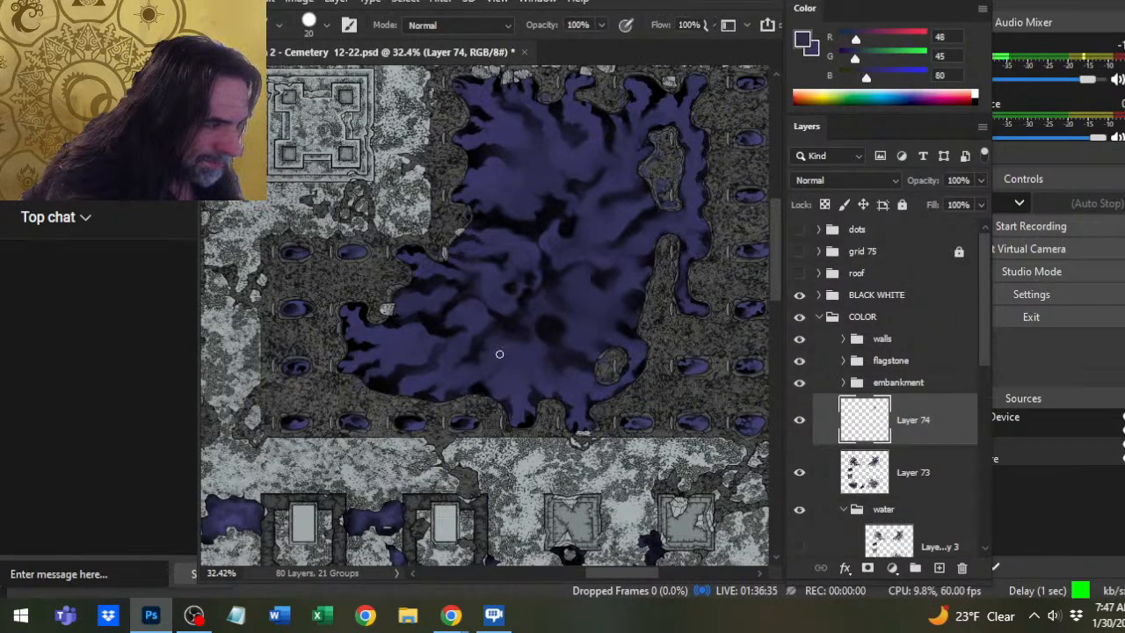
key("r")
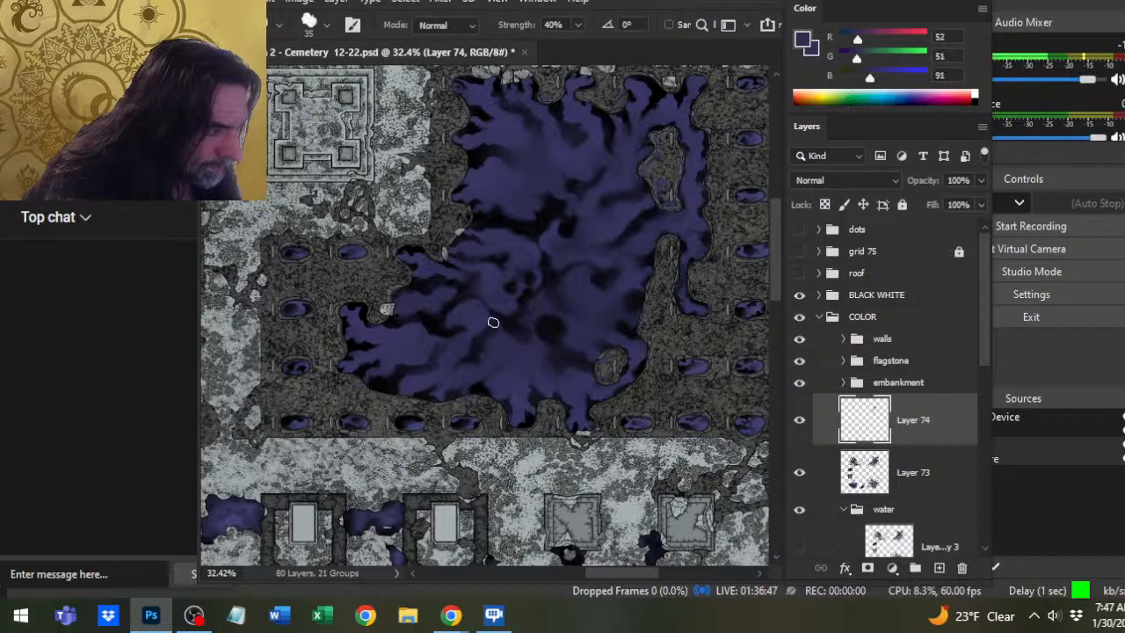
left_click(496, 320, "alt")
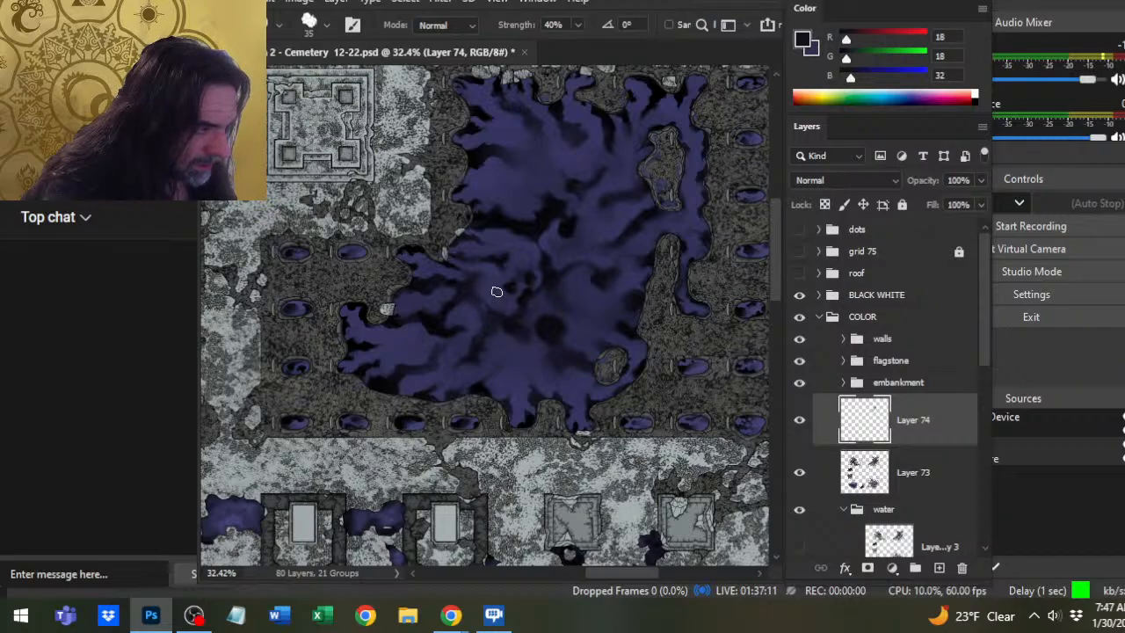
key("b")
key("b")
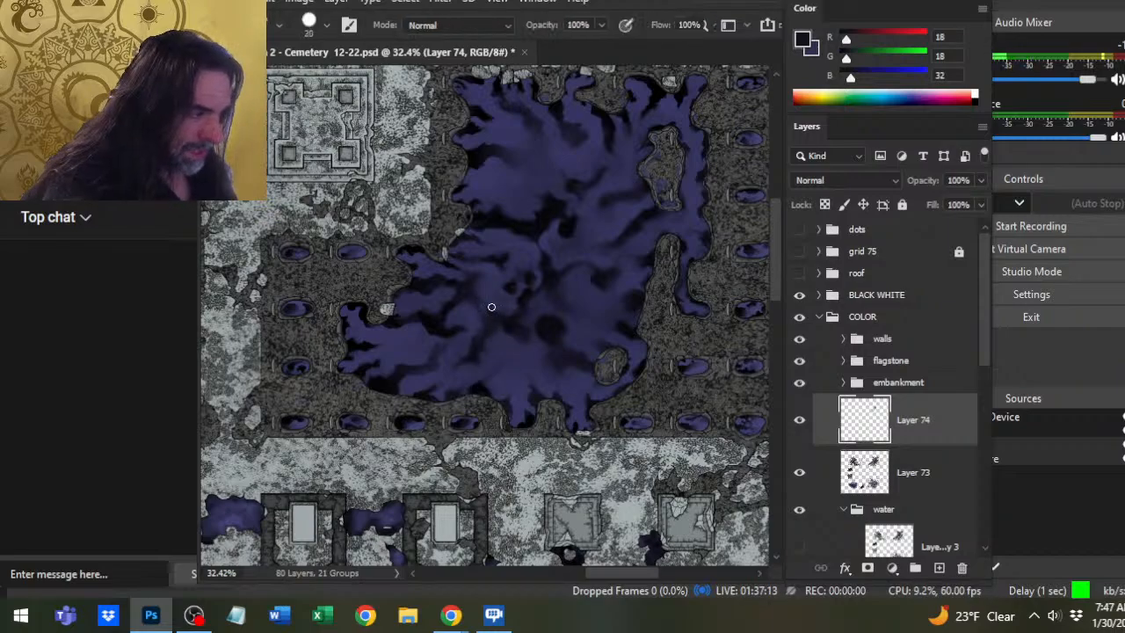
left_click(492, 307, "alt")
key("r")
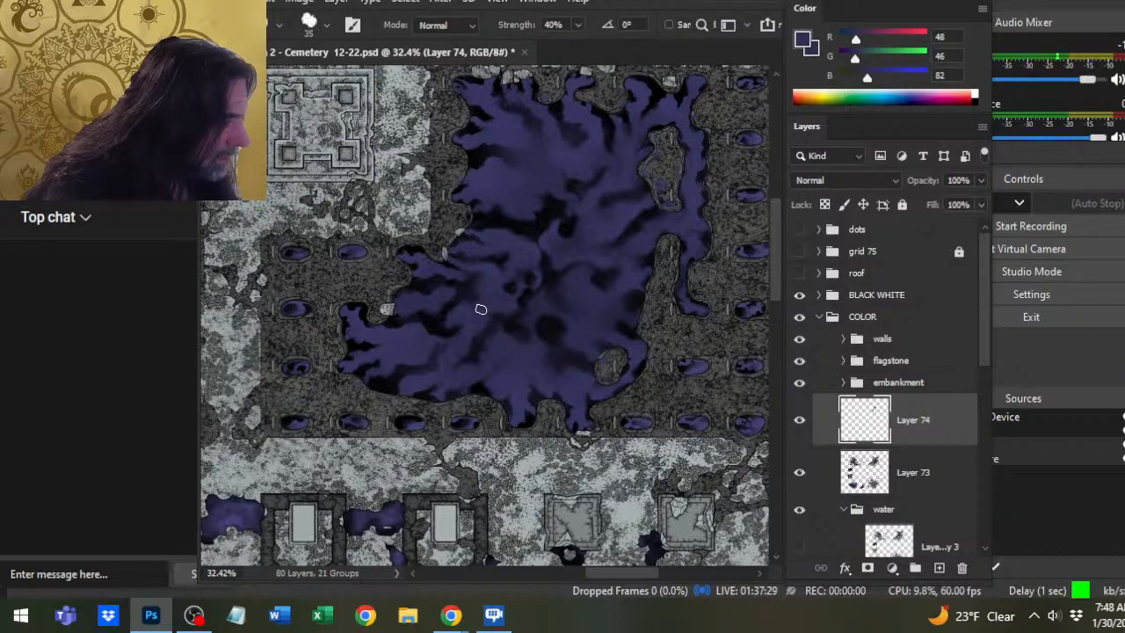
Touch up the folds around the paired dark spots in the upper-right pool with dark purple (RGB 31, 33, 55) and purple (RGB 49, 50, 87).
left_click(515, 265, "alt")
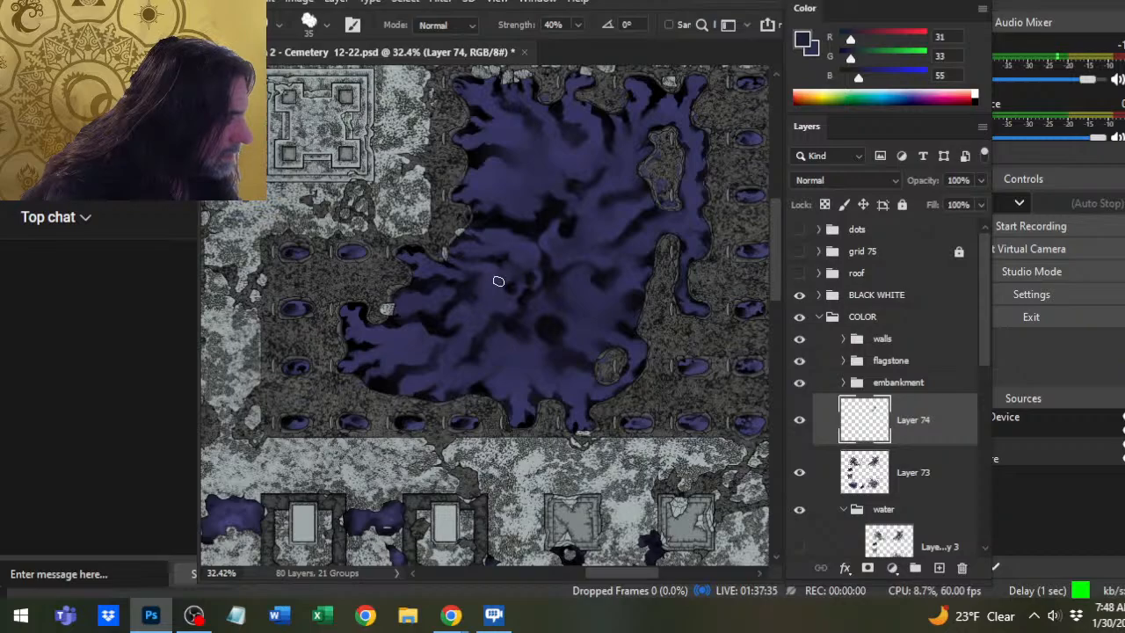
left_click(515, 297, "alt")
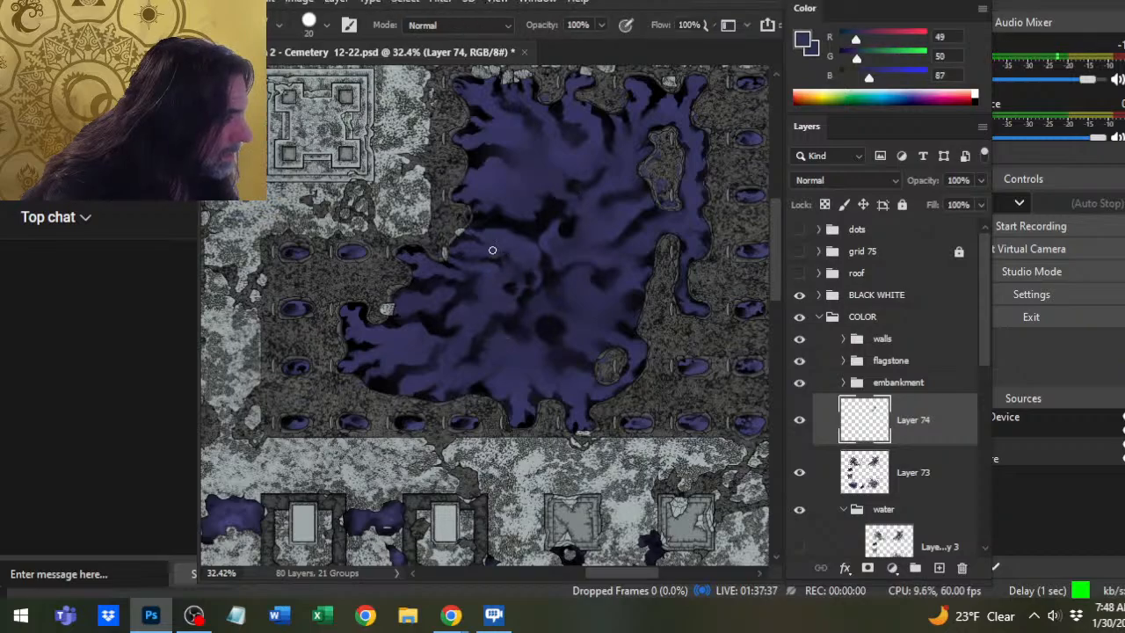
key("b")
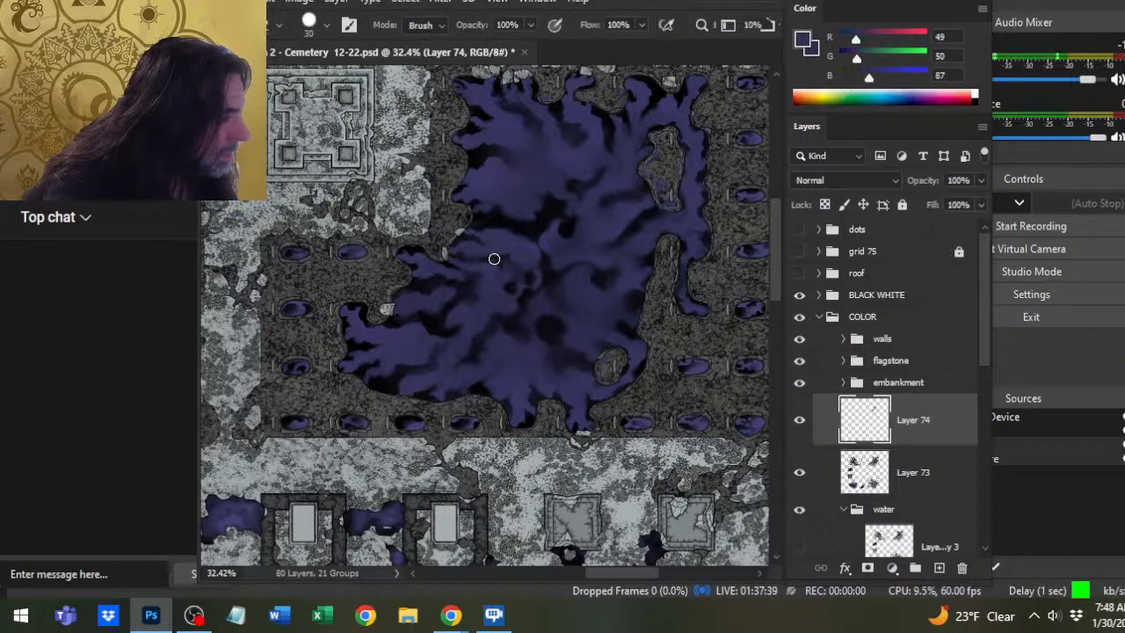
left_click(510, 300, "alt")
left_click(493, 261, "alt")
key("b")
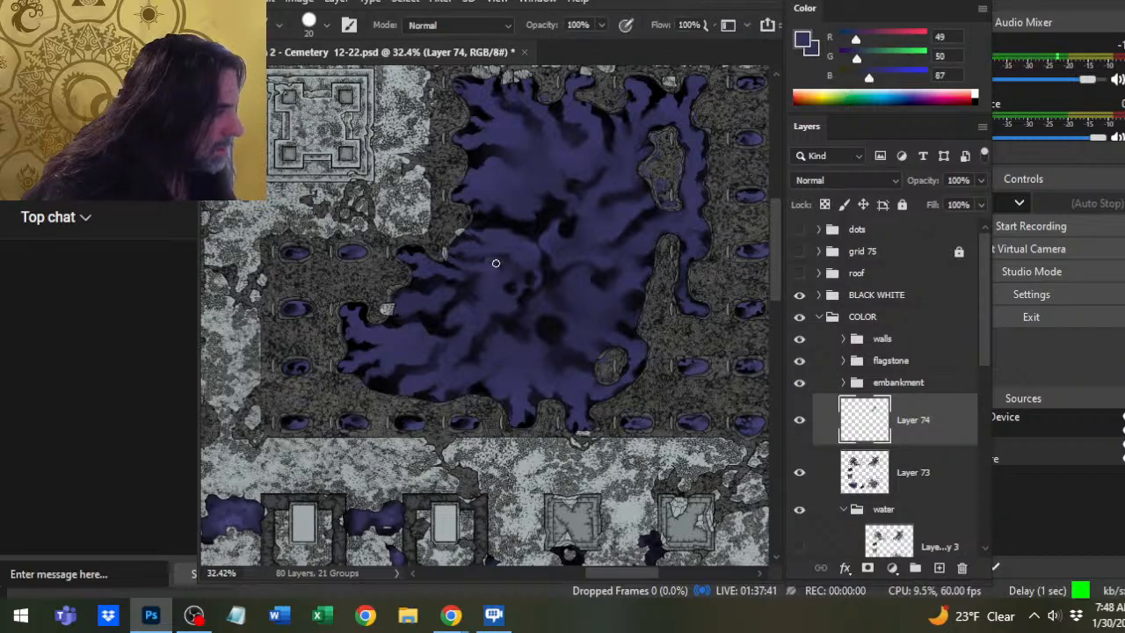
Paint near-black (RGB 6, 6, 10) and purple (RGB 49, 48, 87) folds inward from the upper-right pool's notched left edge, and smudge them.
left_click(441, 367, "alt")
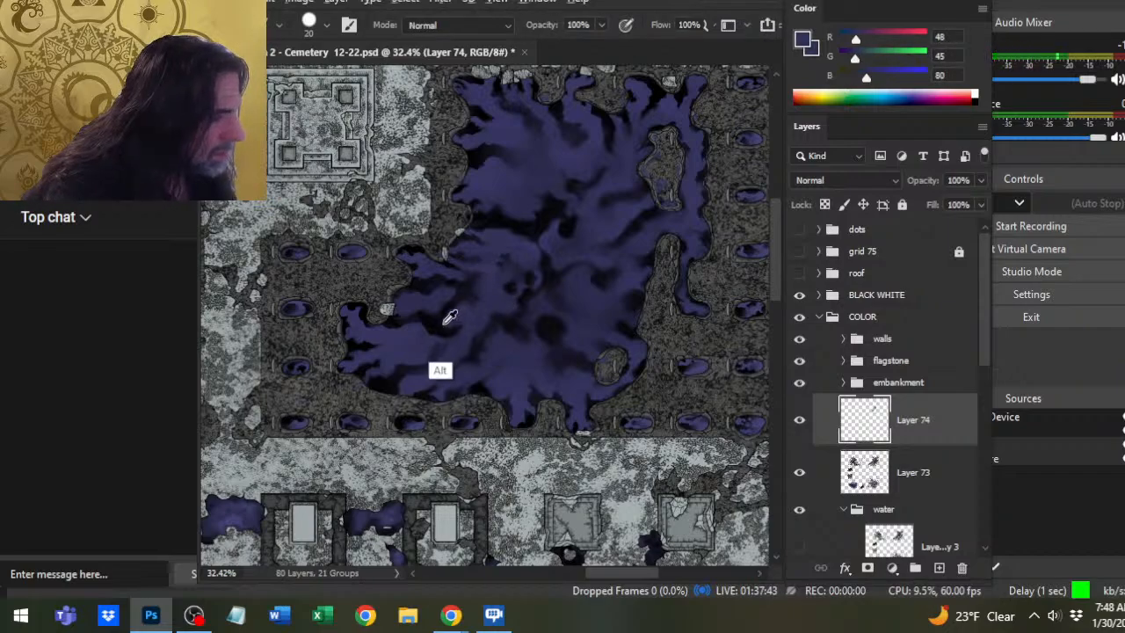
key("r")
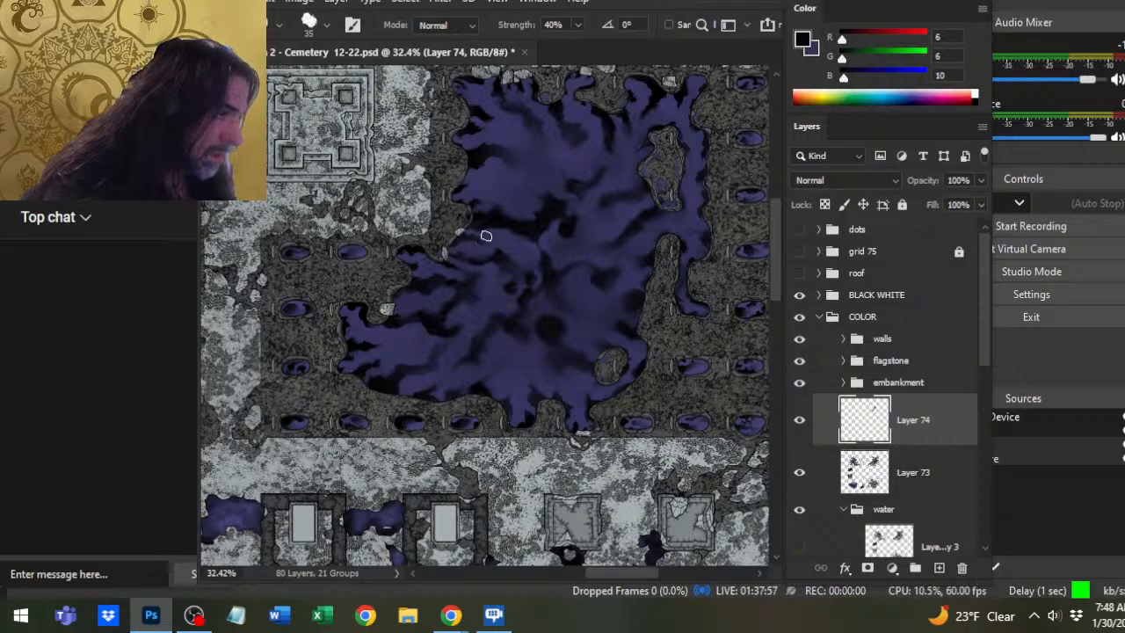
left_click(481, 242, "alt")
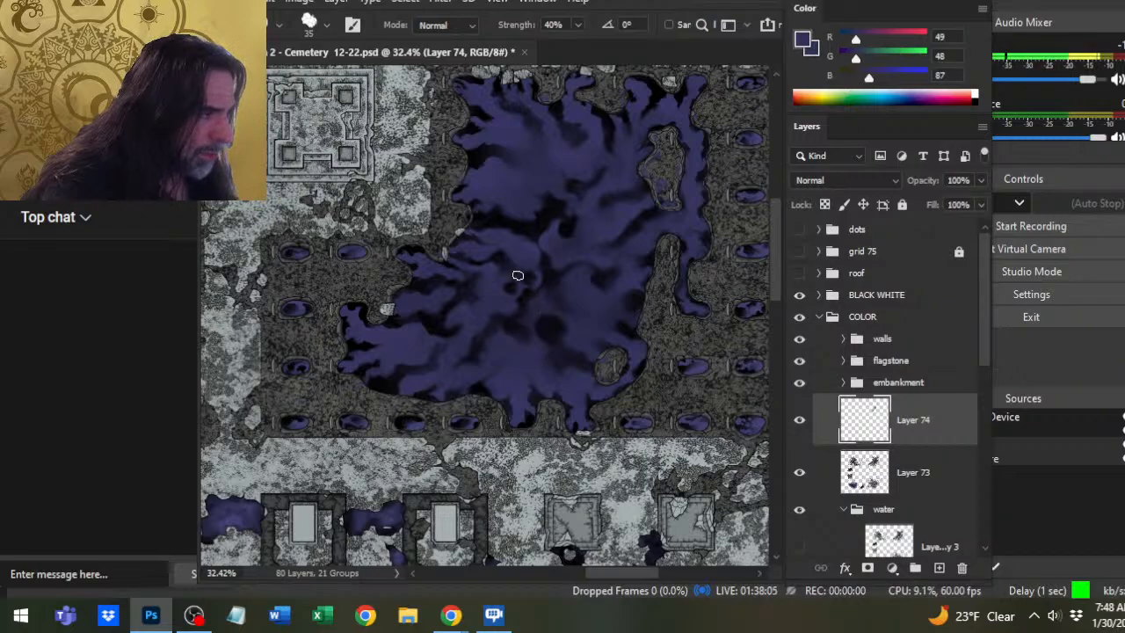
Review the shading of the lower pools, and compare all the pools across the whole cemetery map.
key("z")
left_click_drag(567, 299, 539, 314)
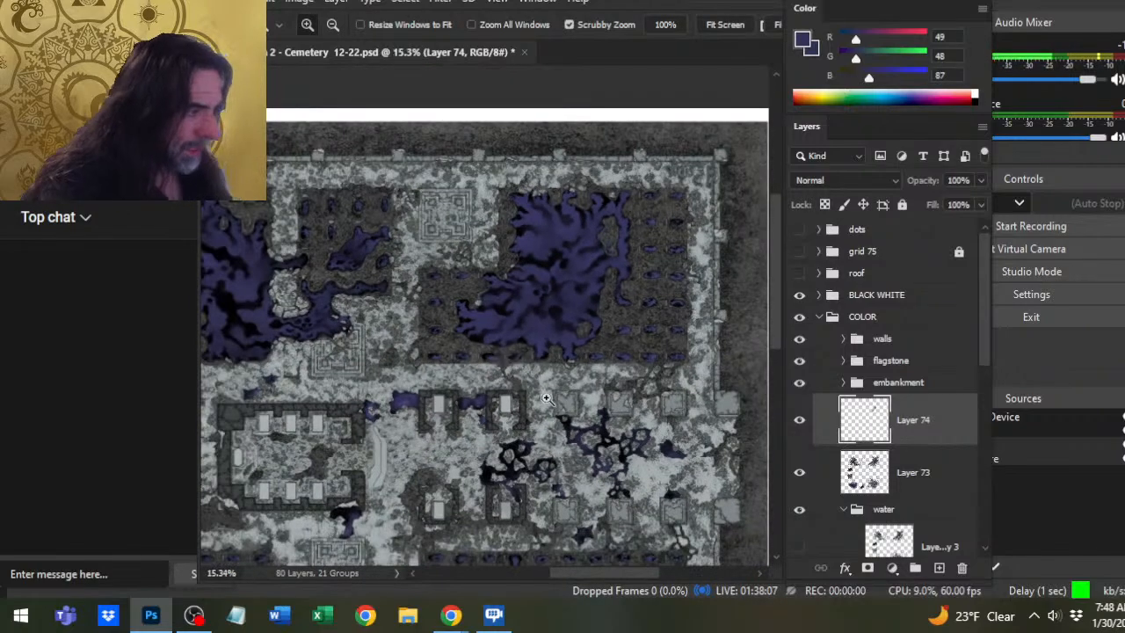
scroll(540, 290, "down", 5)
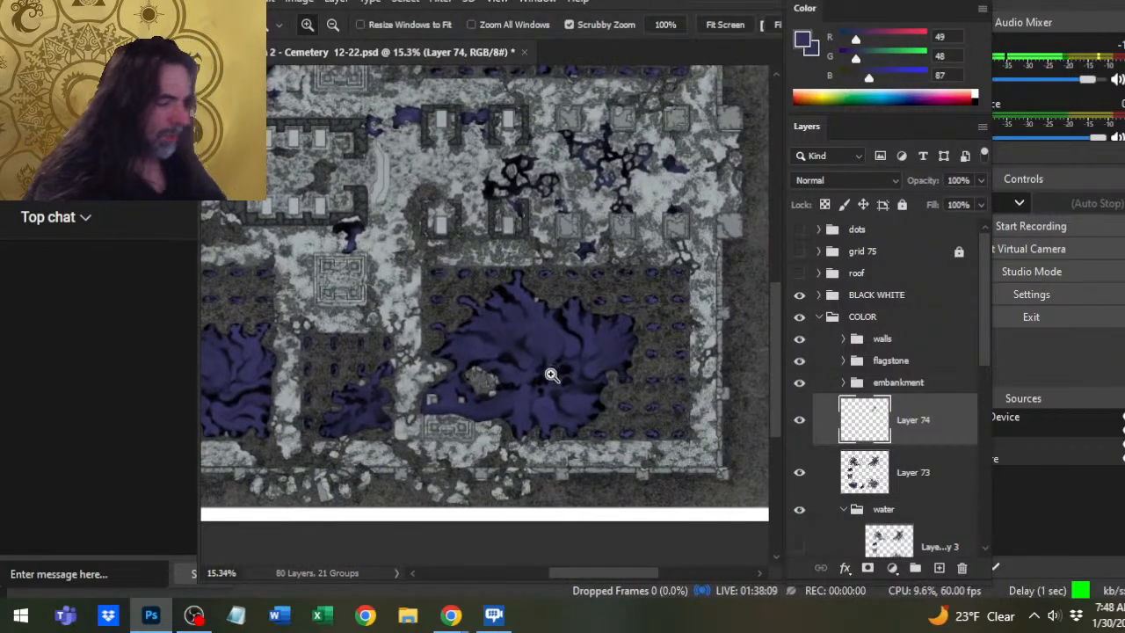
left_click_drag(548, 371, 589, 339)
scroll(482, 287, "left", 5)
scroll(482, 286, "down", 3)
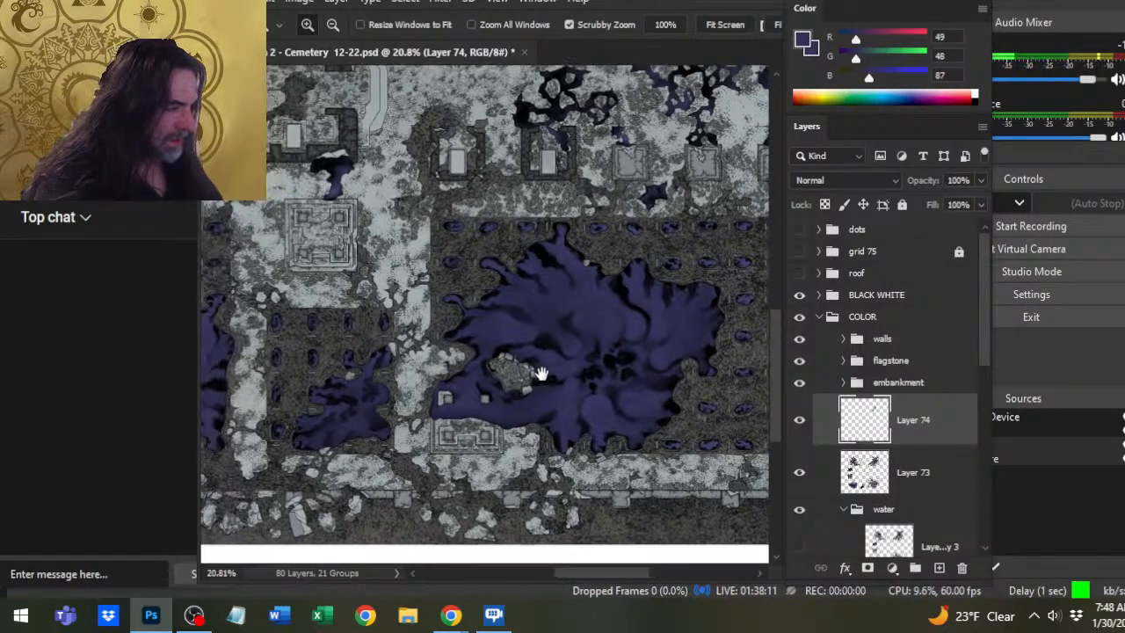
key("ctrl+0")
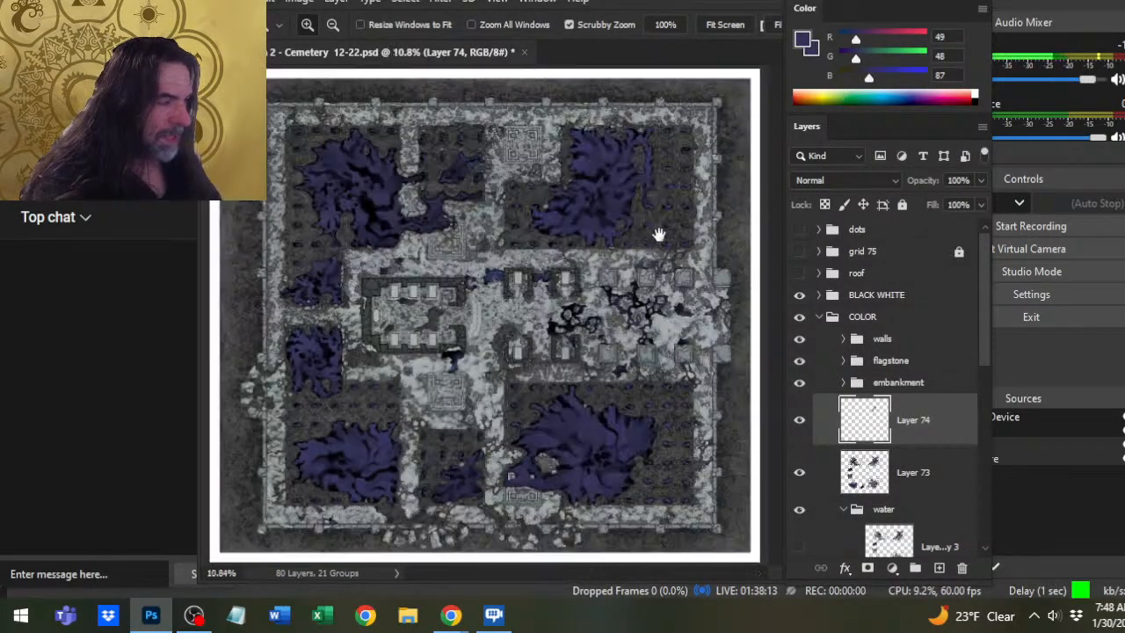
Save the cemetery map, compare it with and without the roof group, and leave the roof group shown.
key("ctrl+s")
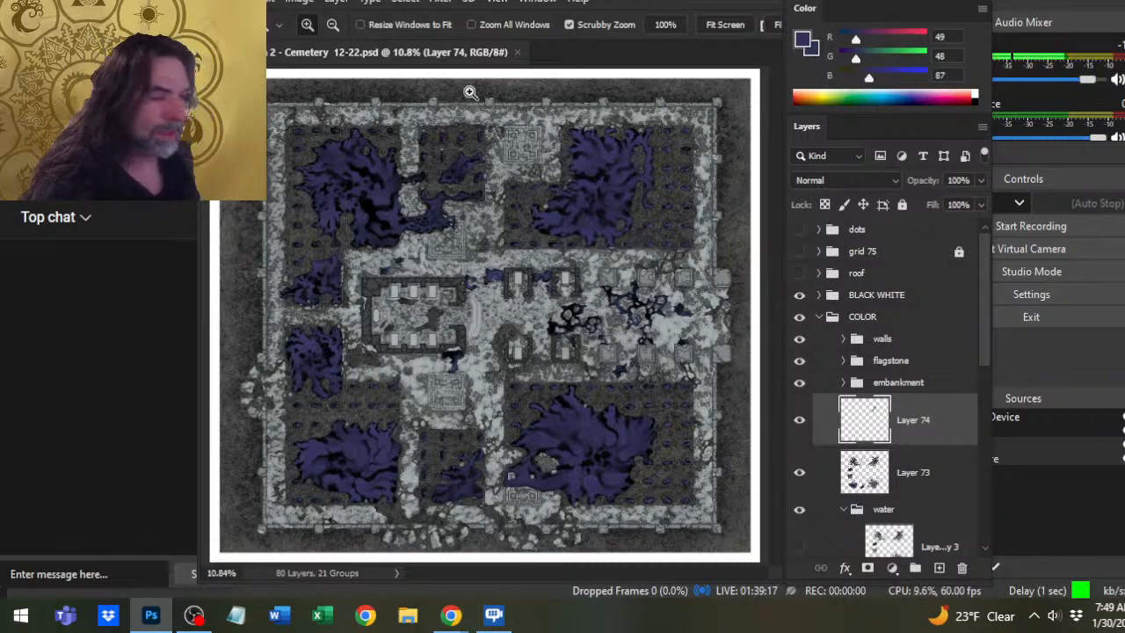
left_click(799, 273)
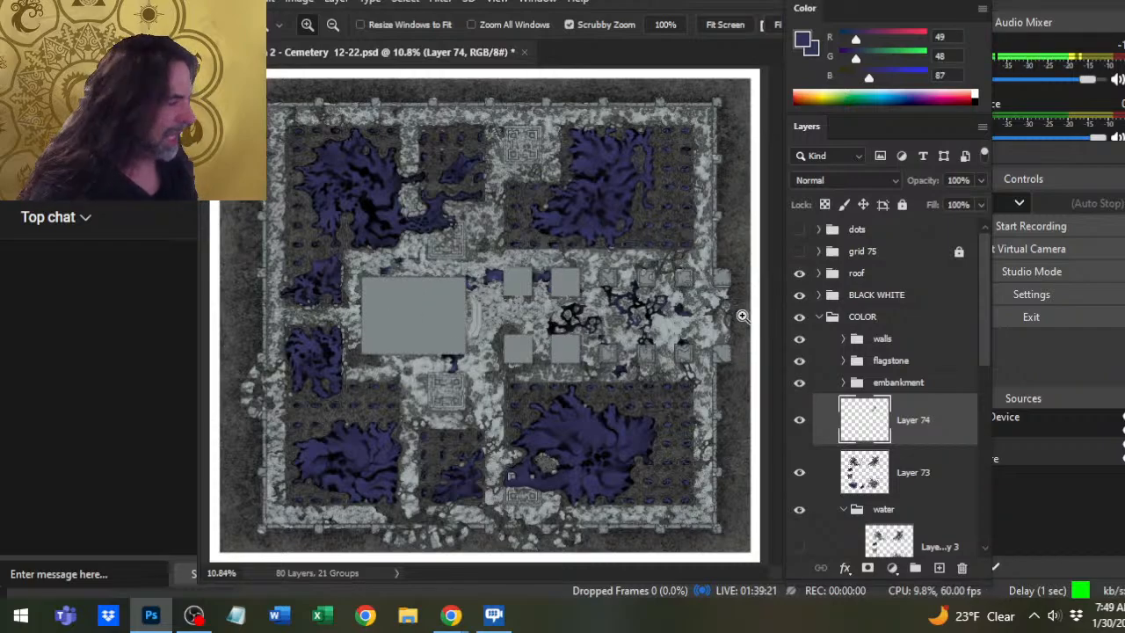
left_click(799, 273)
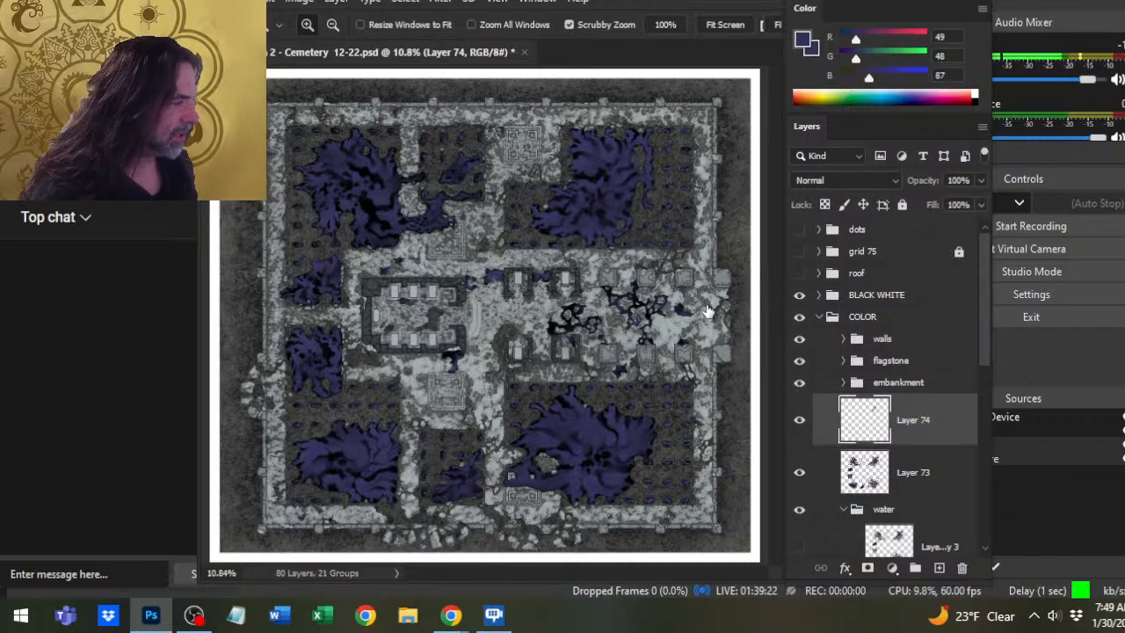
left_click(799, 273)
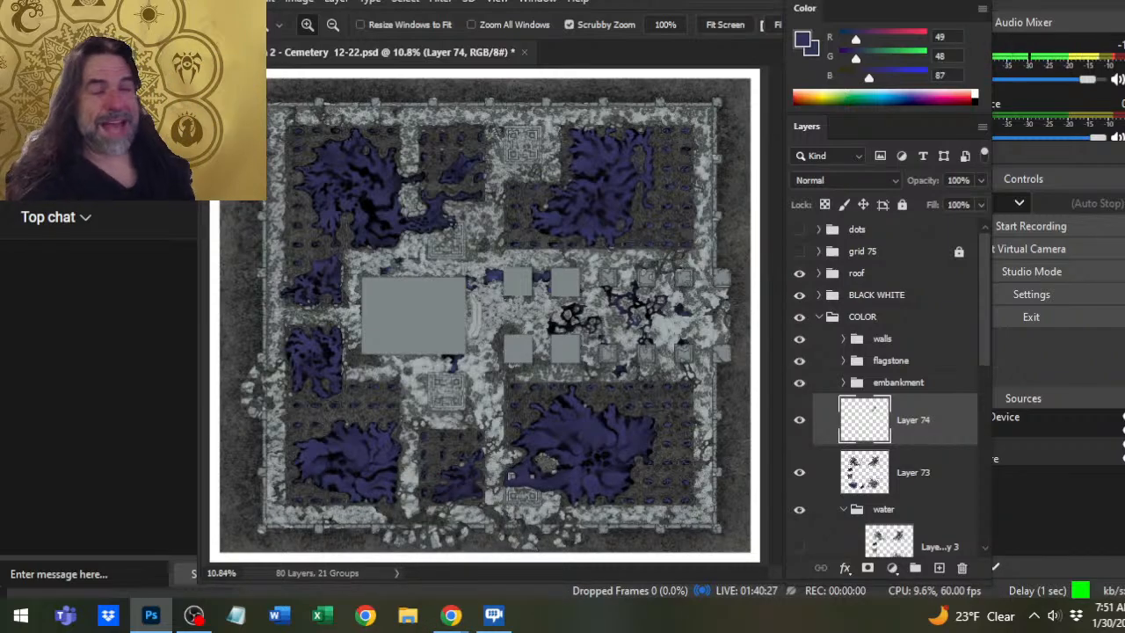
Check the live stream's YouTube page in Chrome and switch to OBS Studio.
key("alt+Tab")
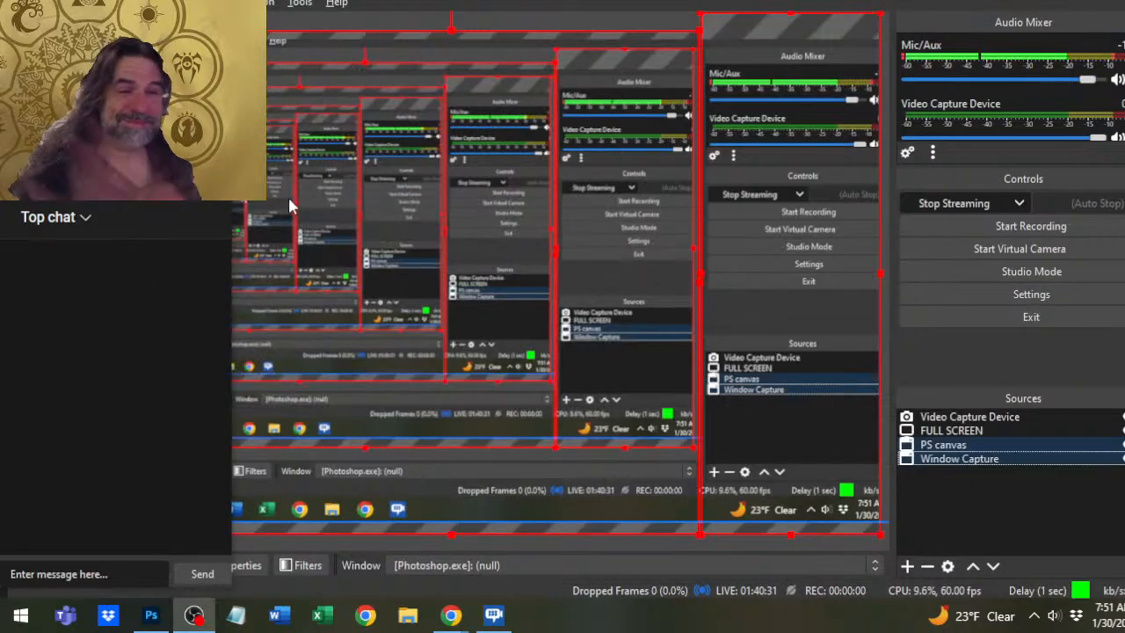
key("alt+Tab")
left_click(594, 325)
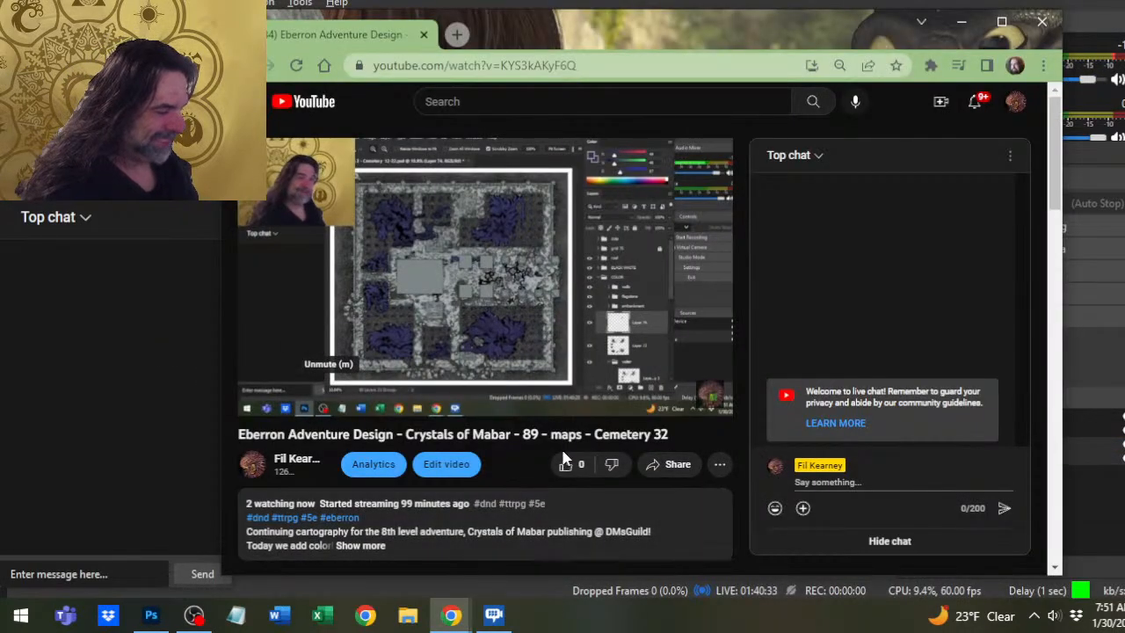
key("alt+Tab")
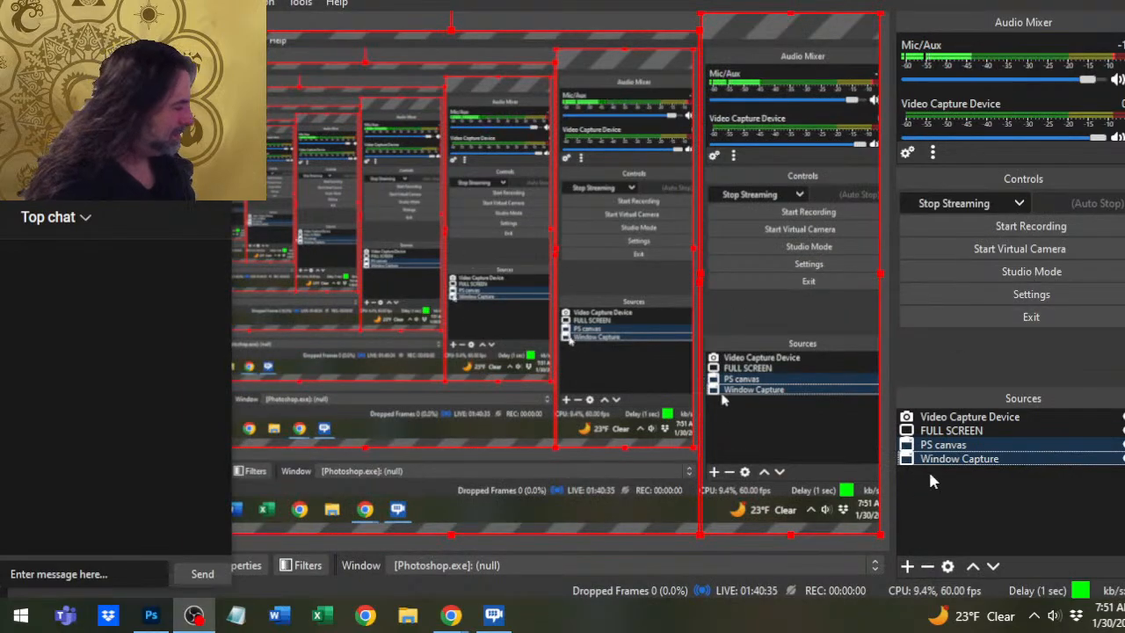